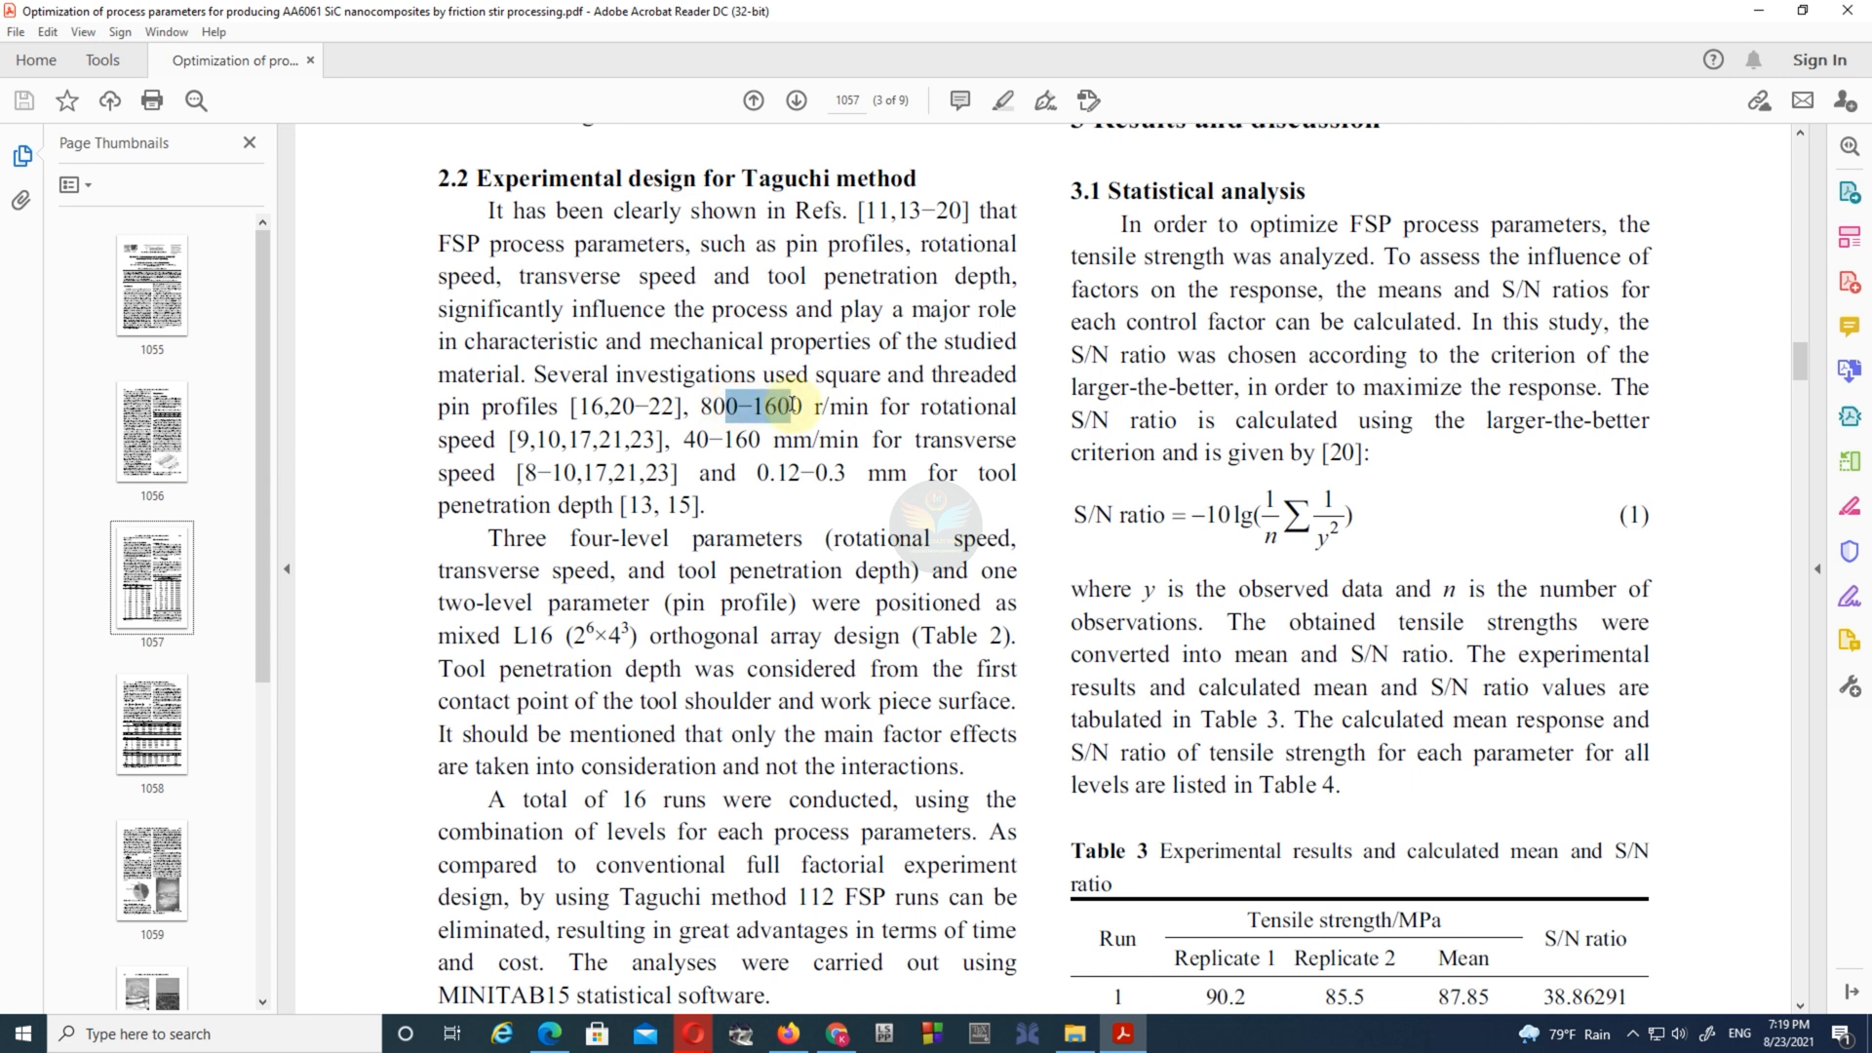
- Examine section 2.2 of the paper for the process parameter ranges, the factor levels and the mixed L16 orthogonal array design
drag(692, 438, 849, 475)
click(735, 515)
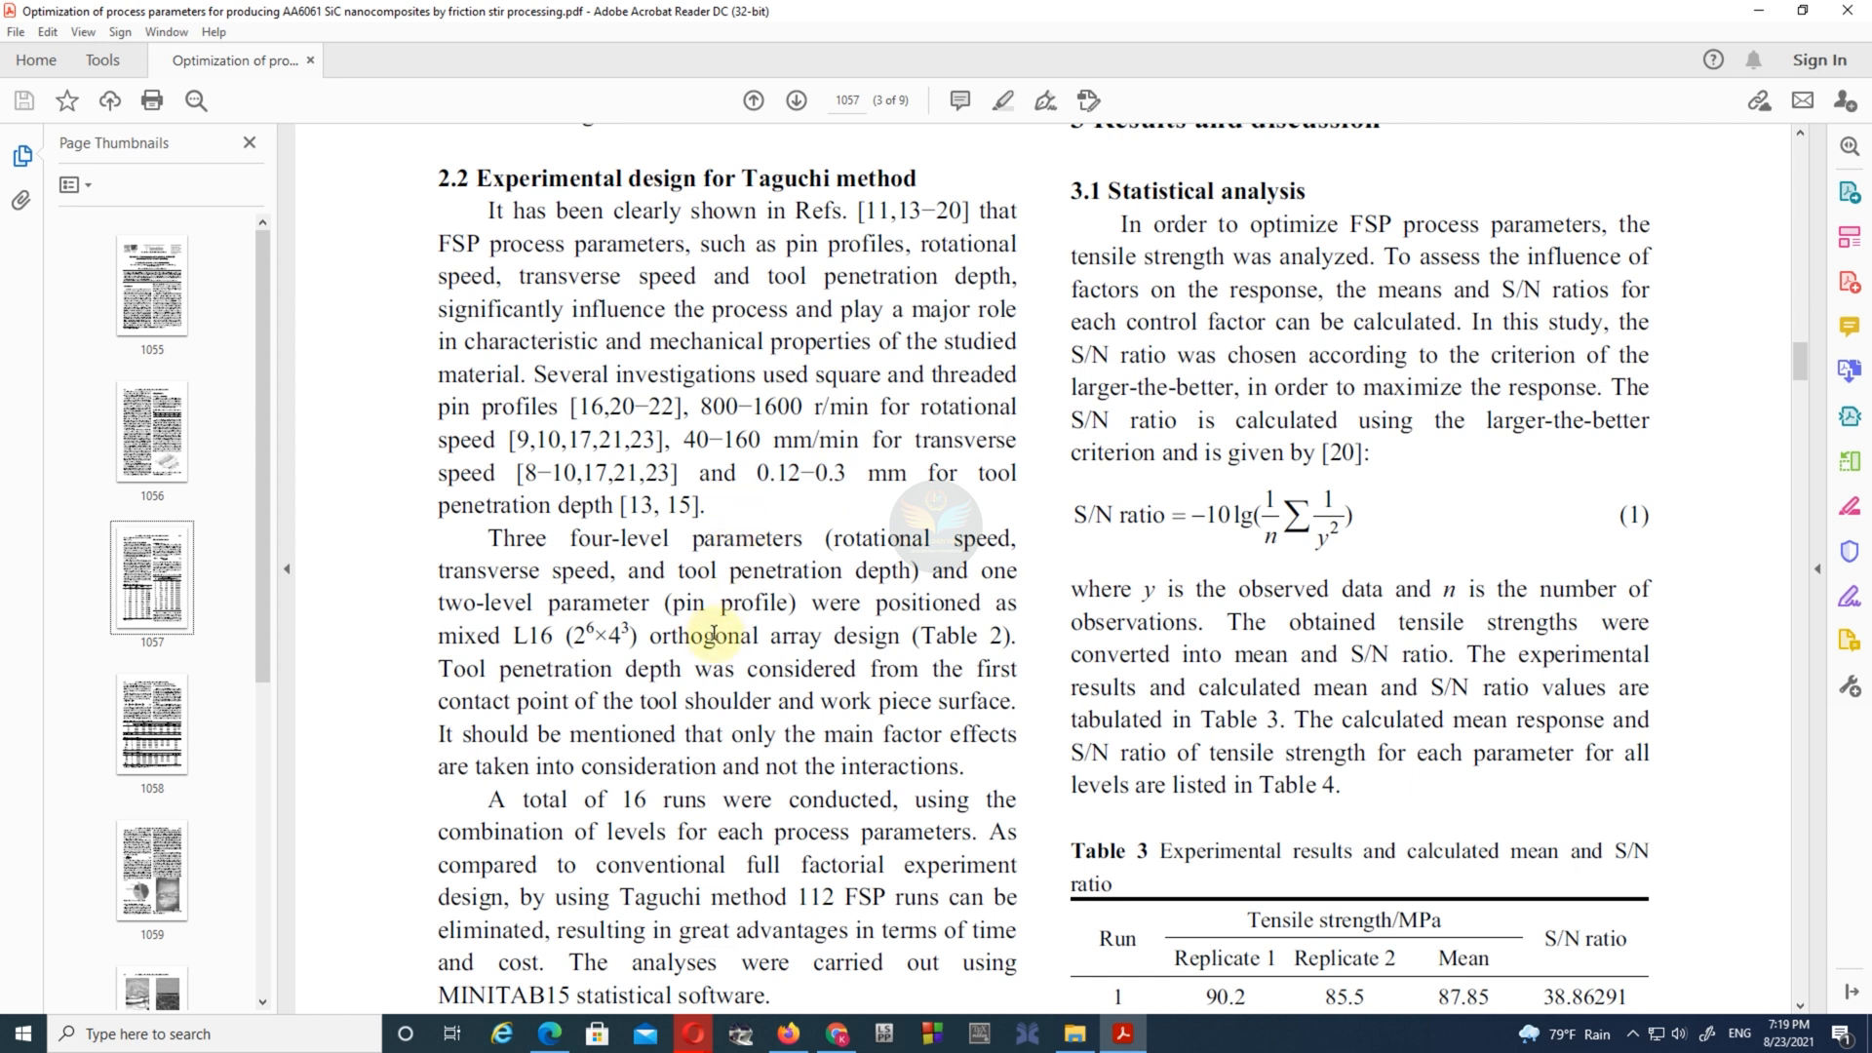
drag(487, 538, 809, 537)
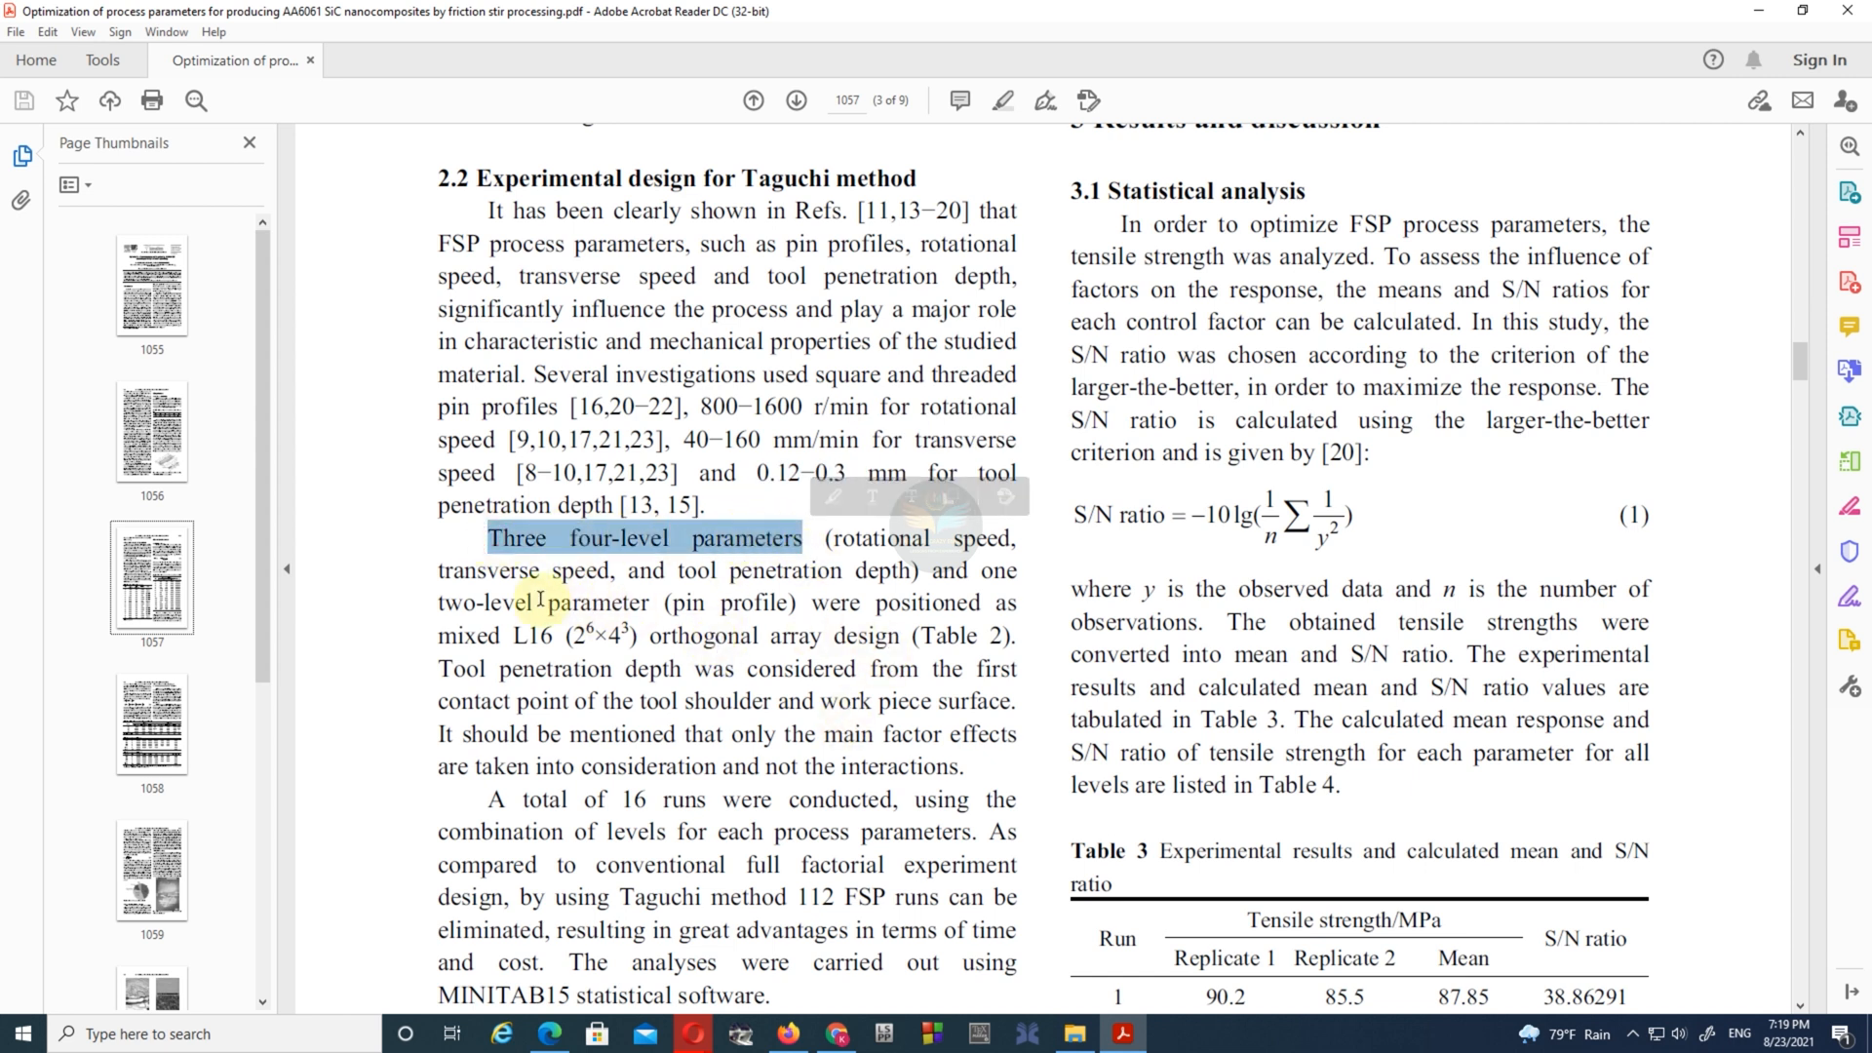
drag(436, 598, 648, 604)
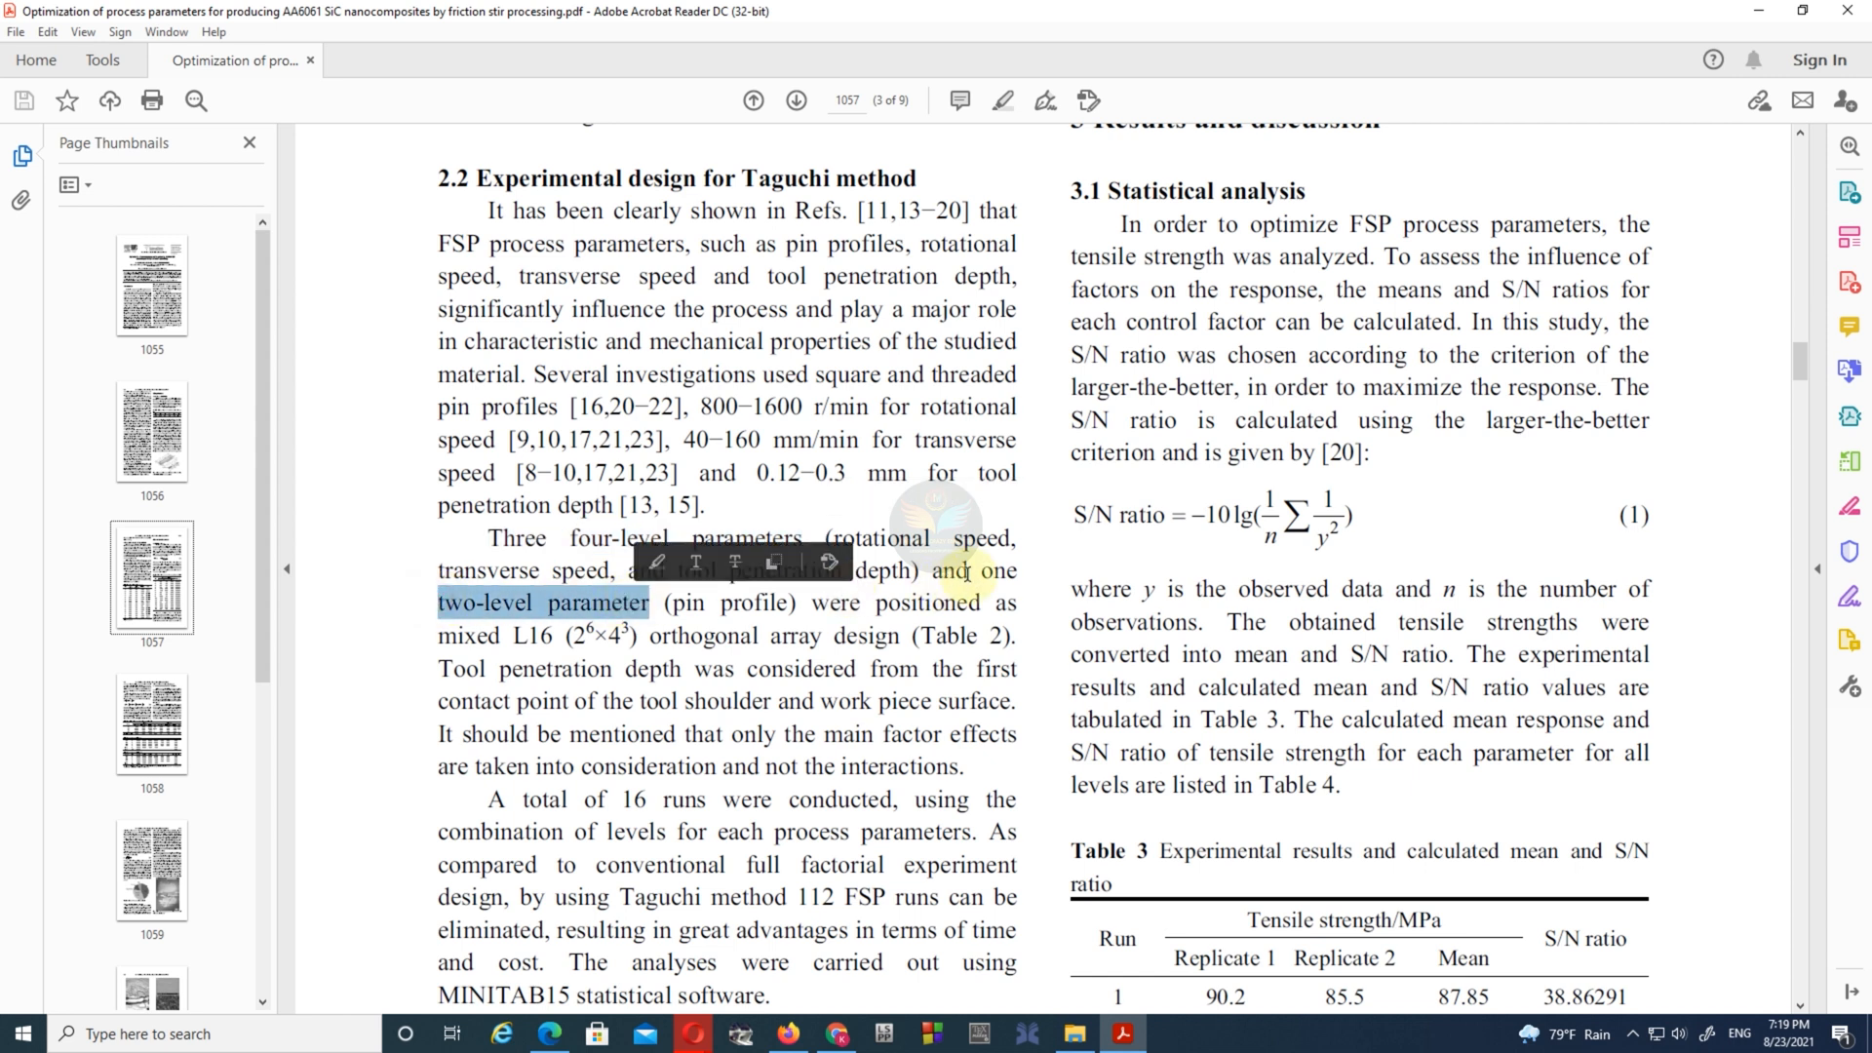
drag(983, 572, 651, 603)
click(647, 634)
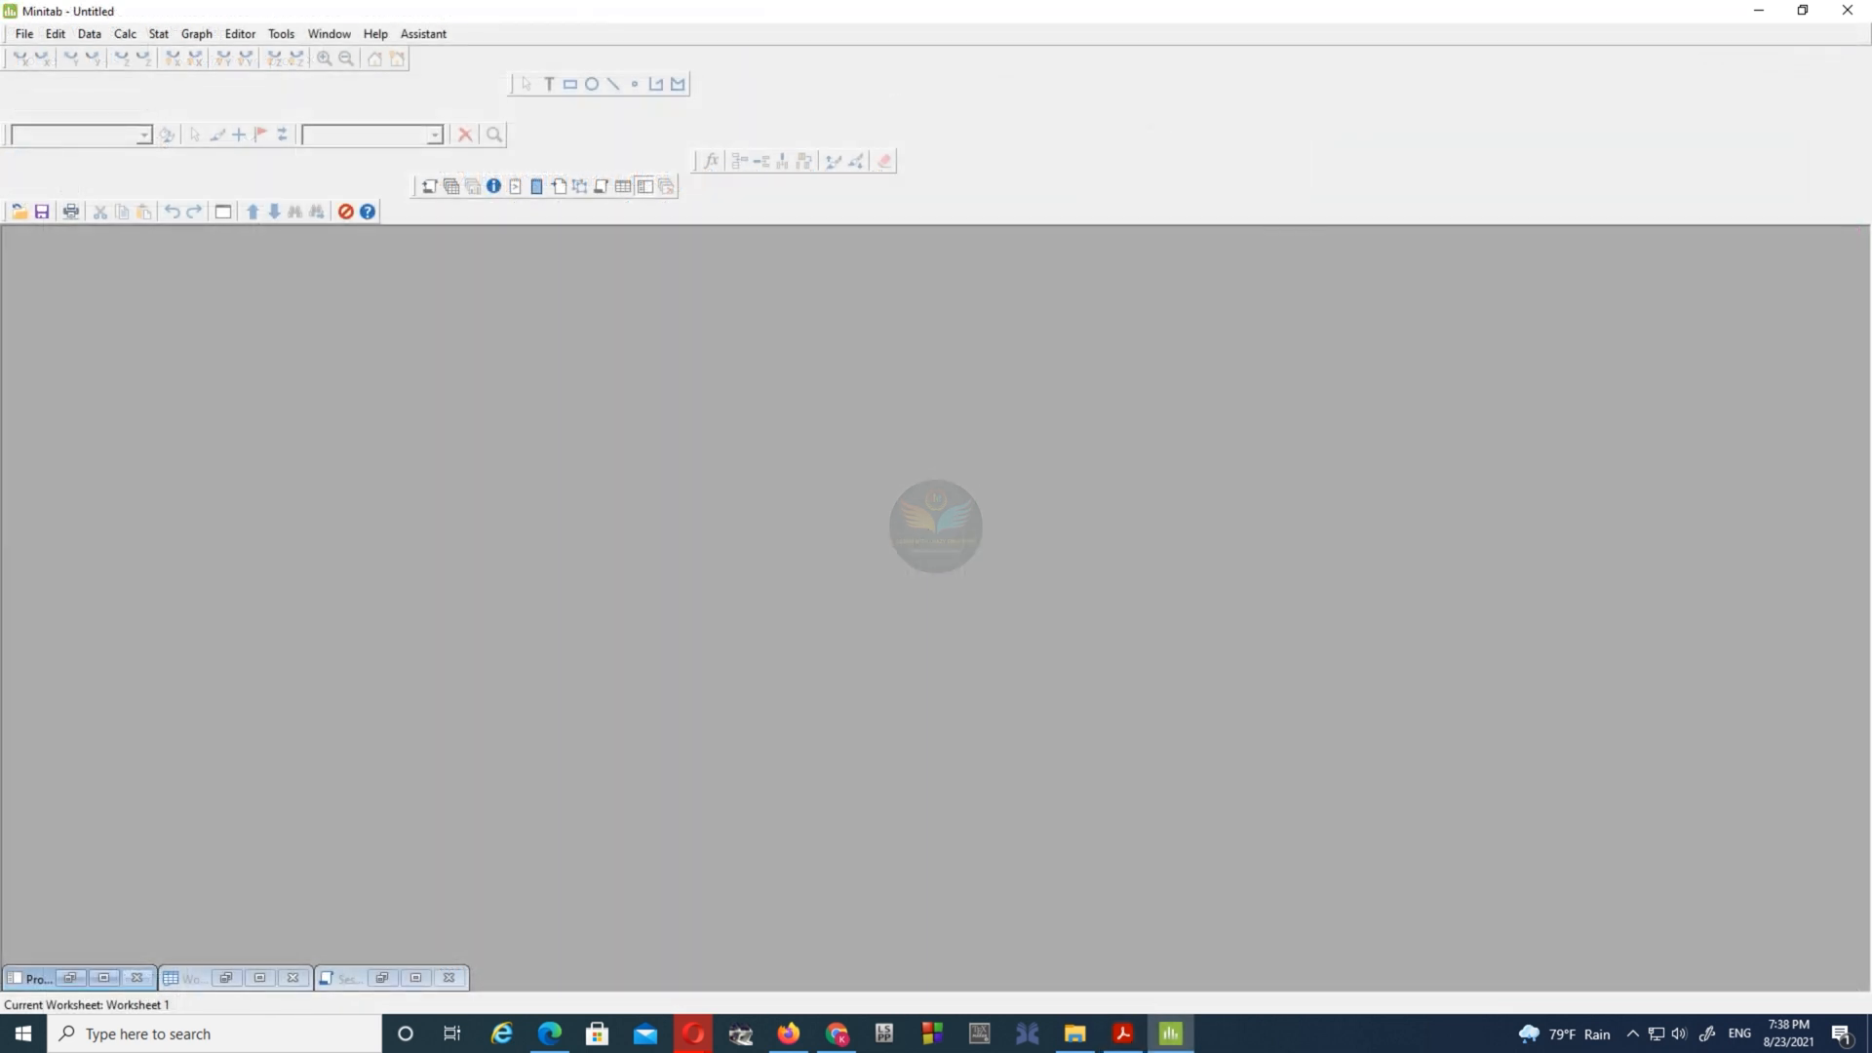
- Switch to Minitab and start creating a Taguchi design of the mixed level type with 4 factors
click(170, 39)
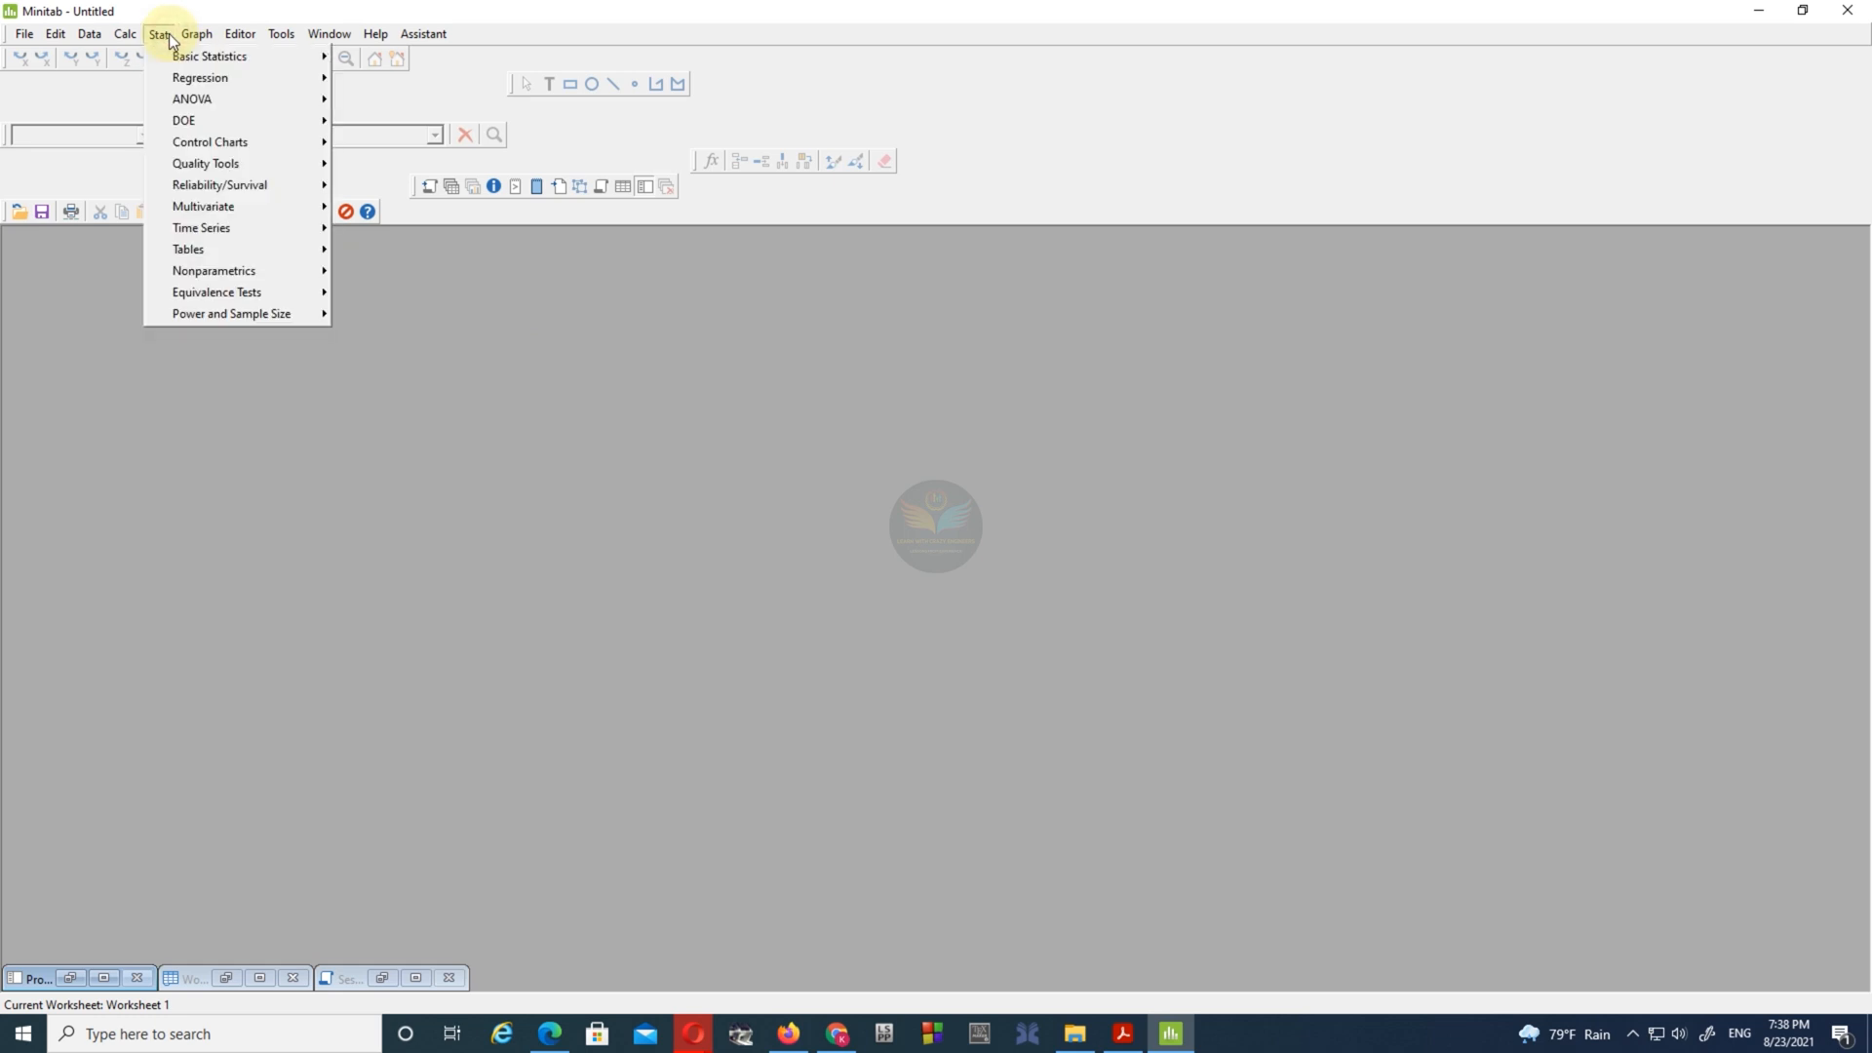
mouse_move(222, 123)
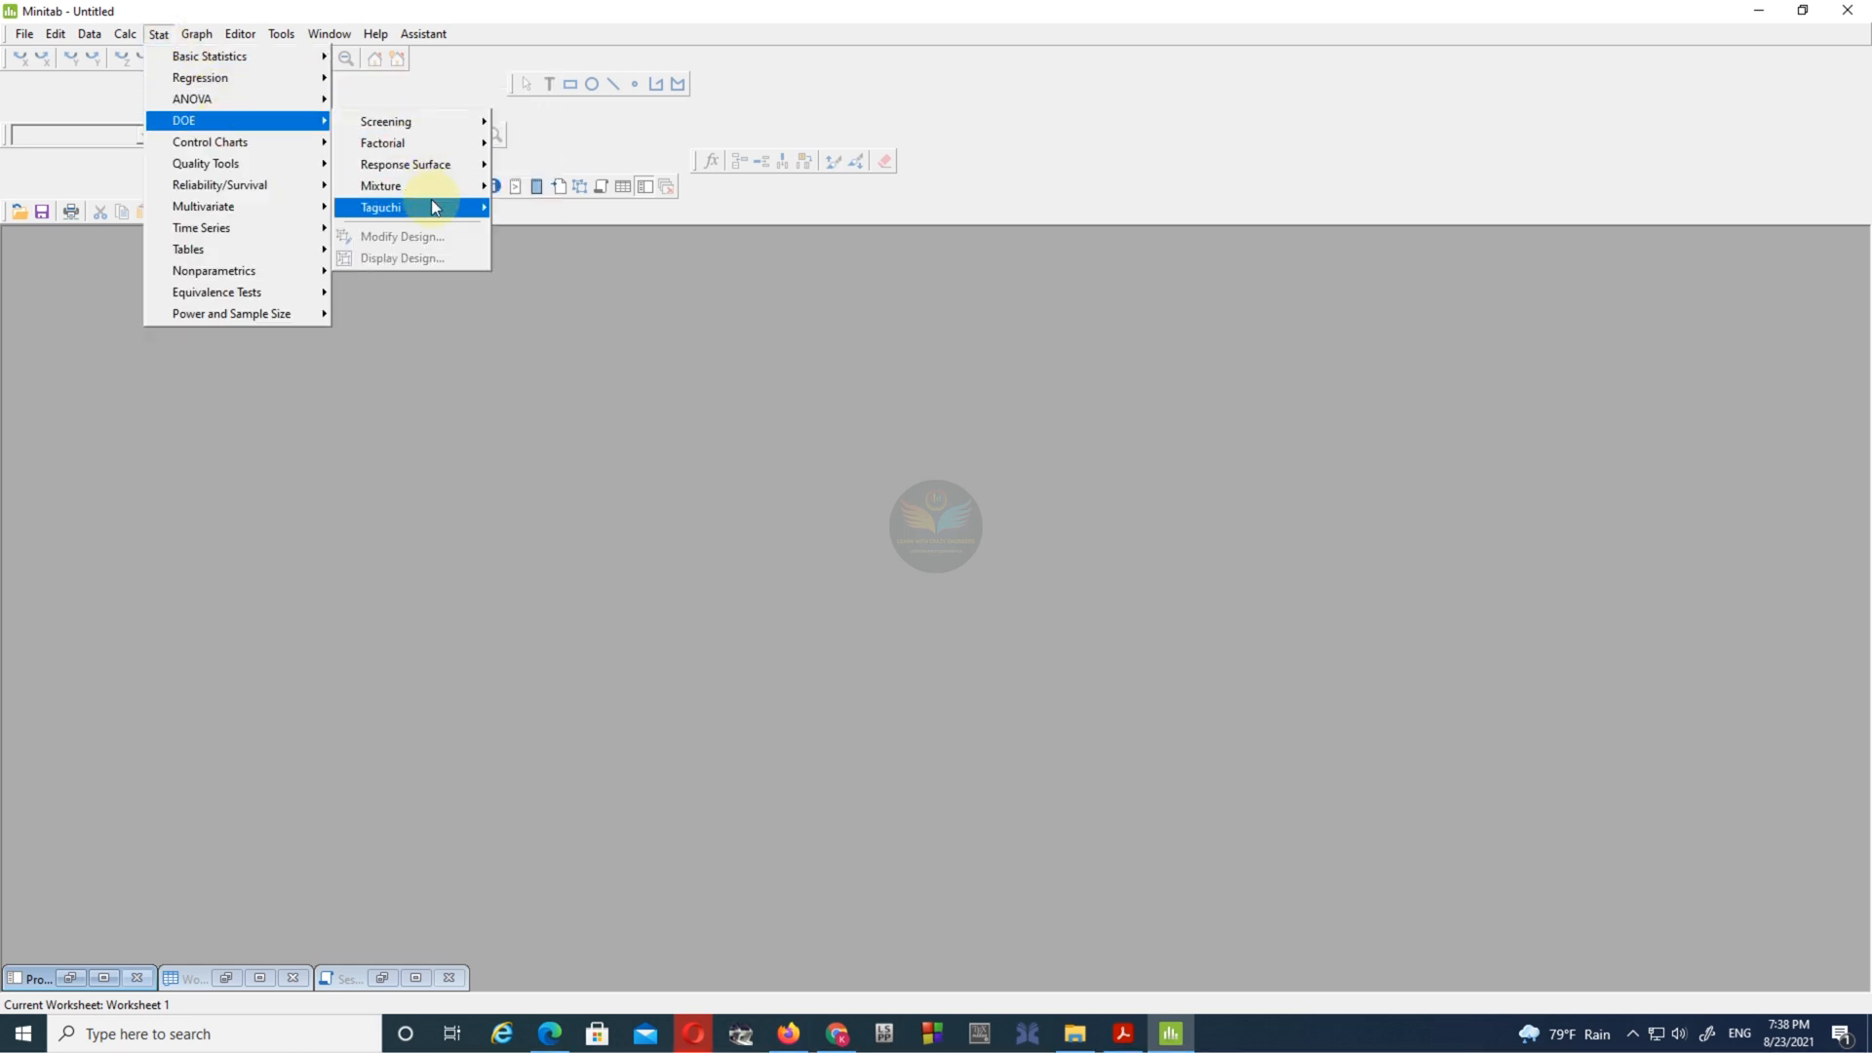
mouse_move(431, 207)
click(585, 208)
click(797, 503)
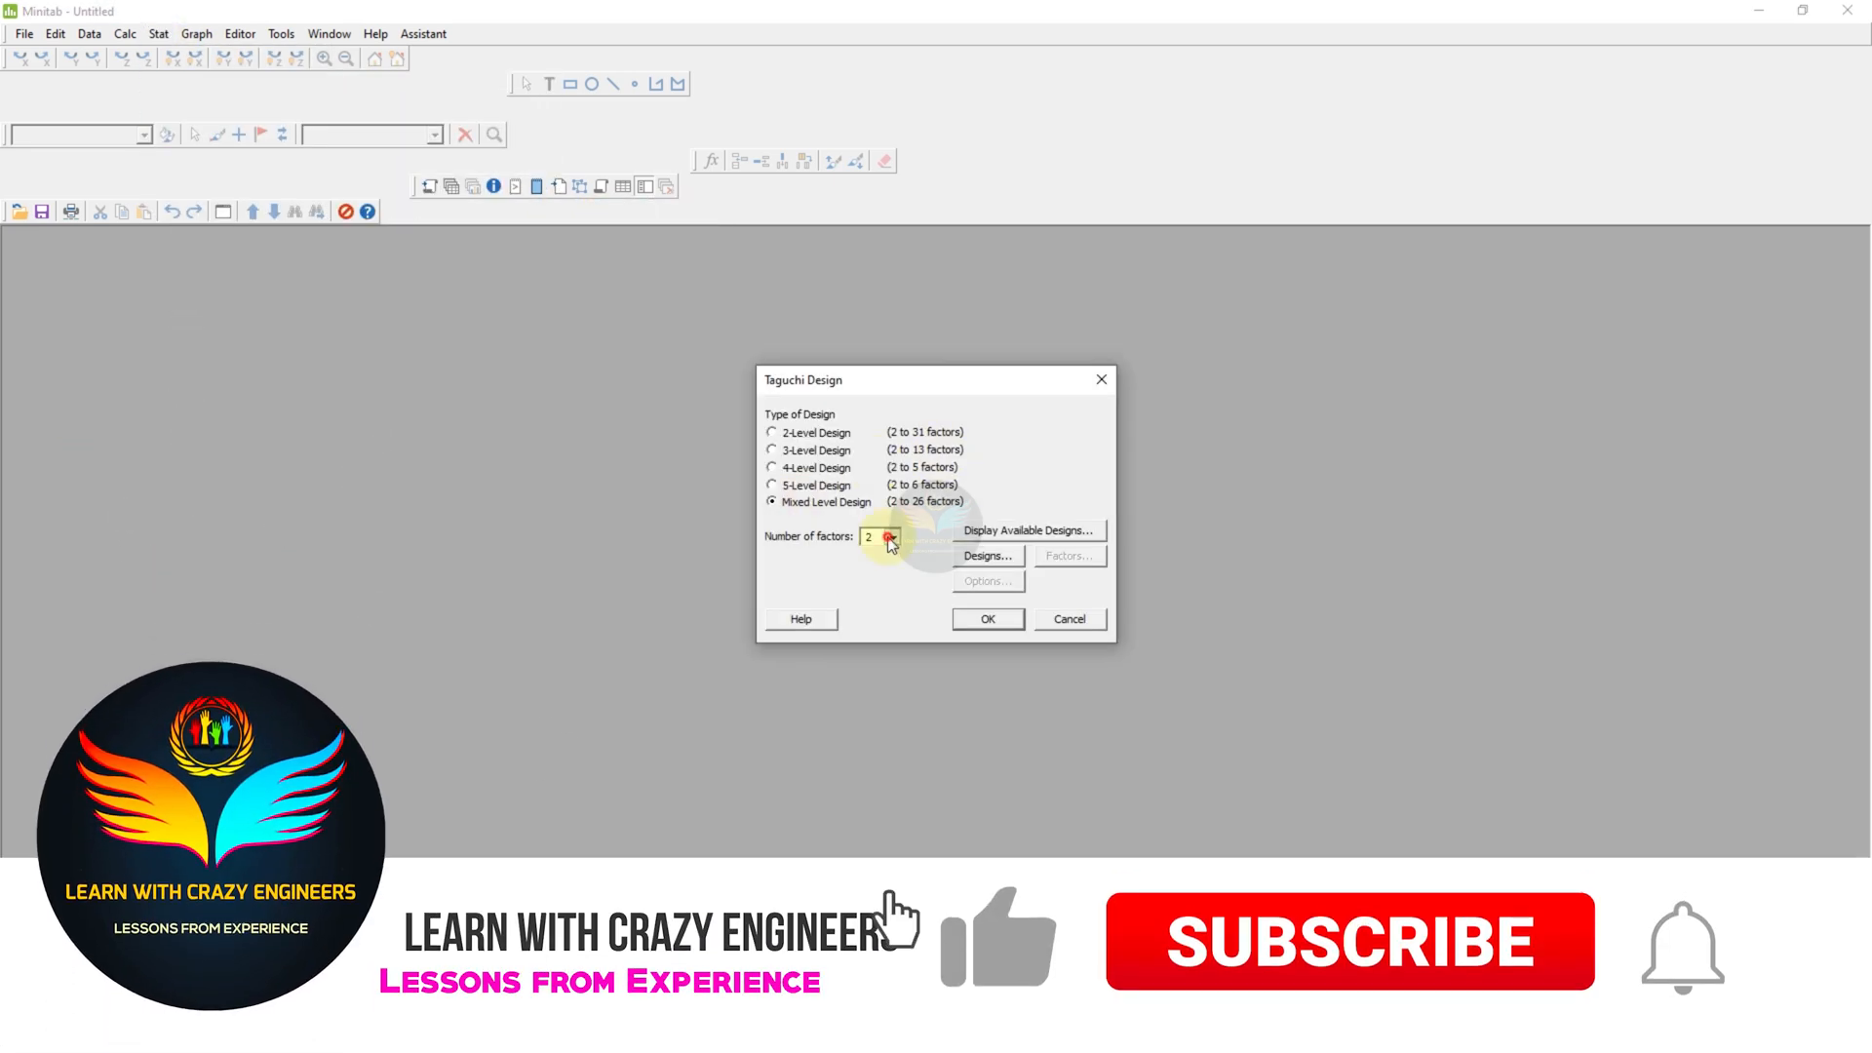
click(892, 536)
click(870, 577)
- Review the available mixed 2-4 level Taguchi designs
drag(978, 379, 1306, 217)
click(1318, 375)
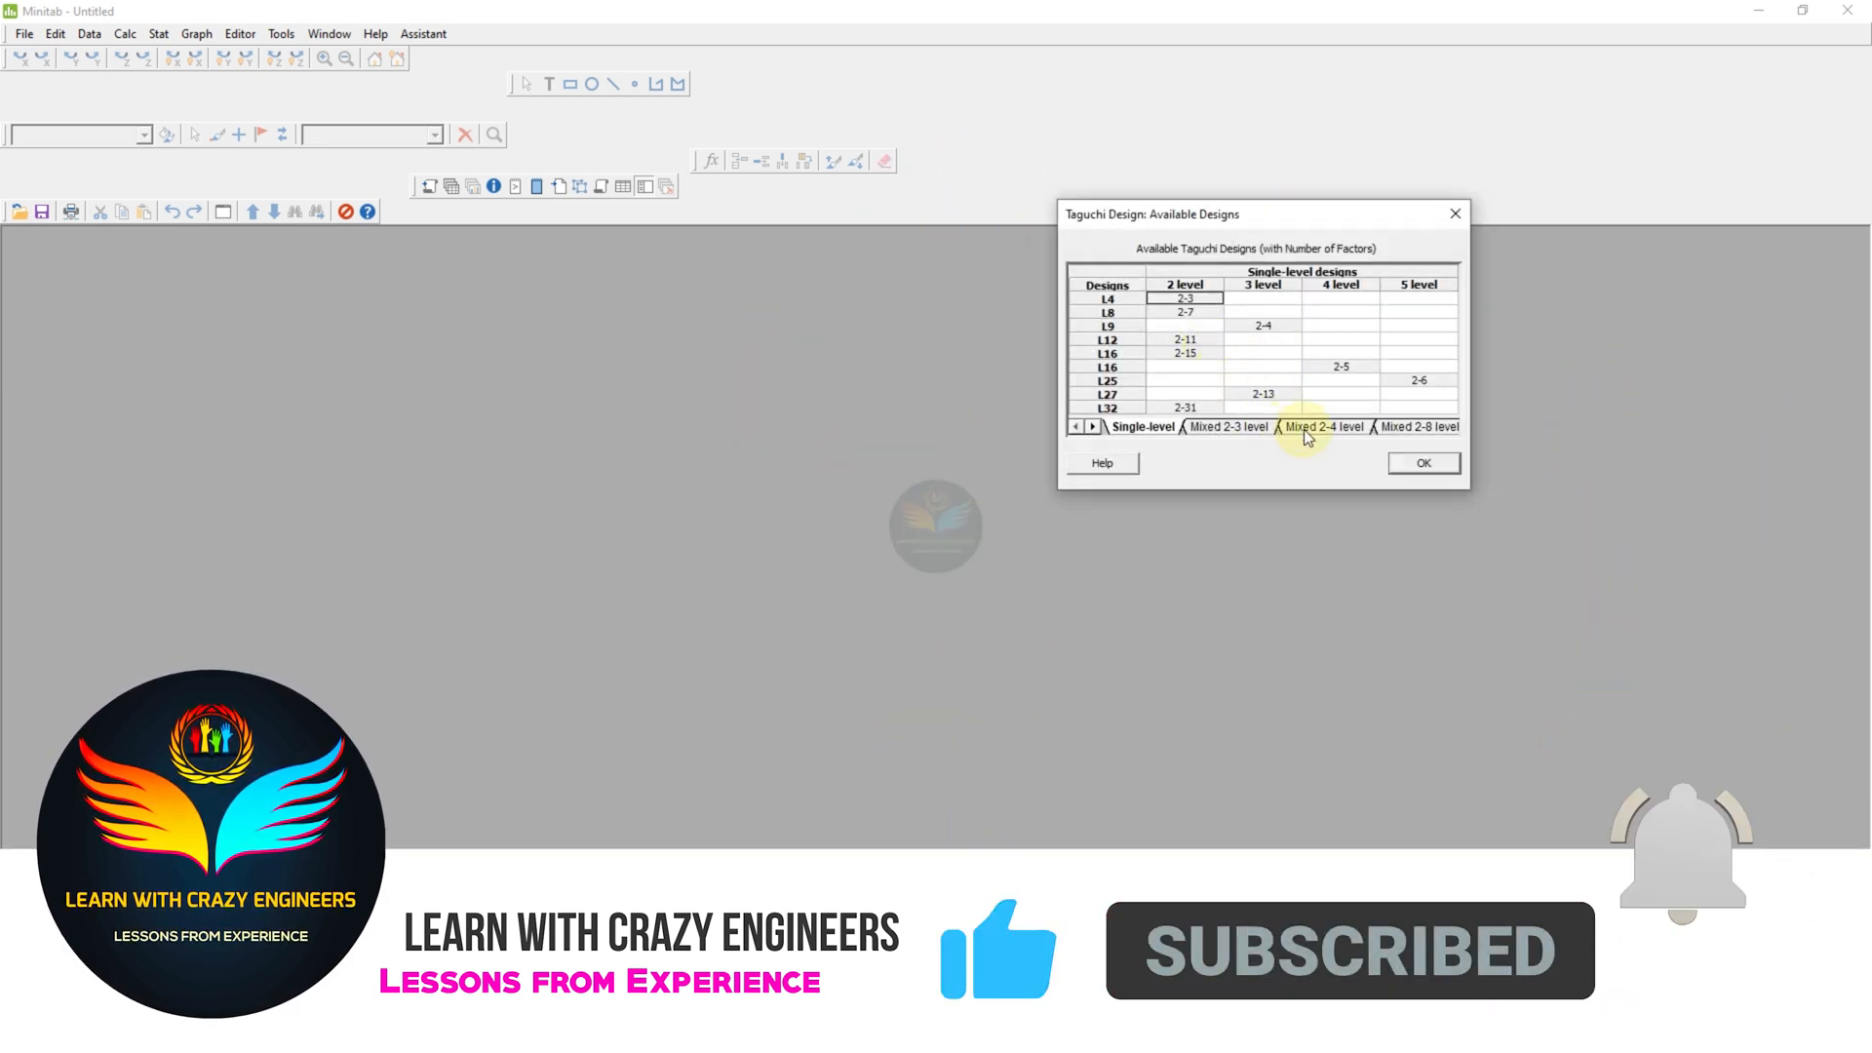
click(1336, 428)
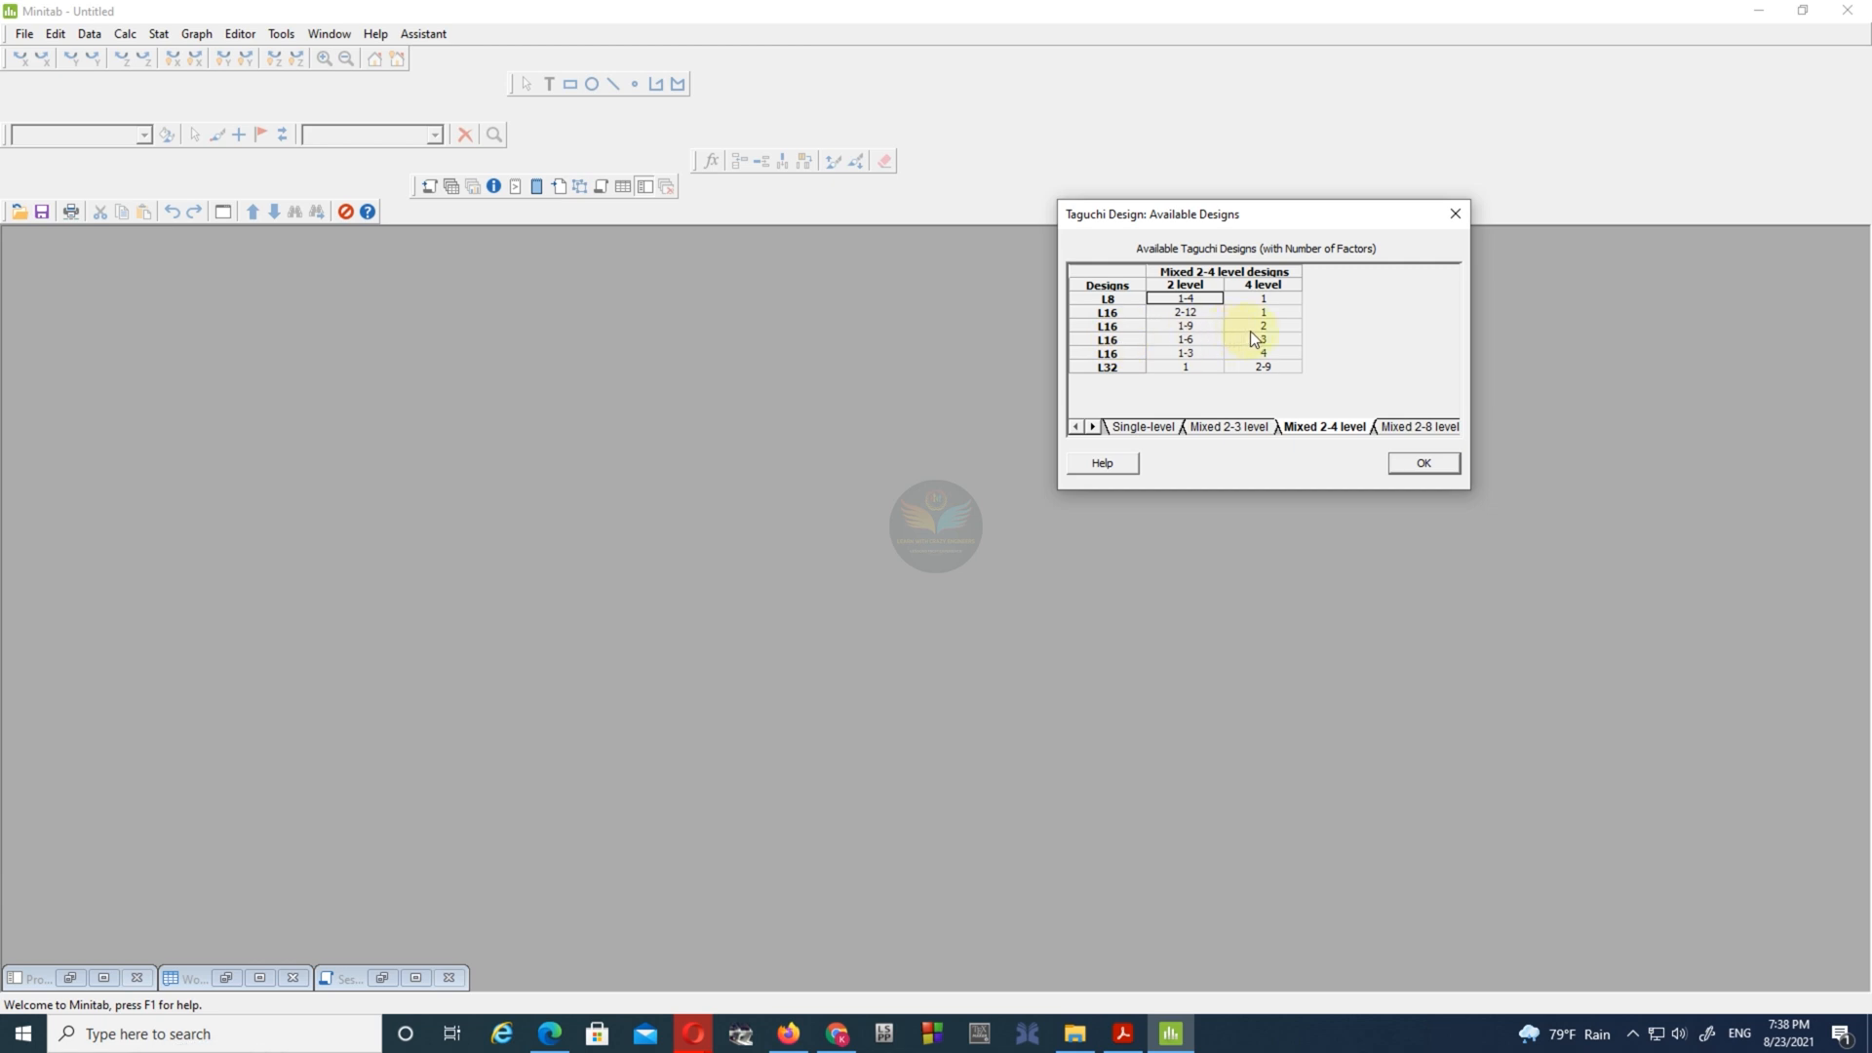
click(1399, 464)
- Choose the L16 design with three 4-level columns and one 2-level column (4^3 2^1)
click(1334, 400)
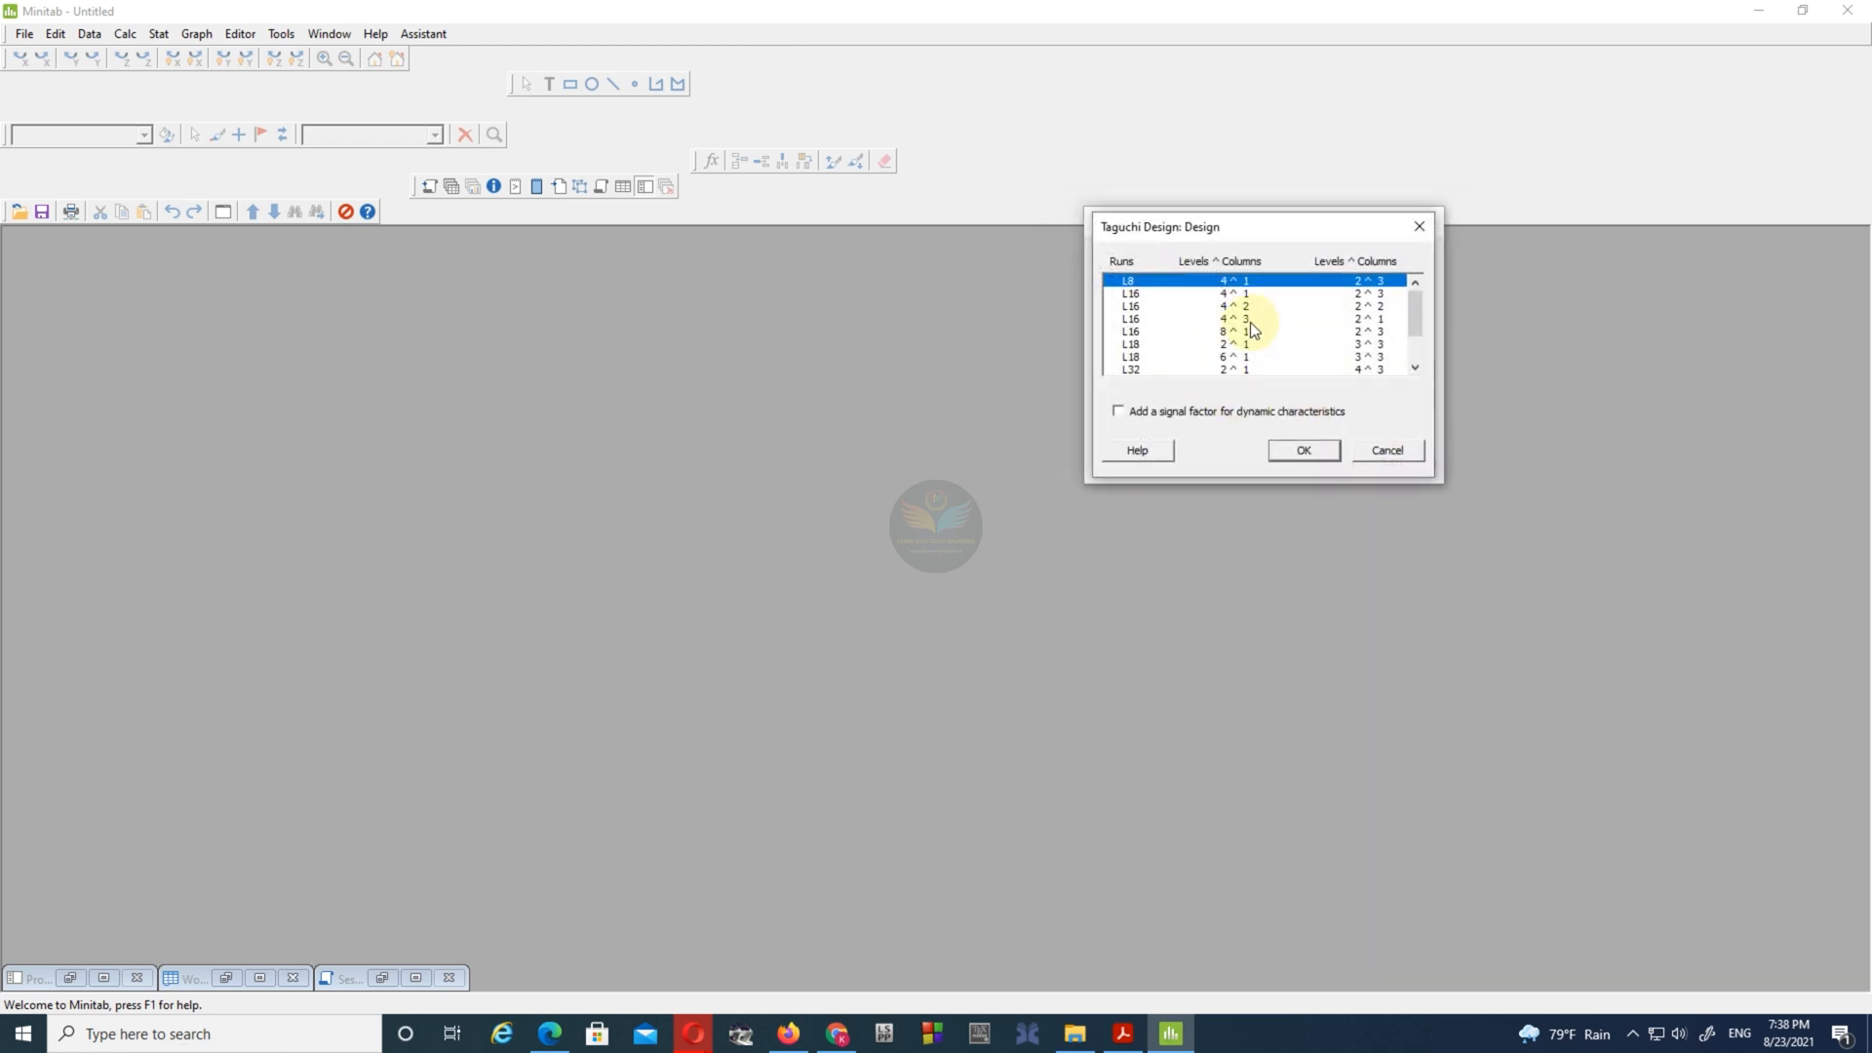
click(1249, 322)
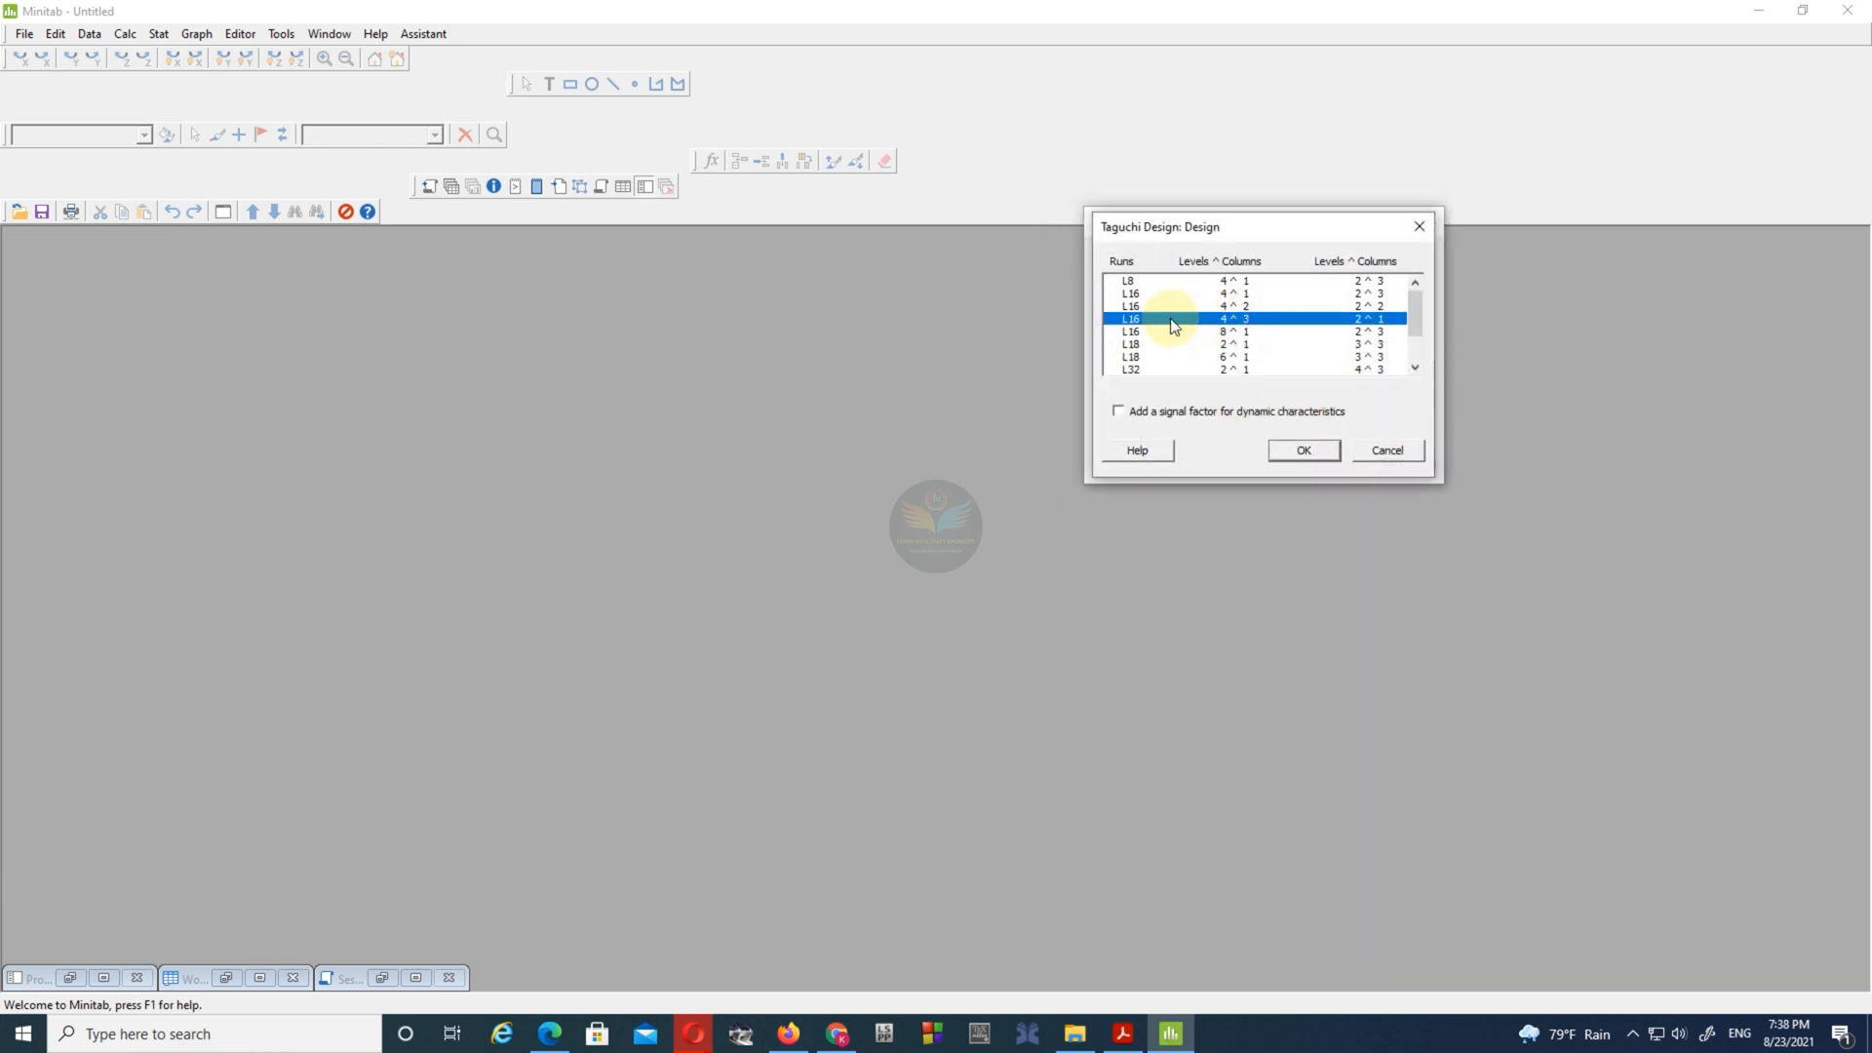
click(1304, 451)
click(1390, 398)
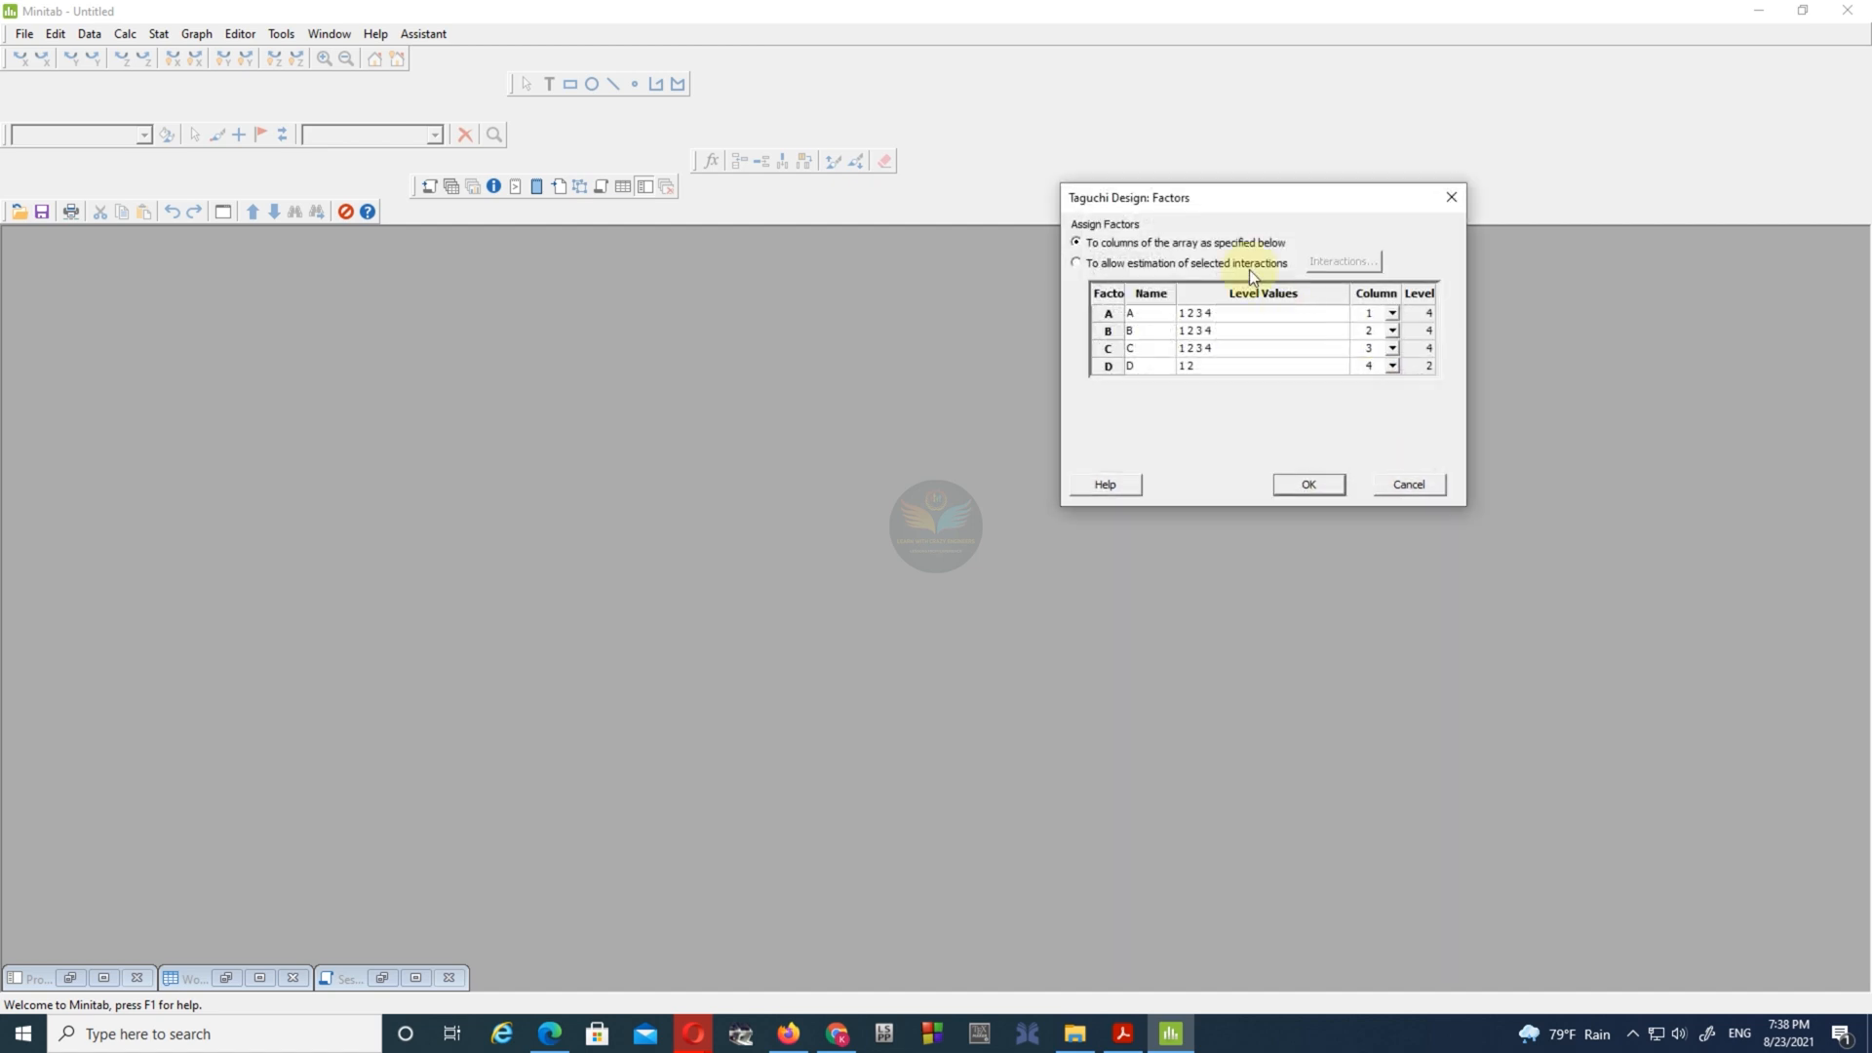
drag(1267, 231, 1361, 287)
click(1346, 402)
text(800 1000)
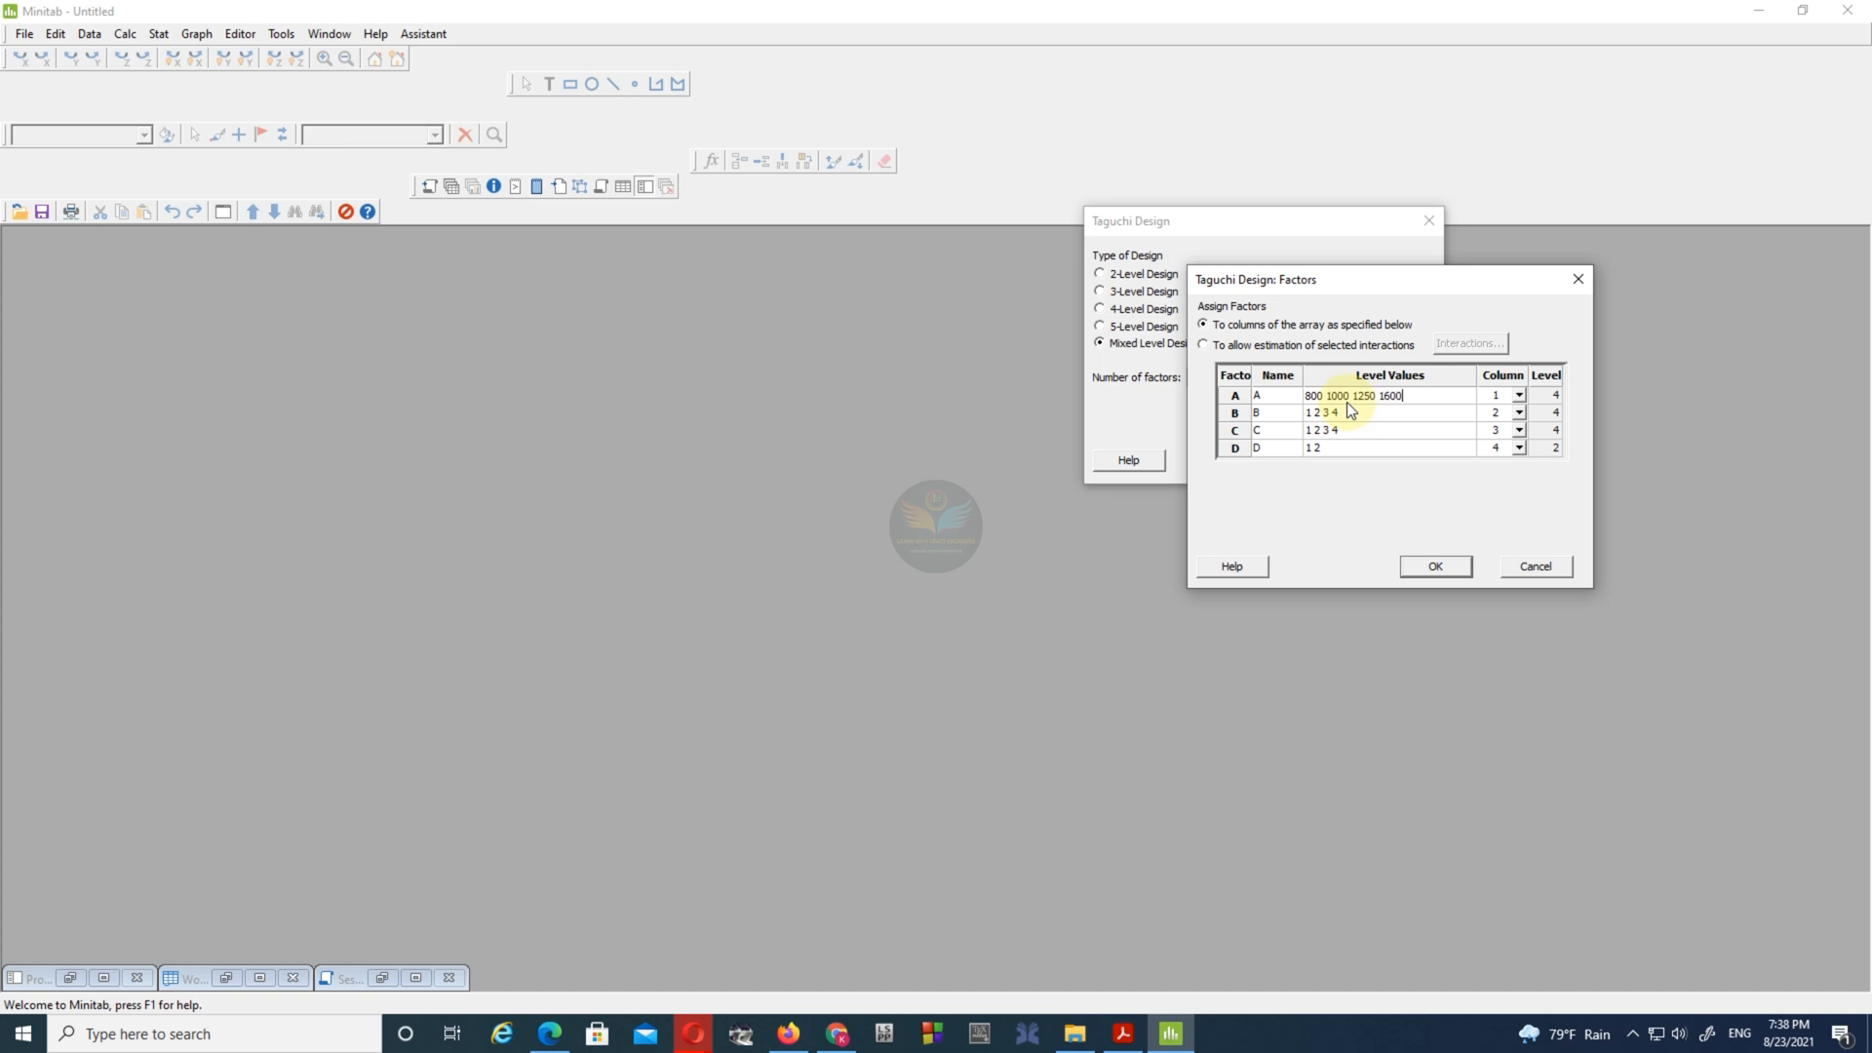
click(1347, 417)
text(40 80 125 160)
click(1337, 432)
text(0.12)
click(1430, 565)
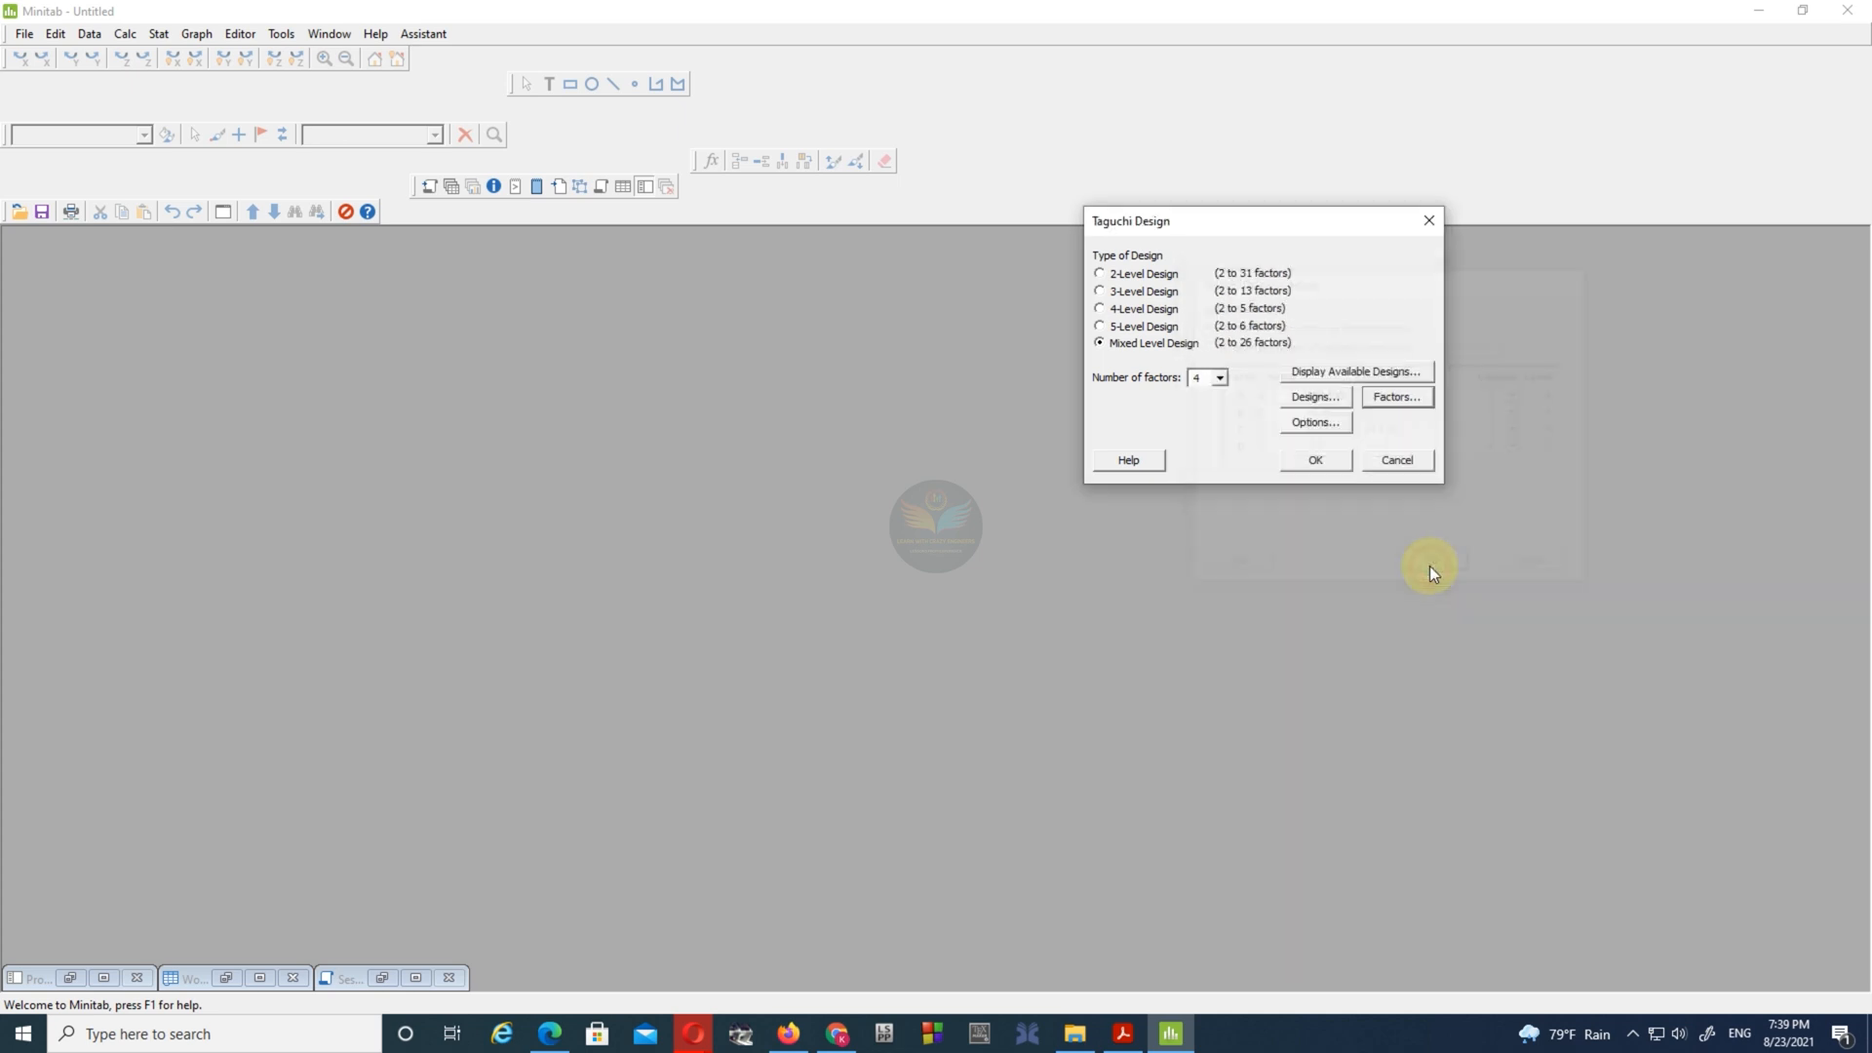
- Accept the default design options, generate the Taguchi design and maximize its worksheet
click(1311, 424)
click(1289, 388)
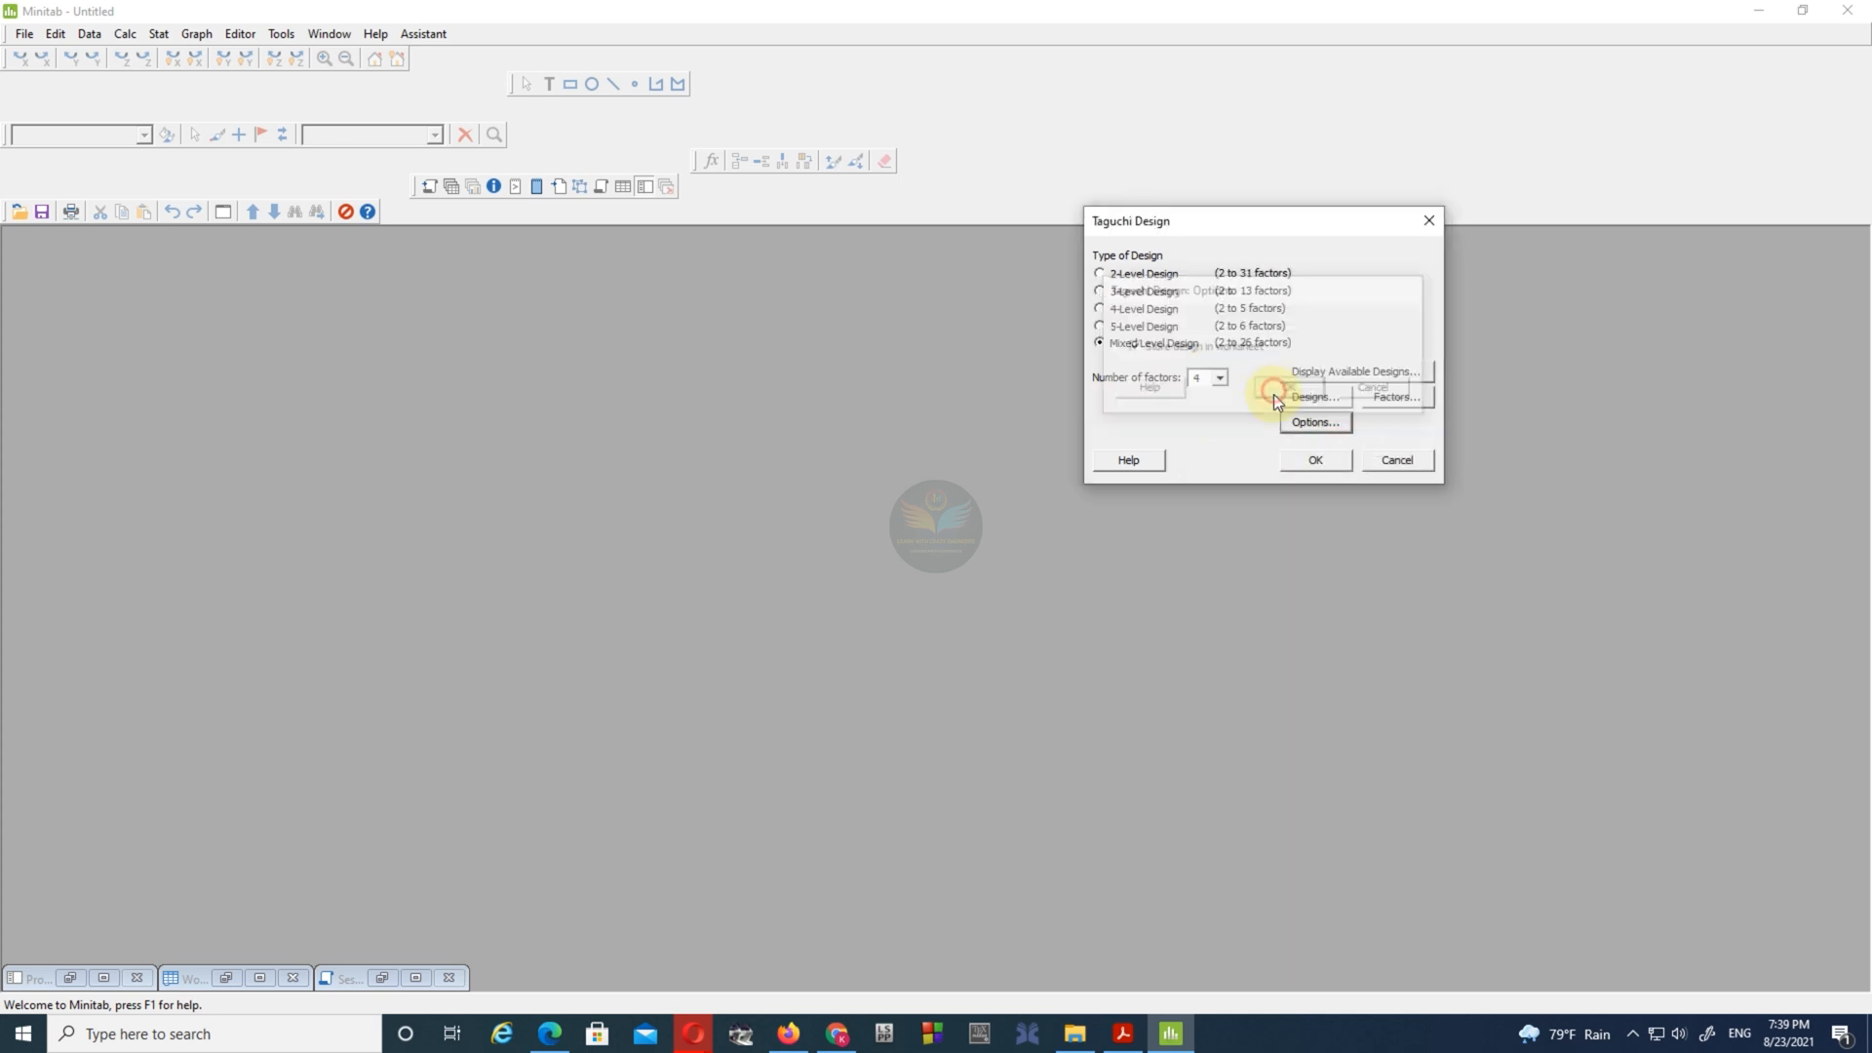
click(1313, 457)
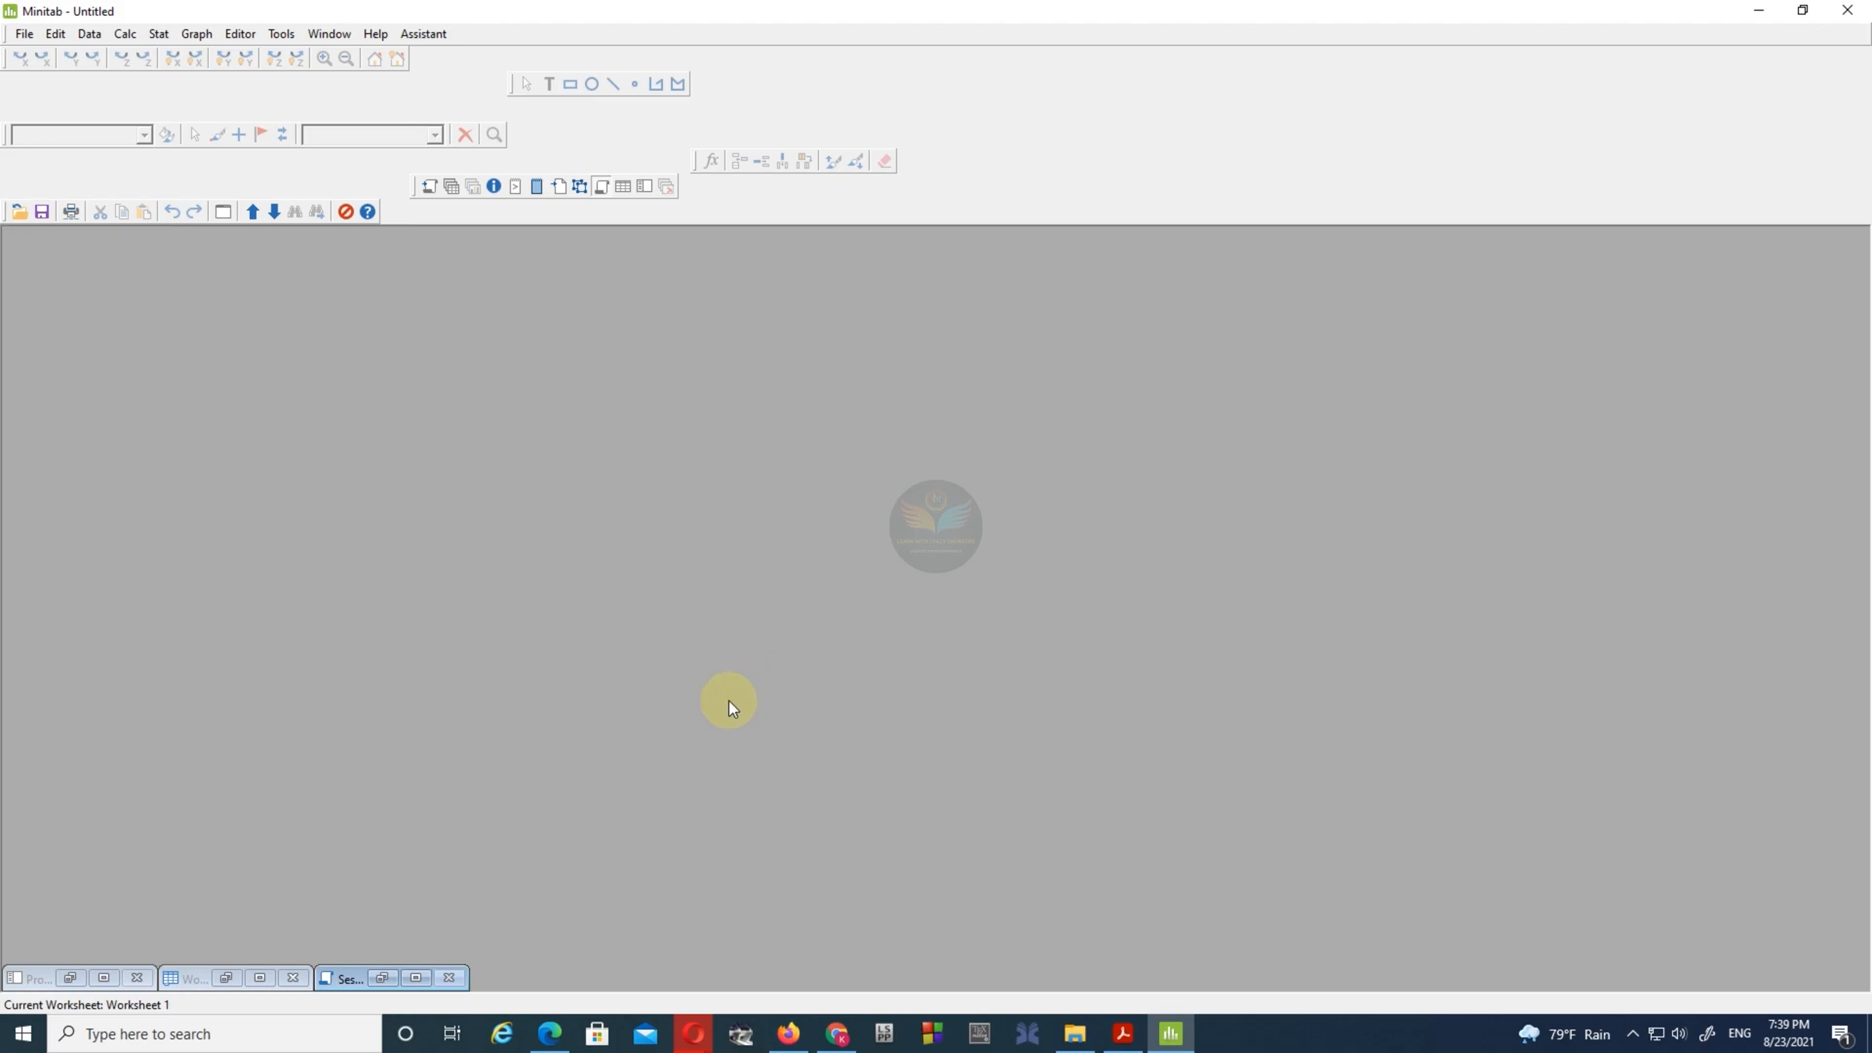
click(262, 976)
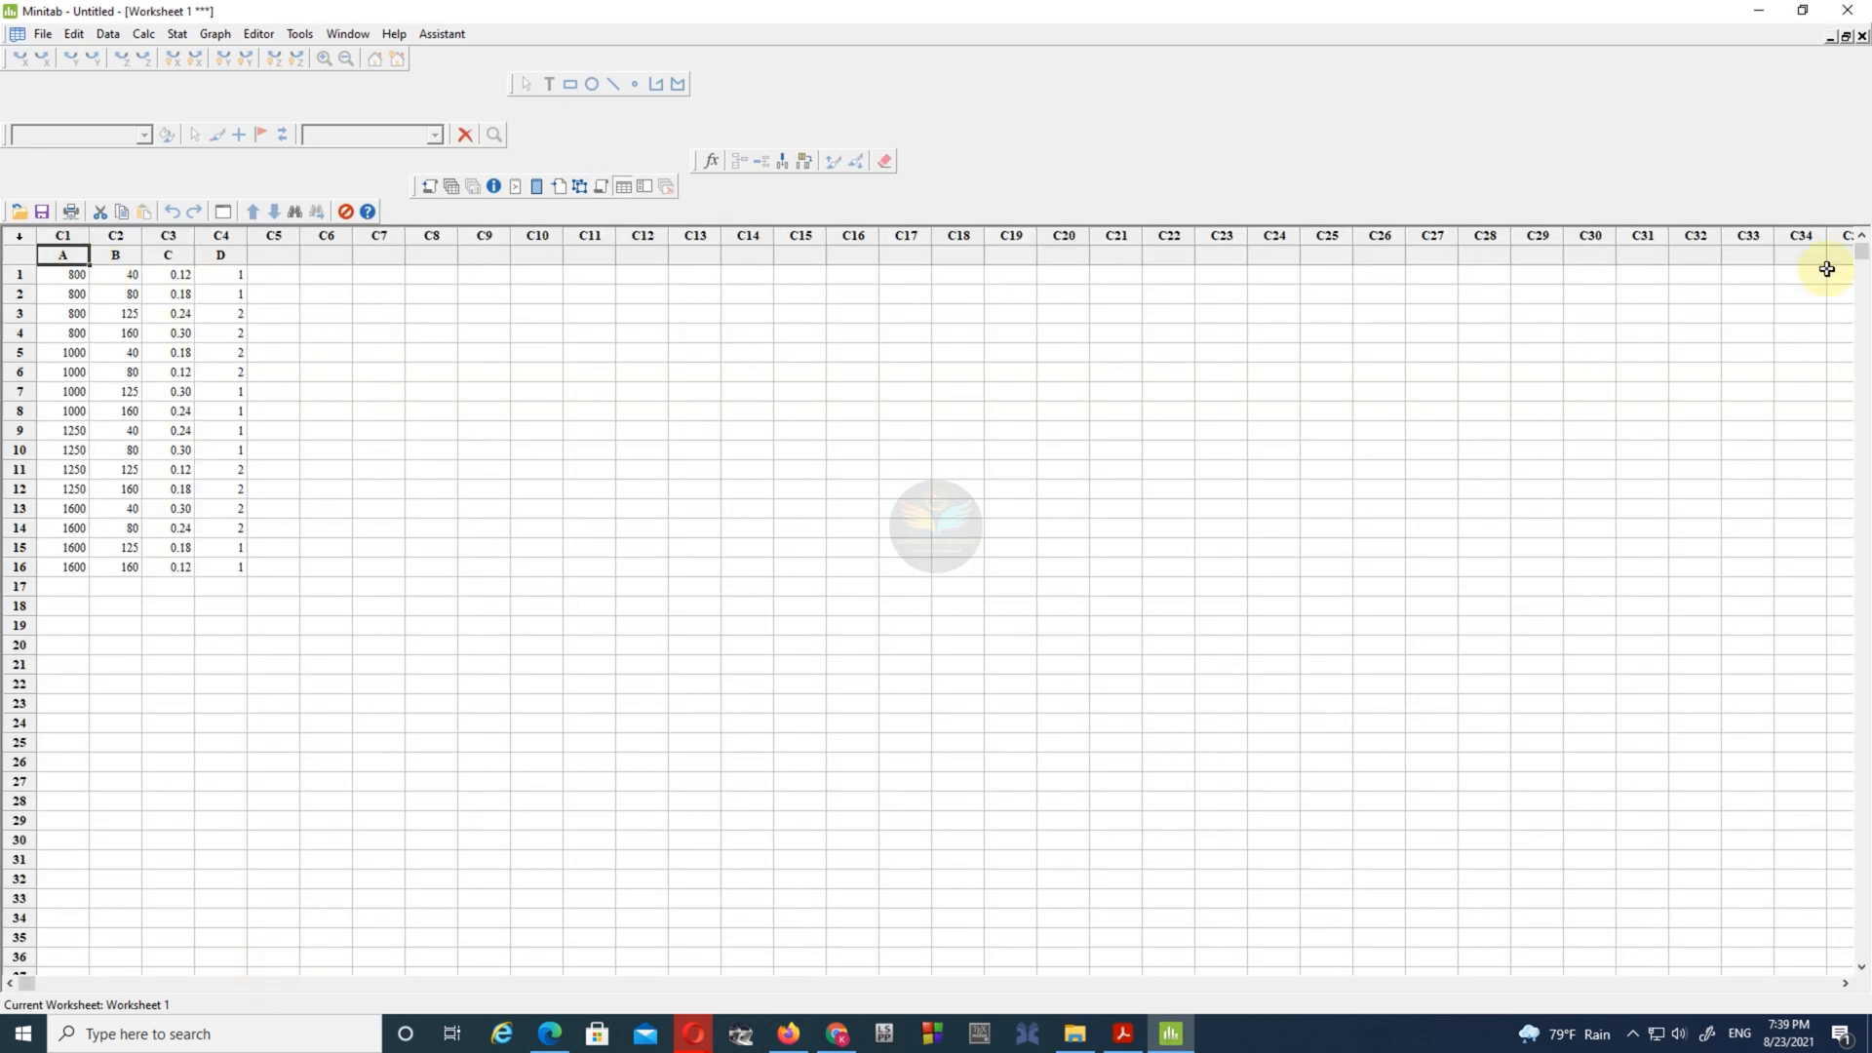
- Consult Table 2 of the paper and name the first two worksheet columns RS and TS
drag(1870, 165, 912, 40)
drag(530, 46, 378, 39)
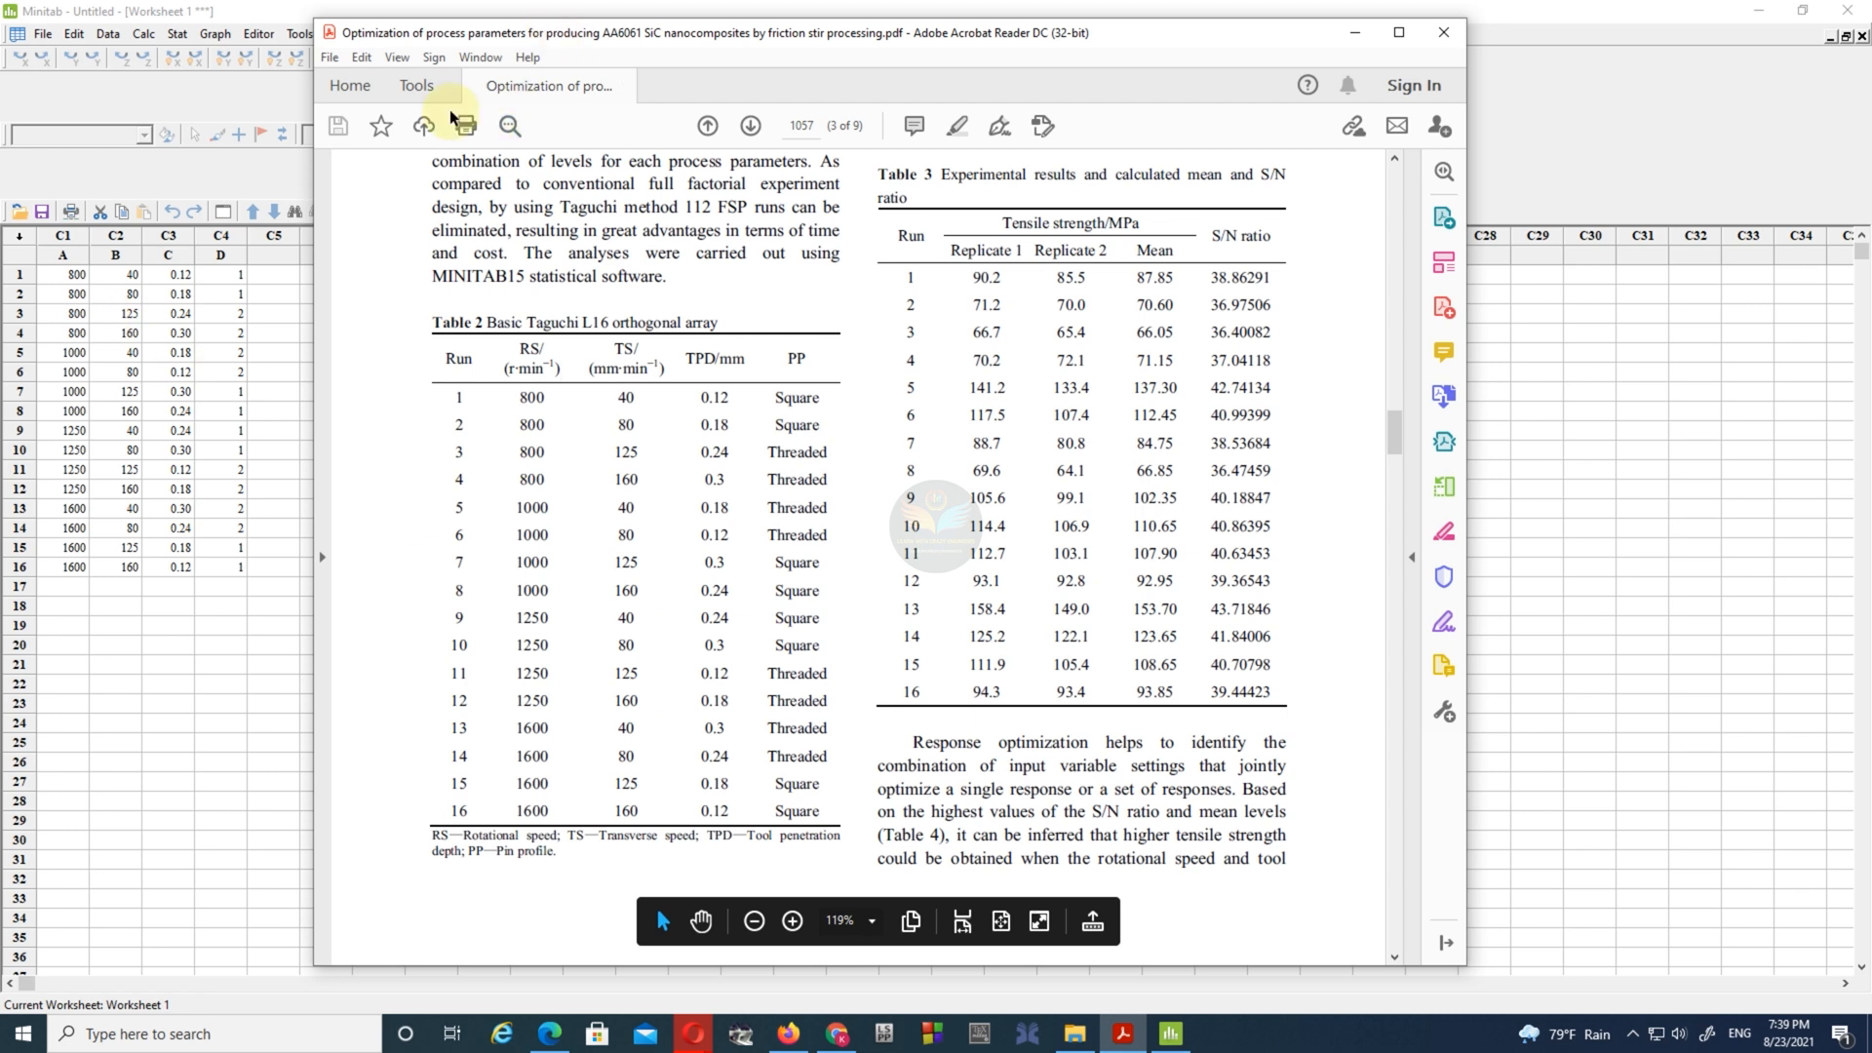
click(63, 254)
text(RS)
click(118, 258)
text(TS)
- Name worksheet columns C3 and C4 TPD and PP, following Table 2 of the paper
click(1122, 1033)
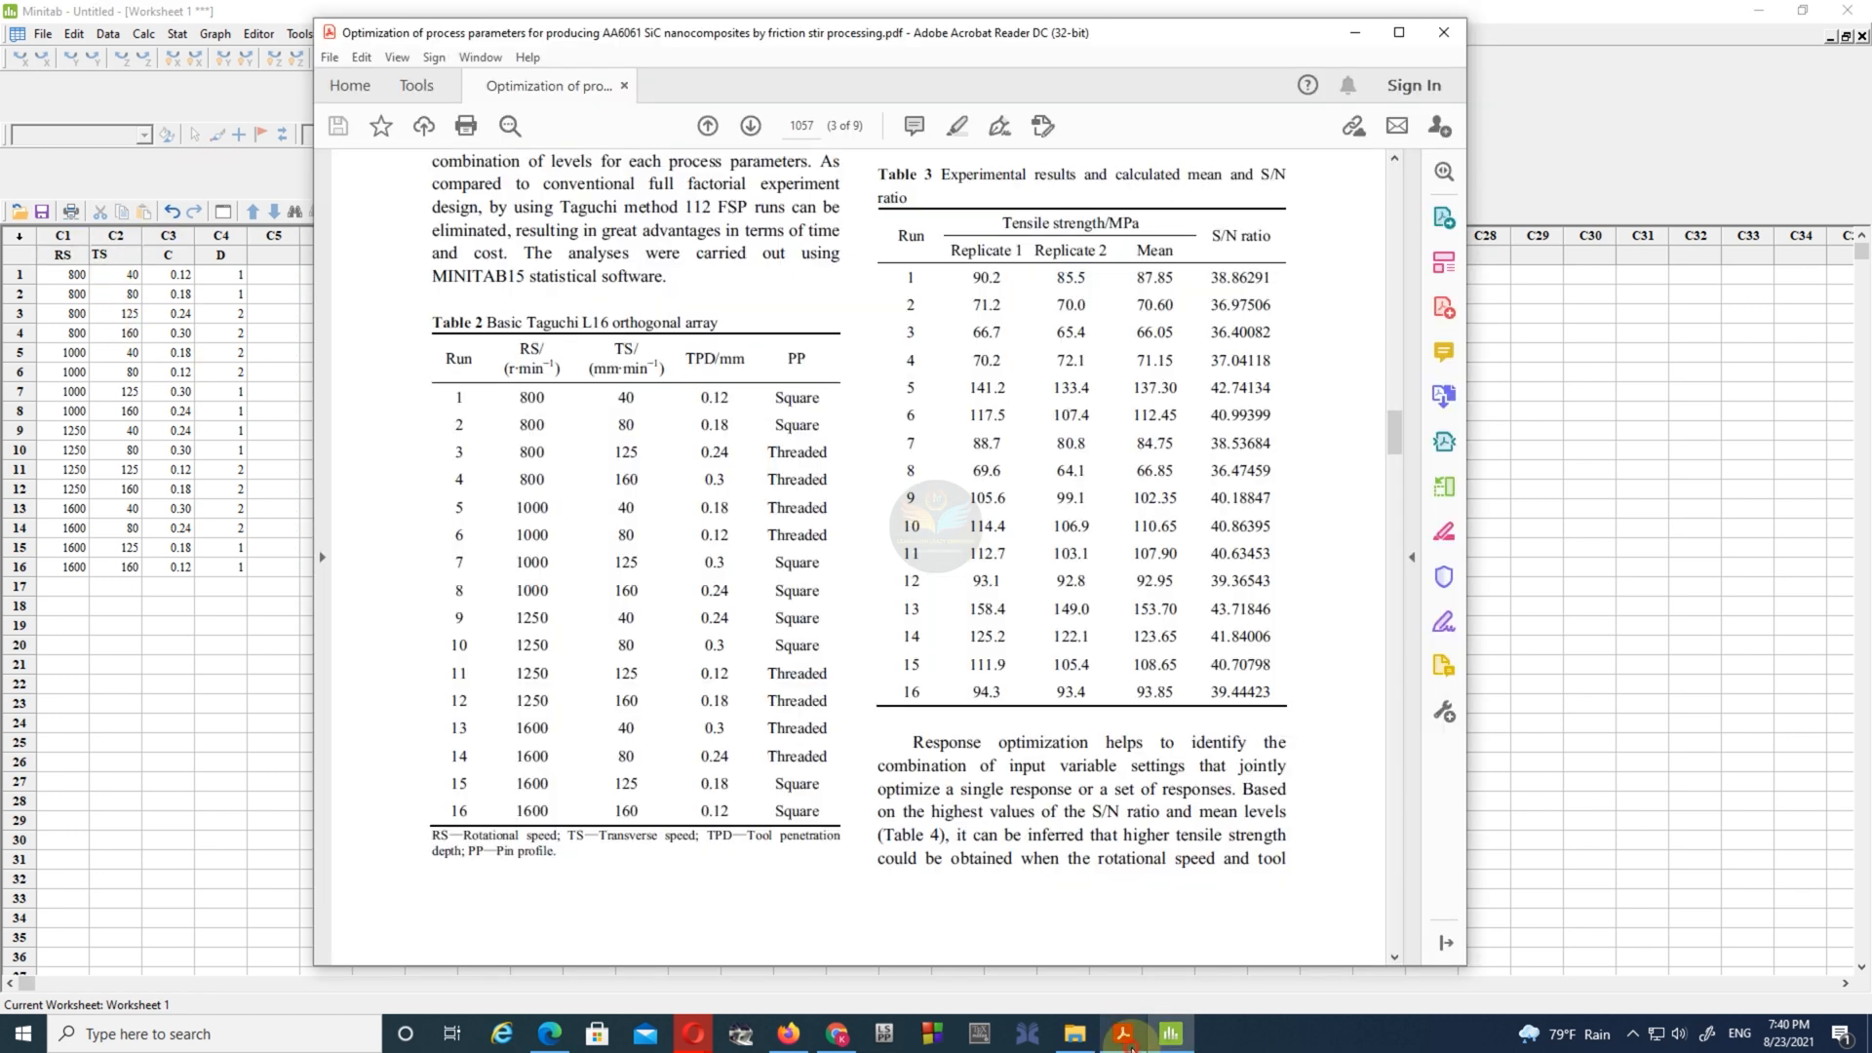
click(171, 258)
text(TPD)
click(221, 255)
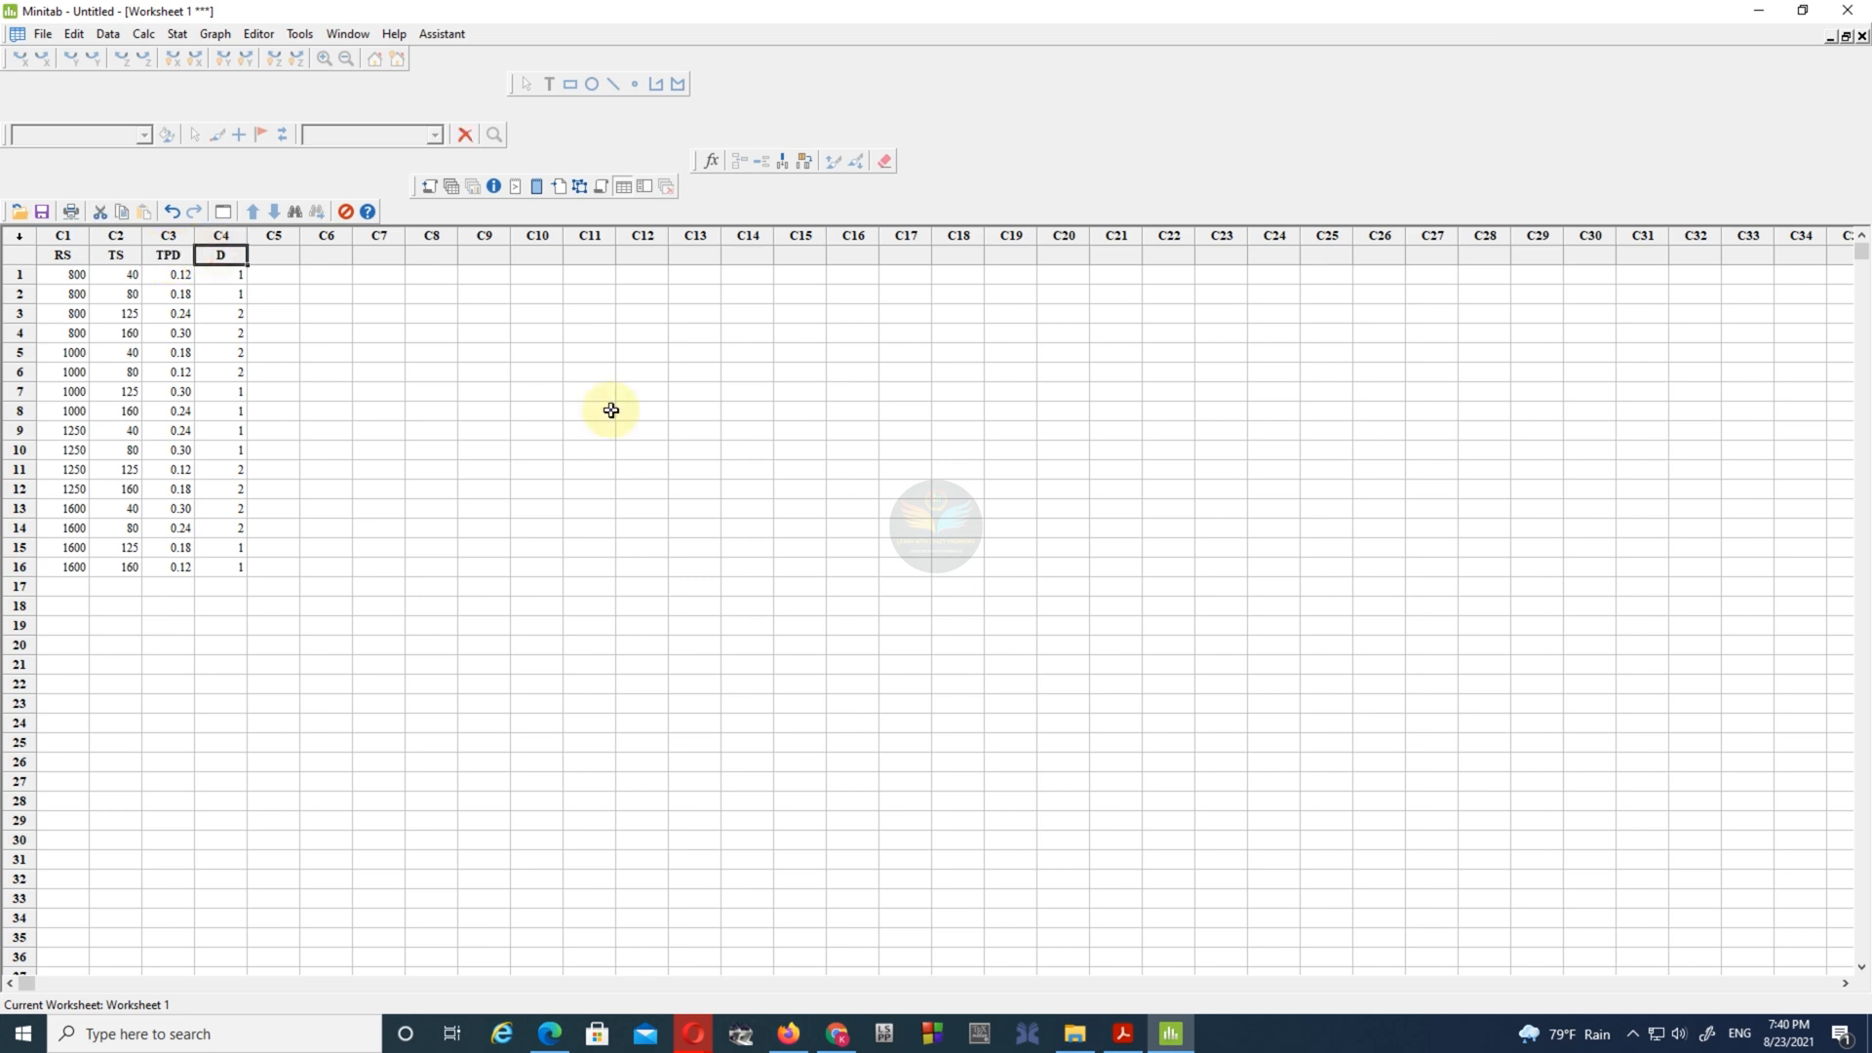
click(1122, 1033)
click(221, 262)
text(PP)
click(292, 276)
- Check the response heading in Table 3 of the paper and name column C5 Tensile Strength
click(275, 253)
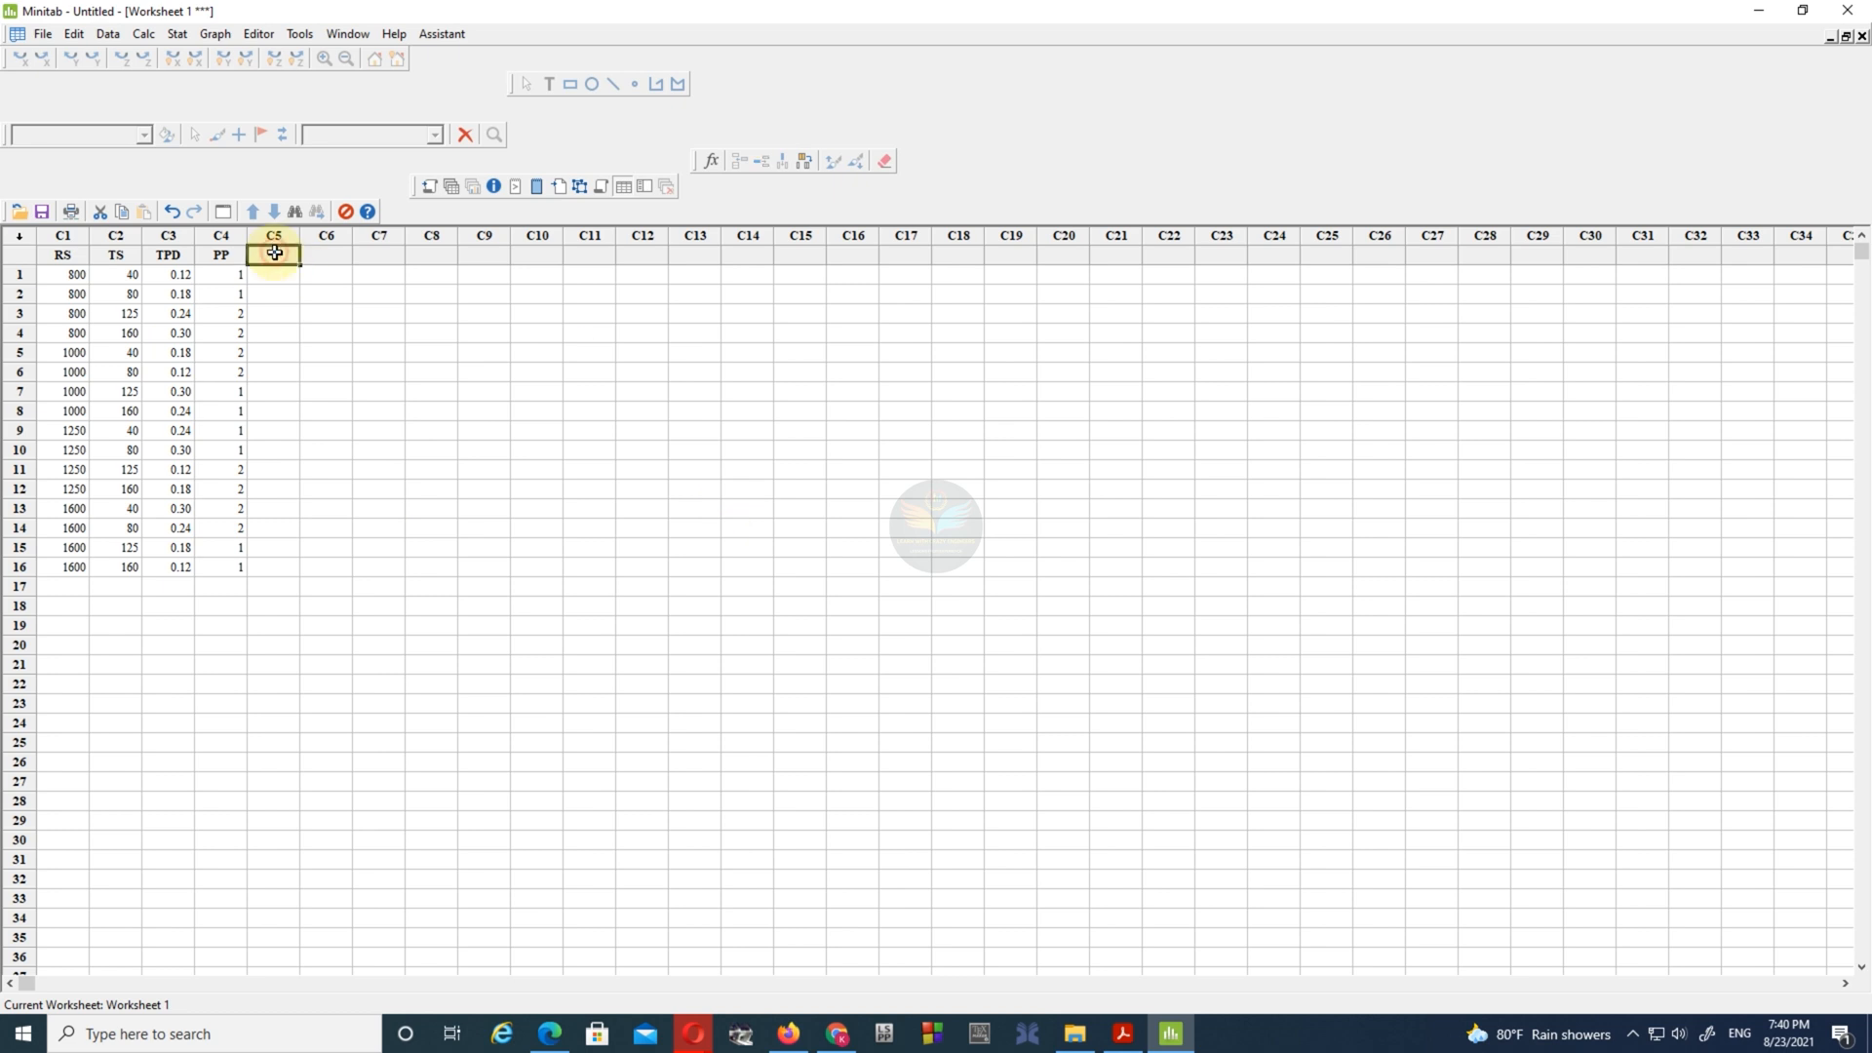
click(1122, 1033)
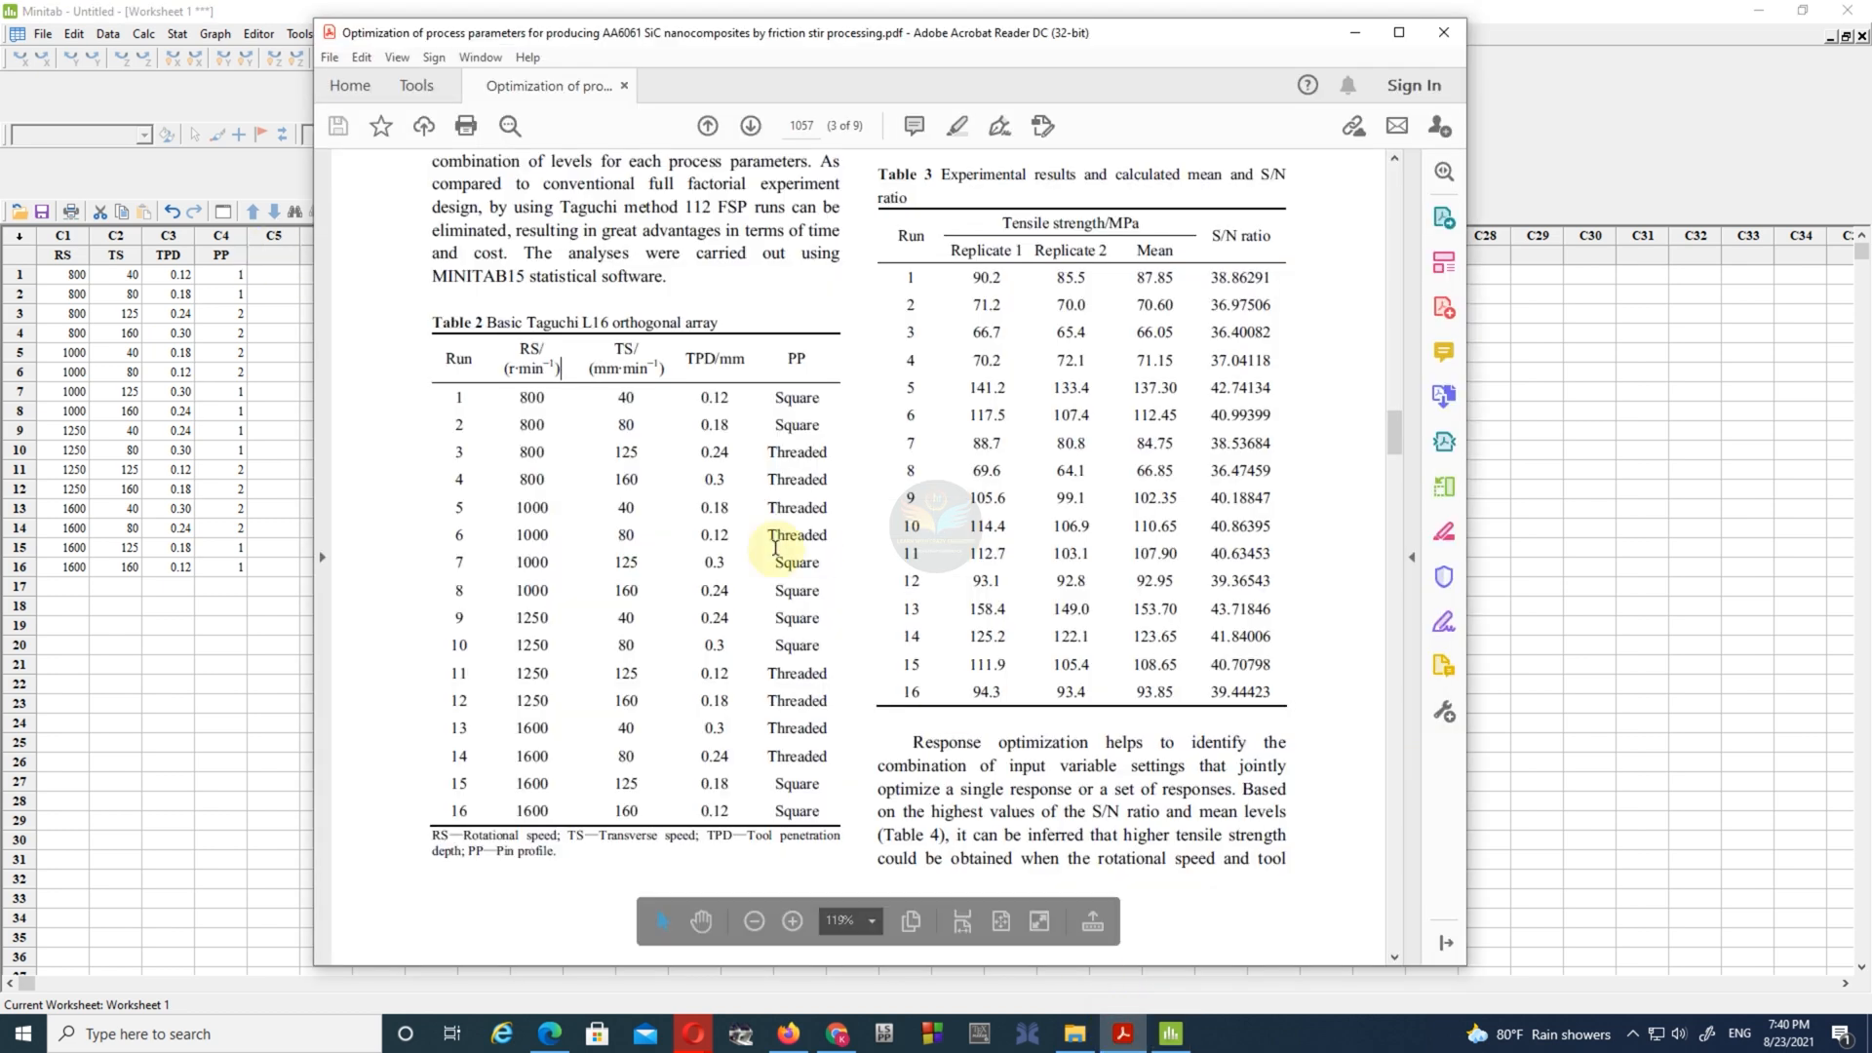
double_click(1176, 256)
click(269, 256)
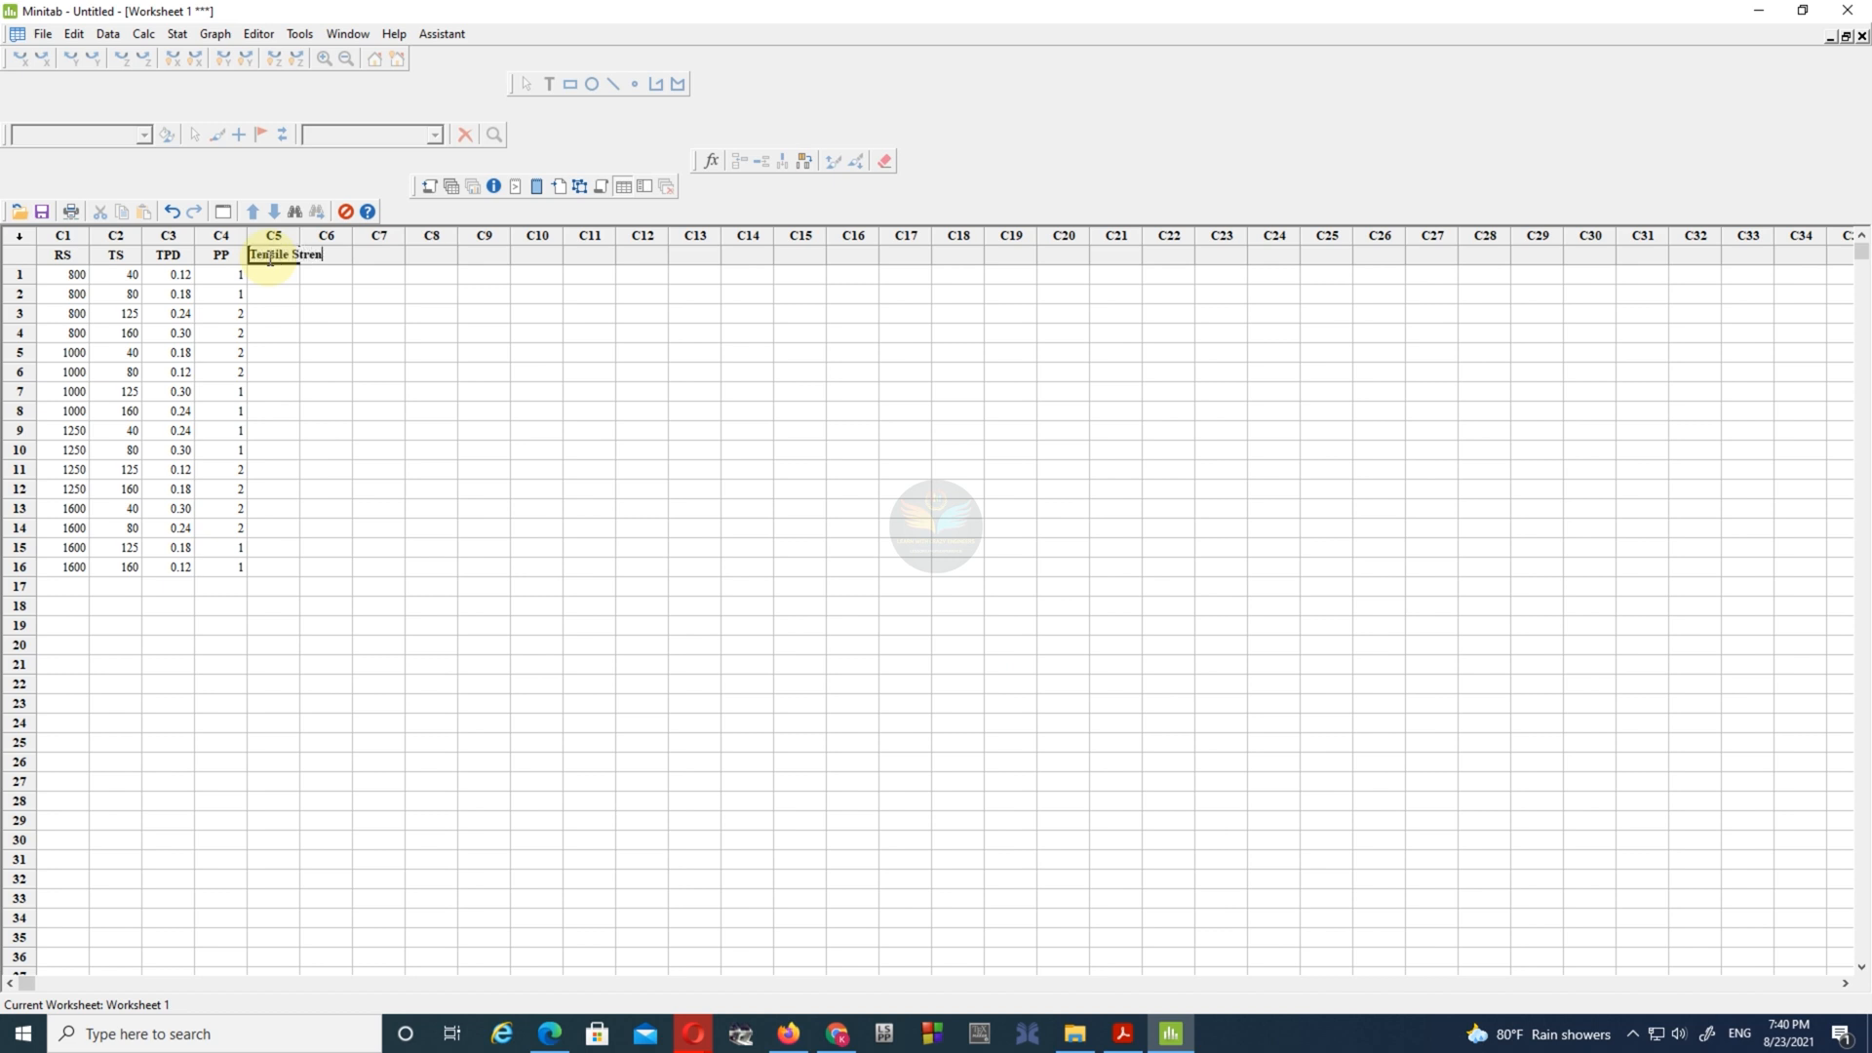
click(284, 274)
- Paste the 16 mean tensile strength values from Table 3 into the Tensile Strength column, starting at row 1
click(1122, 1033)
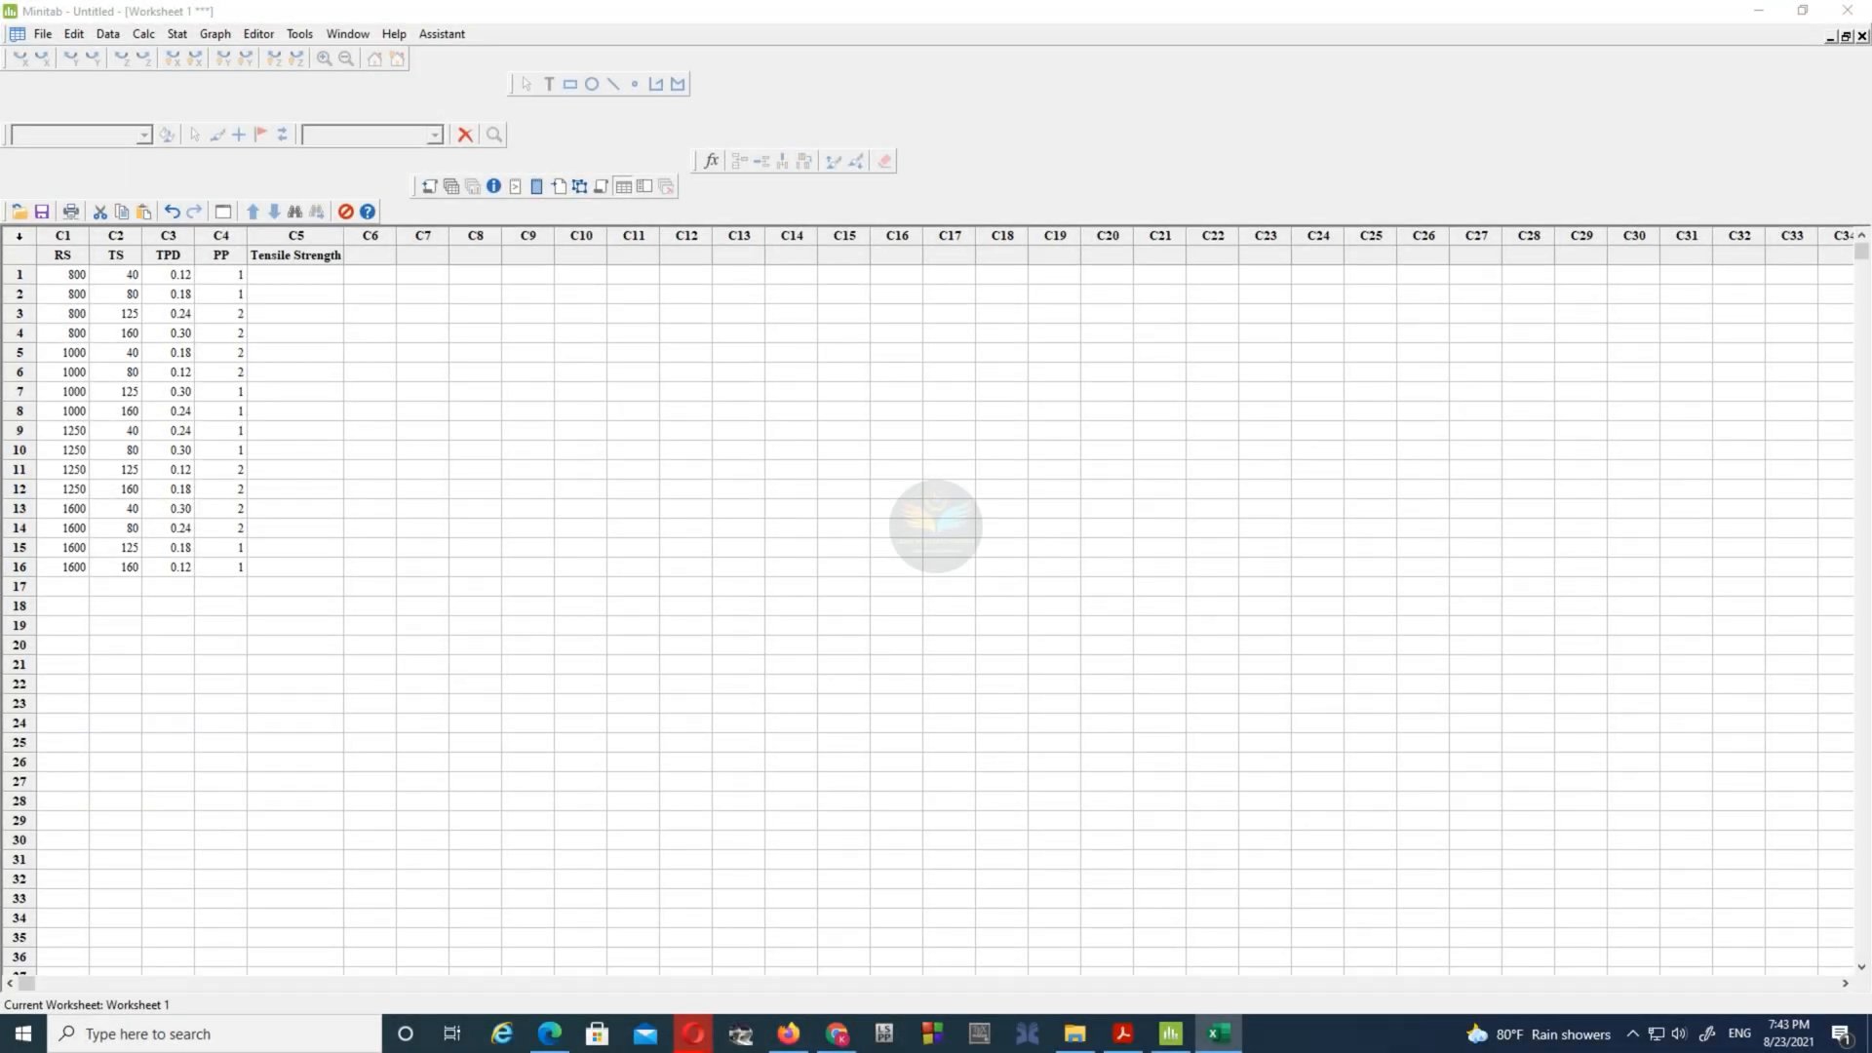
click(305, 278)
right_click(305, 278)
click(336, 346)
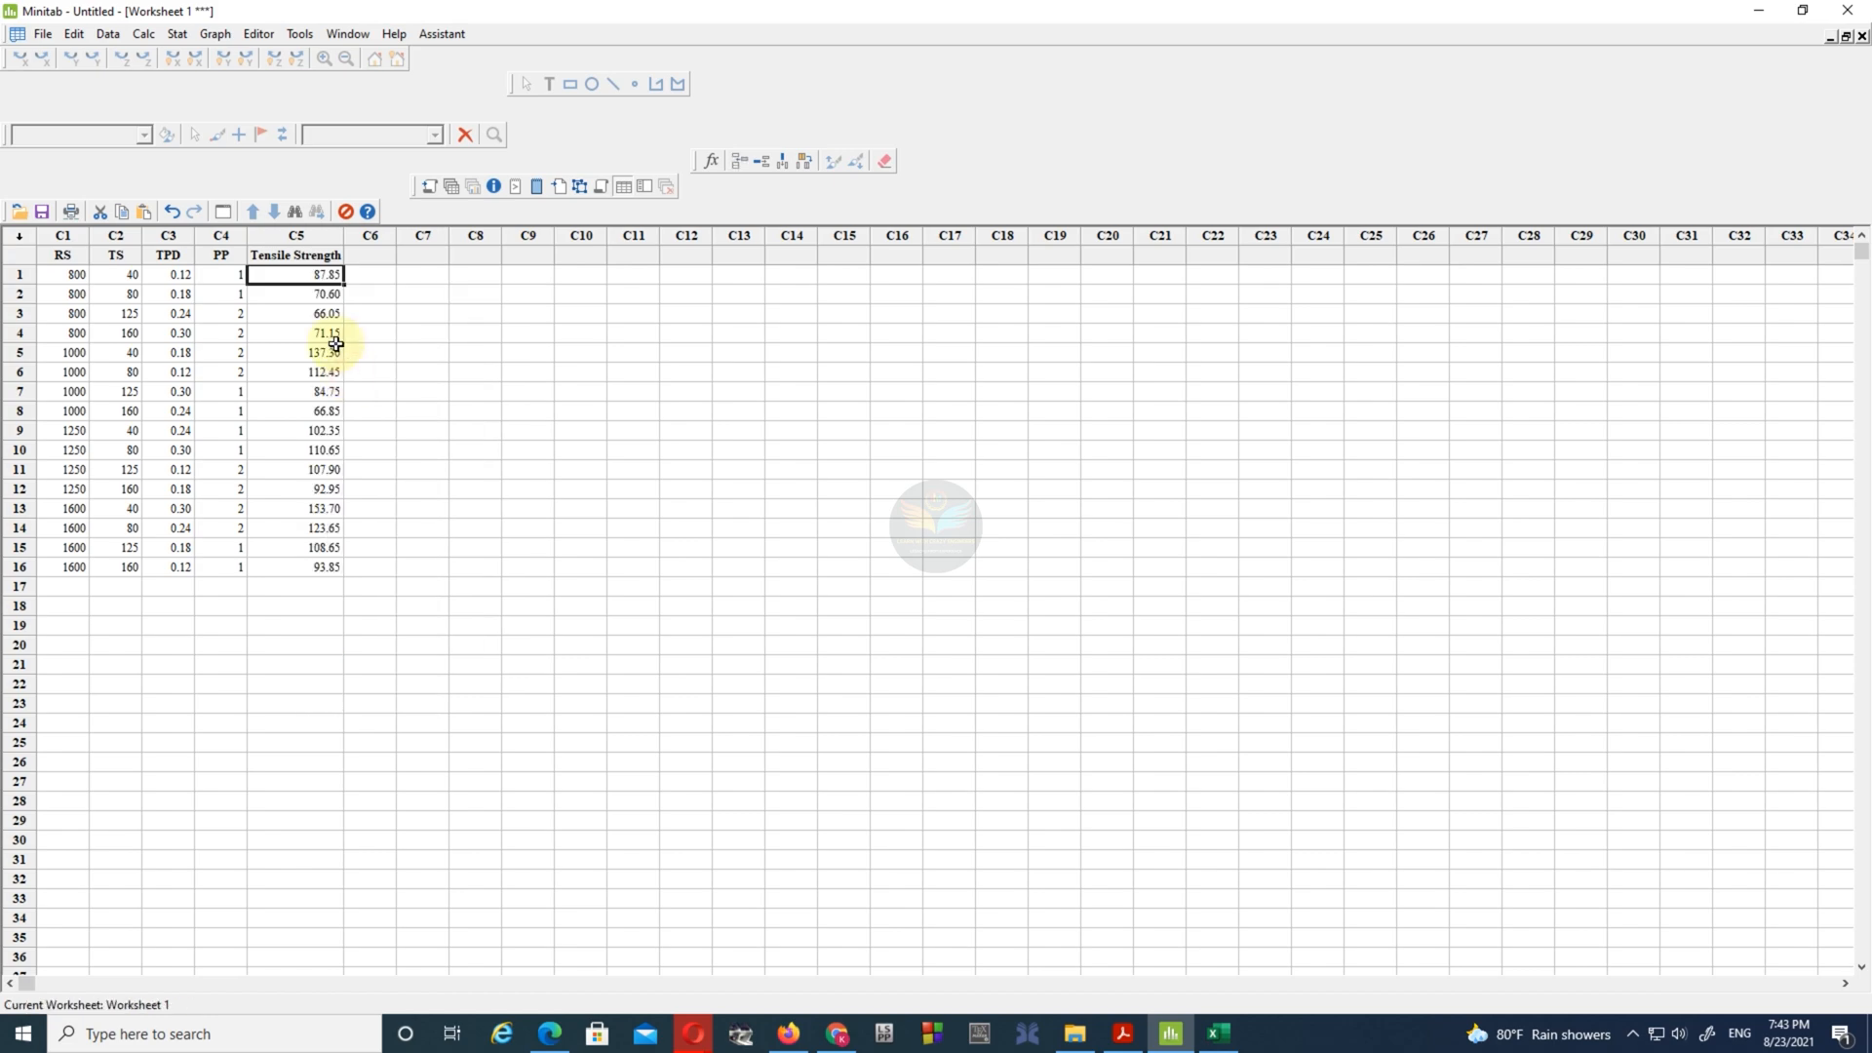
click(416, 562)
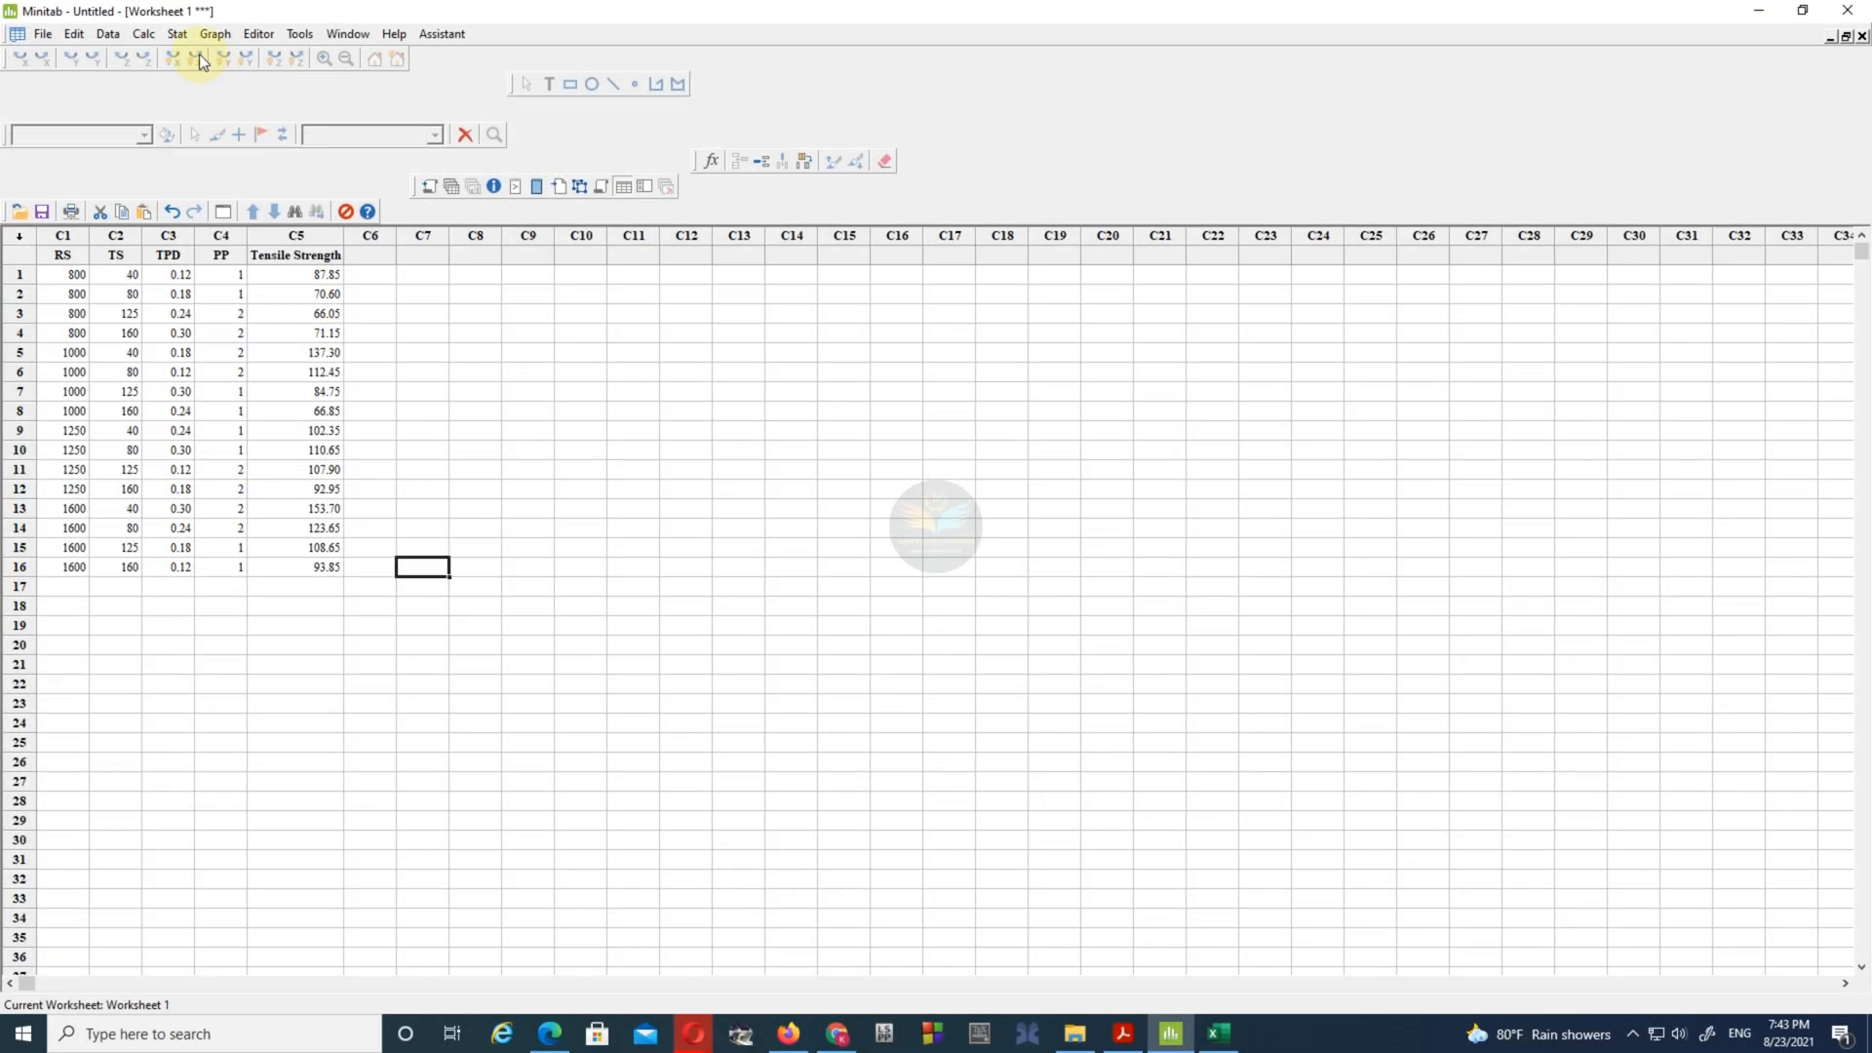
- Start analyzing the Taguchi design with Tensile Strength as the response data
click(176, 33)
mouse_move(243, 120)
mouse_move(438, 207)
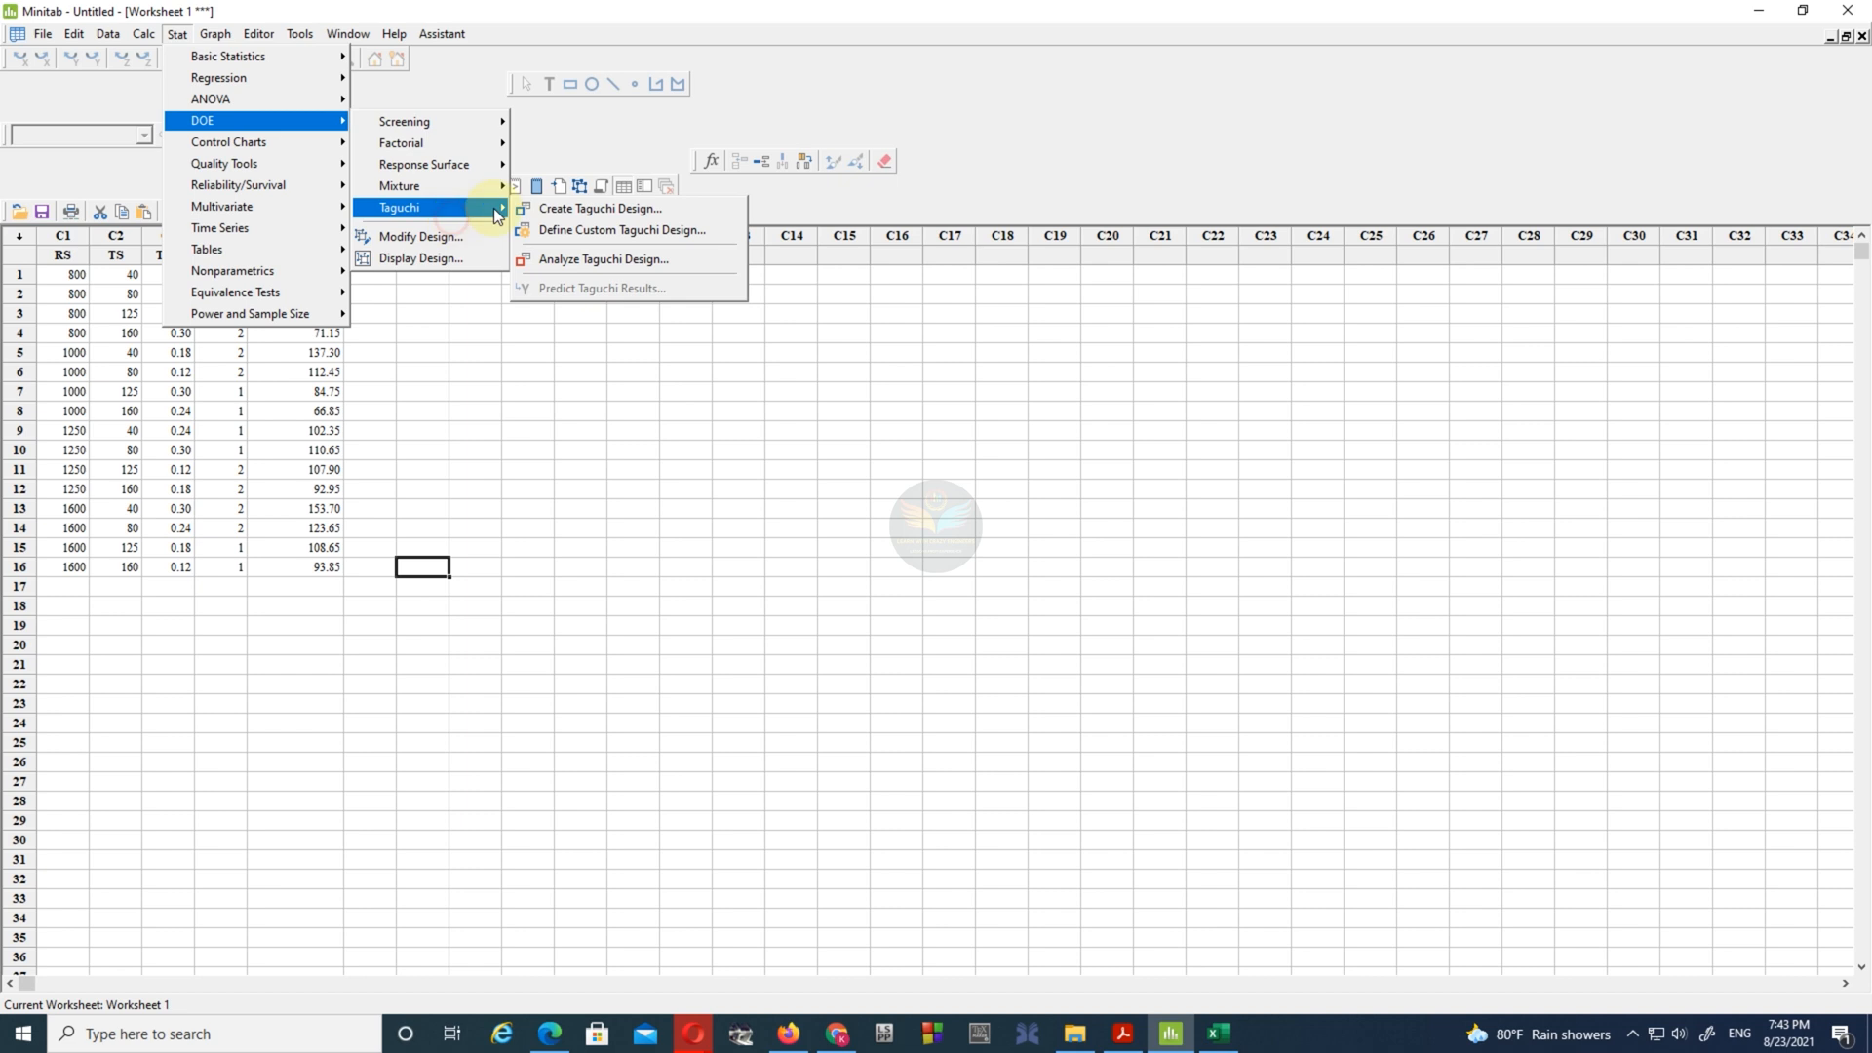
click(607, 259)
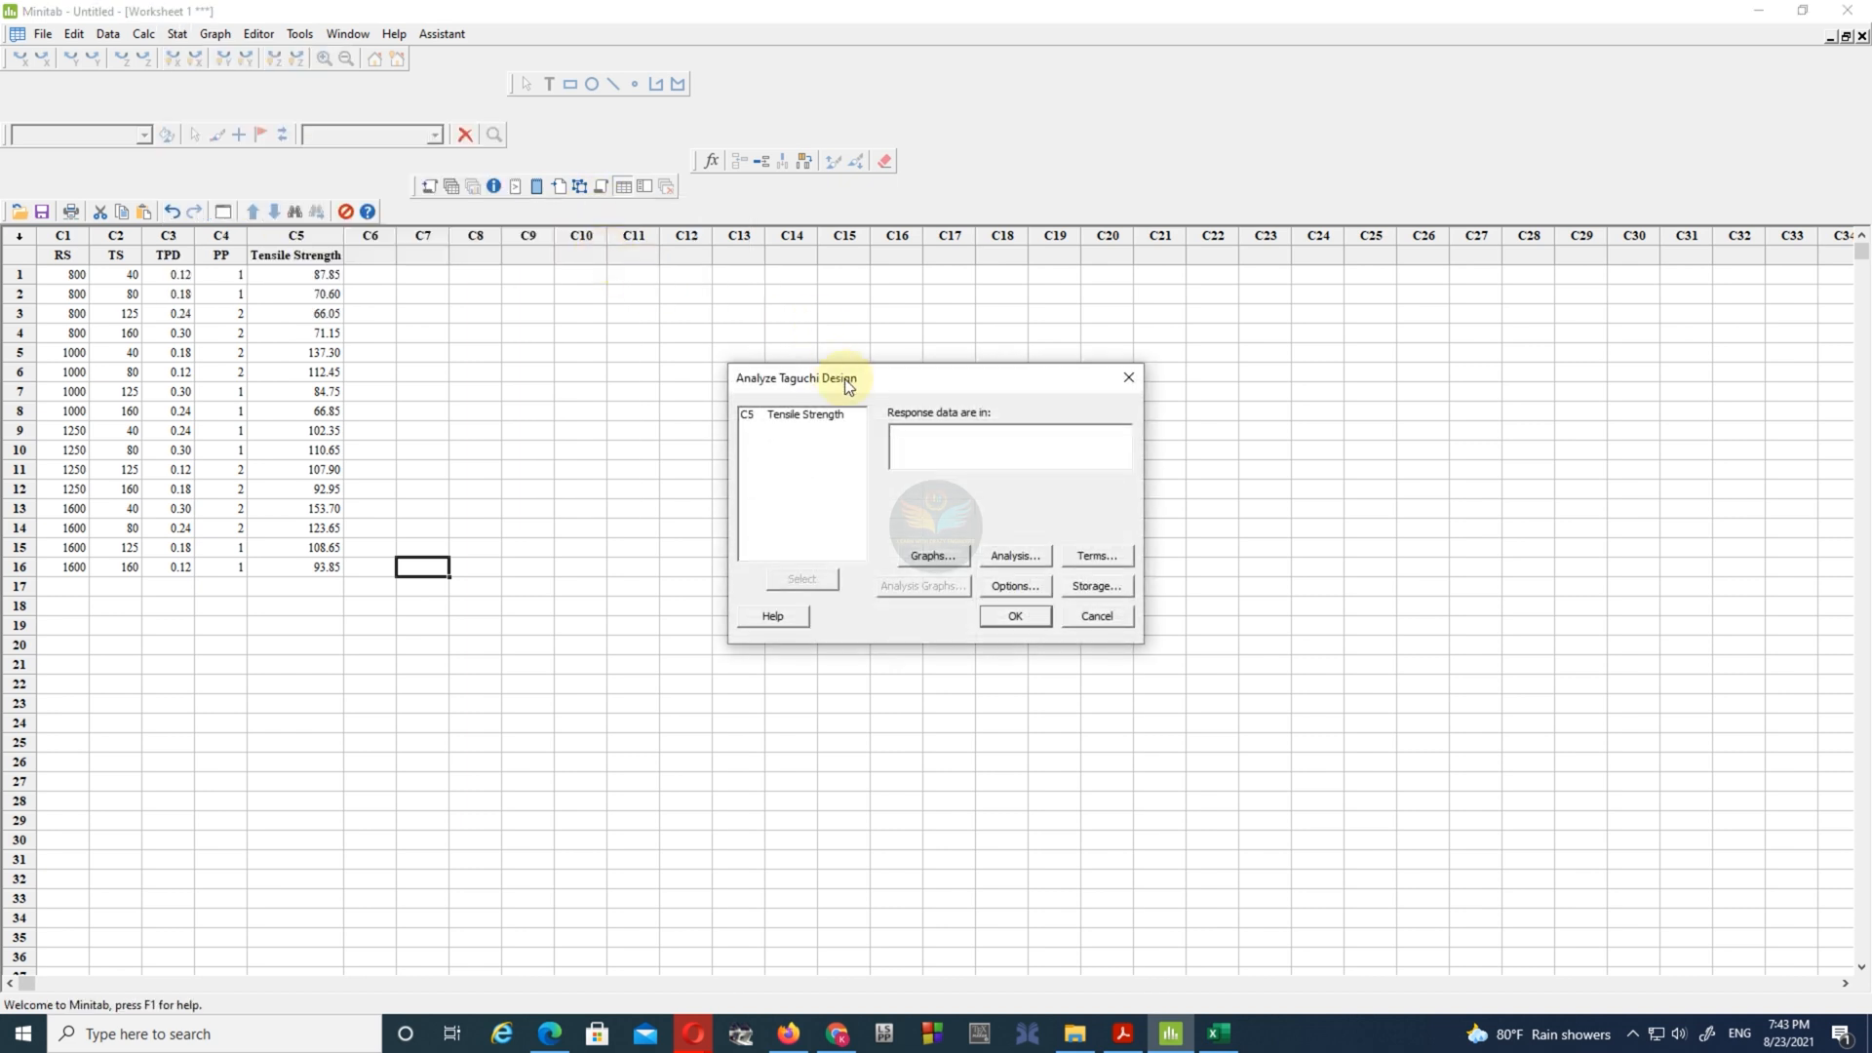
drag(839, 380, 1217, 154)
click(1184, 184)
click(1170, 348)
- Keep the plots for signal to noise ratios and means, and enable the linear model fit for signal to noise ratios
click(1301, 328)
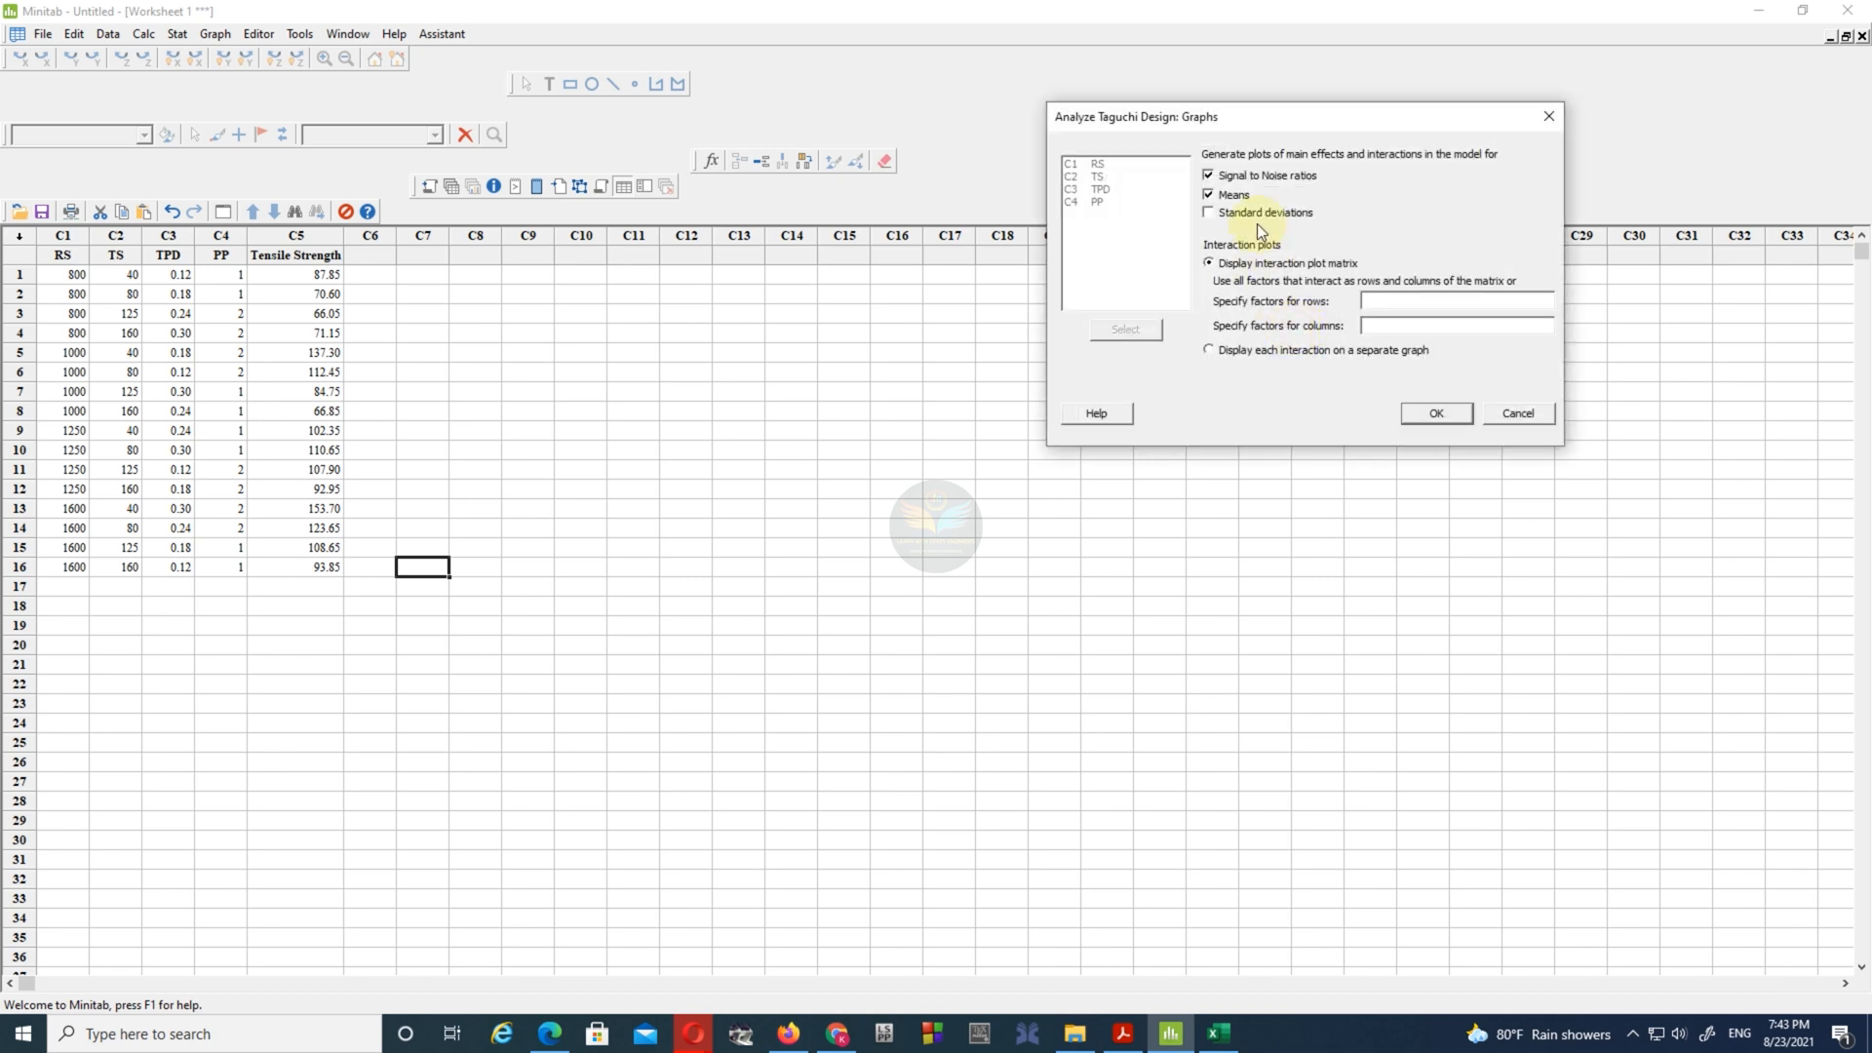
click(1419, 412)
click(1386, 330)
drag(1332, 203, 1453, 173)
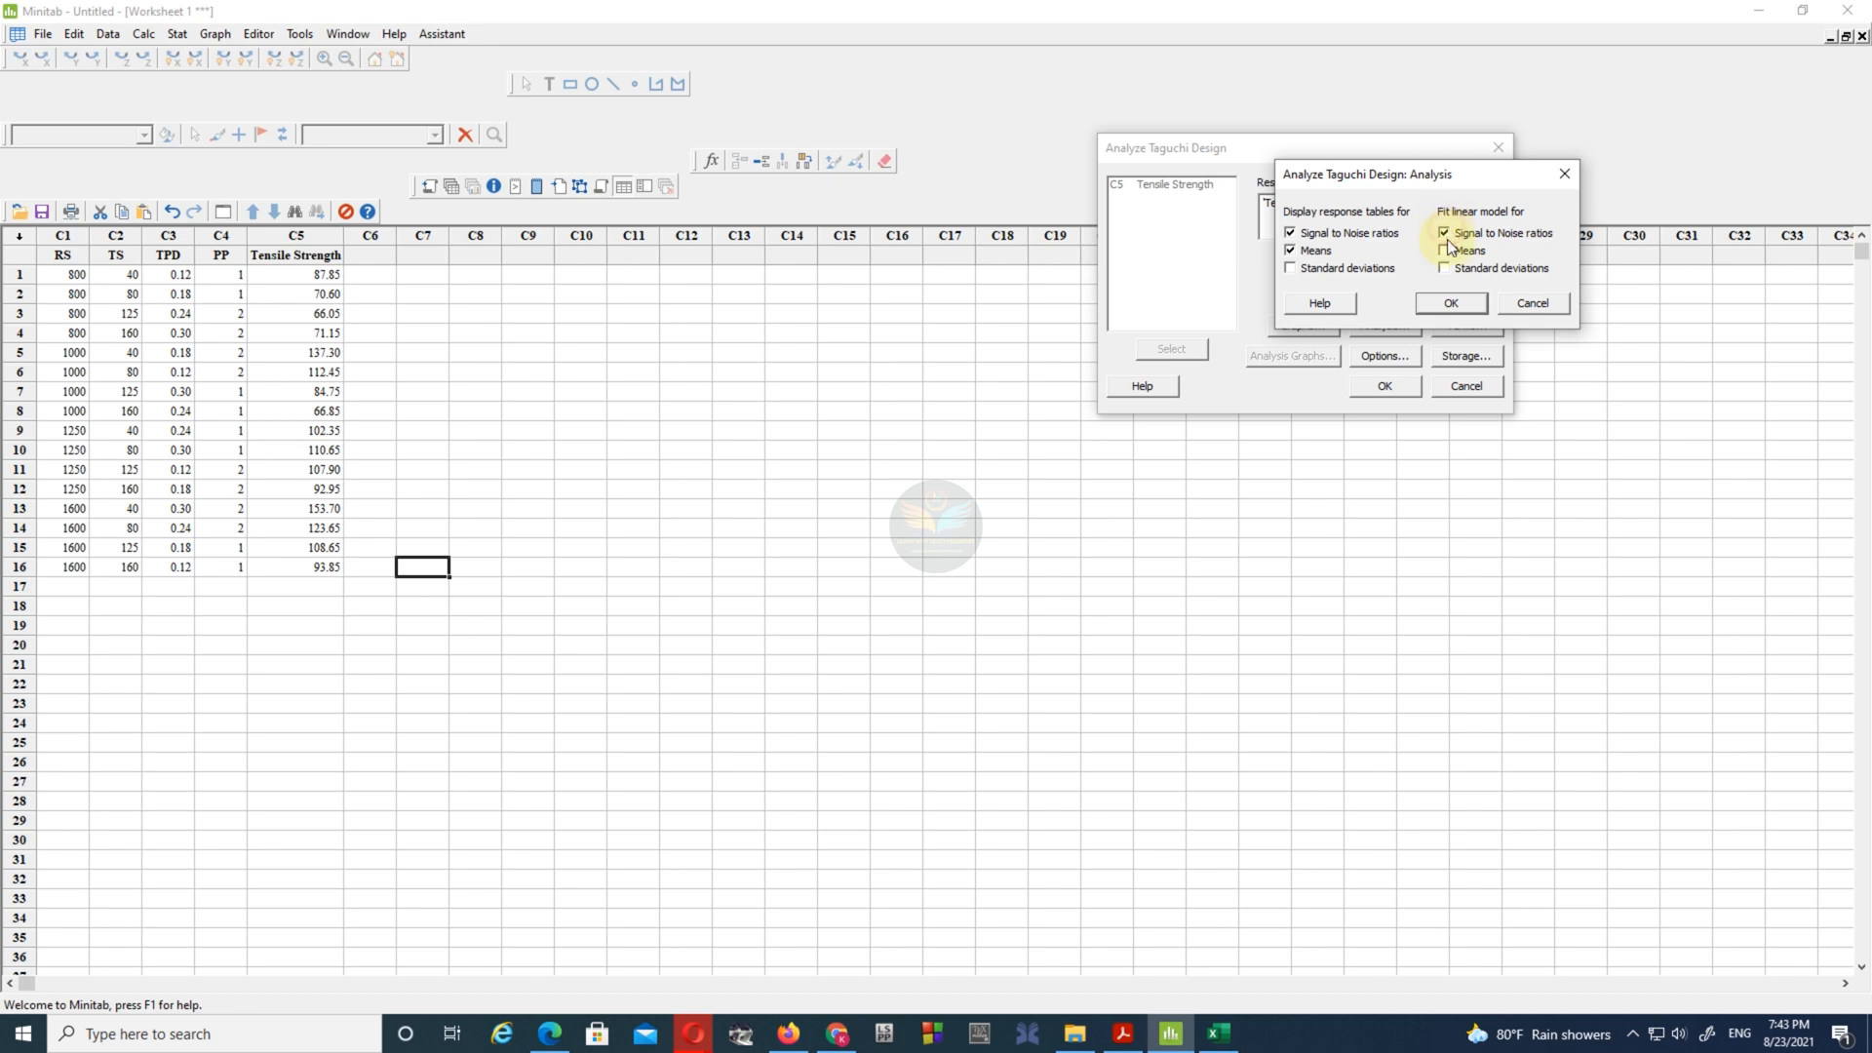
click(1449, 304)
- Include the main-effect terms RS, TS, TPD and PP in the model and review the analysis graph settings
click(1444, 326)
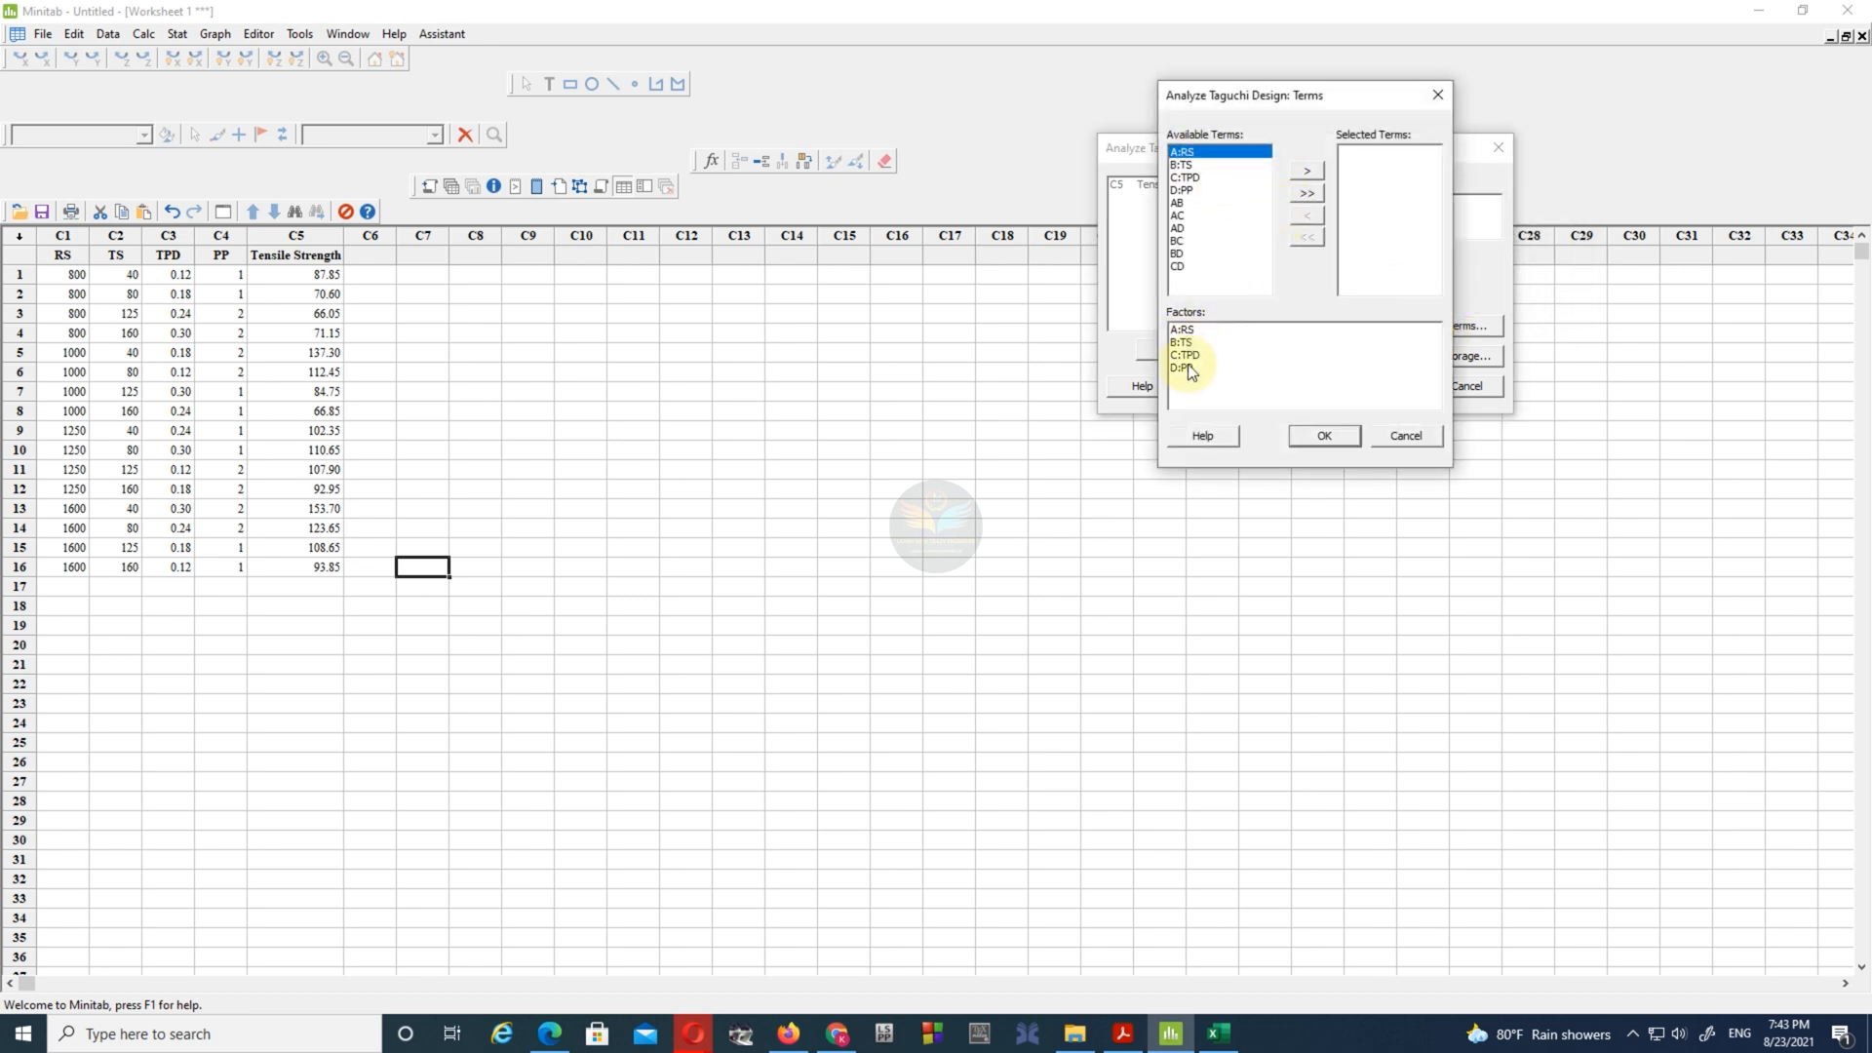
click(1308, 173)
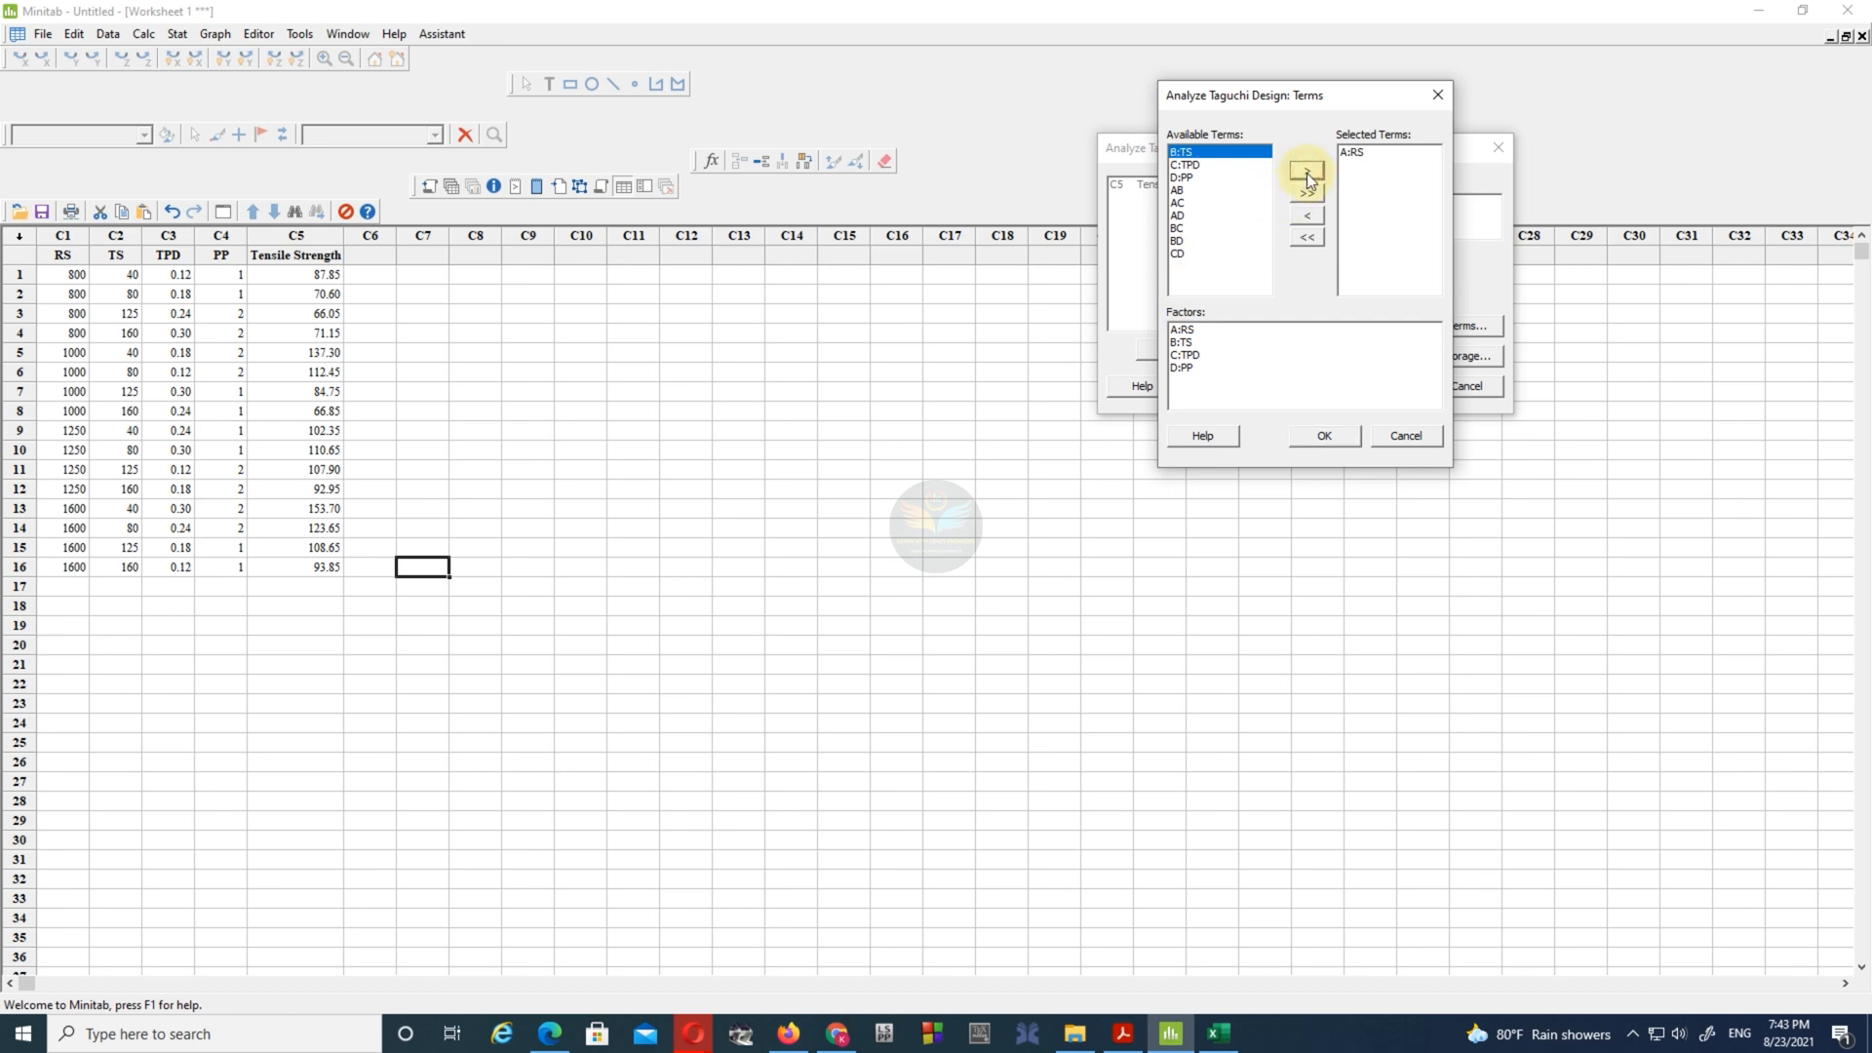
click(1307, 173)
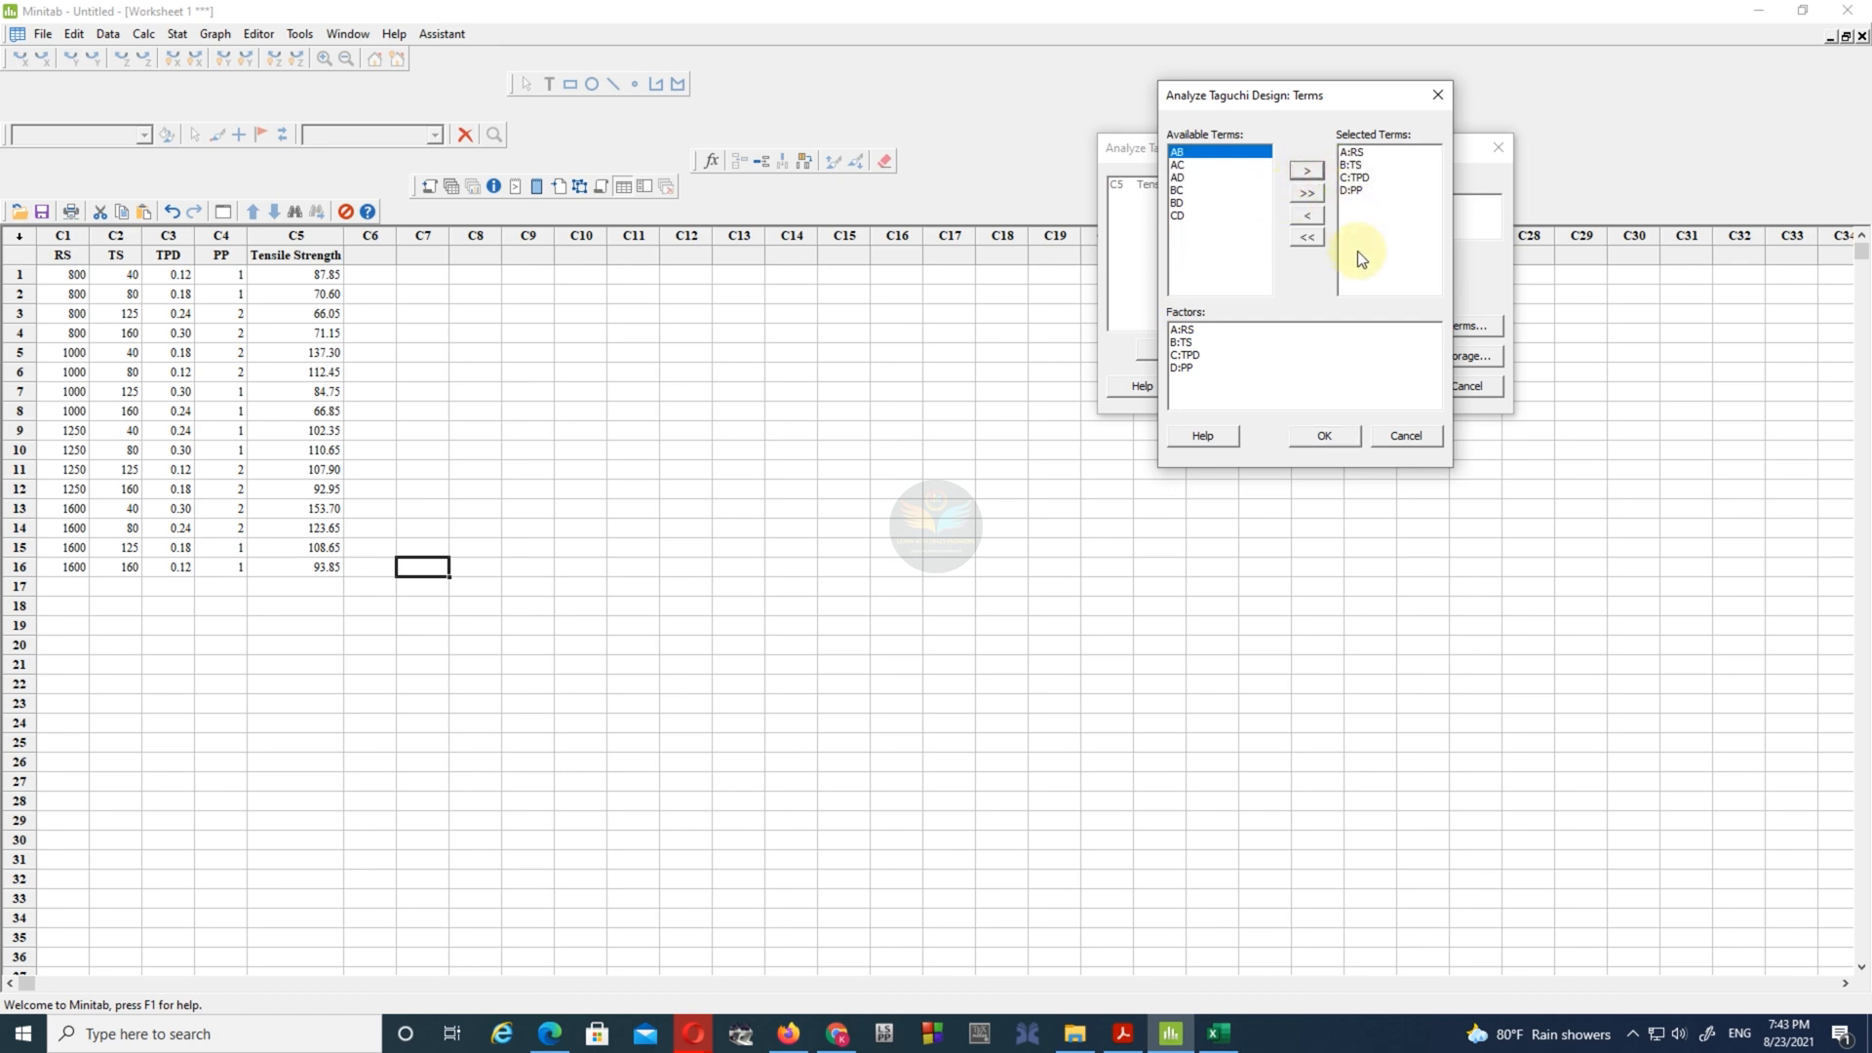
click(1323, 436)
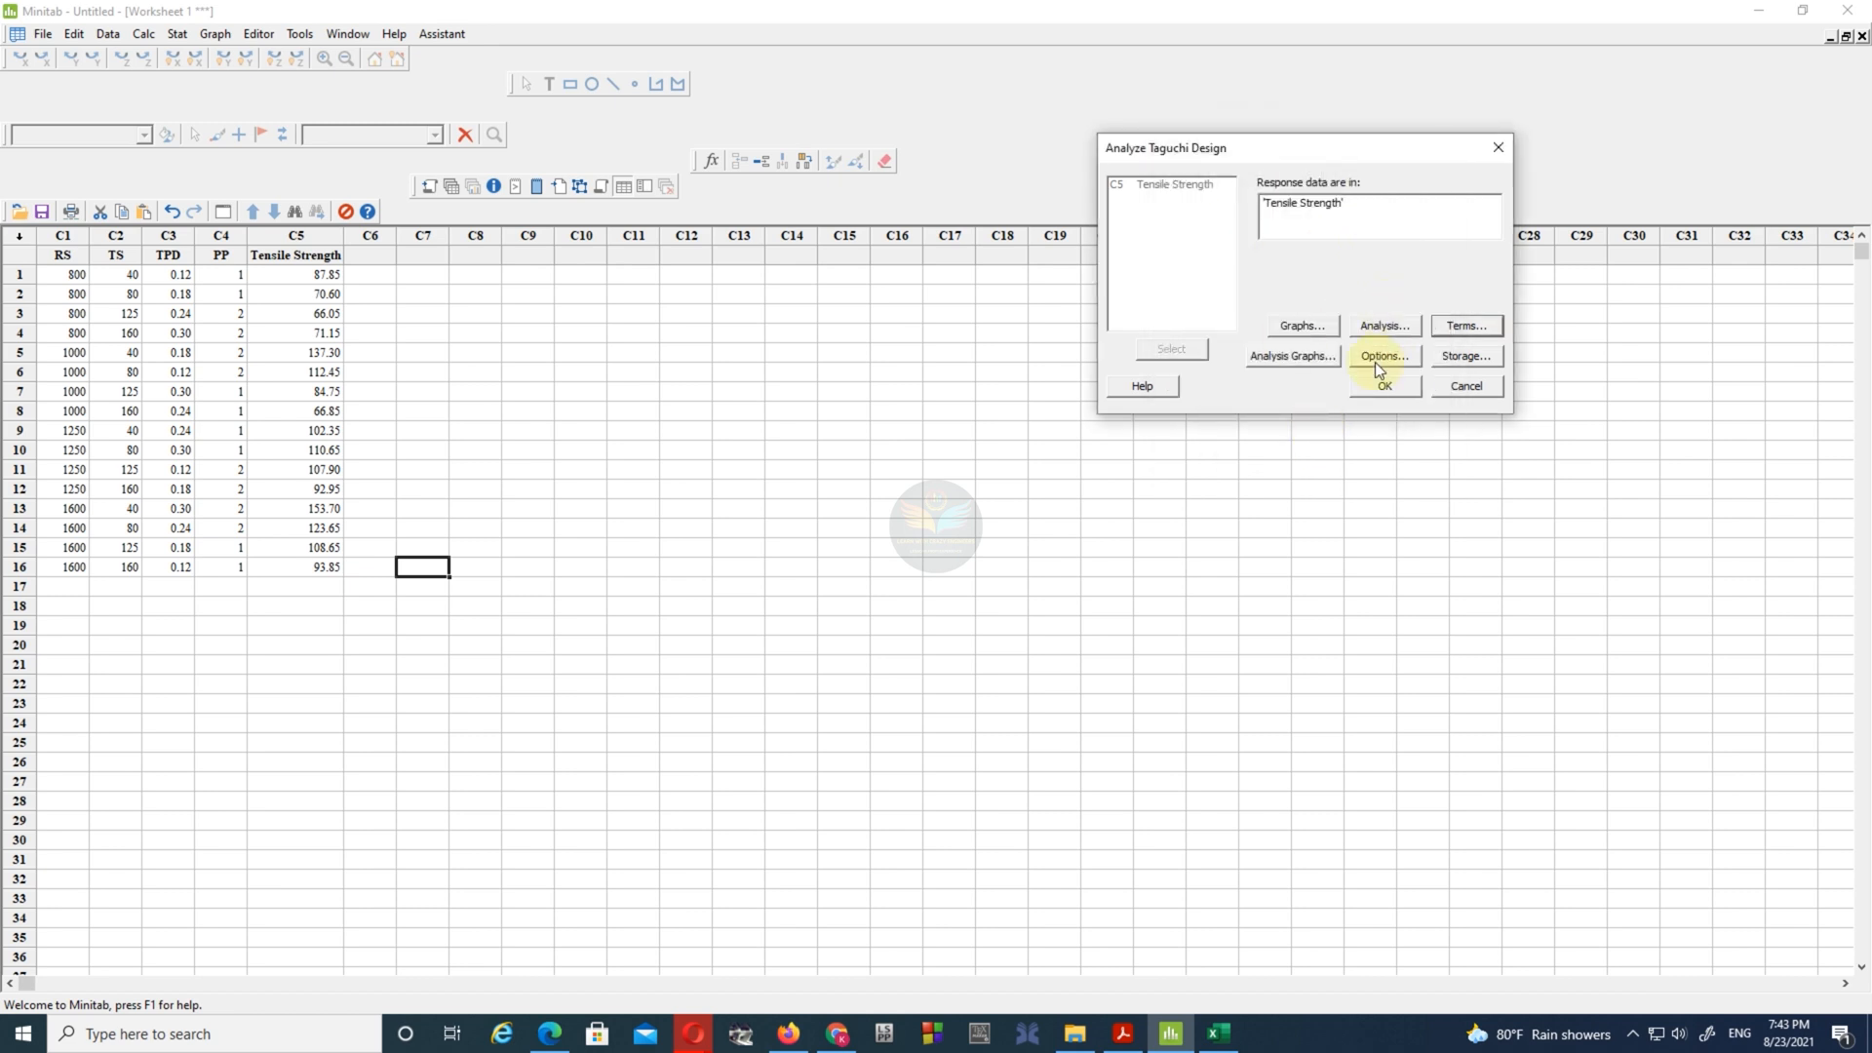
click(1320, 358)
click(1266, 406)
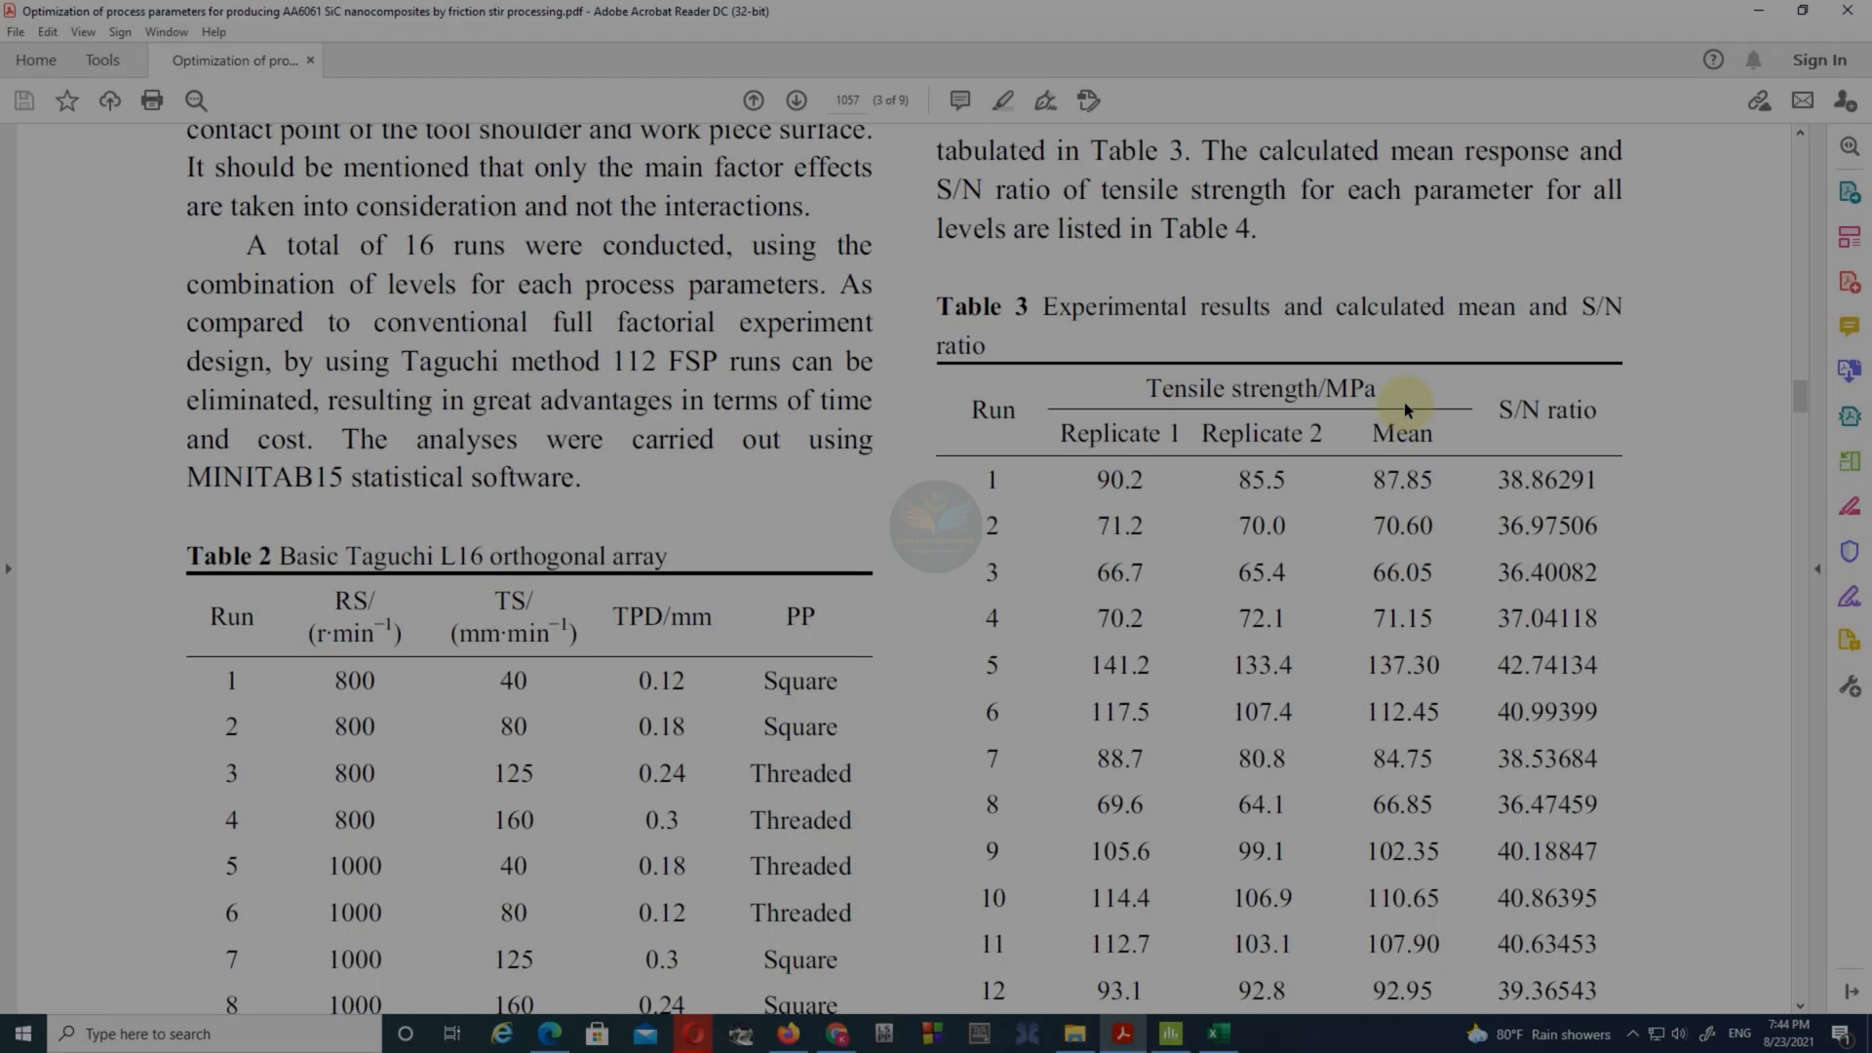
- Look up the S/N criterion in the paper's statistical analysis section and set the signal to noise ratio to Larger is better
scroll(1404, 407, up, 8)
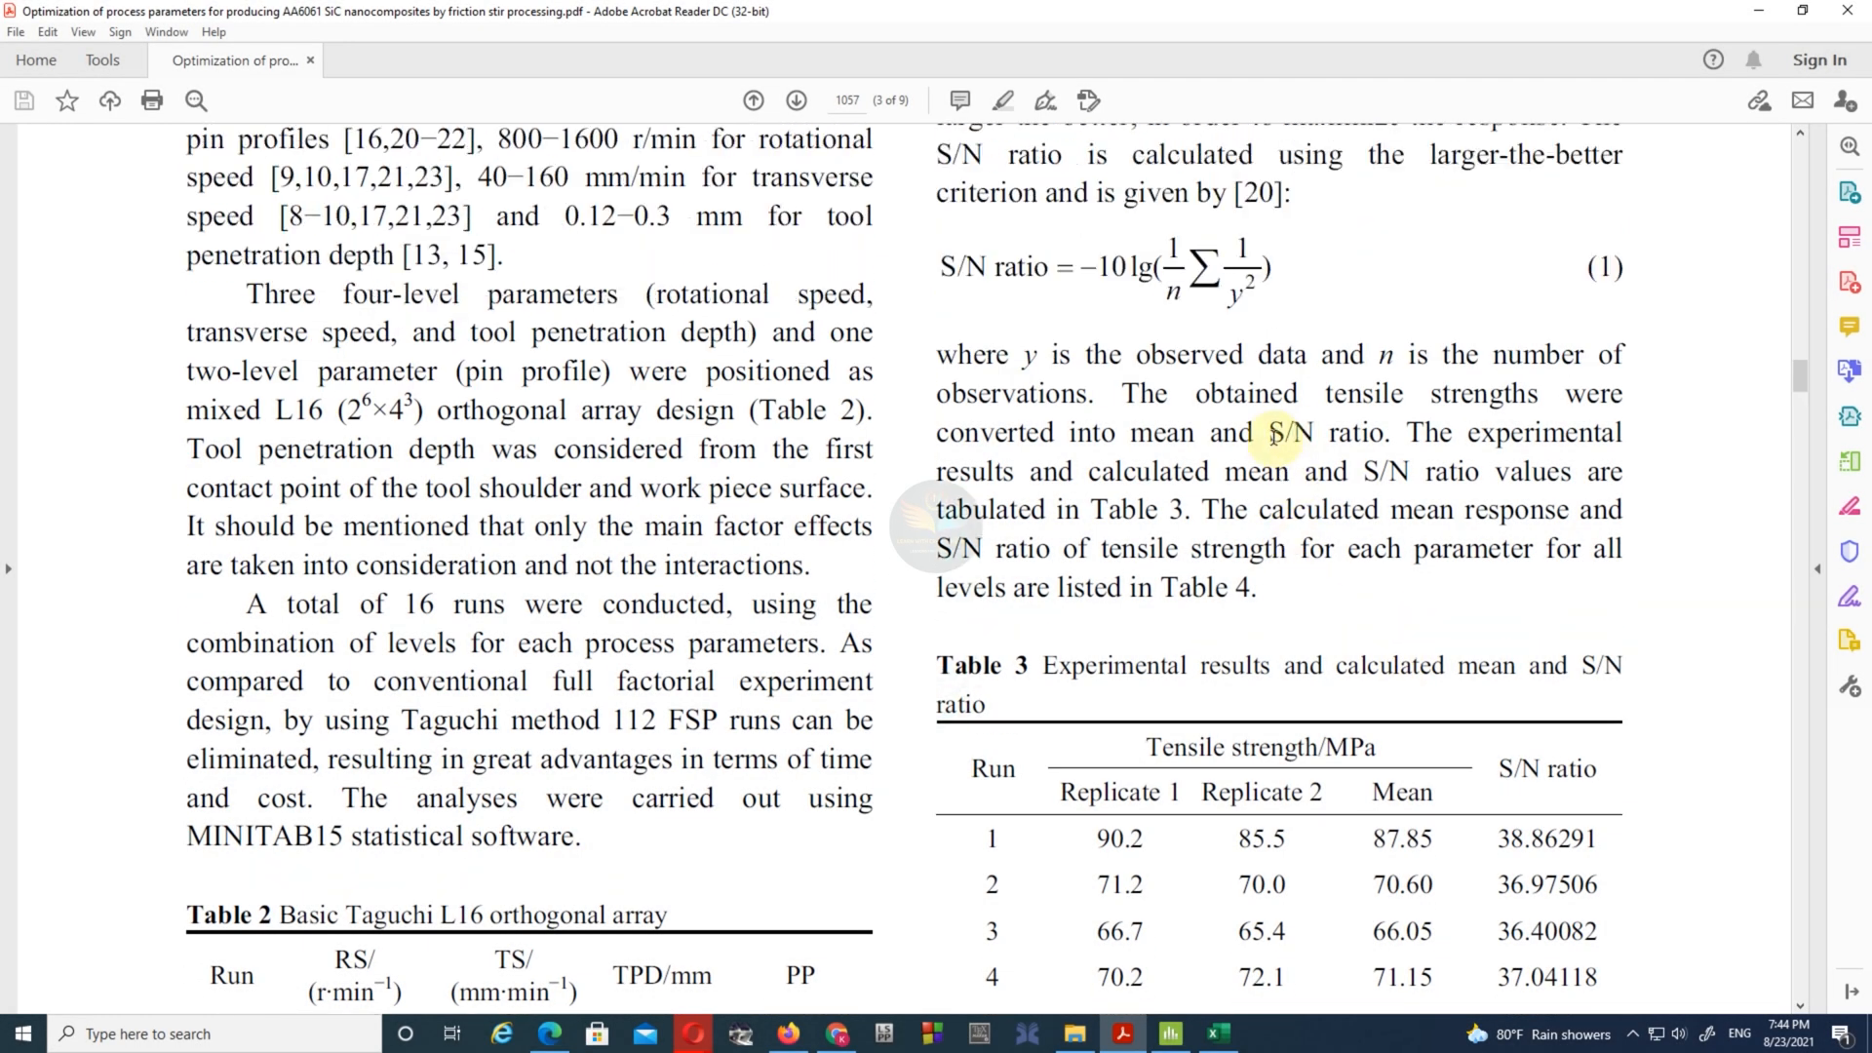
scroll(1215, 448, up, 4)
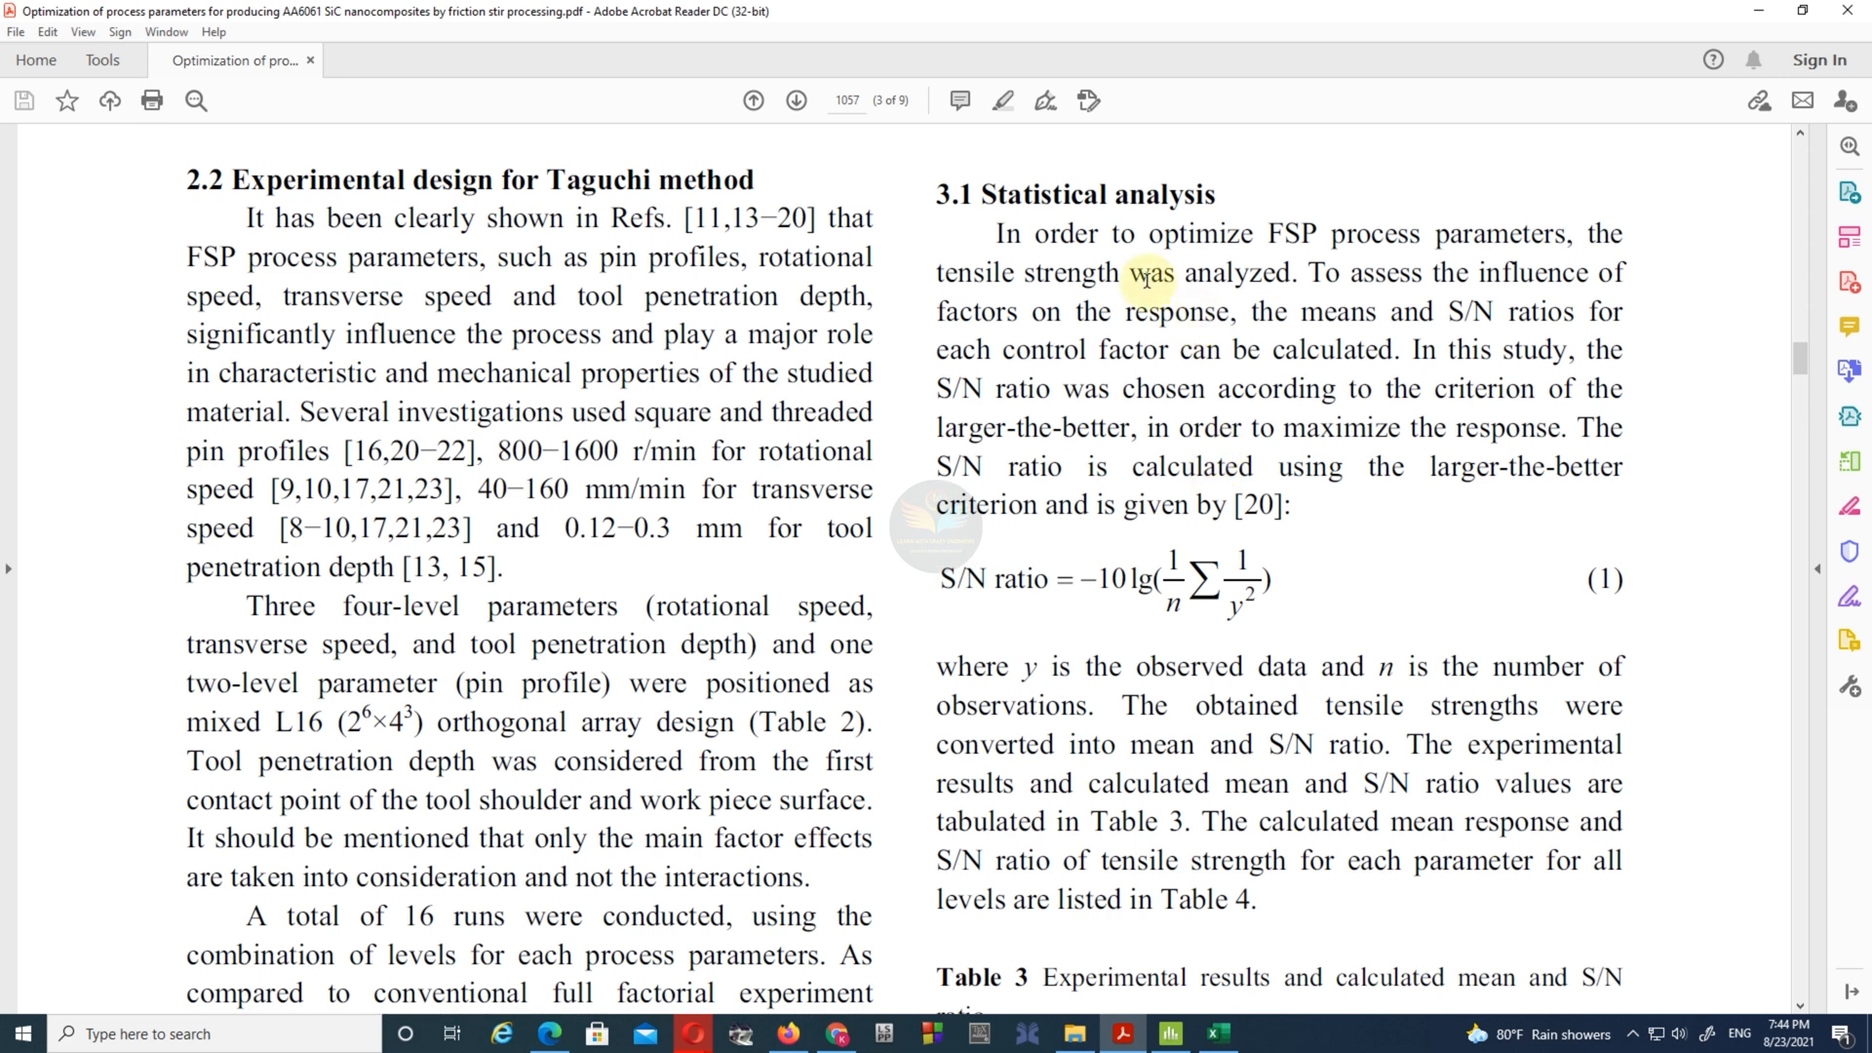
scroll(1344, 282, up, 1)
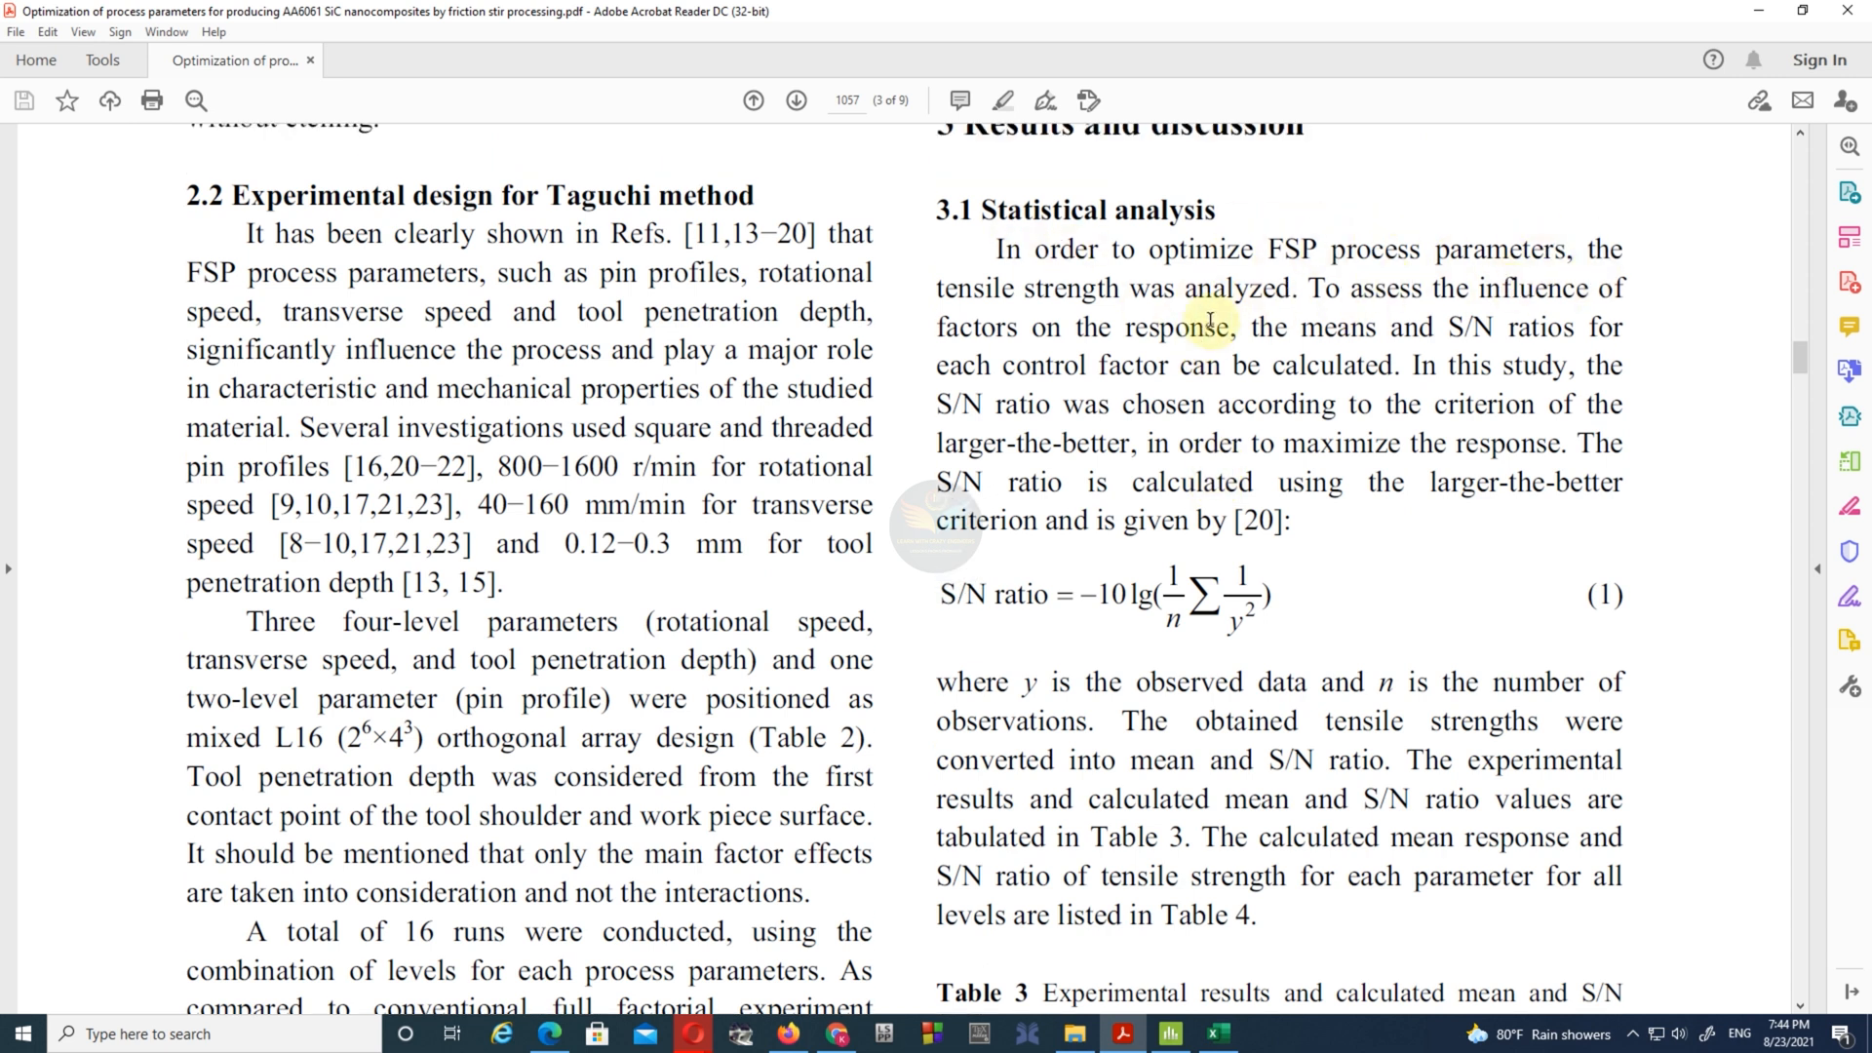
drag(1431, 483, 1620, 484)
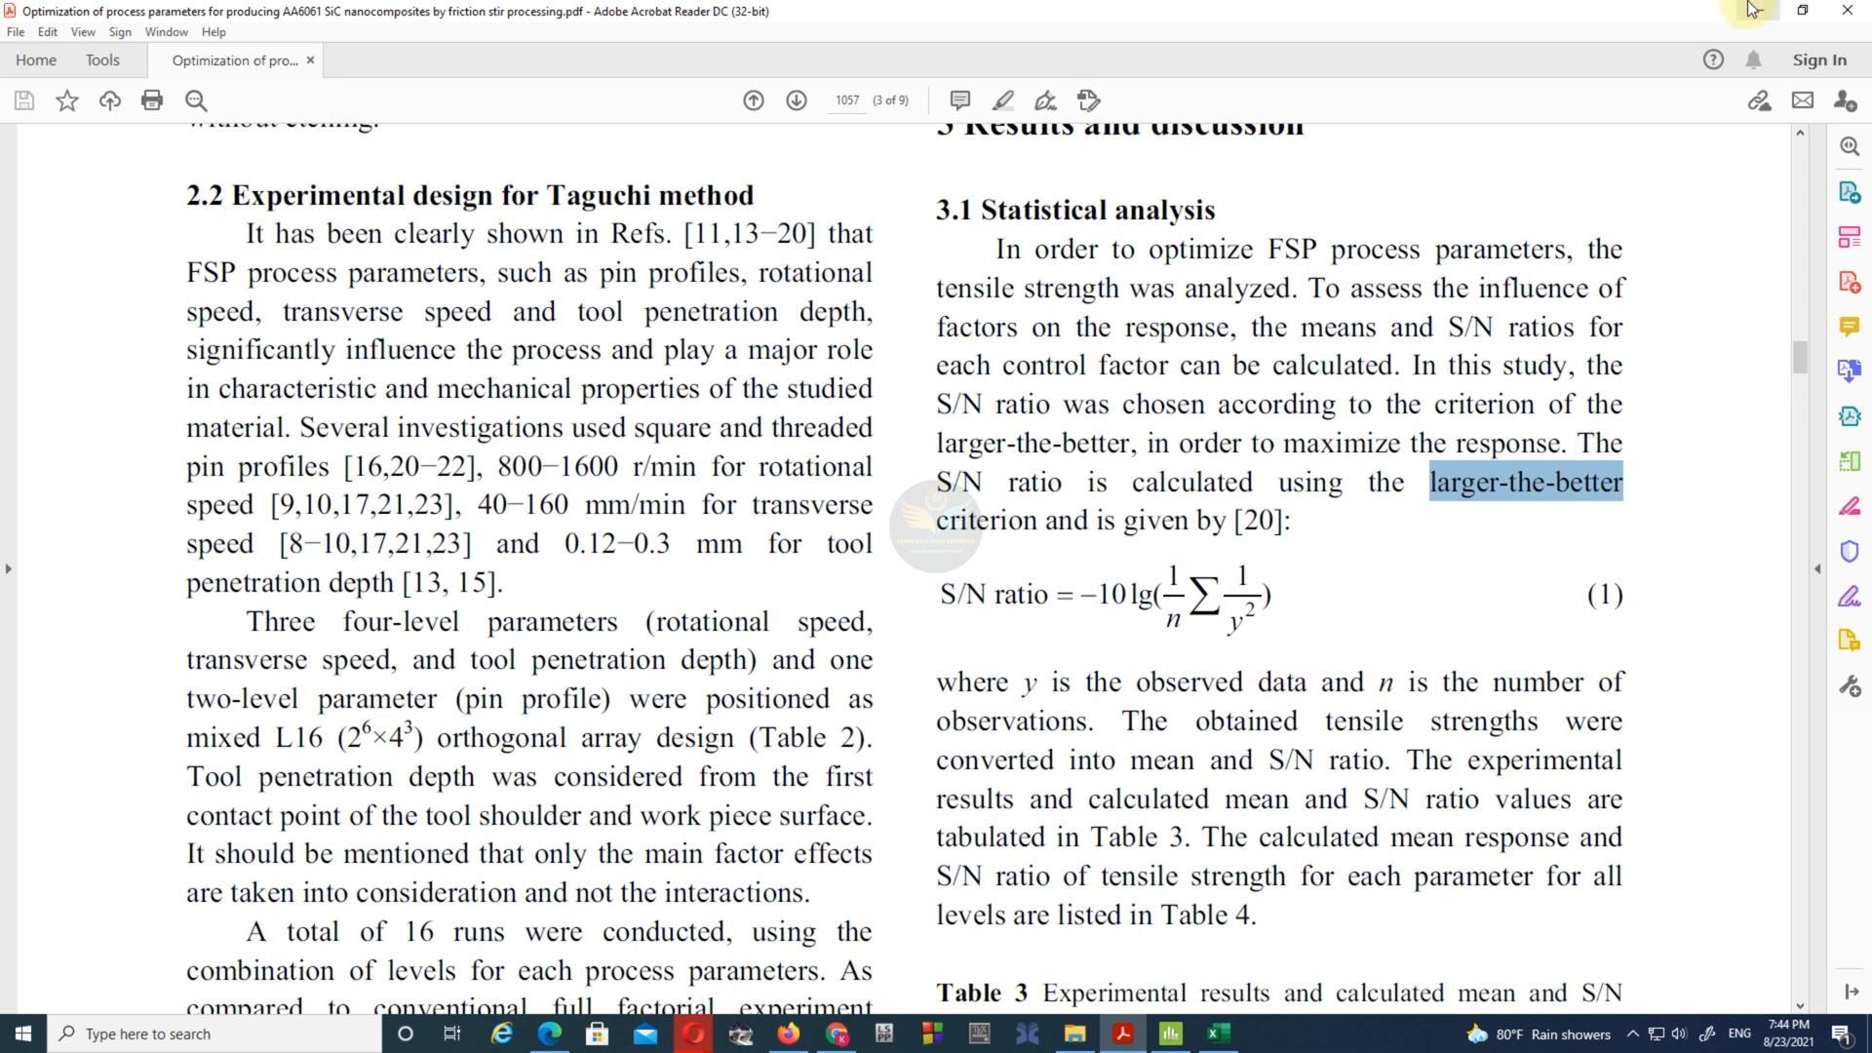
key(alt+Tab)
click(1382, 356)
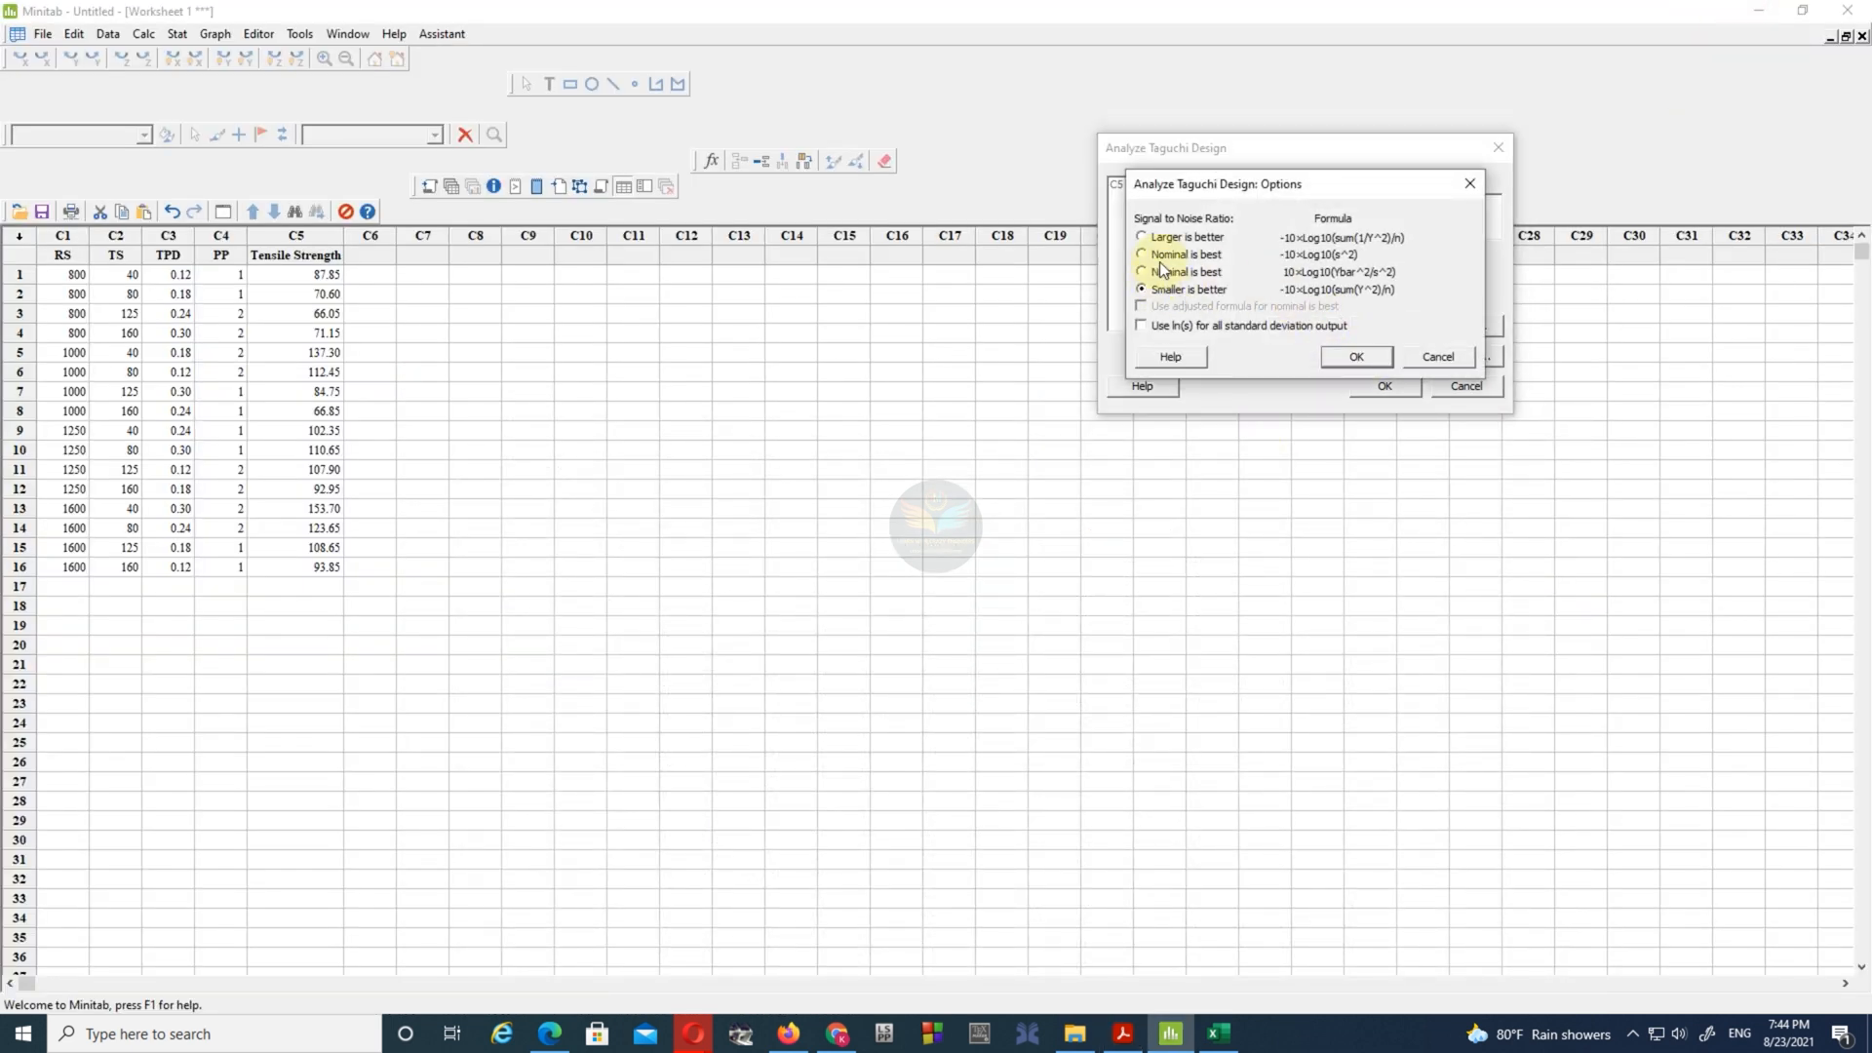
click(1347, 358)
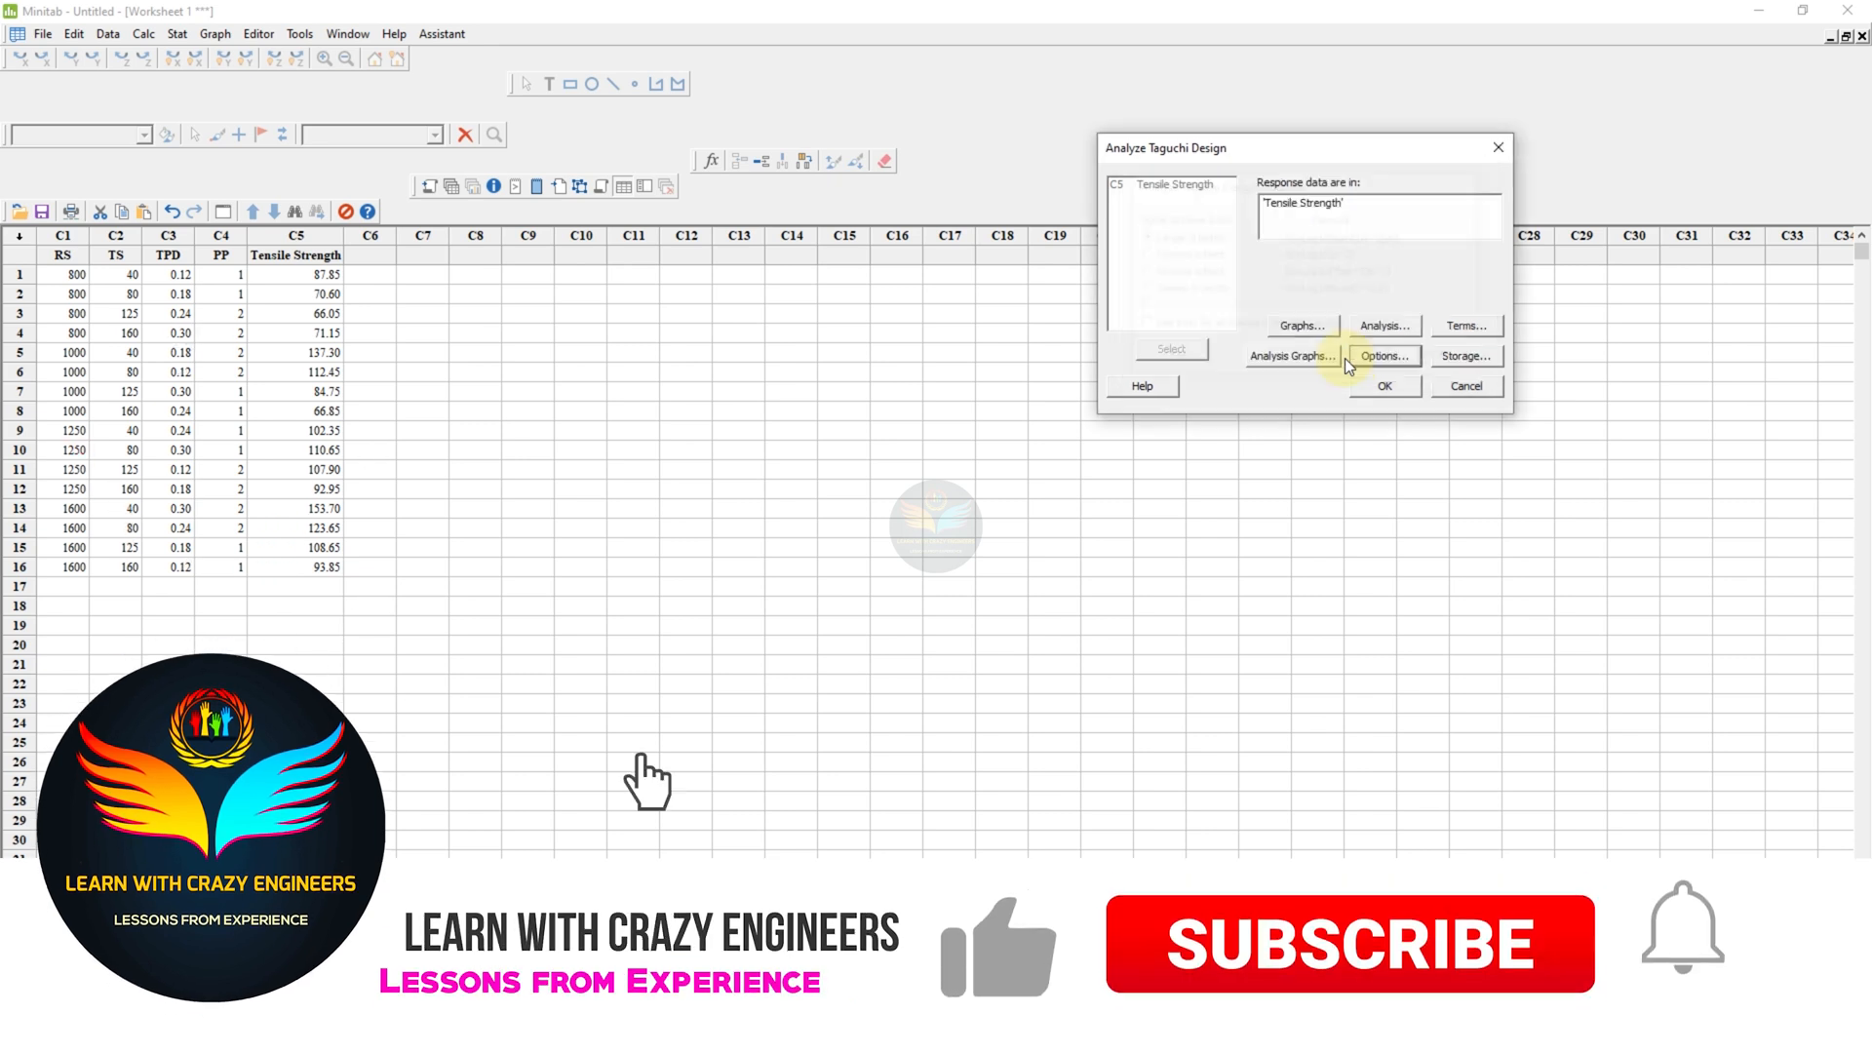
- Store the signal to noise ratios in the worksheet and run the Taguchi analysis
click(1466, 356)
click(1175, 209)
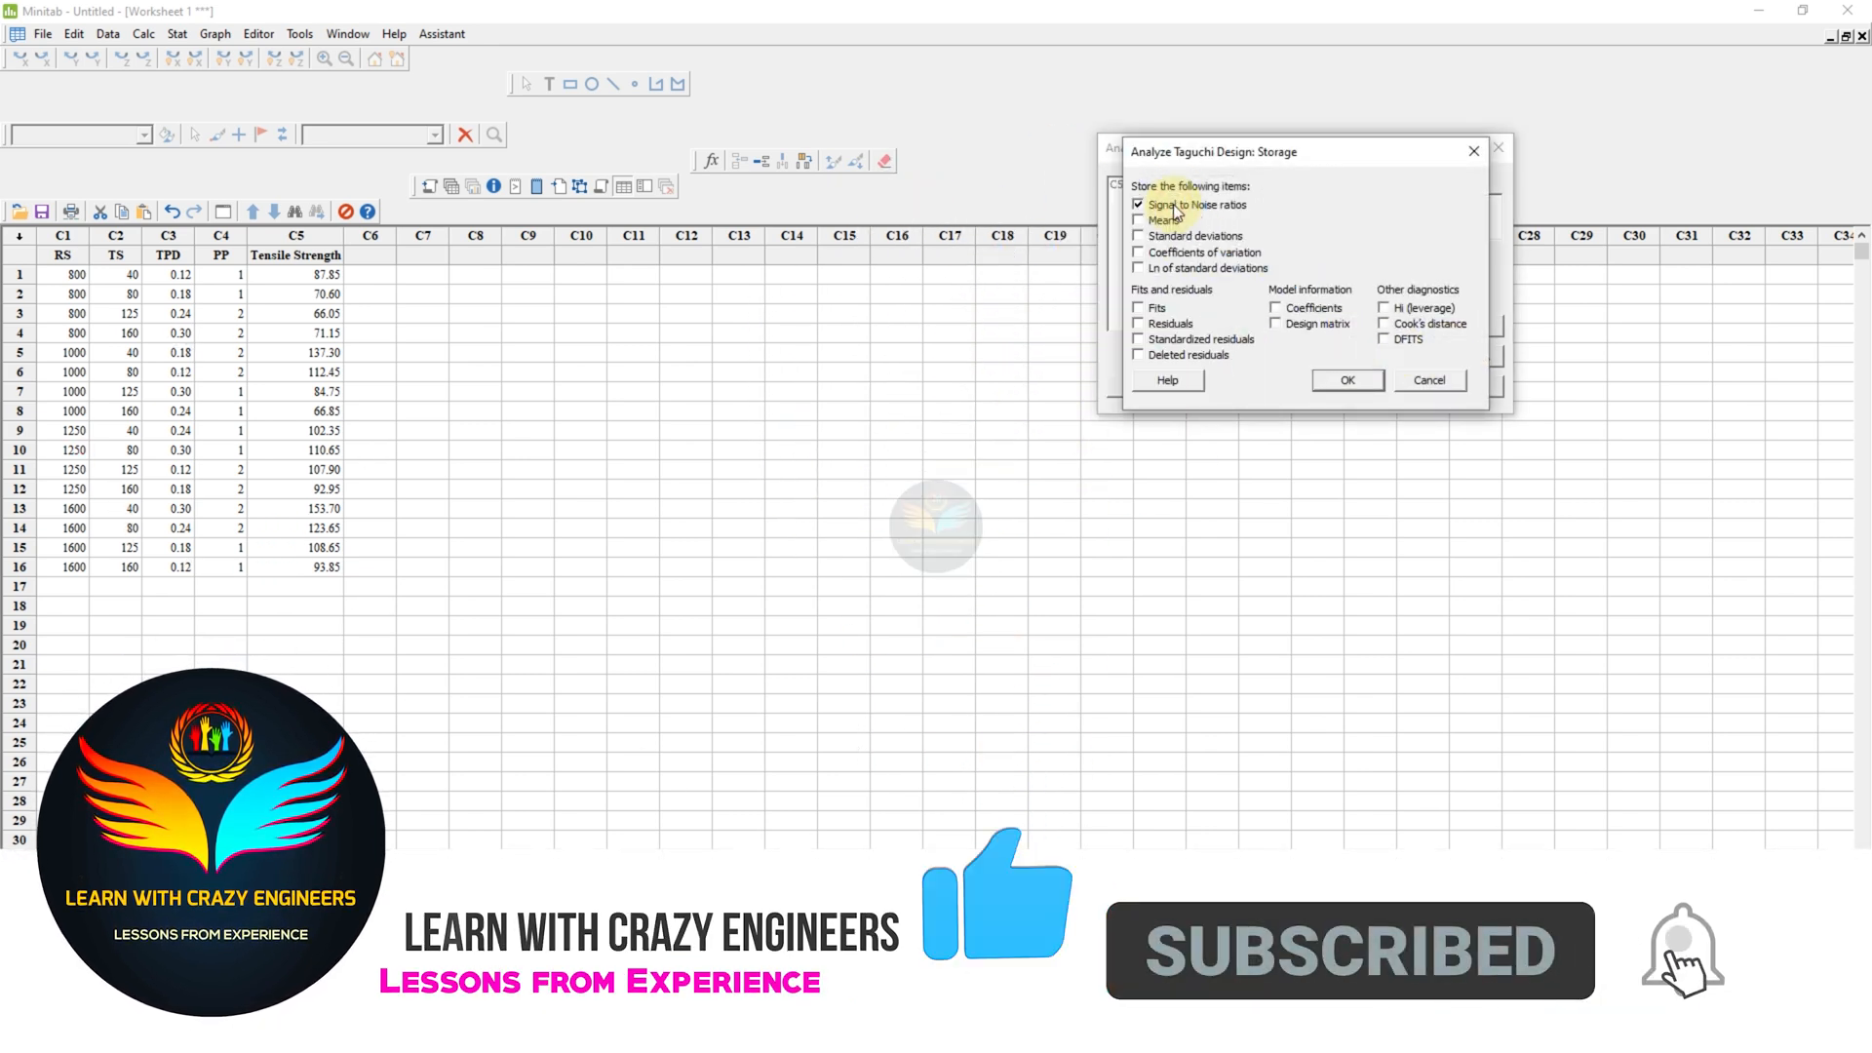
click(1337, 380)
click(1384, 386)
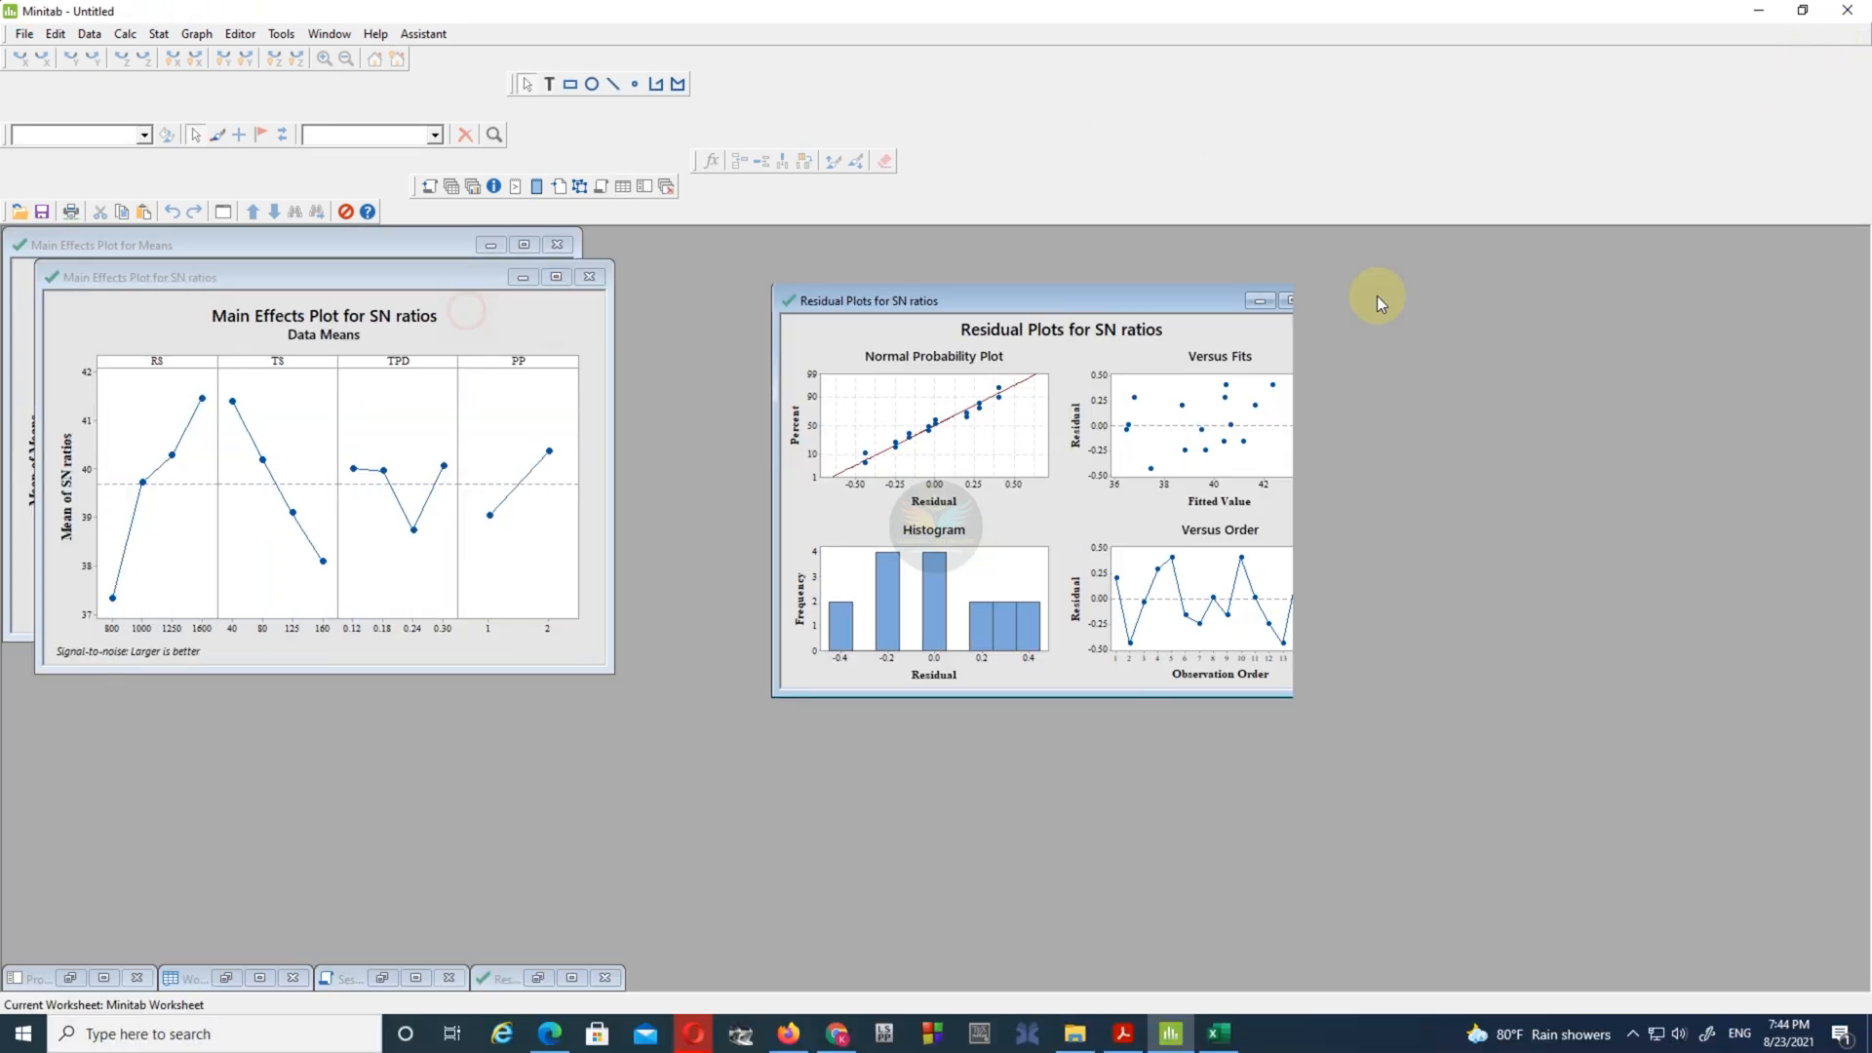
- Arrange the residual plots and main effects plot for SN ratios side by side with the main effects plot for means
drag(1377, 295, 1682, 249)
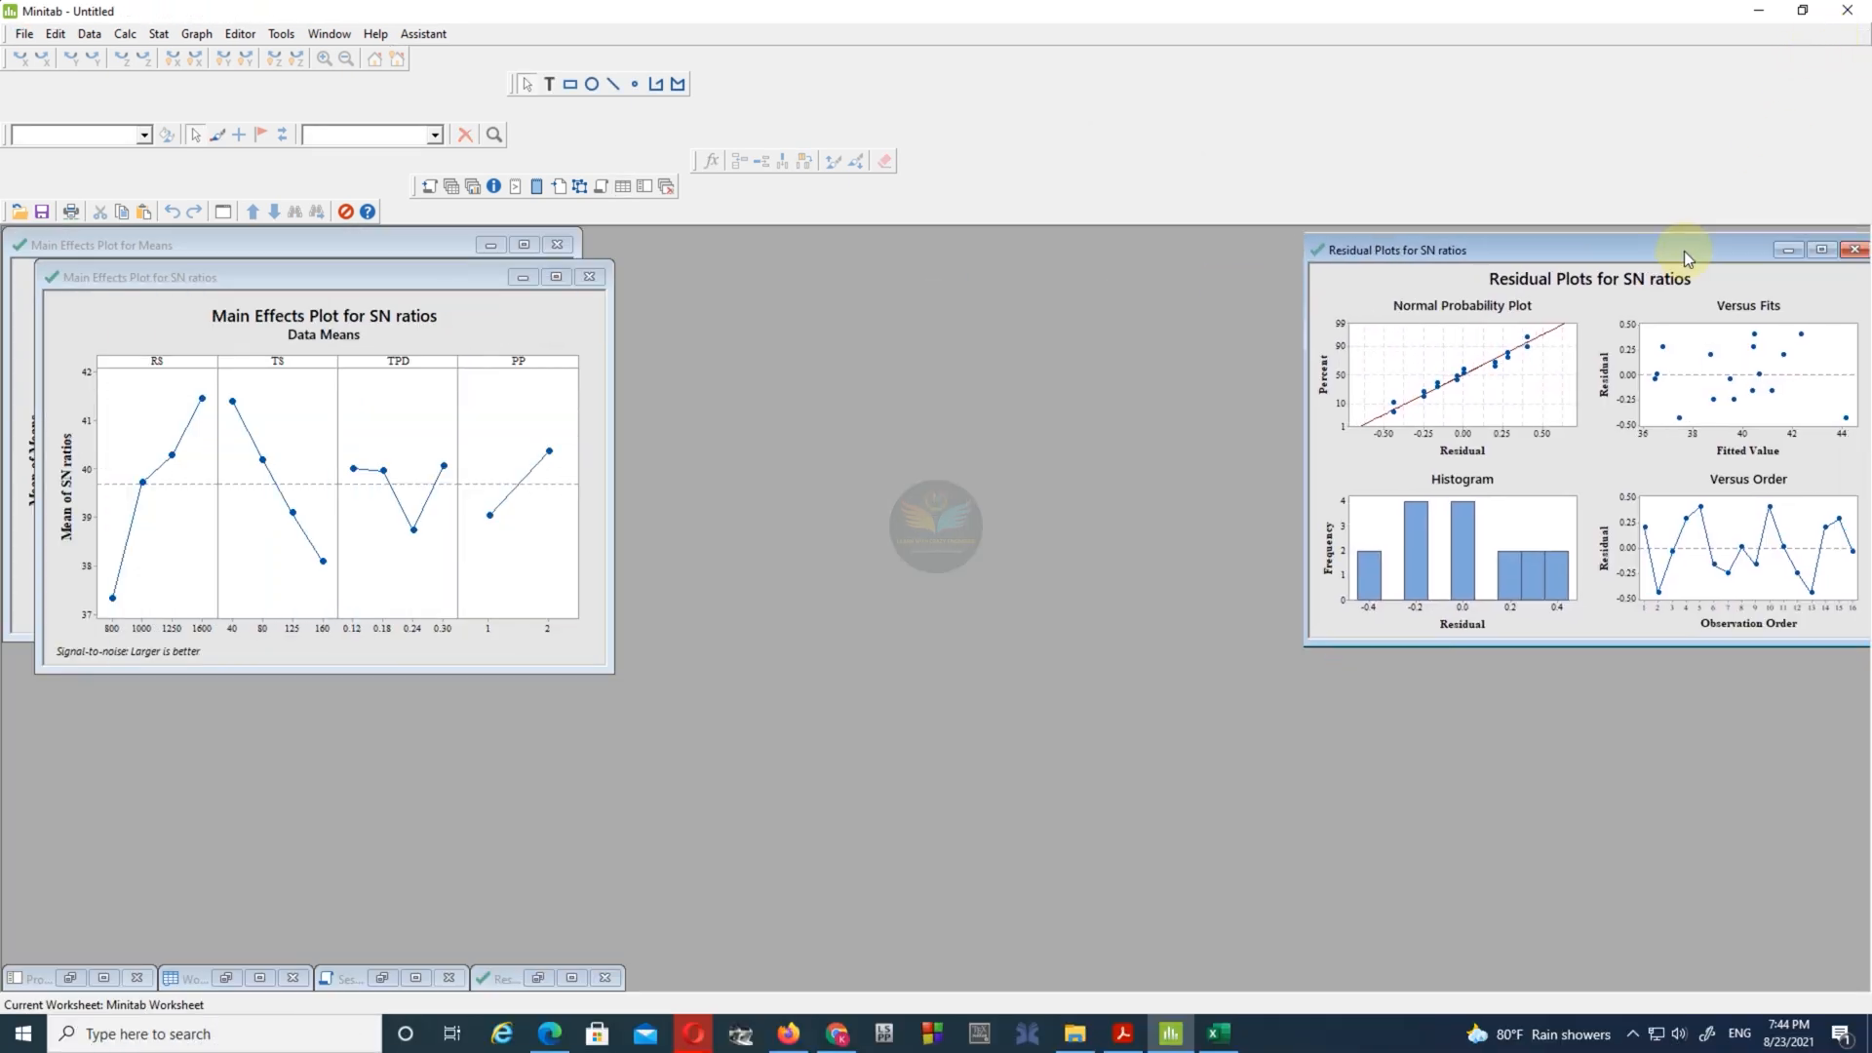
drag(325, 273, 907, 249)
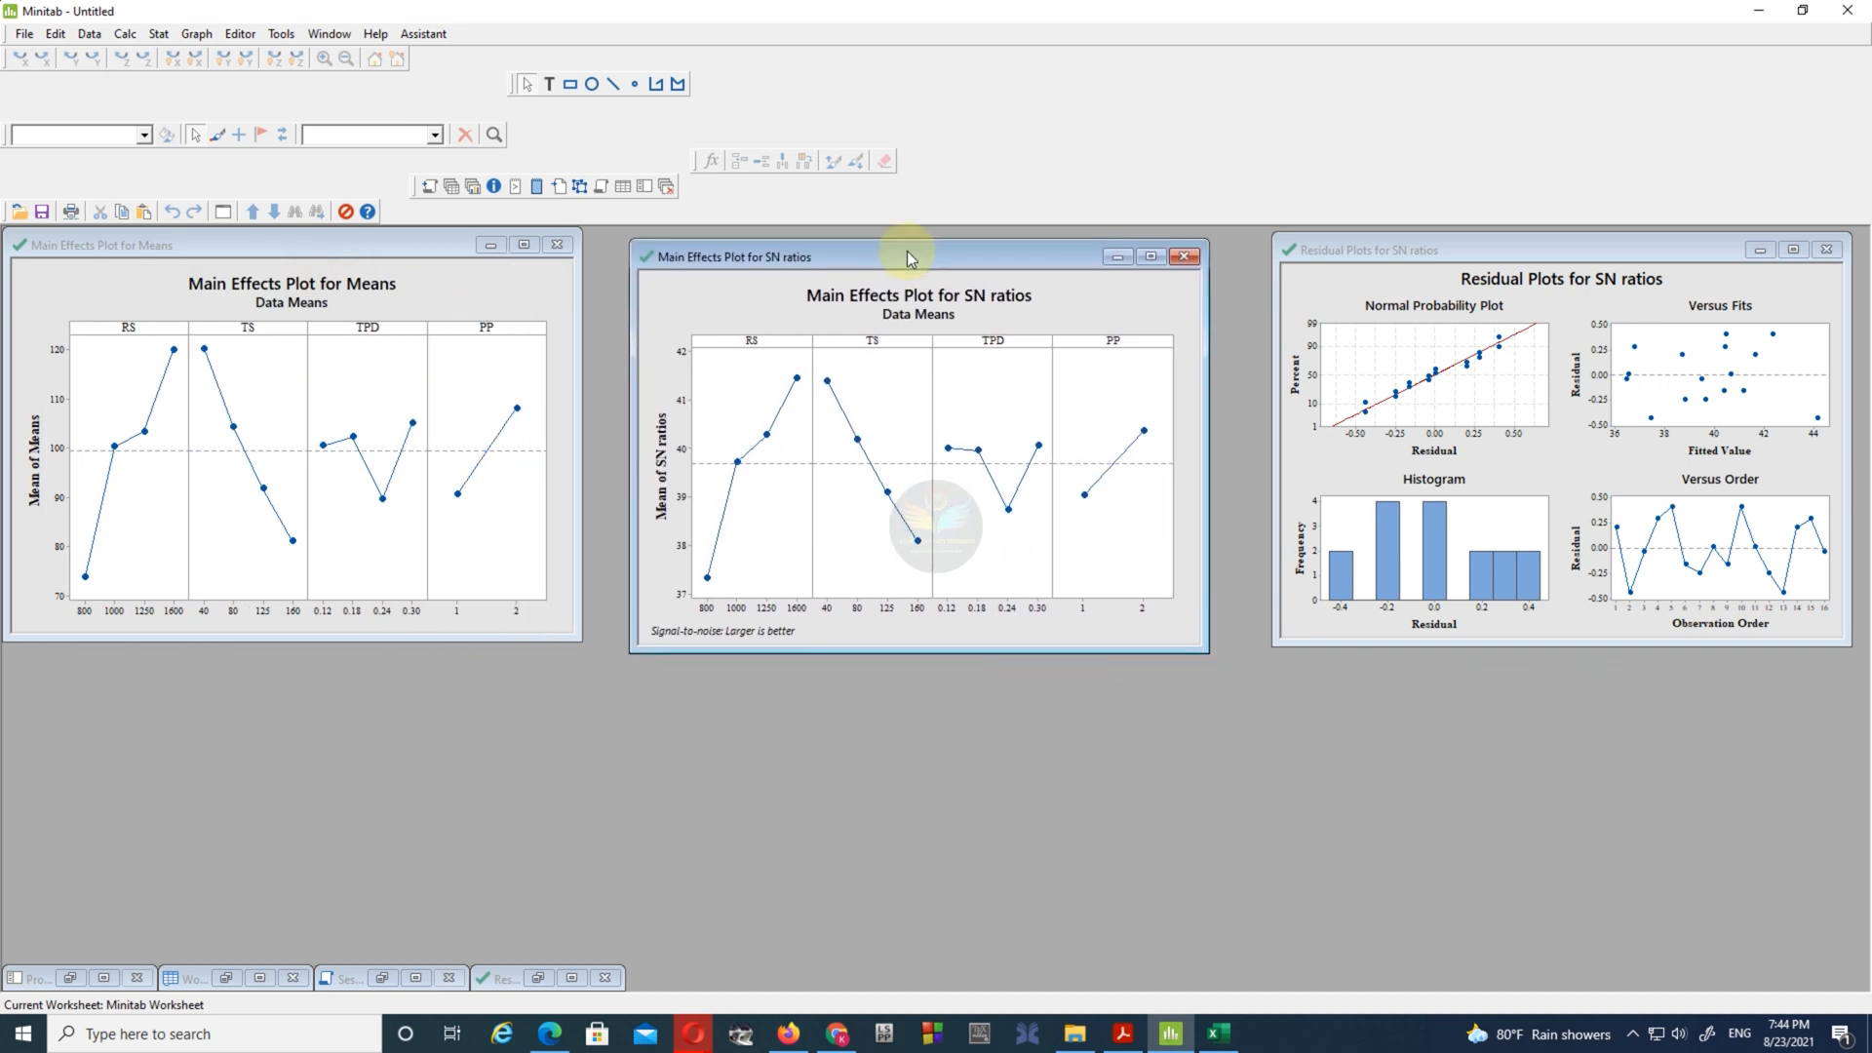
- Place the paper beside the worksheet and compare the SNRA1 column with the S/N ratios in Table 3
click(259, 978)
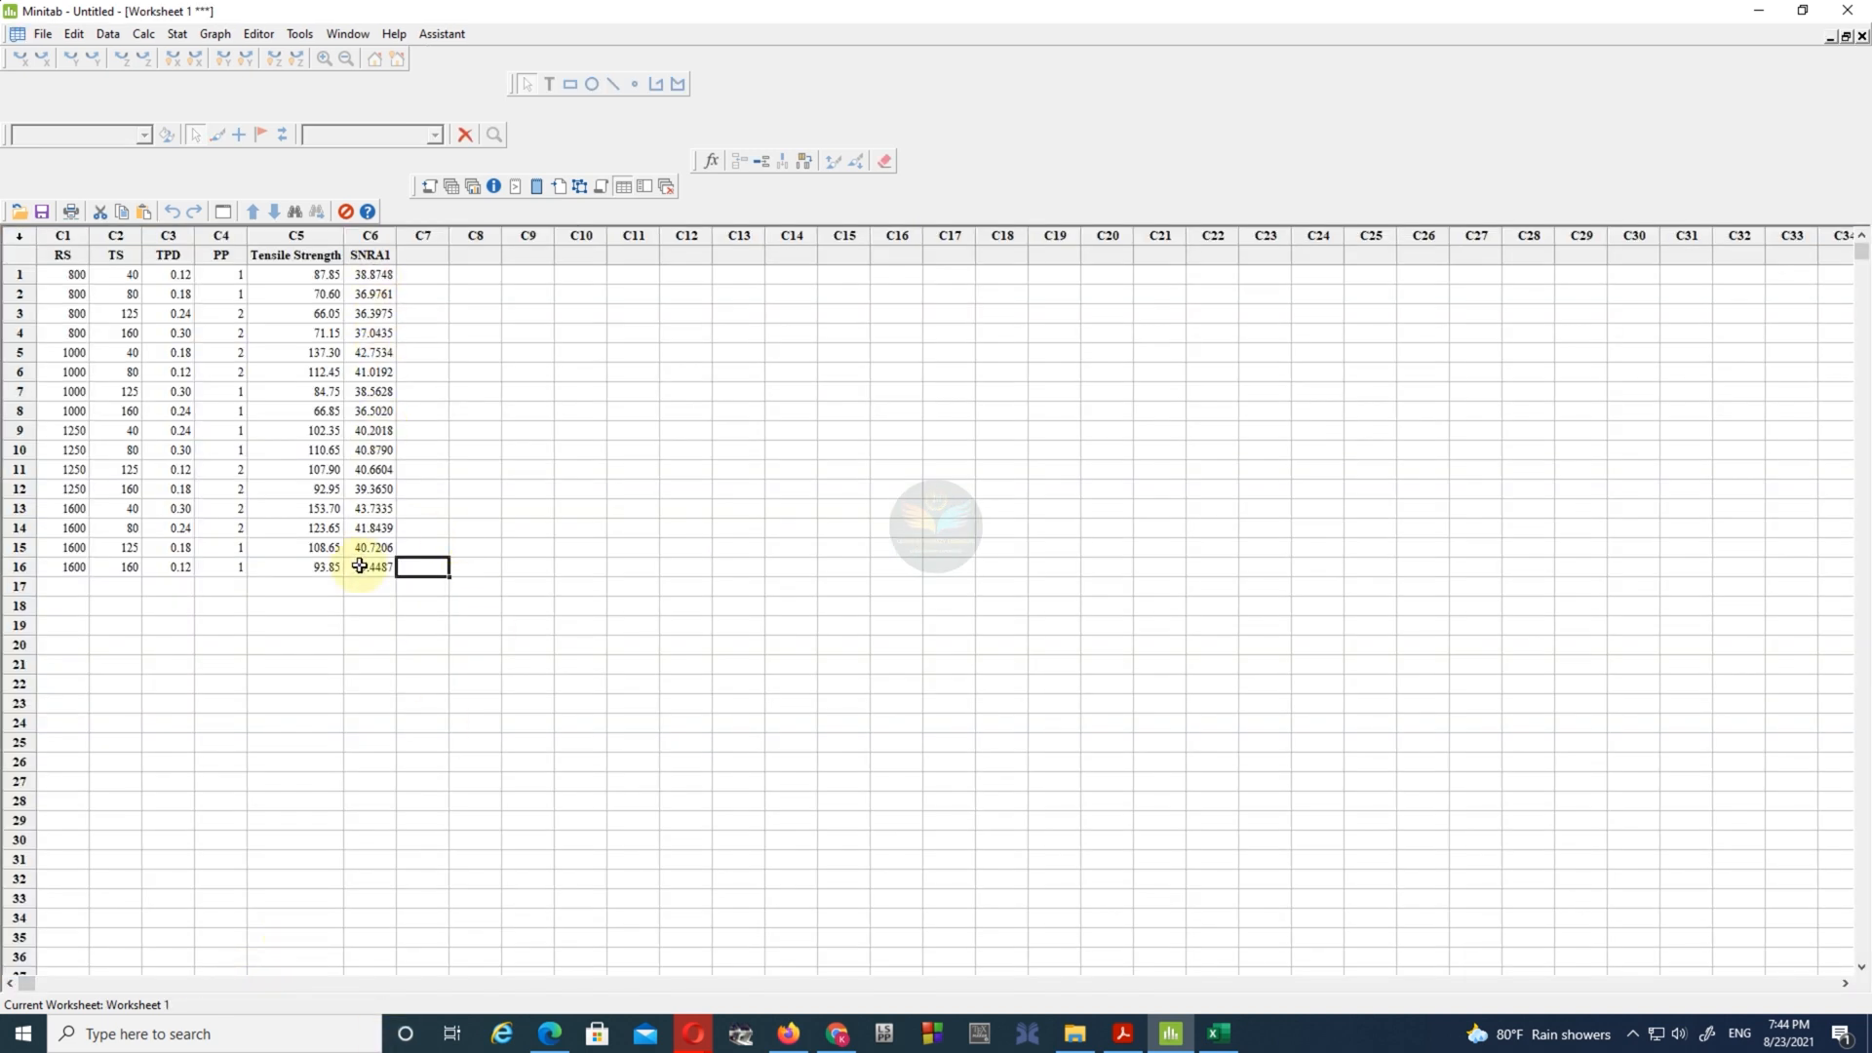
click(1123, 1033)
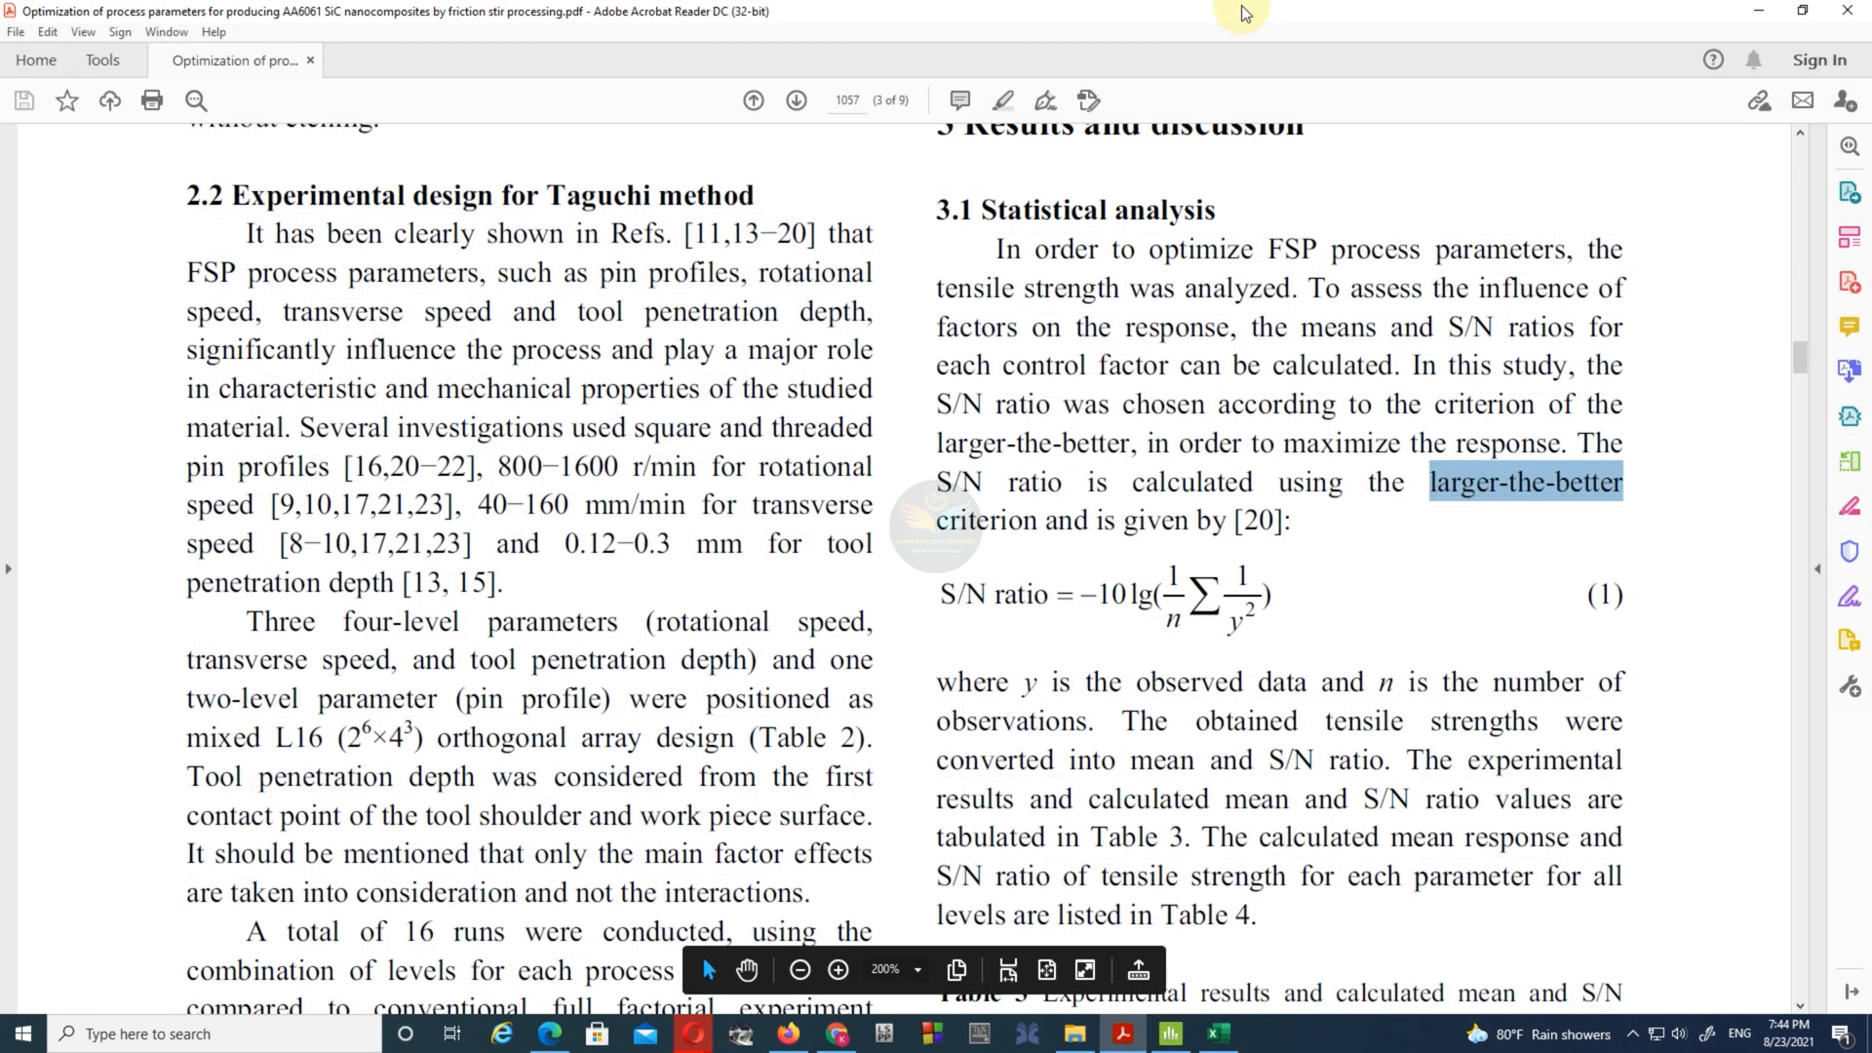
double_click(1253, 12)
drag(1309, 29, 1249, 36)
scroll(1460, 918, down, 5)
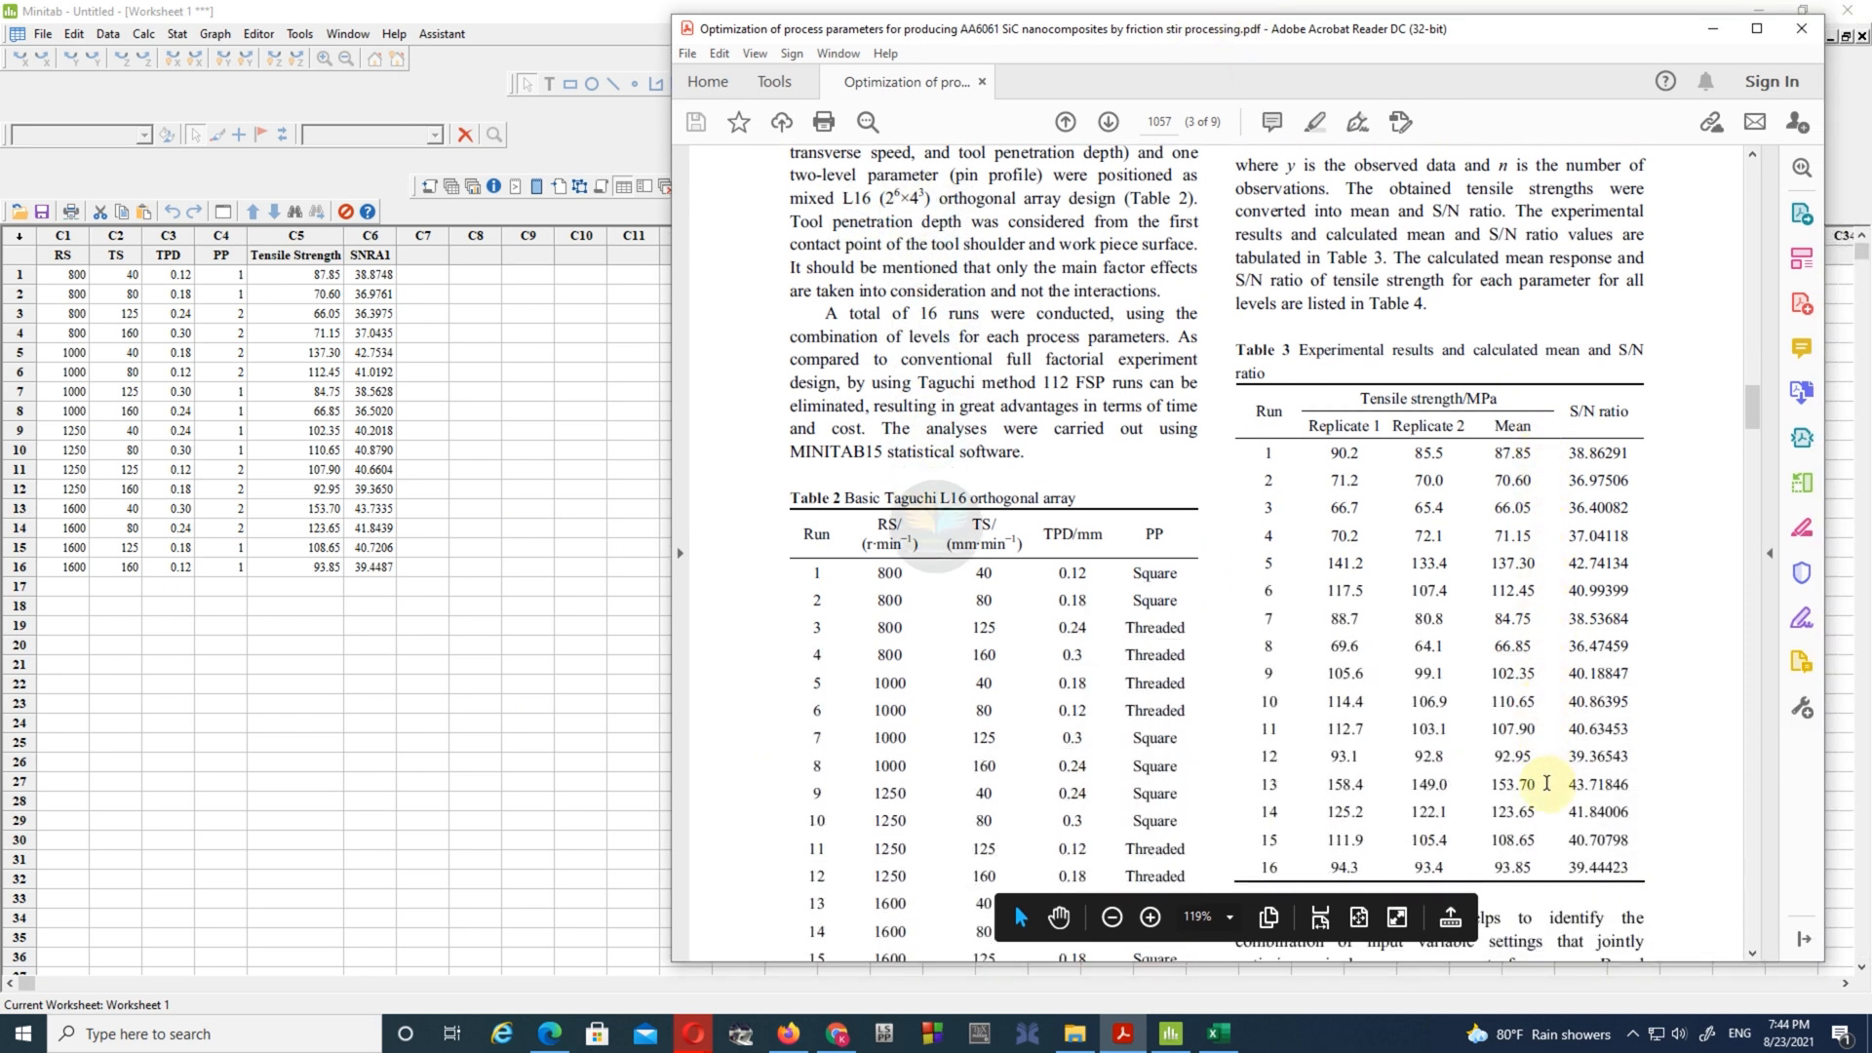
click(1156, 918)
drag(1203, 953, 1247, 955)
scroll(1405, 633, down, 10)
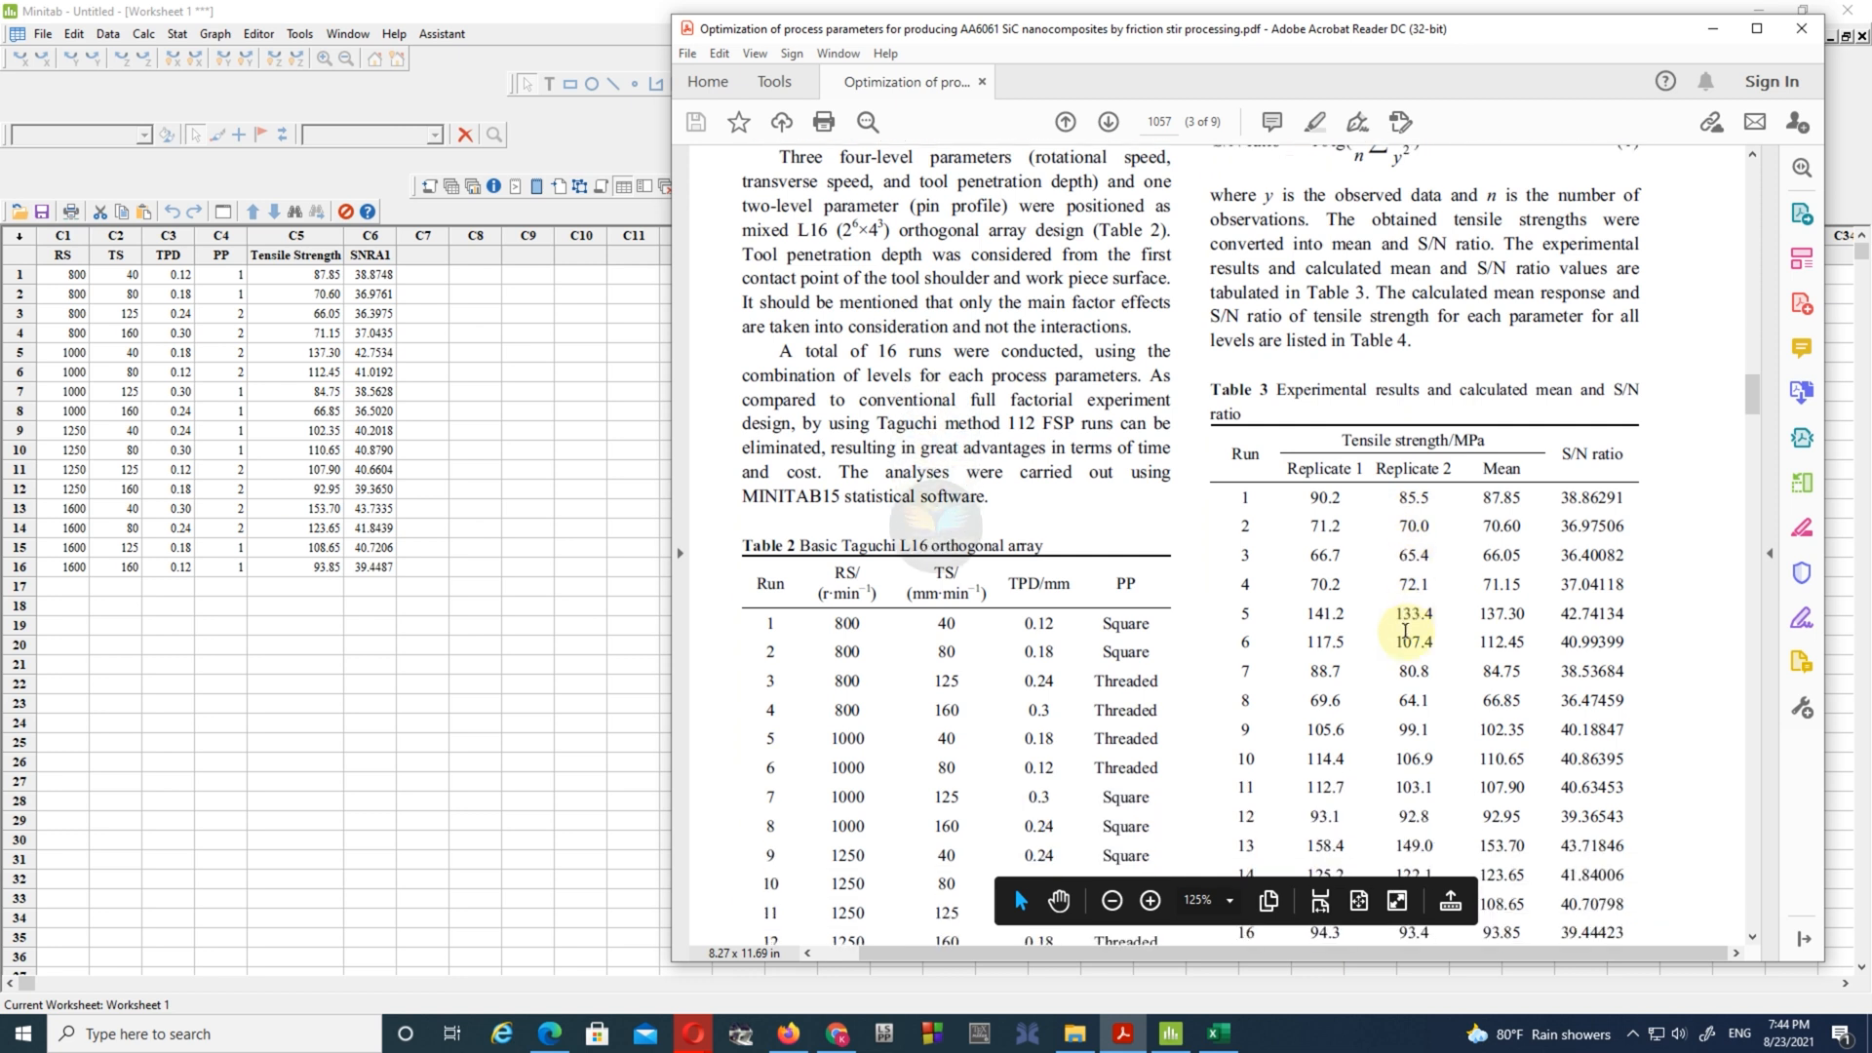
drag(719, 31, 495, 36)
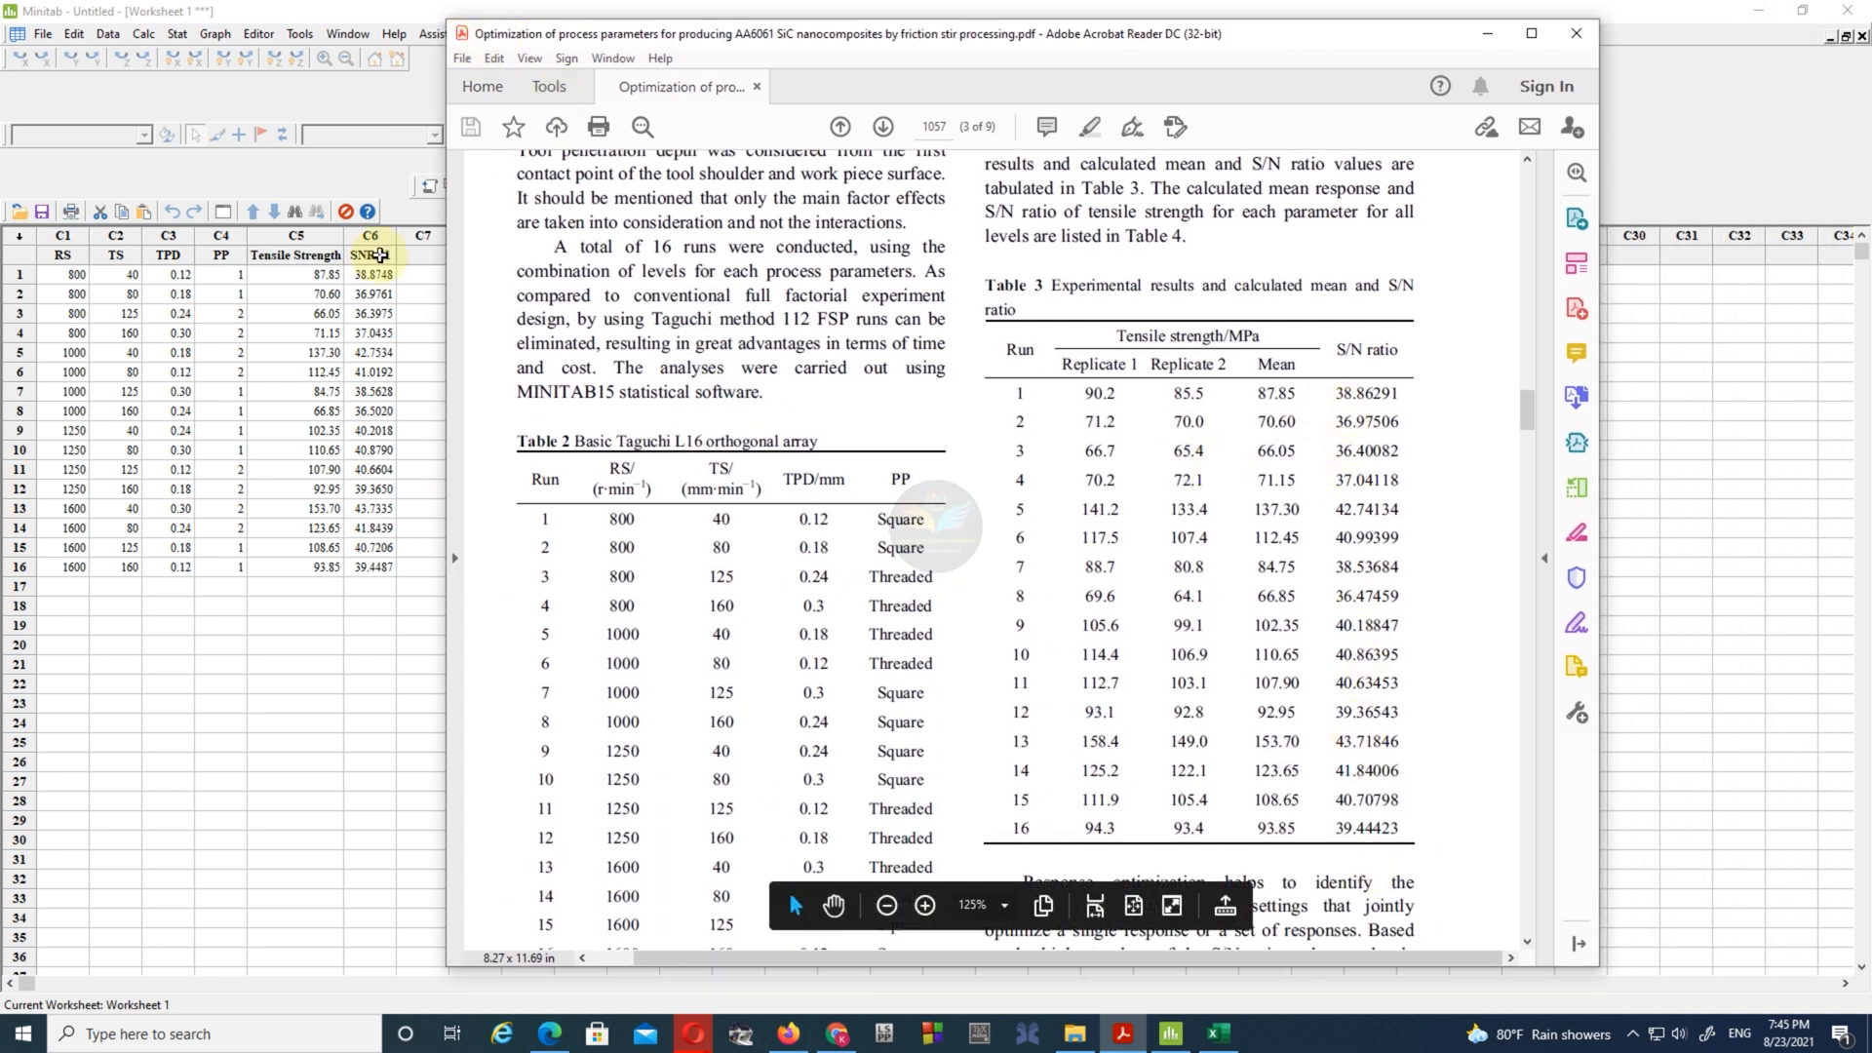
scroll(1355, 575, down, 15)
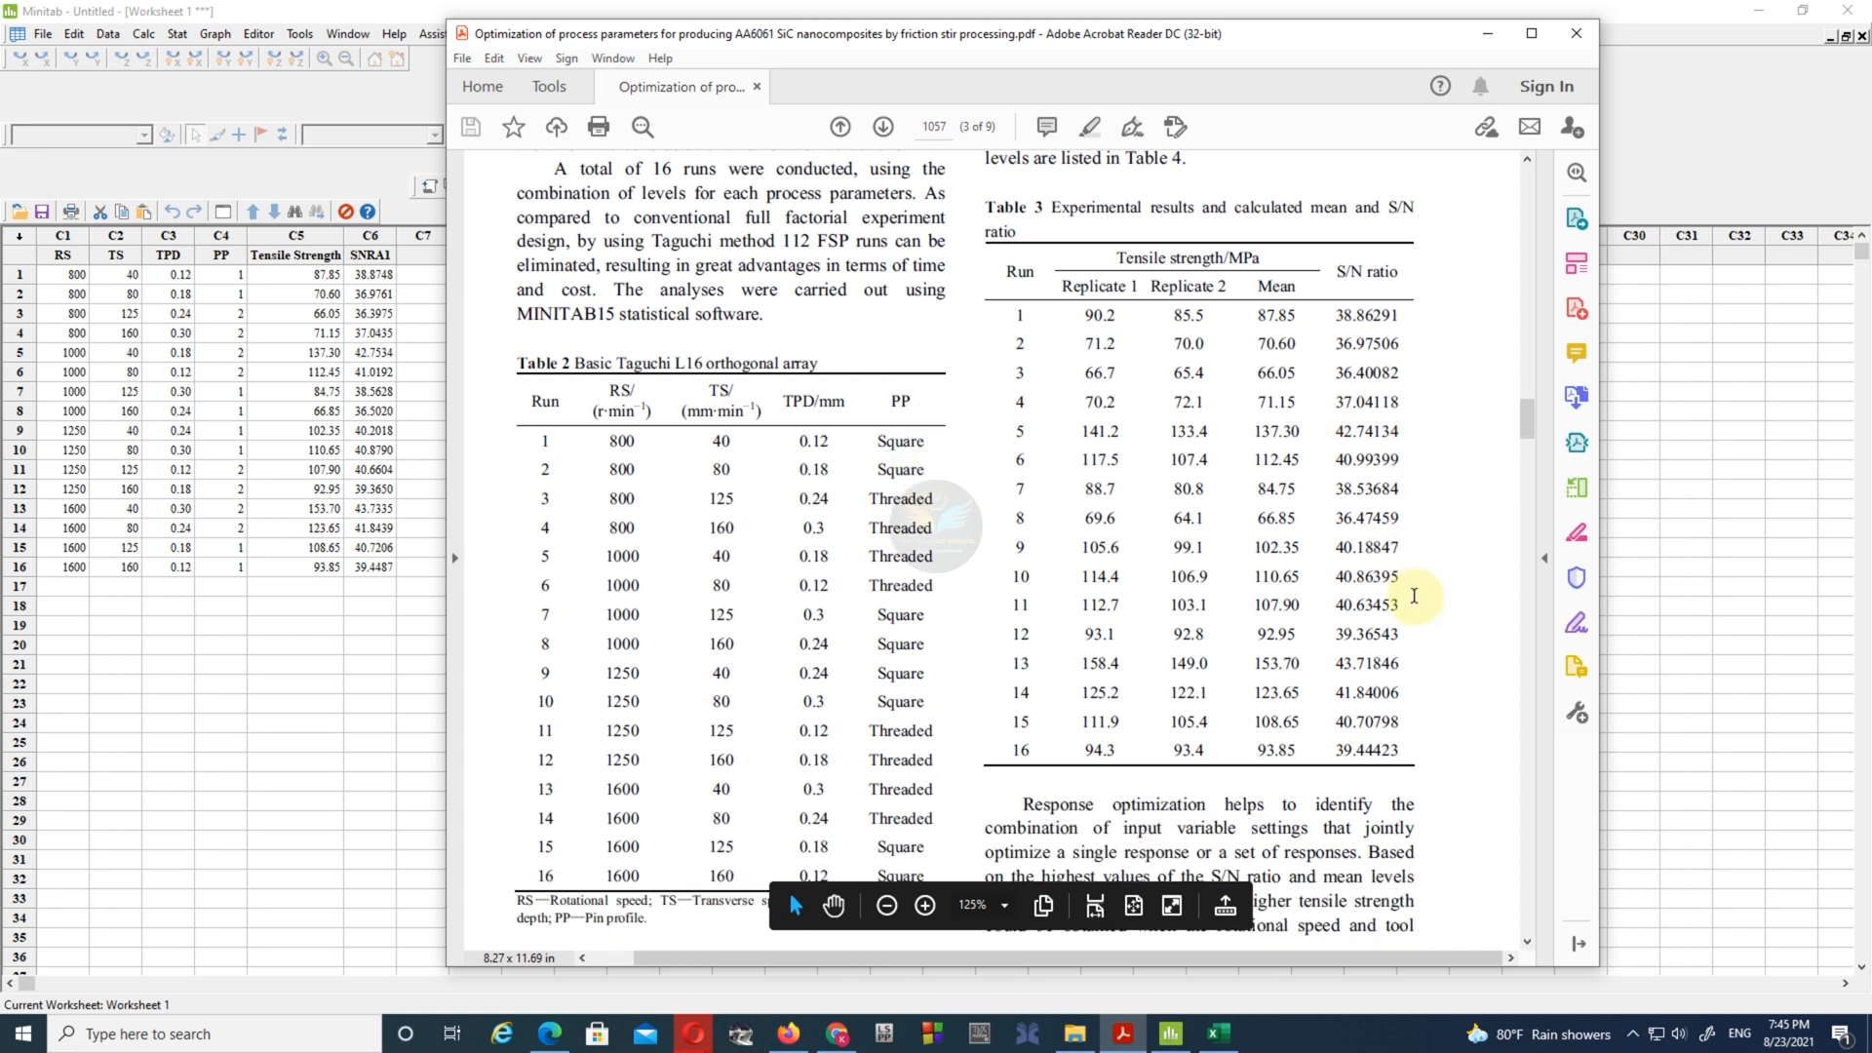
- Find Table 4 with the main effects of process parameters in the paper and mark its title
scroll(1346, 575, down, 3)
drag(574, 503, 990, 509)
click(991, 510)
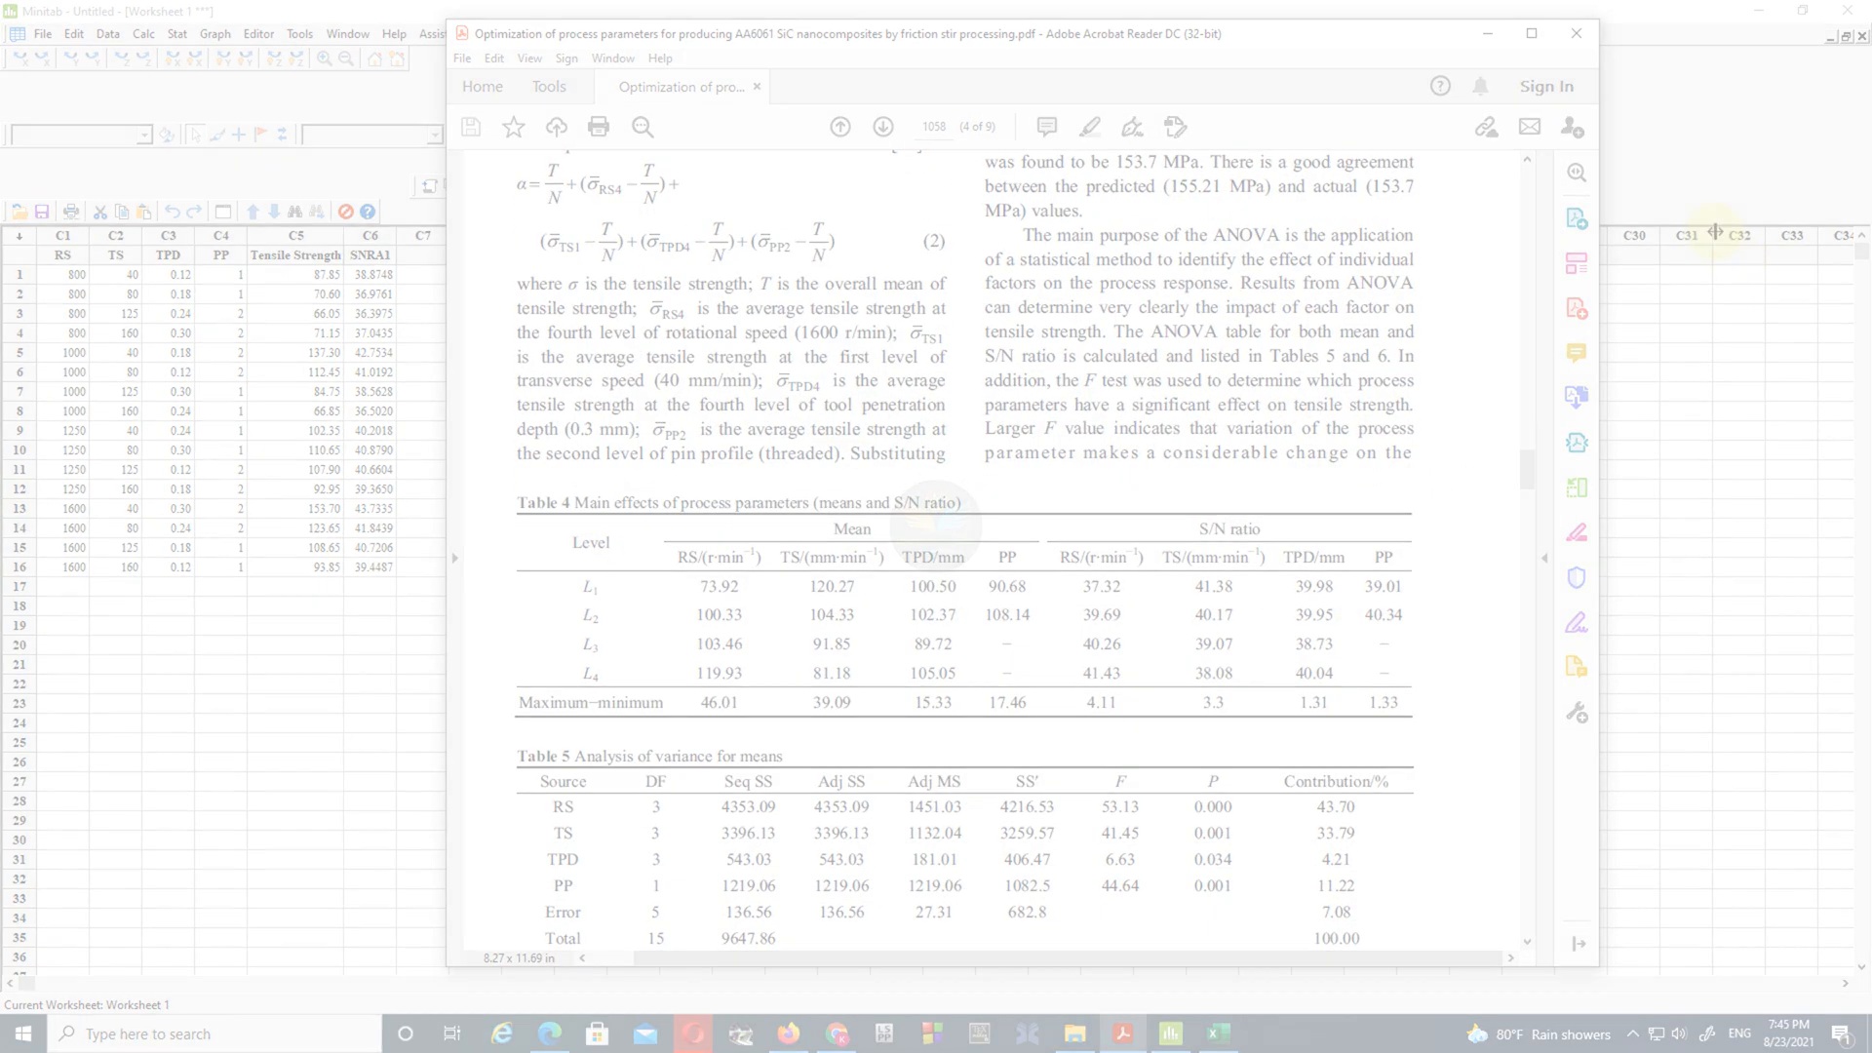
- Review the session output from the design summary through the linear models and variance analyses to the response tables
click(1829, 39)
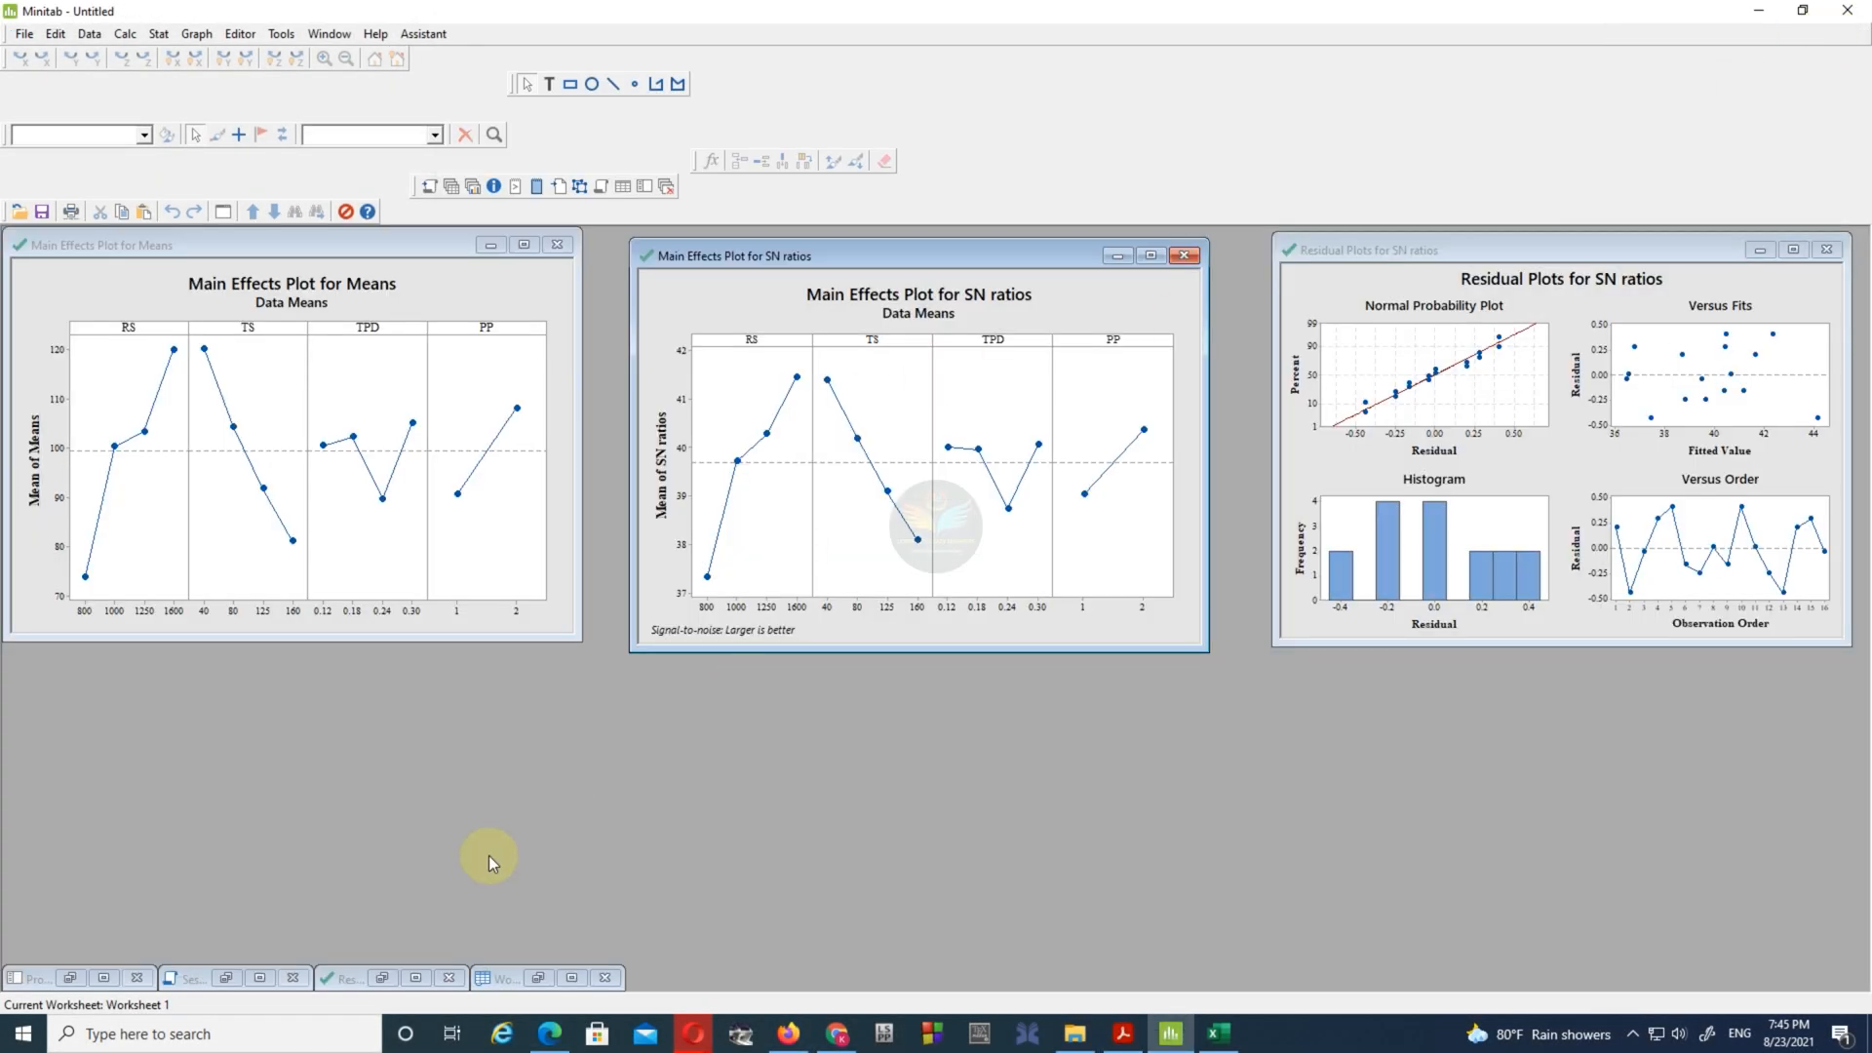
click(253, 980)
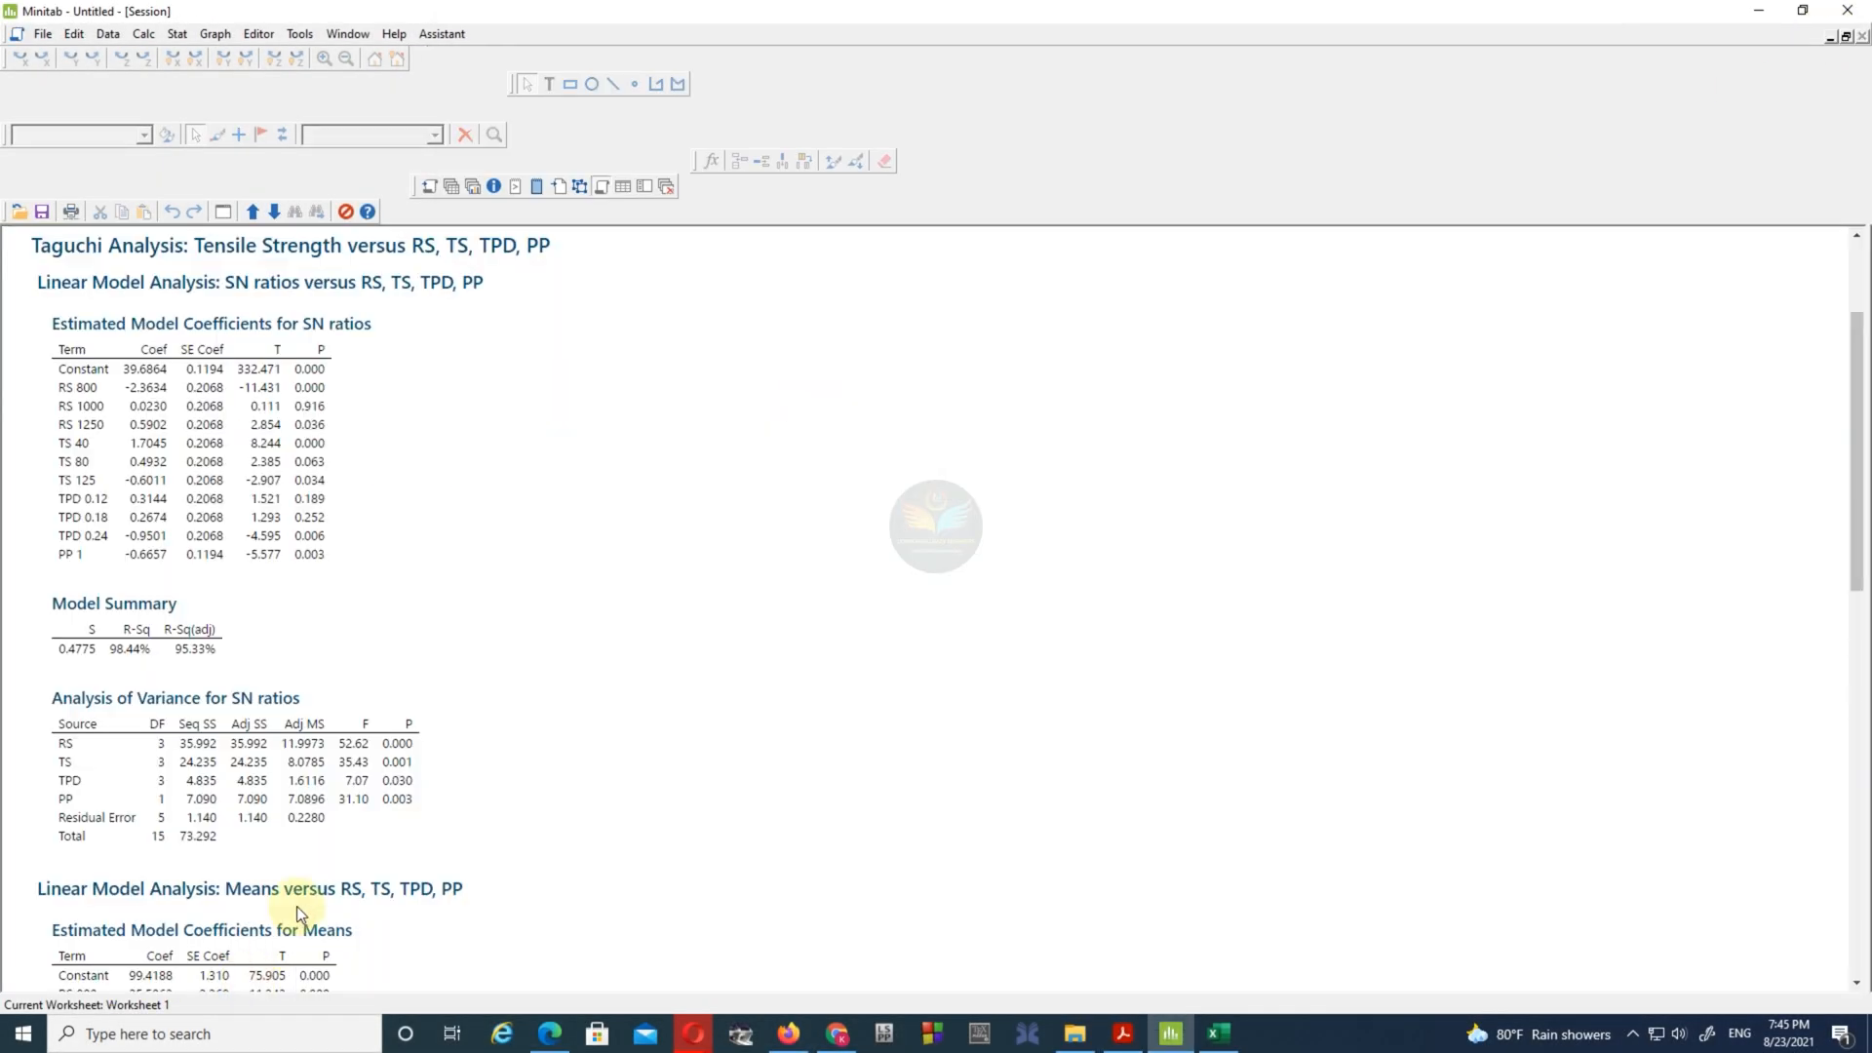
scroll(433, 573, up, 3)
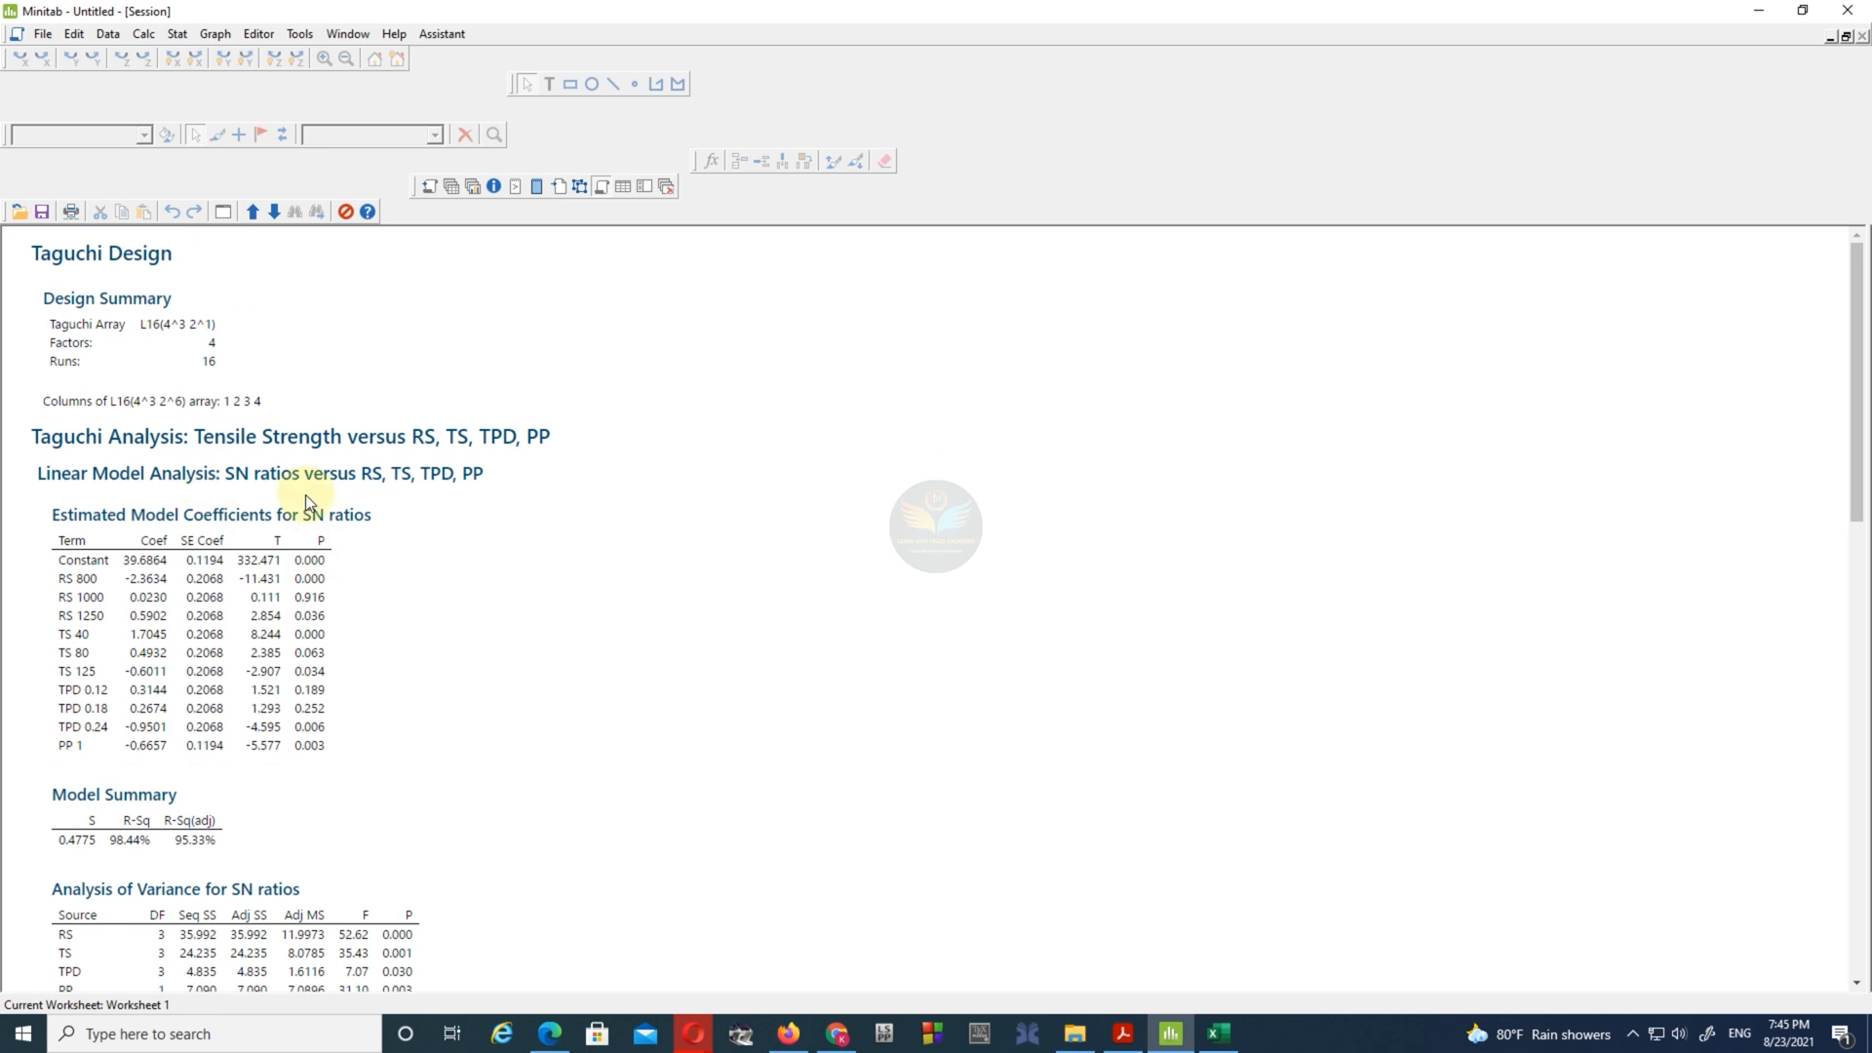
scroll(393, 662, down, 5)
scroll(395, 587, down, 8)
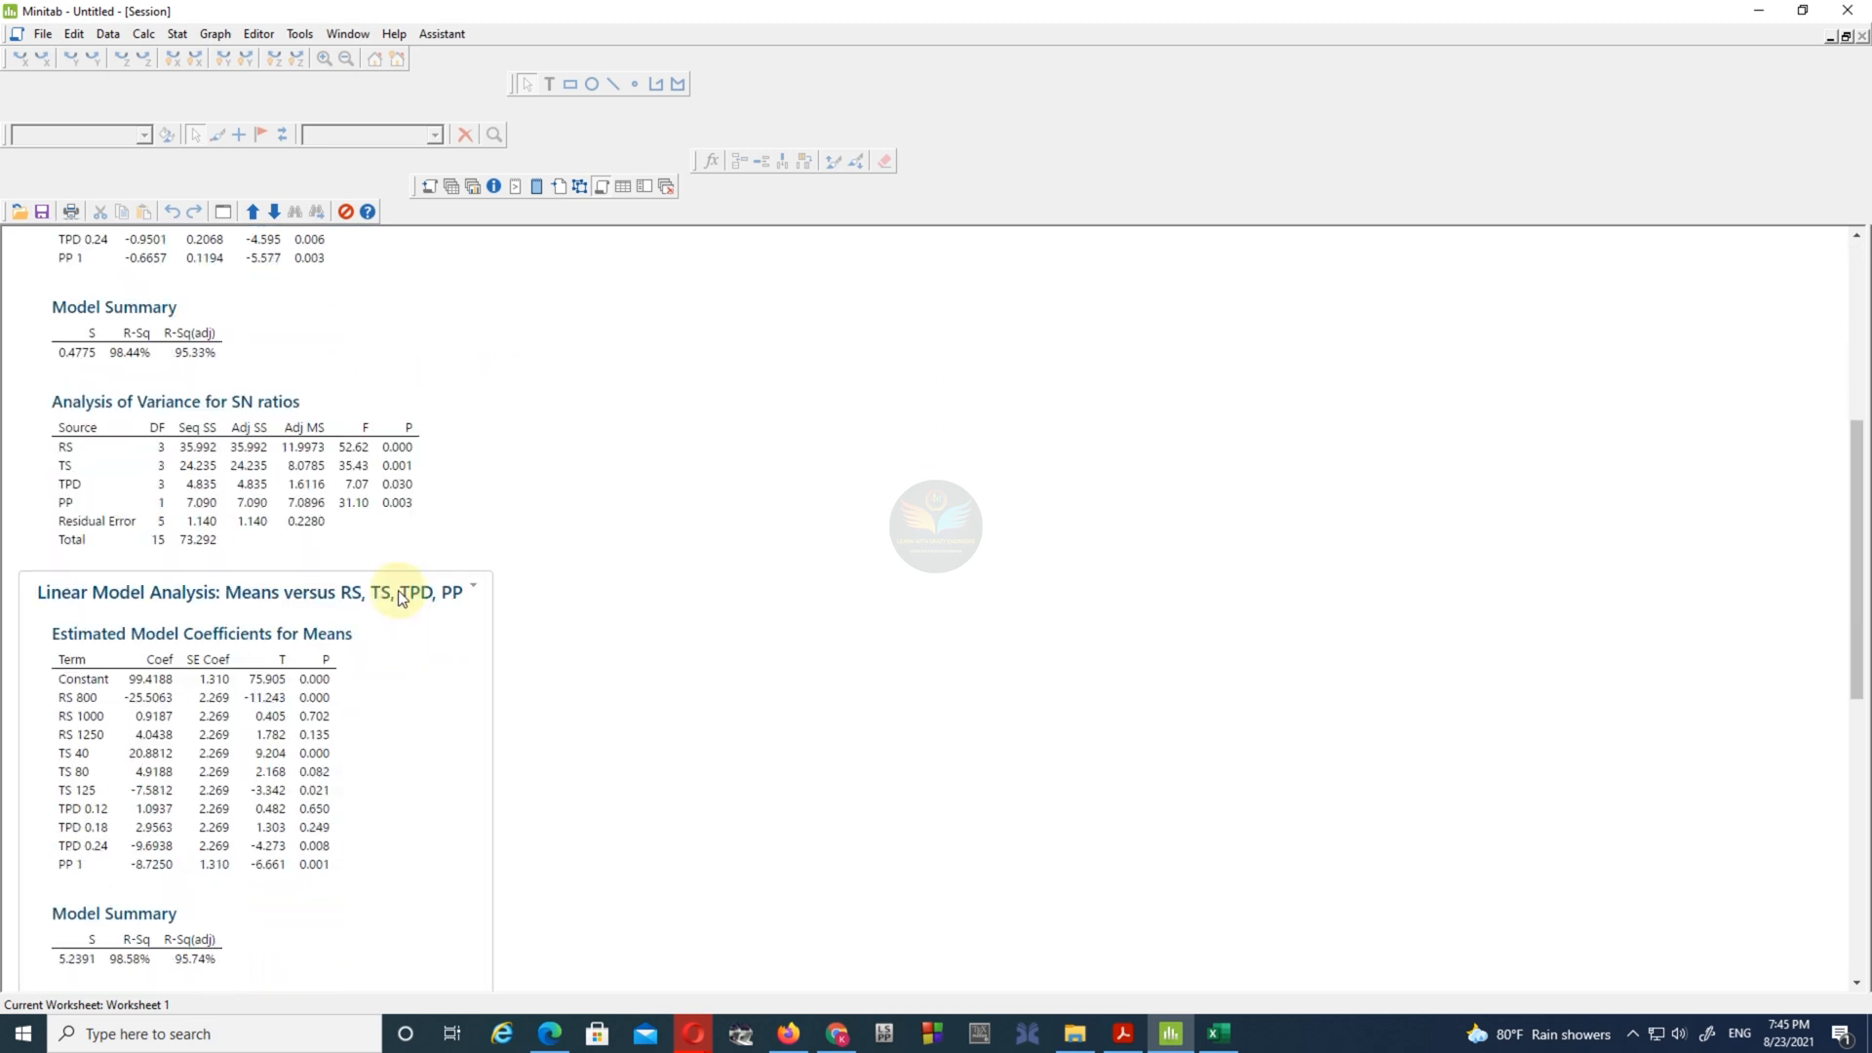
scroll(405, 620, down, 7)
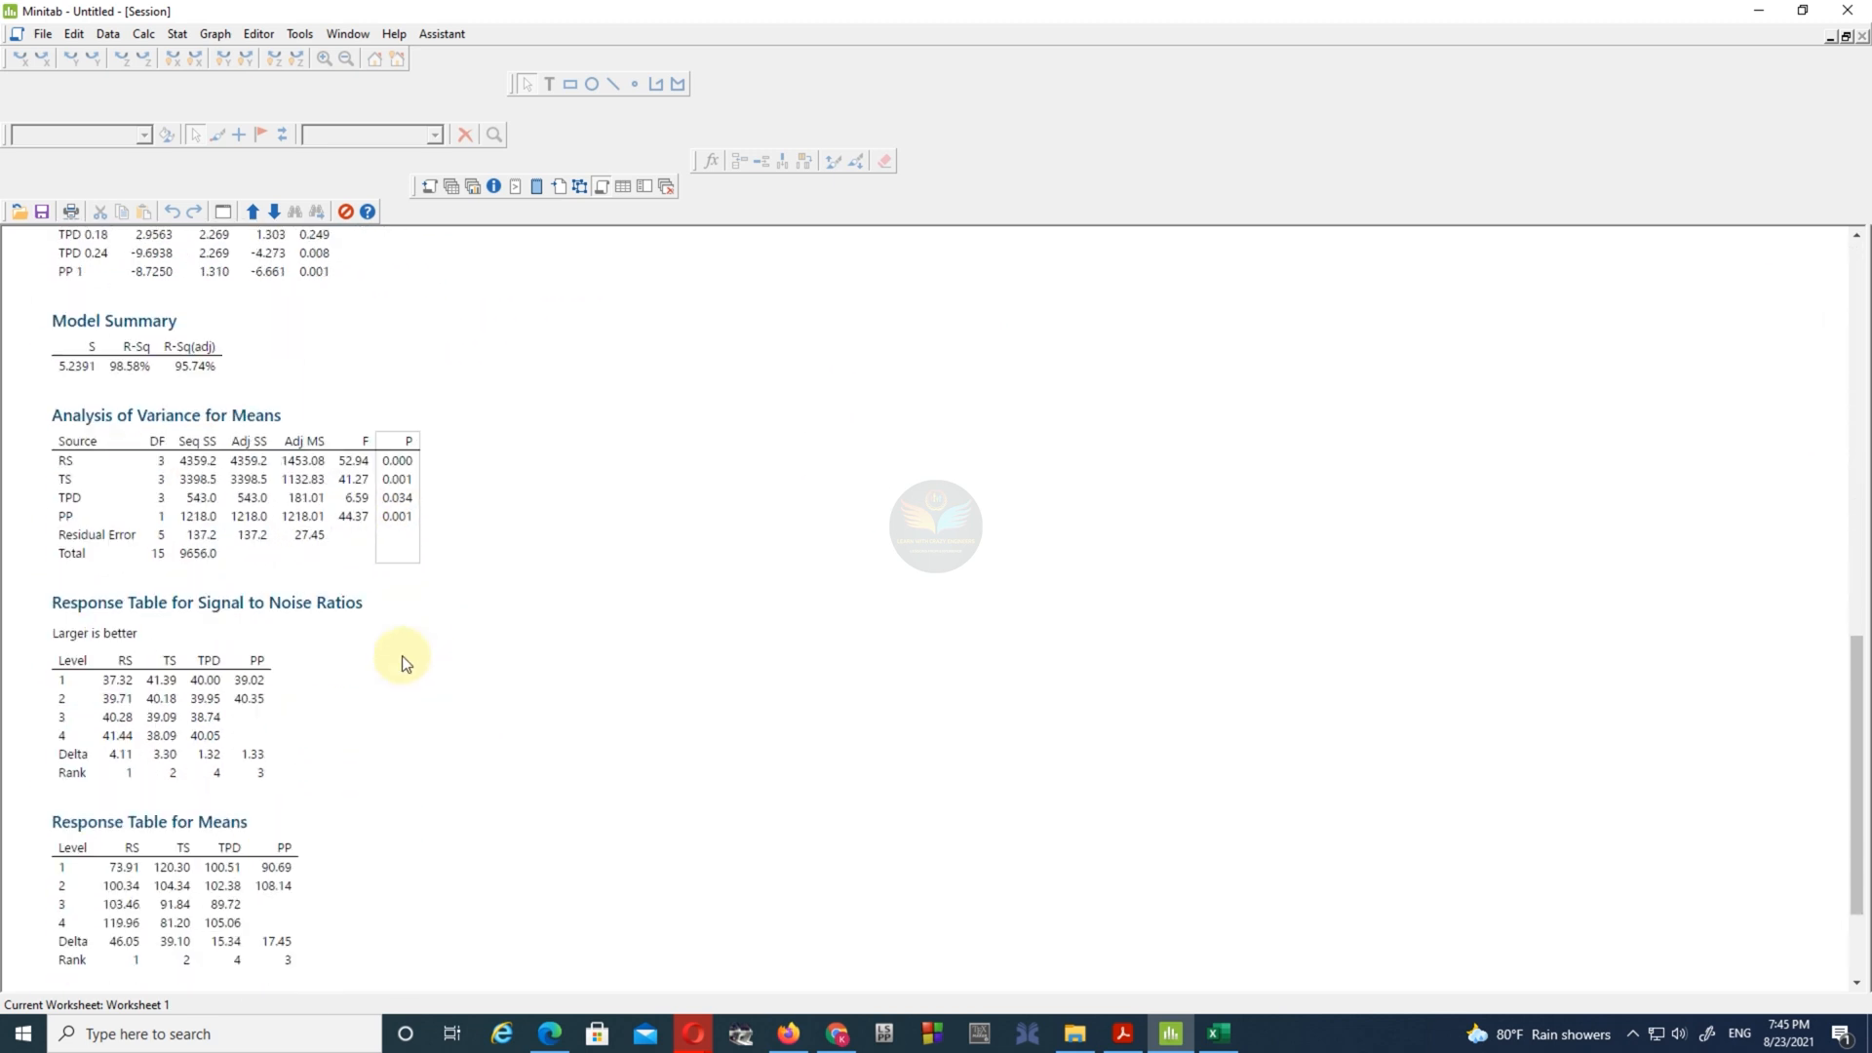
scroll(353, 741, down, 1)
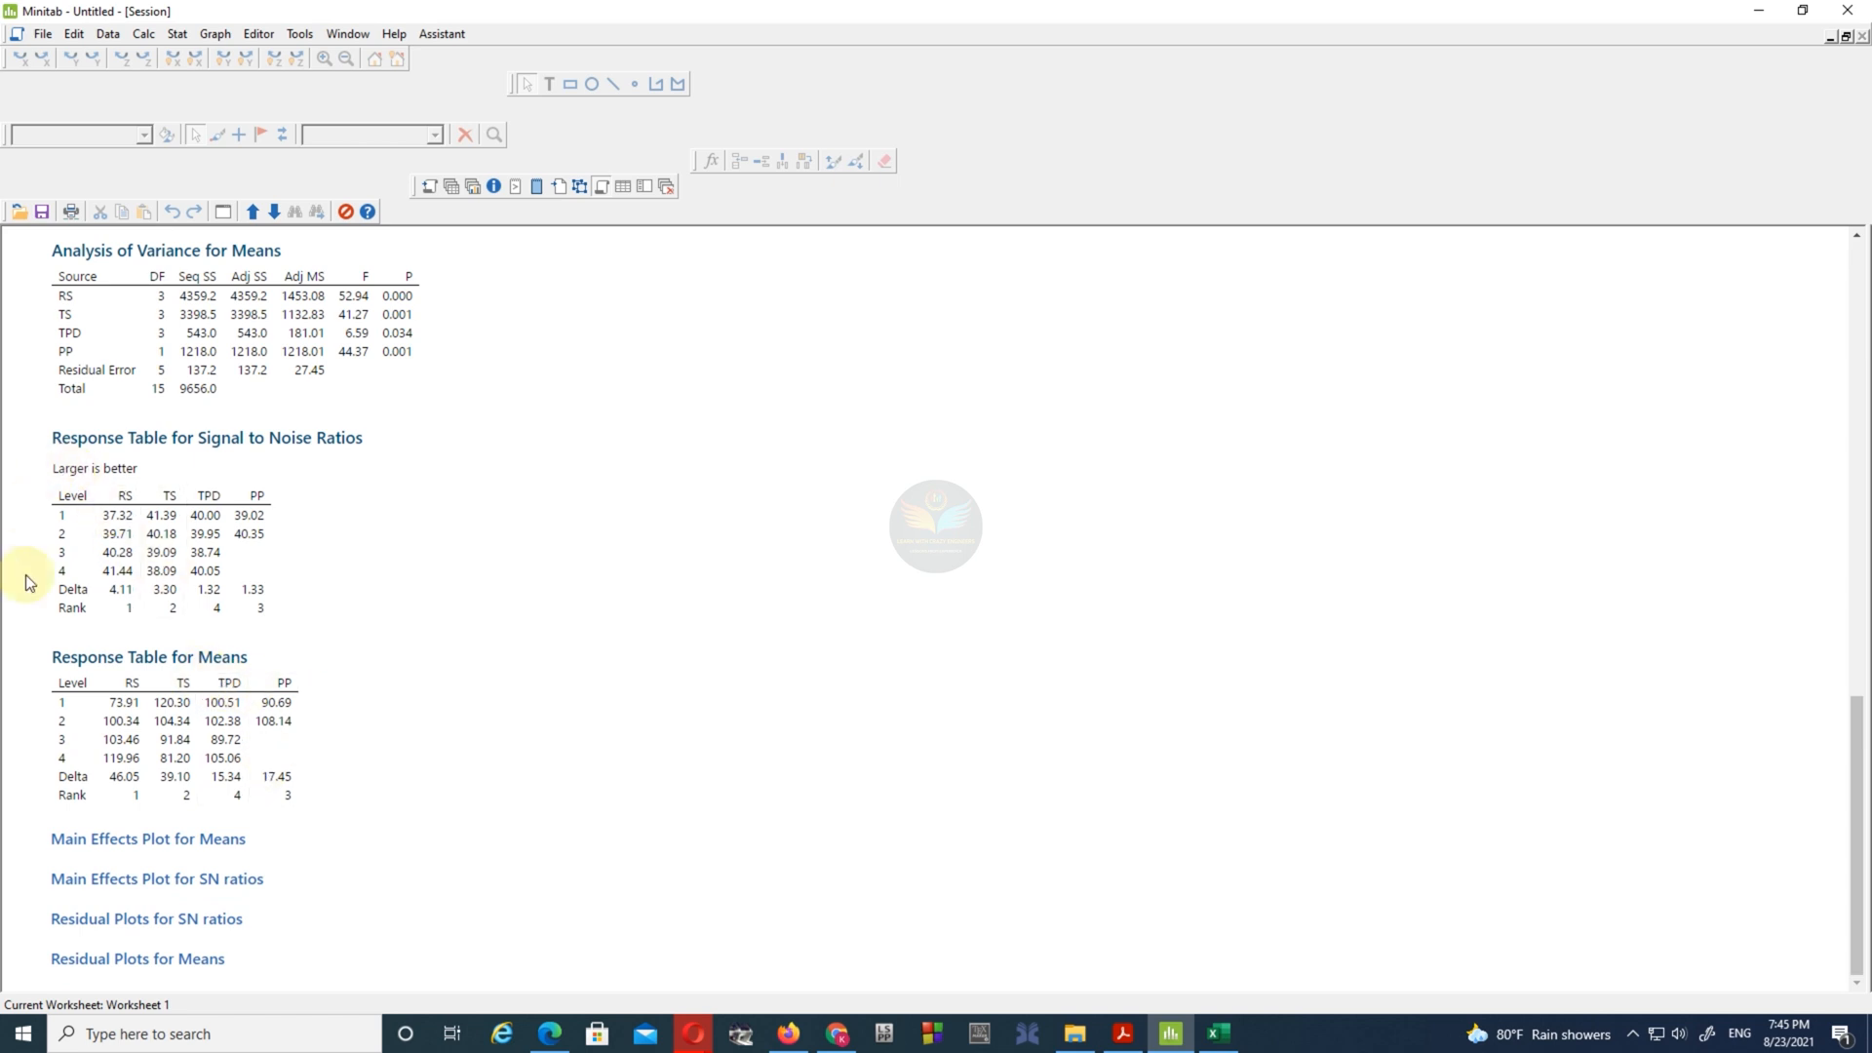
- Place the paper beside the session output and compare the response tables for means and signal to noise ratios with Table 4
click(1130, 1035)
drag(772, 35, 635, 53)
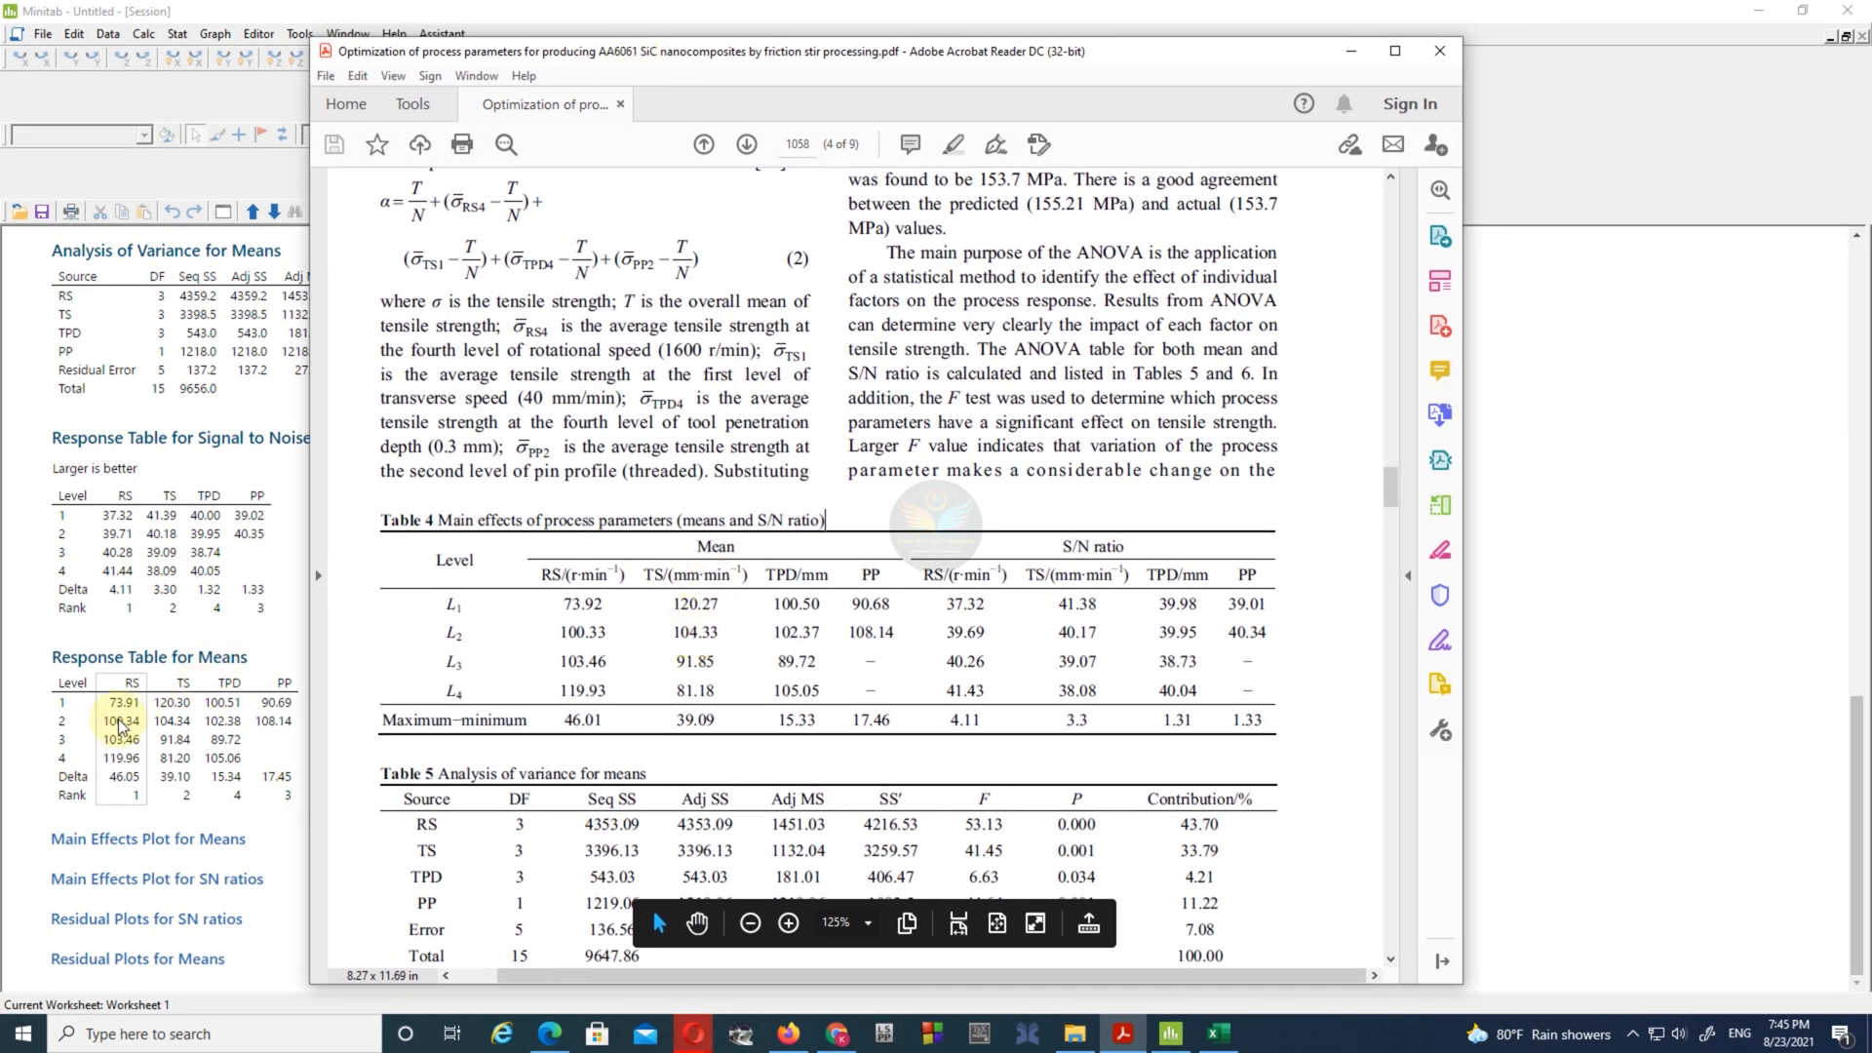
click(161, 723)
click(1123, 1033)
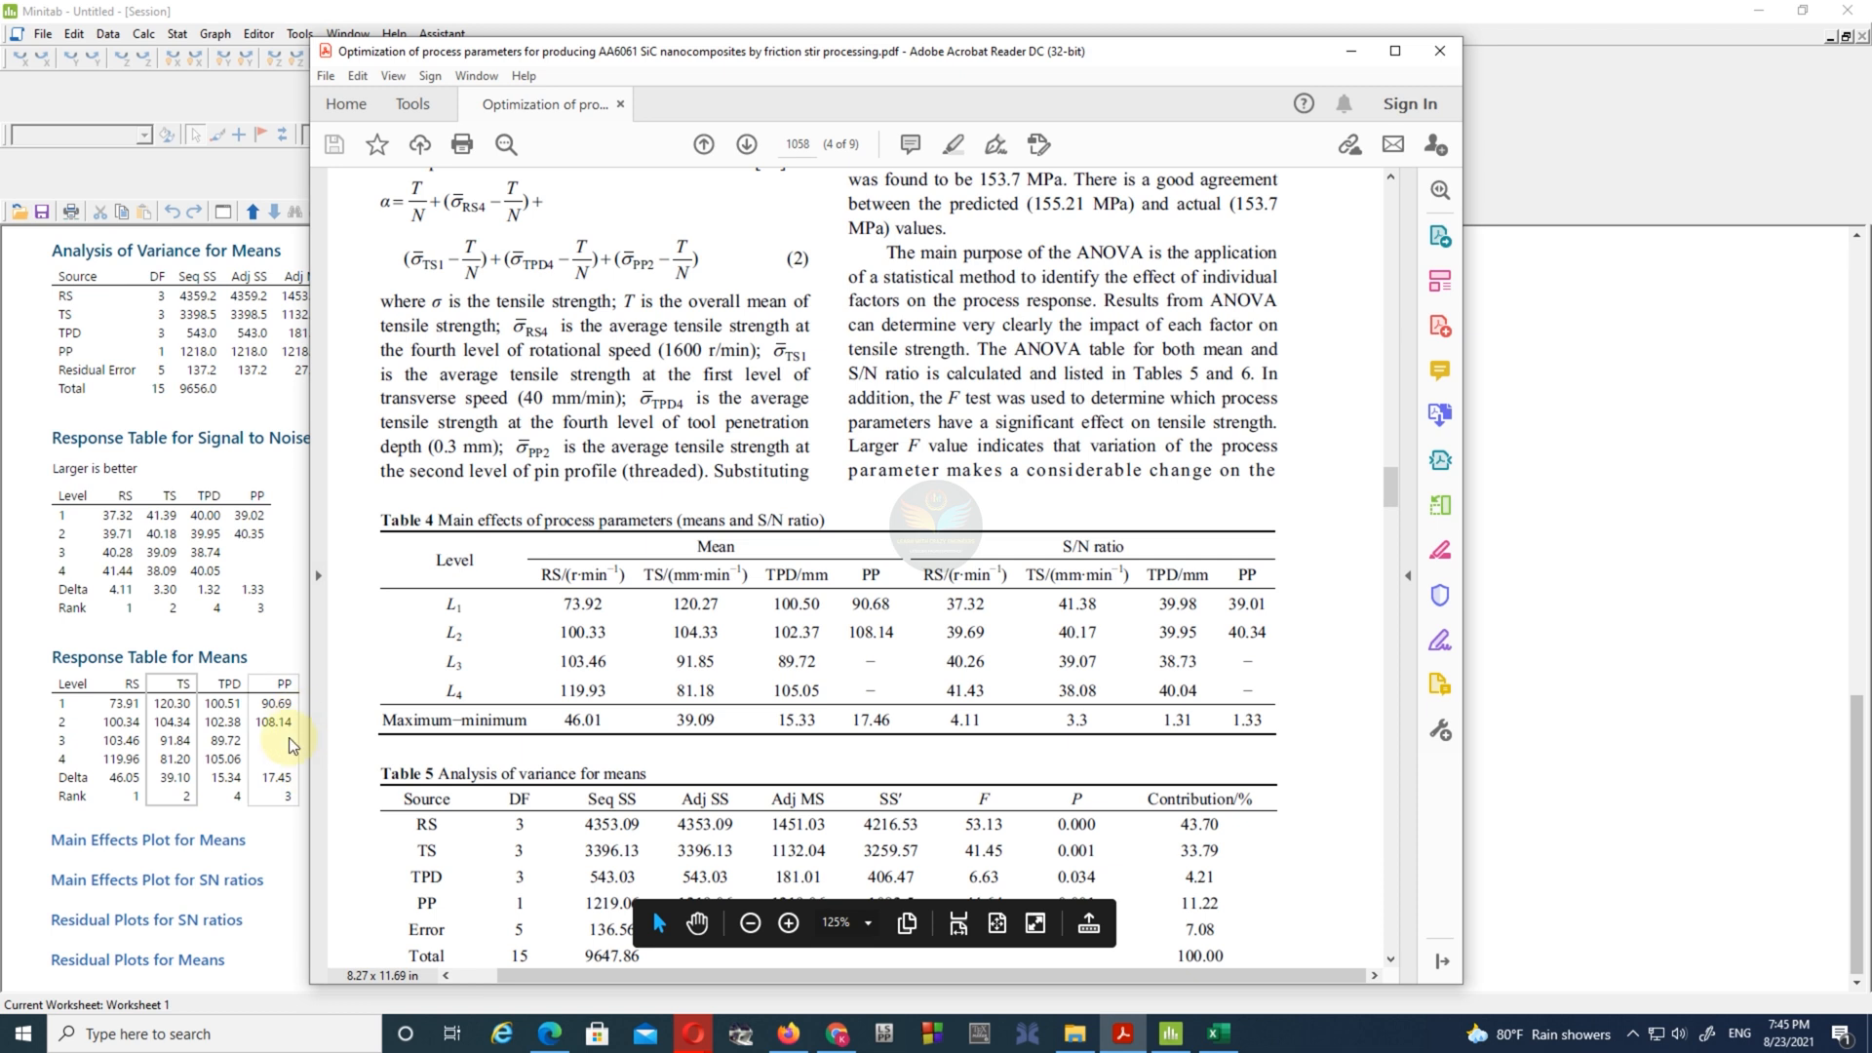
drag(713, 50, 775, 61)
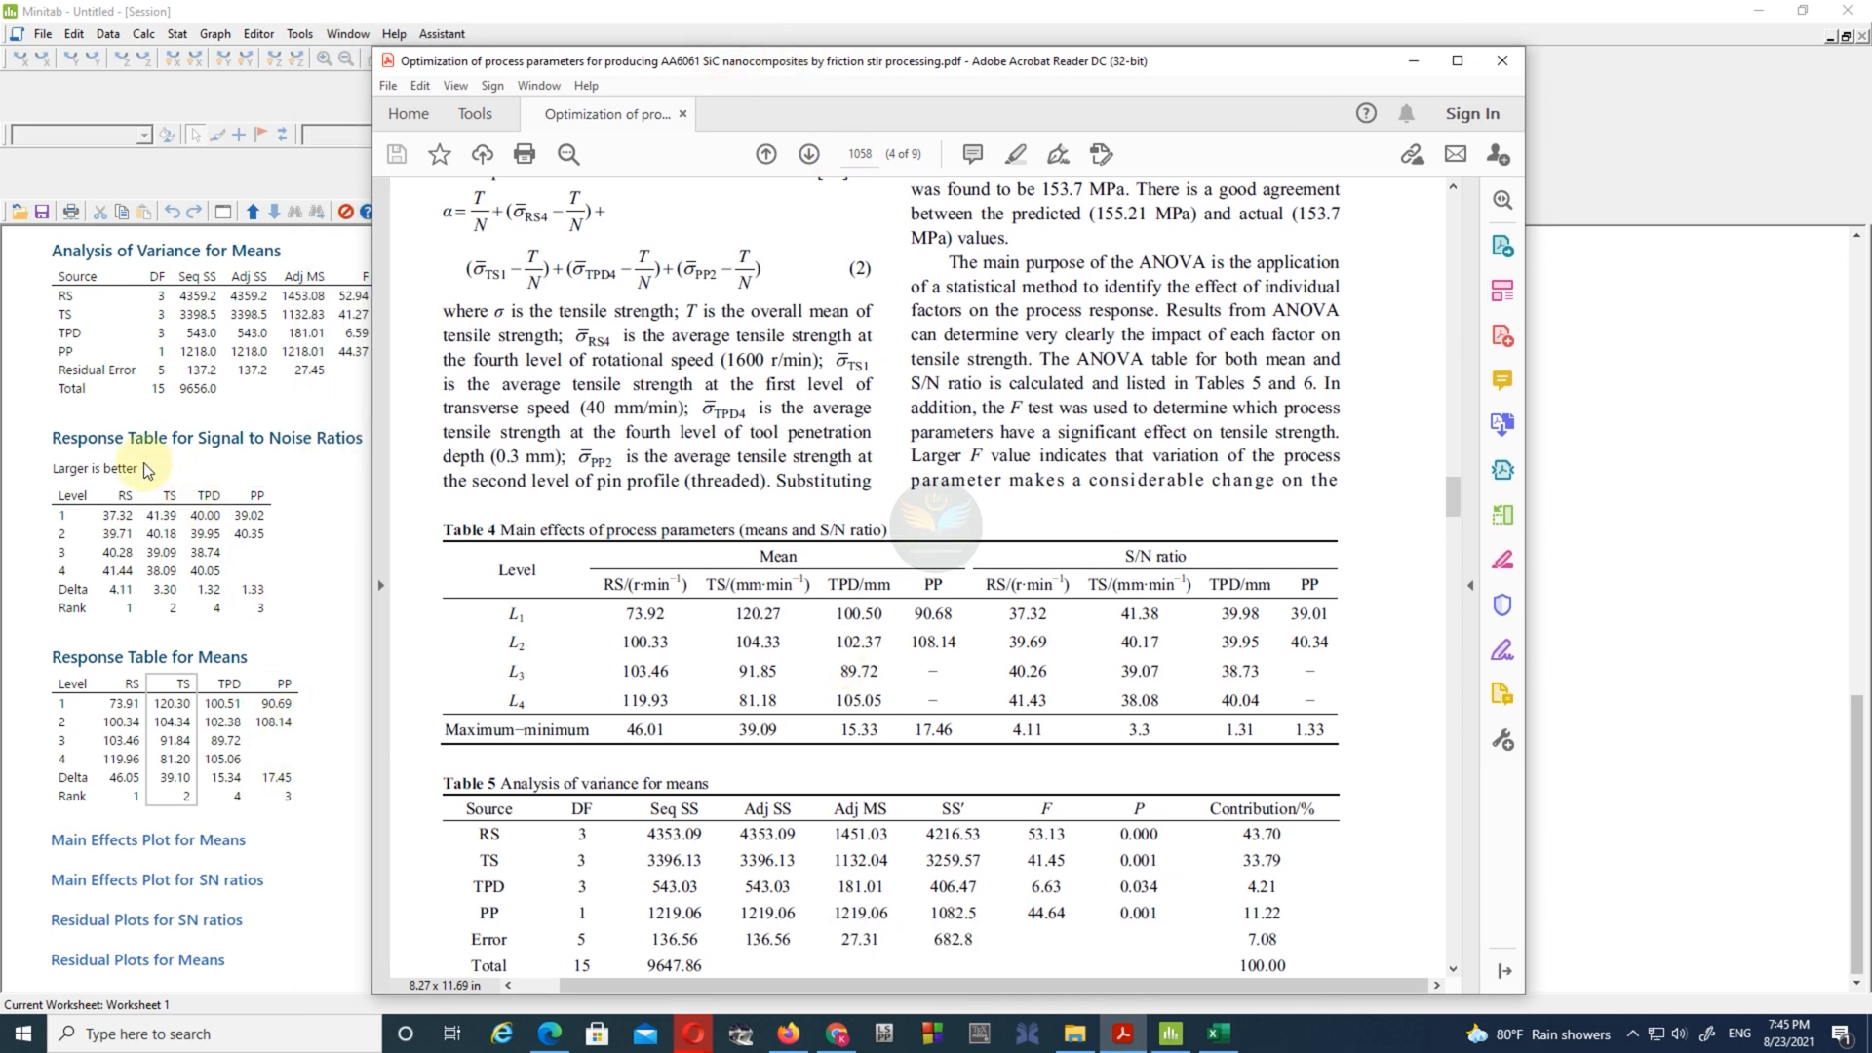
drag(1121, 556, 1190, 558)
click(1014, 598)
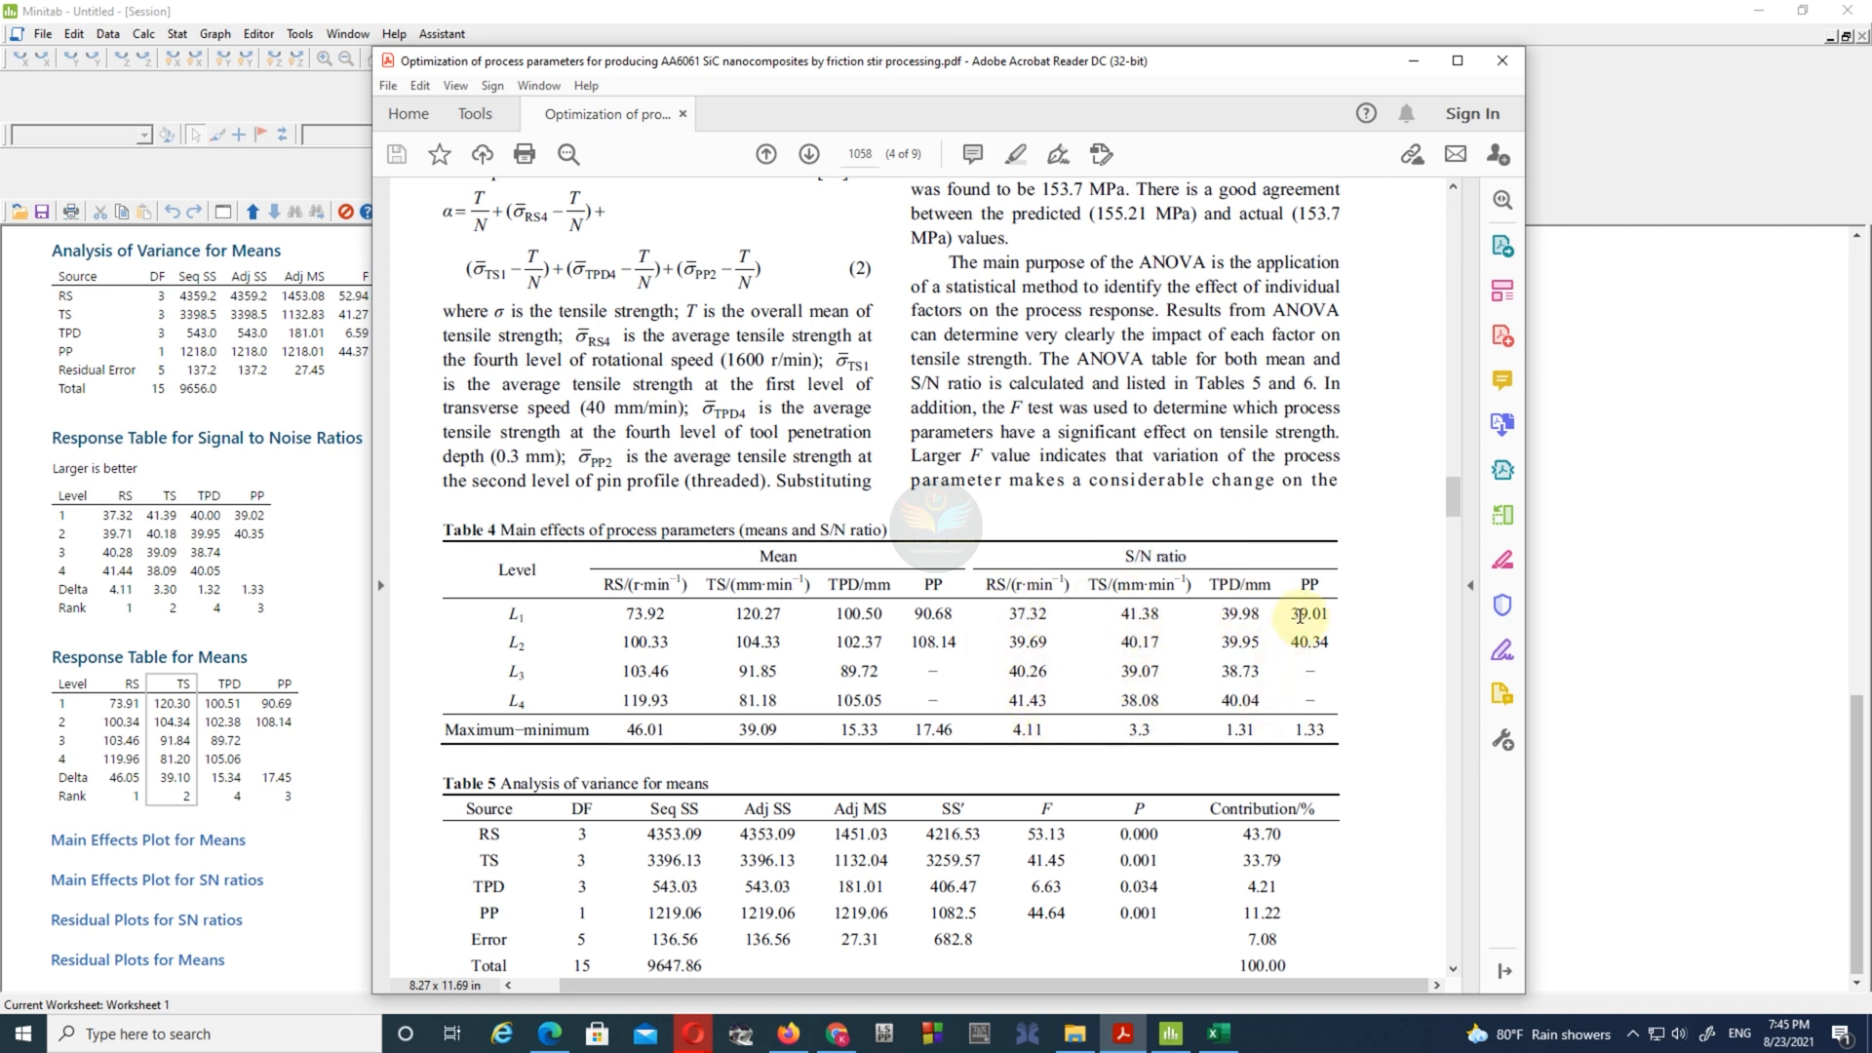
- Compare the analysis of variance for means and SN ratios in the session output with the paper's Tables 5 and 6
scroll(1121, 643, down, 4)
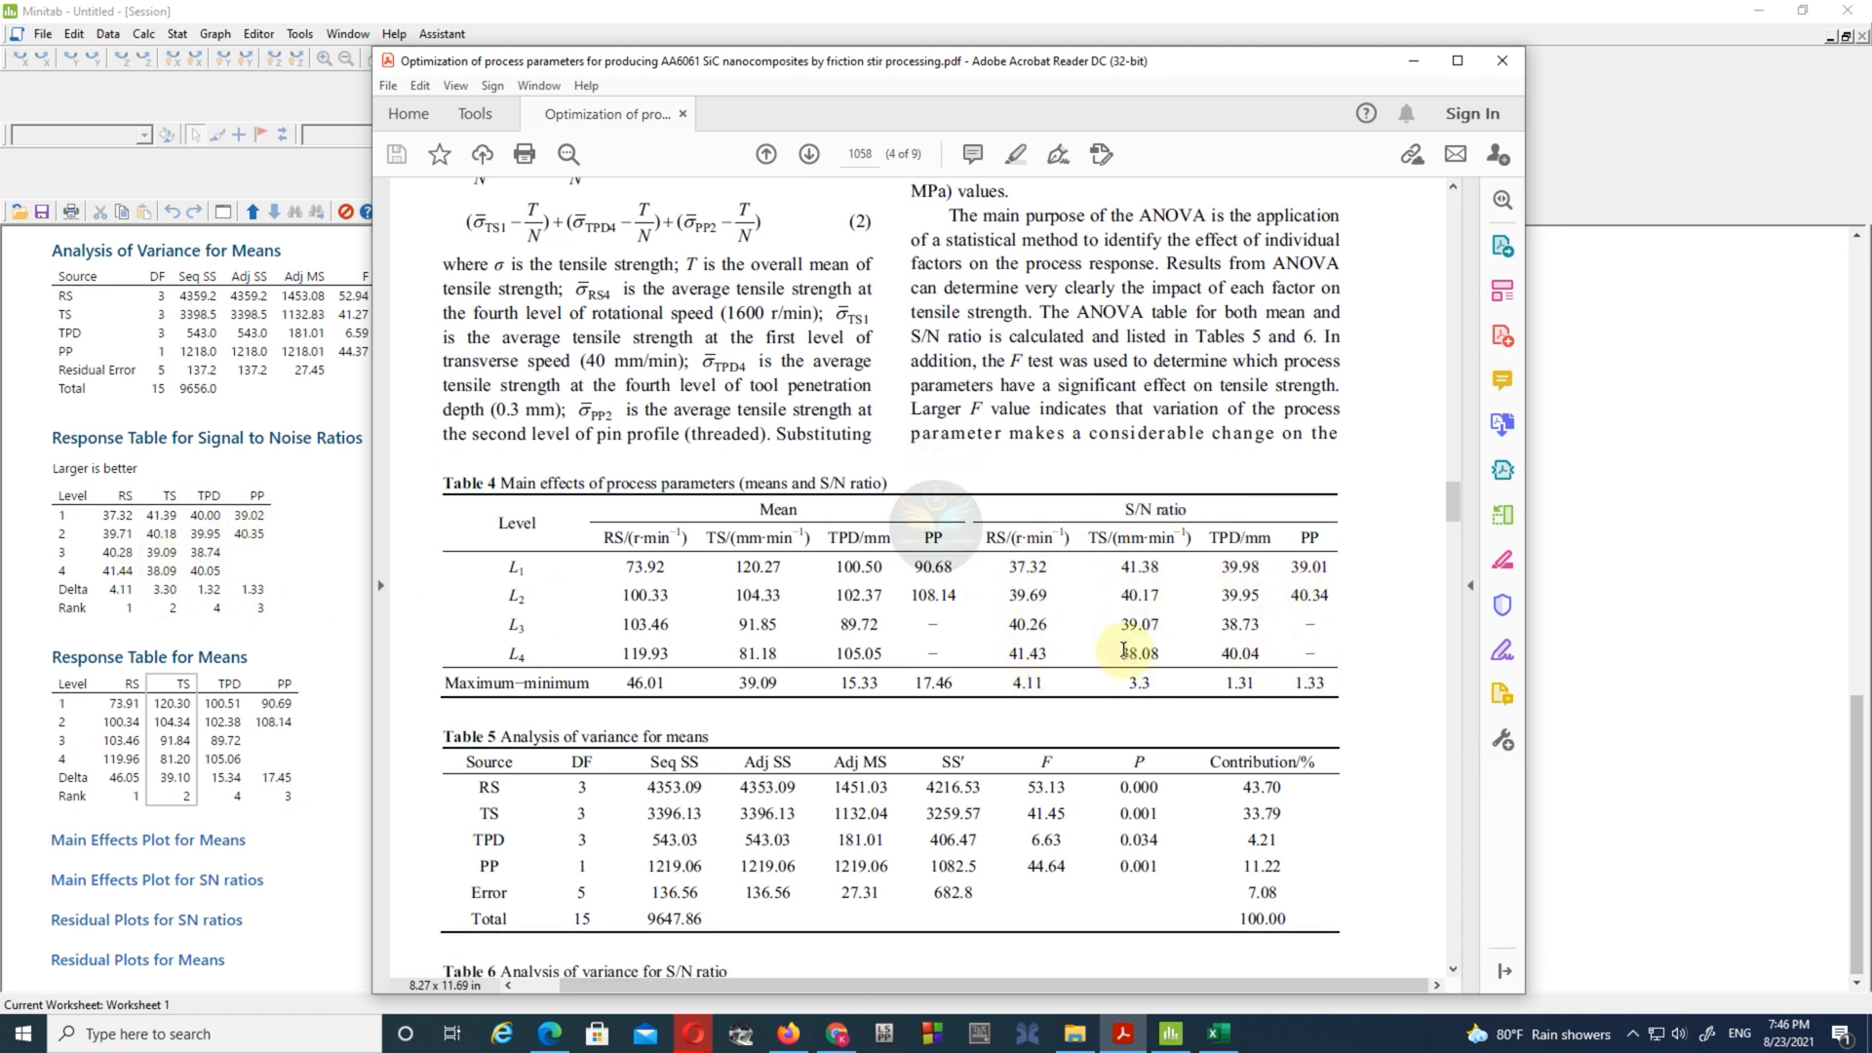
scroll(1126, 662, down, 3)
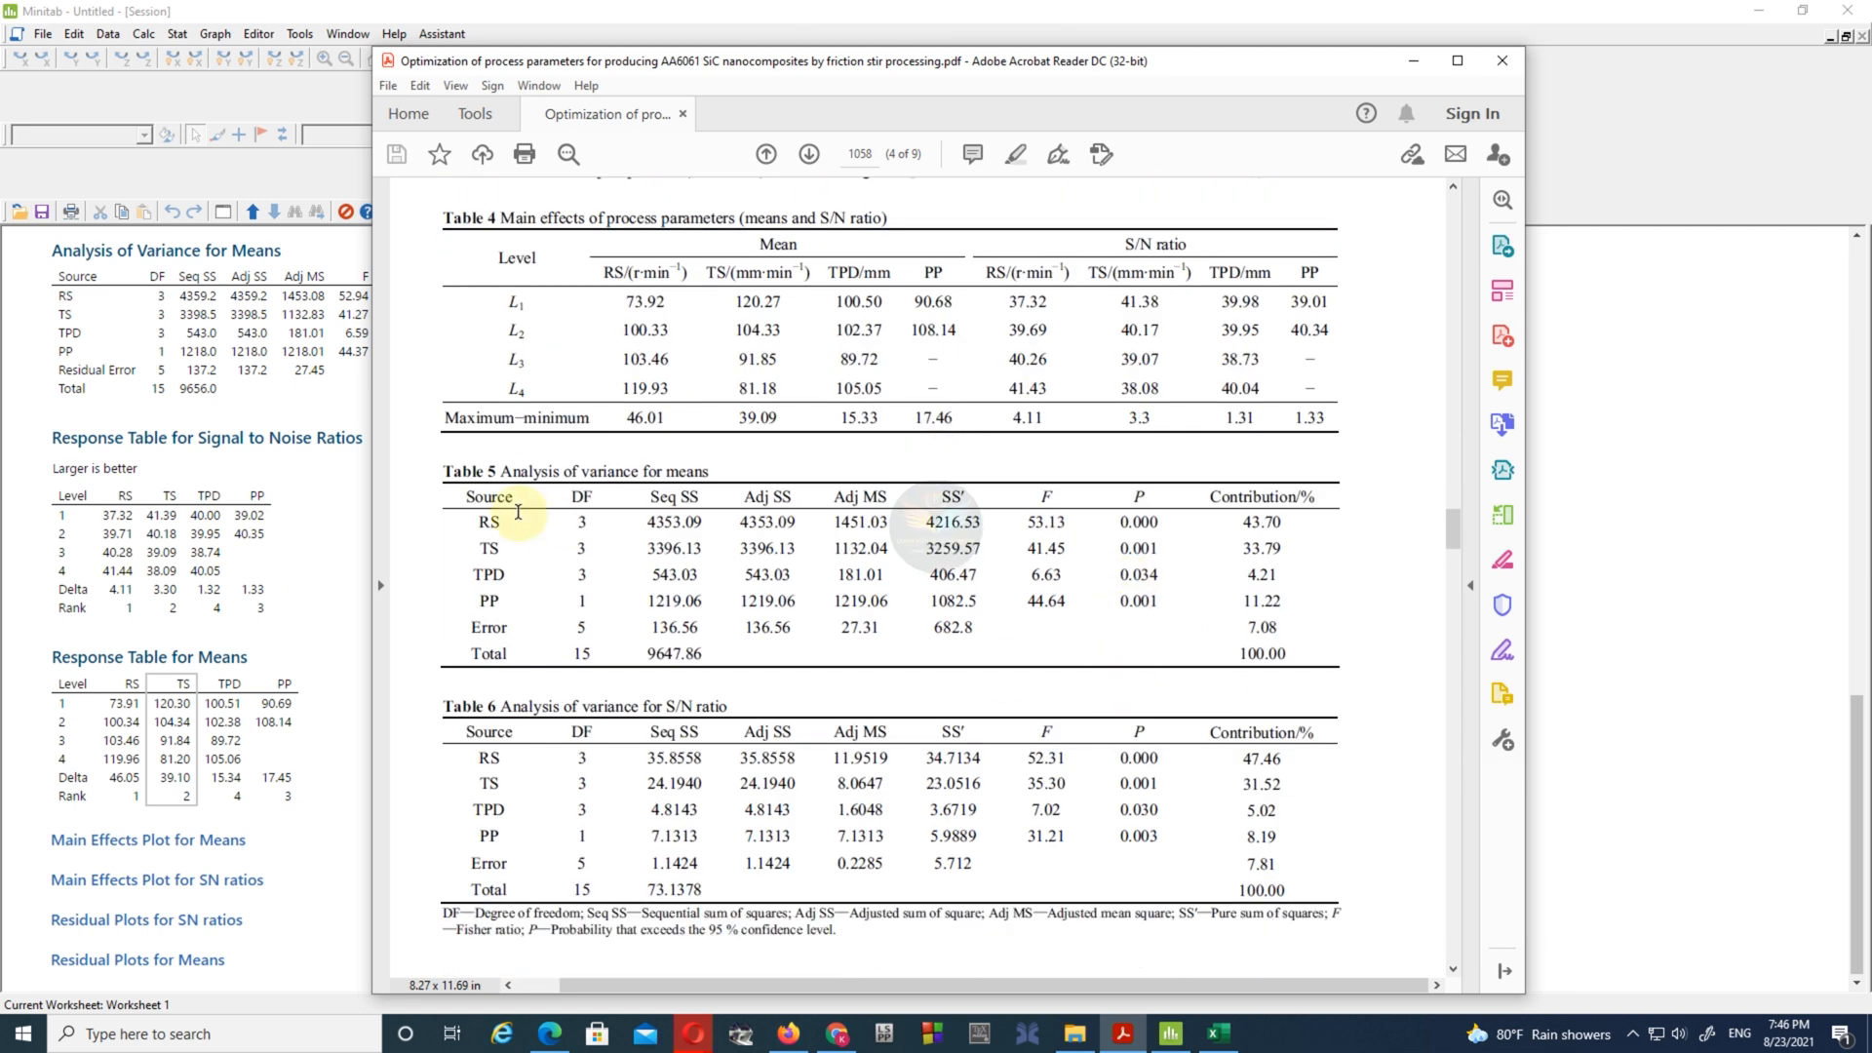
scroll(552, 523, down, 1)
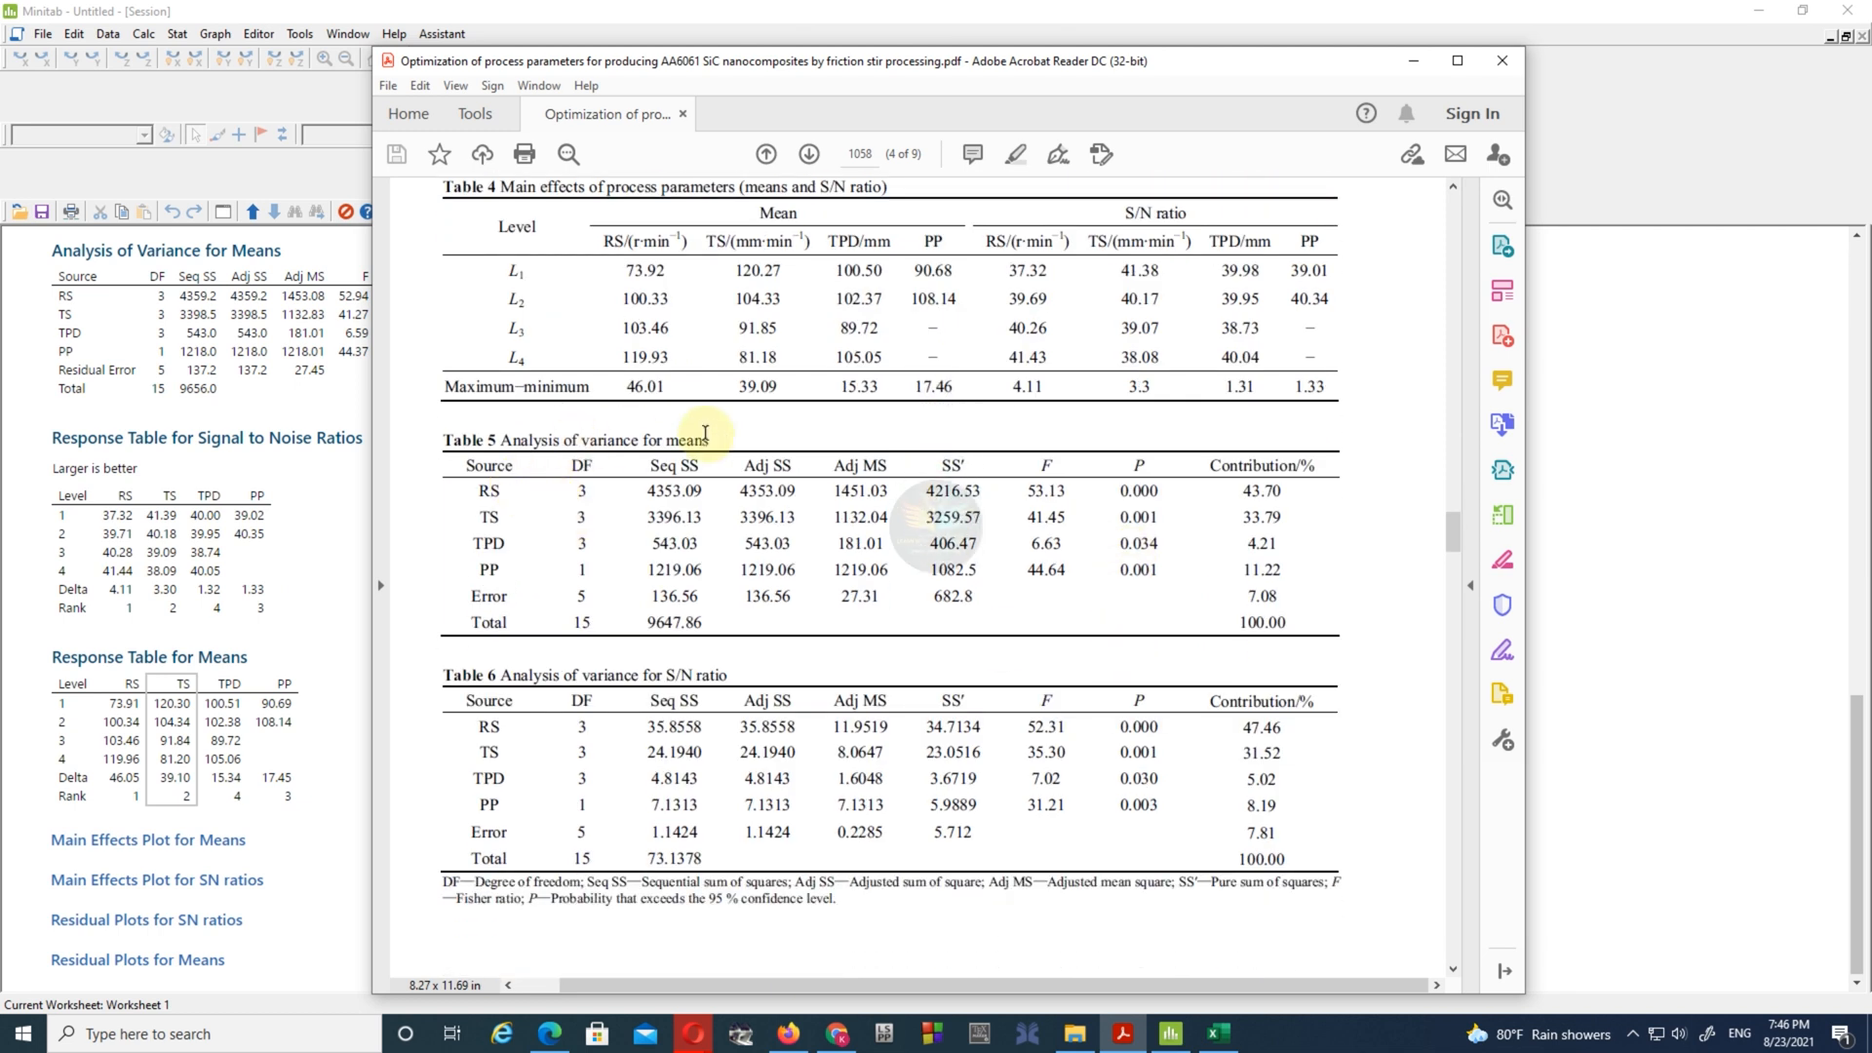
drag(628, 61, 904, 80)
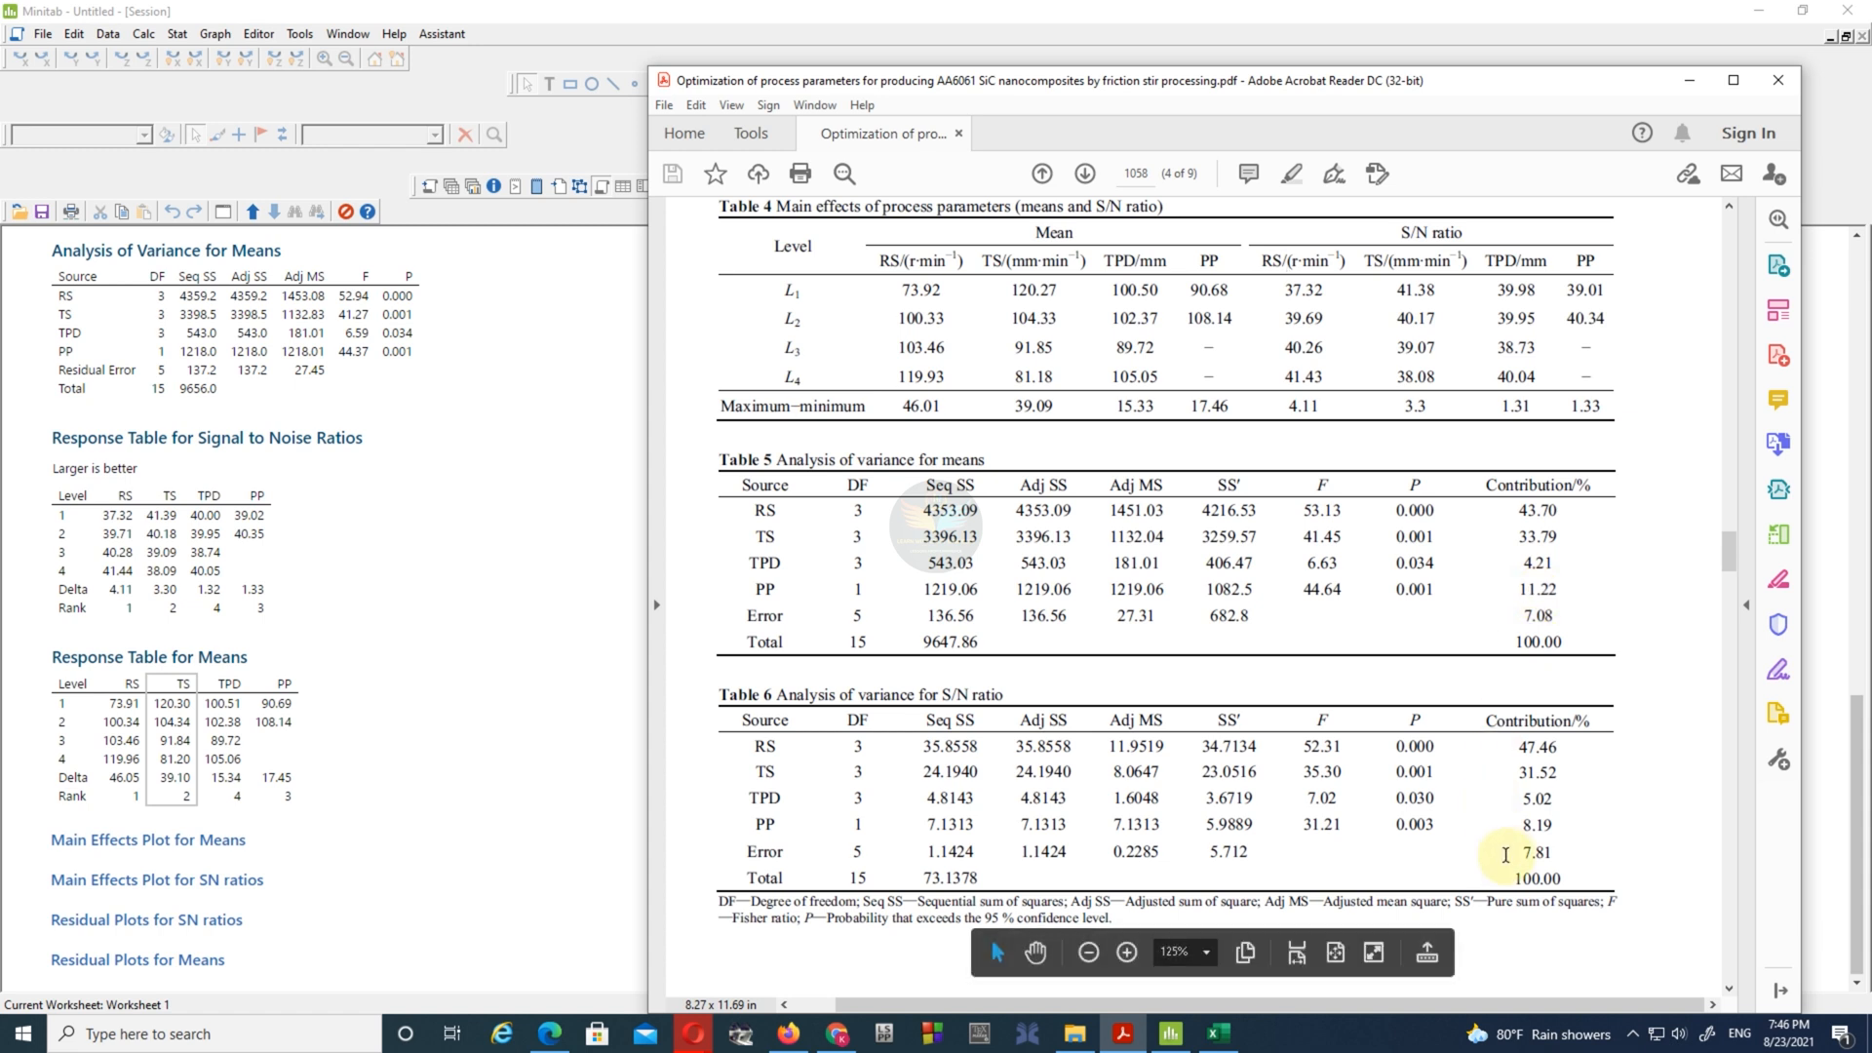
scroll(380, 458, up, 10)
scroll(390, 472, up, 3)
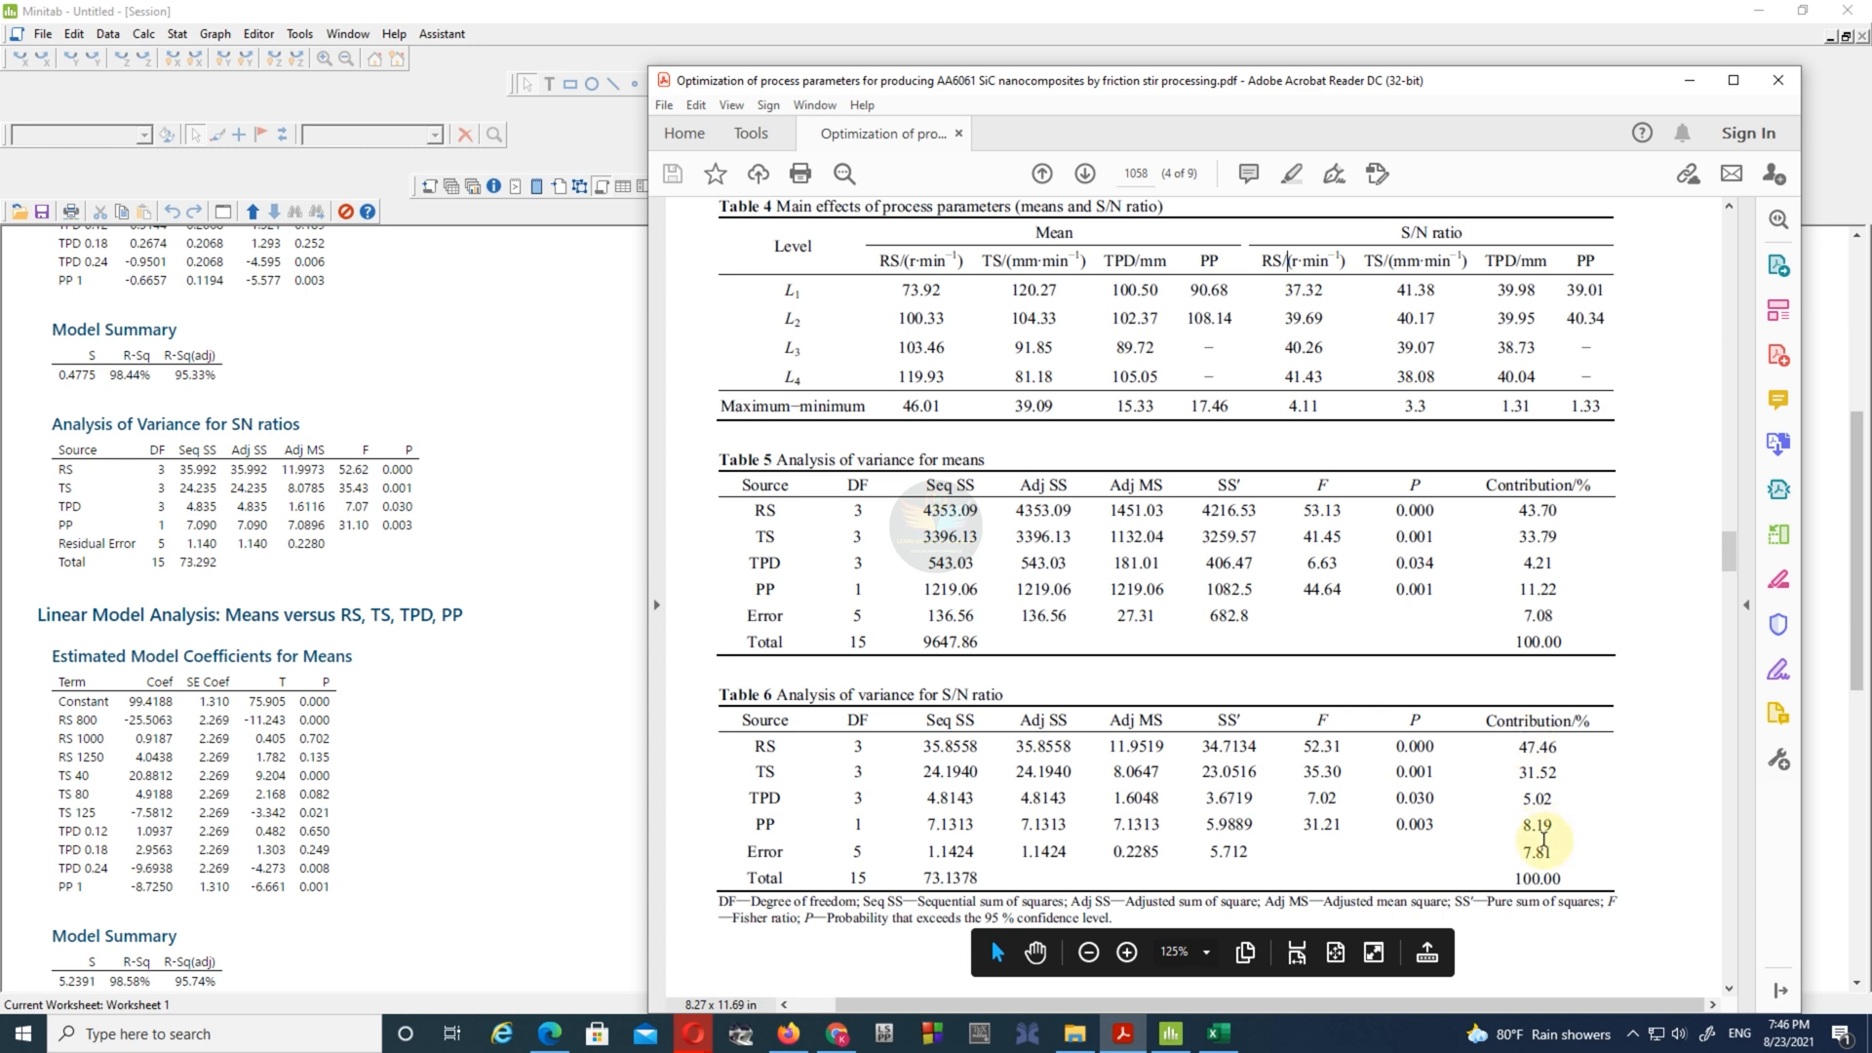
- Examine the paper's percentage contribution formula in Eq. (3) and its optimum response equation, Eq. (2)
scroll(1139, 621, down, 10)
scroll(1139, 621, down, 10)
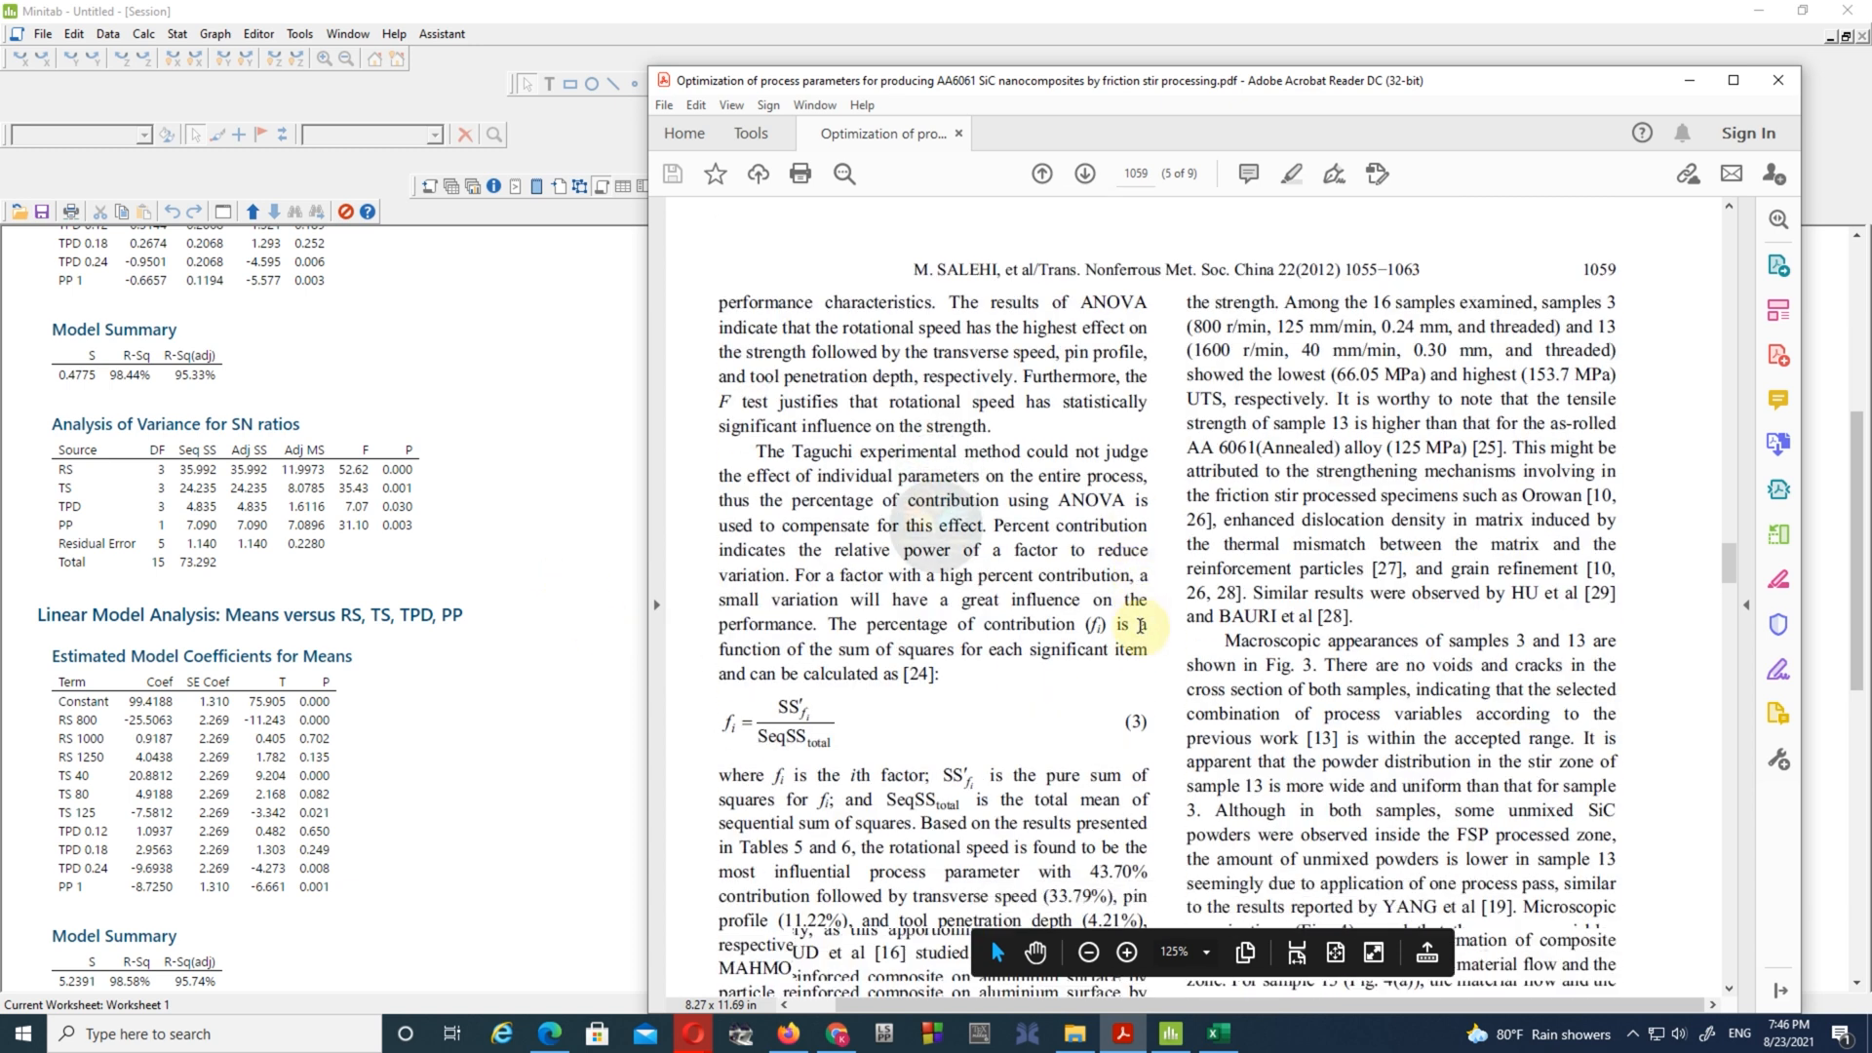
scroll(1143, 660, down, 3)
scroll(1142, 659, up, 7)
scroll(1140, 652, up, 10)
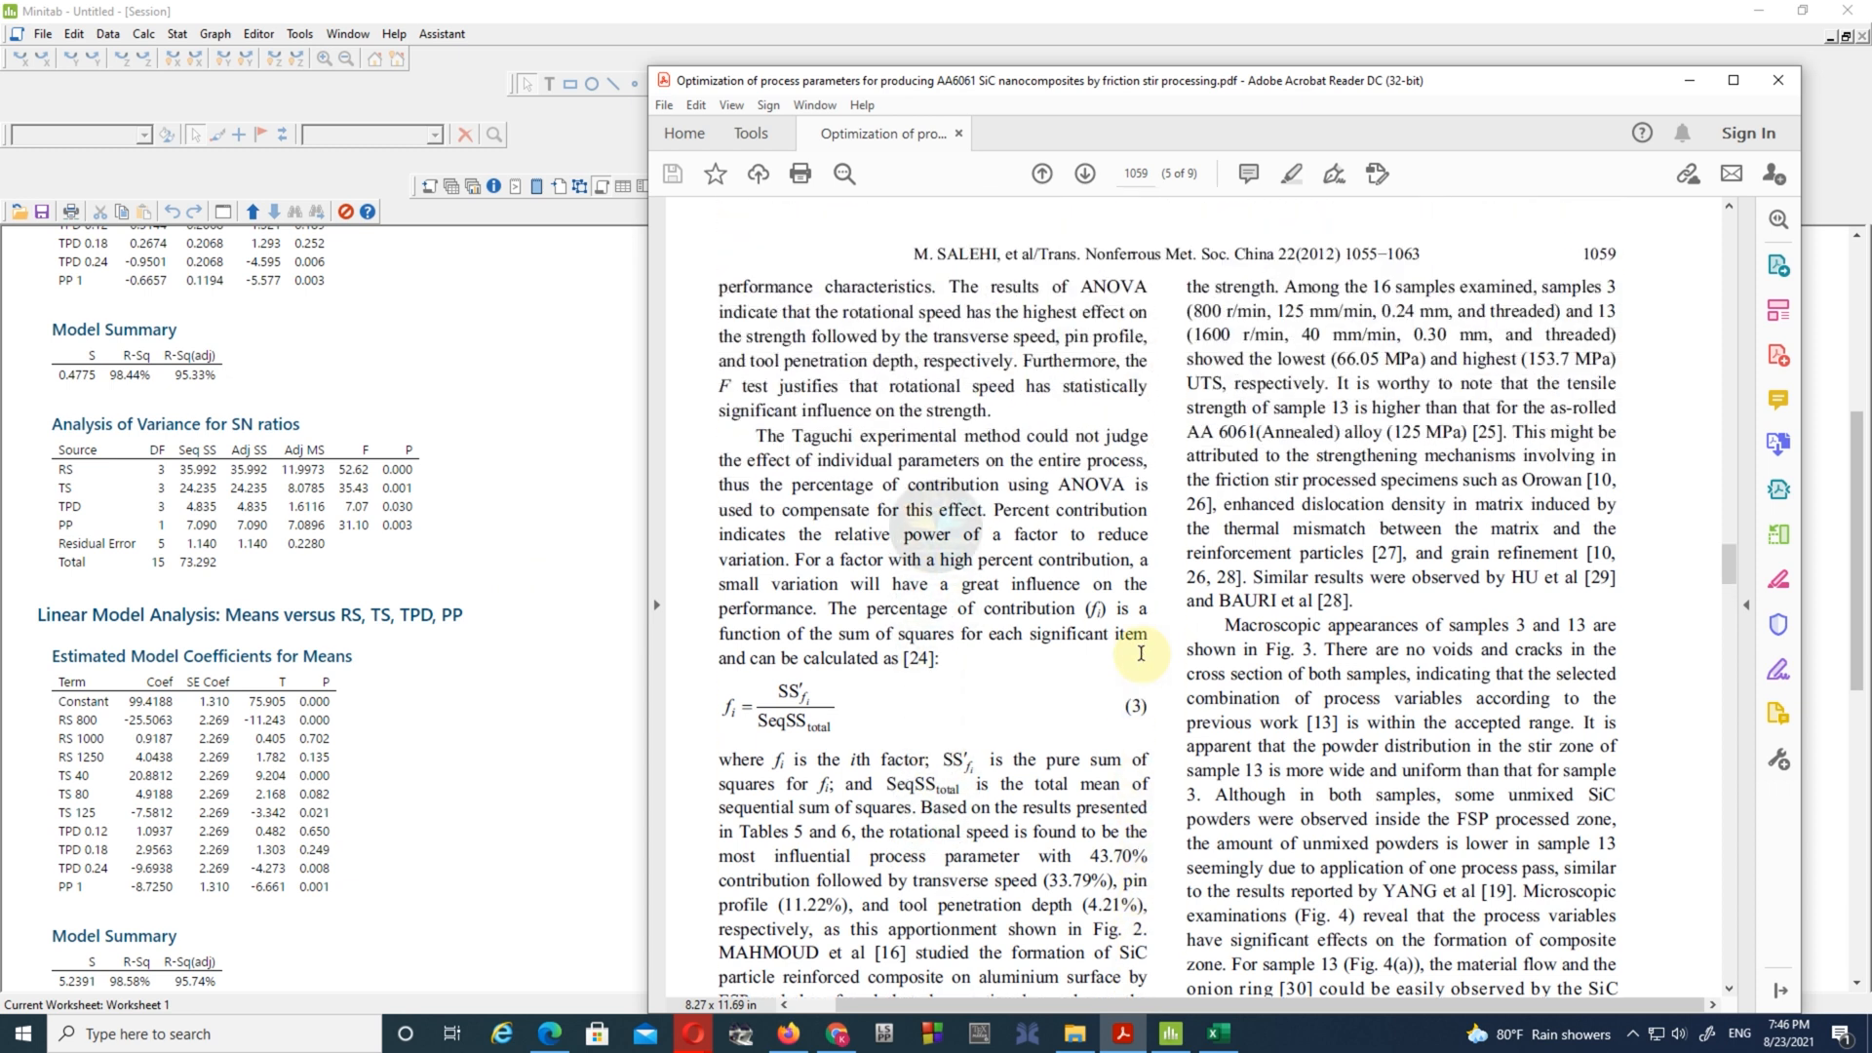
scroll(1141, 652, up, 6)
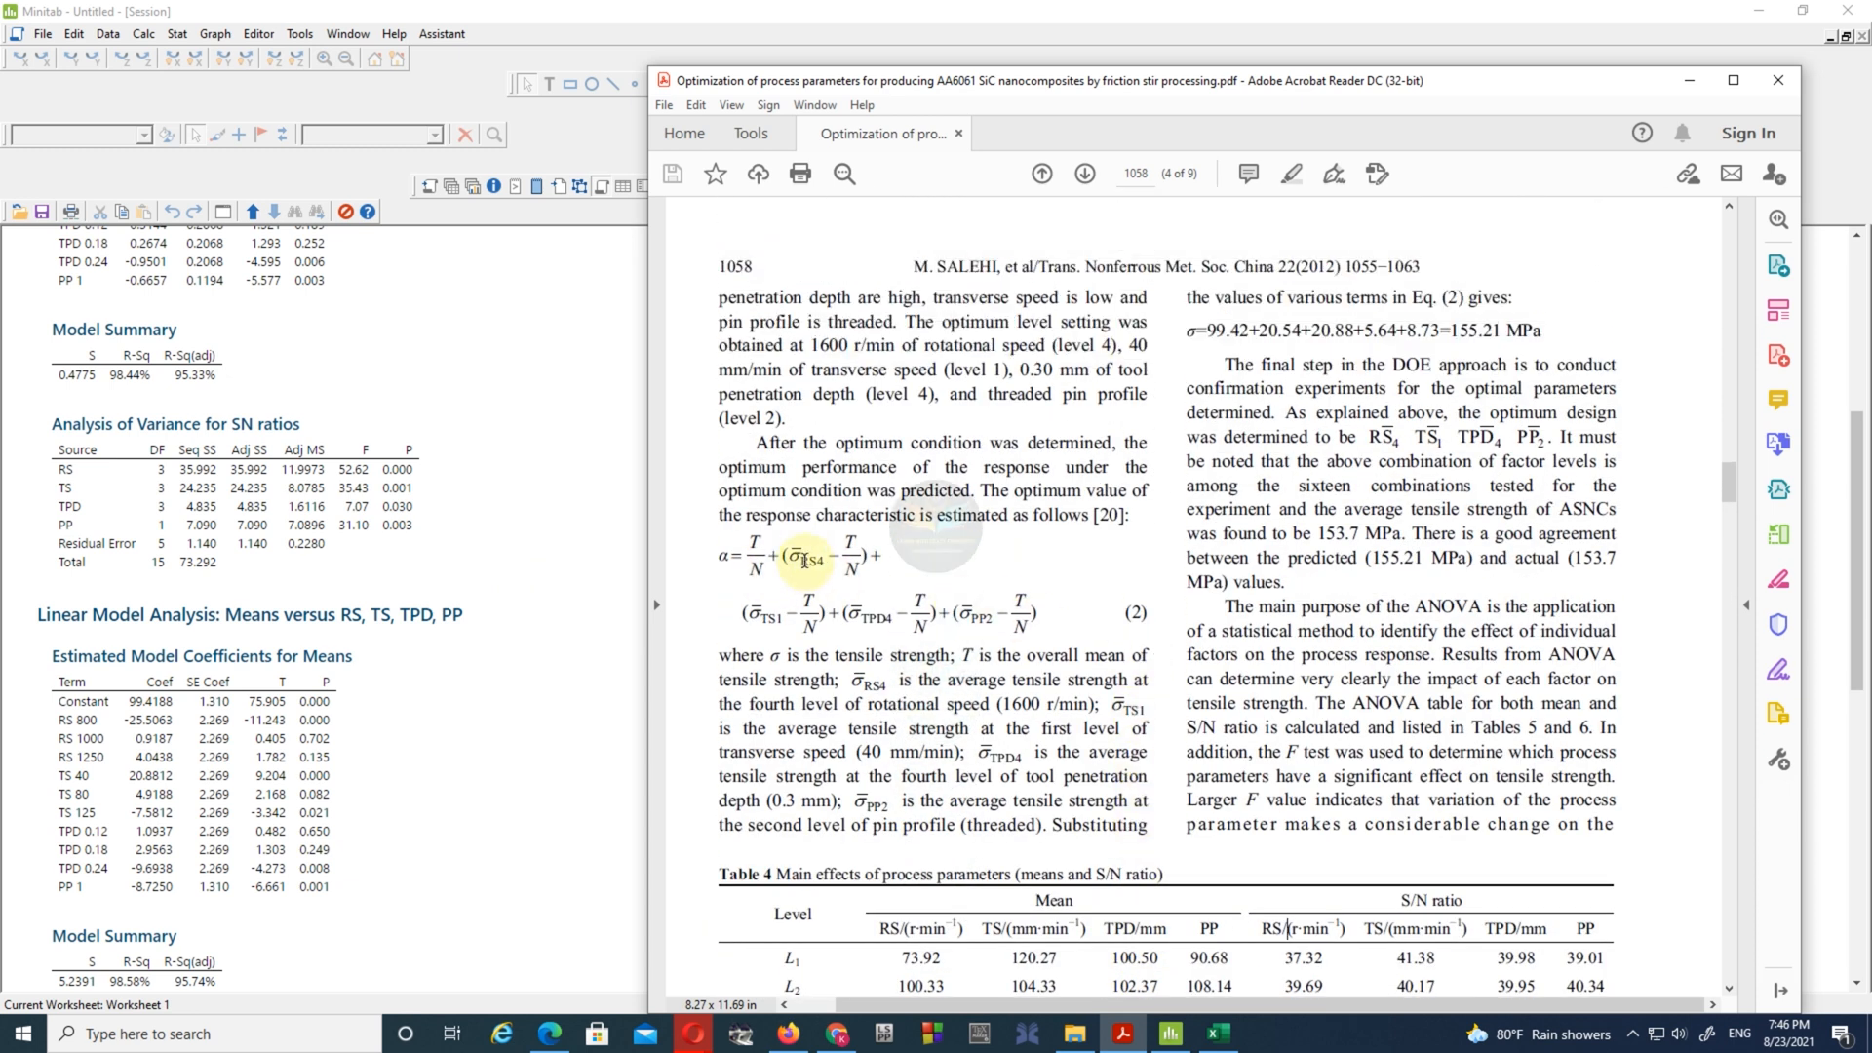
- Match the terms of the paper's optimum response equation, Eq. (2), and its substituted calculation to the response tables in the session output
scroll(429, 714, down, 12)
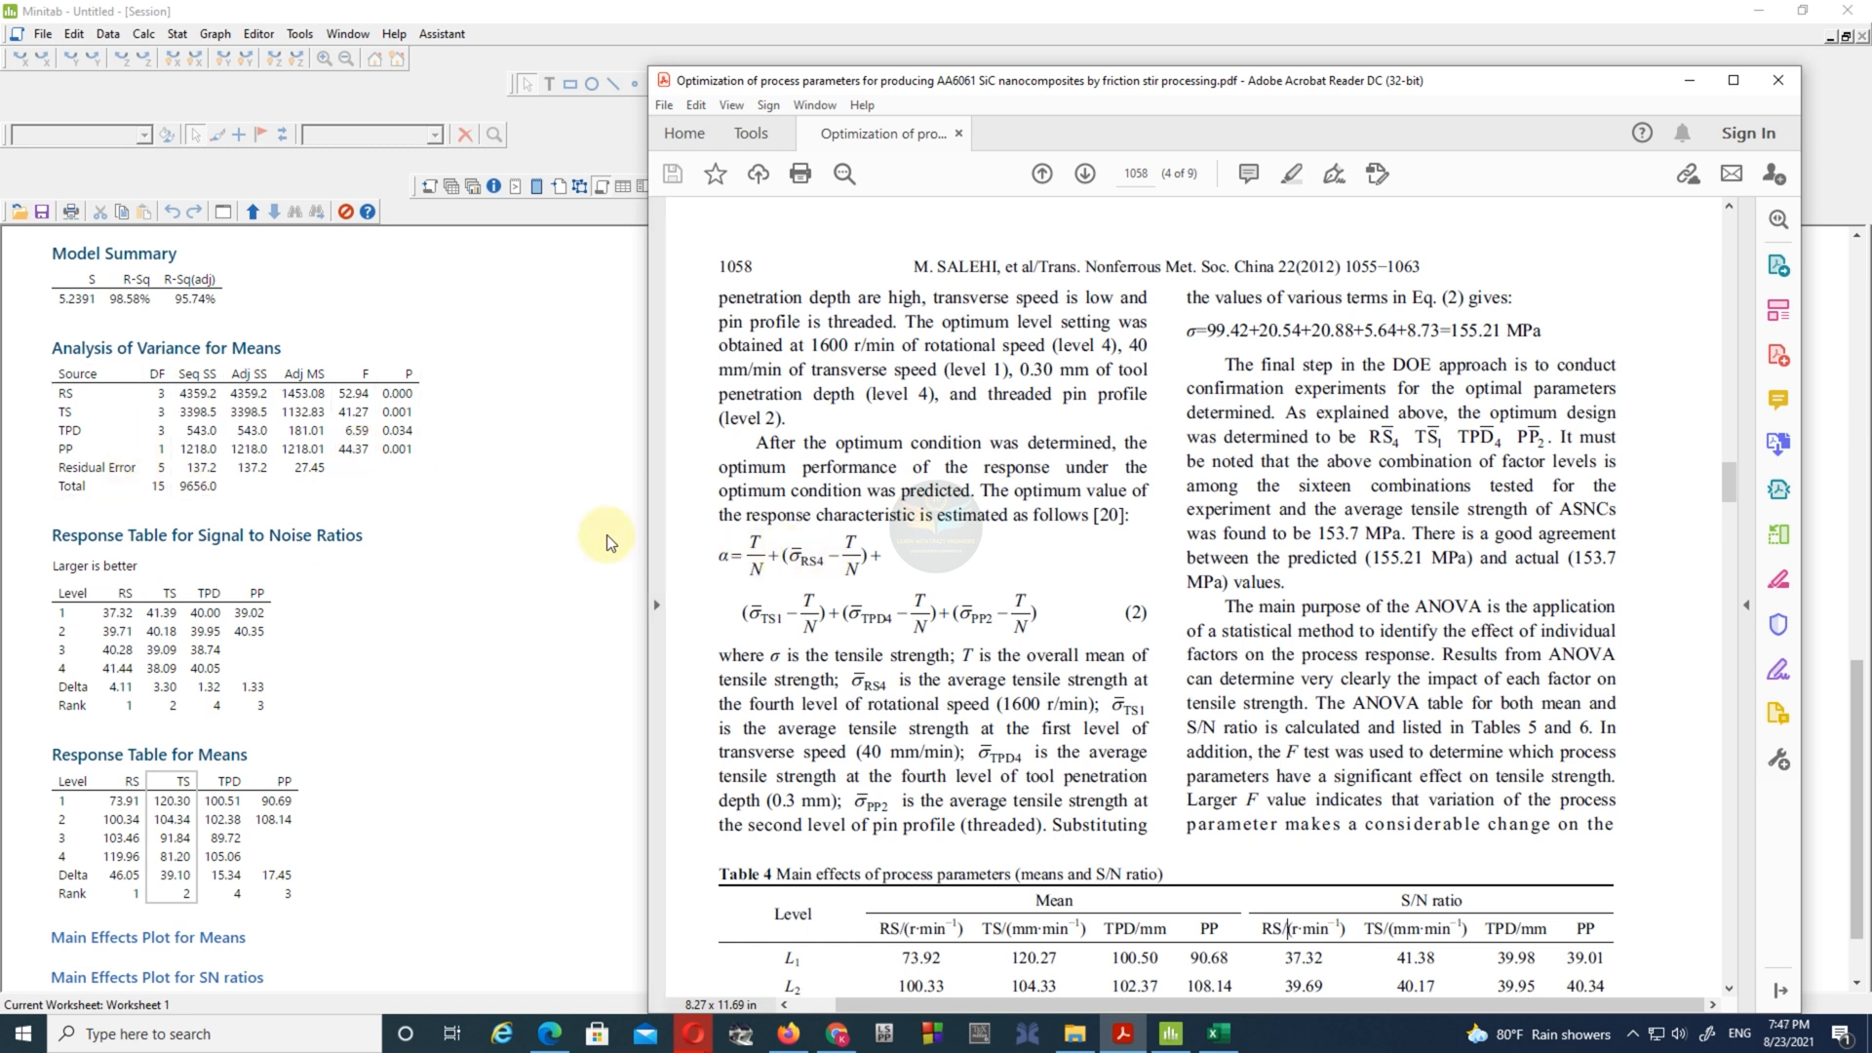
scroll(195, 469, up, 3)
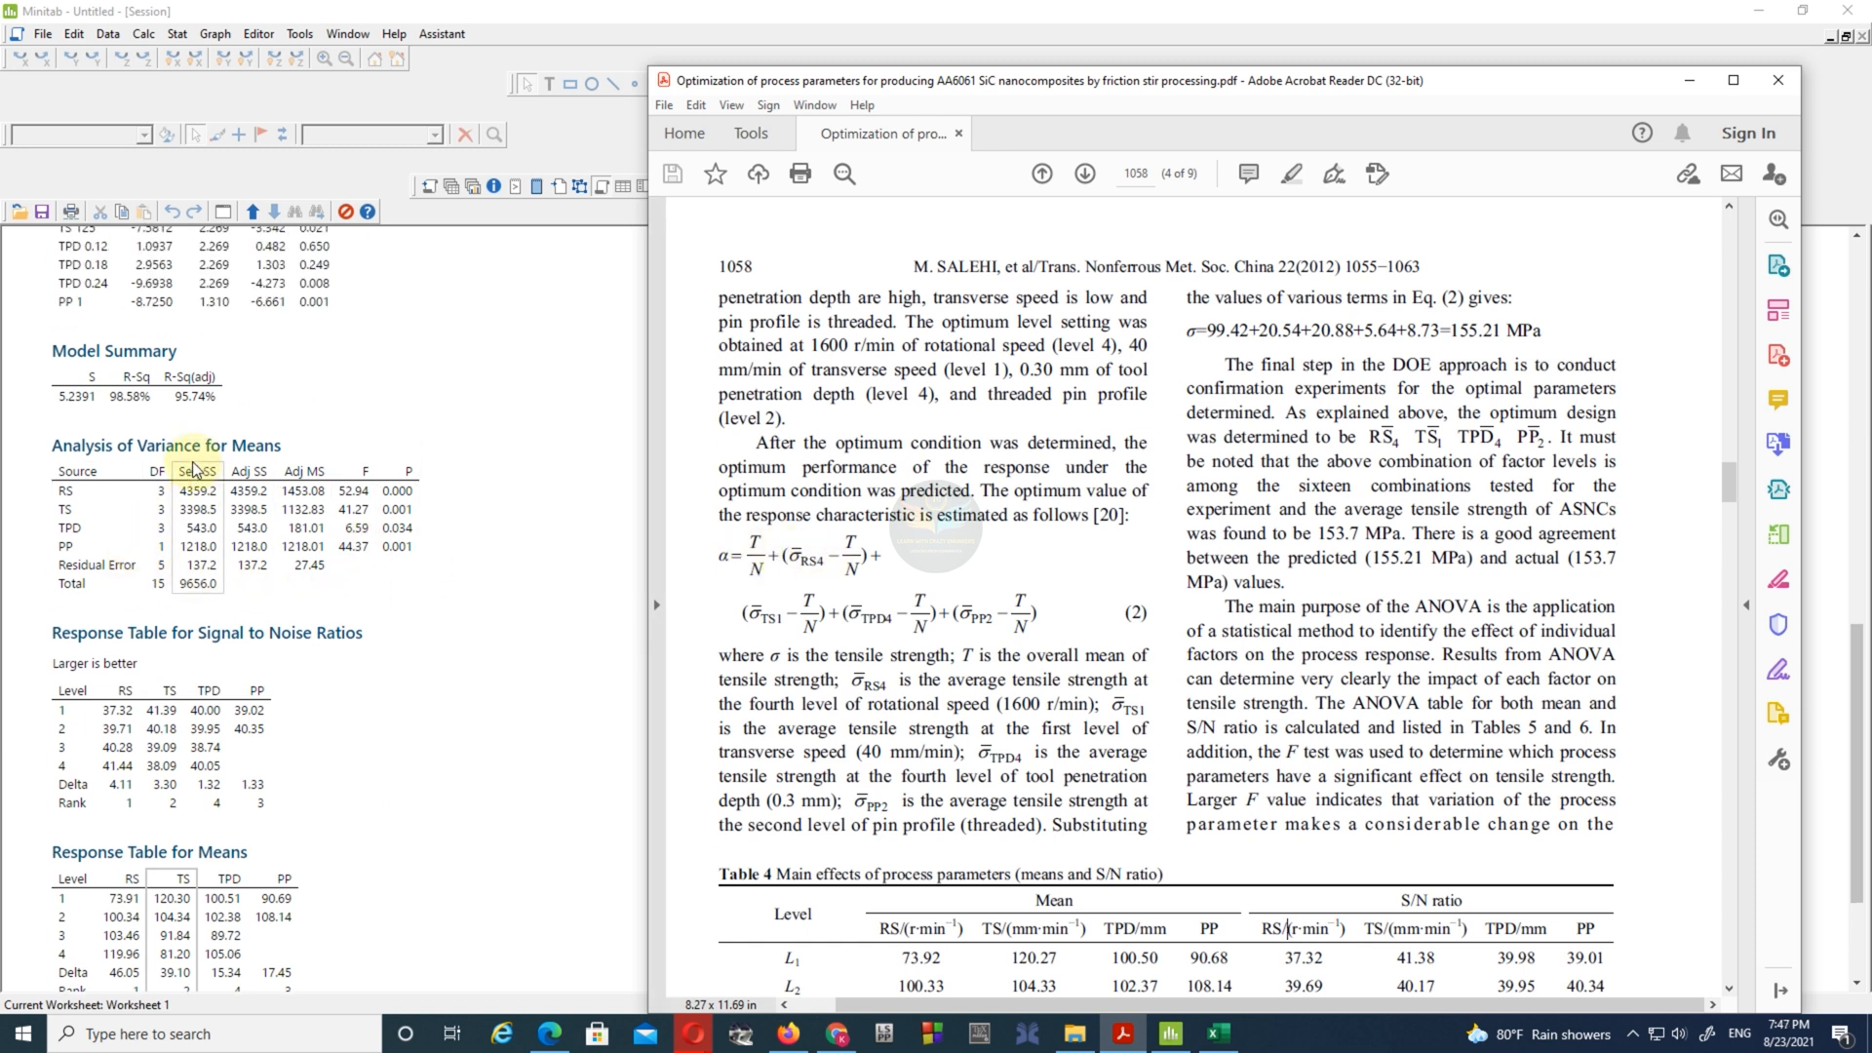
scroll(198, 502, down, 6)
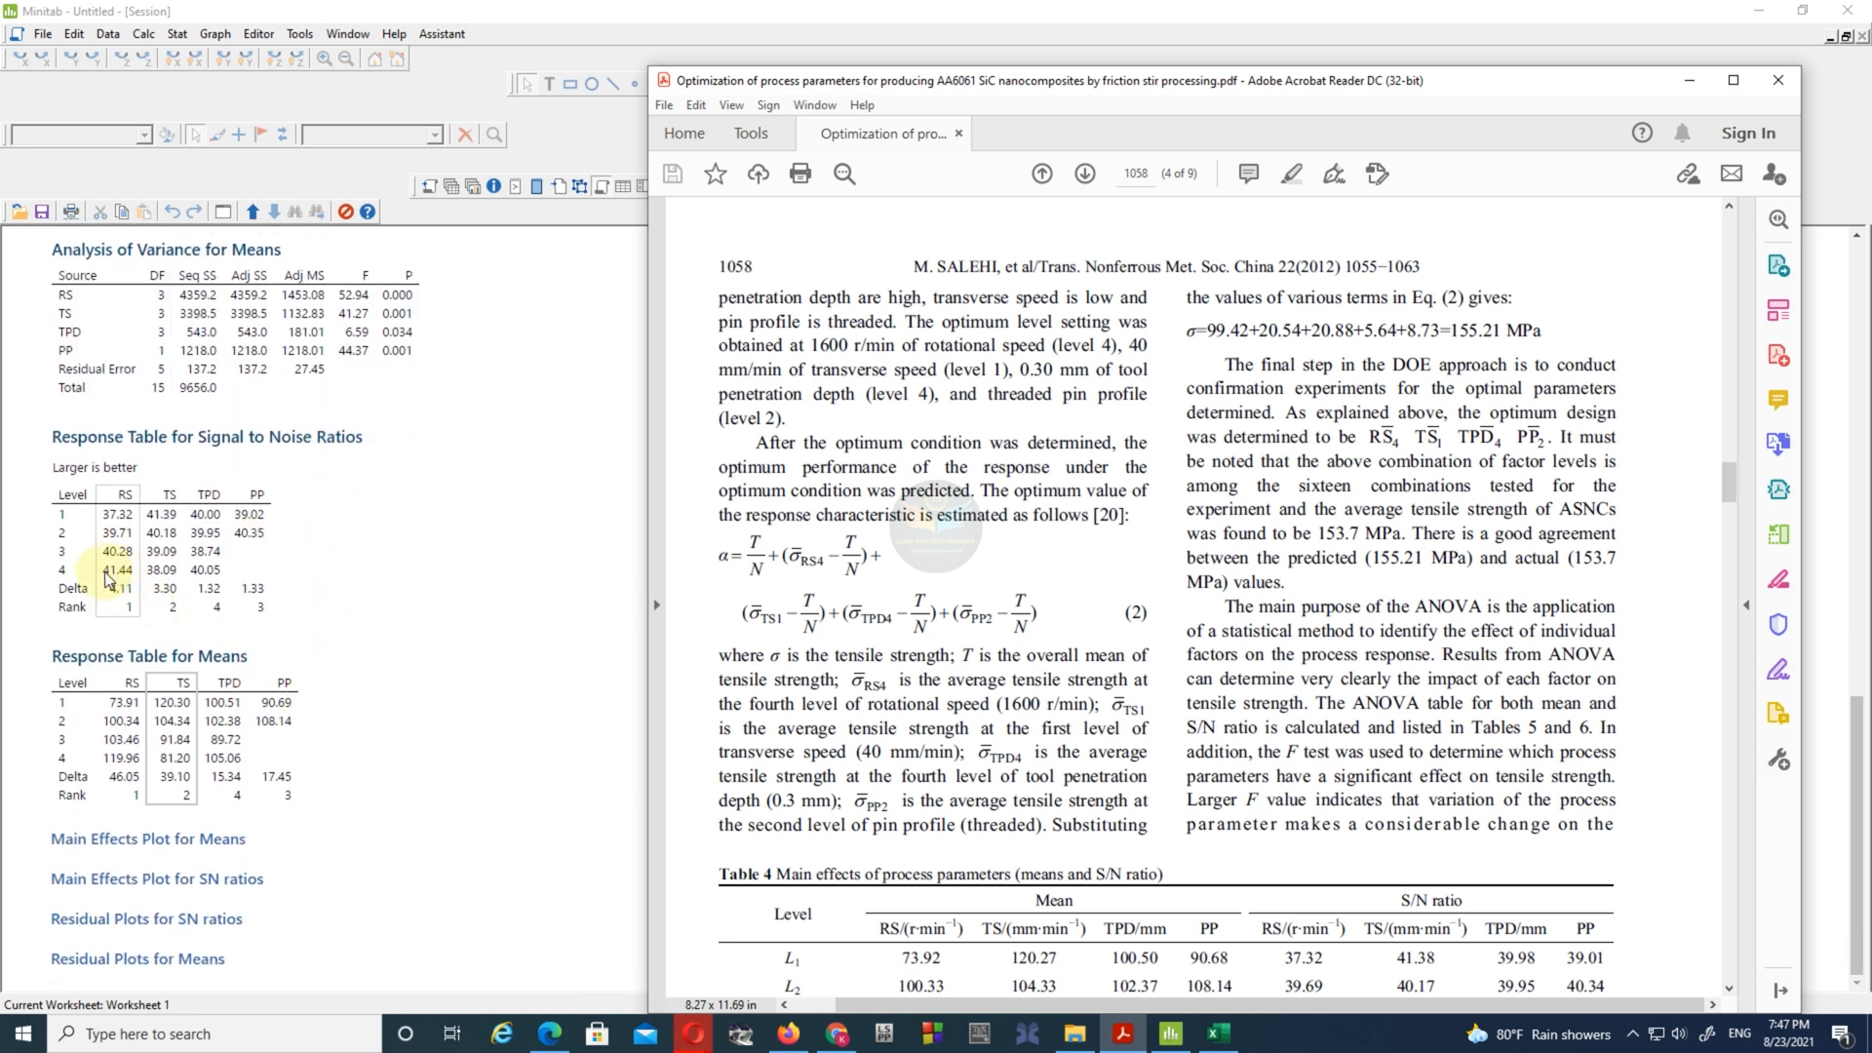
double_click(824, 563)
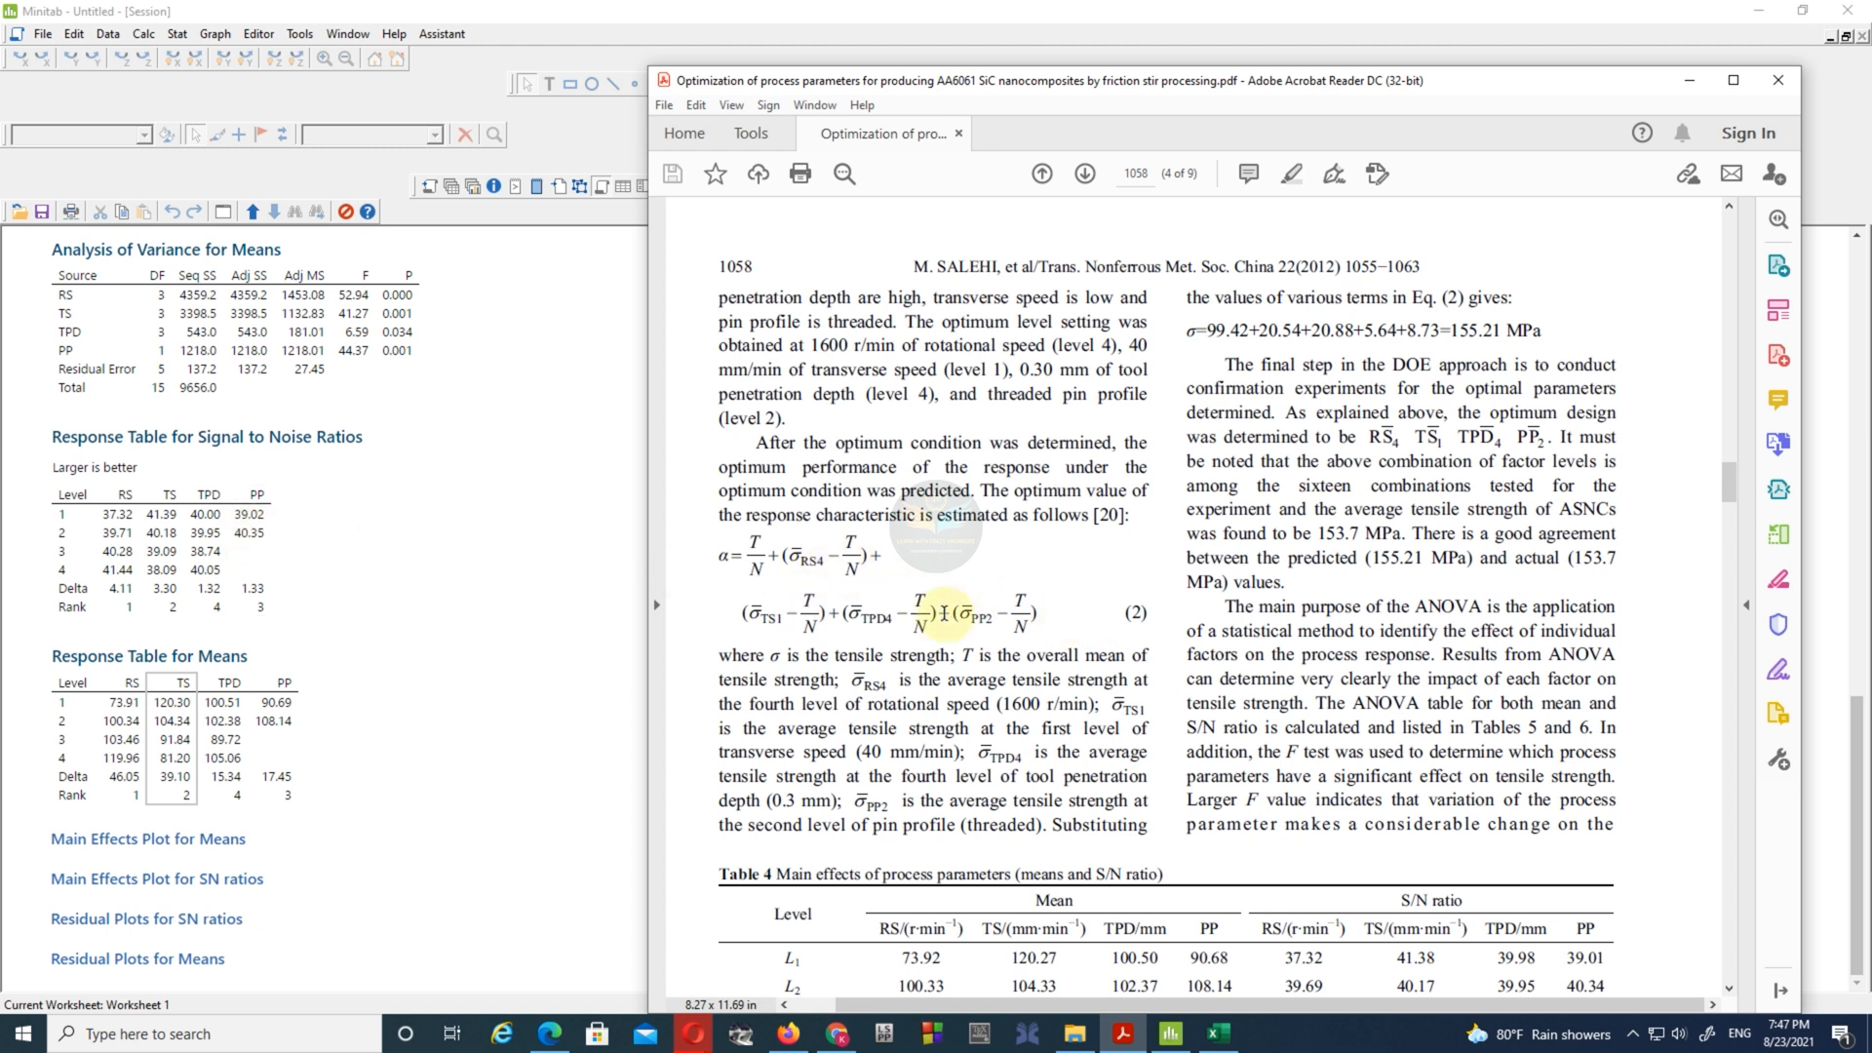
drag(1206, 330, 1550, 335)
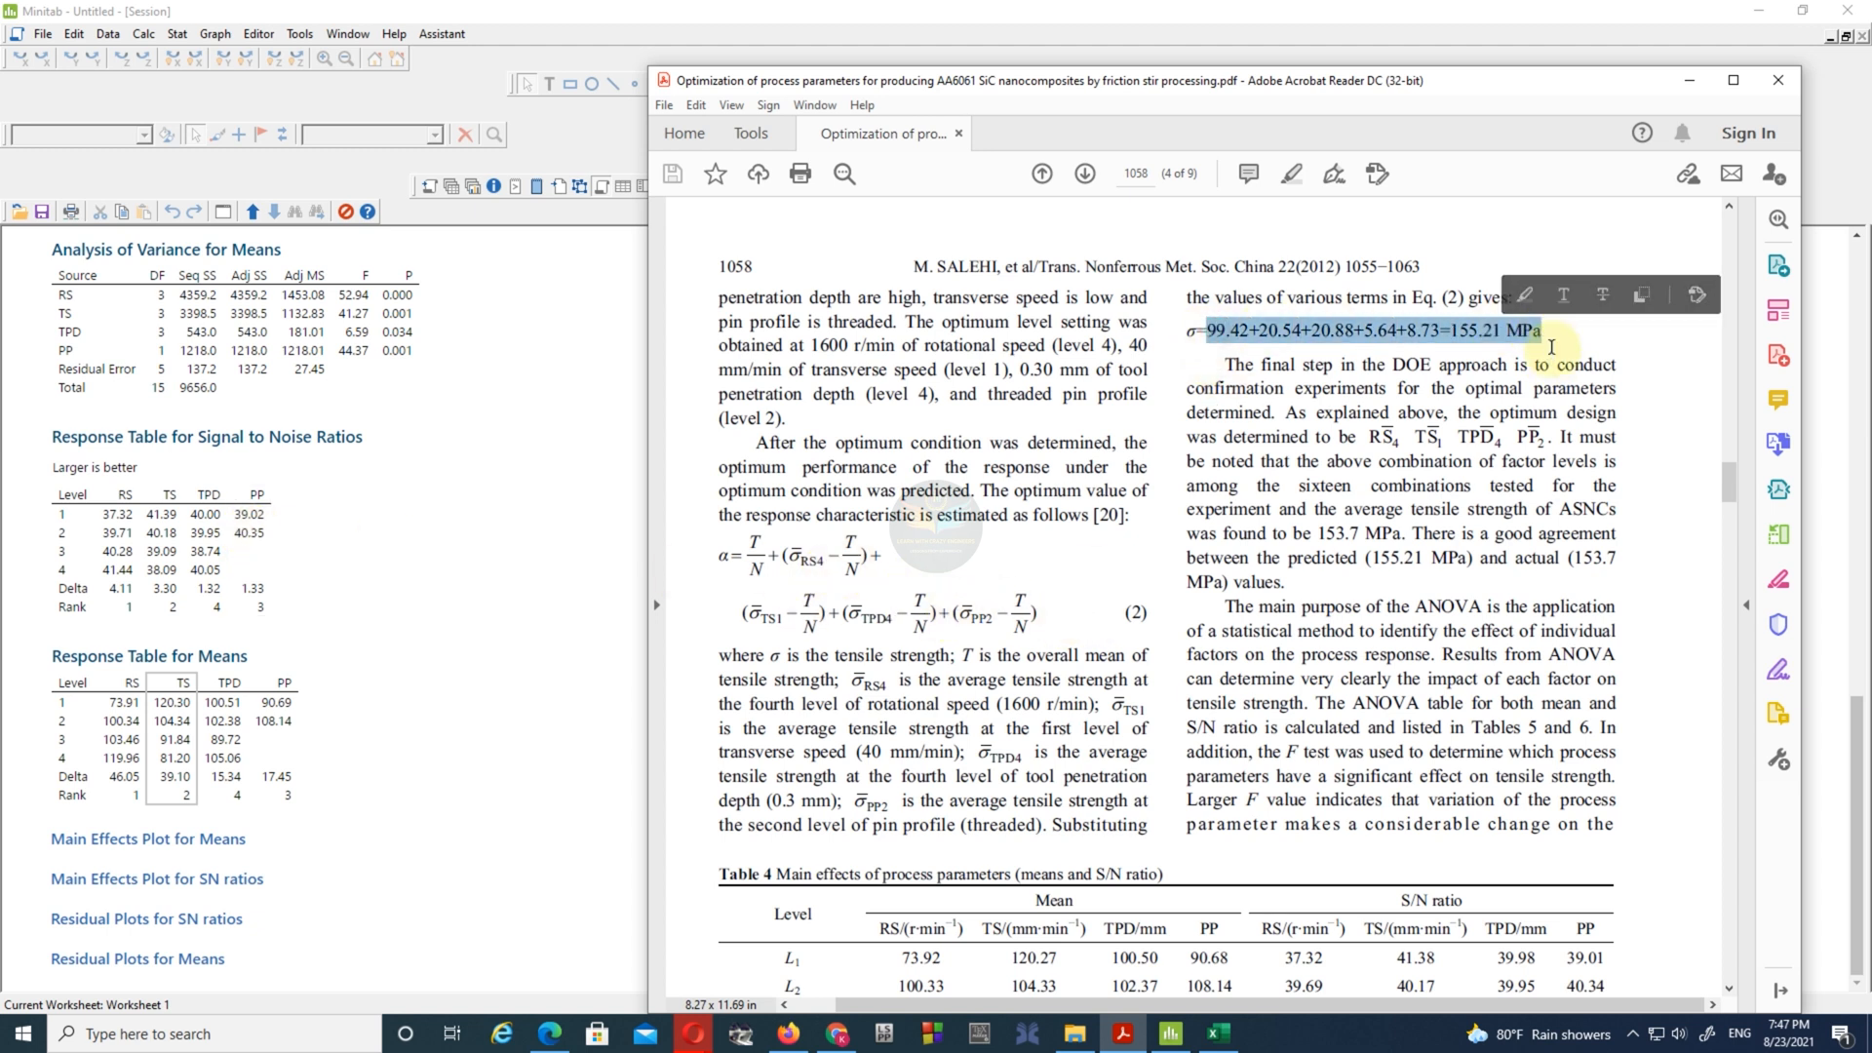
click(1551, 337)
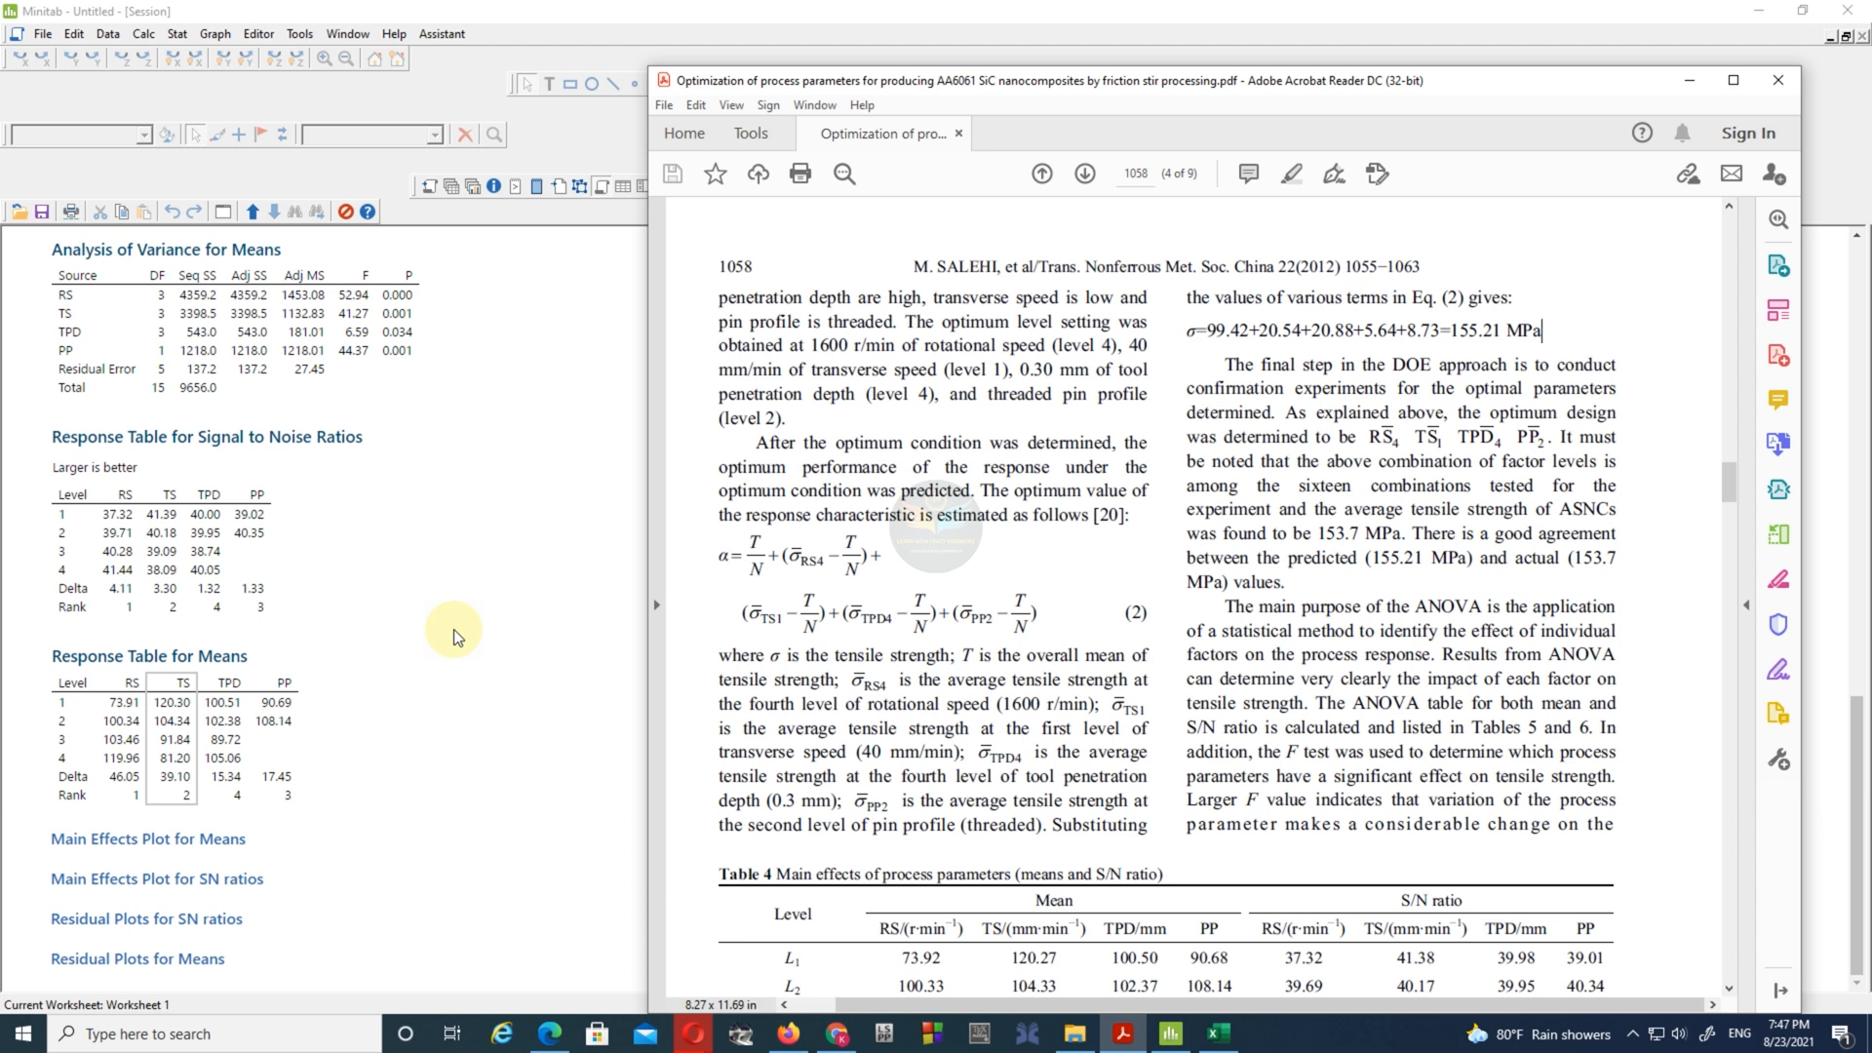
- Review the full session output from the design summary to the response tables and reread Eq. (2) in the paper
click(453, 628)
scroll(659, 618, up, 10)
scroll(659, 618, up, 3)
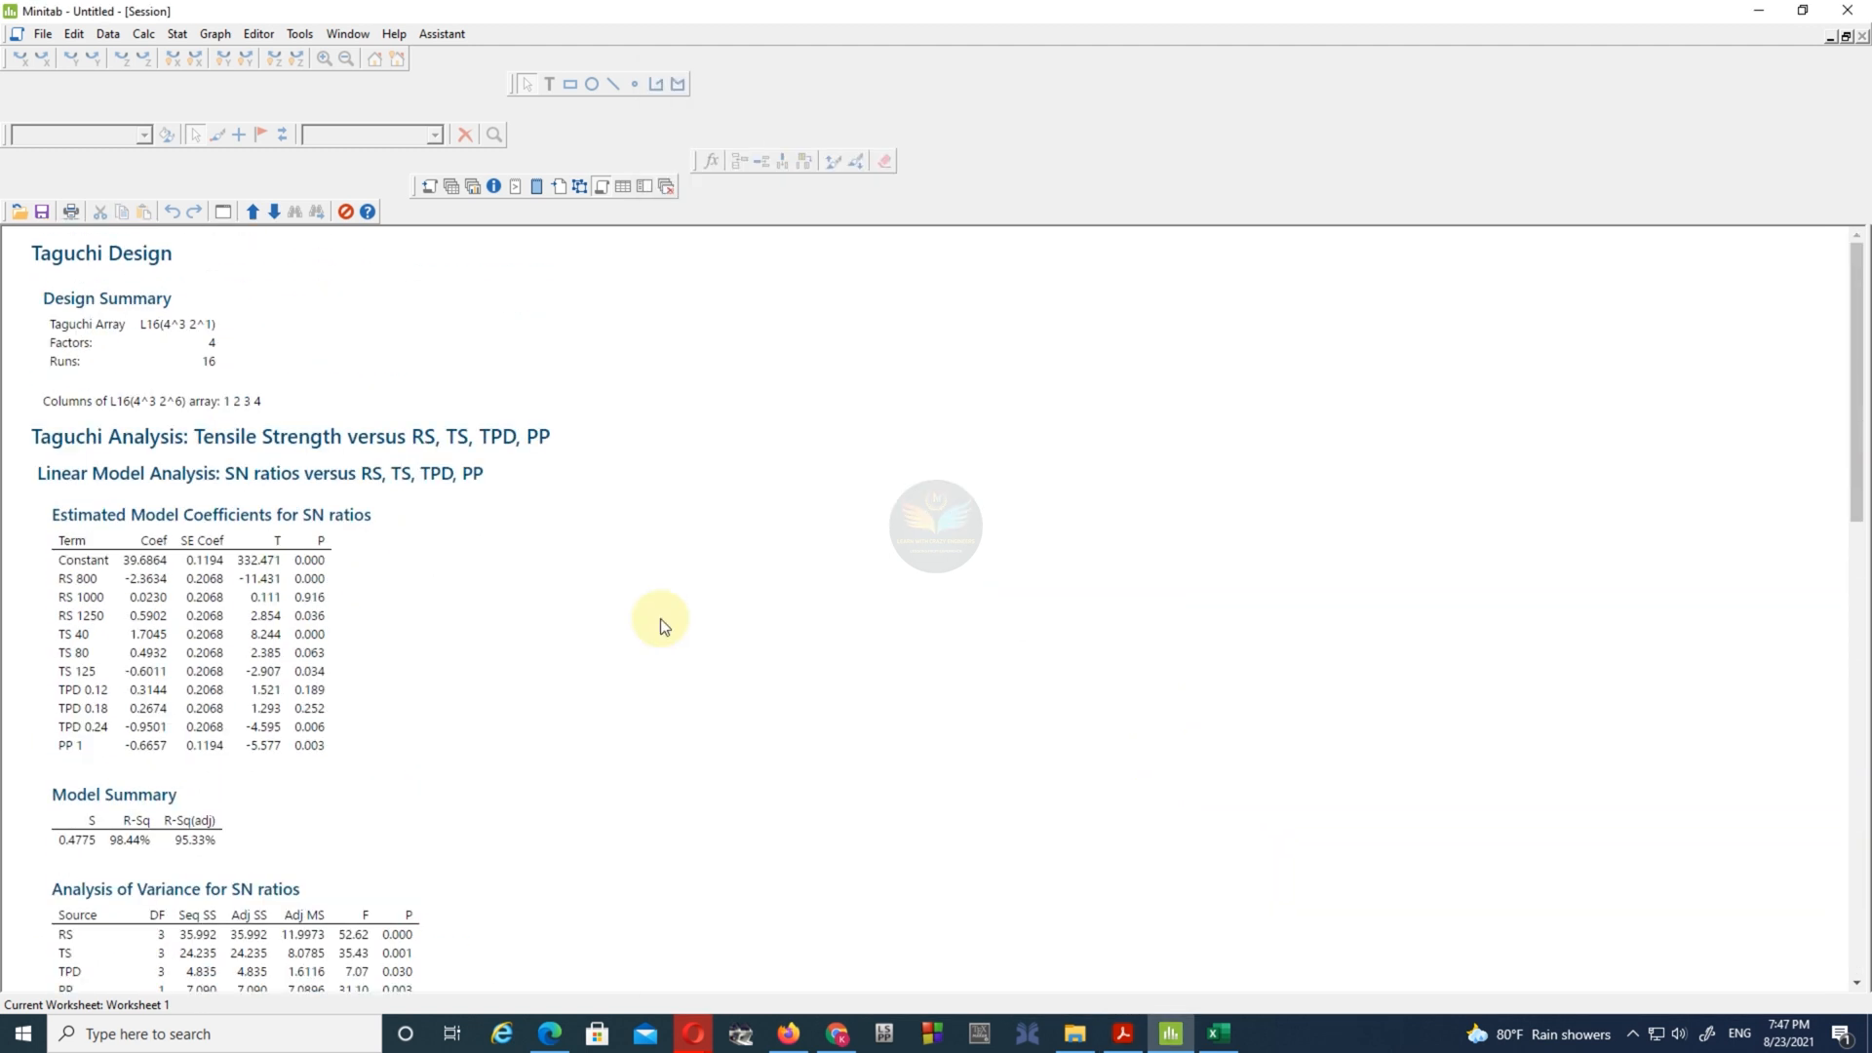
scroll(659, 618, down, 20)
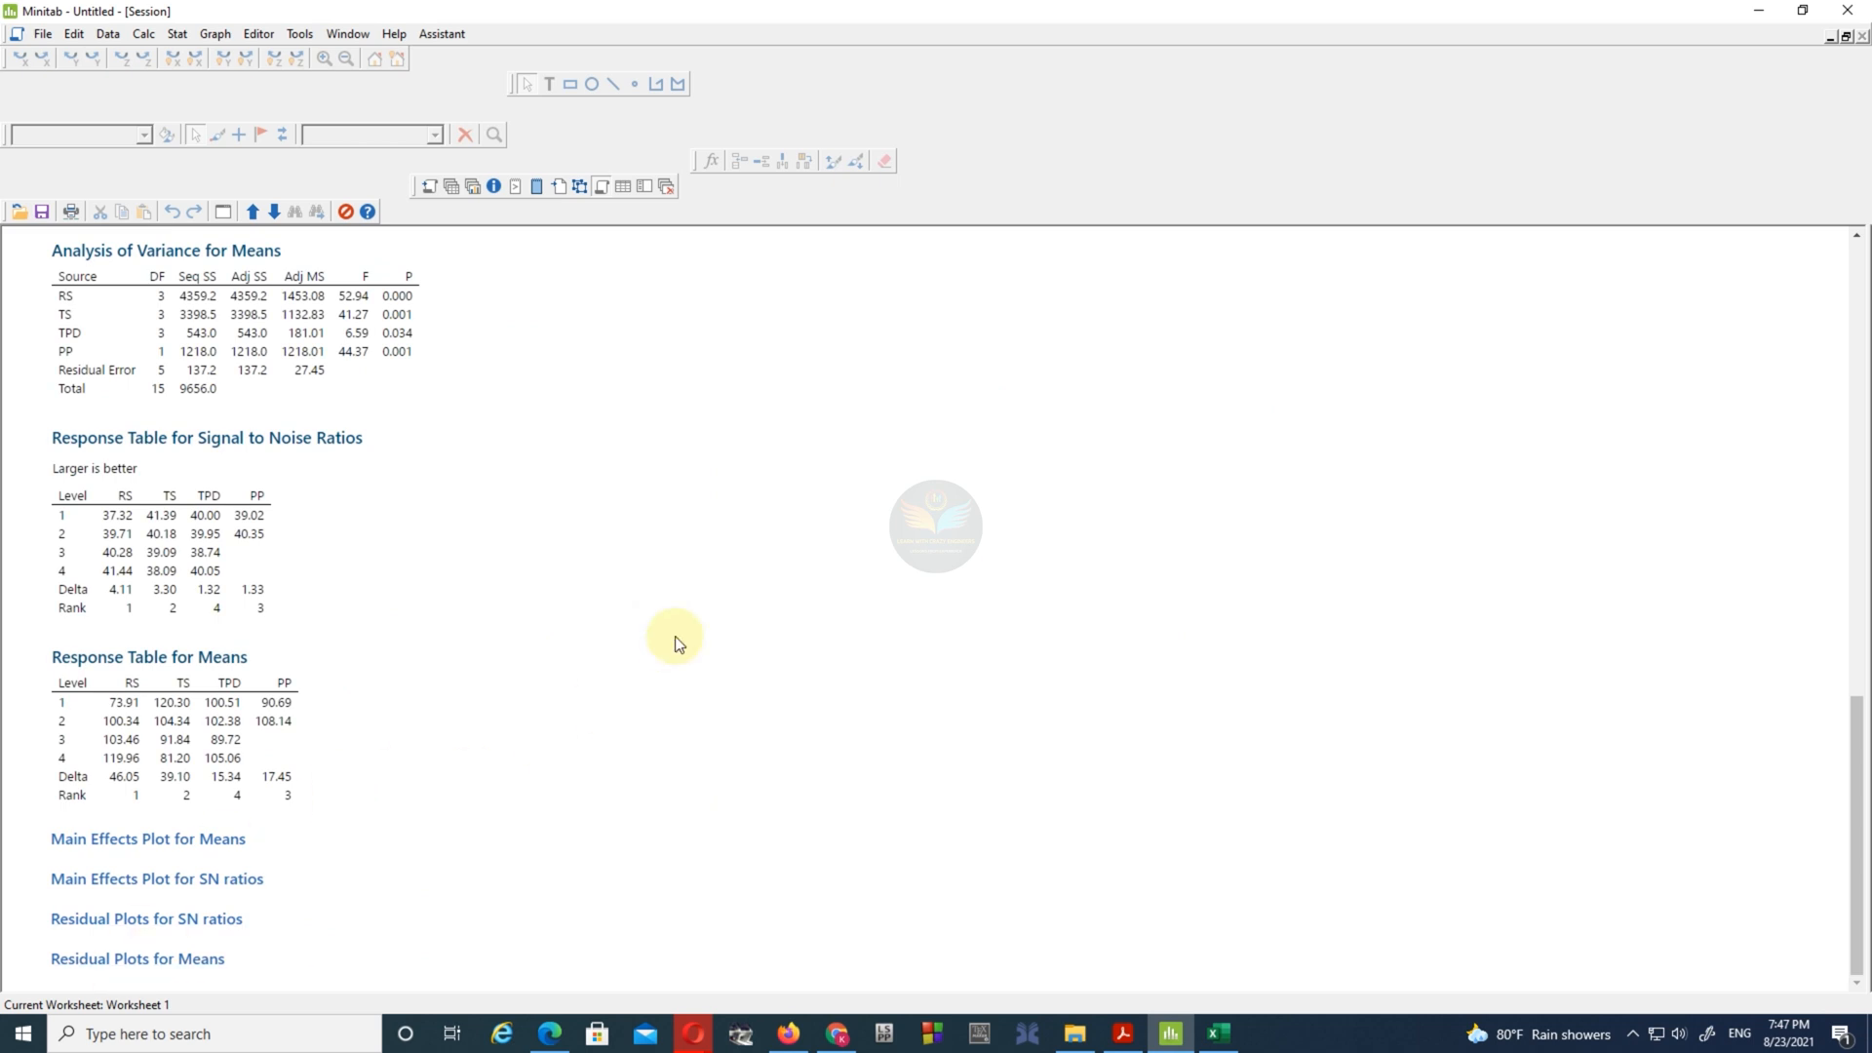
scroll(675, 635, up, 10)
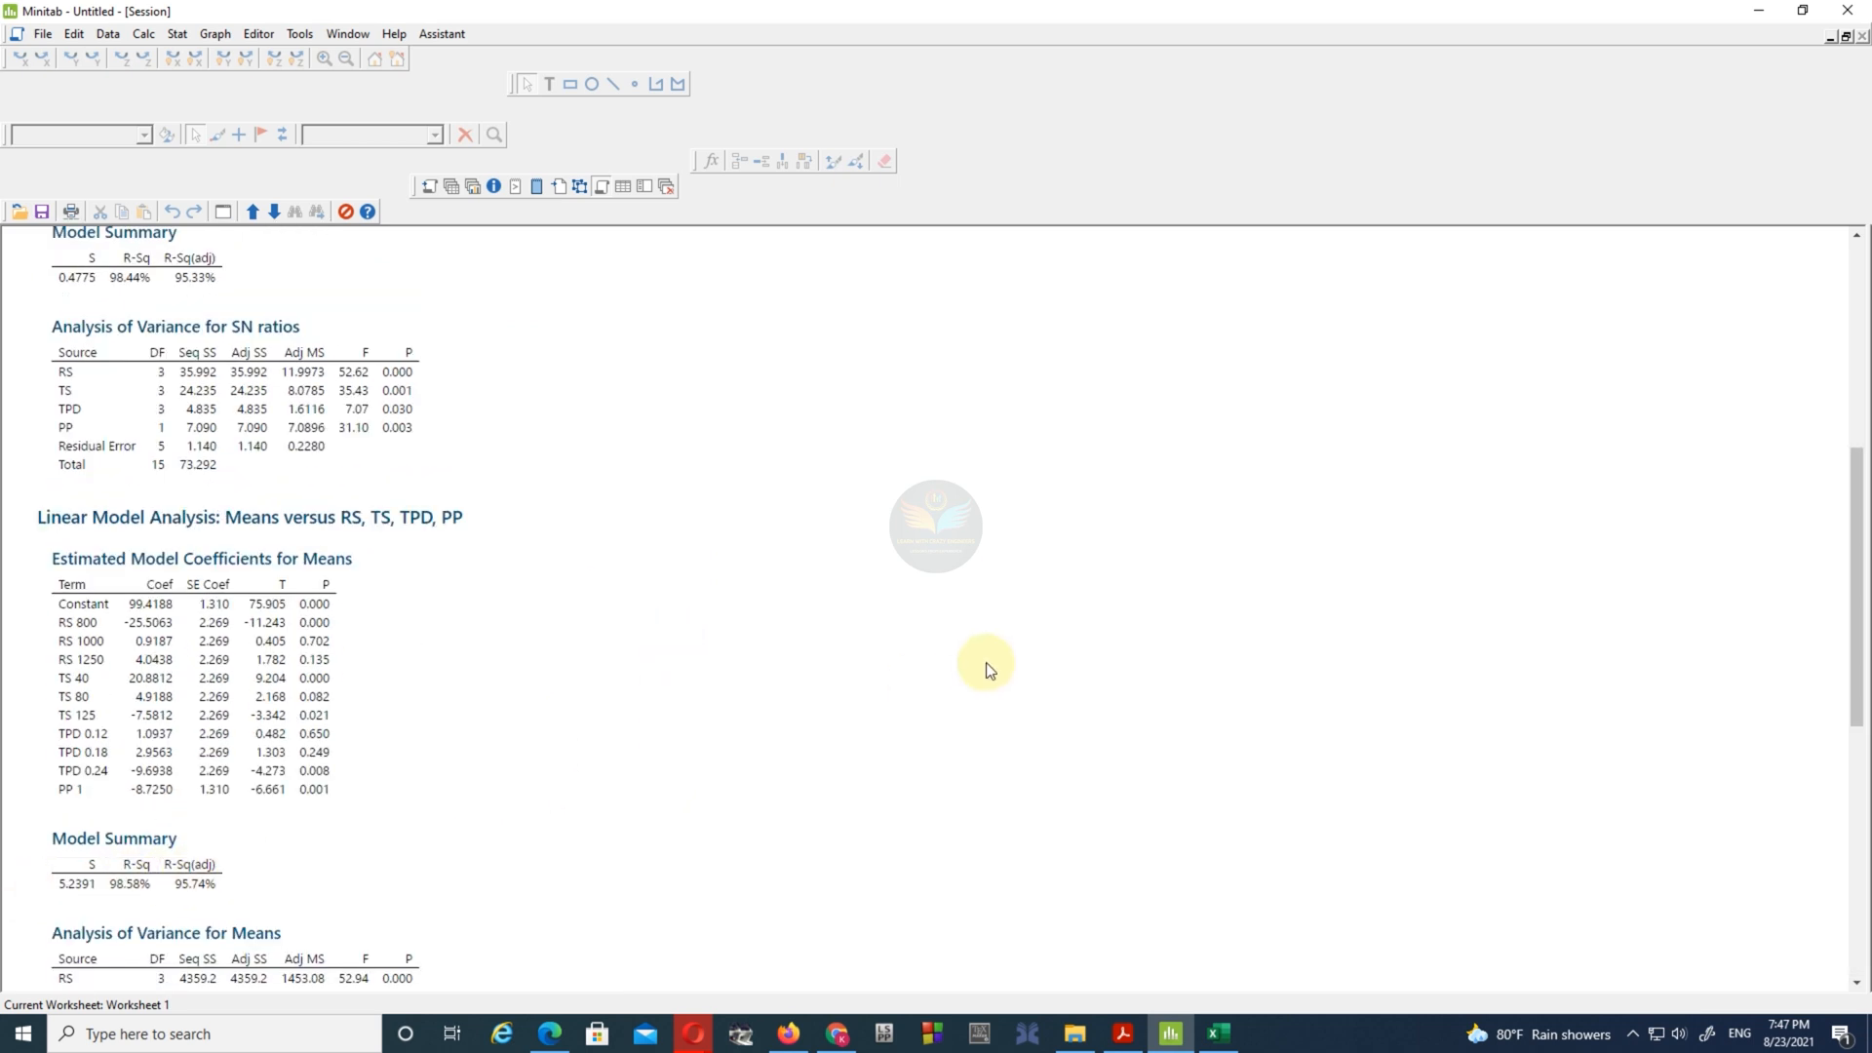
scroll(986, 664, up, 5)
click(1833, 39)
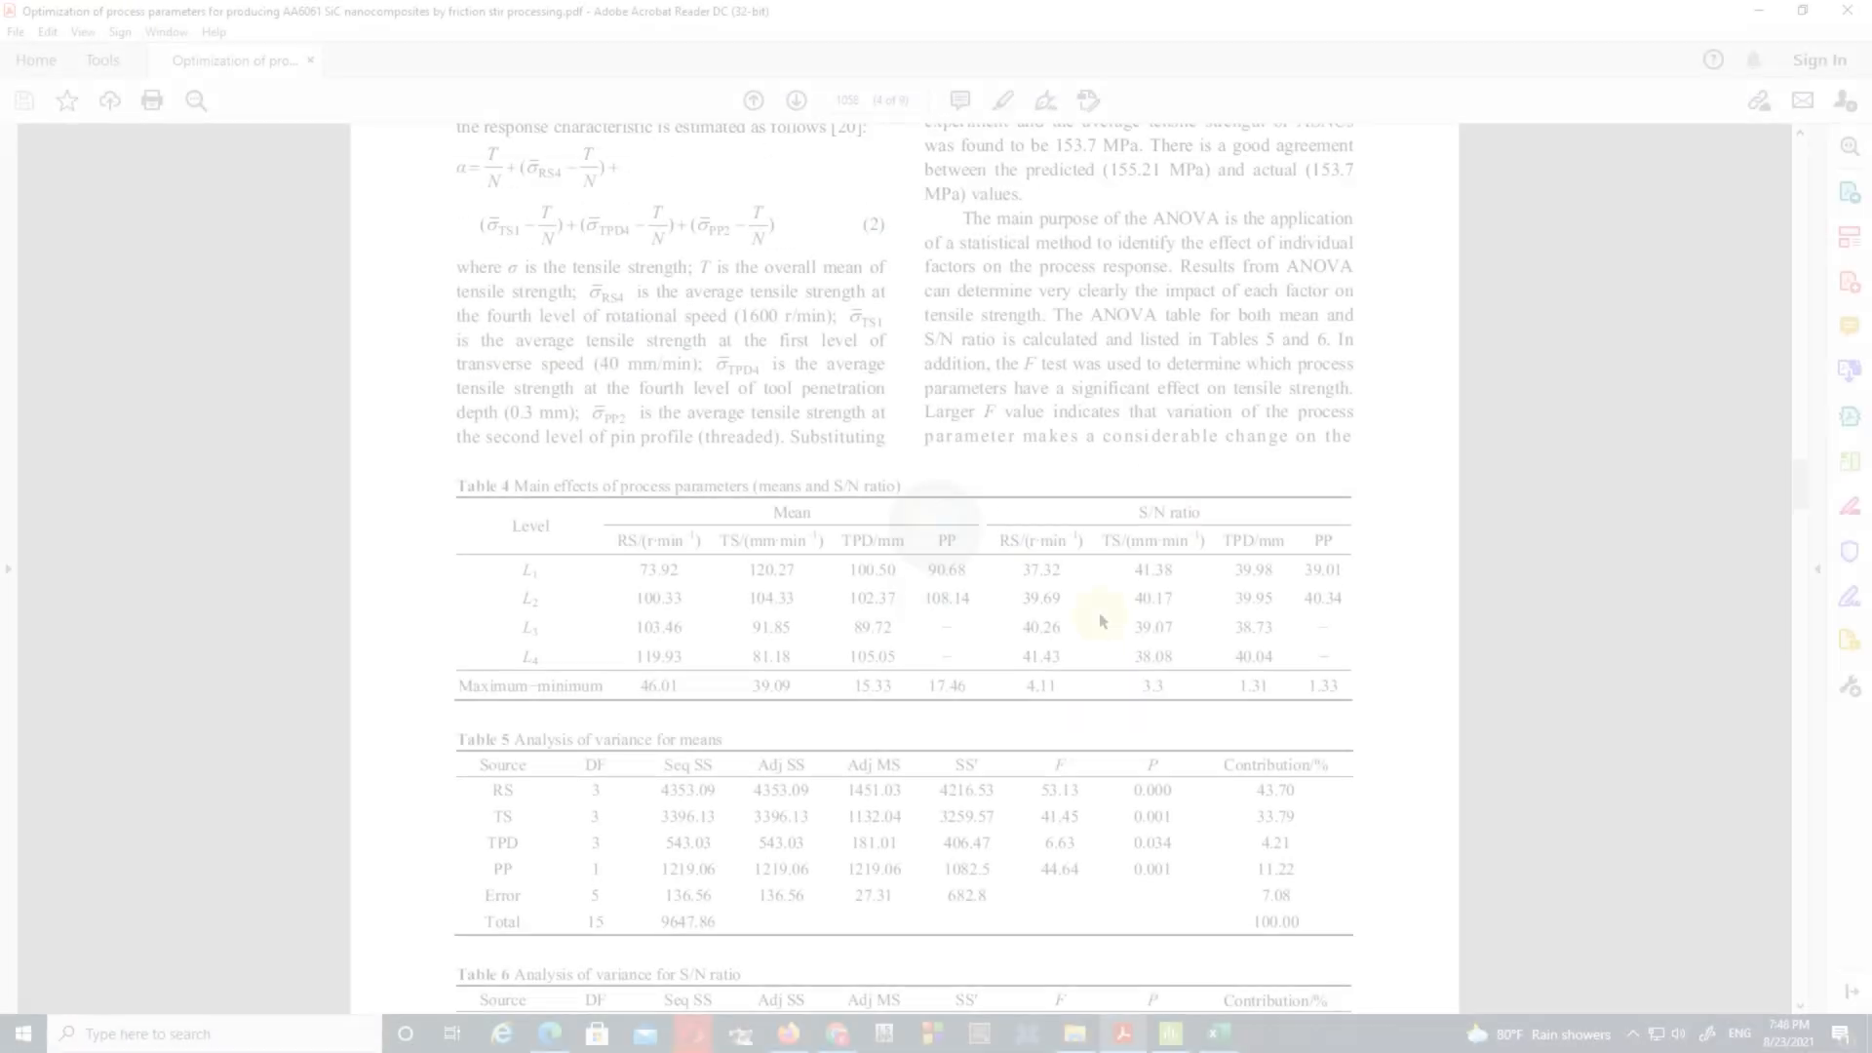
scroll(531, 521, up, 5)
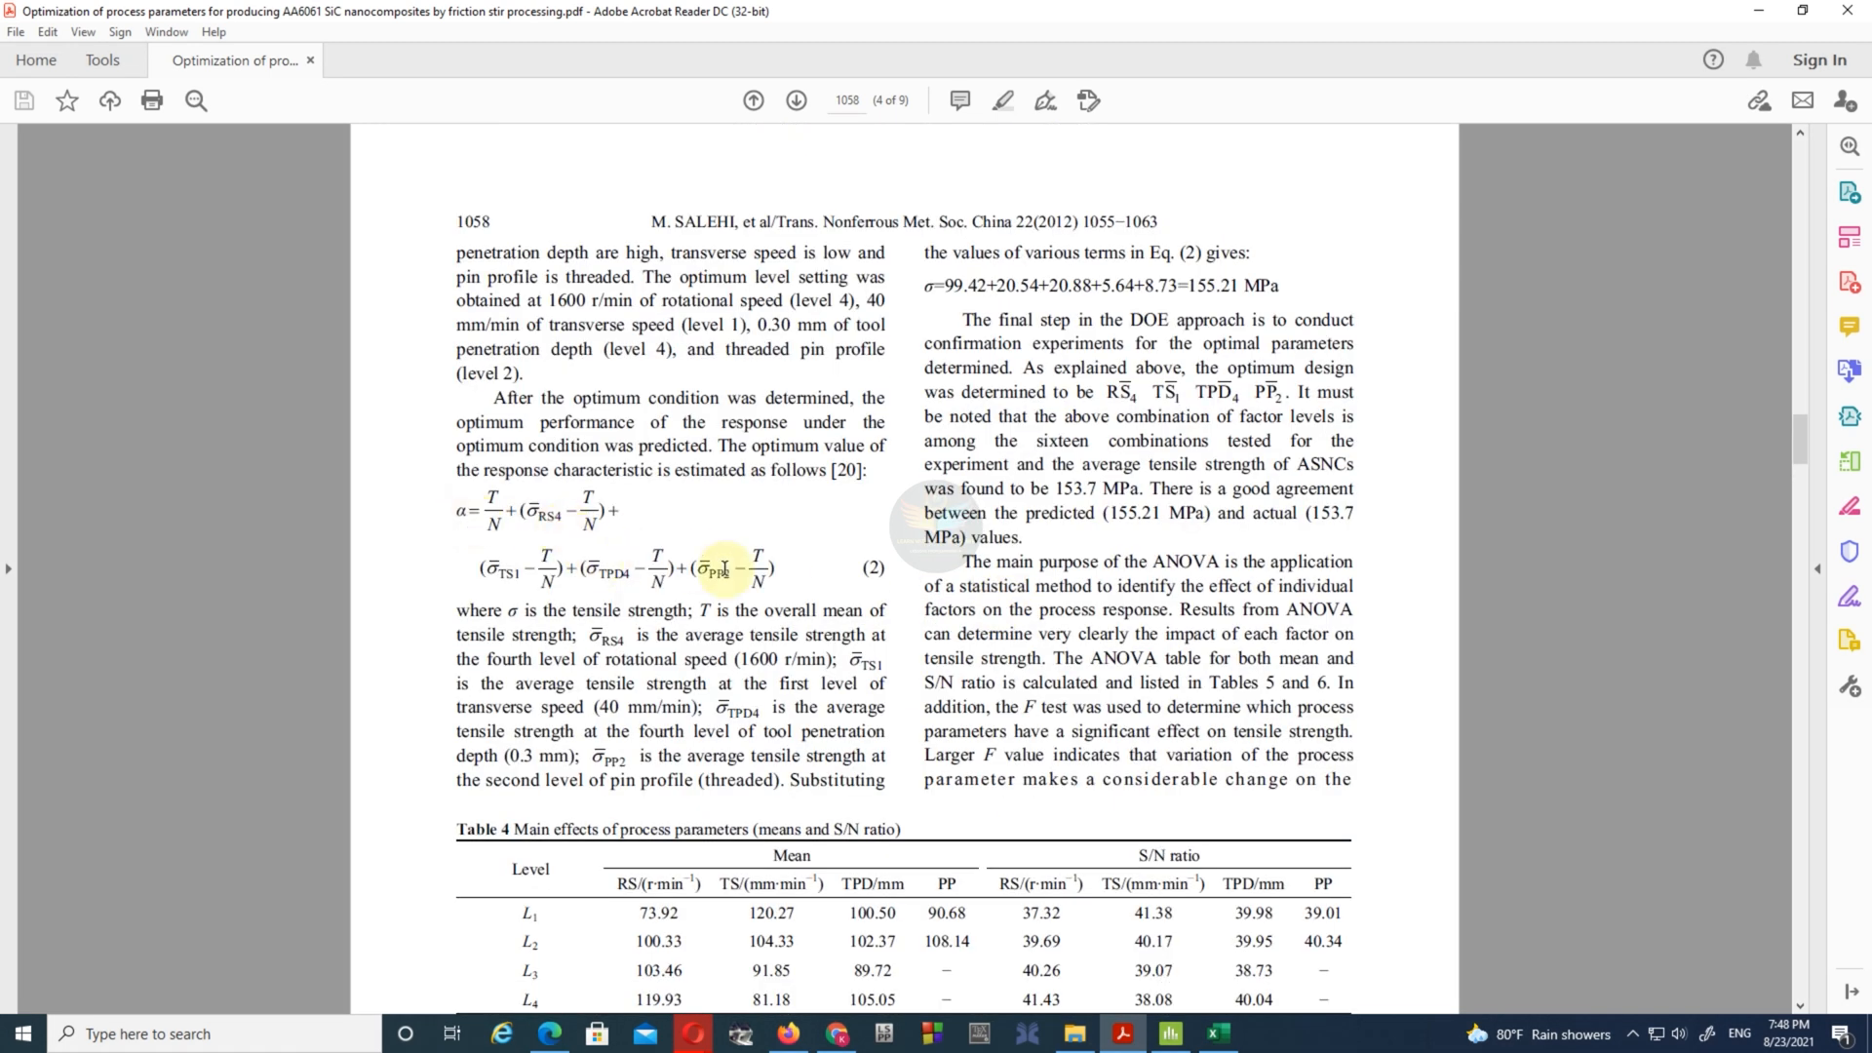
scroll(727, 567, up, 1)
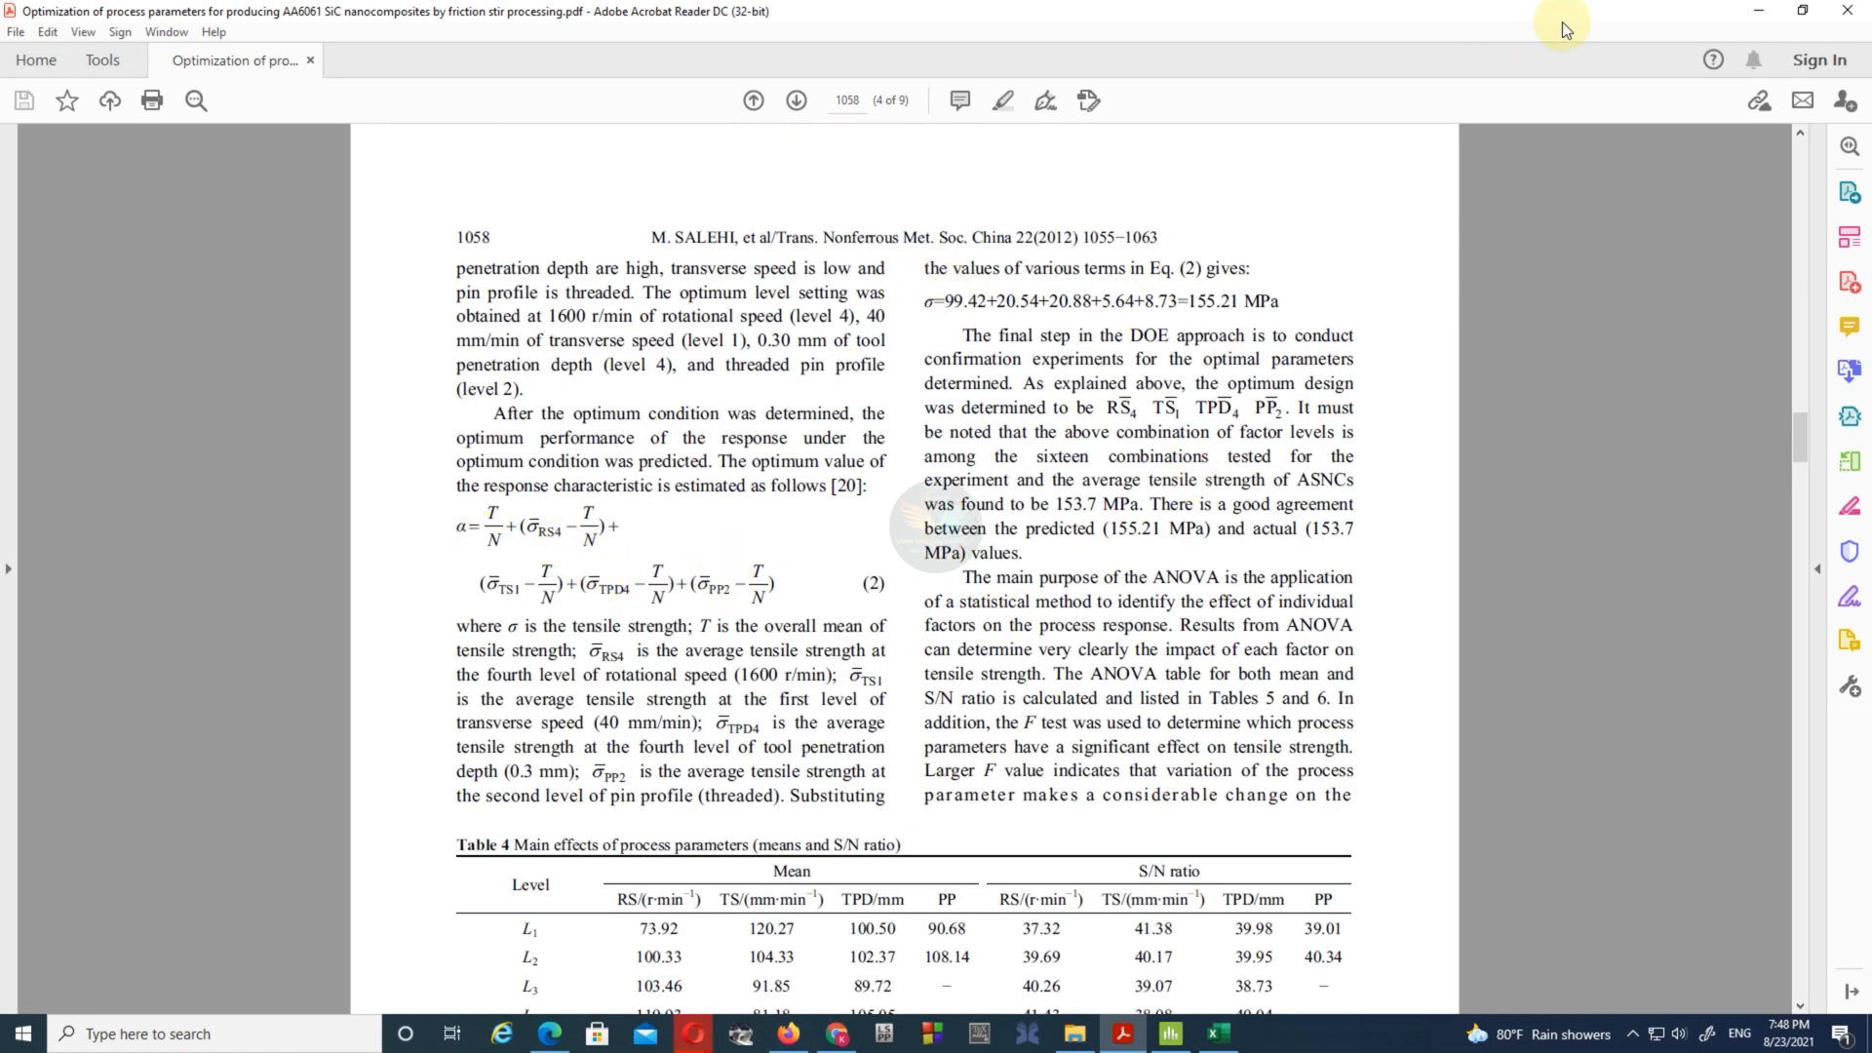
- Copy the RS, TS, TPD, PP and Tensile Strength values of all 16 runs from Worksheet 1
click(1755, 9)
double_click(411, 958)
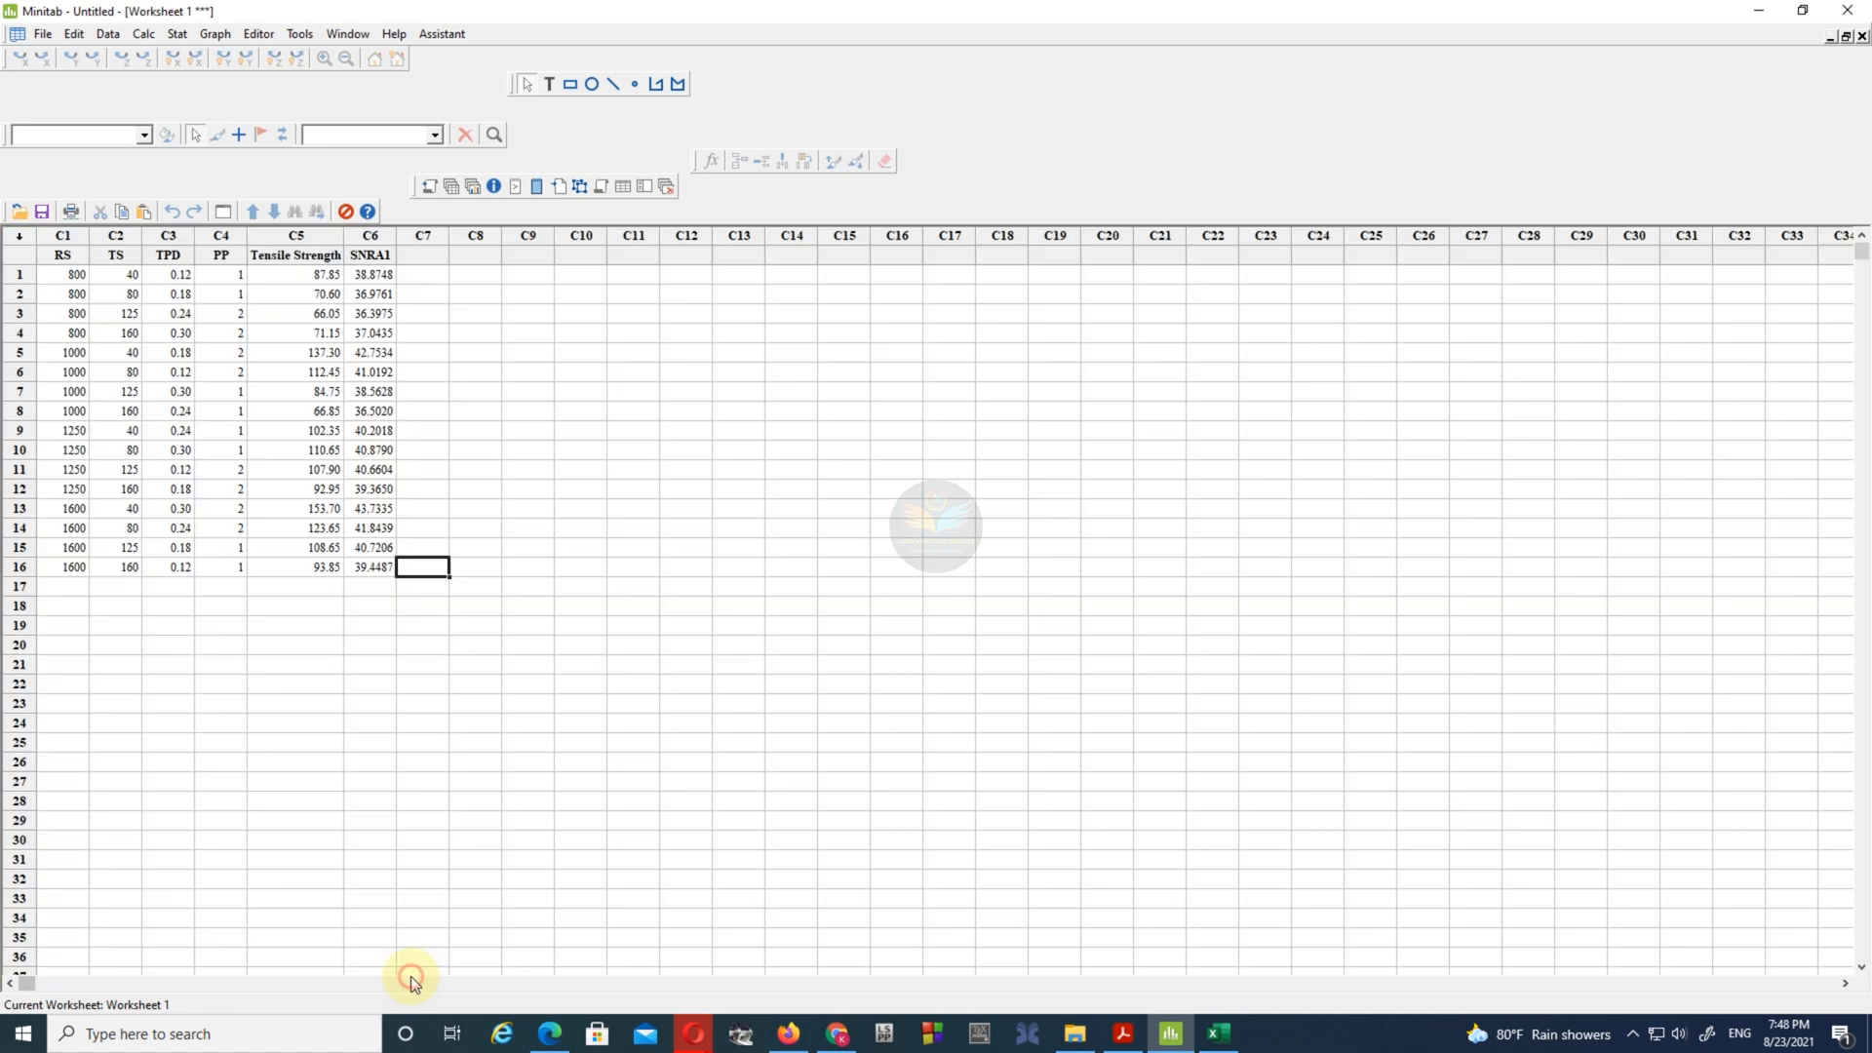
drag(78, 277, 312, 571)
right_click(257, 390)
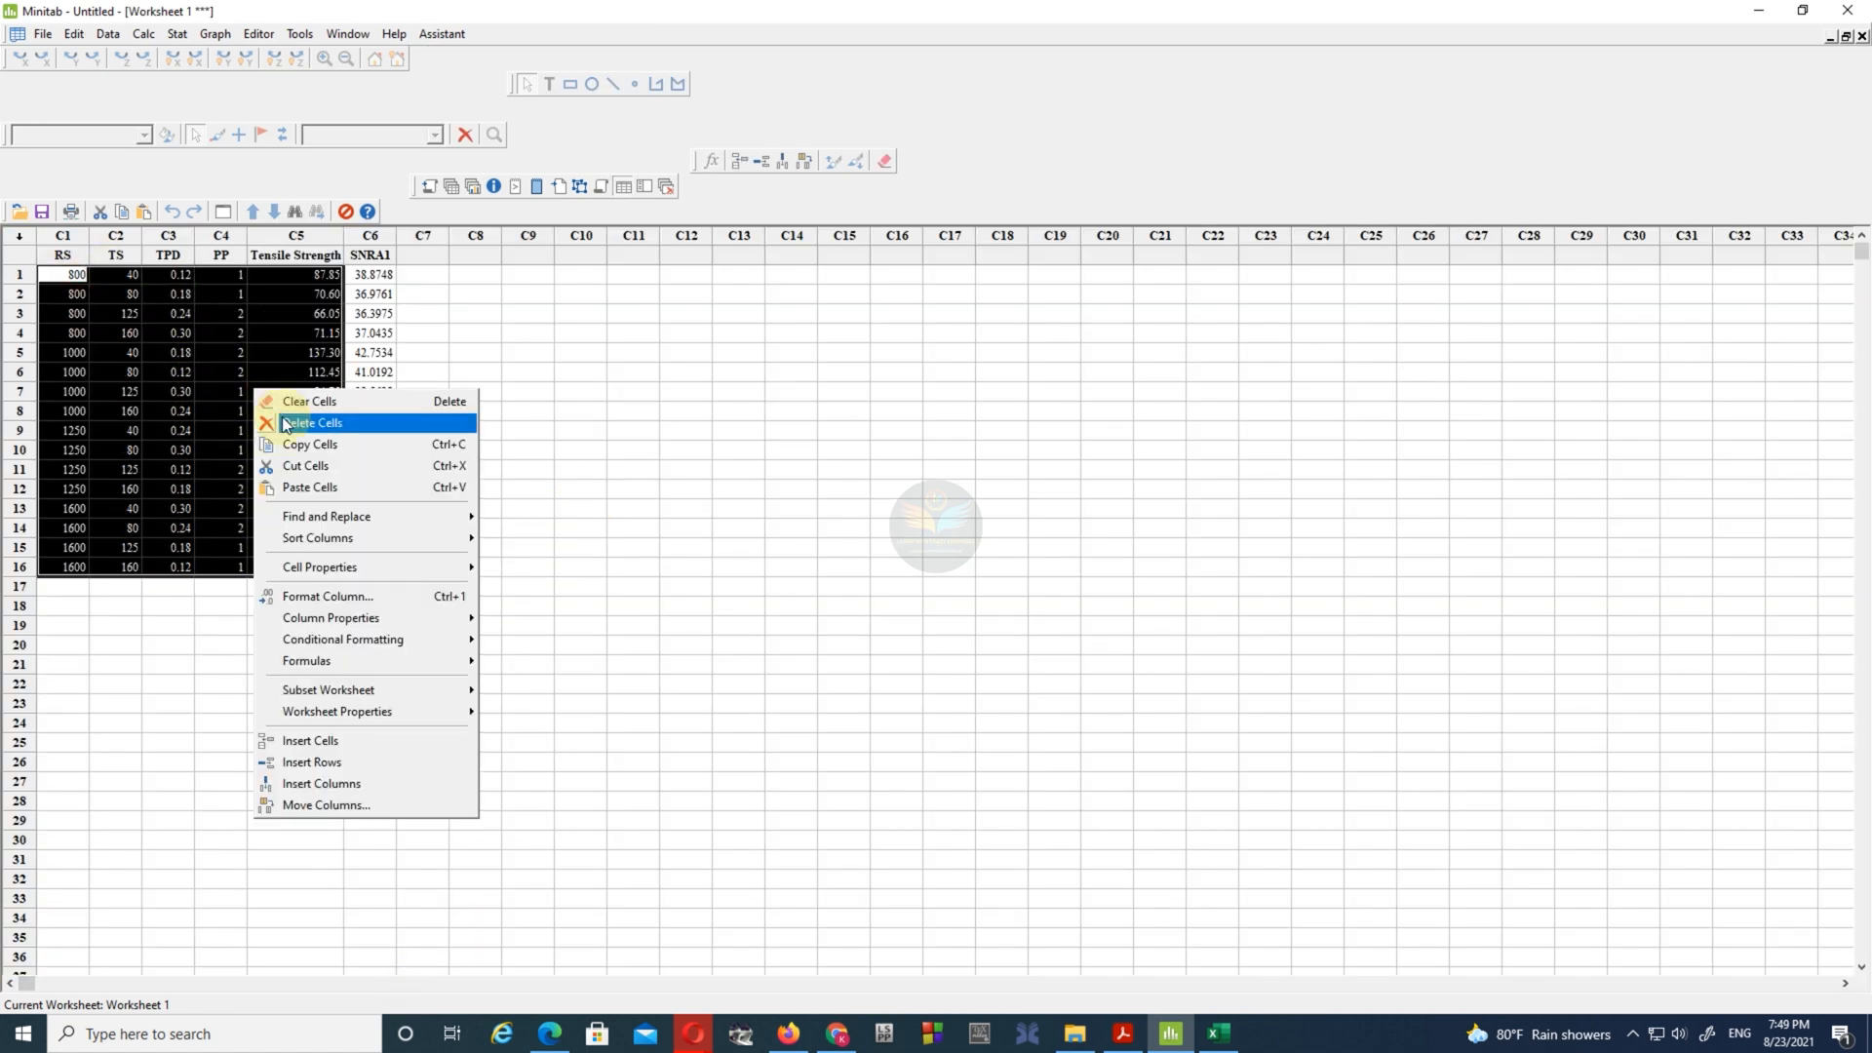
click(312, 441)
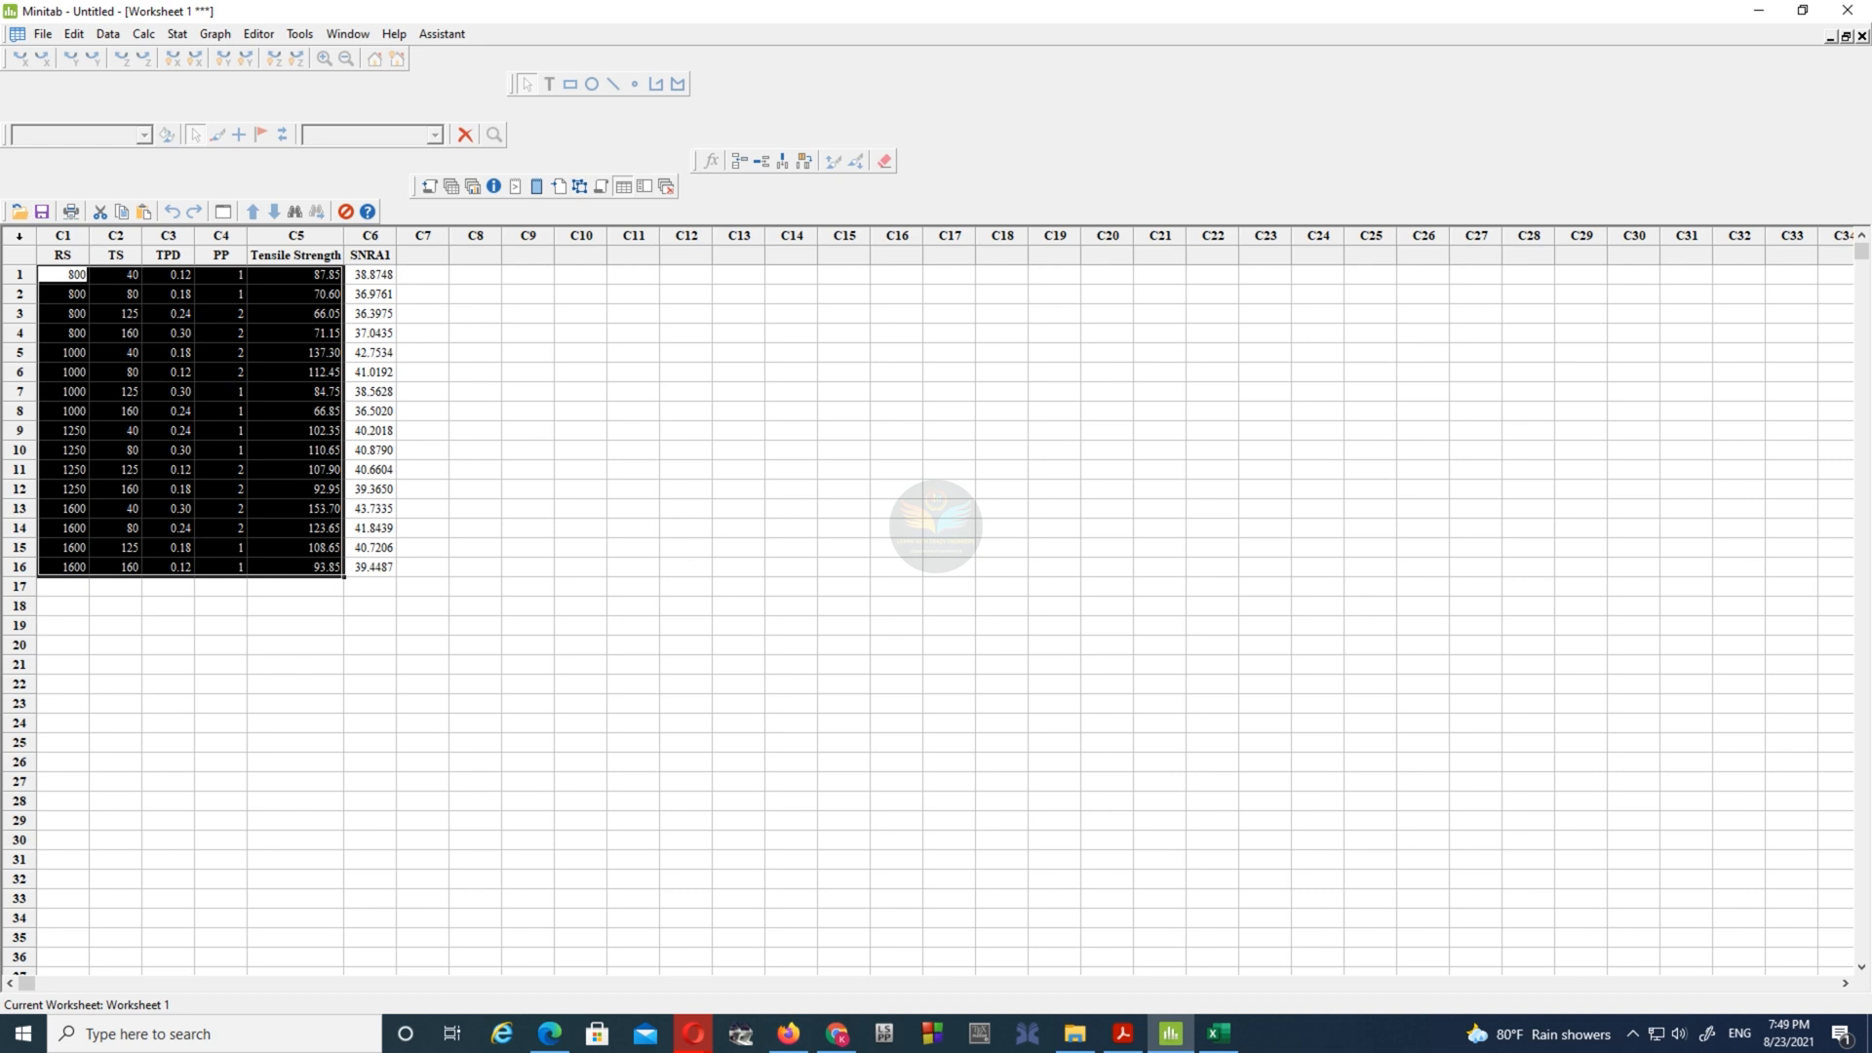
- Switch to Excel and paste the copied run data into Sheet2 starting at cell D3
key(alt+Tab)
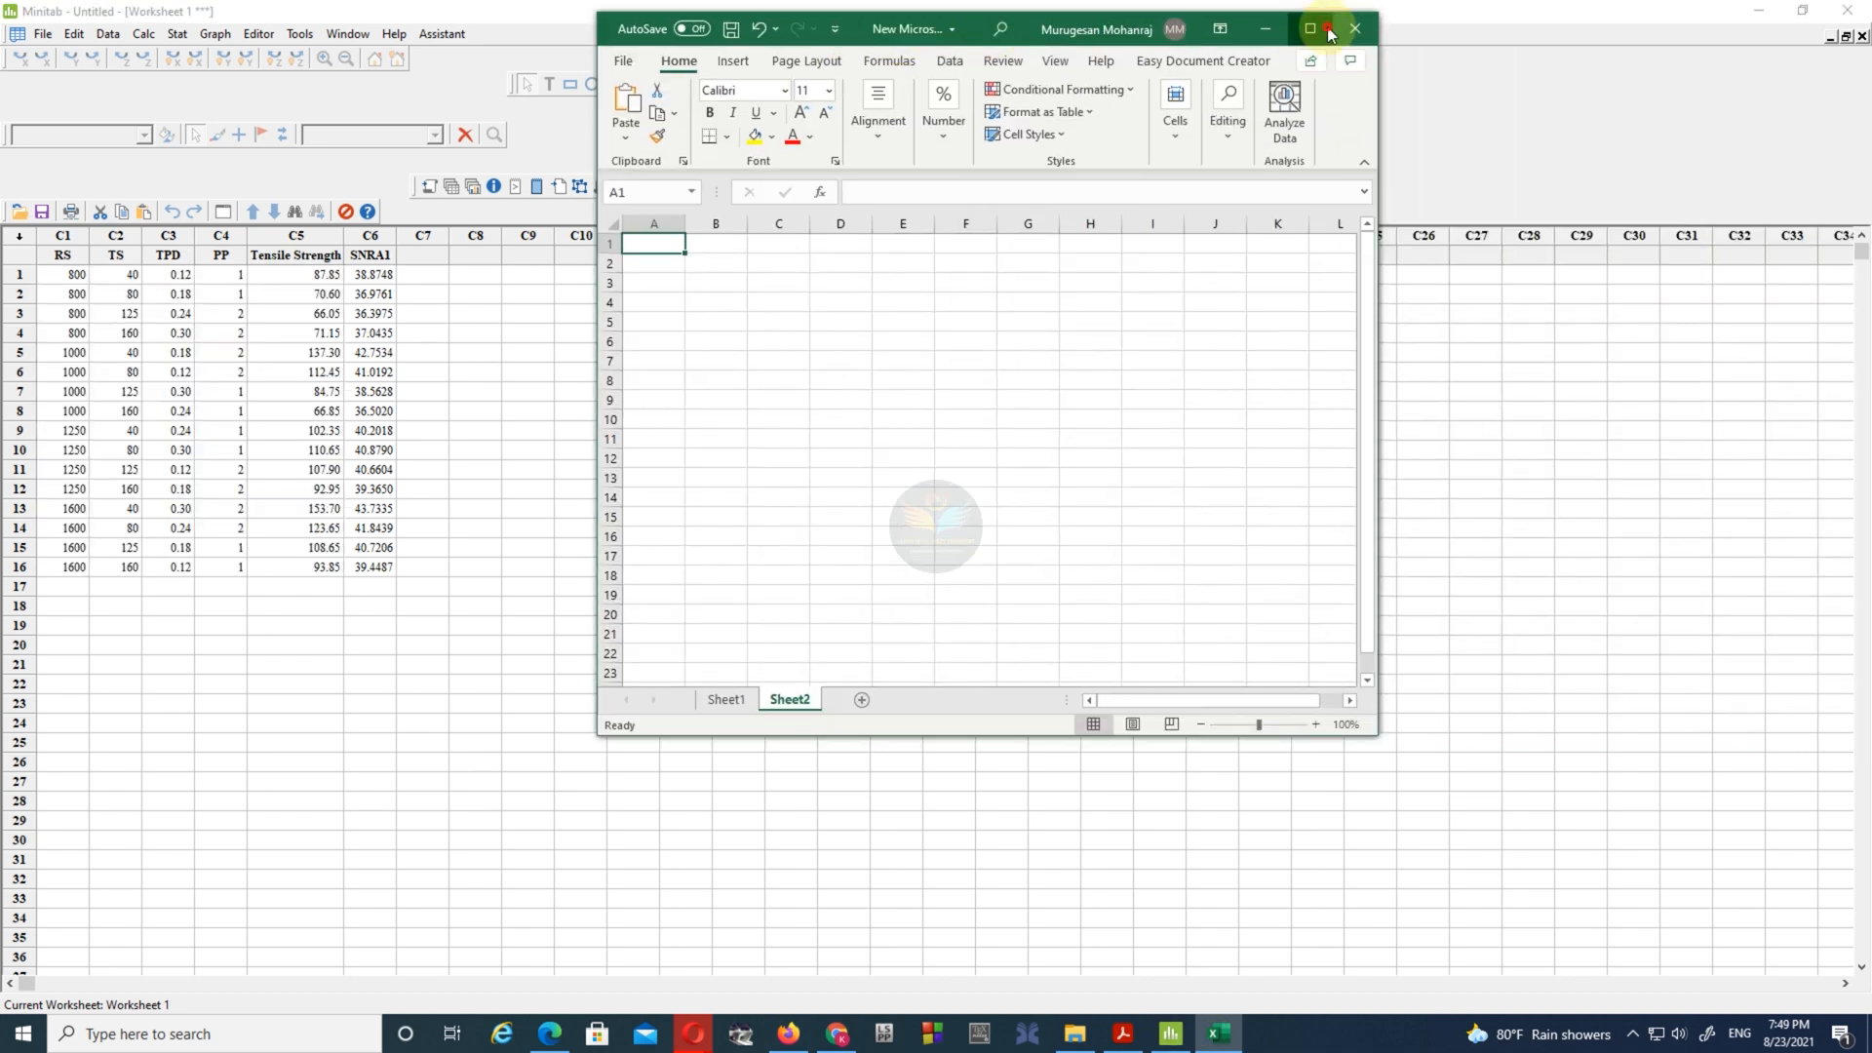
click(1320, 29)
click(238, 272)
click(28, 125)
click(24, 180)
click(679, 524)
- Check the factor order in the paper's Table 2 and enter the heading RS in cell D2 above the pasted data
click(241, 256)
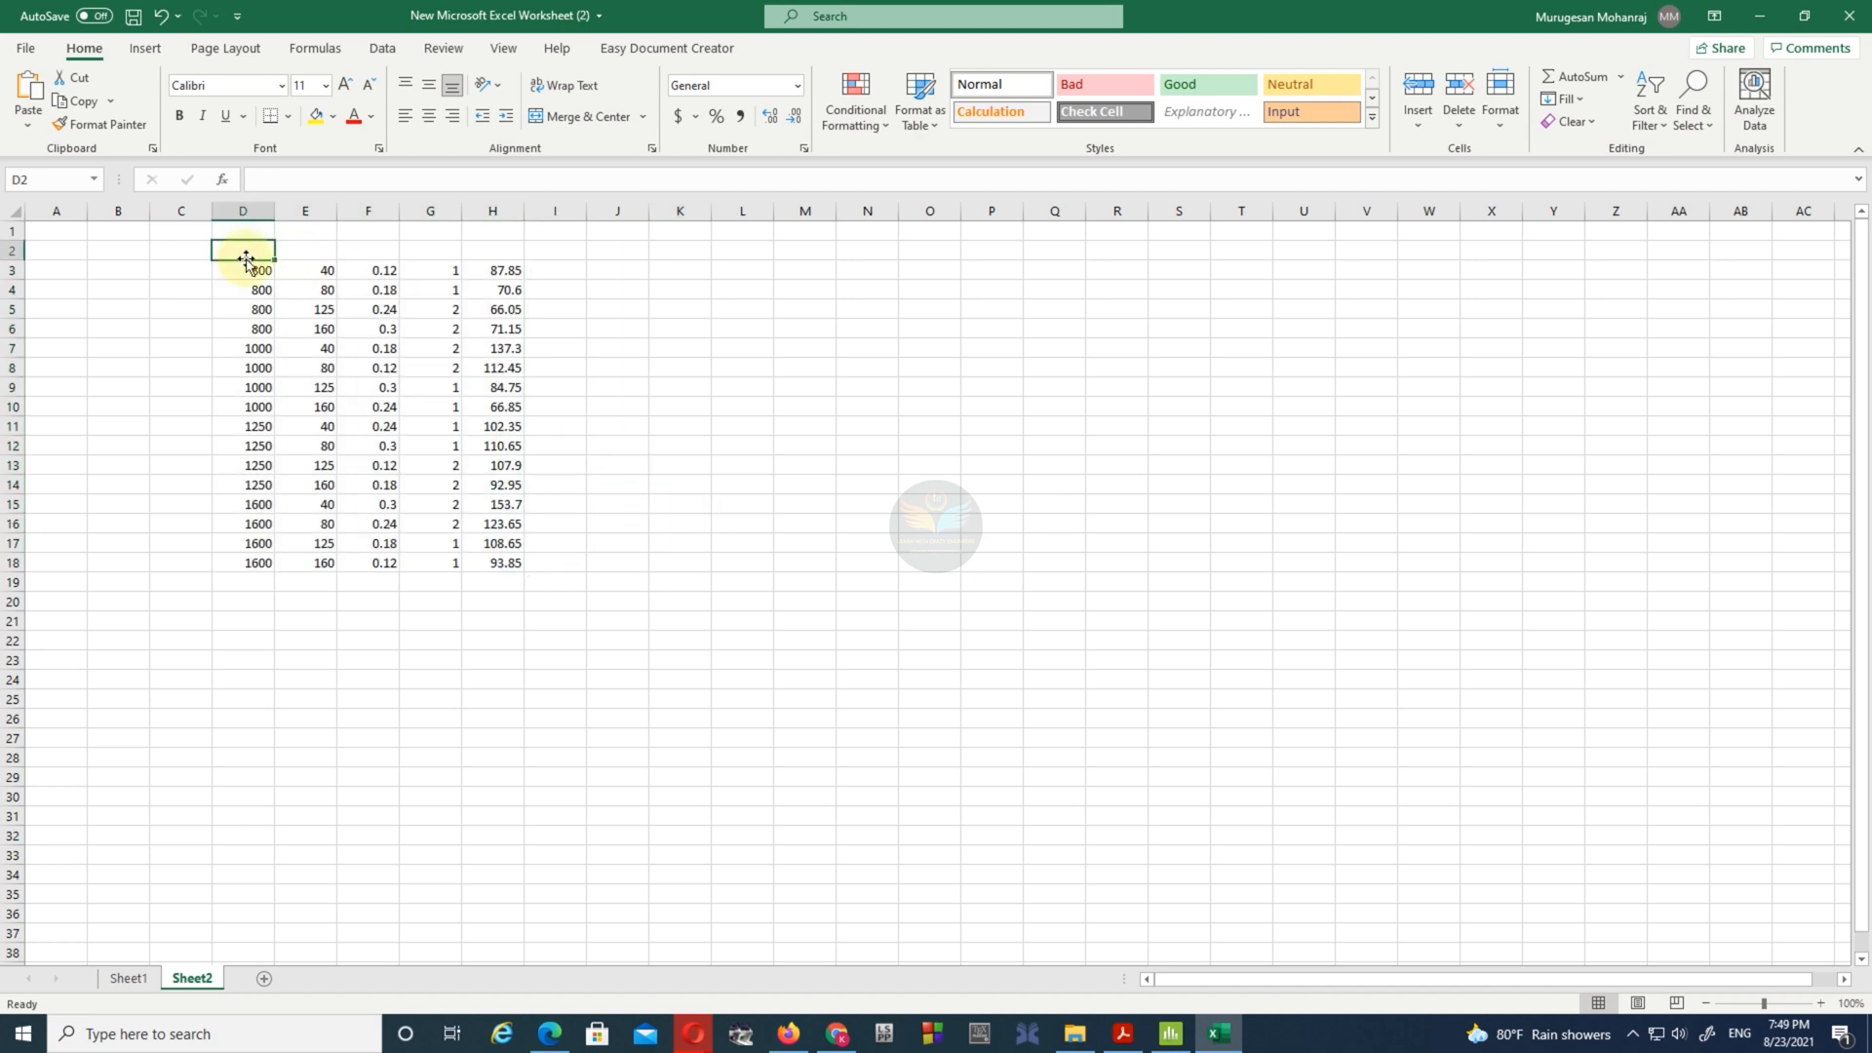
text(TS)
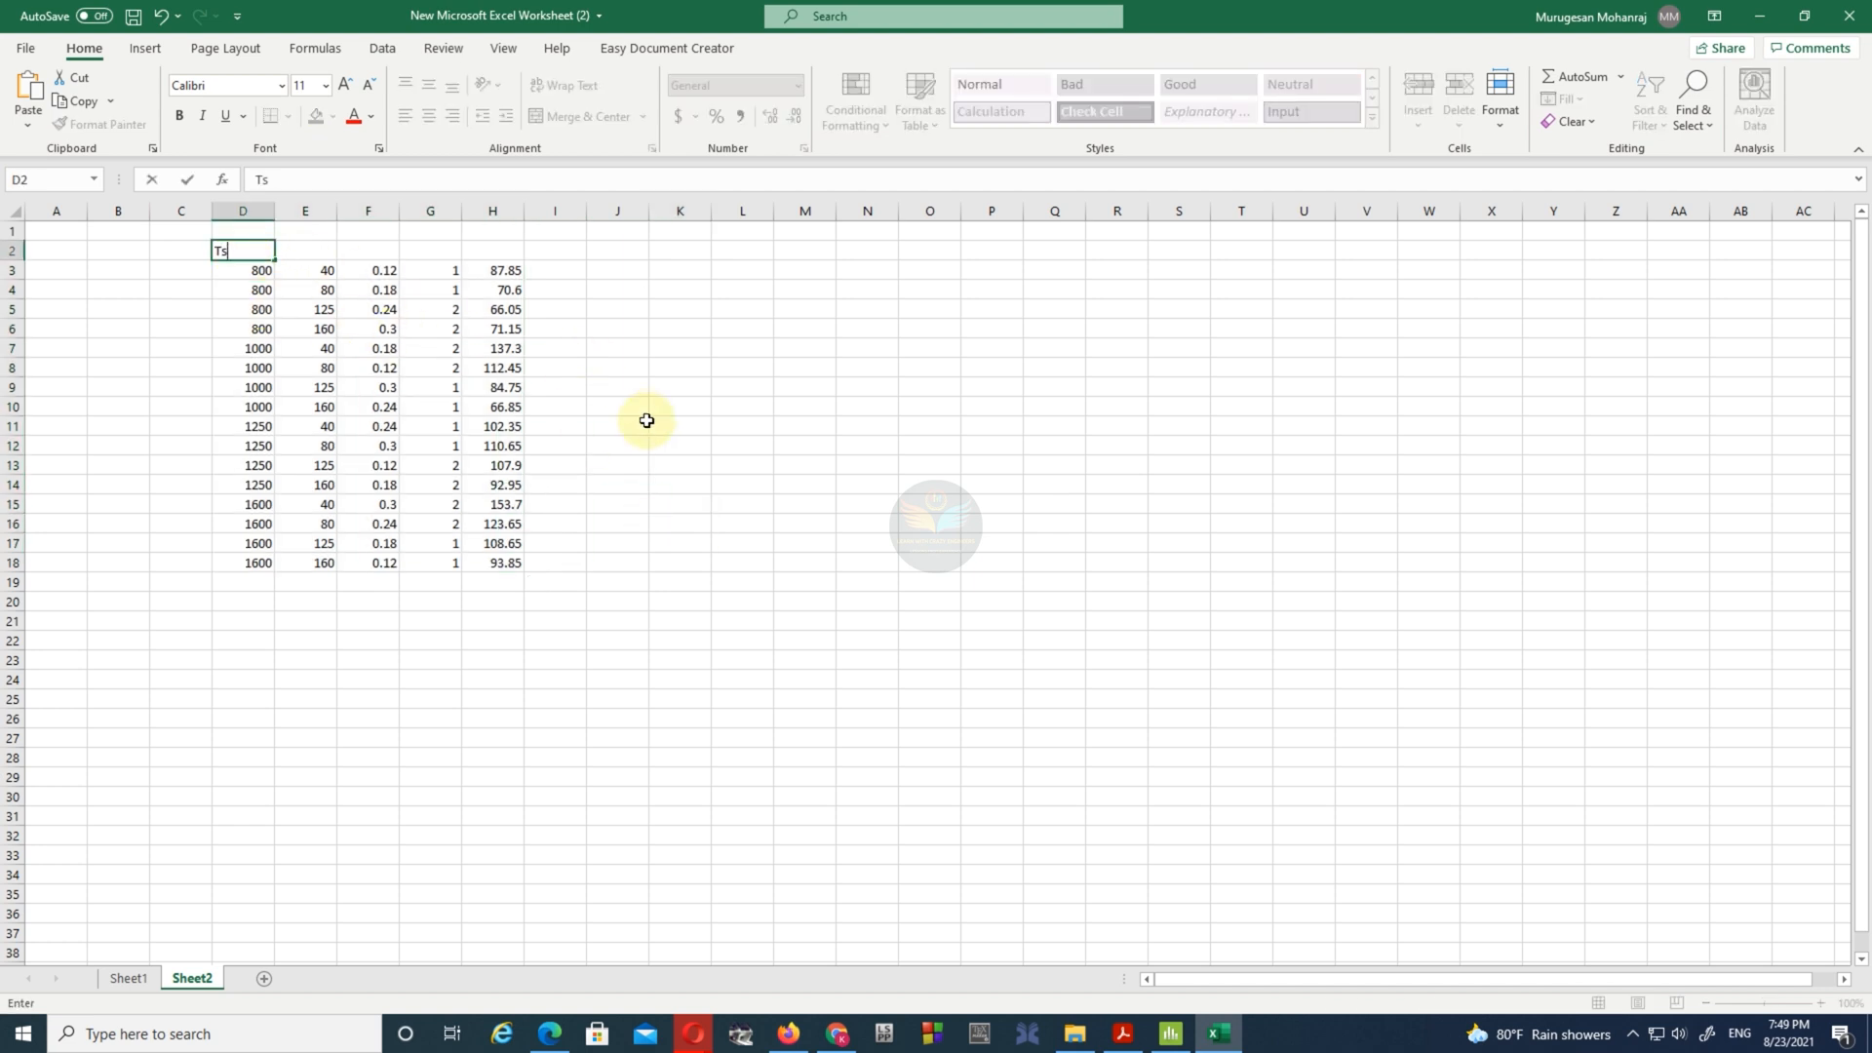
click(1123, 1033)
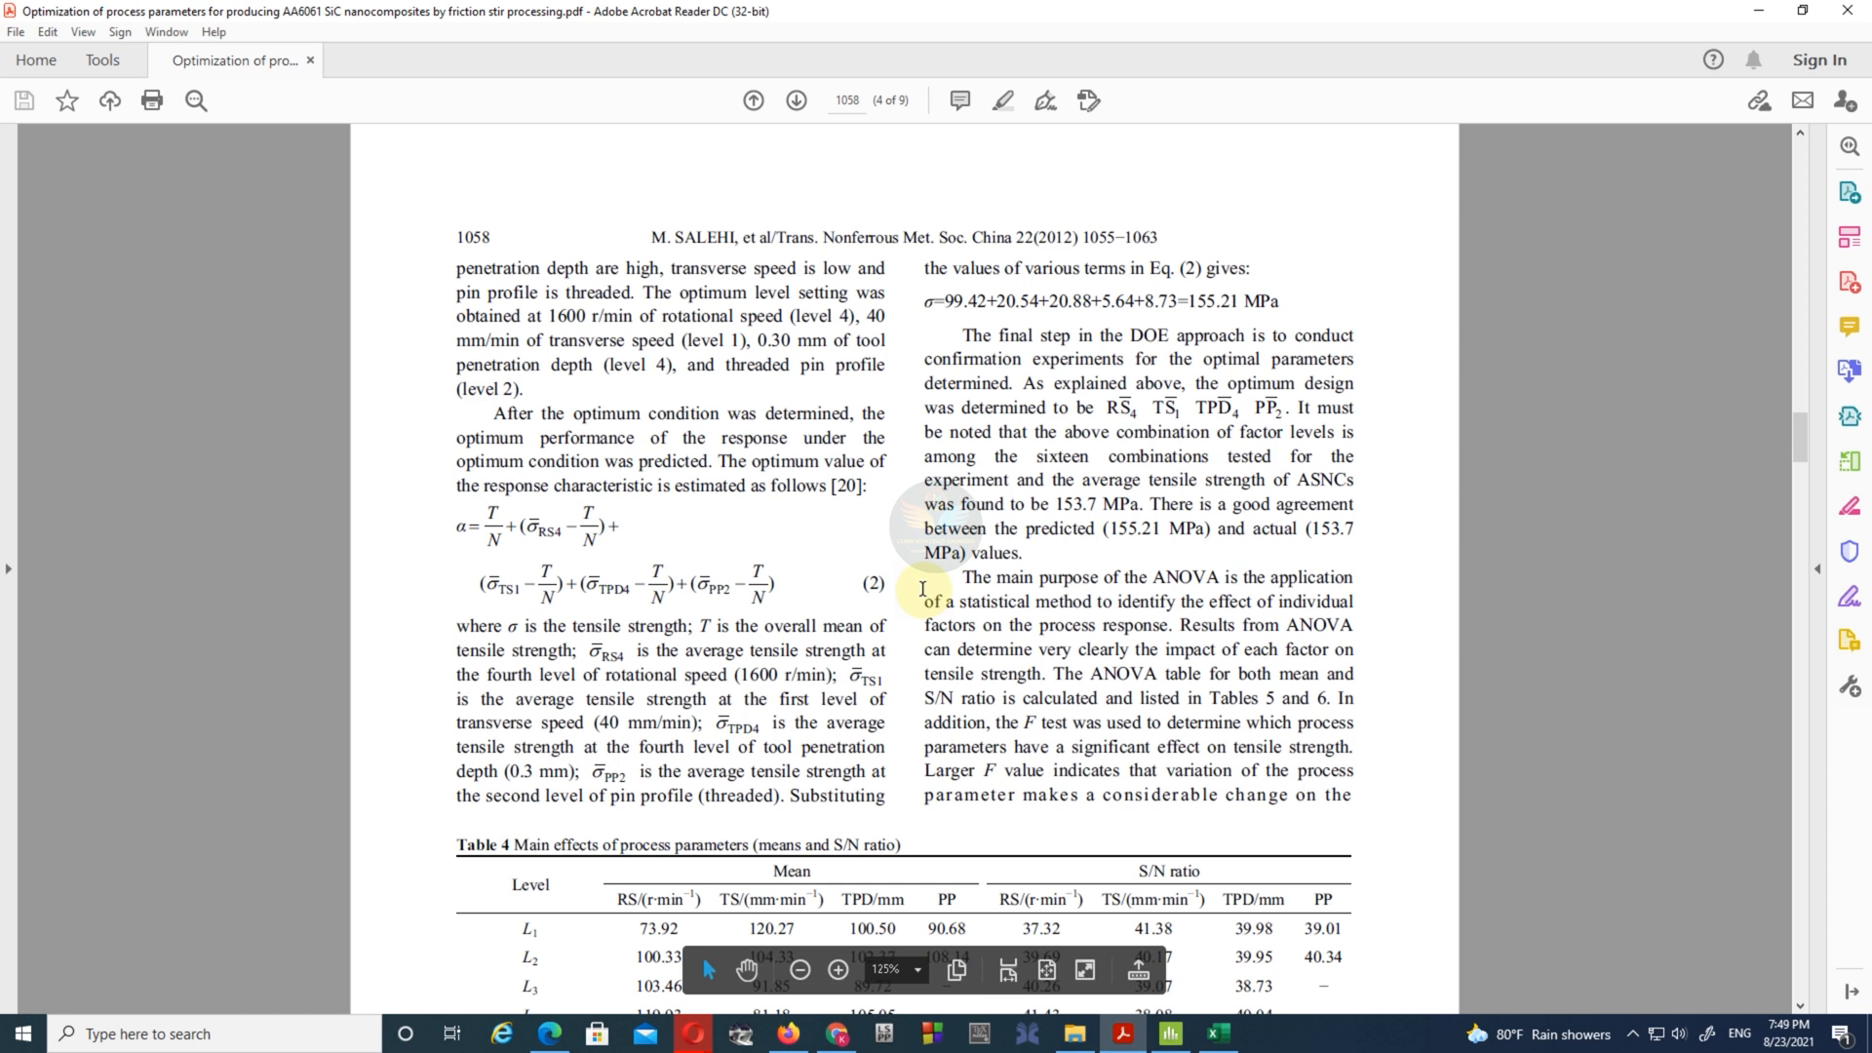
scroll(869, 578, up, 10)
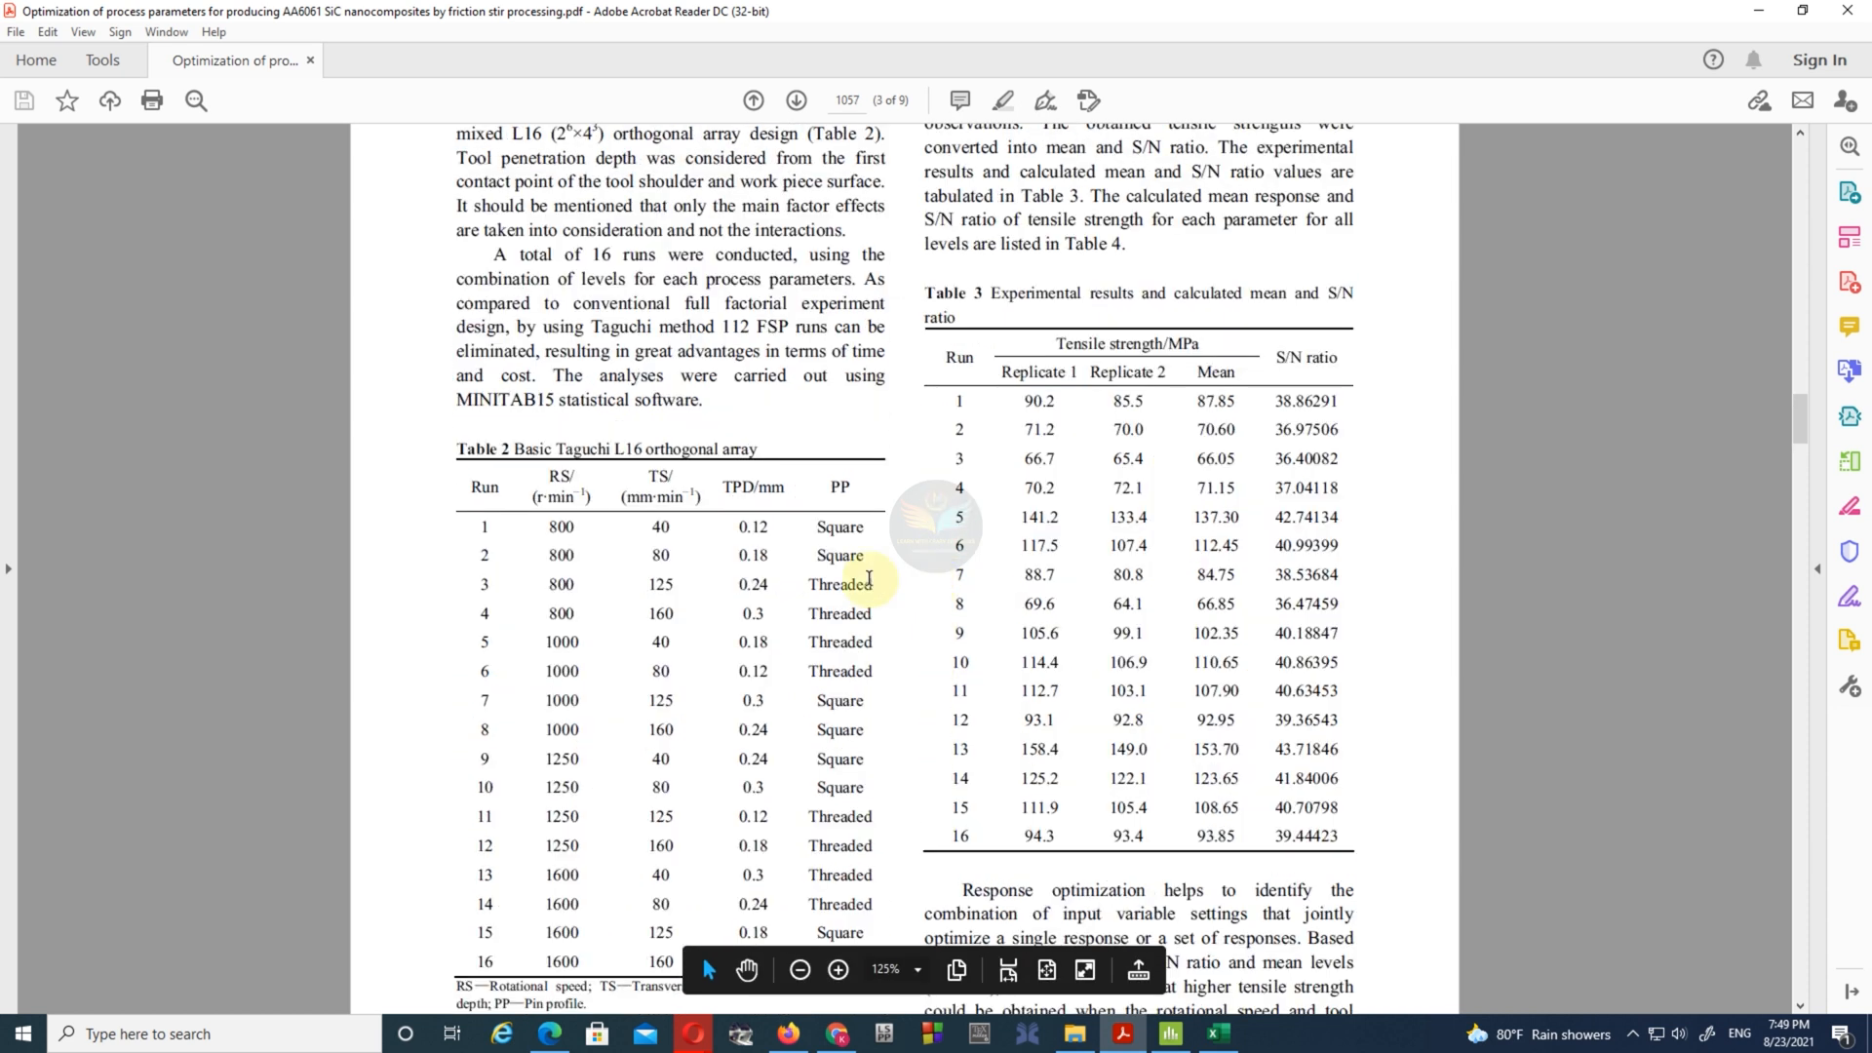
click(1747, 8)
drag(252, 256, 168, 258)
text(RS)
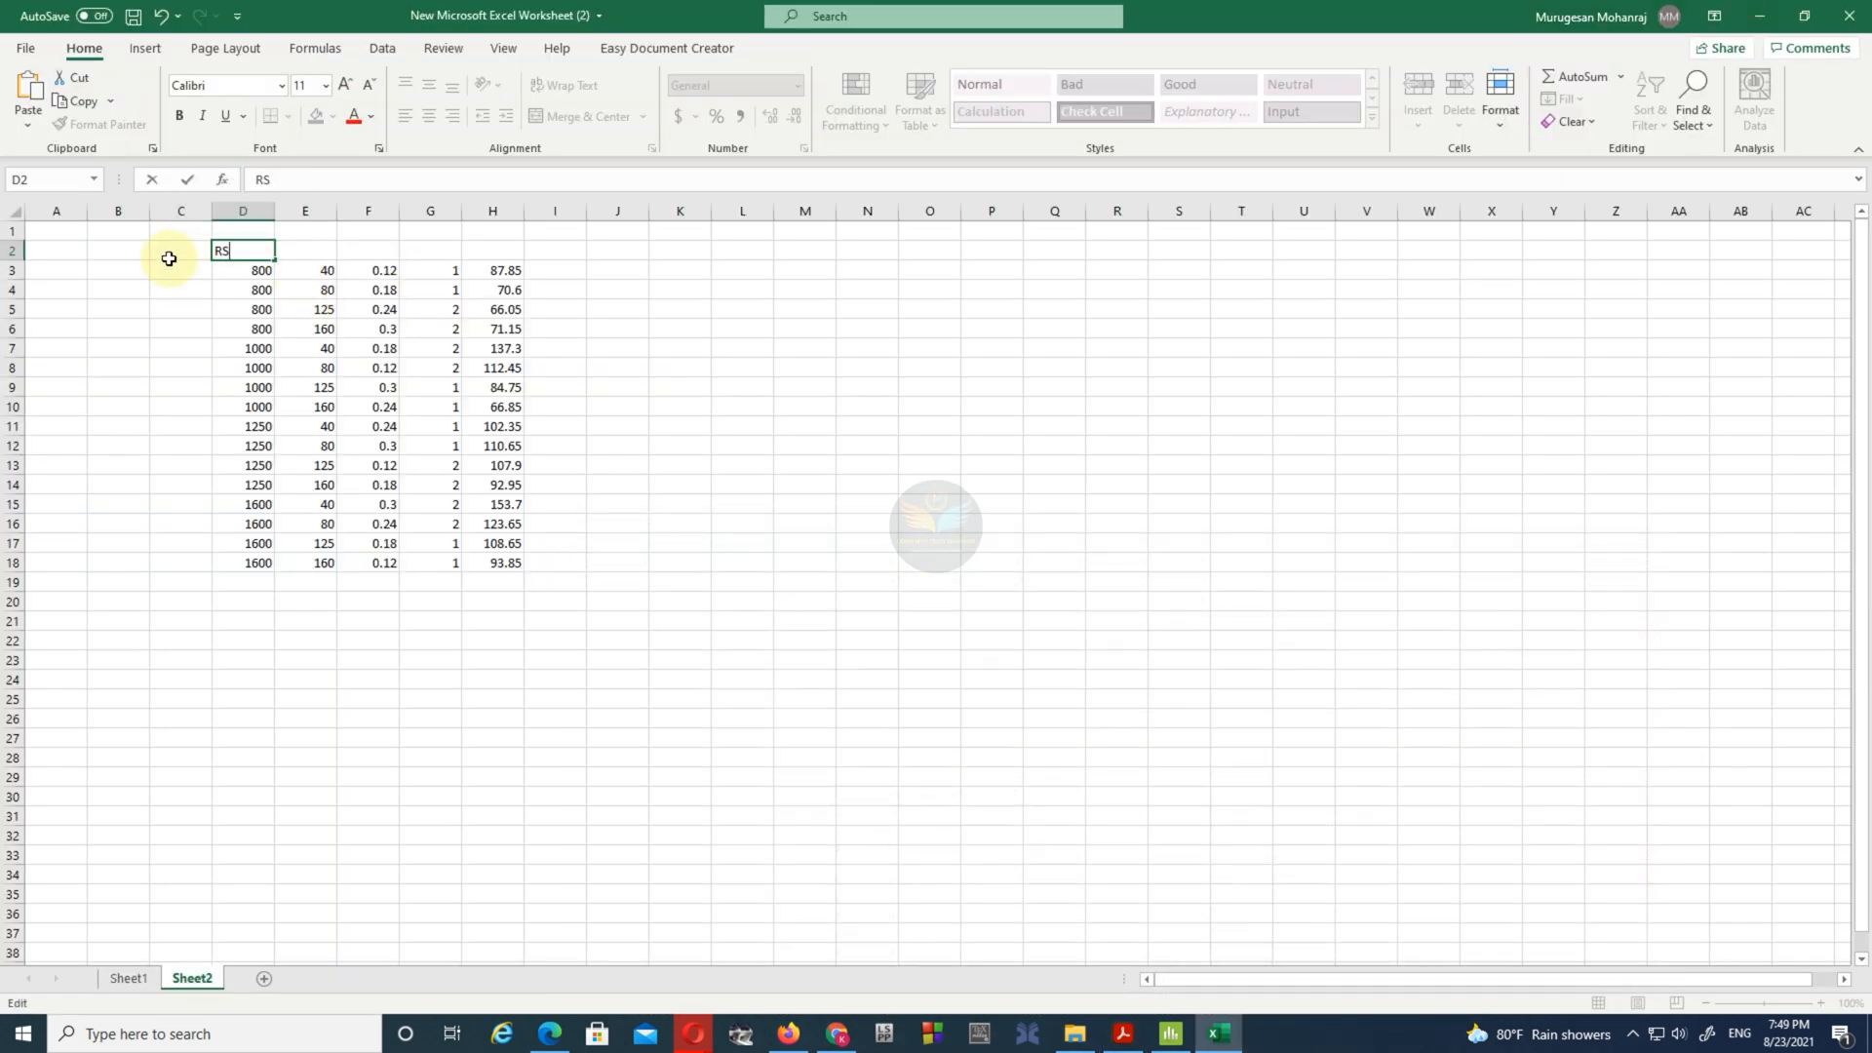
- Enter the headings TS, TPD, PP and STRENGTH above the remaining data columns E to H in row 2
click(310, 240)
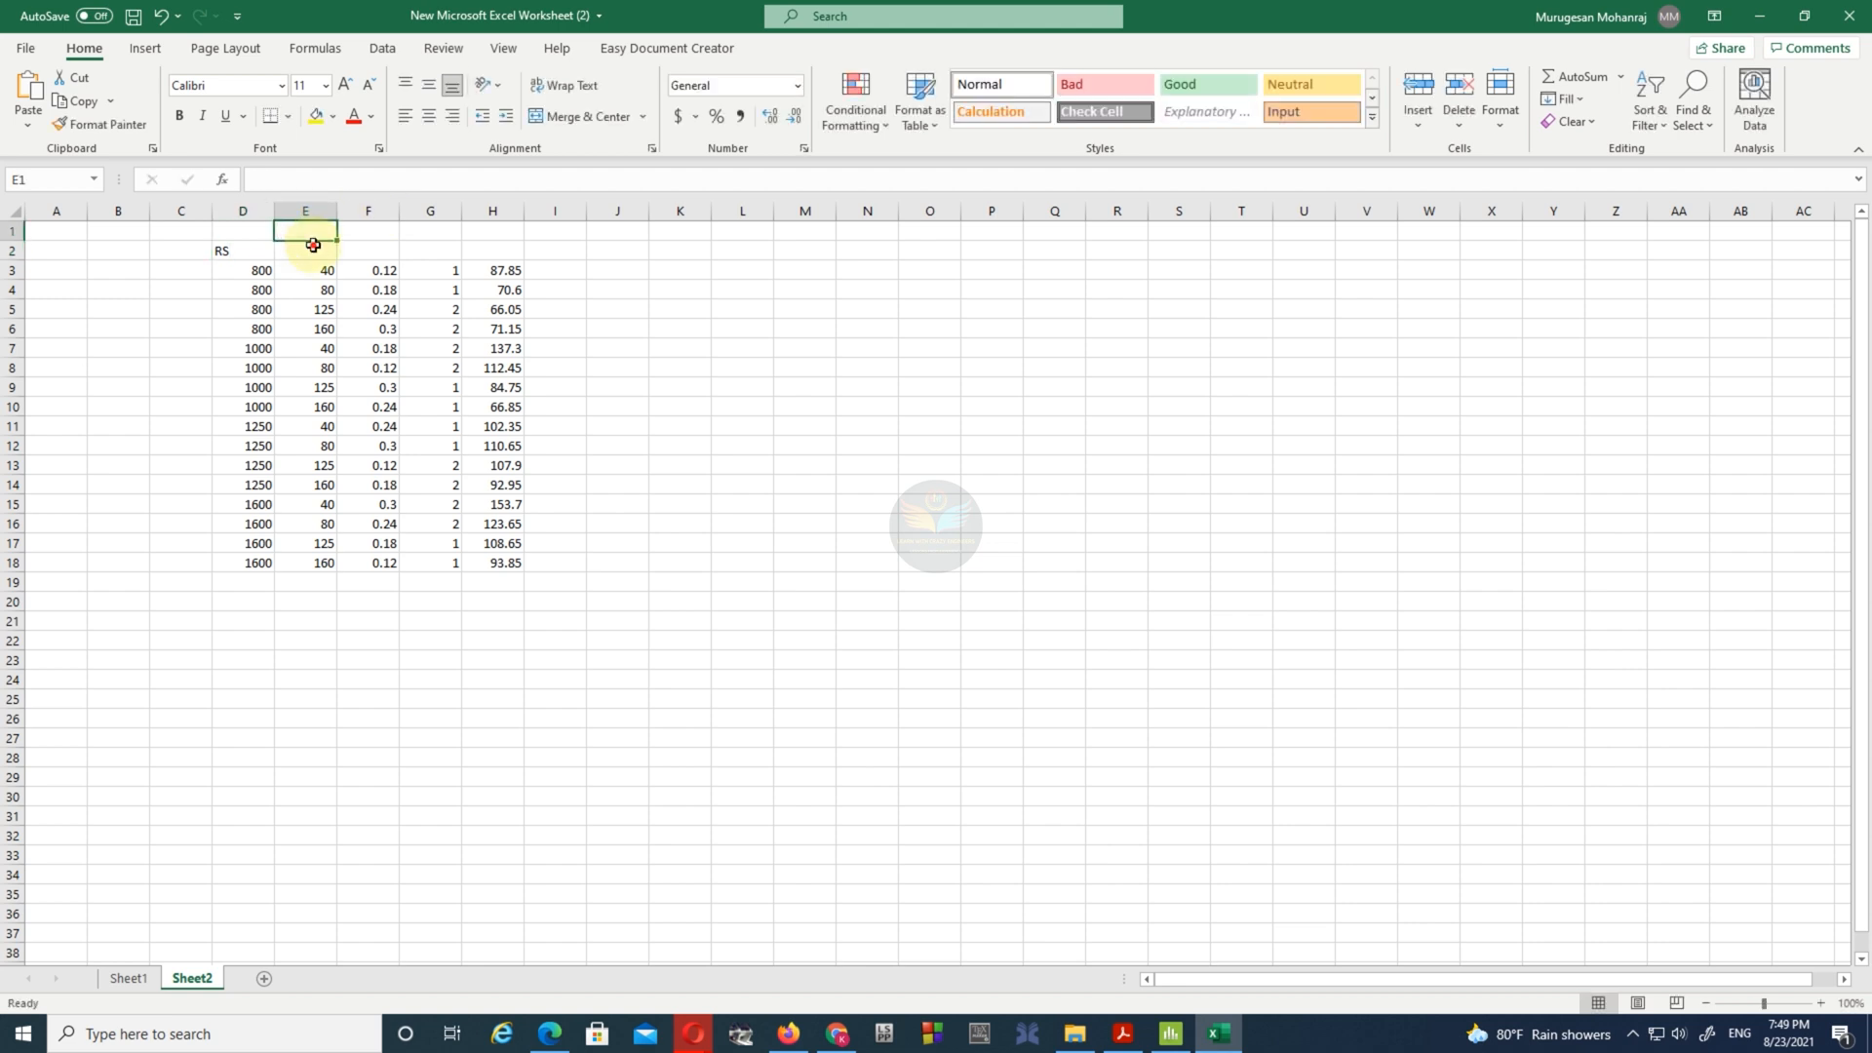
text(TS)
click(379, 260)
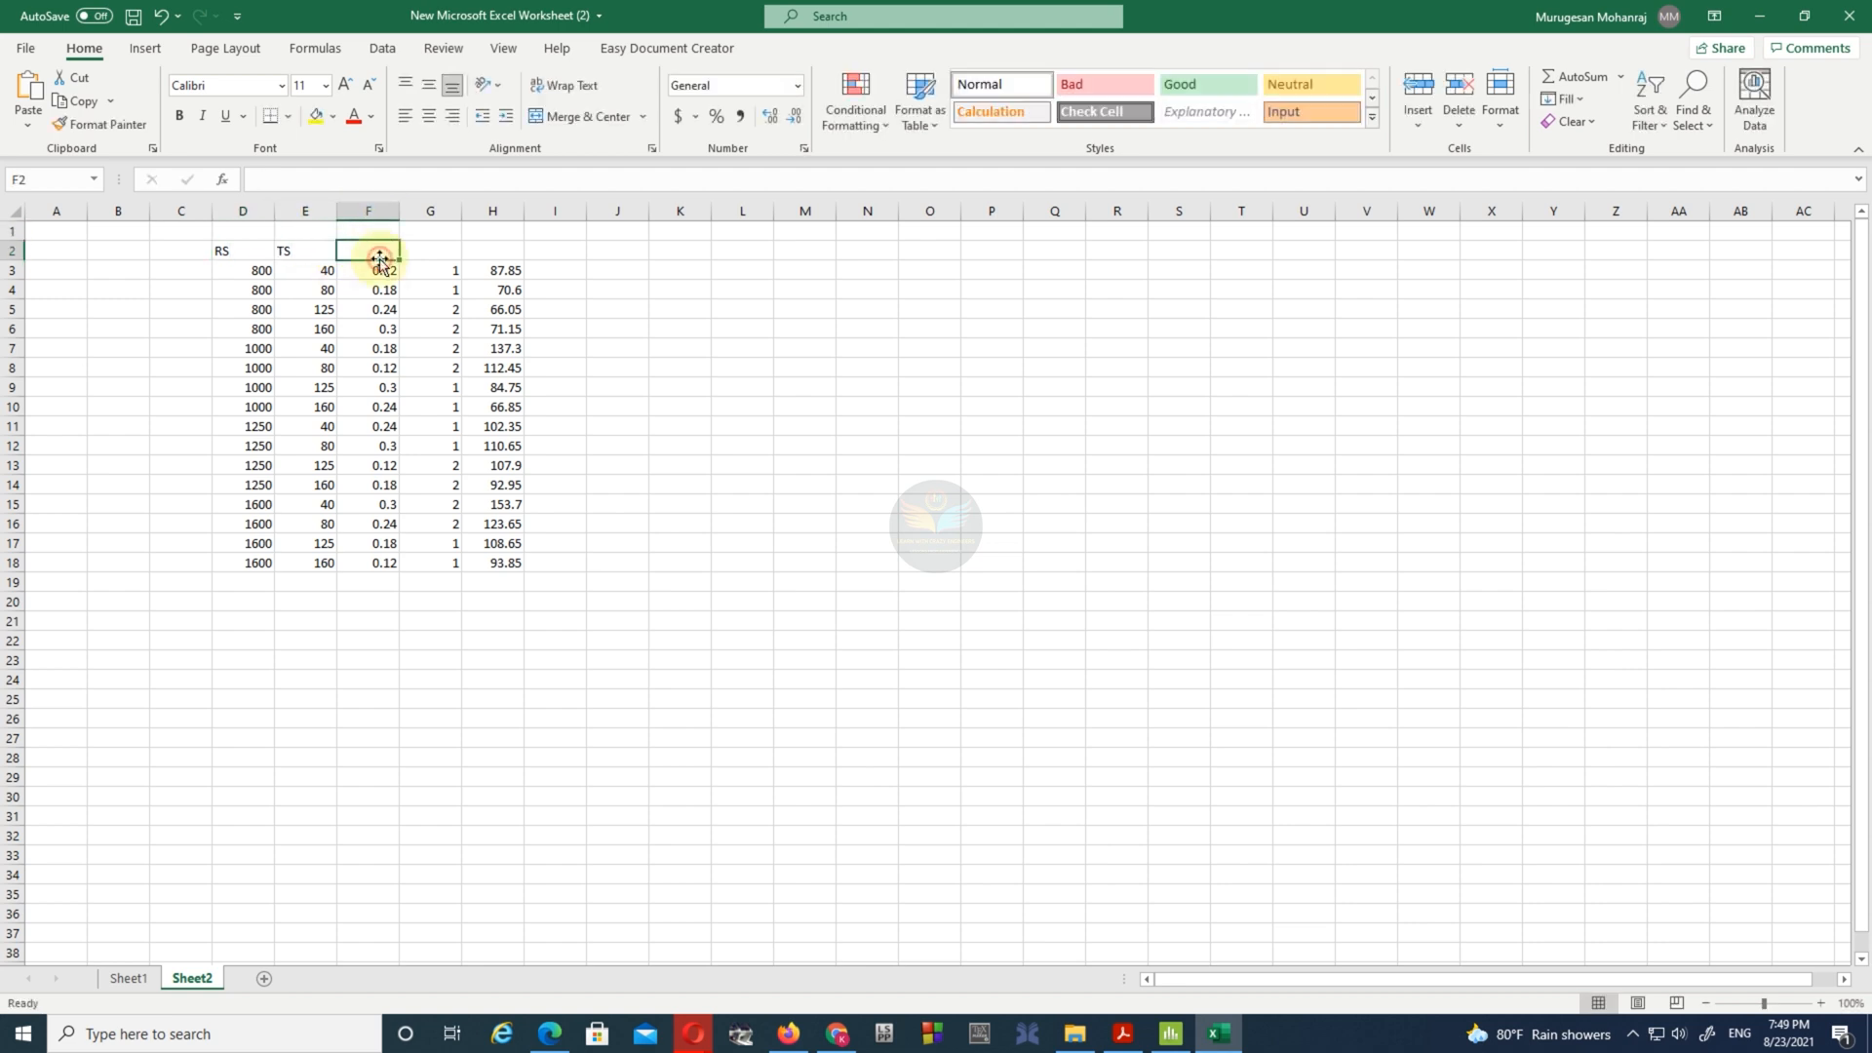
text(TPD)
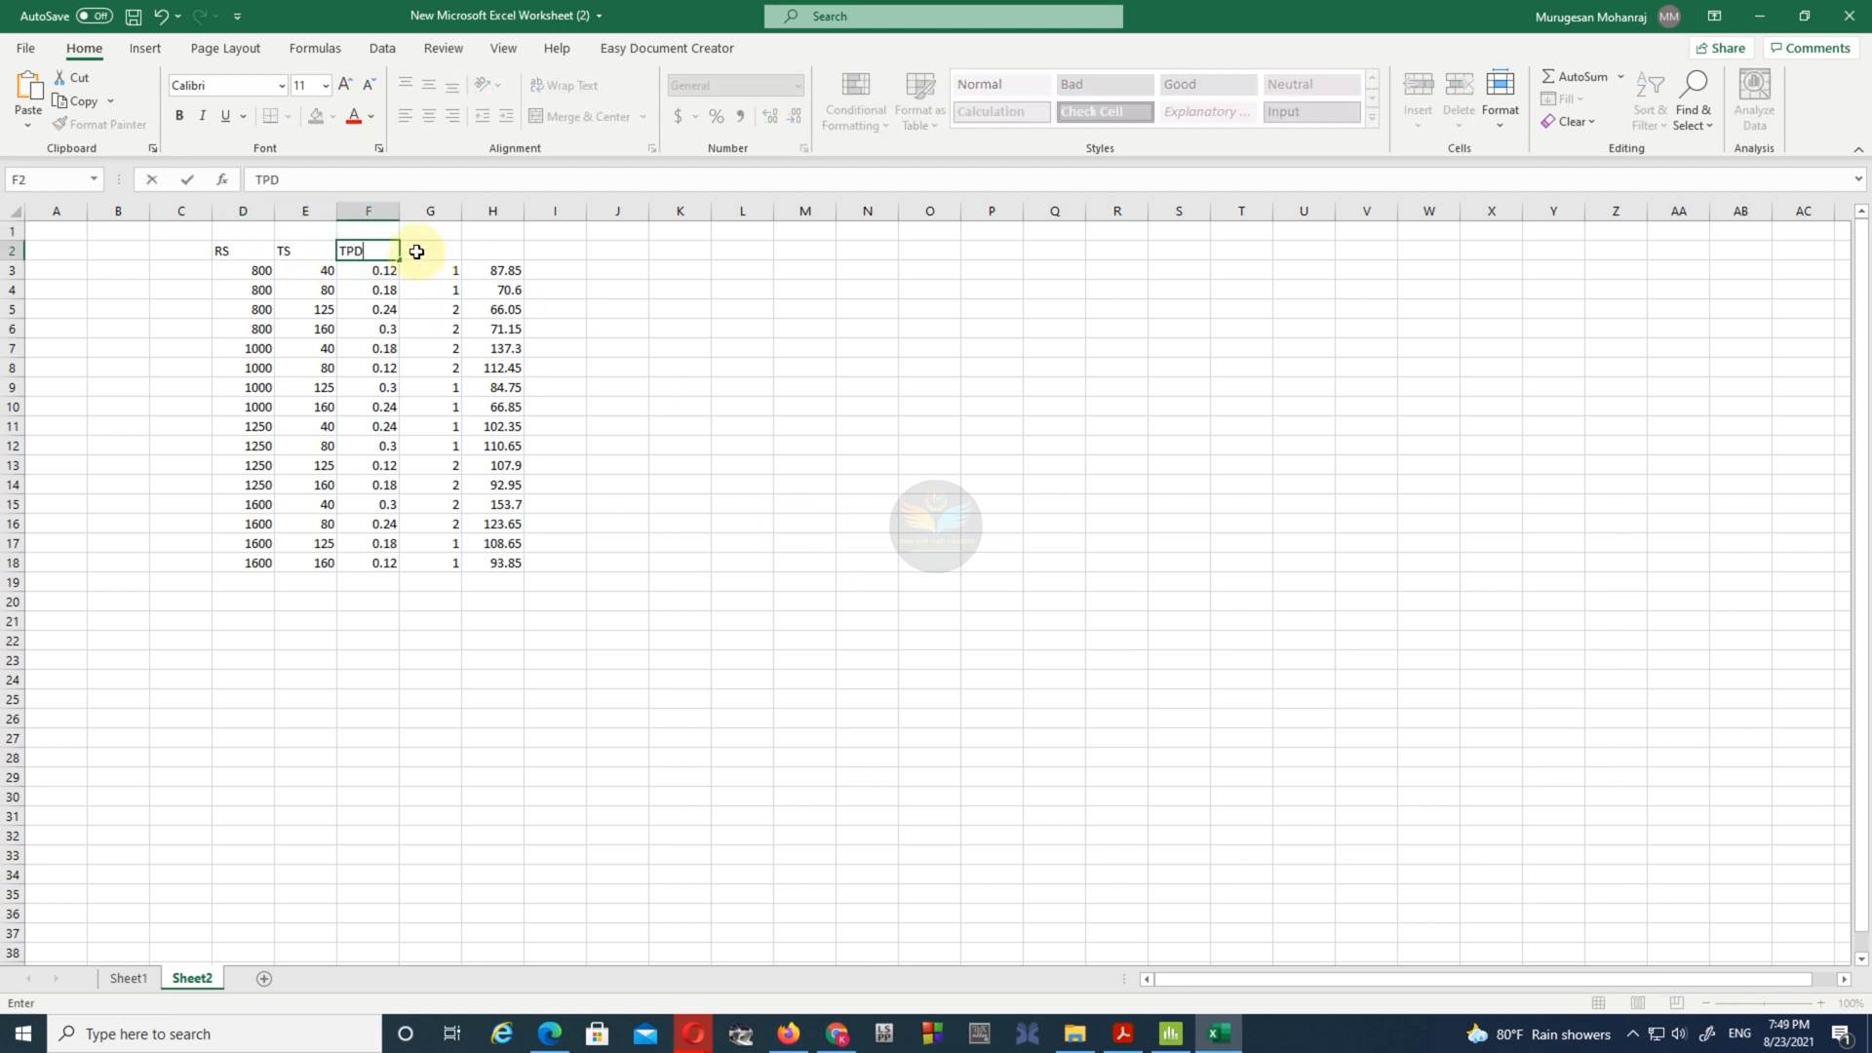
click(416, 252)
text(PP)
click(511, 251)
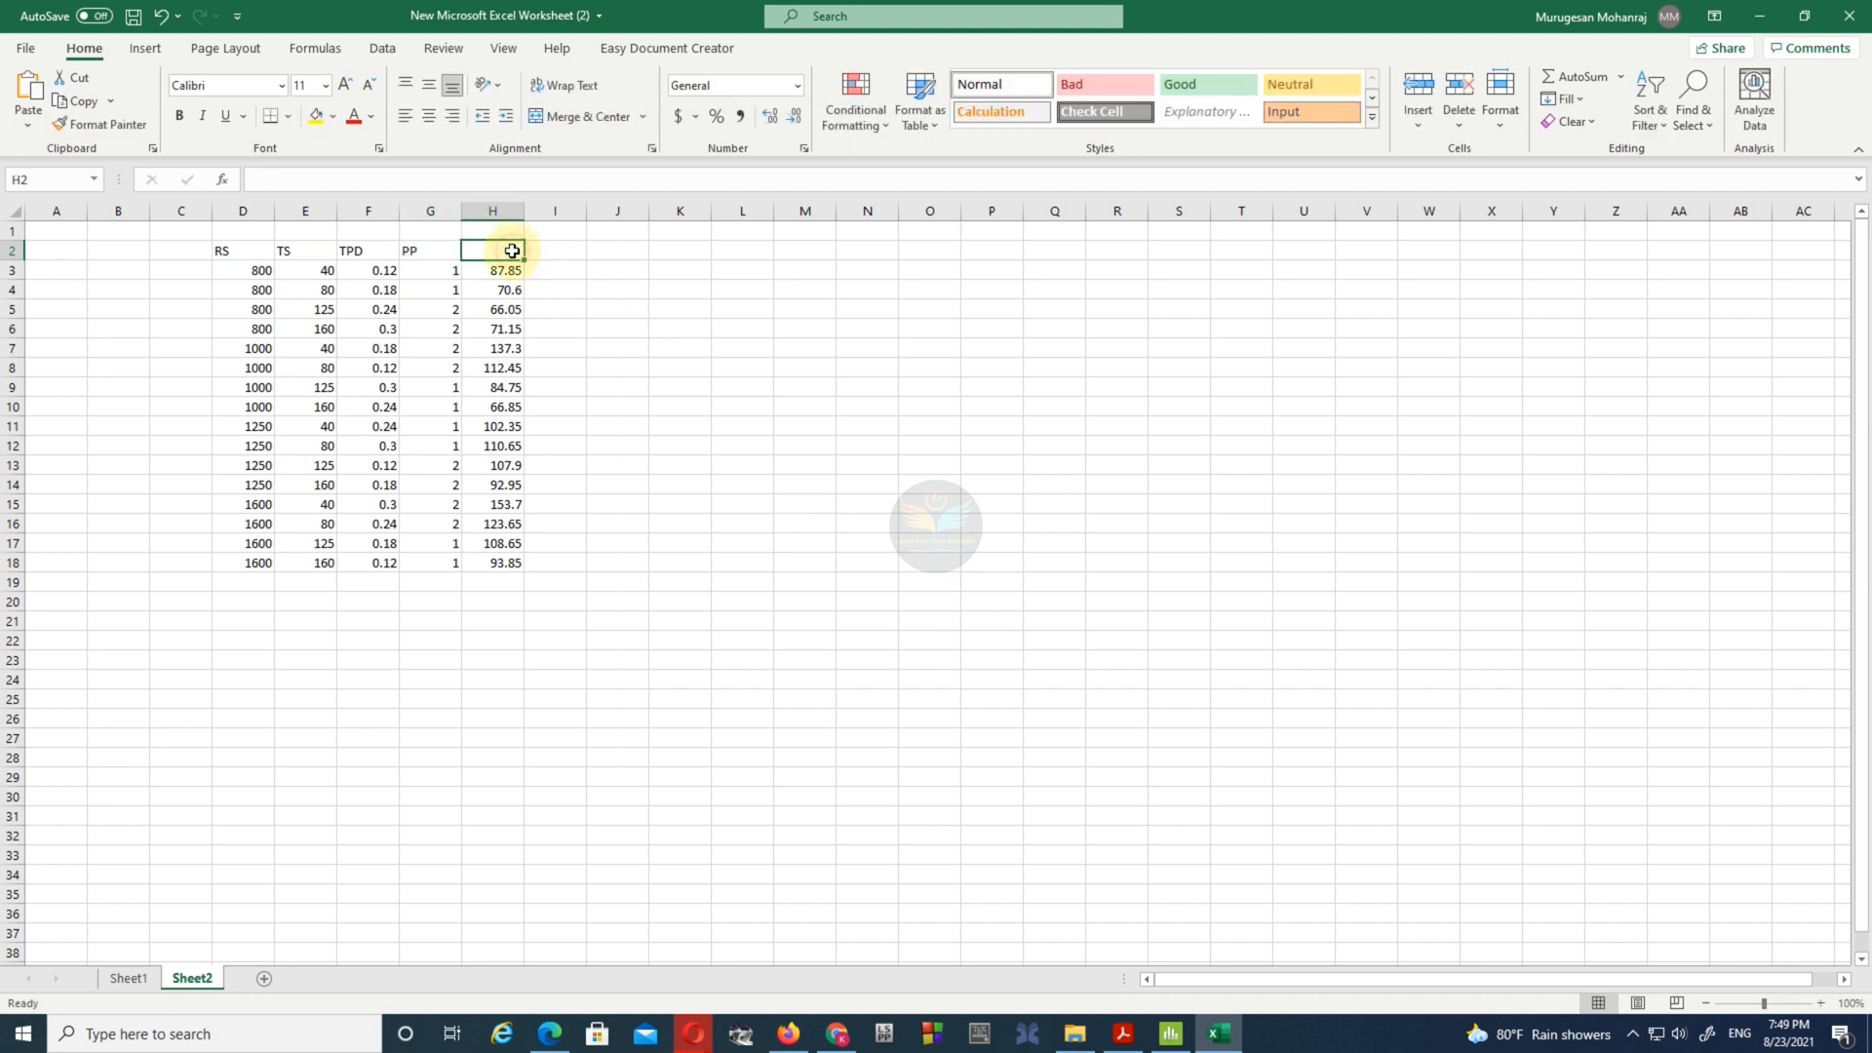
text(sT)
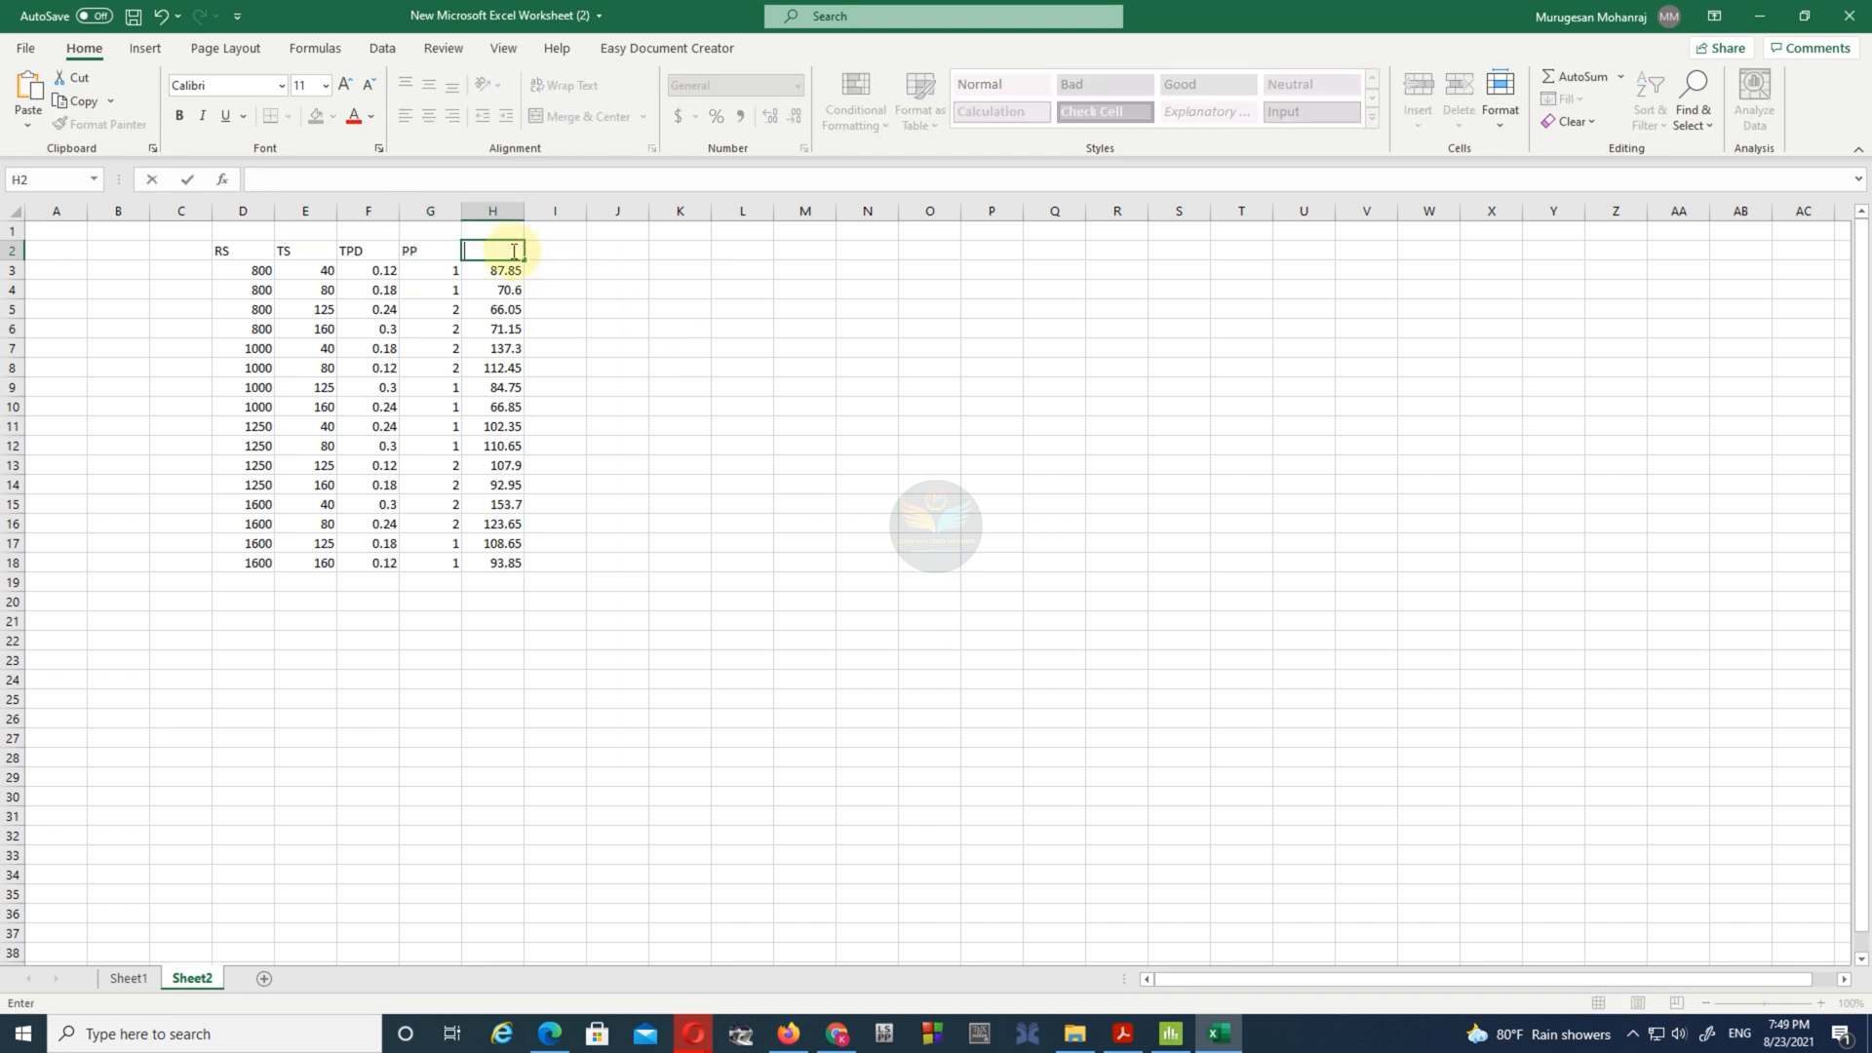
text(RENGTH)
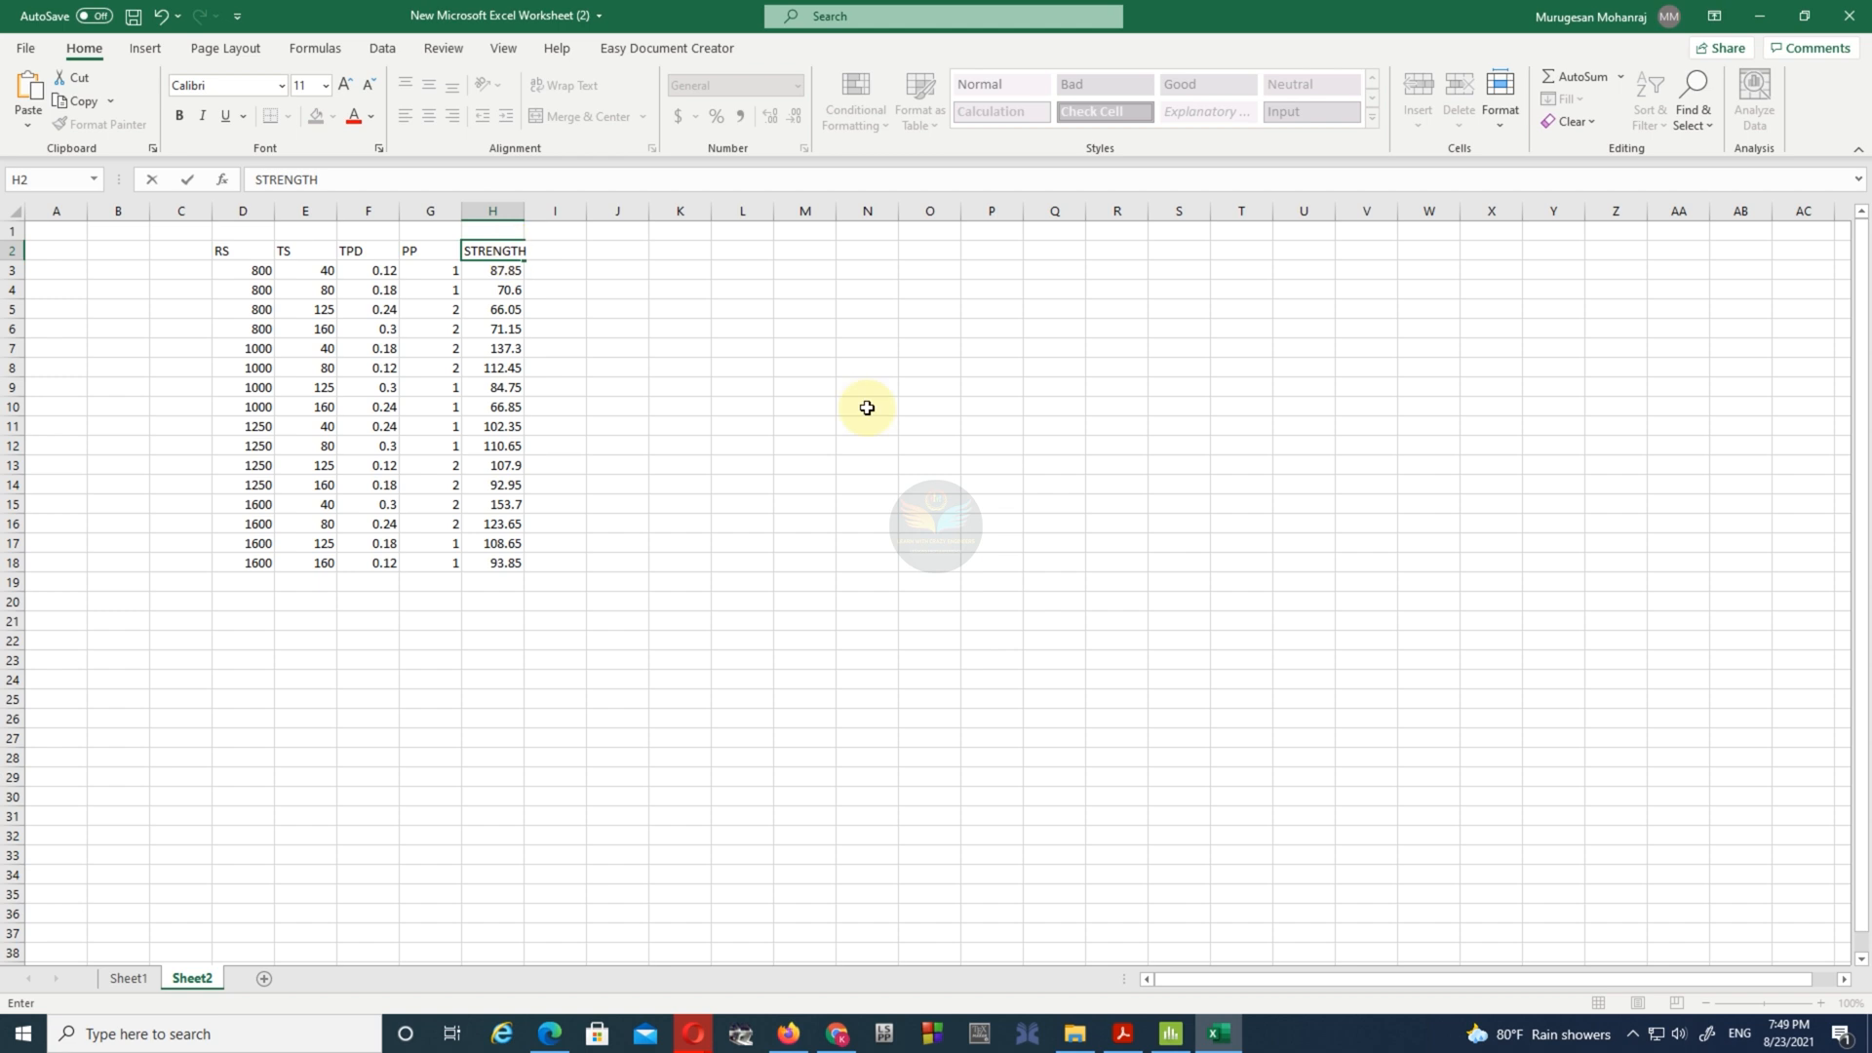
click(867, 465)
- Center the contents of columns D through H
drag(230, 209, 492, 210)
click(428, 116)
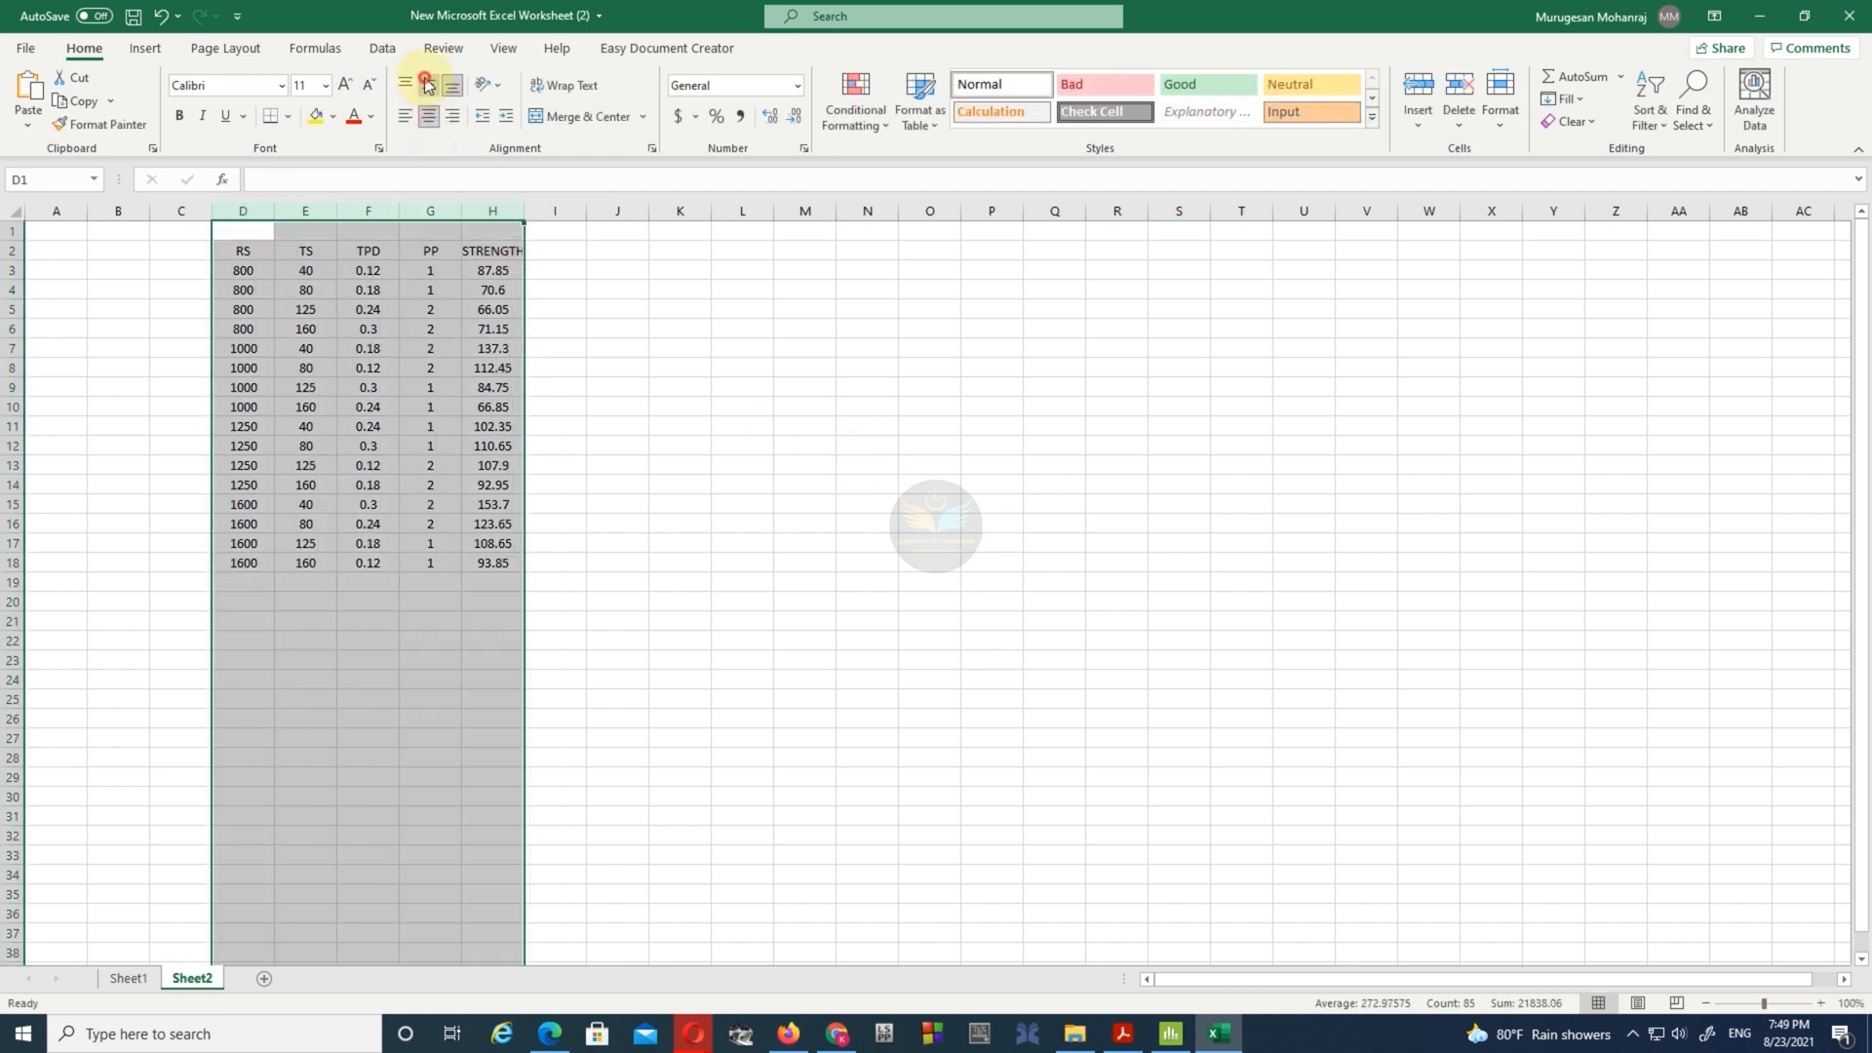
click(733, 404)
- Reopen the Minitab session output and place a resized Excel window beside it so its analysis tables stay readable
click(1125, 1035)
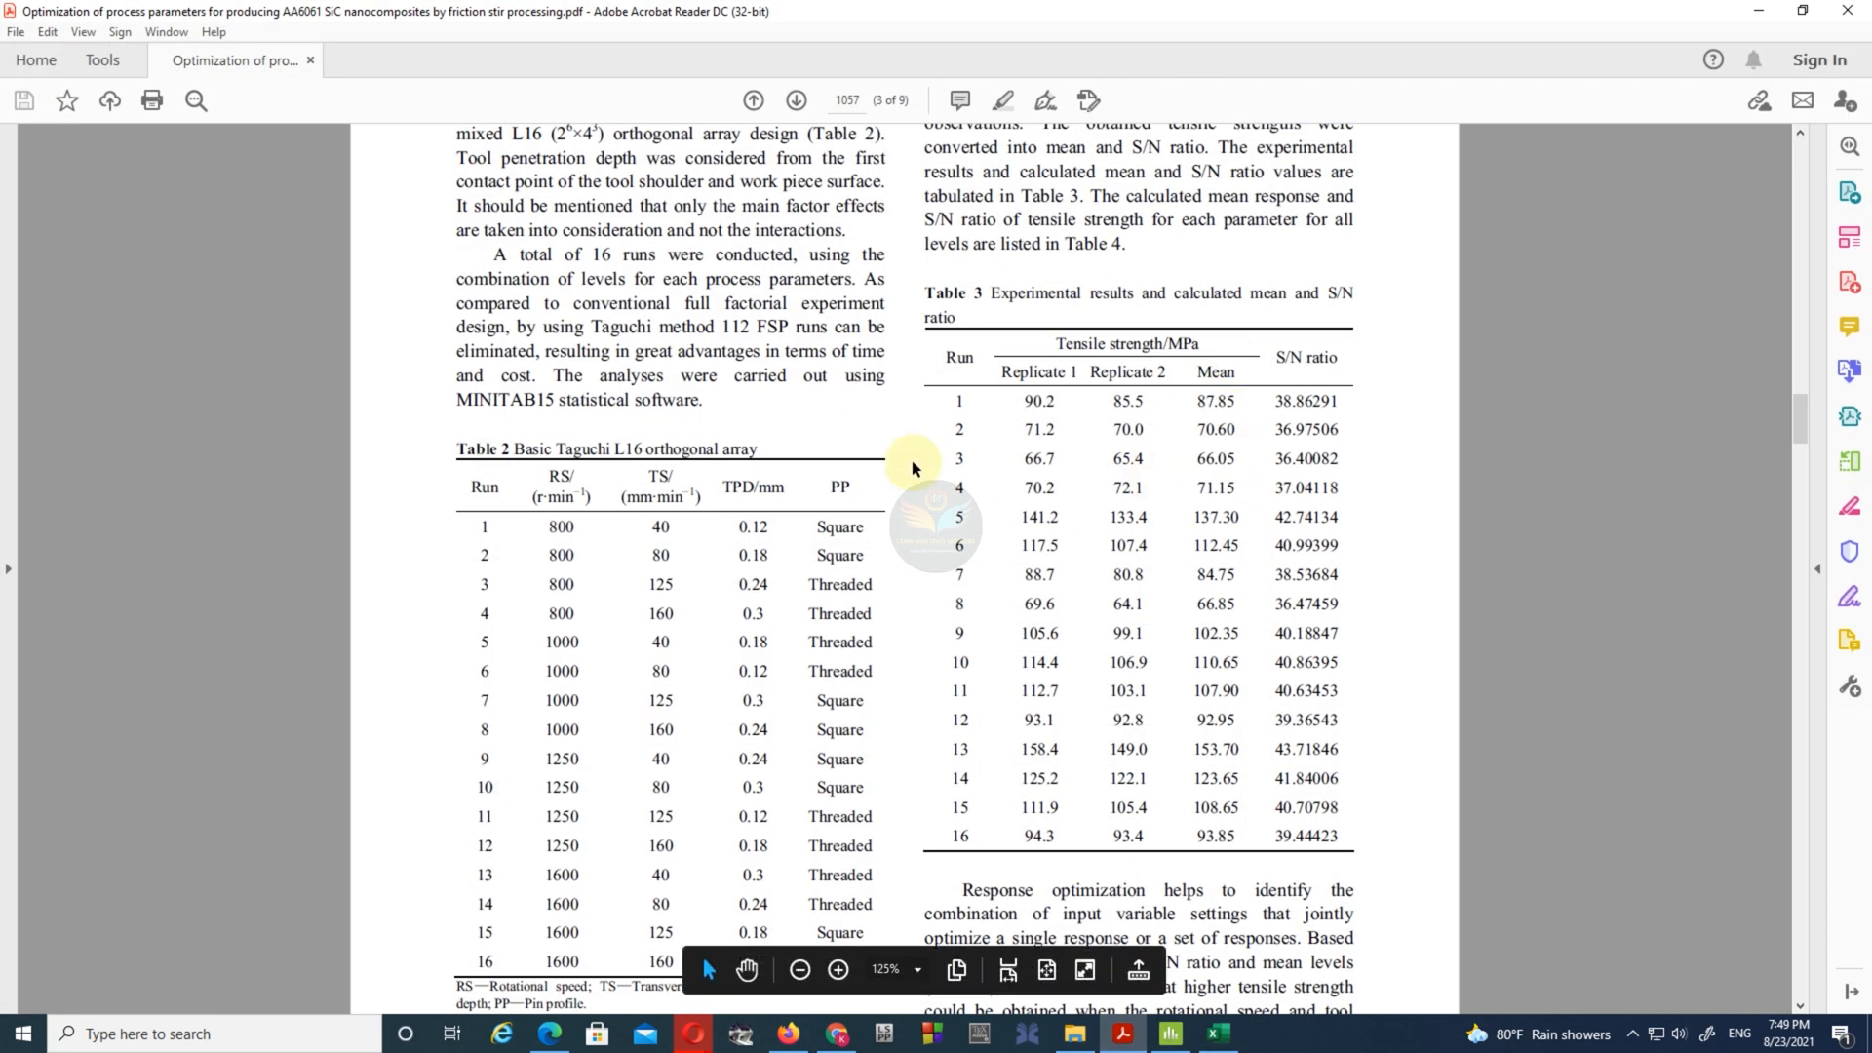
click(1754, 10)
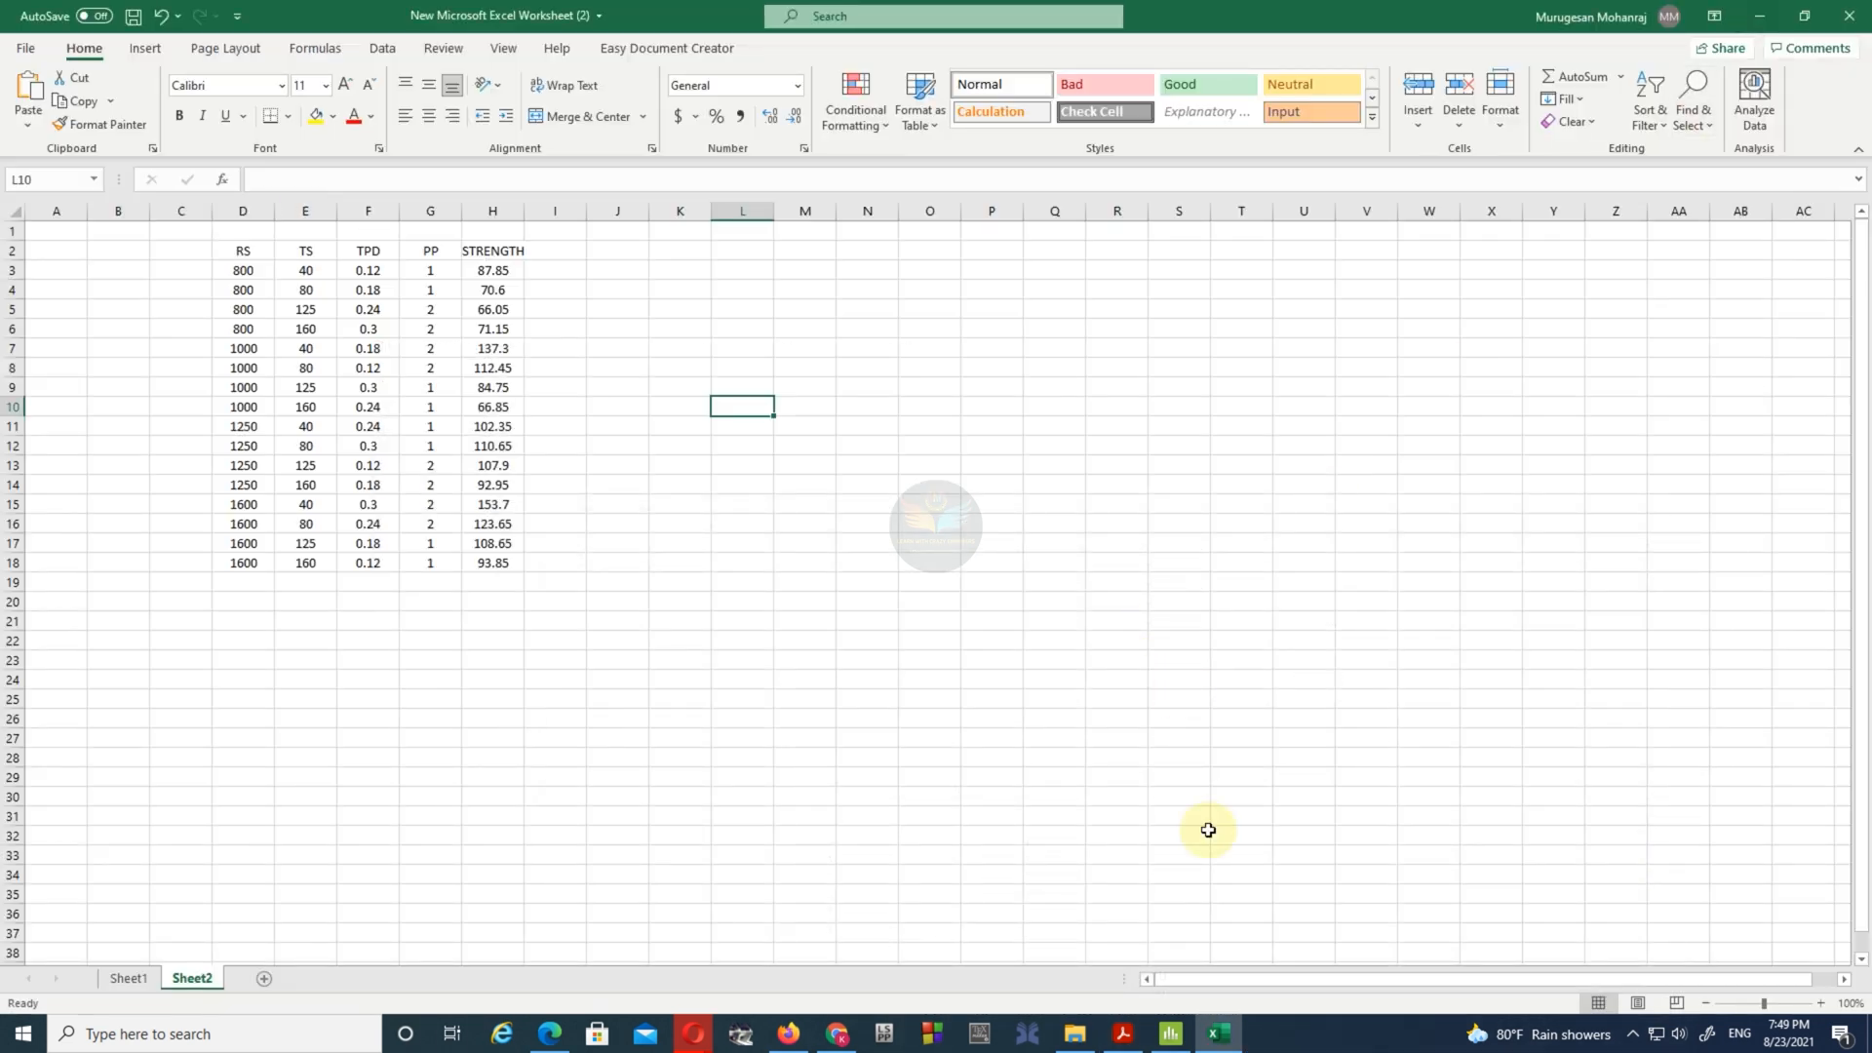
click(1170, 1034)
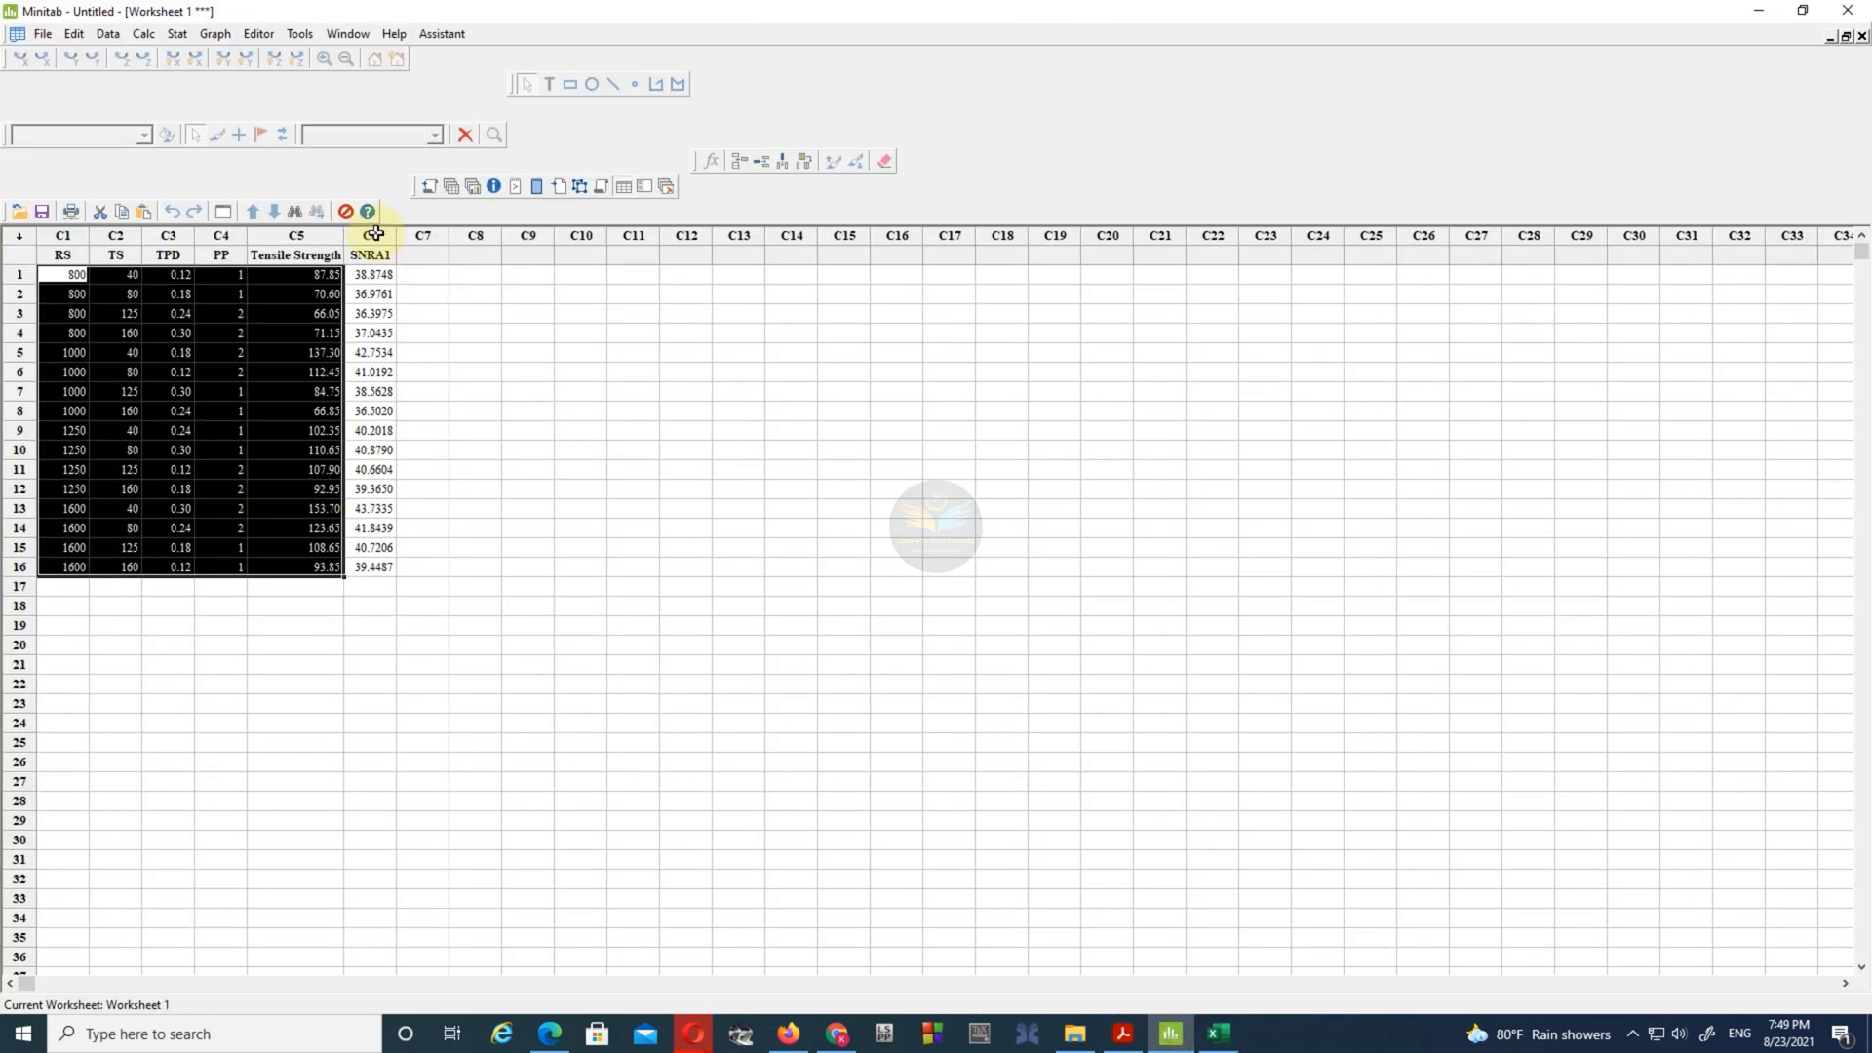
click(1829, 37)
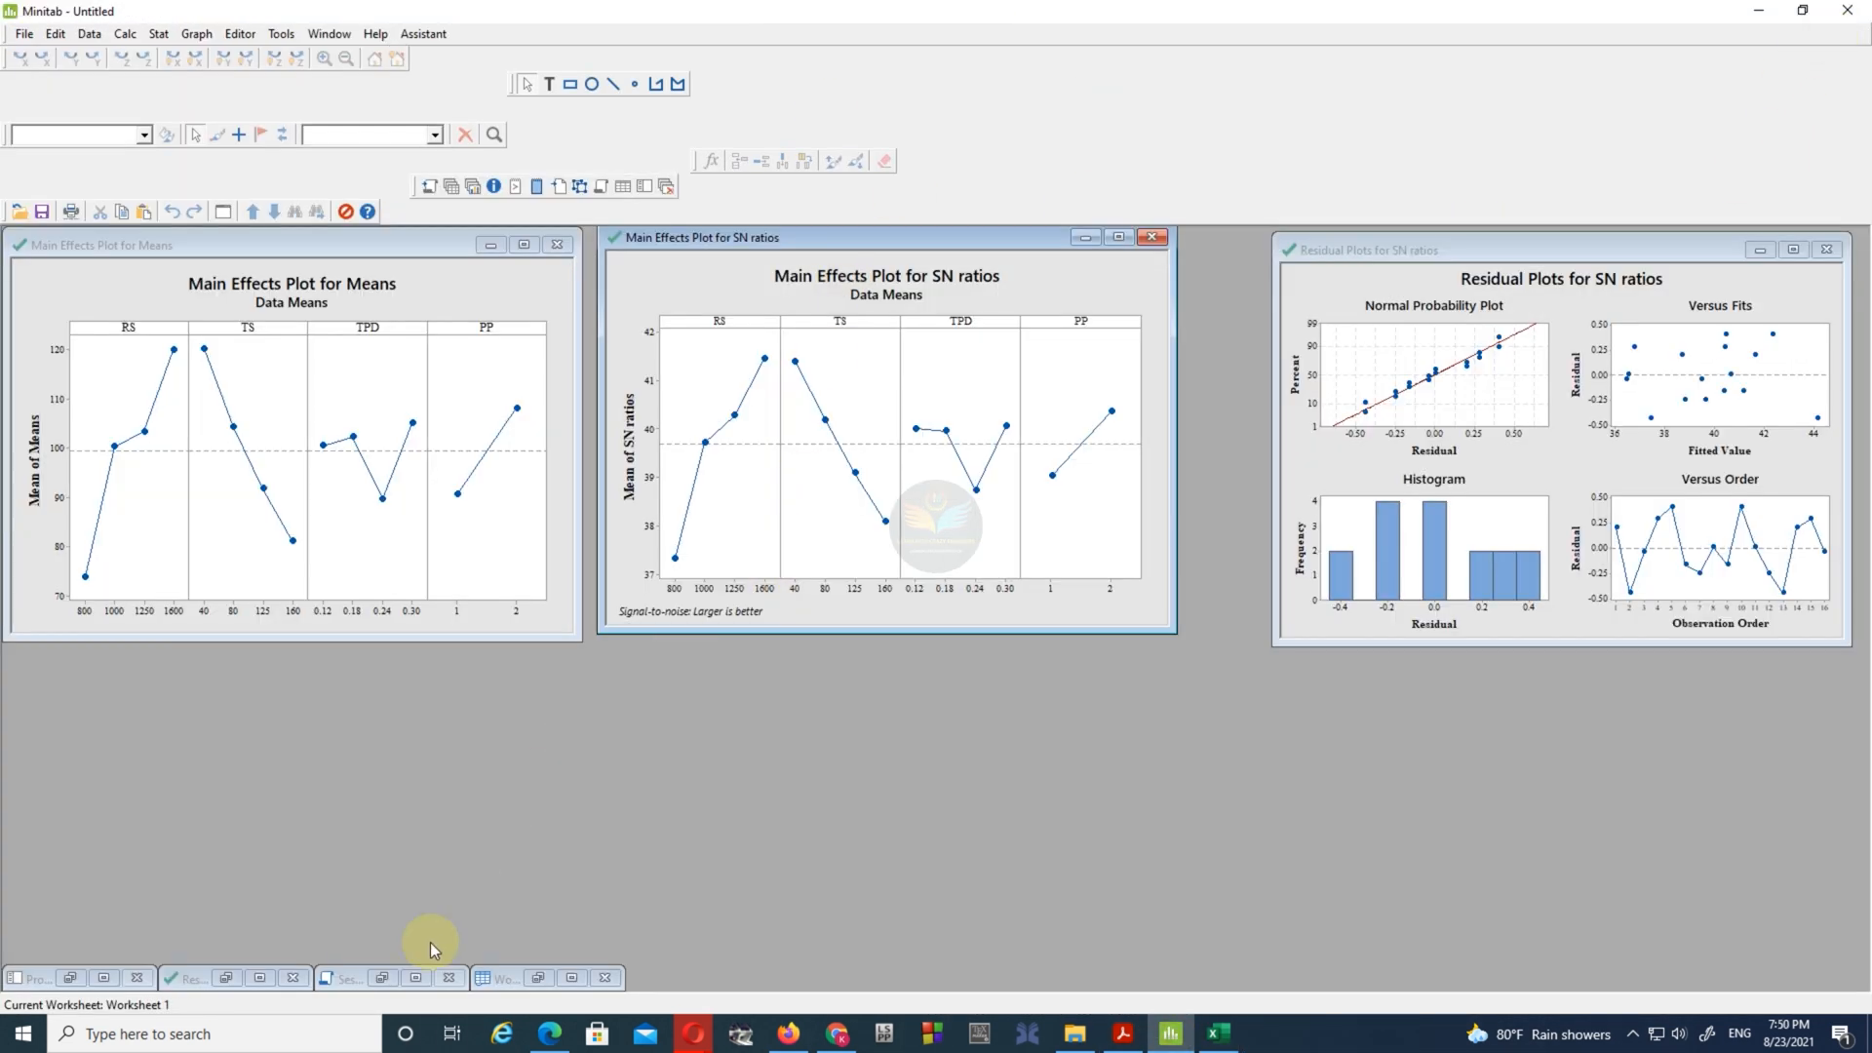
double_click(417, 973)
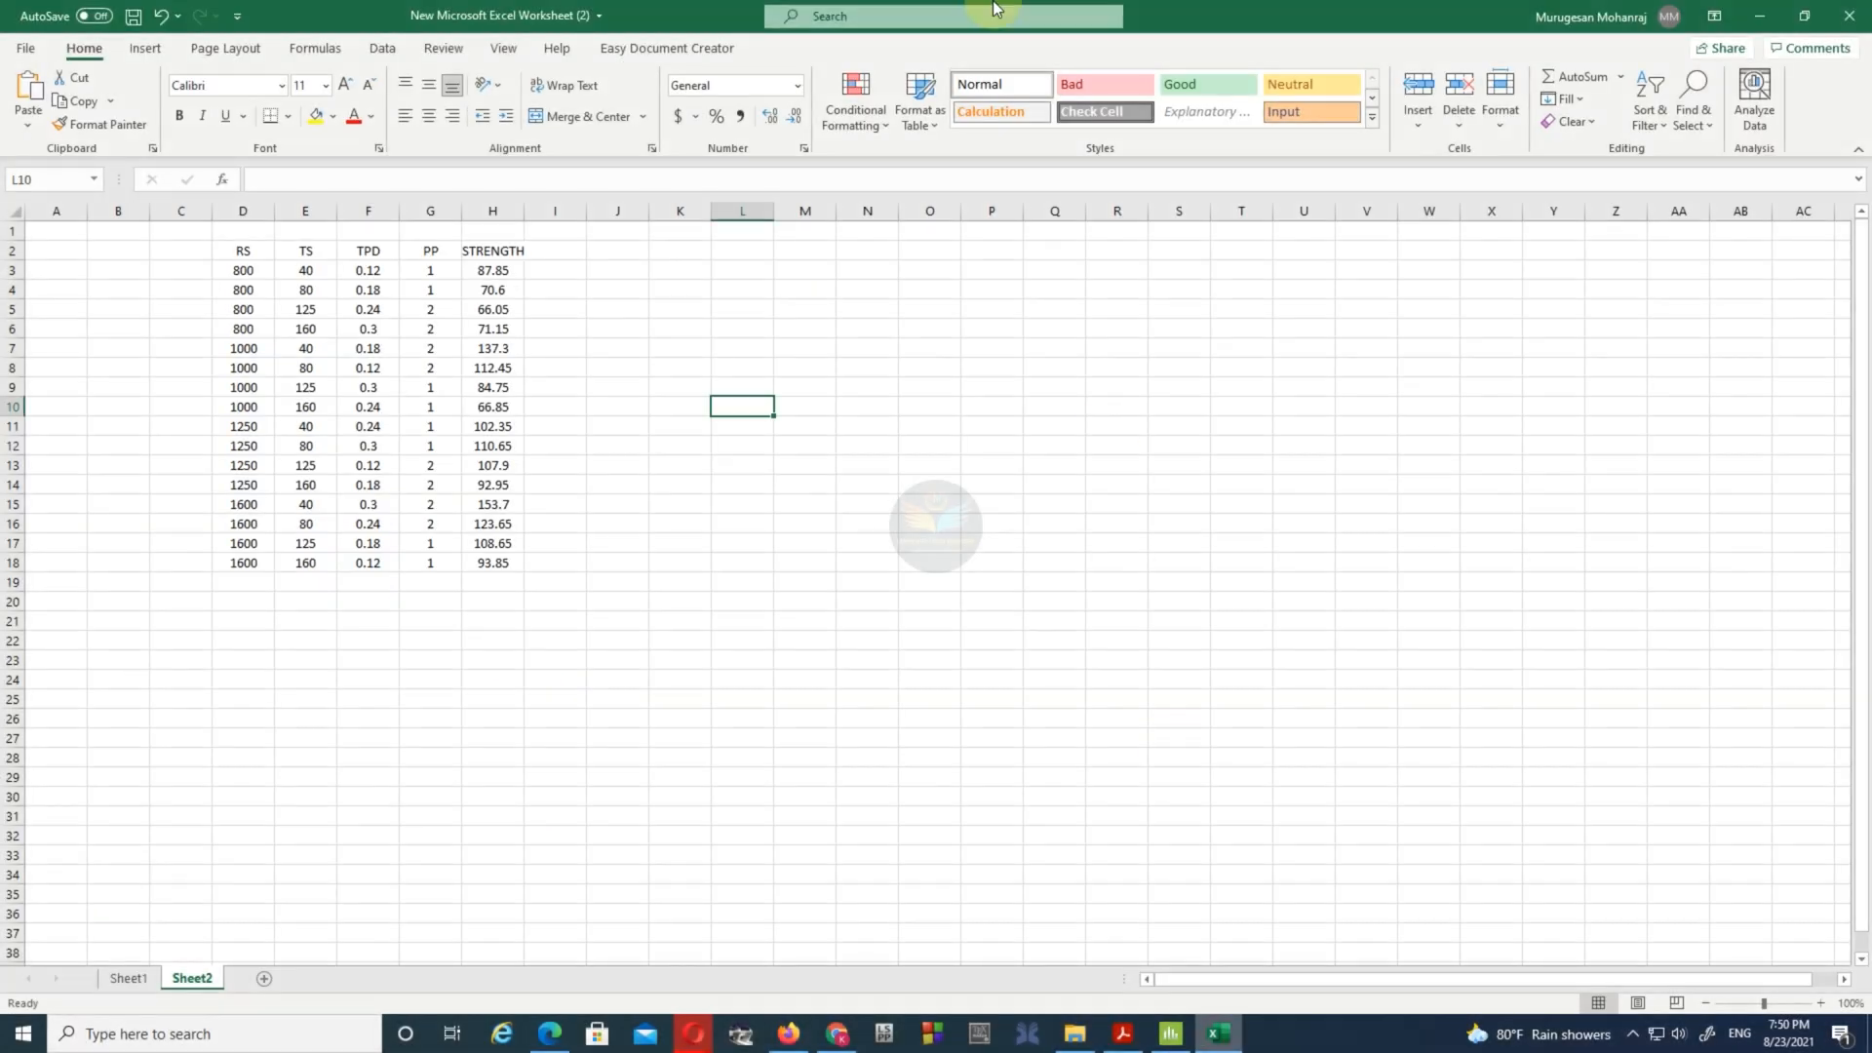
click(1803, 15)
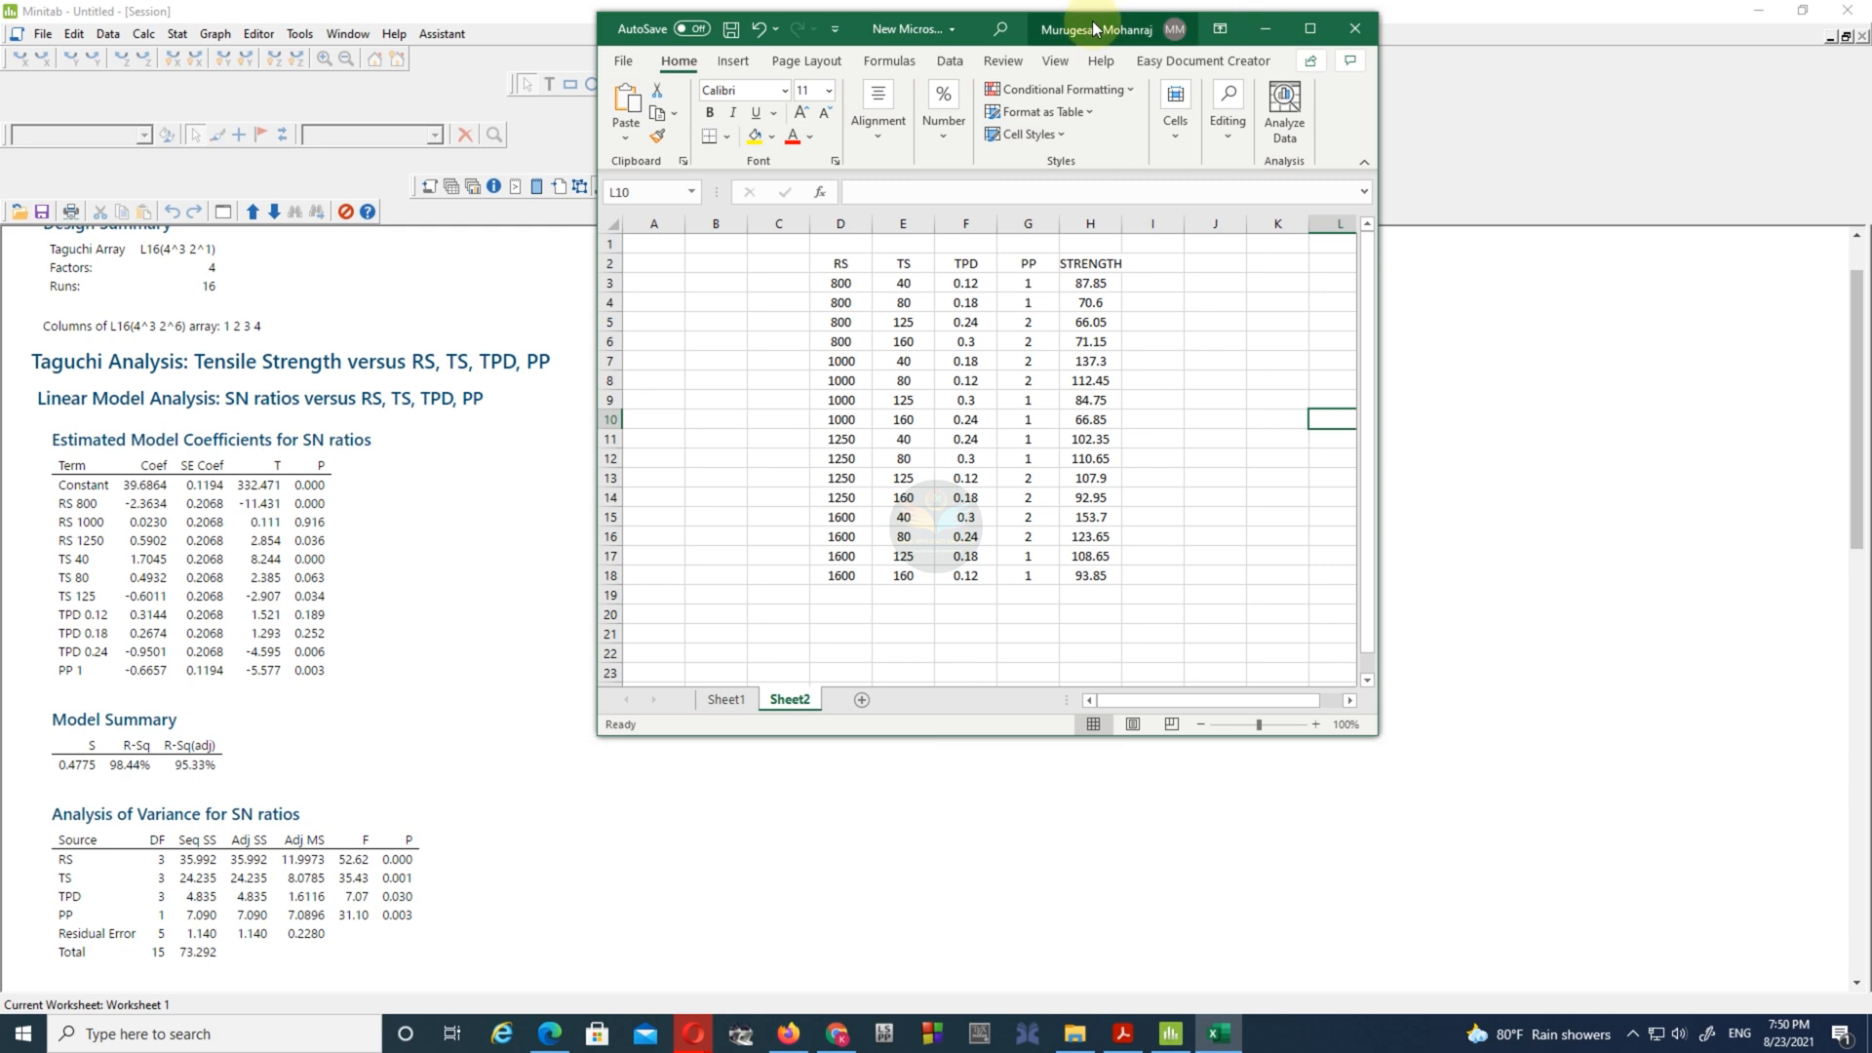
drag(1024, 29, 952, 106)
drag(1303, 809, 1586, 965)
- Enter the label T in cell J3 beside the run data
click(1156, 365)
text(T)
key(Tab)
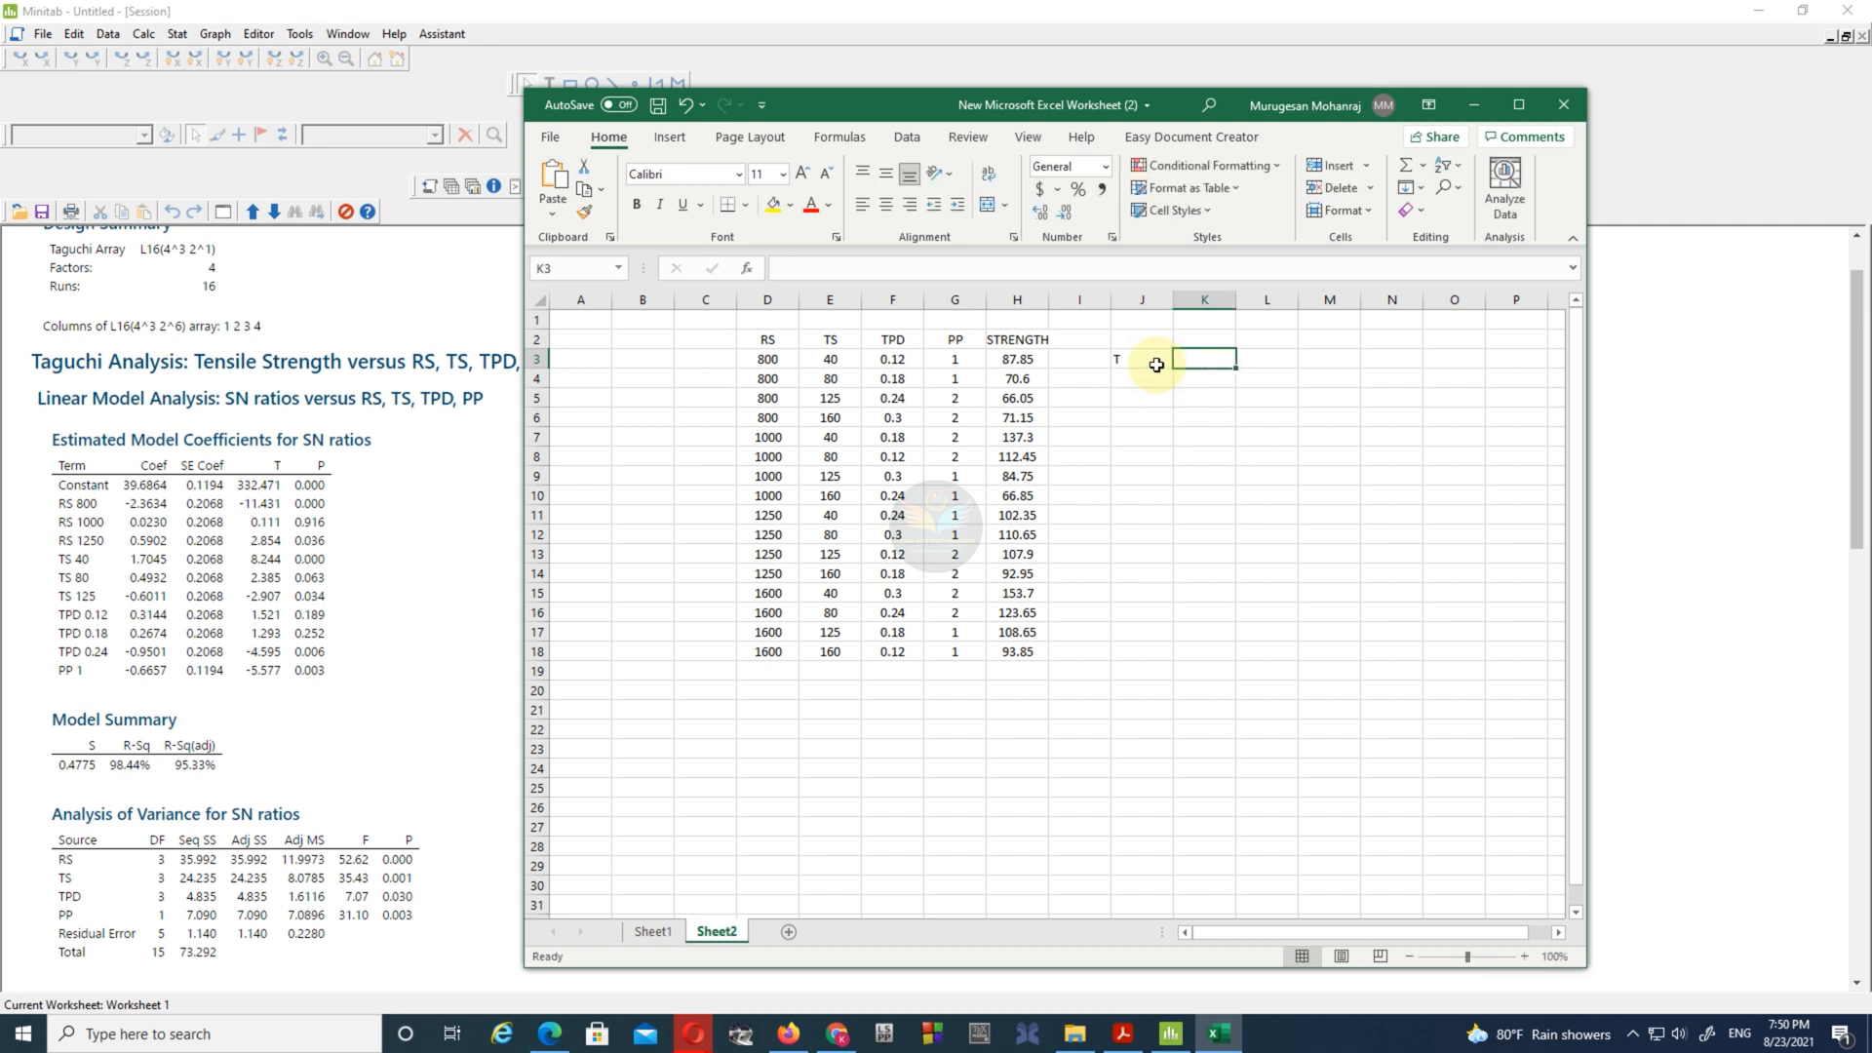
- Calculate the overall mean strength in K3 as the average of H3:H18
text(=AVER)
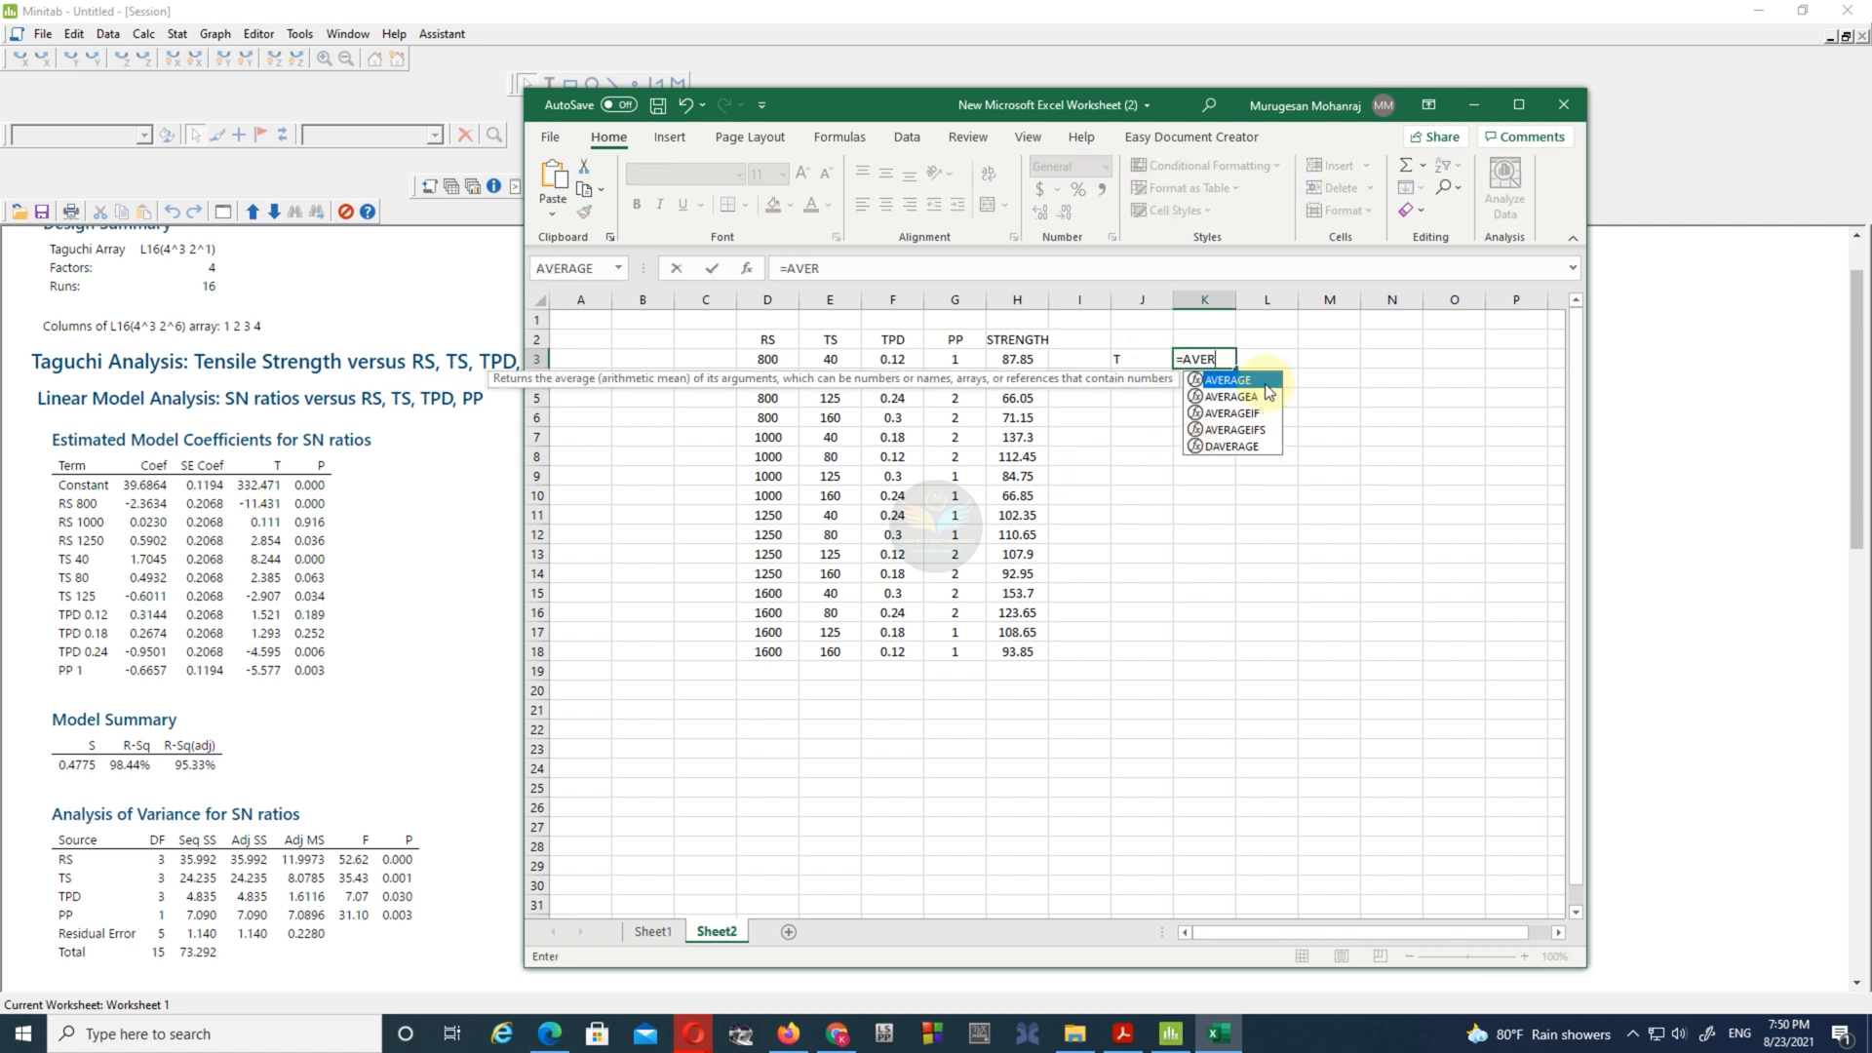
double_click(1267, 390)
drag(1017, 358, 1002, 649)
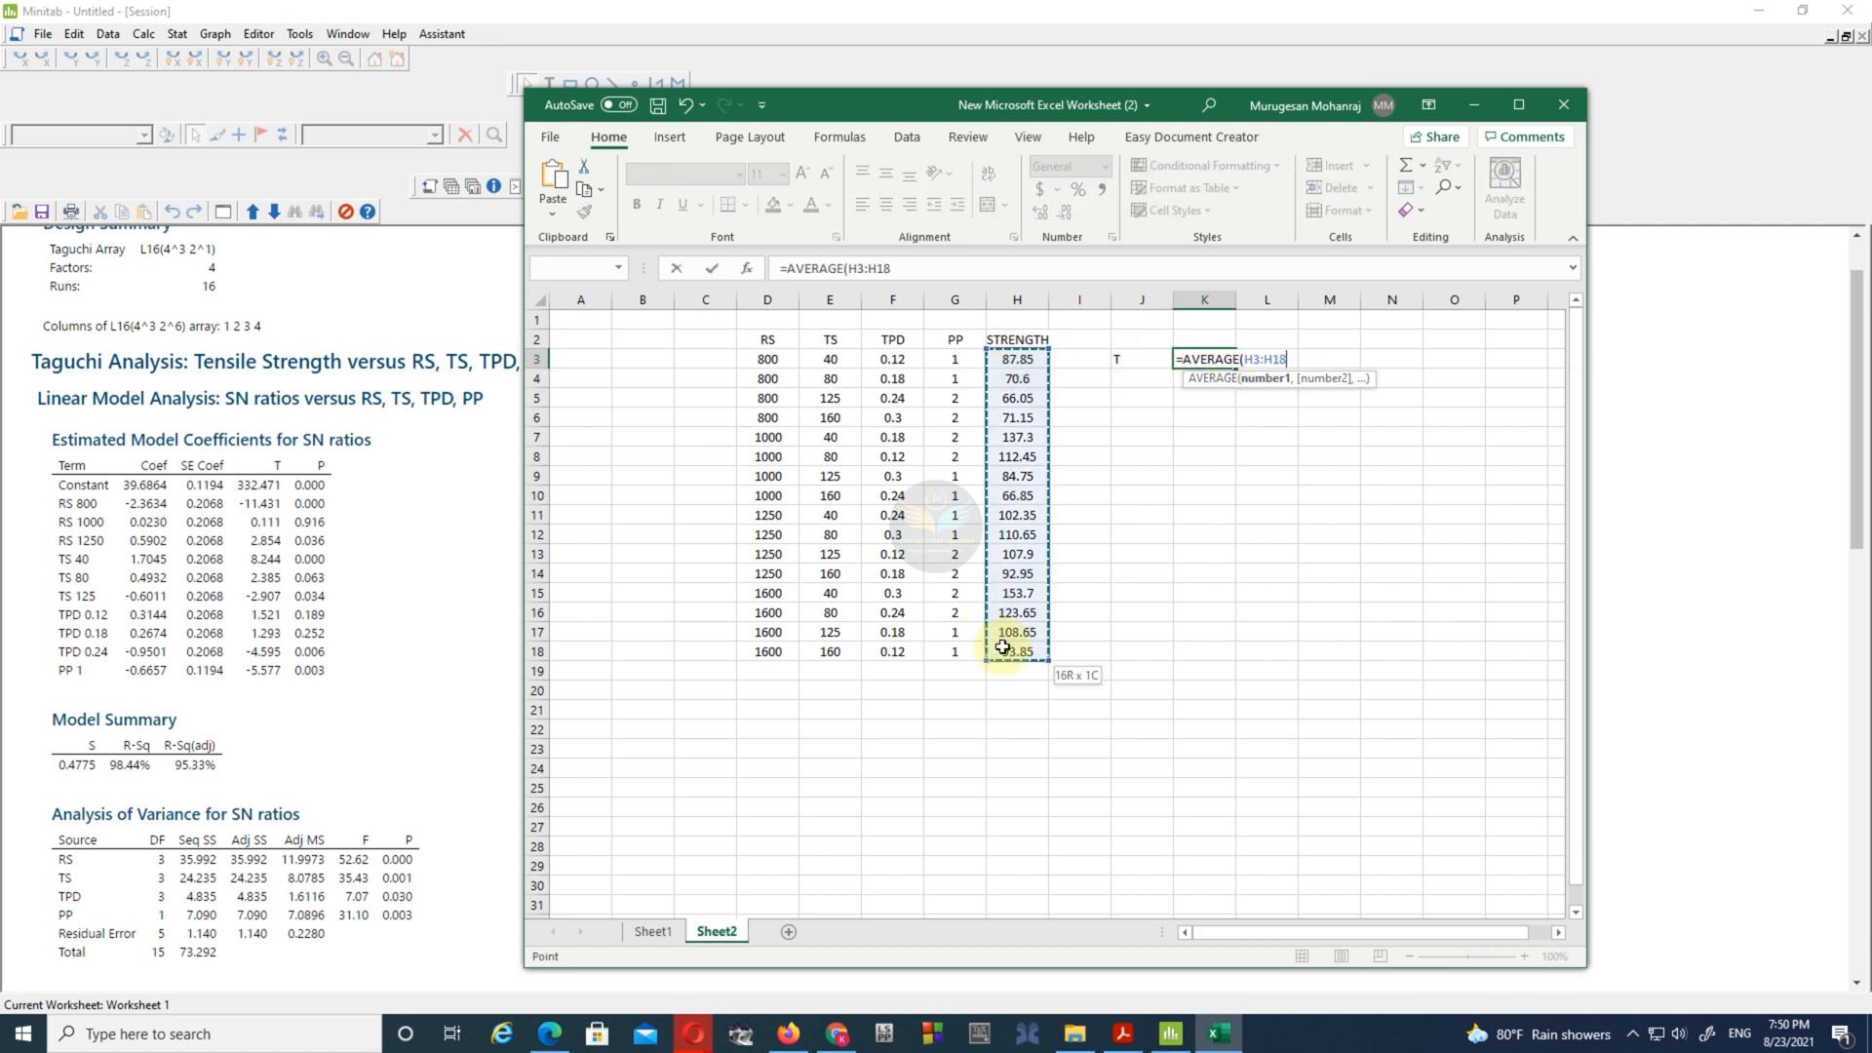
key(Return)
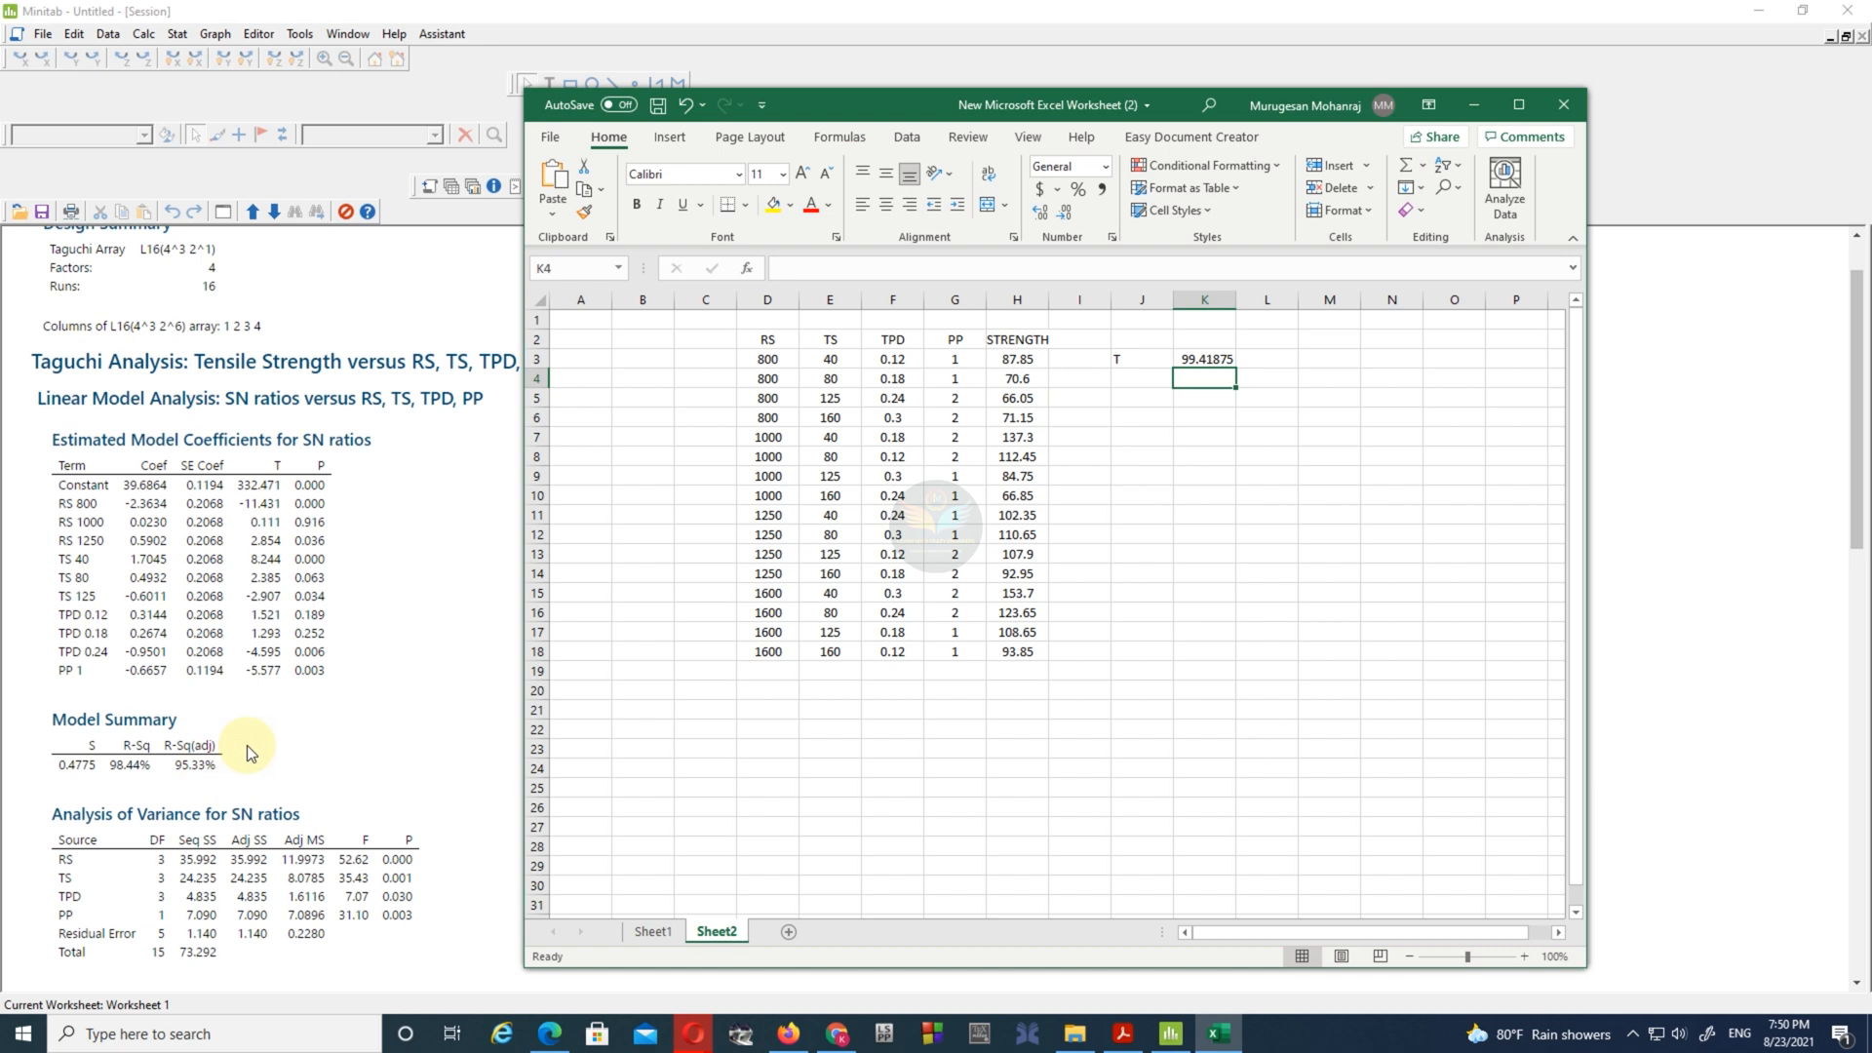
- Consult the Minitab response tables, label J16 as RS4 and average the strengths of the 1600 RS runs (H15:H18) in K16
scroll(249, 746, down, 4)
scroll(244, 770, down, 15)
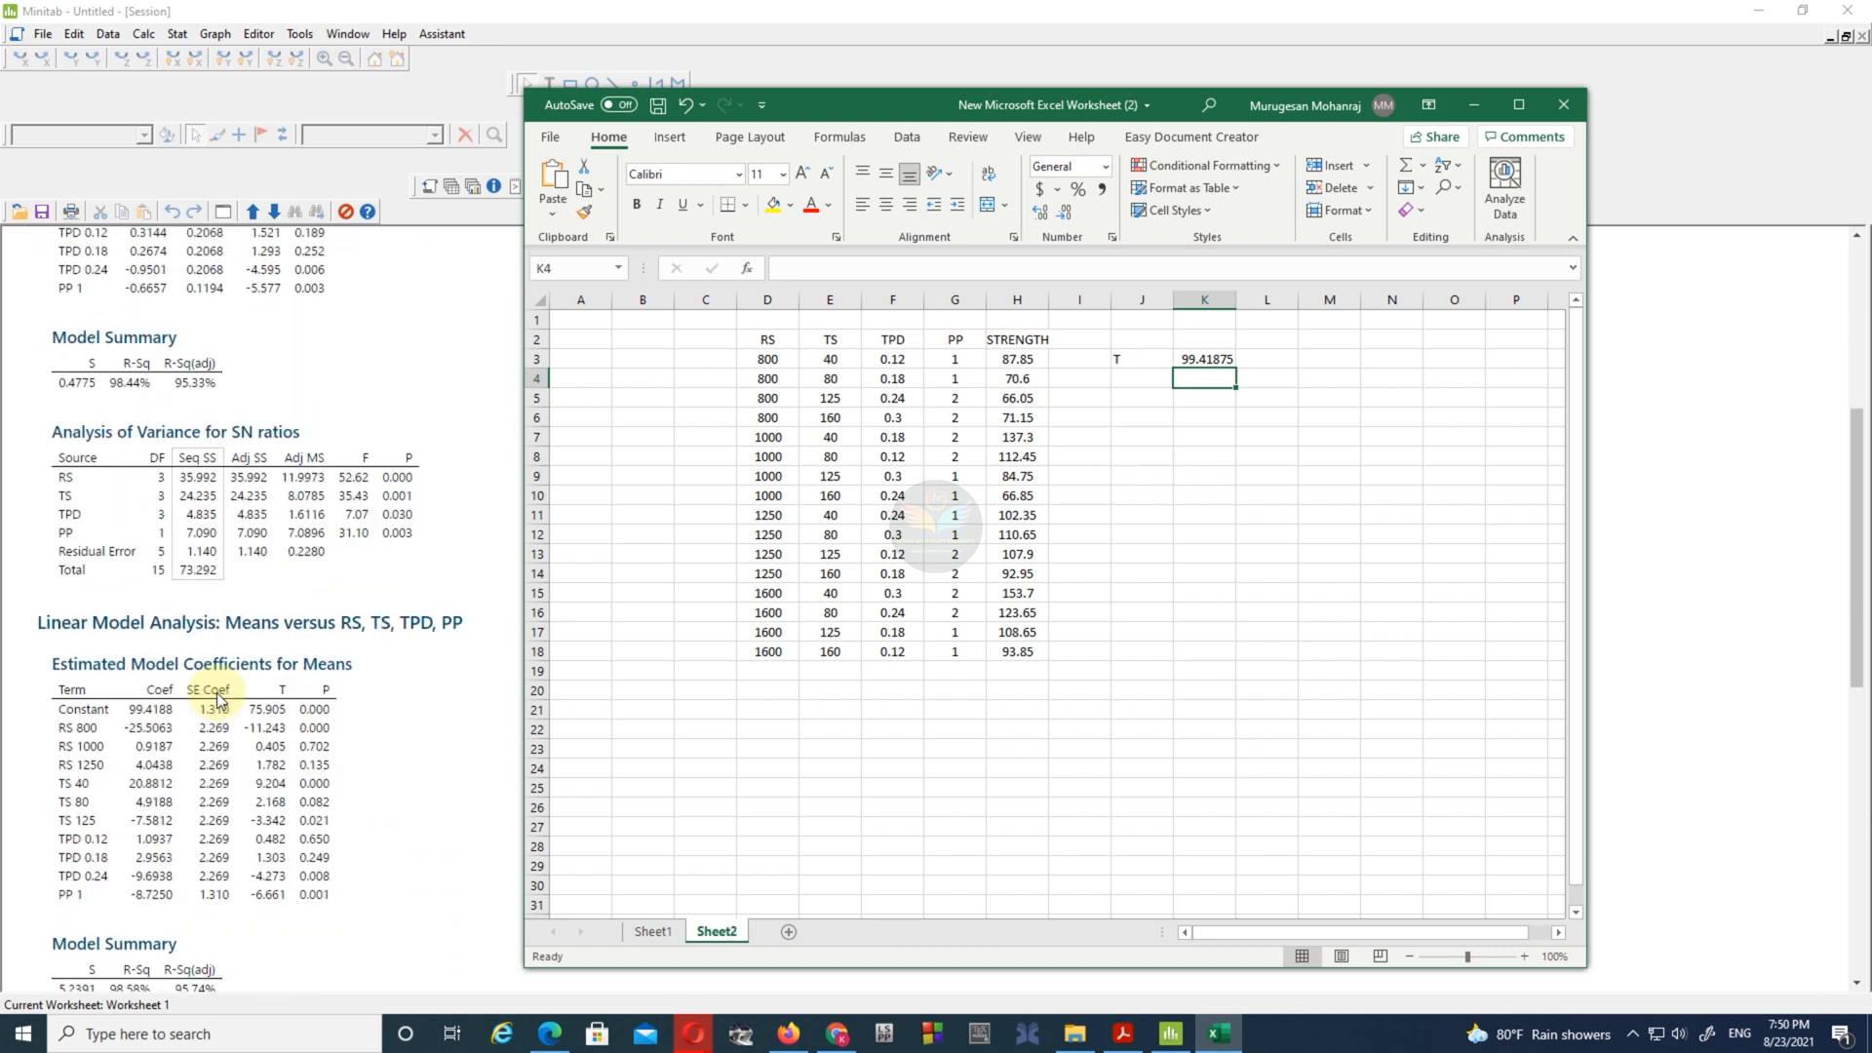
scroll(226, 620, down, 2)
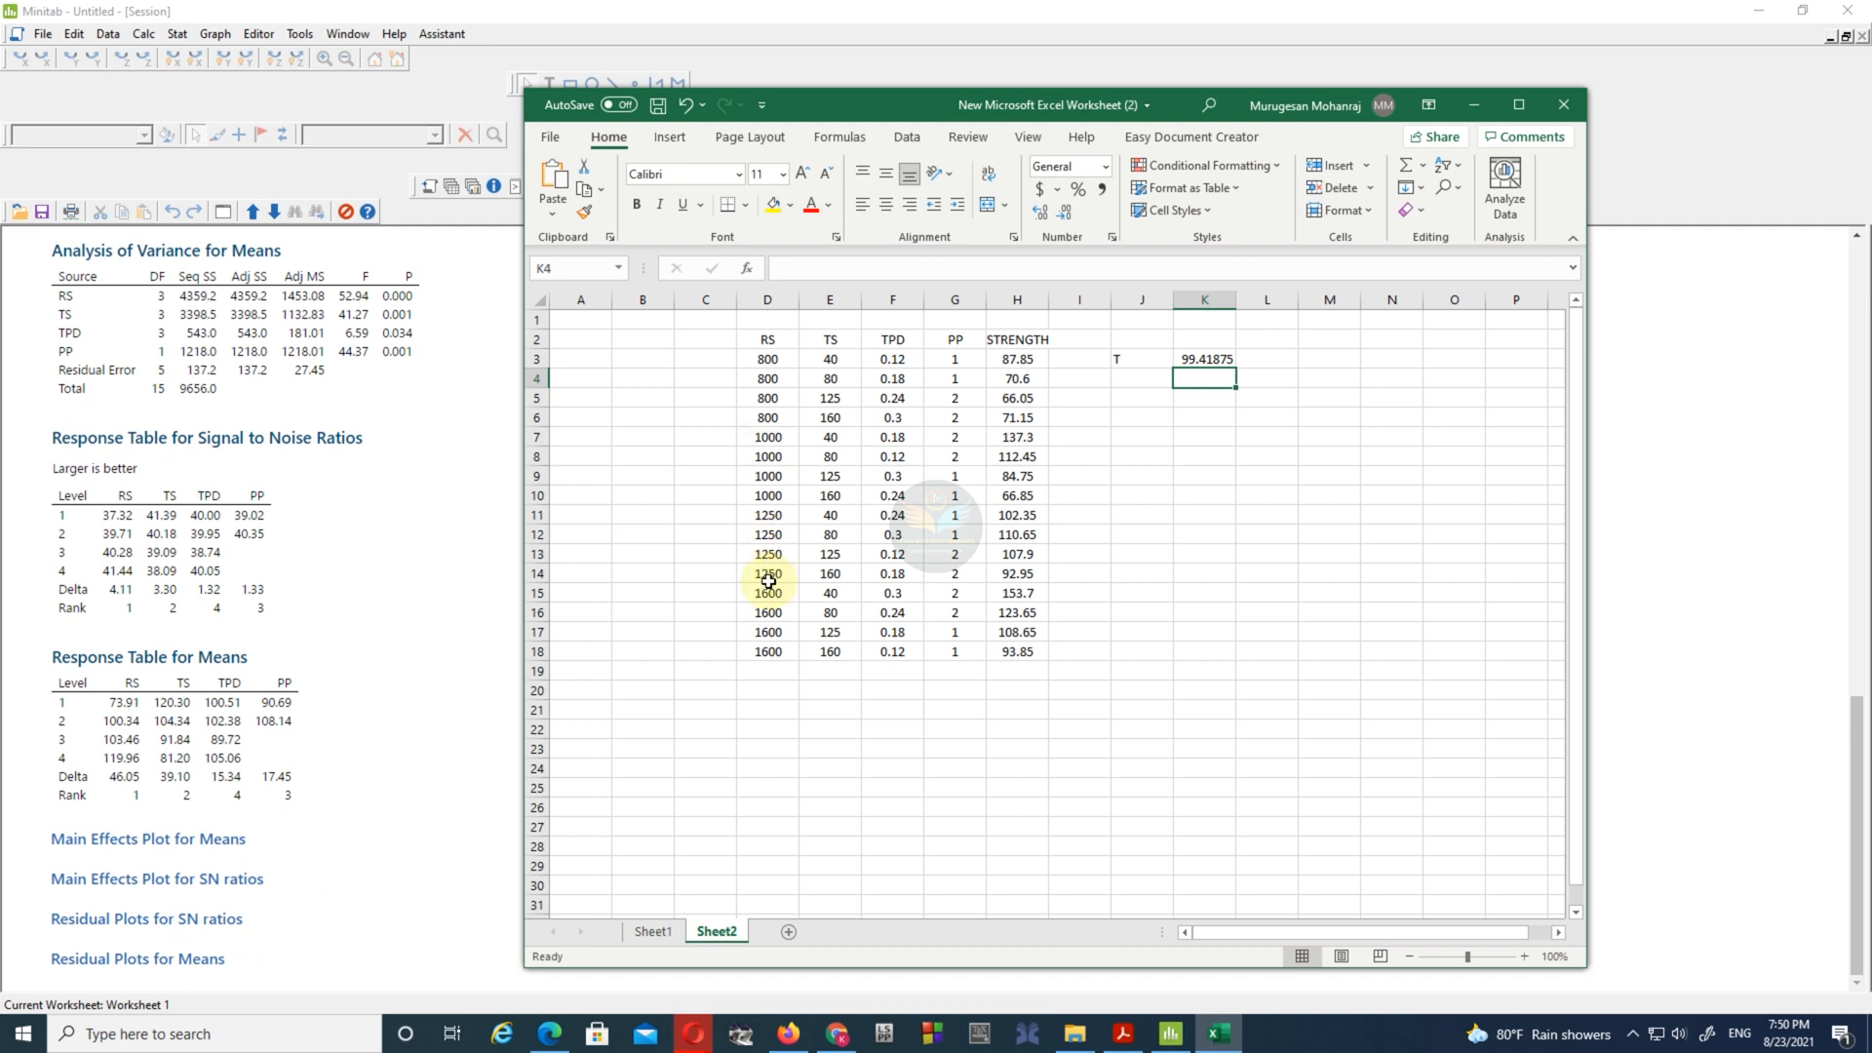
drag(768, 590, 766, 651)
drag(1017, 593, 1016, 651)
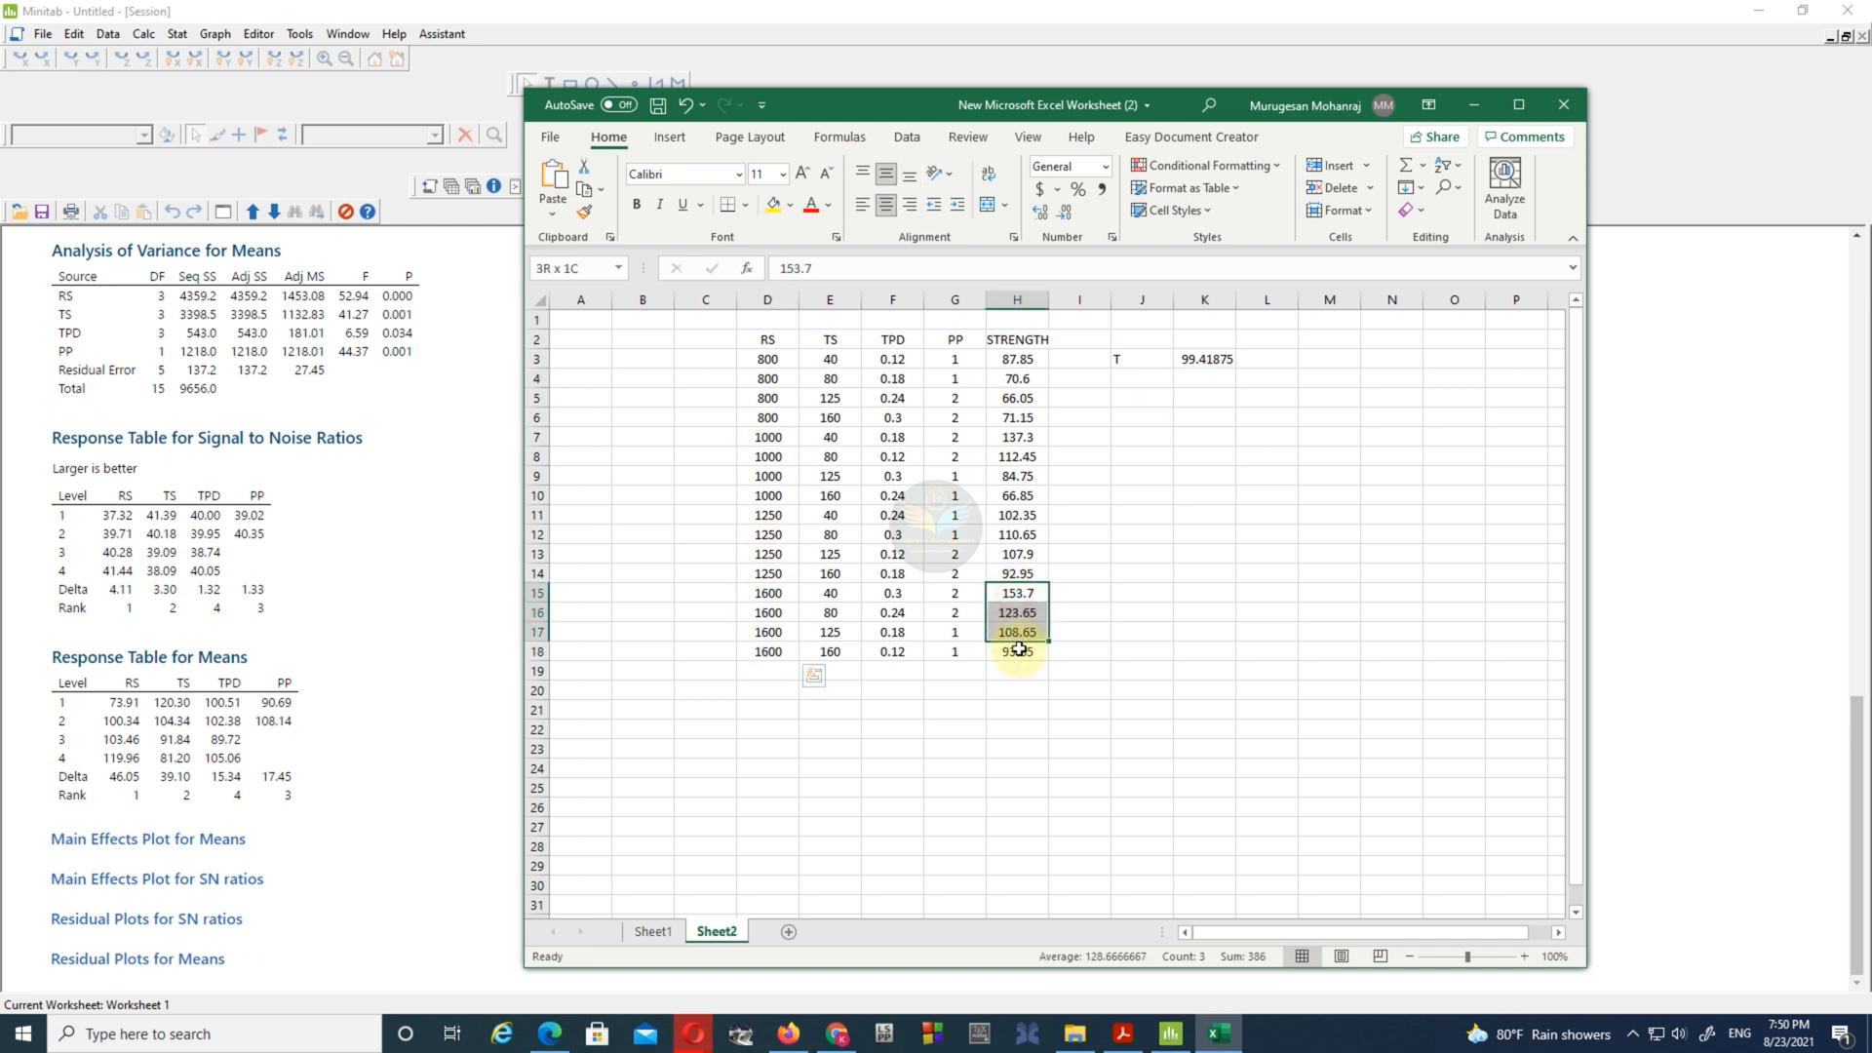
click(1160, 611)
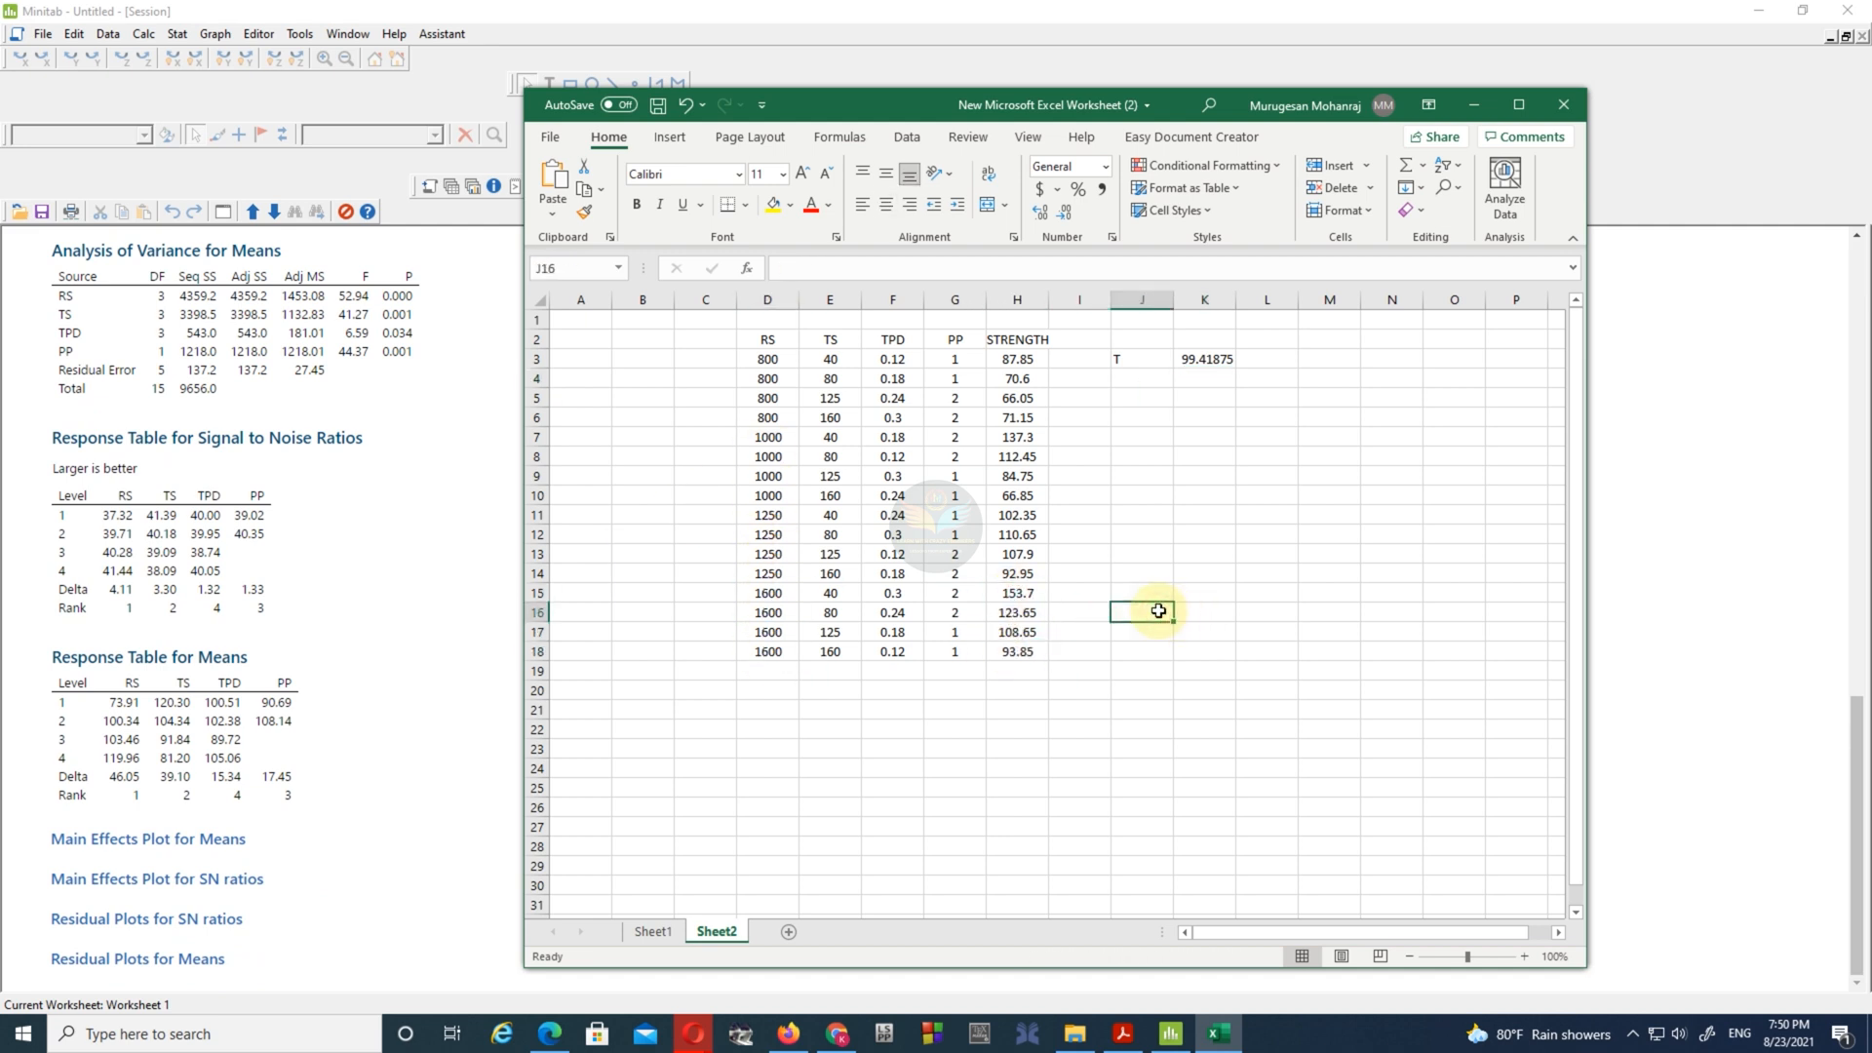
text(RS4)
key(Tab)
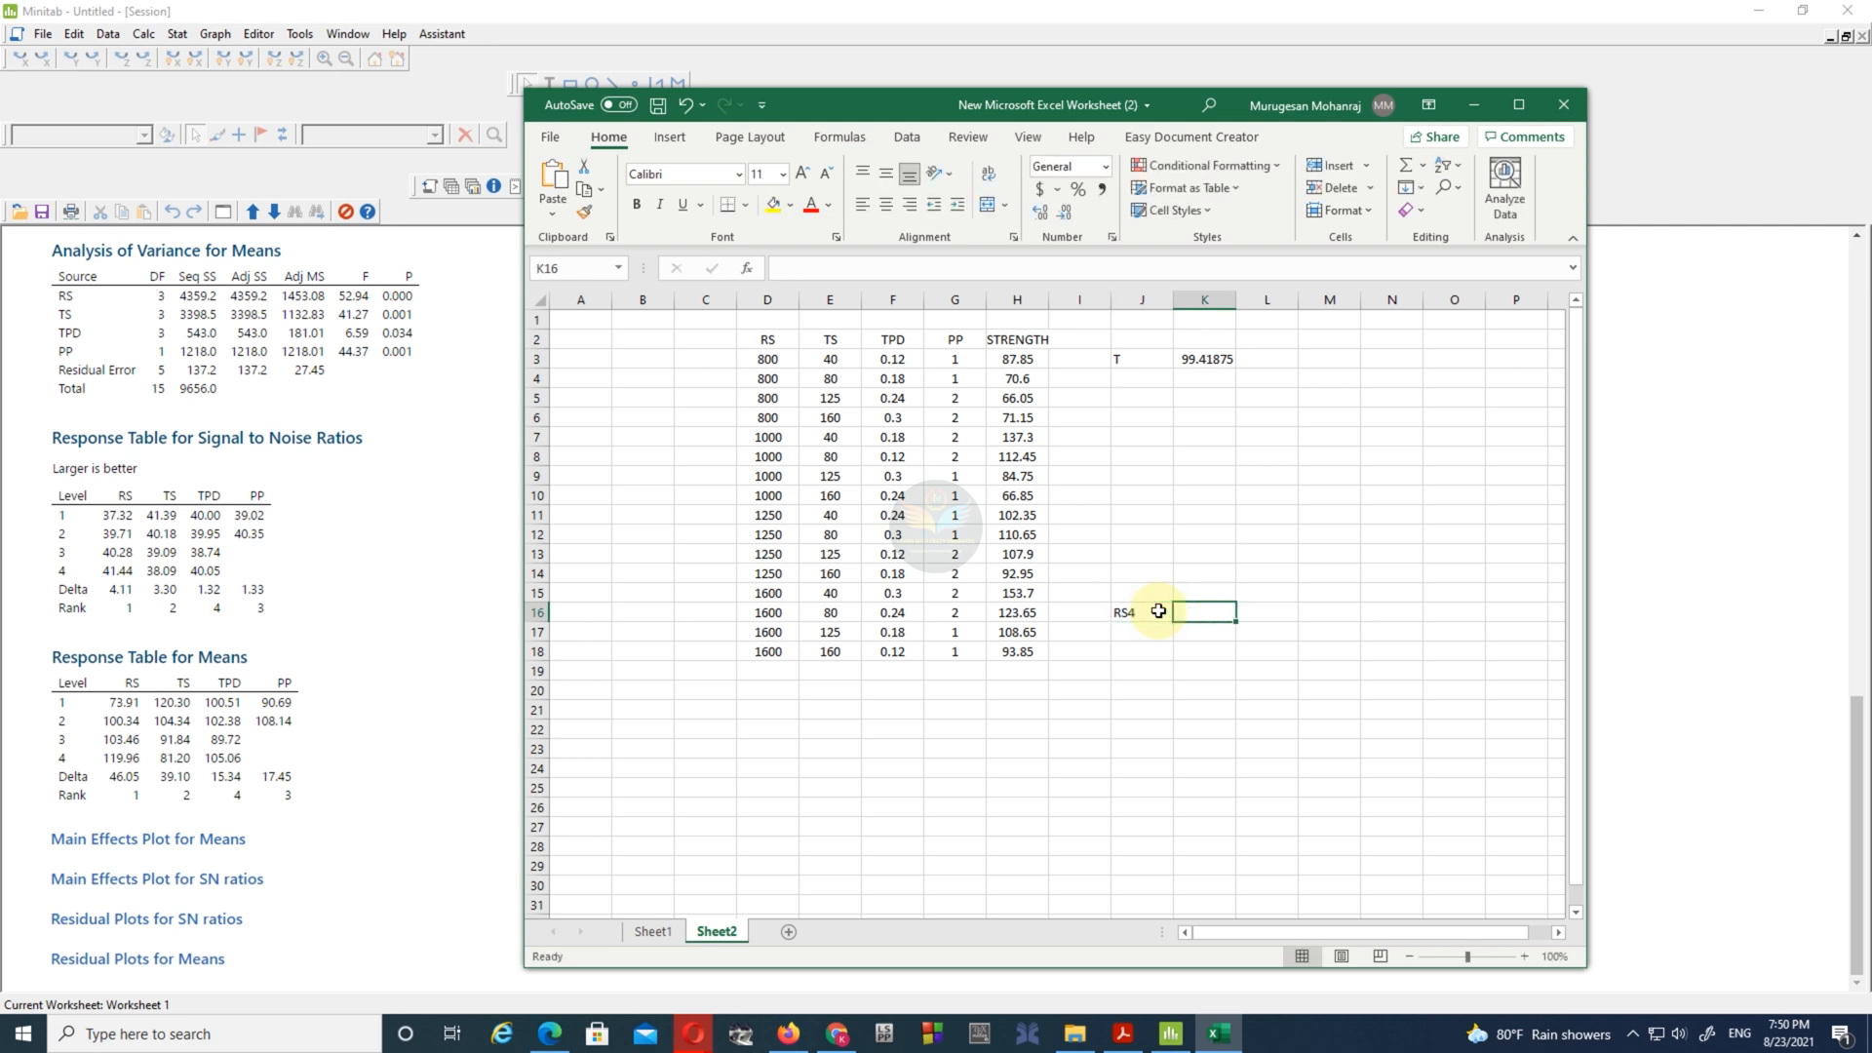
text(=AVE)
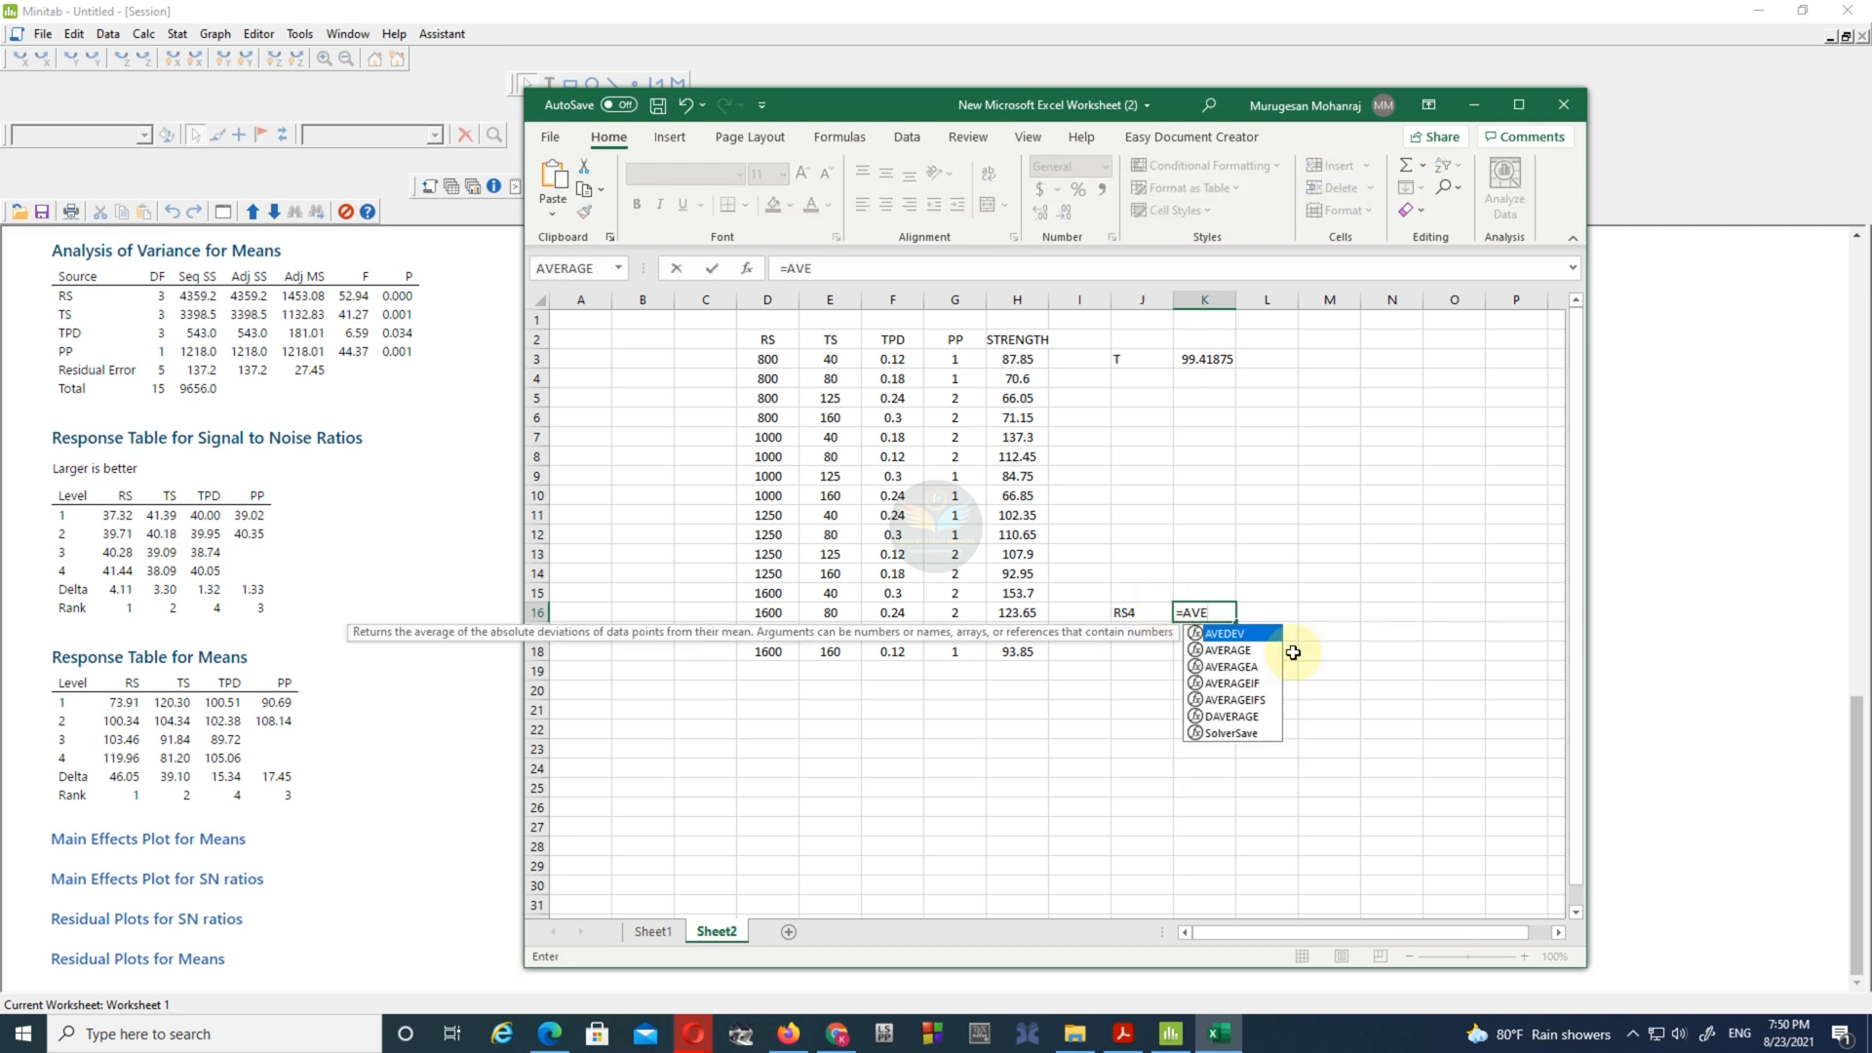
double_click(1228, 649)
drag(1019, 597, 1019, 651)
key(Return)
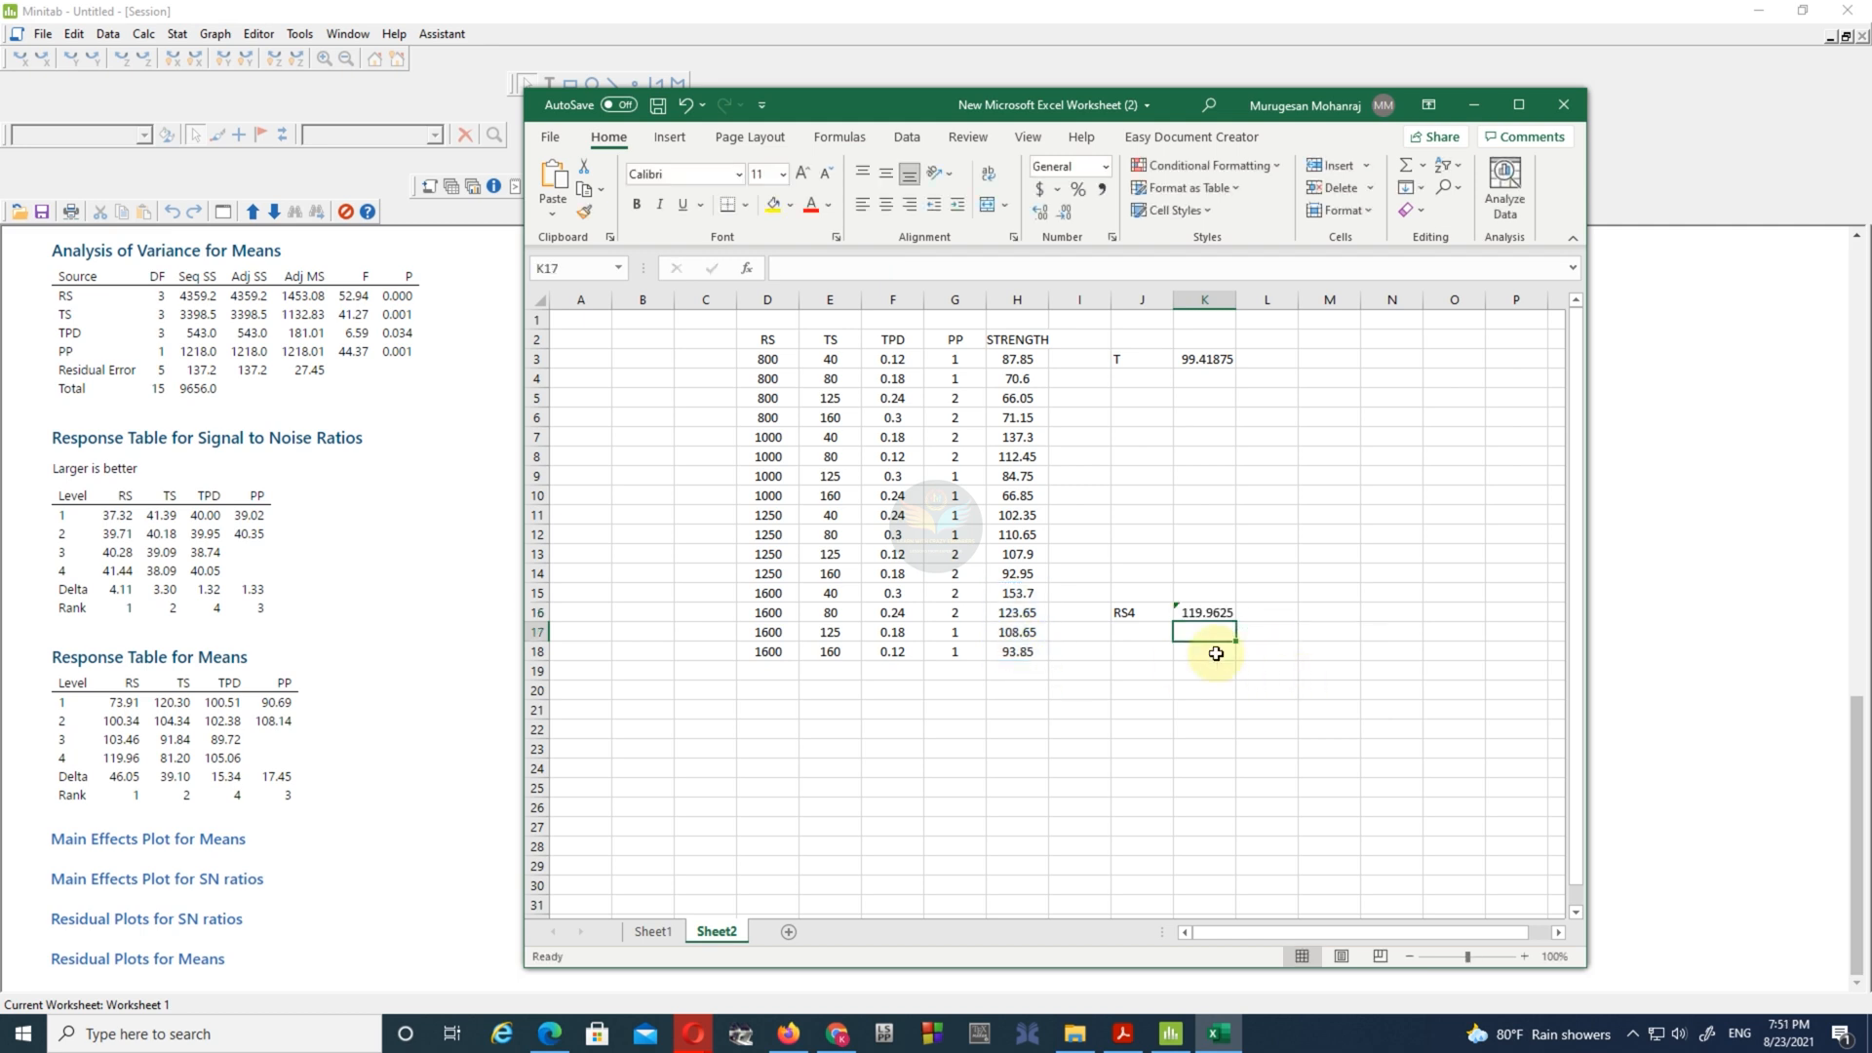
- Label J17 as TS1 and average the strengths of the TS 40 runs (H3, H7, H11, H15) in K17
click(1140, 635)
text(TS)
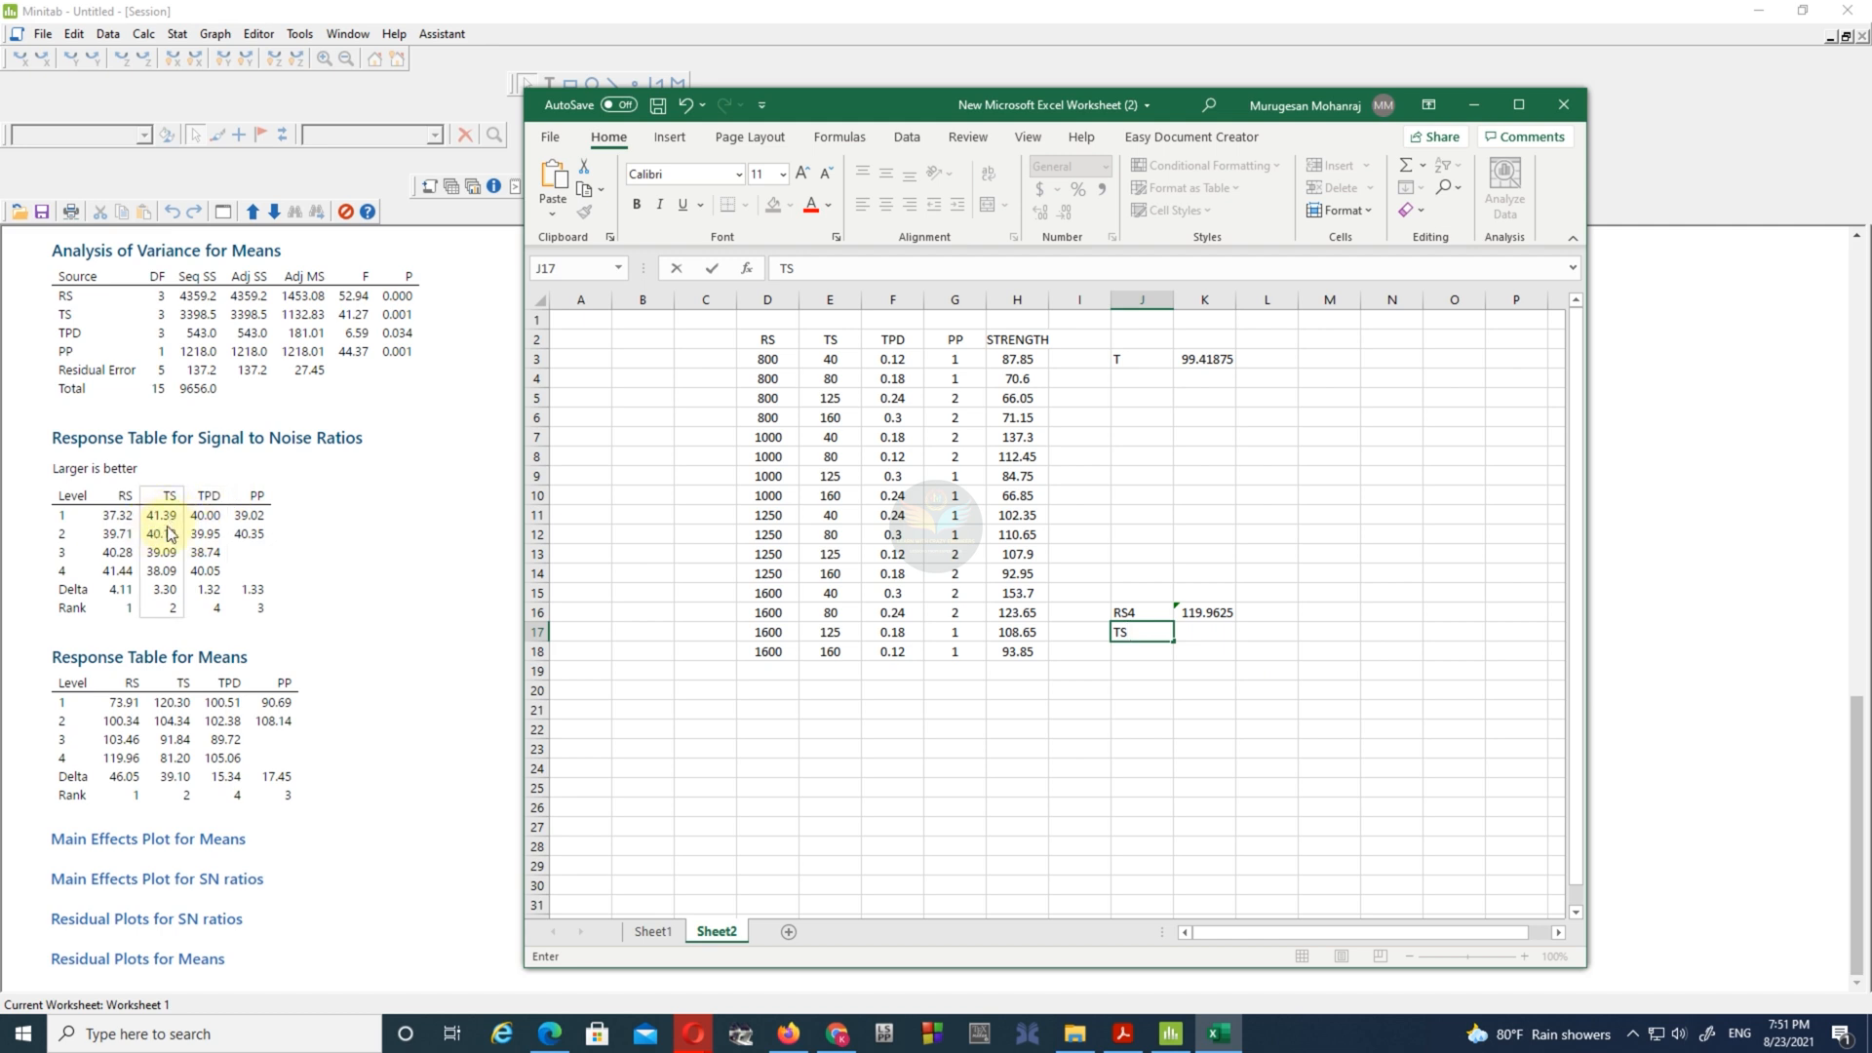
text(1)
key(Tab)
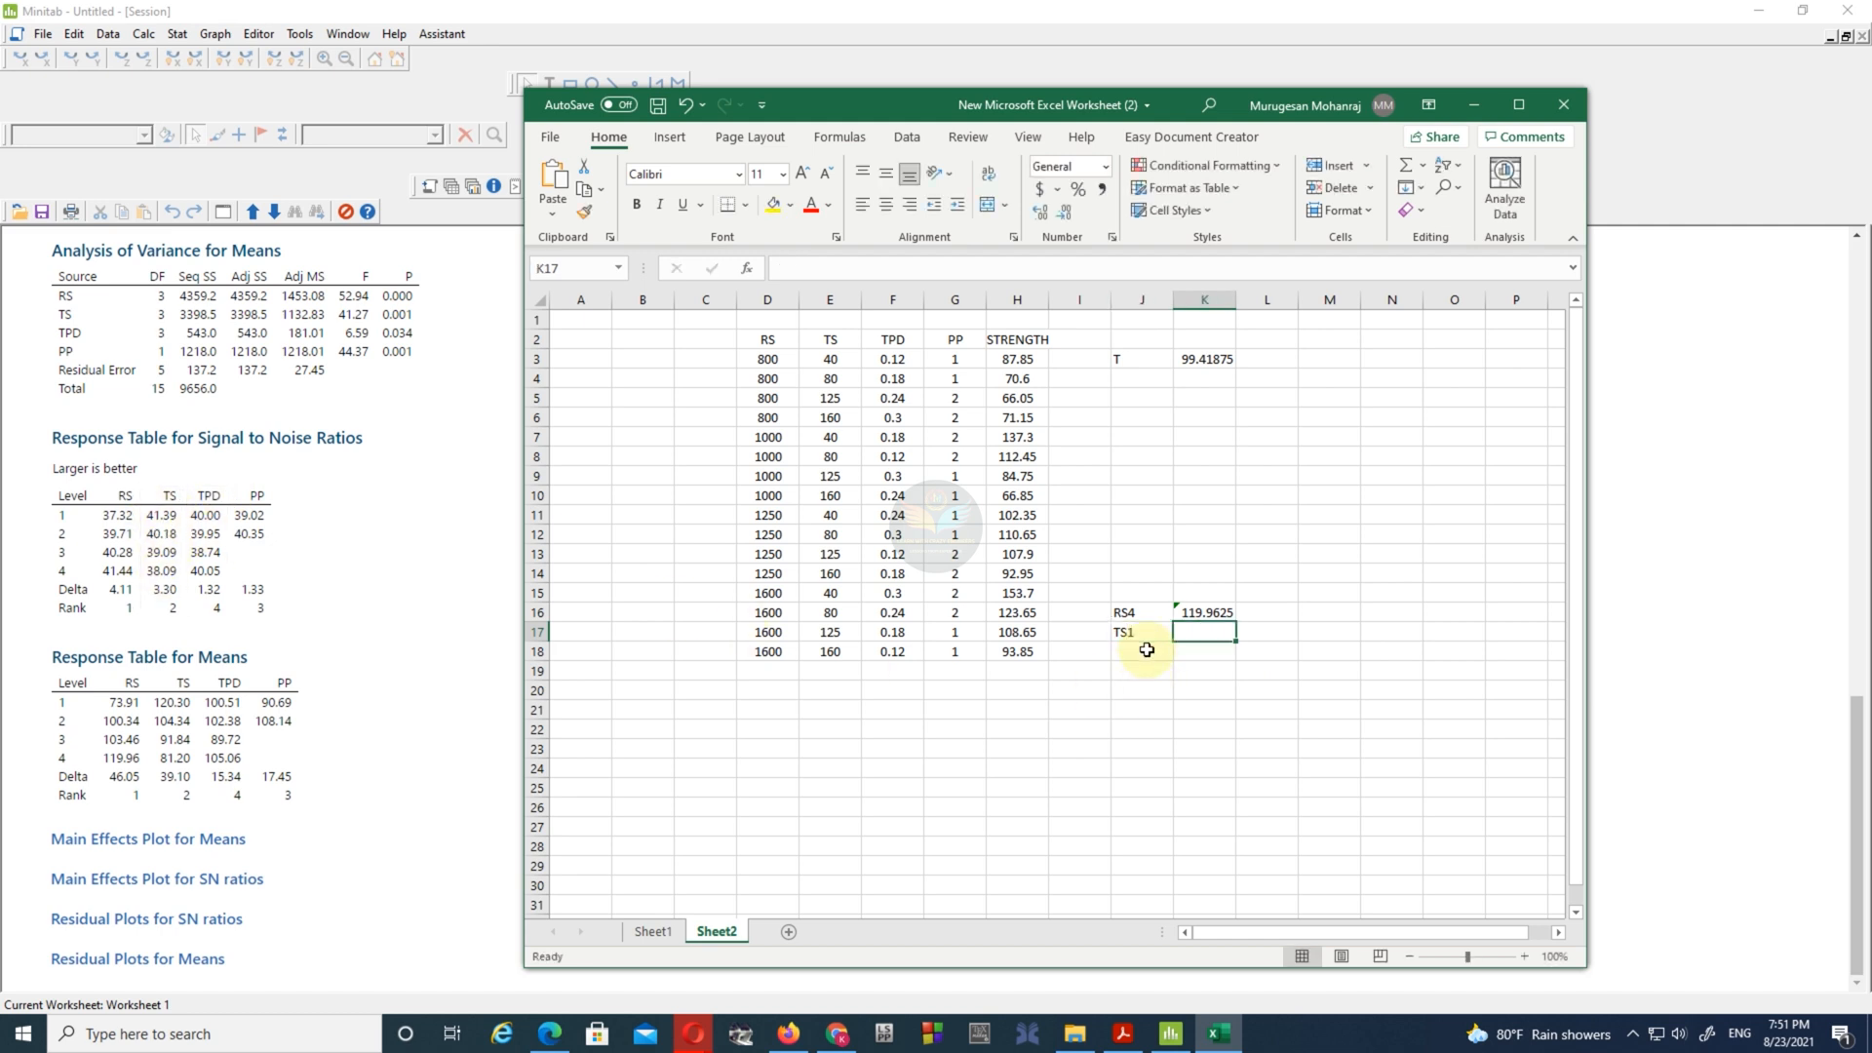
text(=AV)
double_click(1227, 670)
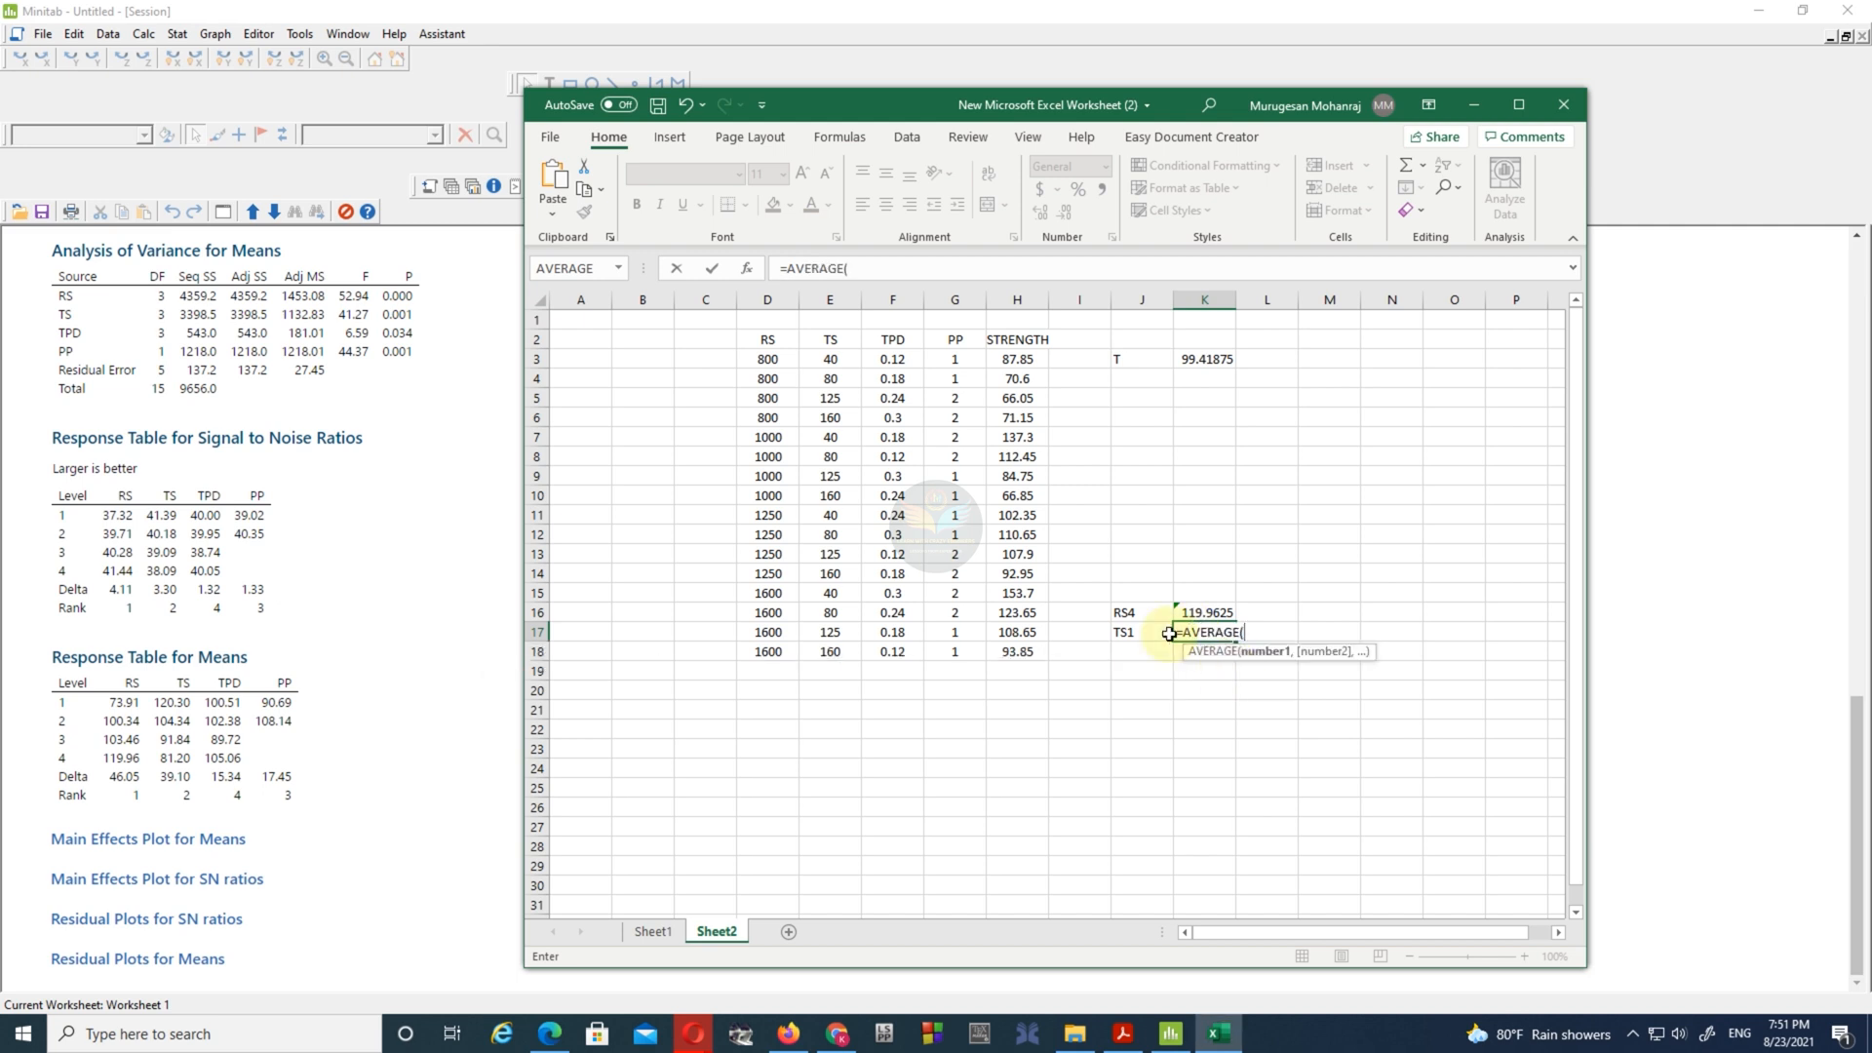
click(1011, 362)
text(,)
click(1015, 437)
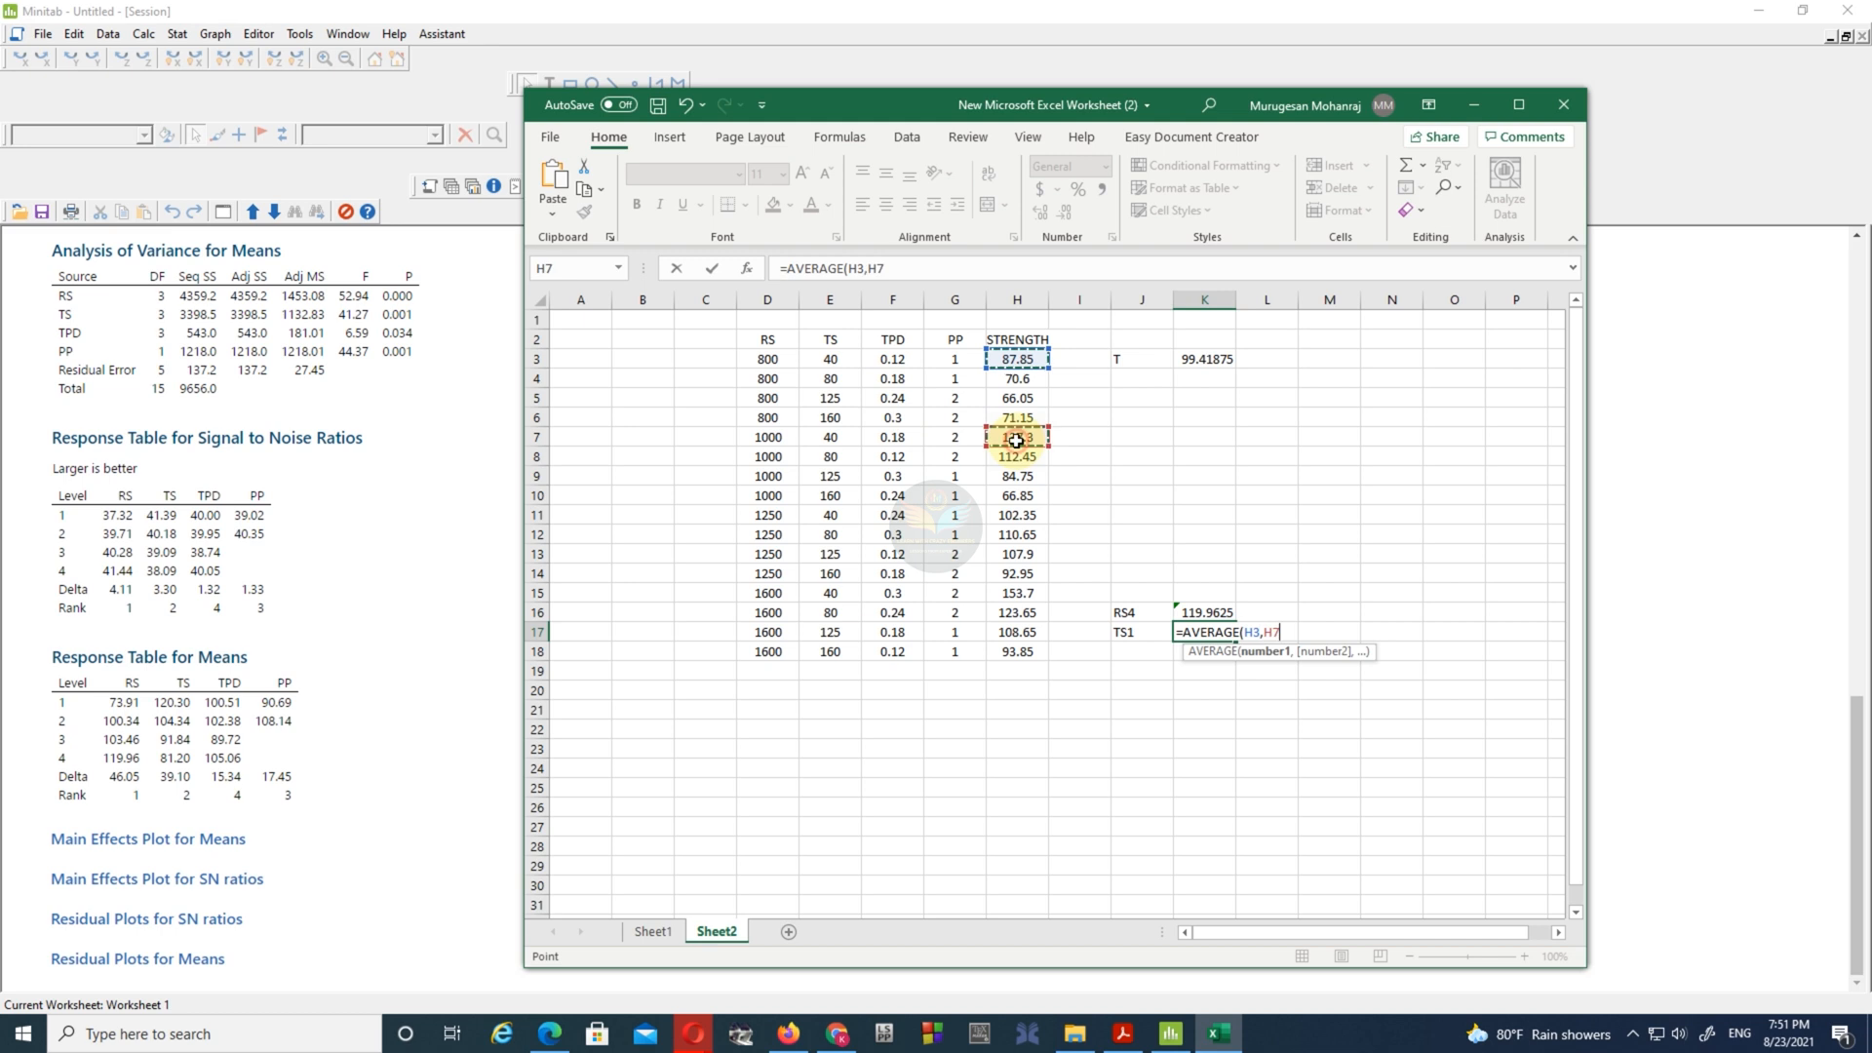
text(,)
click(1017, 510)
text(,)
click(1016, 593)
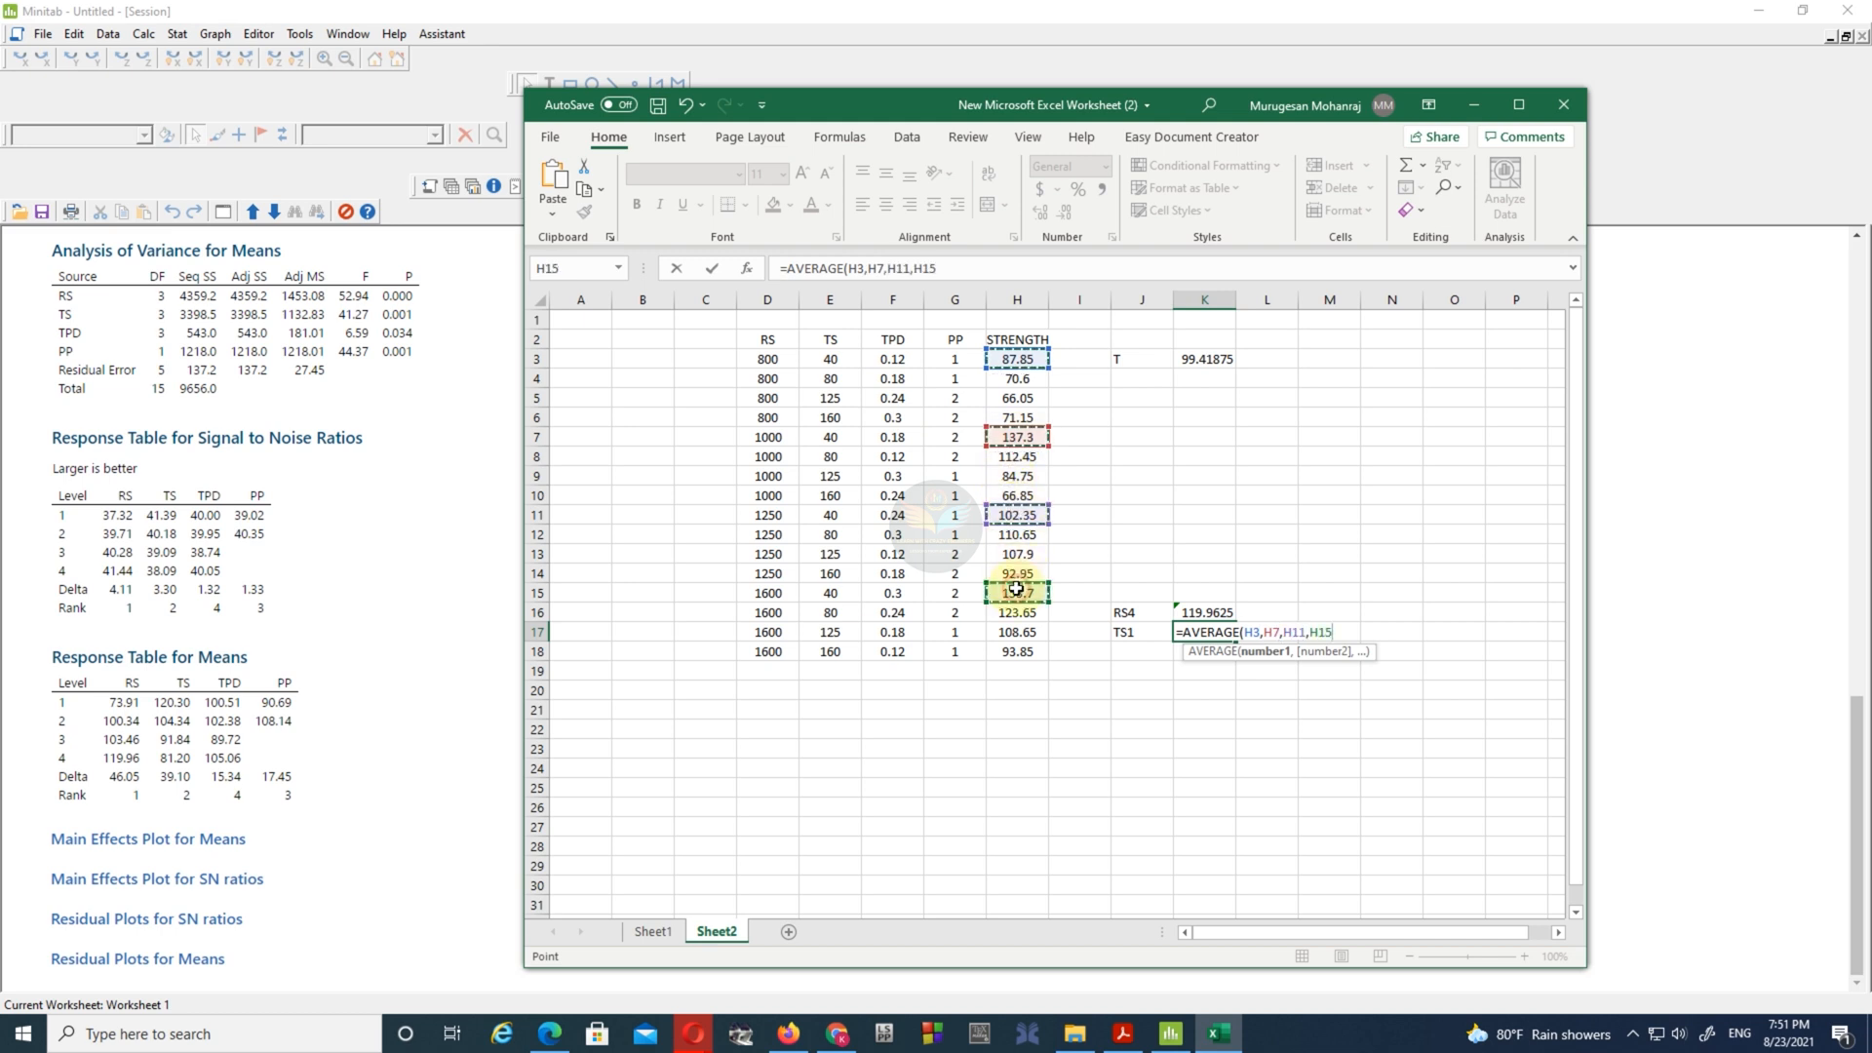
key(Return)
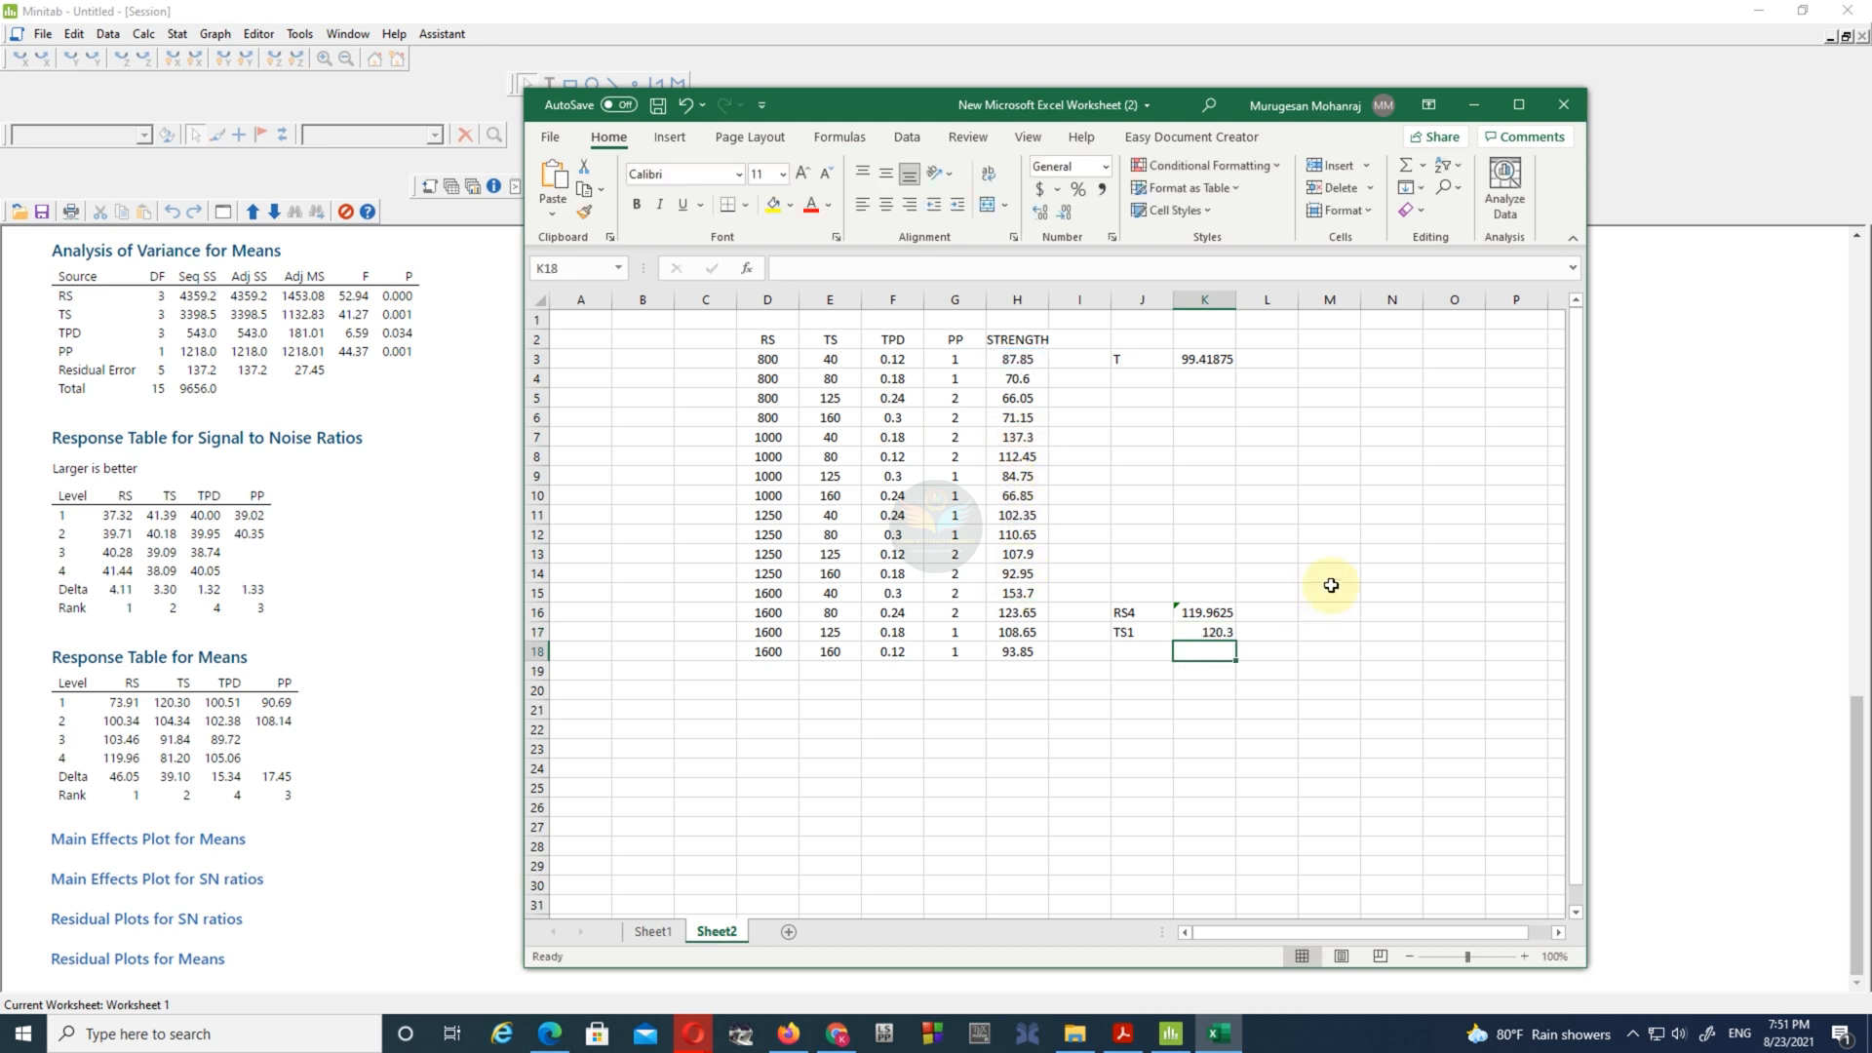
- Label J18 as TPD and average the strengths of the TPD 0.3 runs (H6, H9, H12, H15) in K18
click(1136, 649)
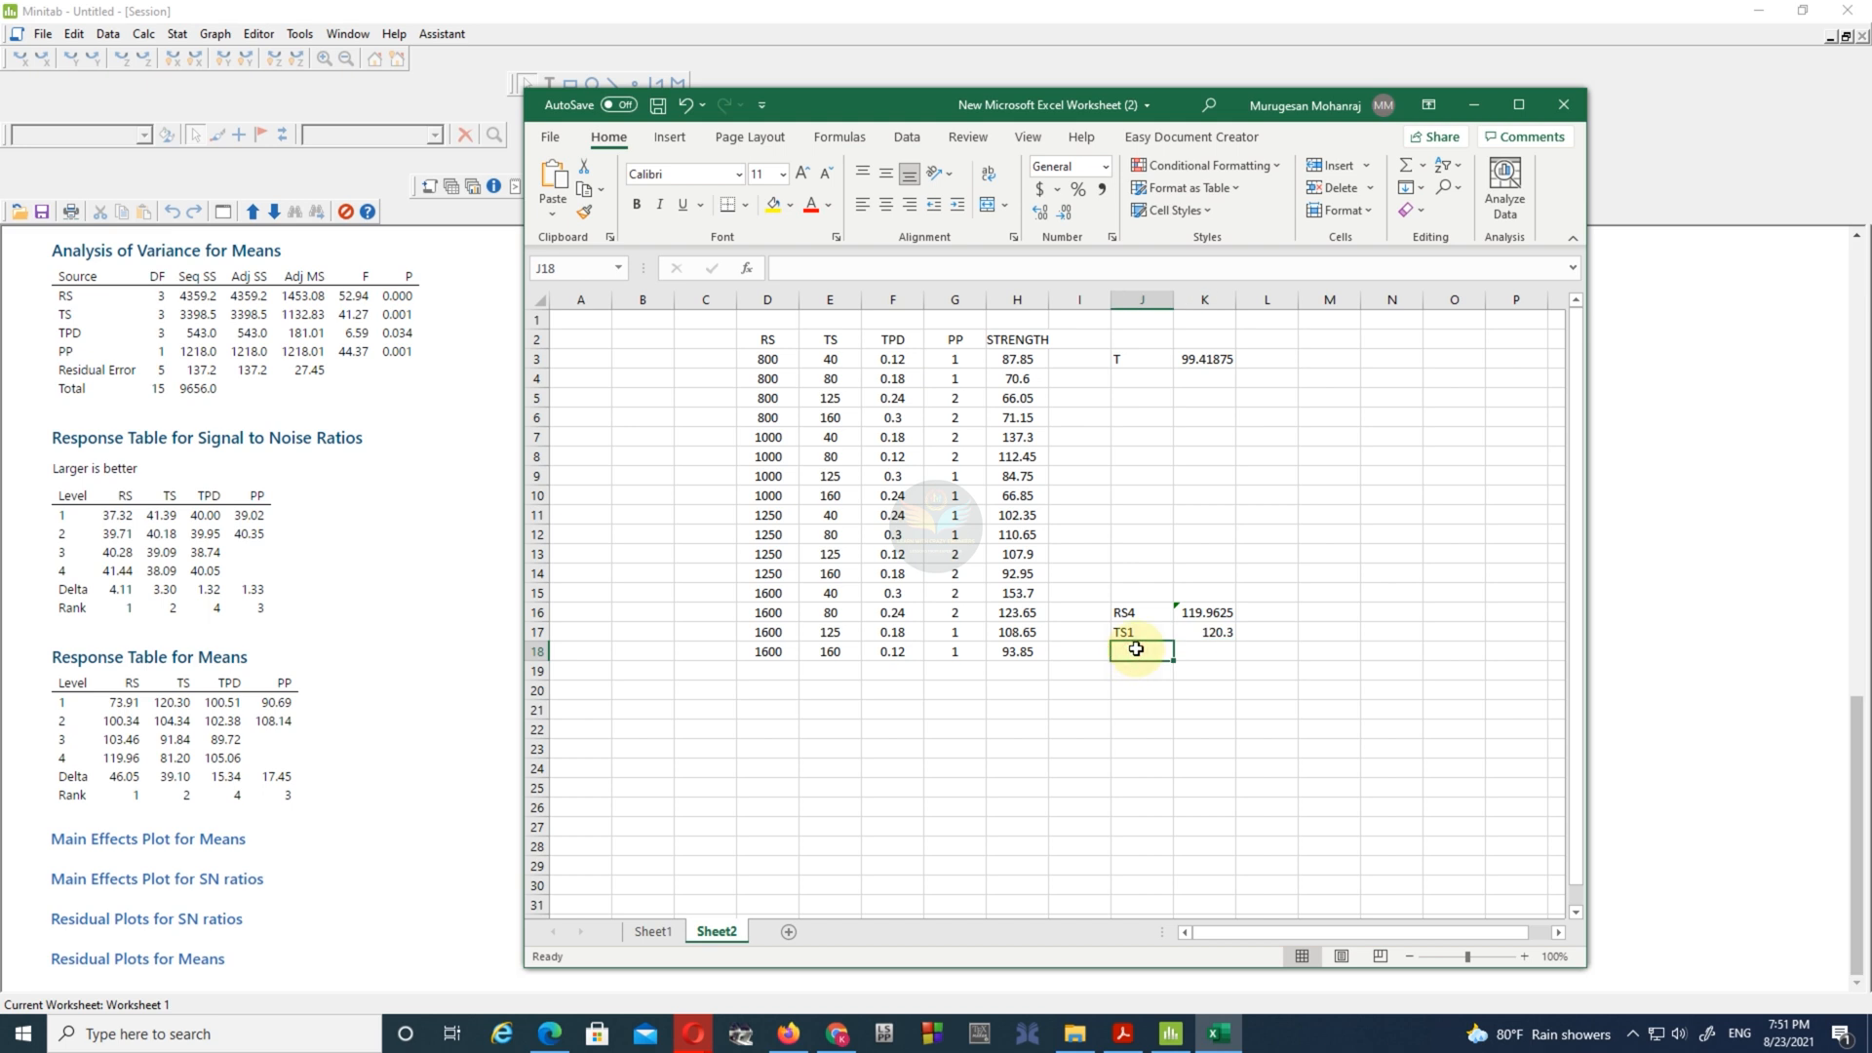
text(TPD)
click(1198, 647)
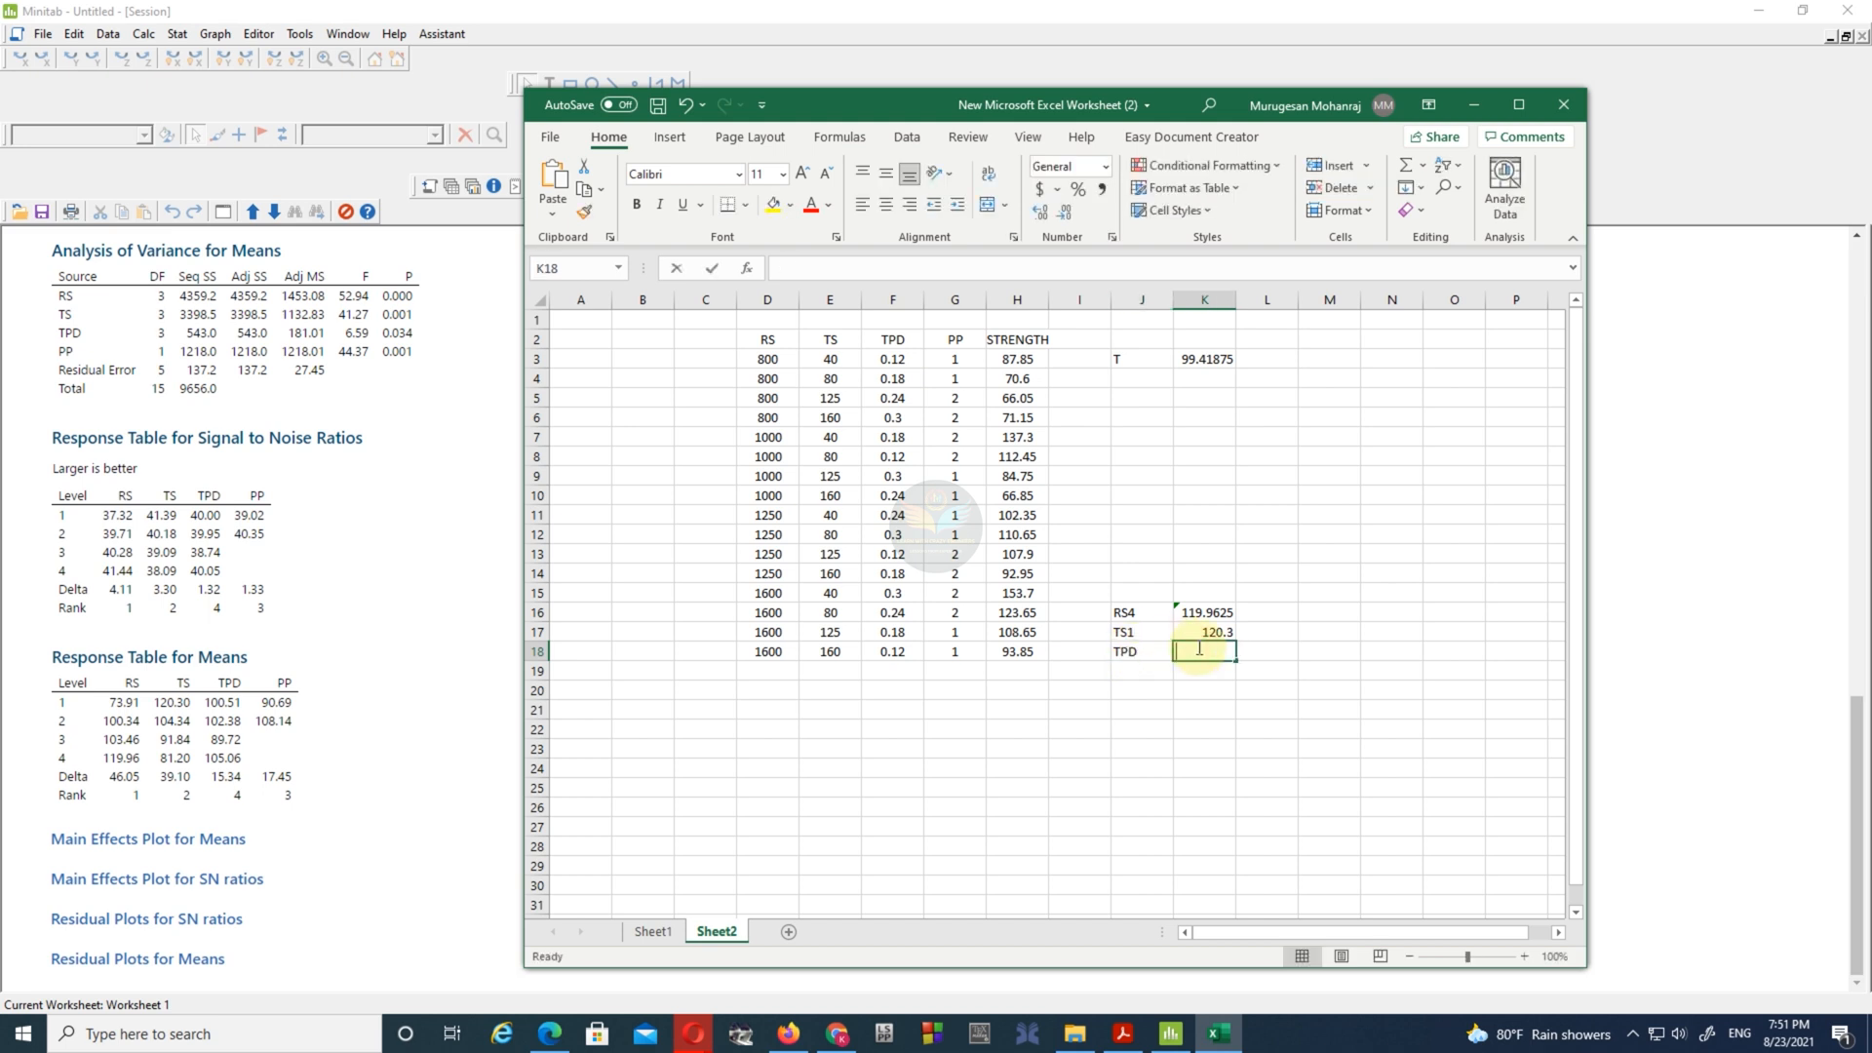
text(=AVERAGE()
key(Tab)
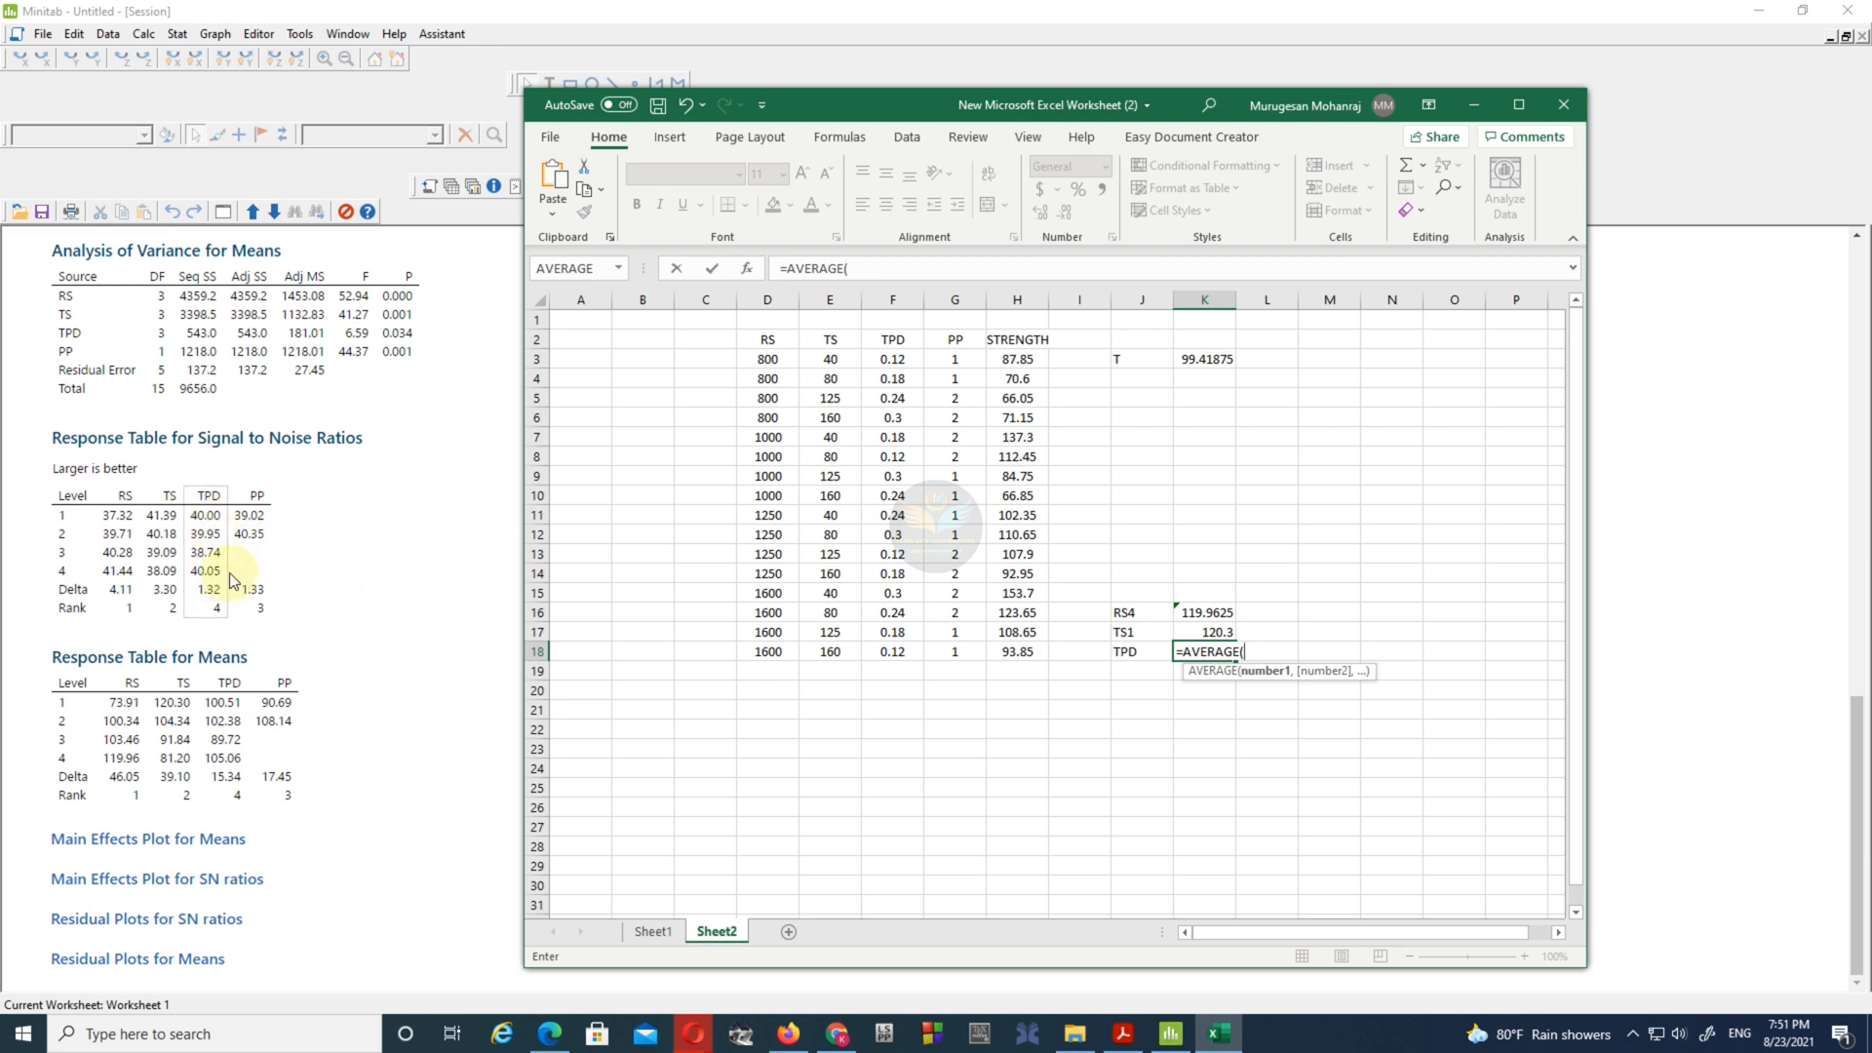
click(1013, 417)
text(,)
click(1015, 475)
text(,)
click(1014, 536)
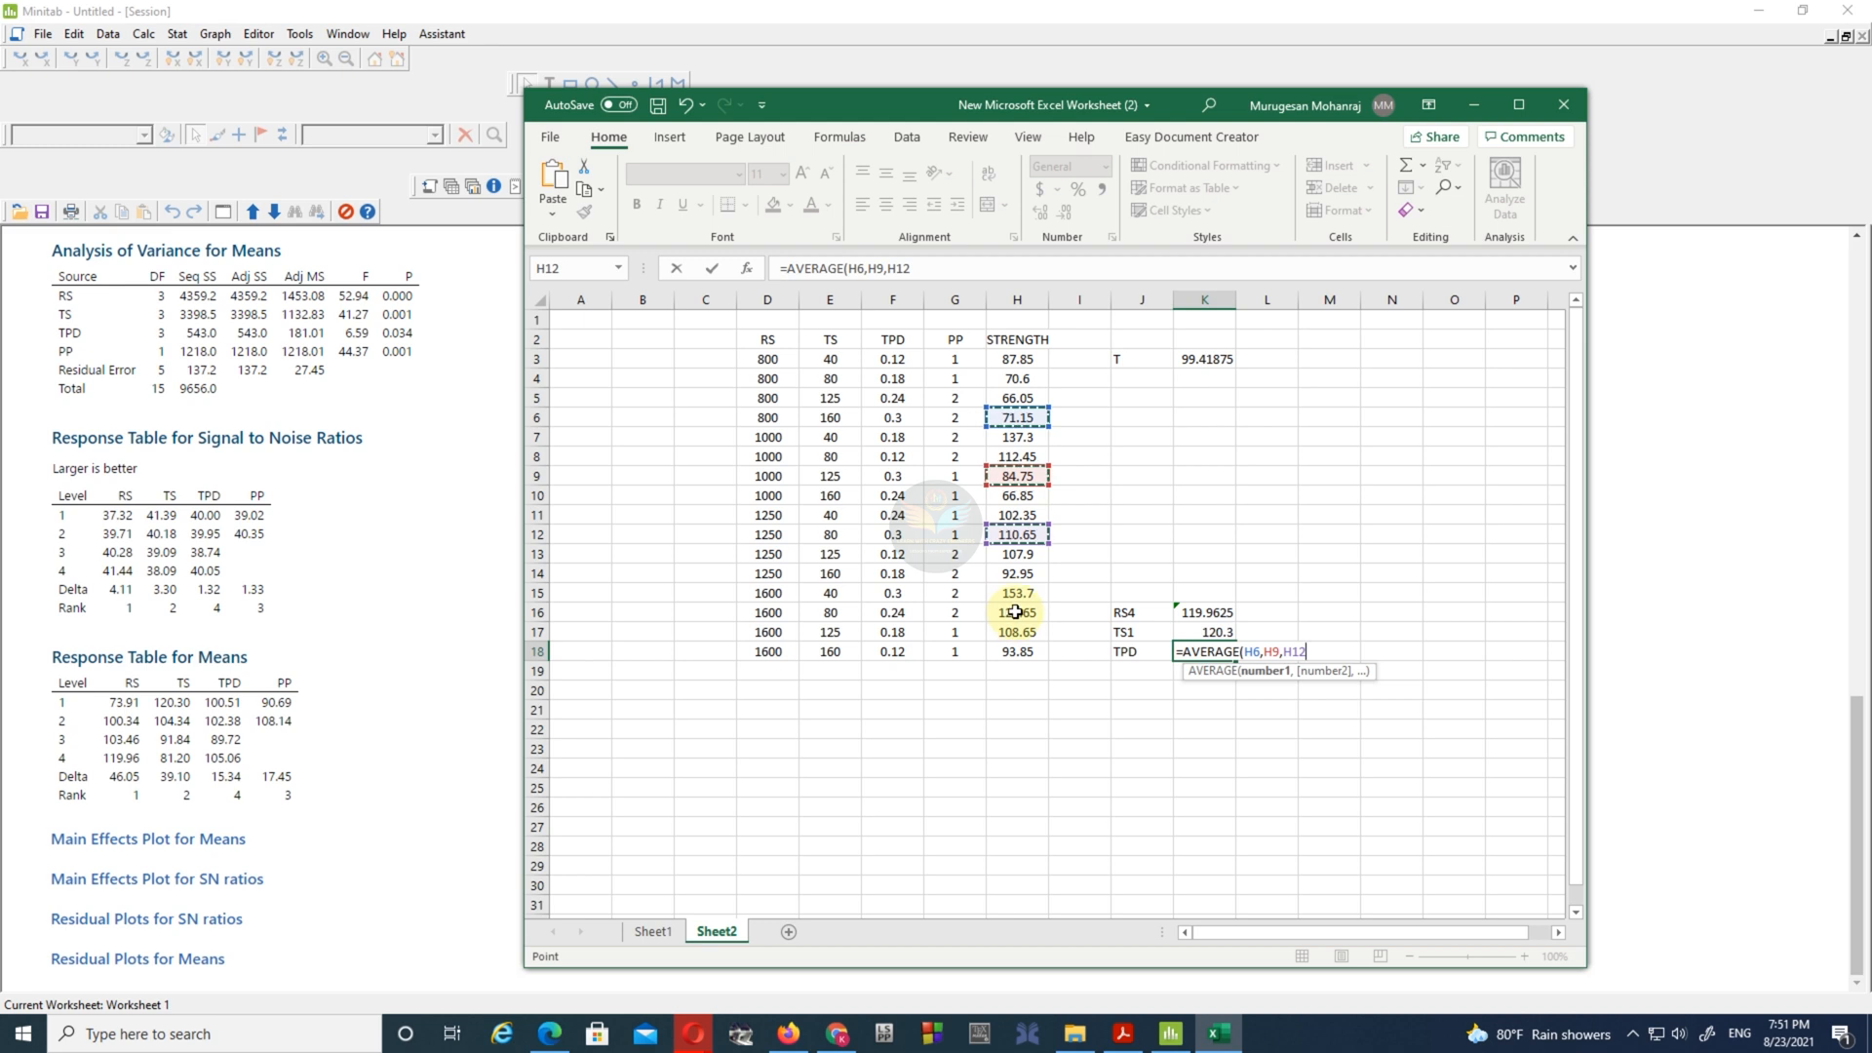
text(,)
click(1017, 592)
text())
key(Return)
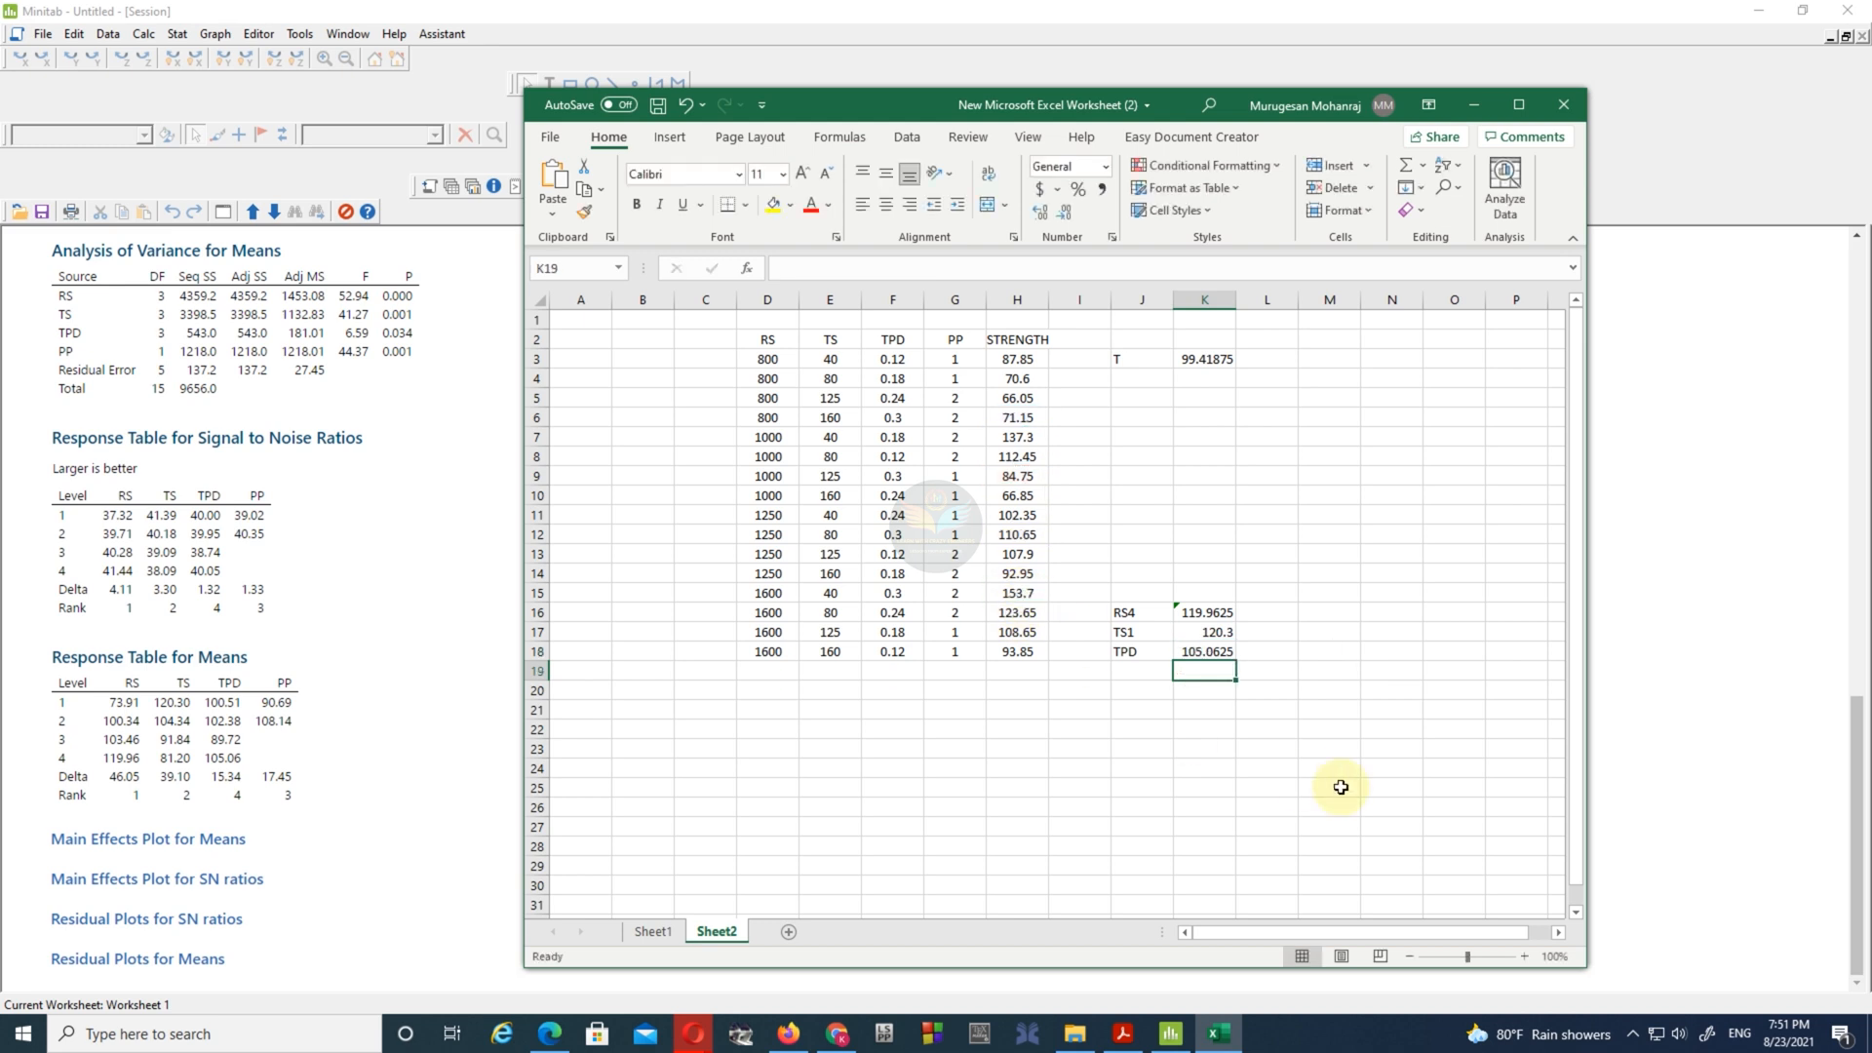
- Enter the label PP2 in J19 and extend the label in J18 to TPD4
click(1131, 670)
text(PP)
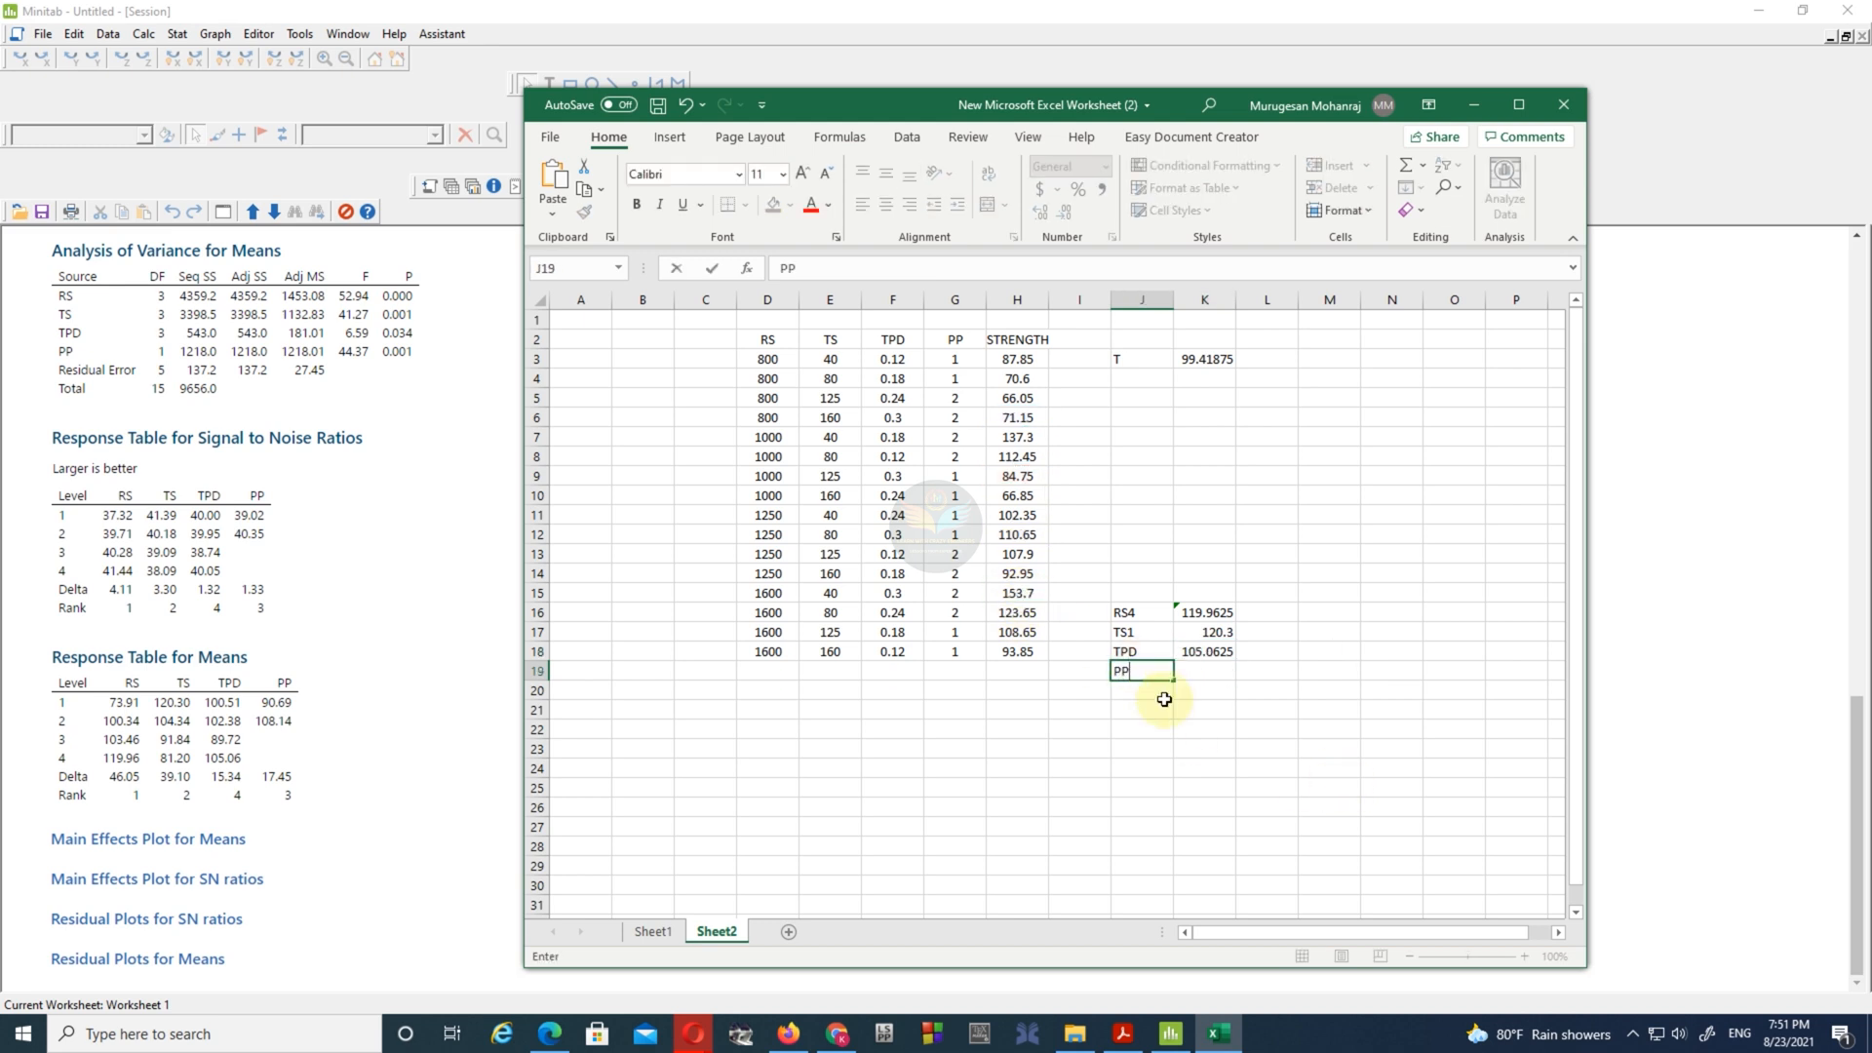
double_click(1146, 651)
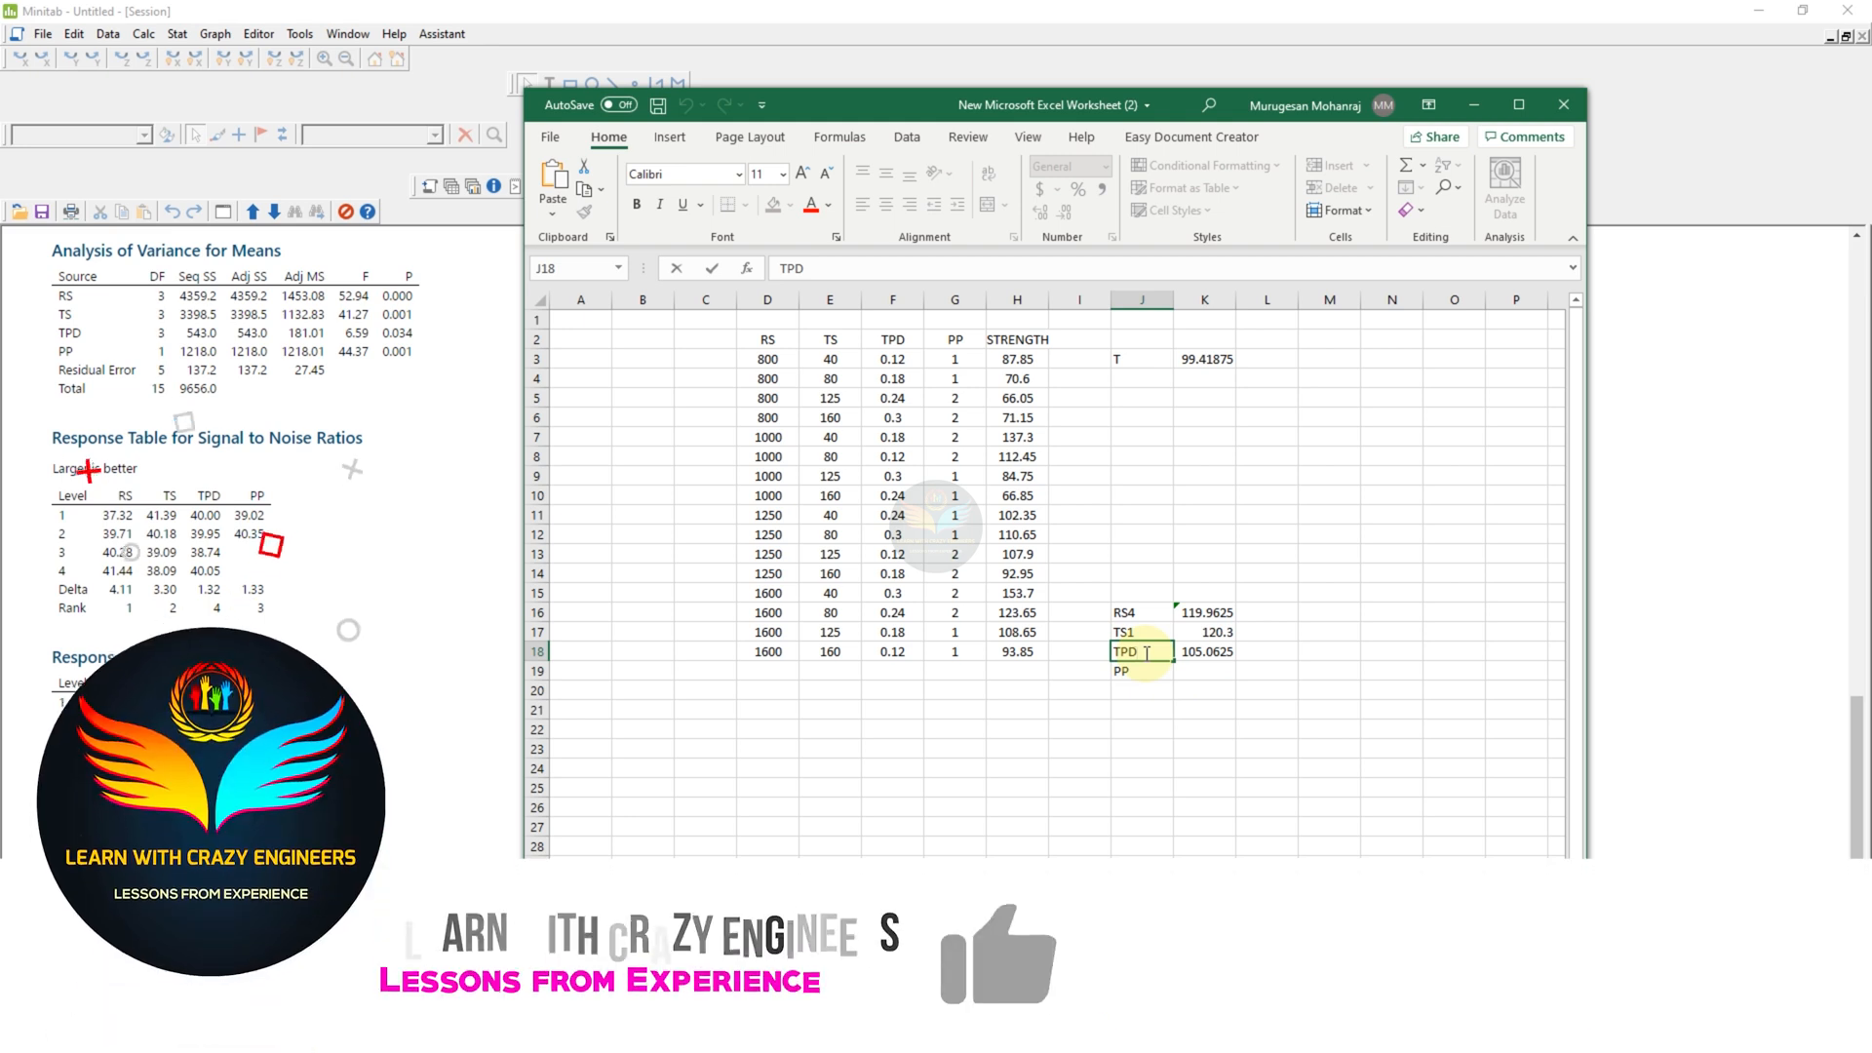
text(4)
key(Return)
double_click(1165, 671)
text(2)
- Average the strengths of the PP 2 runs (H5, H6, H7, H8, H13, H14, H15, H16) in K19
click(1194, 670)
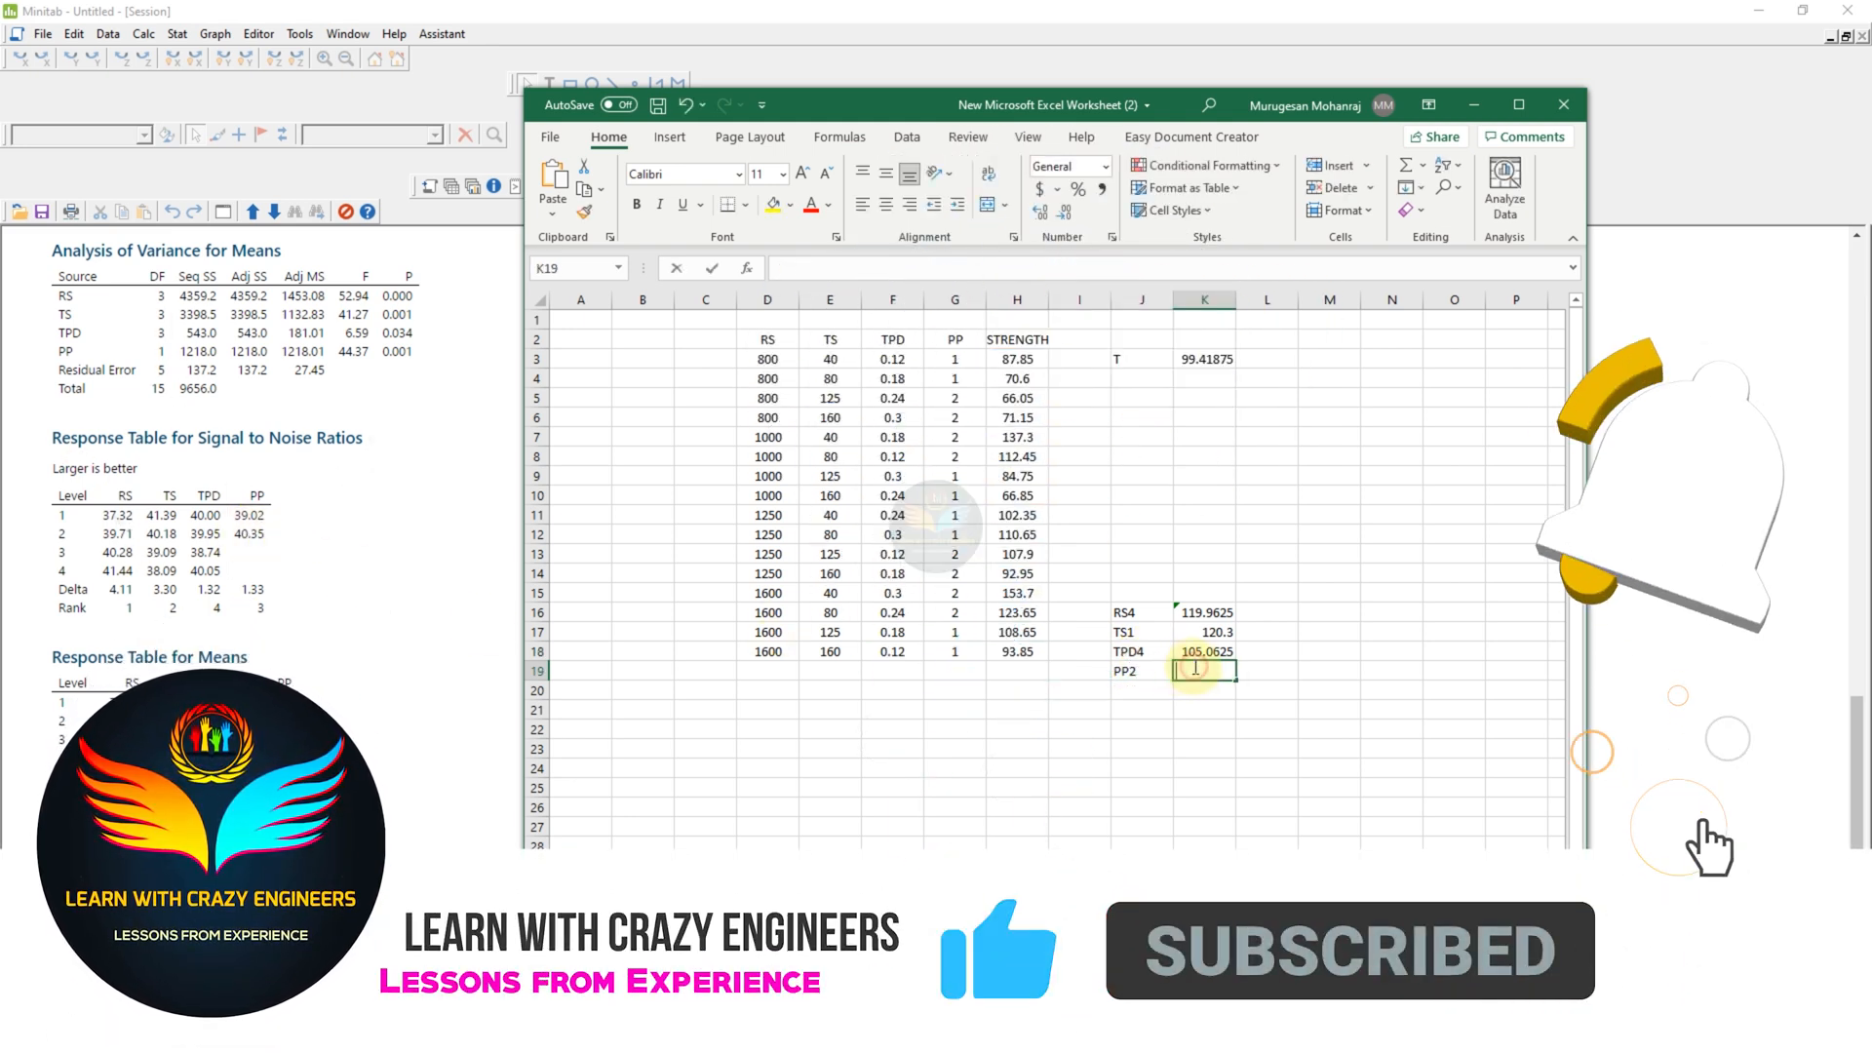
text(=AVERA)
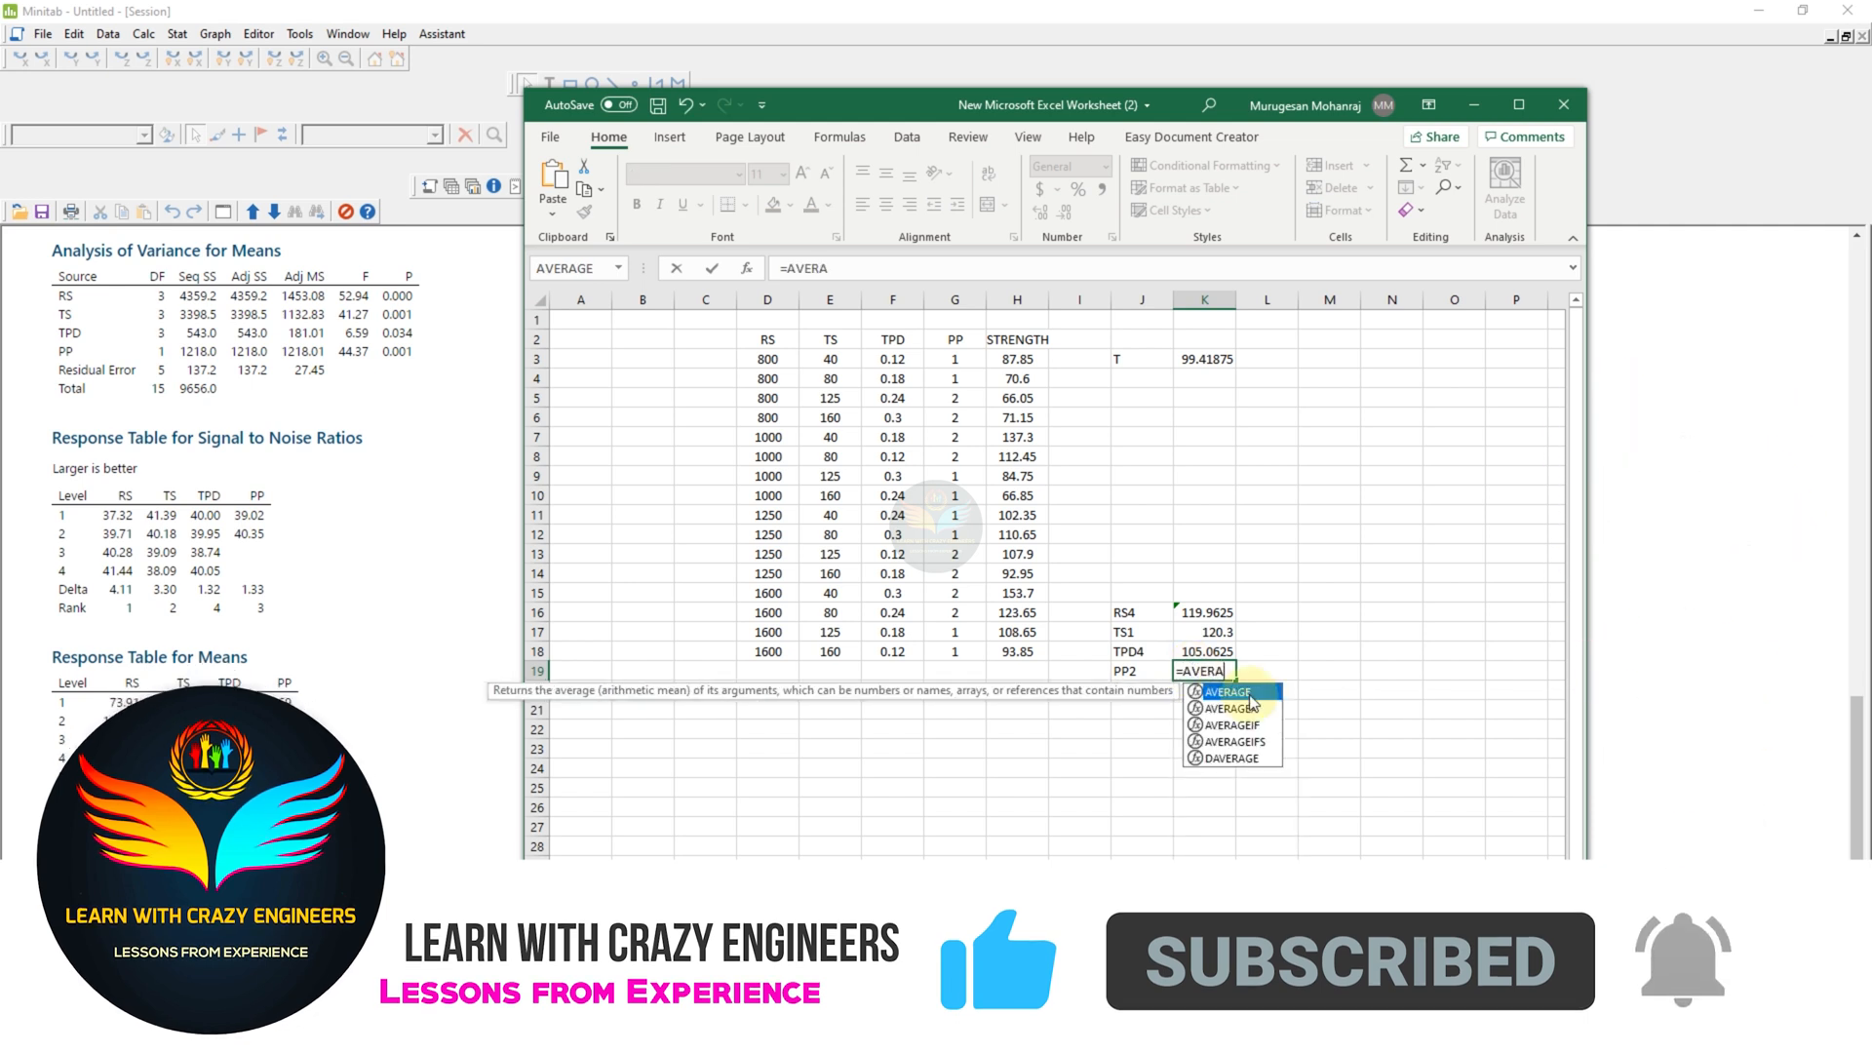
key(Tab)
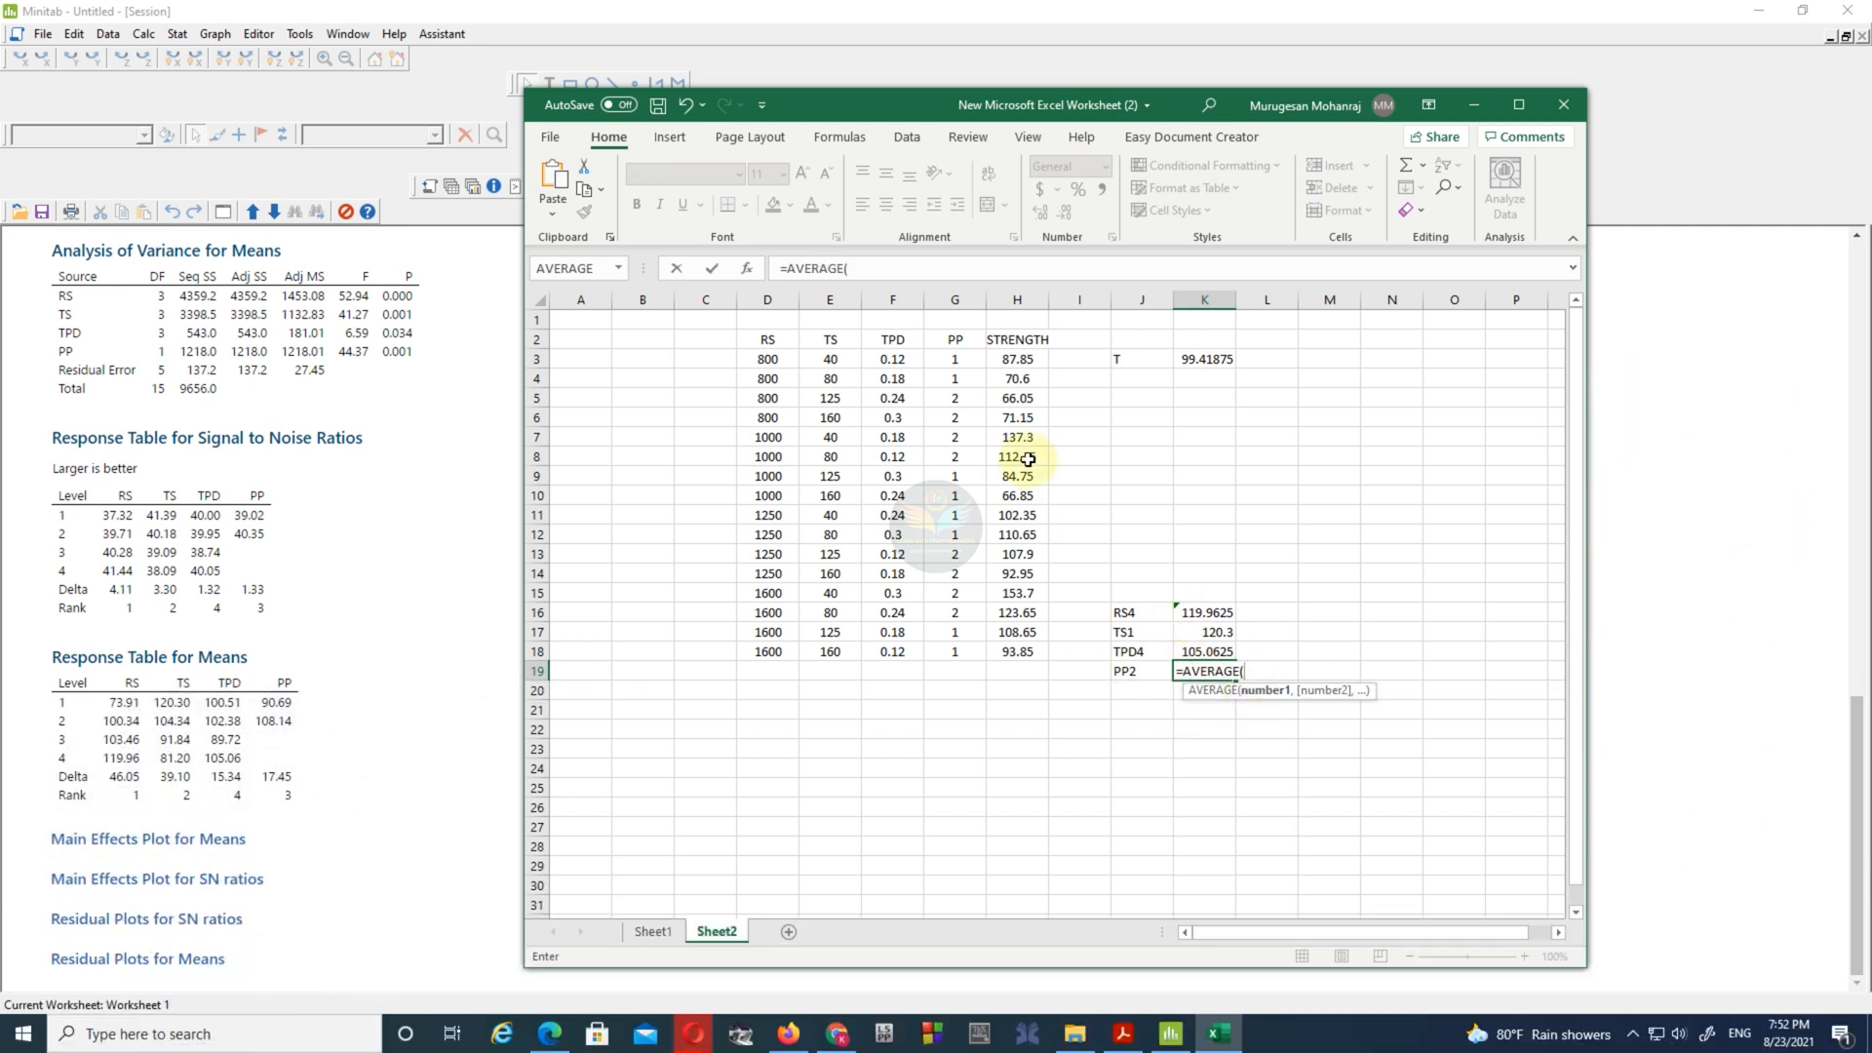
click(1016, 398)
ctrl+click(1016, 418)
ctrl+click(1017, 437)
ctrl+click(1017, 457)
ctrl+click(1017, 554)
ctrl+click(1017, 573)
ctrl+click(1017, 592)
ctrl+click(1016, 612)
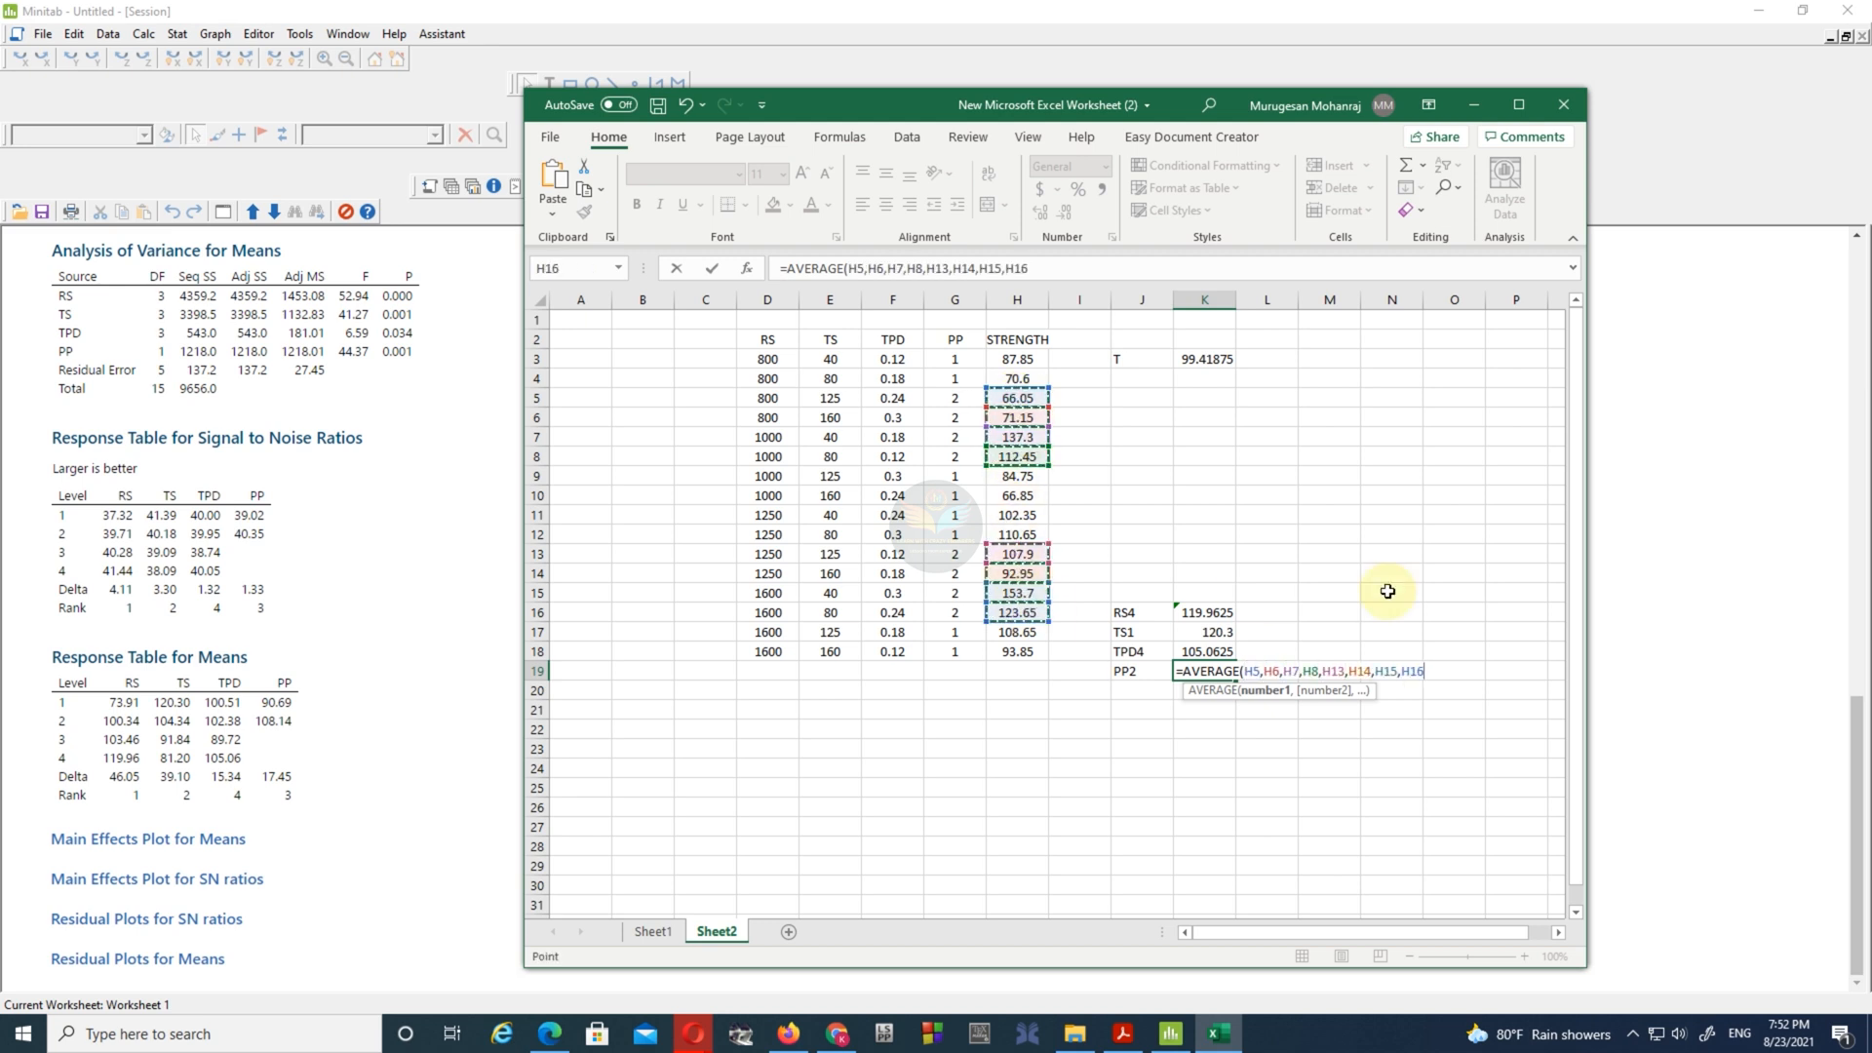
key(Return)
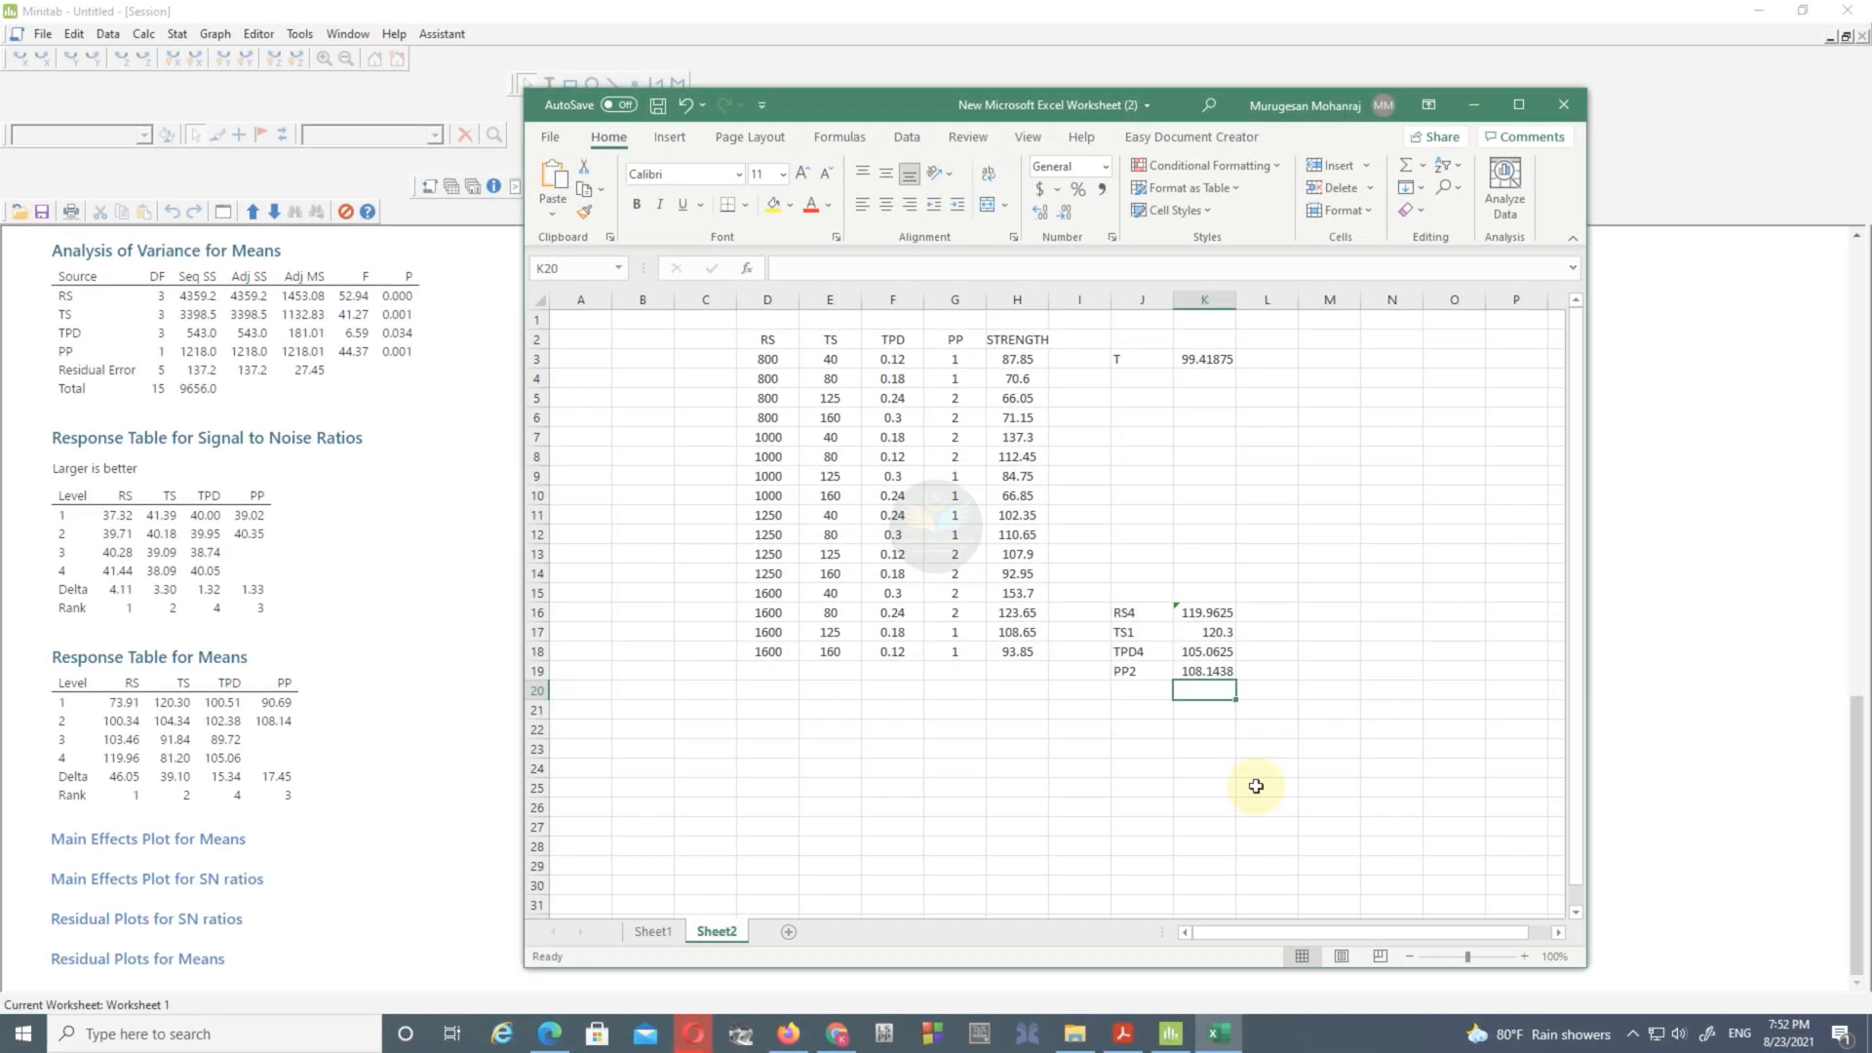
- Enter the label Final in cell L9
drag(1302, 932, 1336, 932)
double_click(1212, 478)
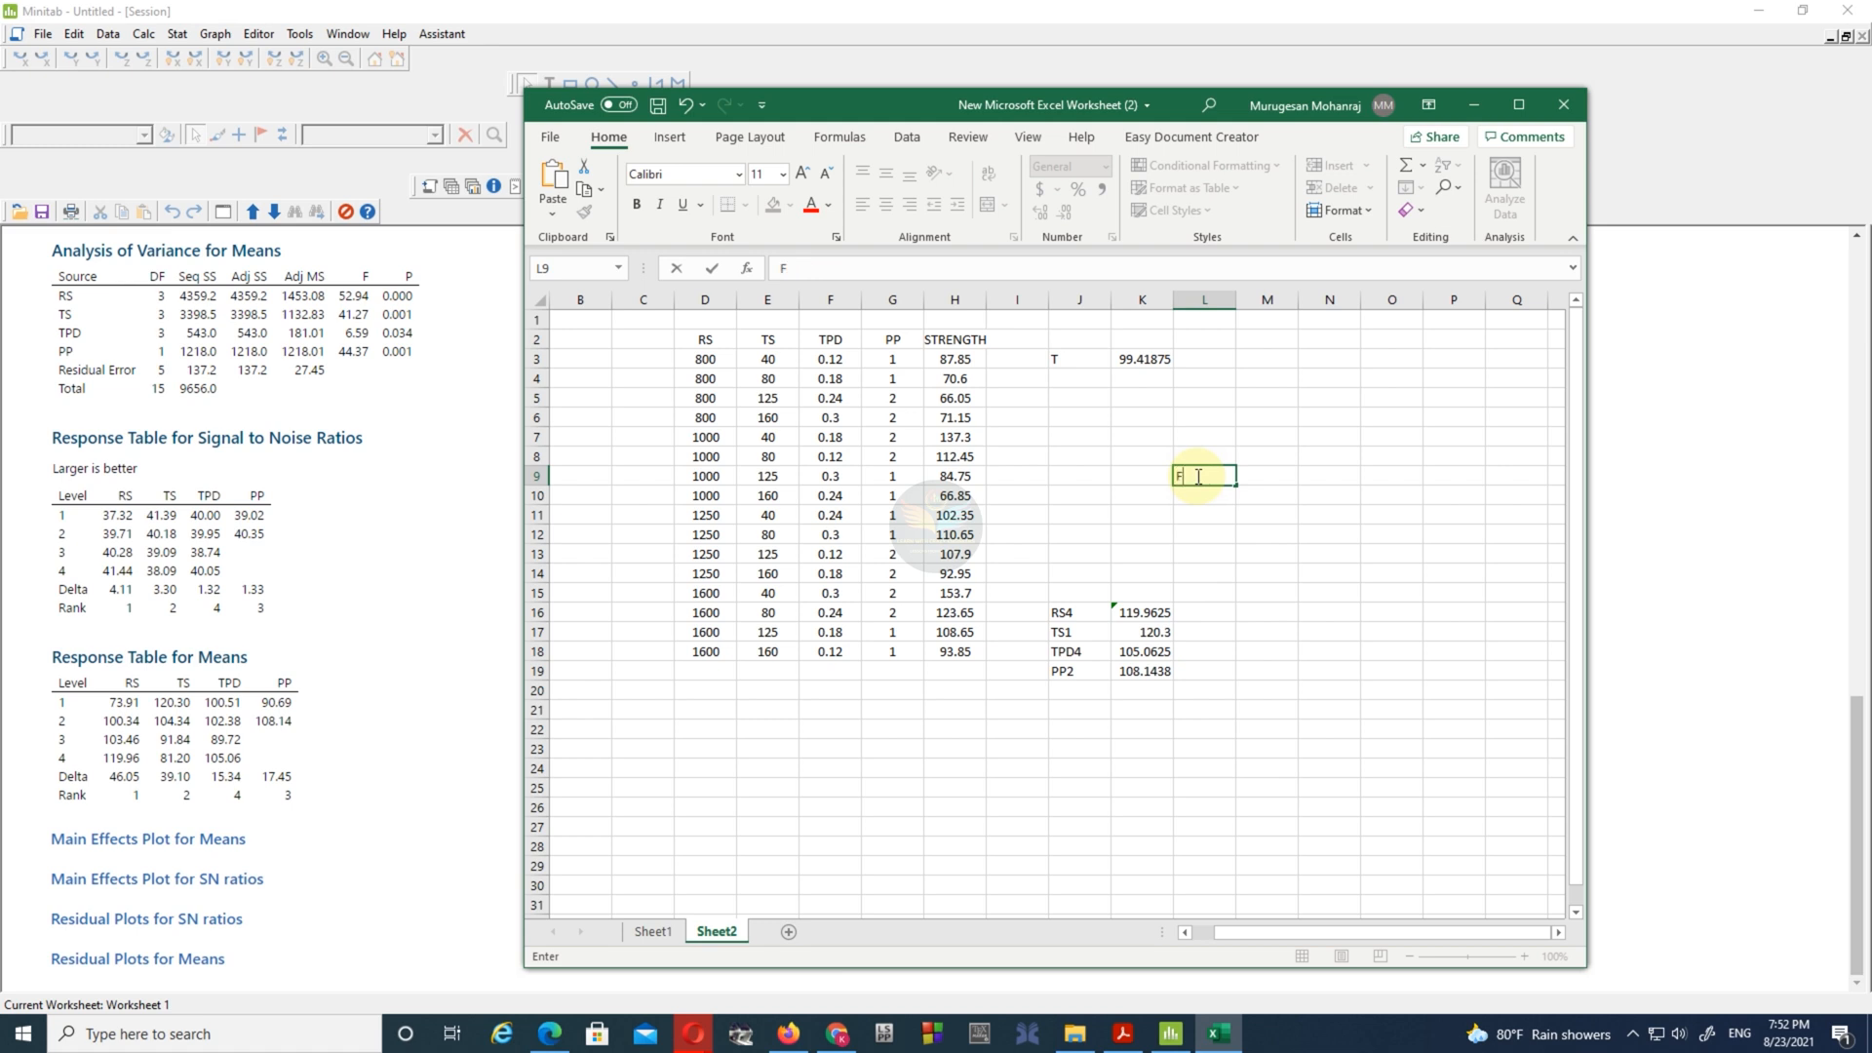
double_click(1254, 478)
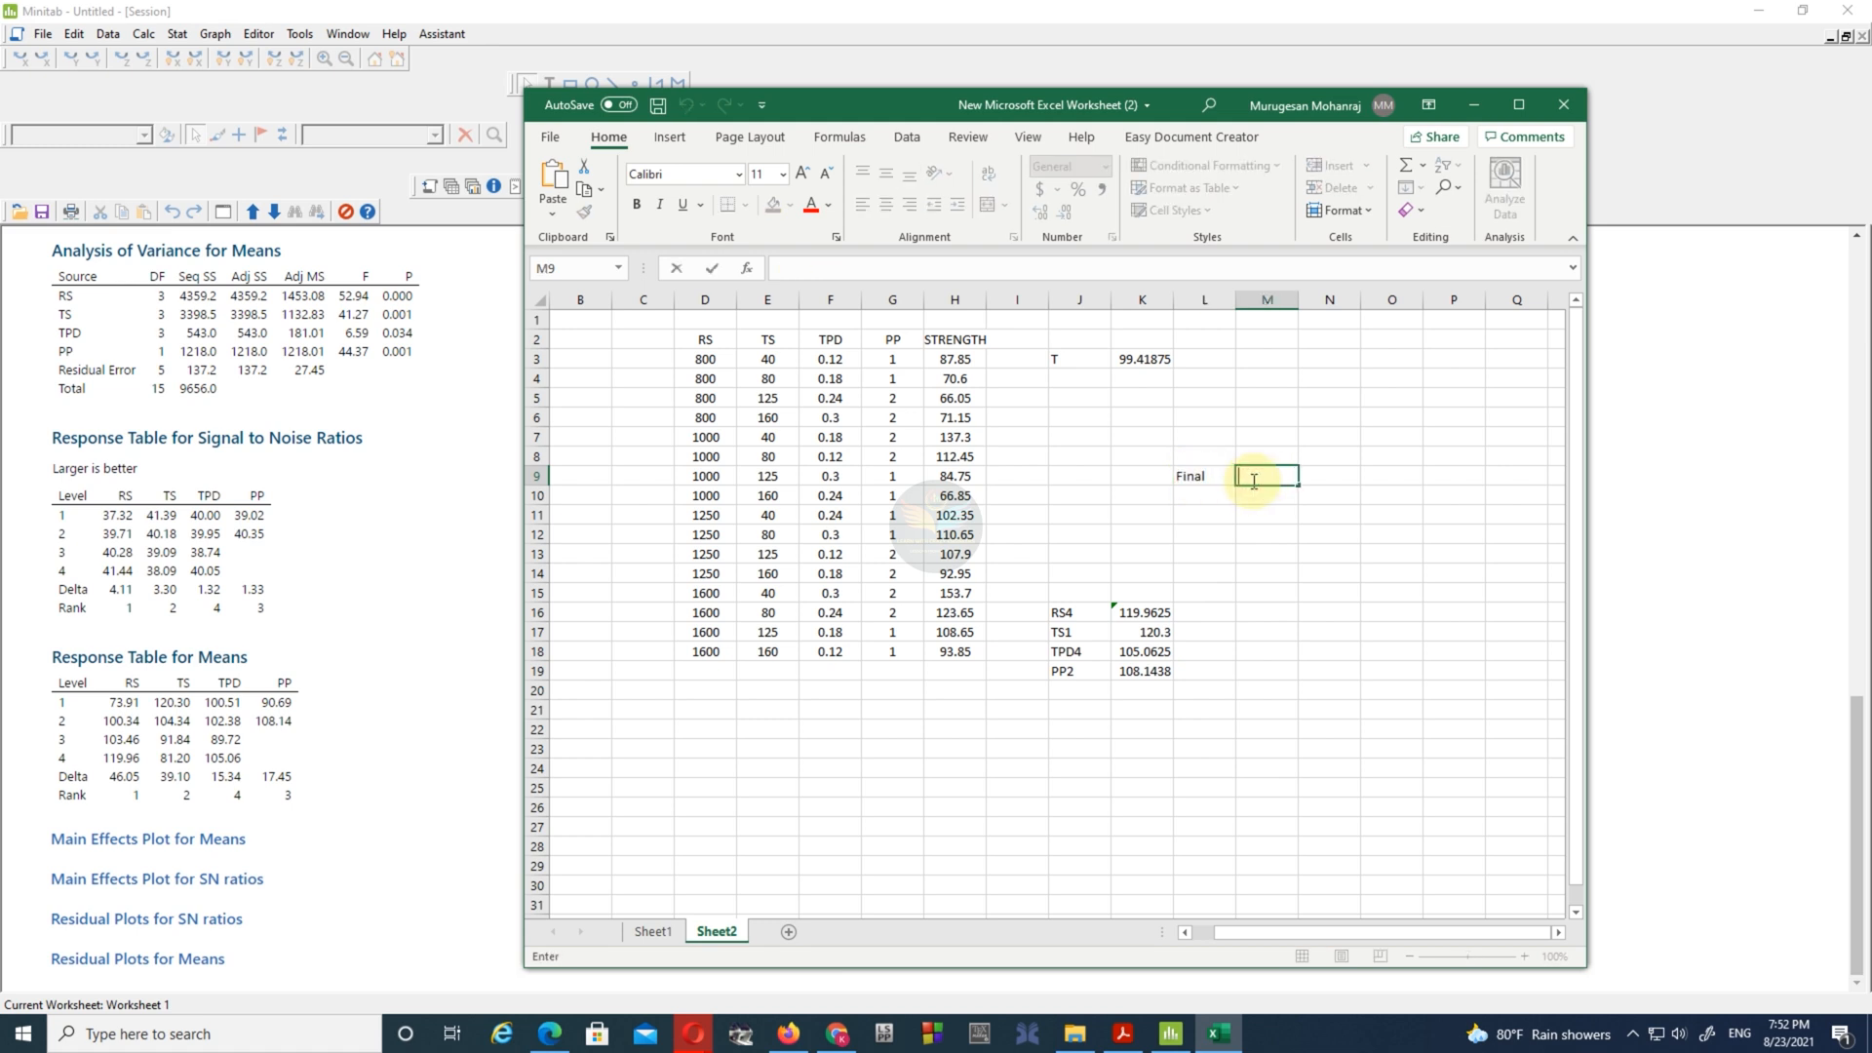
- Calculate the optimum response in M9 with the formula =K3+(K16-K3)+(K17-K3)+(K18-K3)+(K19-K3)
text(=)
click(1151, 361)
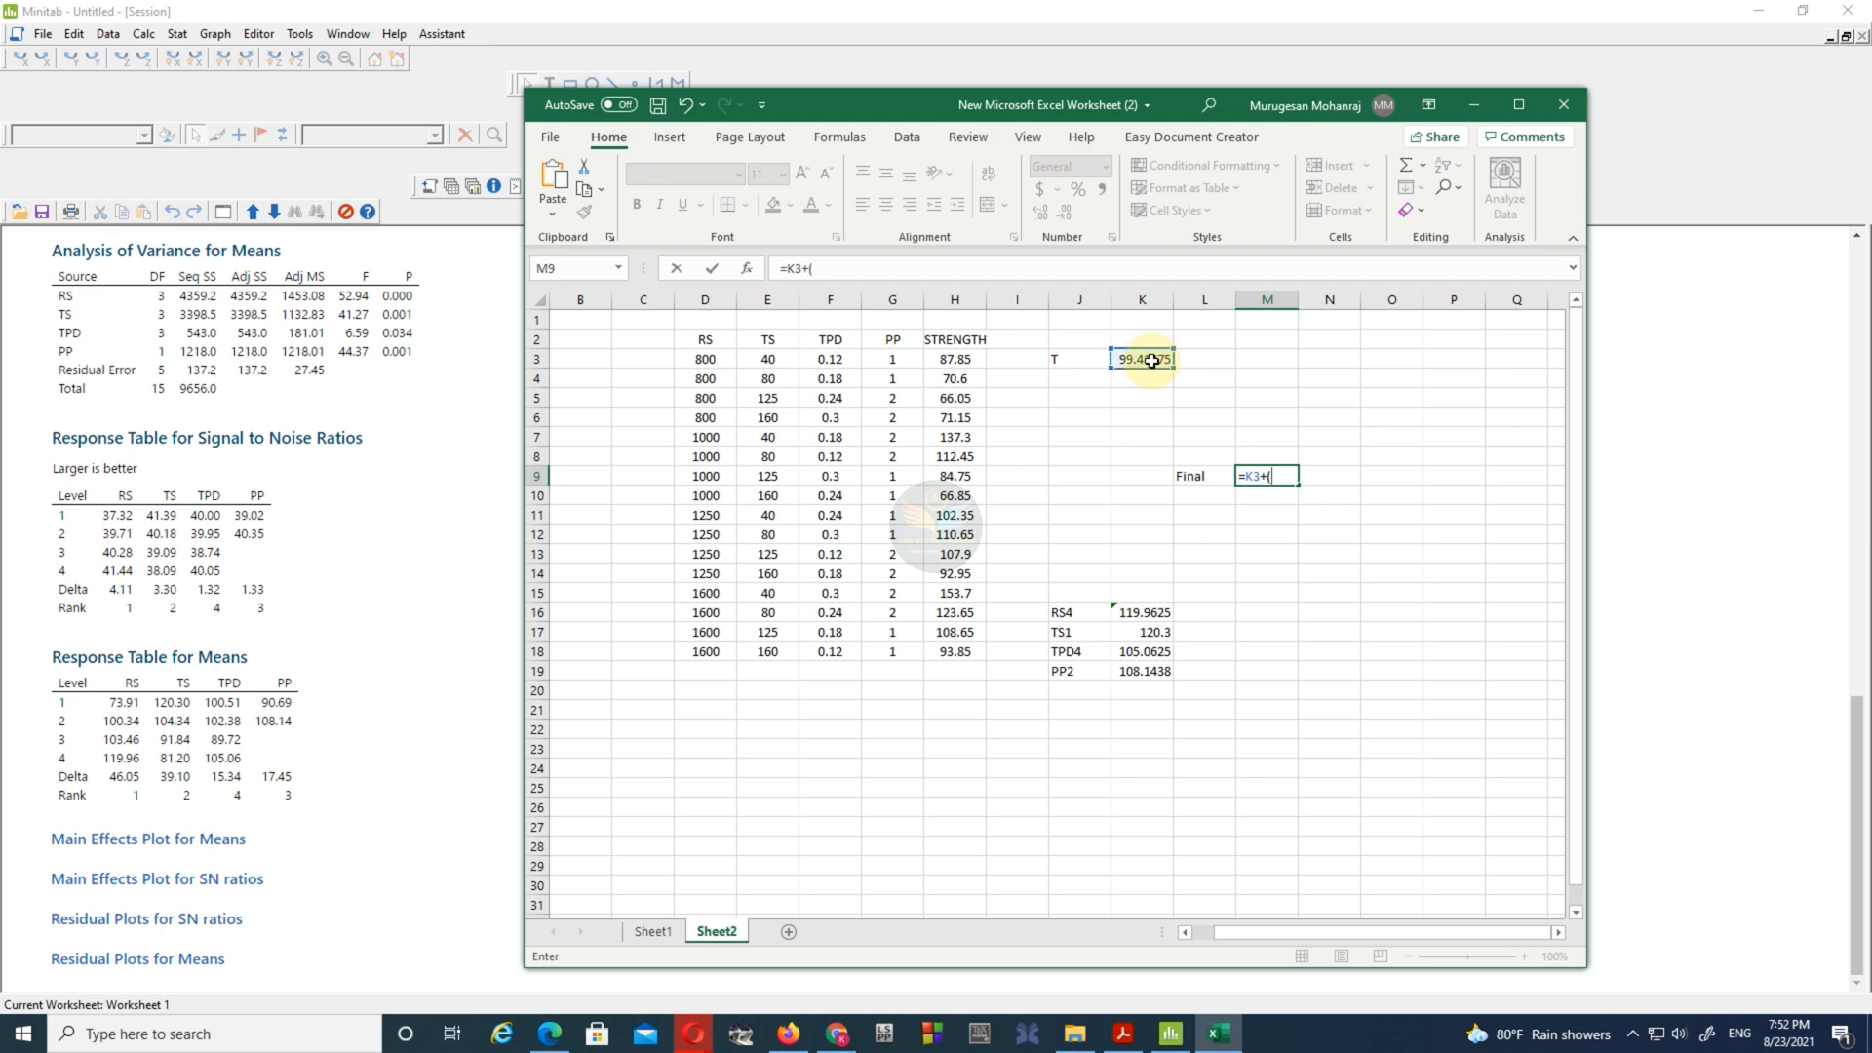
click(1147, 616)
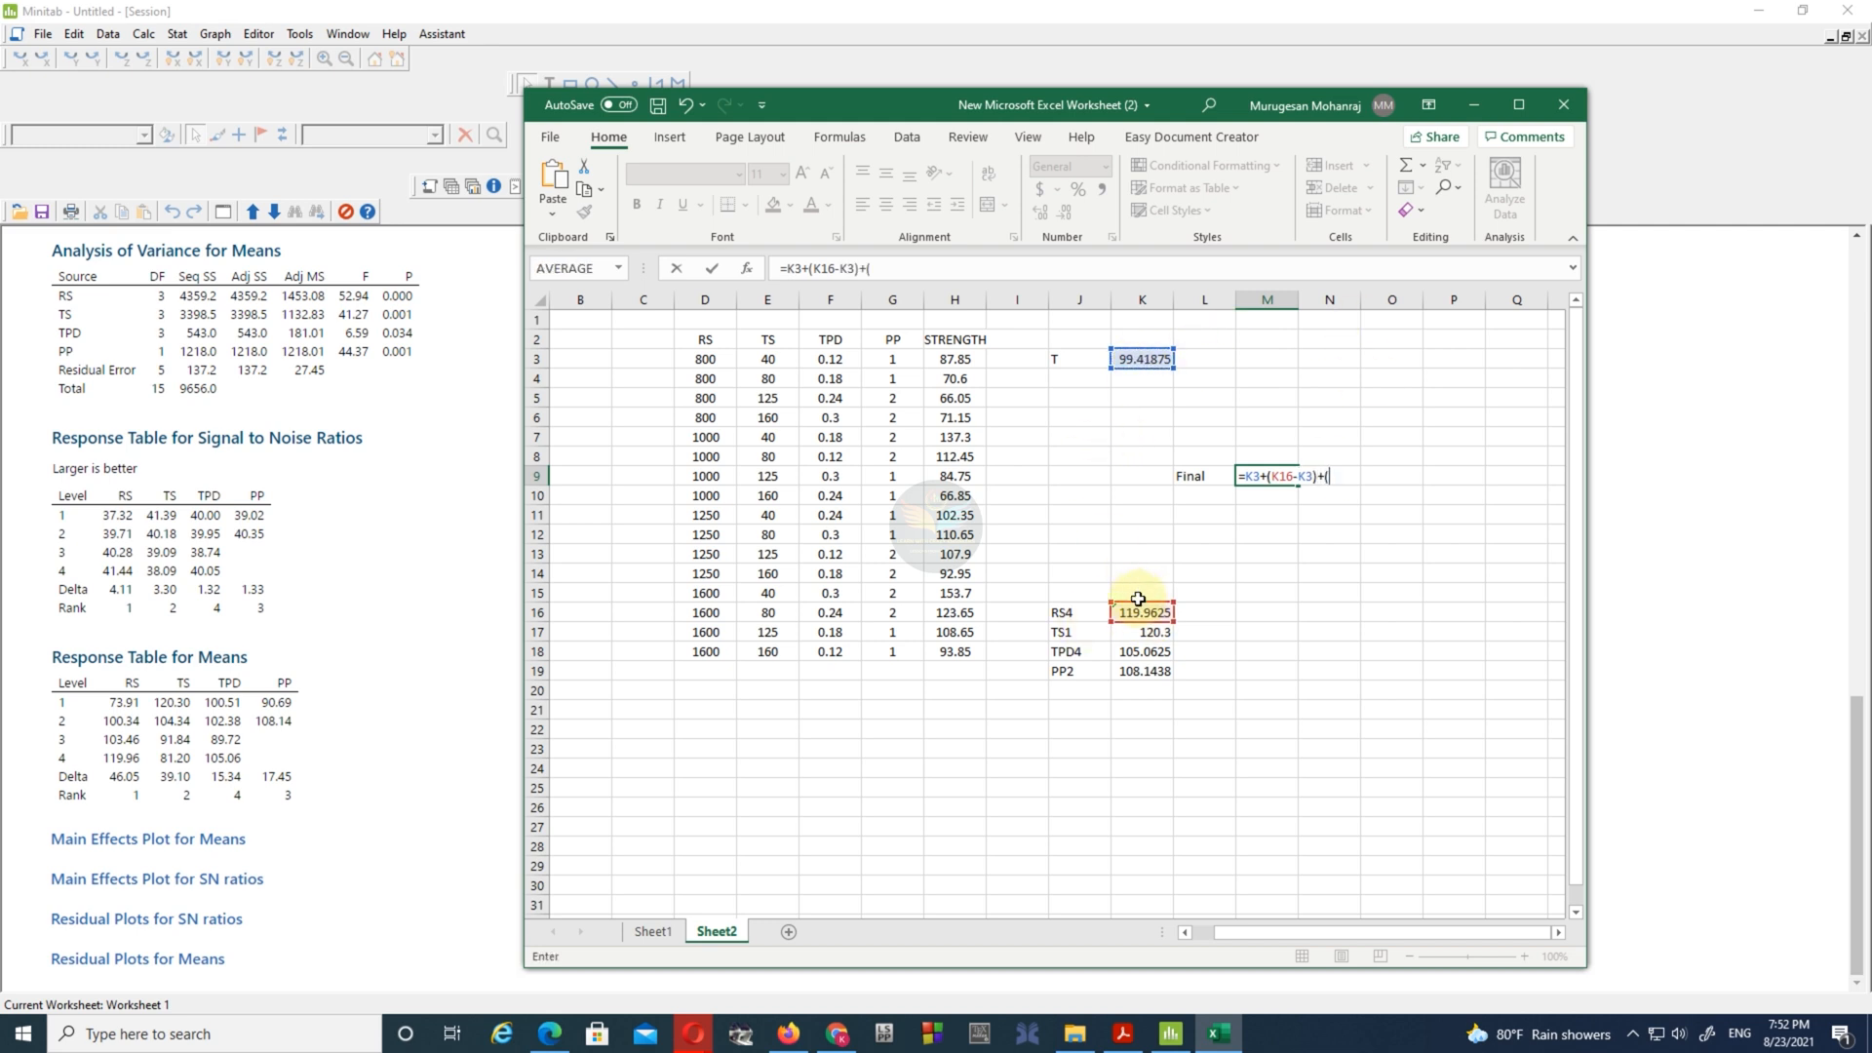
click(1141, 635)
click(1128, 361)
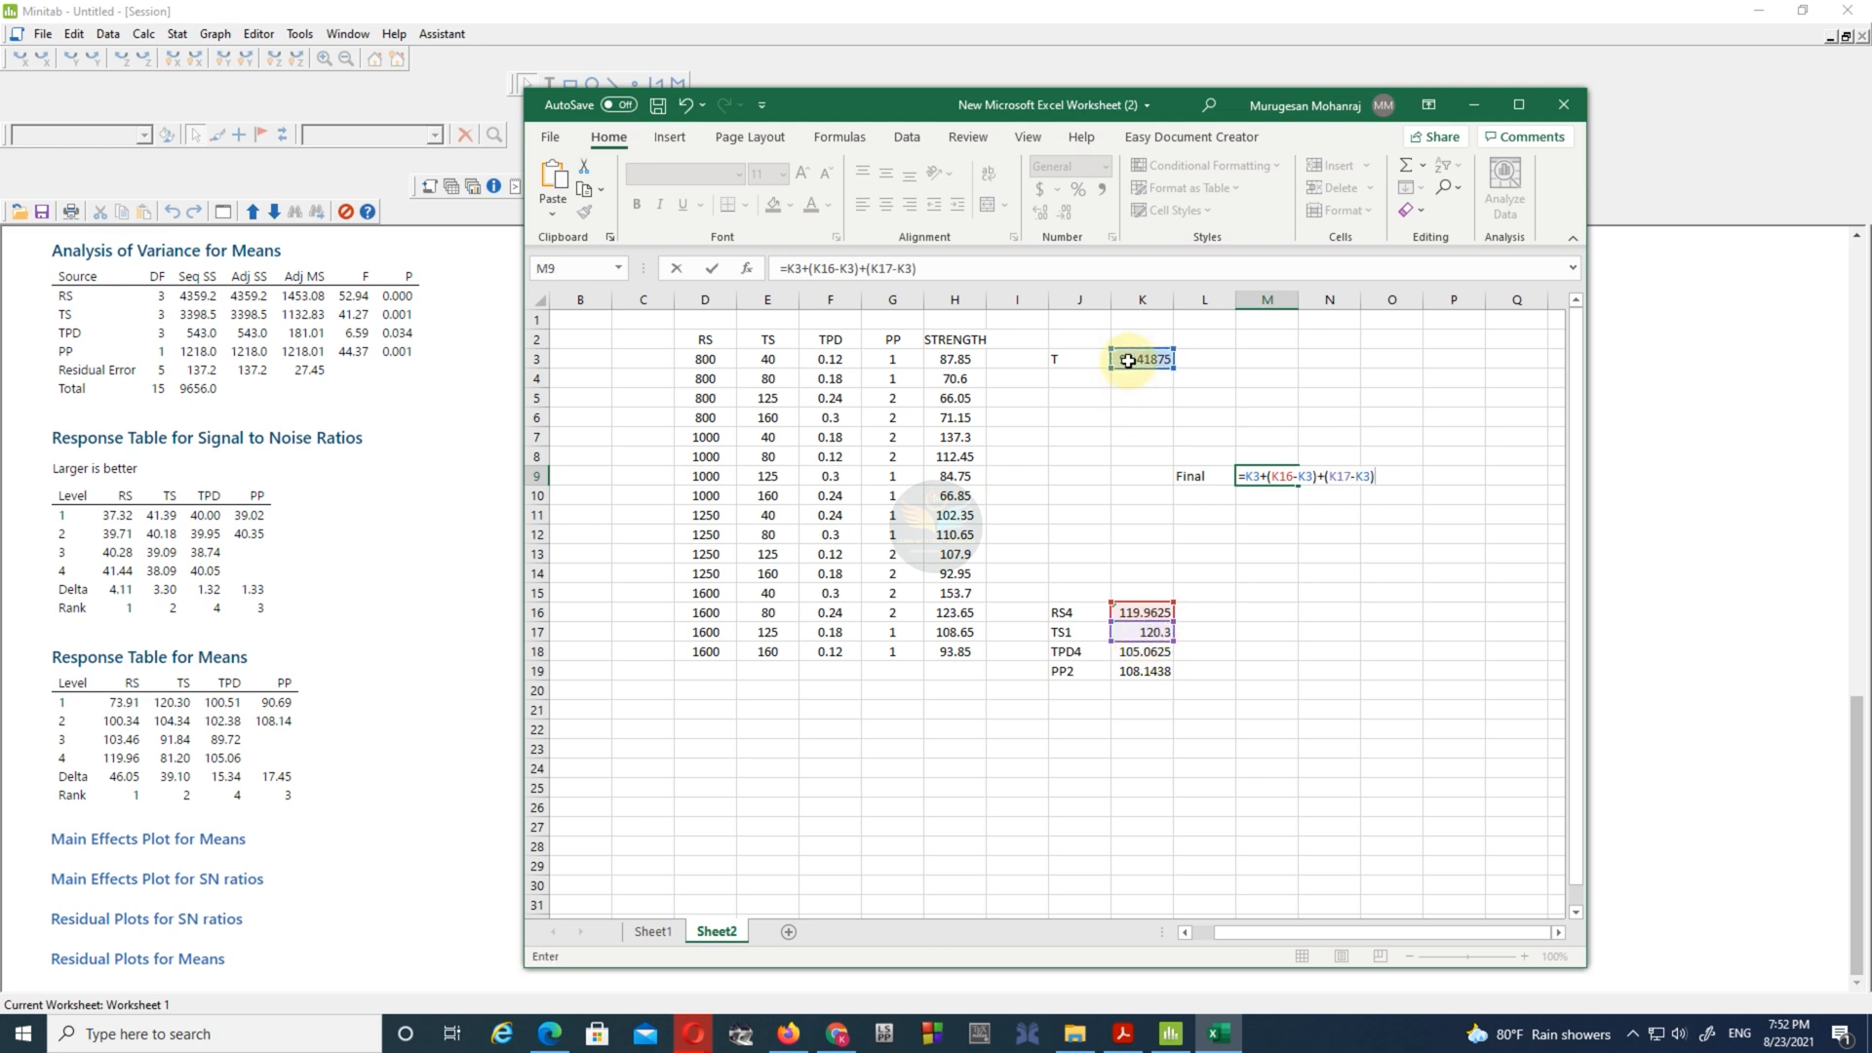
click(1150, 654)
key(BackSpace)
key(BackSpace)
key(BackSpace)
click(1150, 652)
text(-)
click(1151, 361)
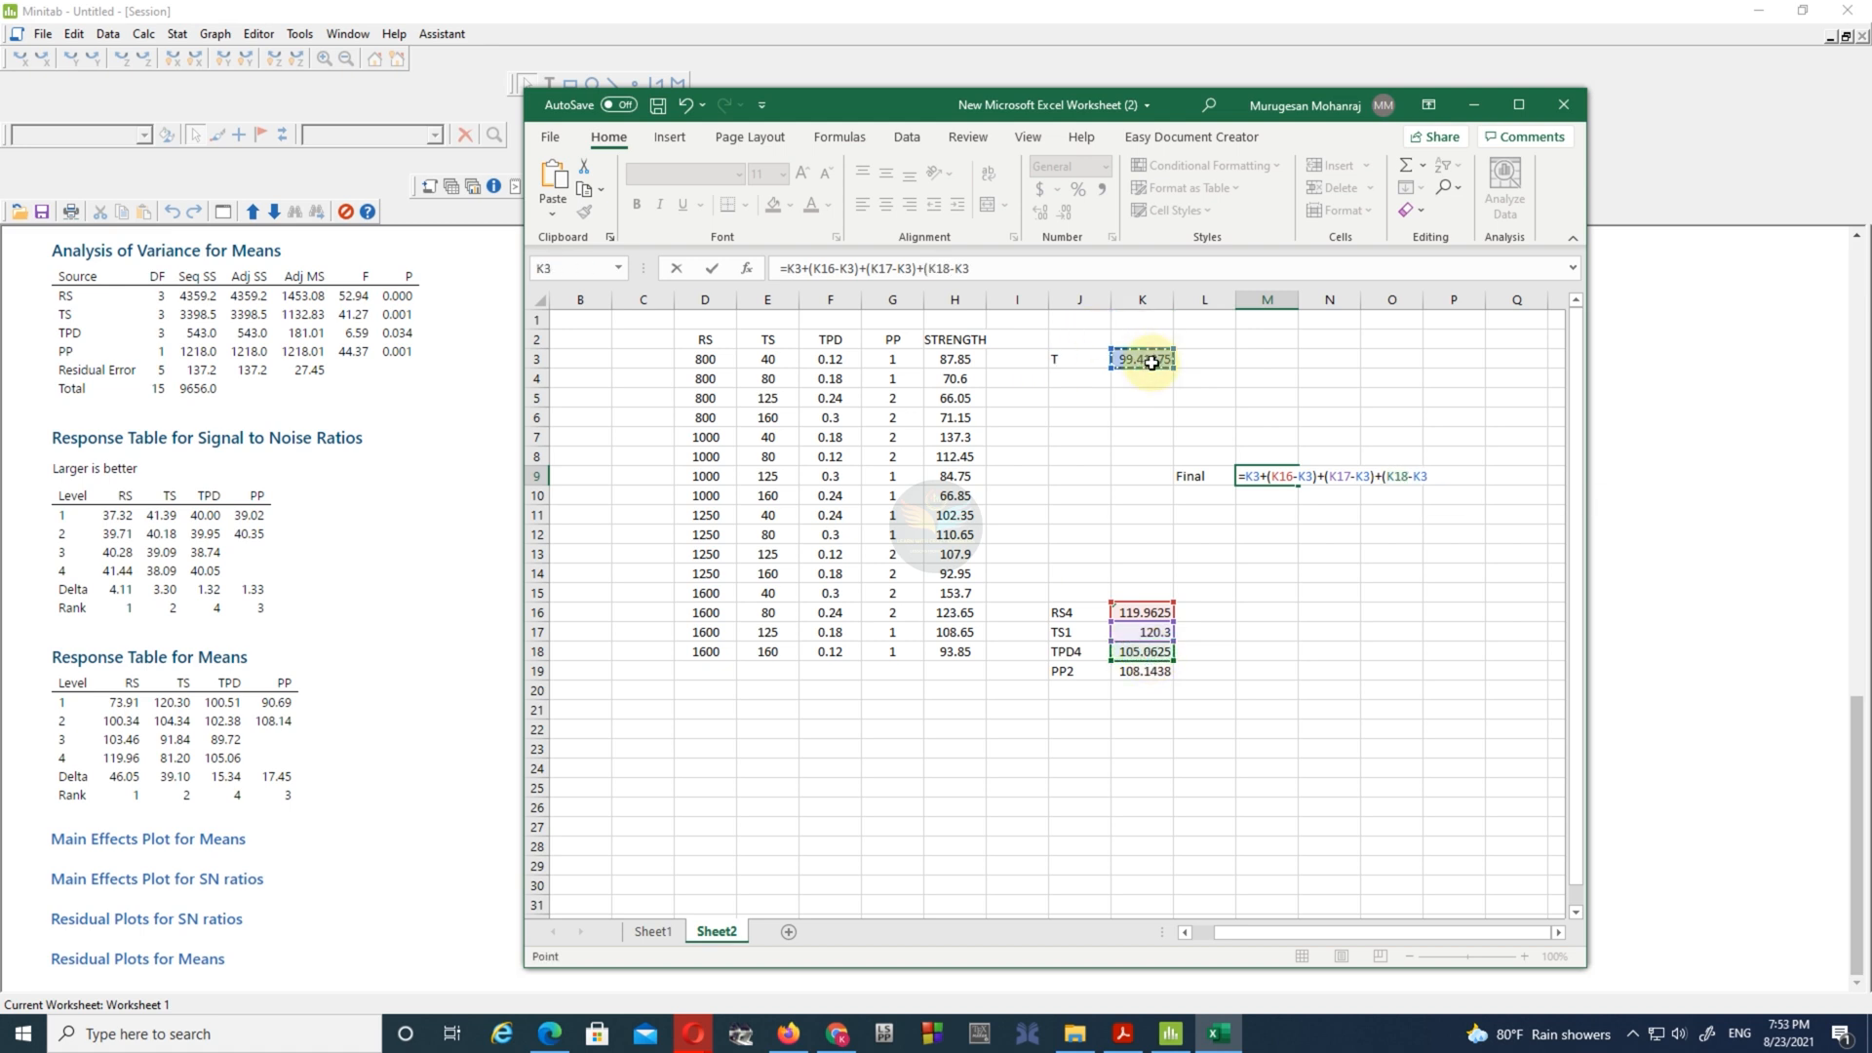
text()+()
click(1136, 673)
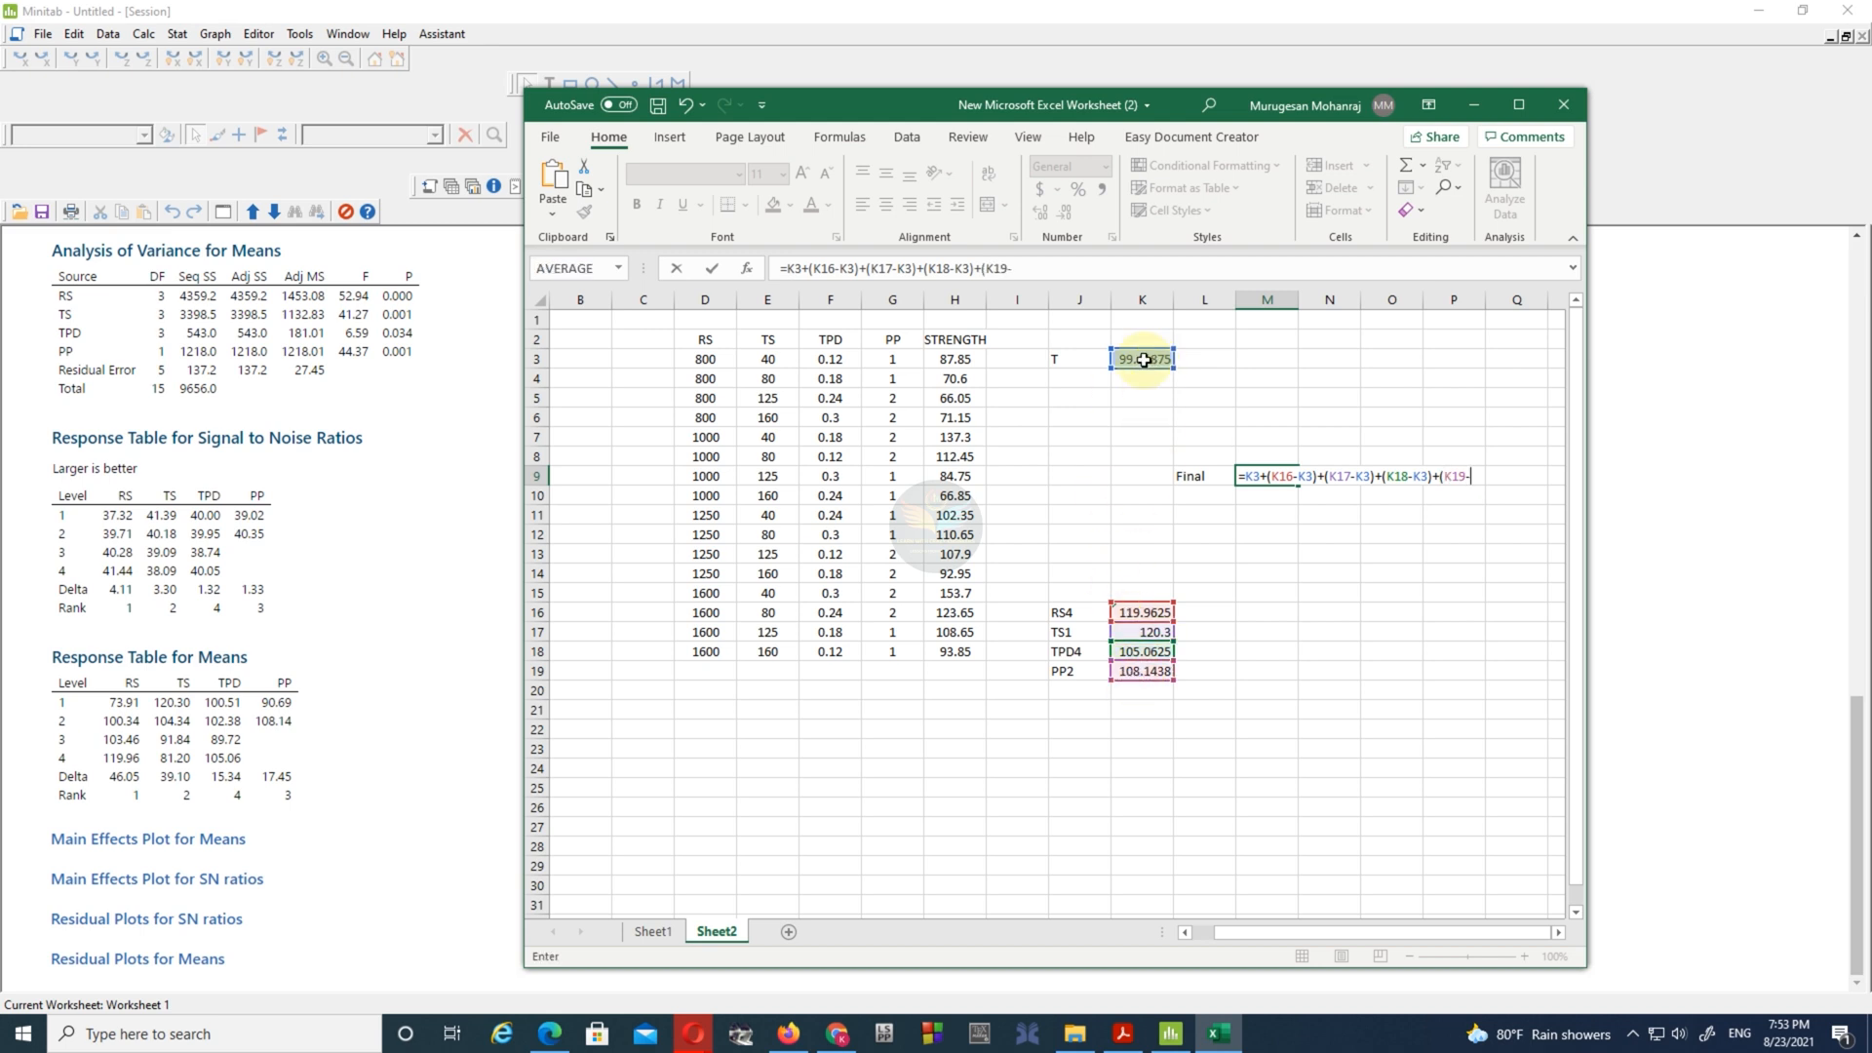
key(Return)
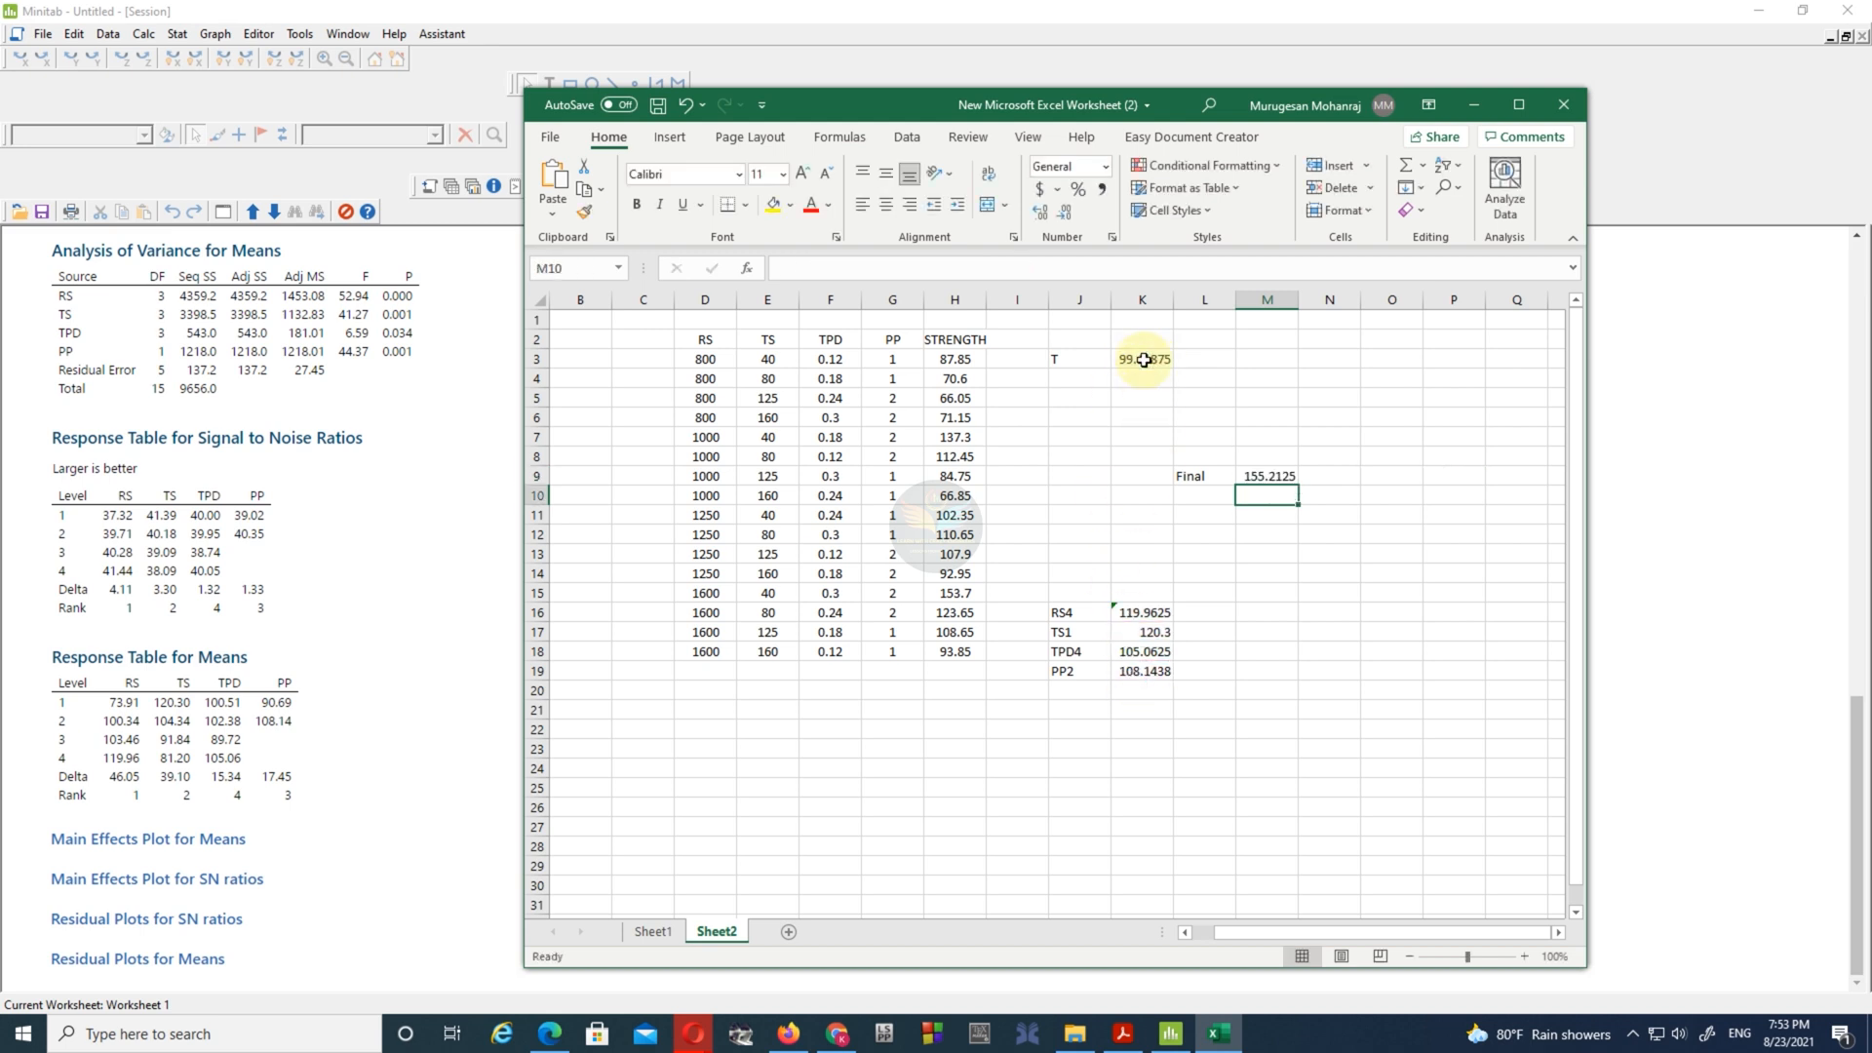
- Compare the optimum response in M9 with the Eq. (2) result in the paper PDF
click(1262, 475)
click(1123, 1033)
scroll(1256, 651, down, 10)
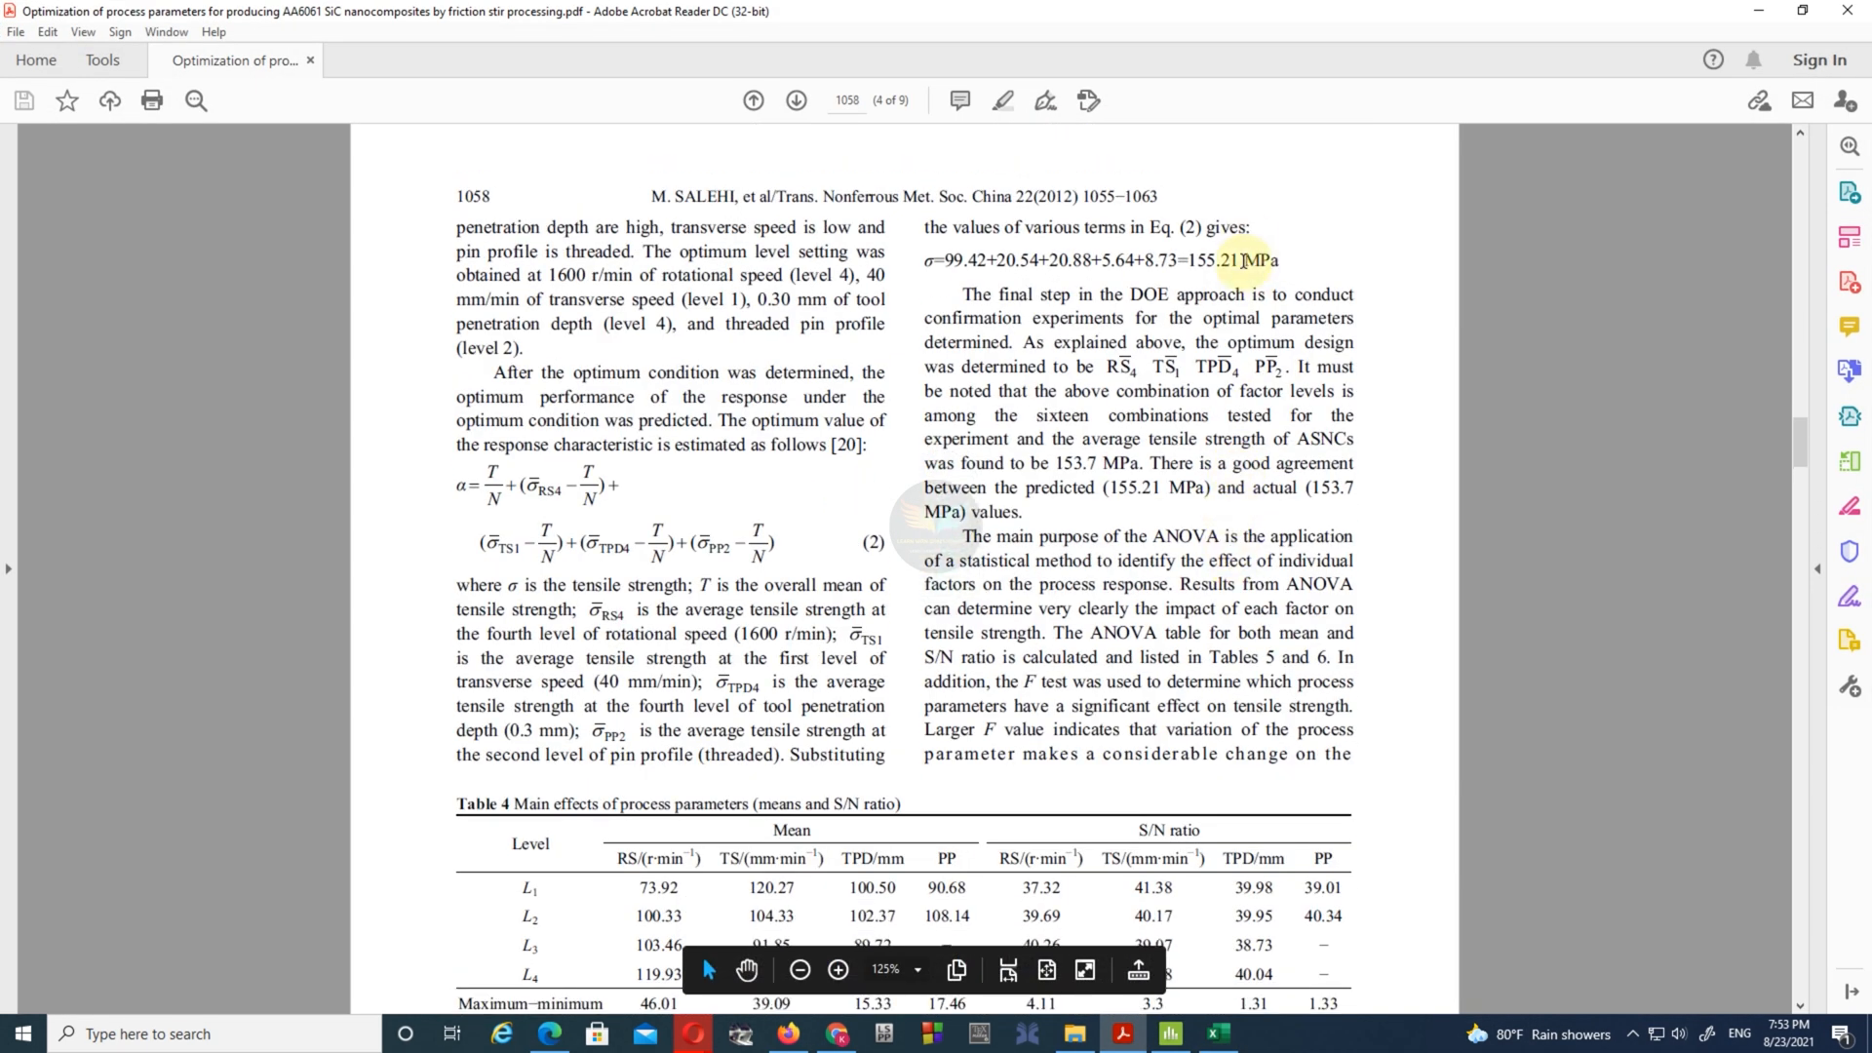
drag(1214, 256, 1189, 259)
click(1310, 274)
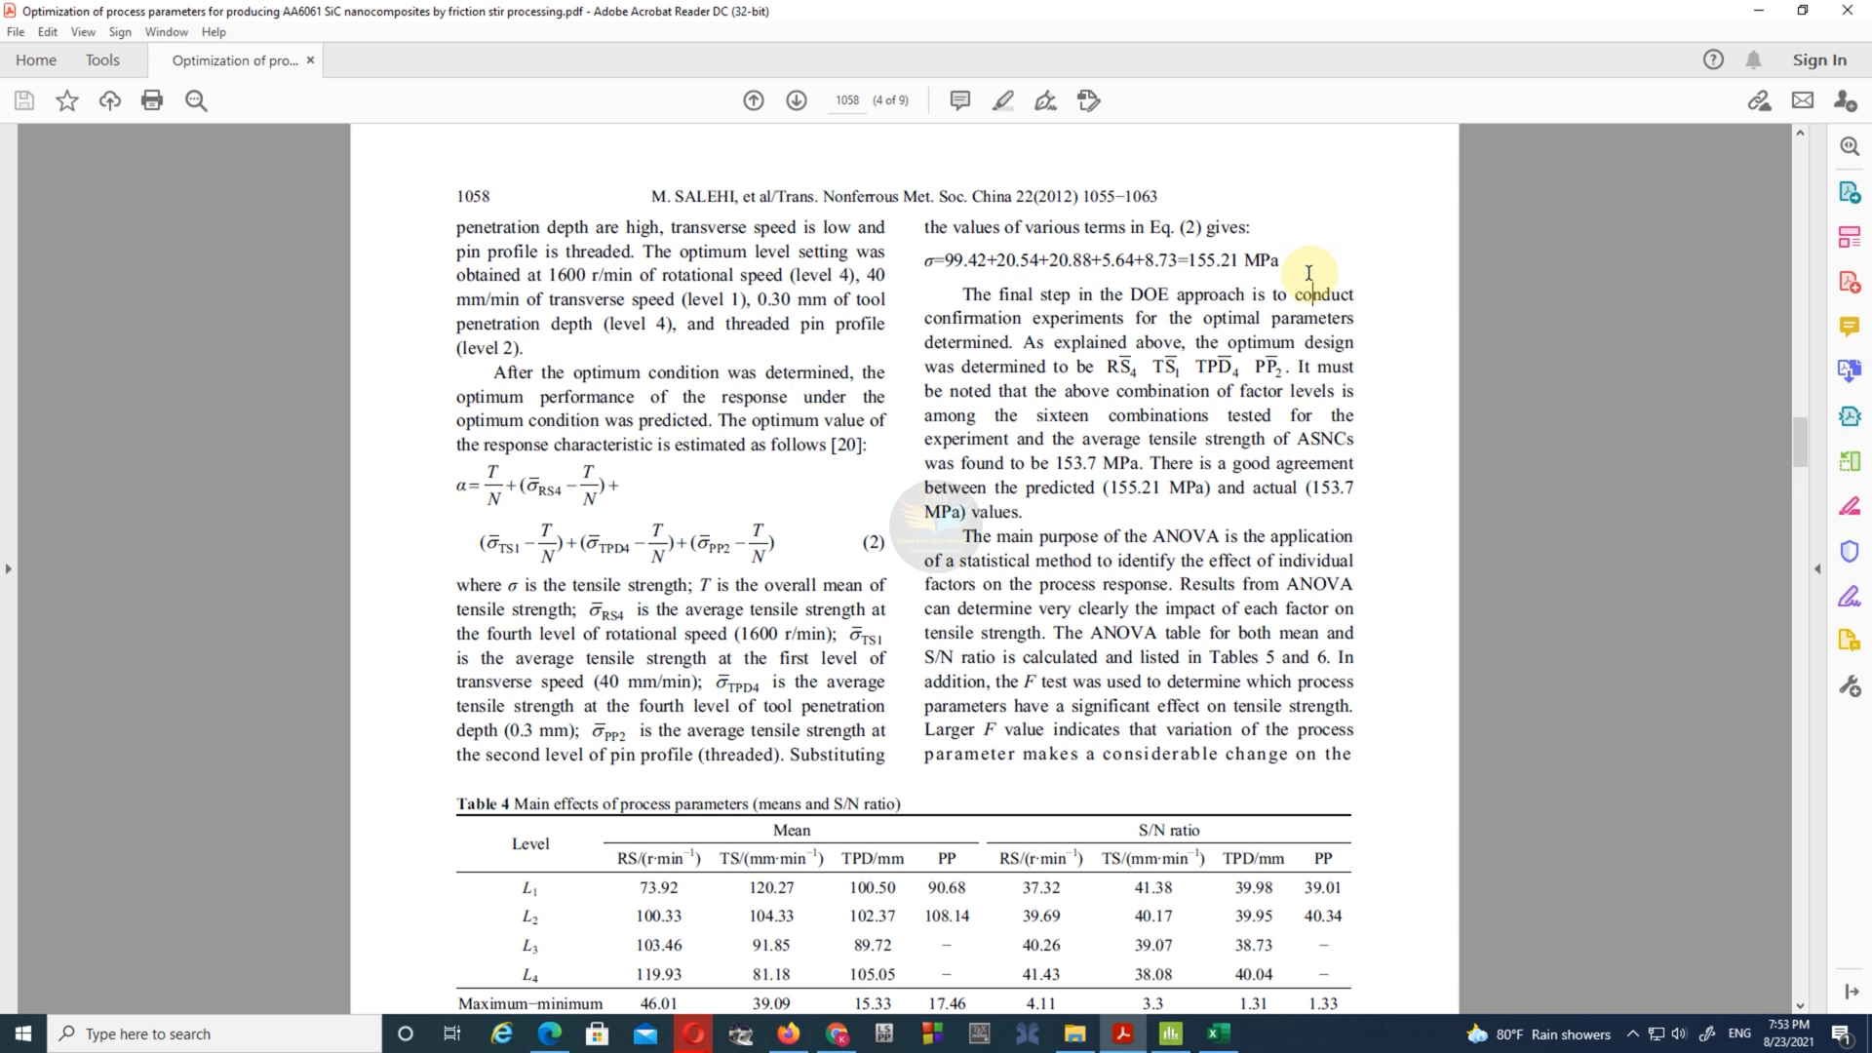
click(1766, 8)
- Make L9 and M9 bold with a yellow fill and centre the Final label in L9
click(1195, 476)
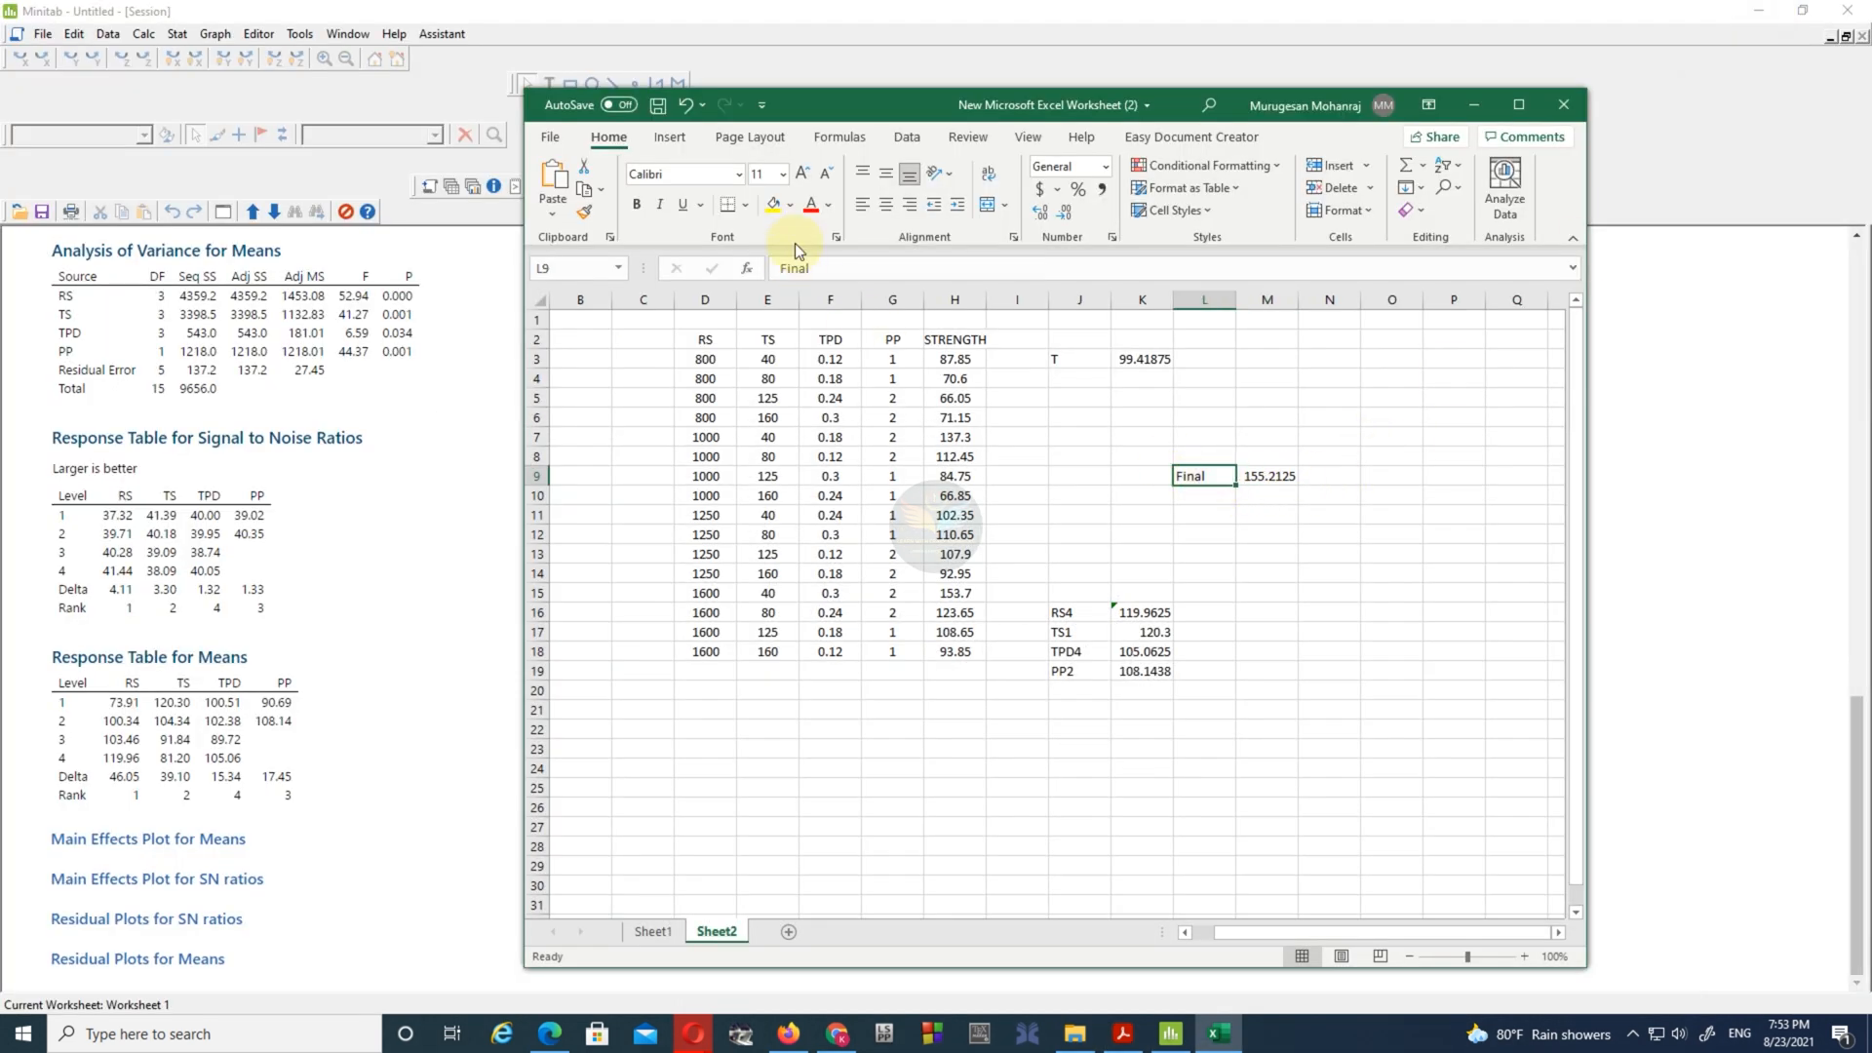
click(638, 205)
click(886, 204)
click(1267, 476)
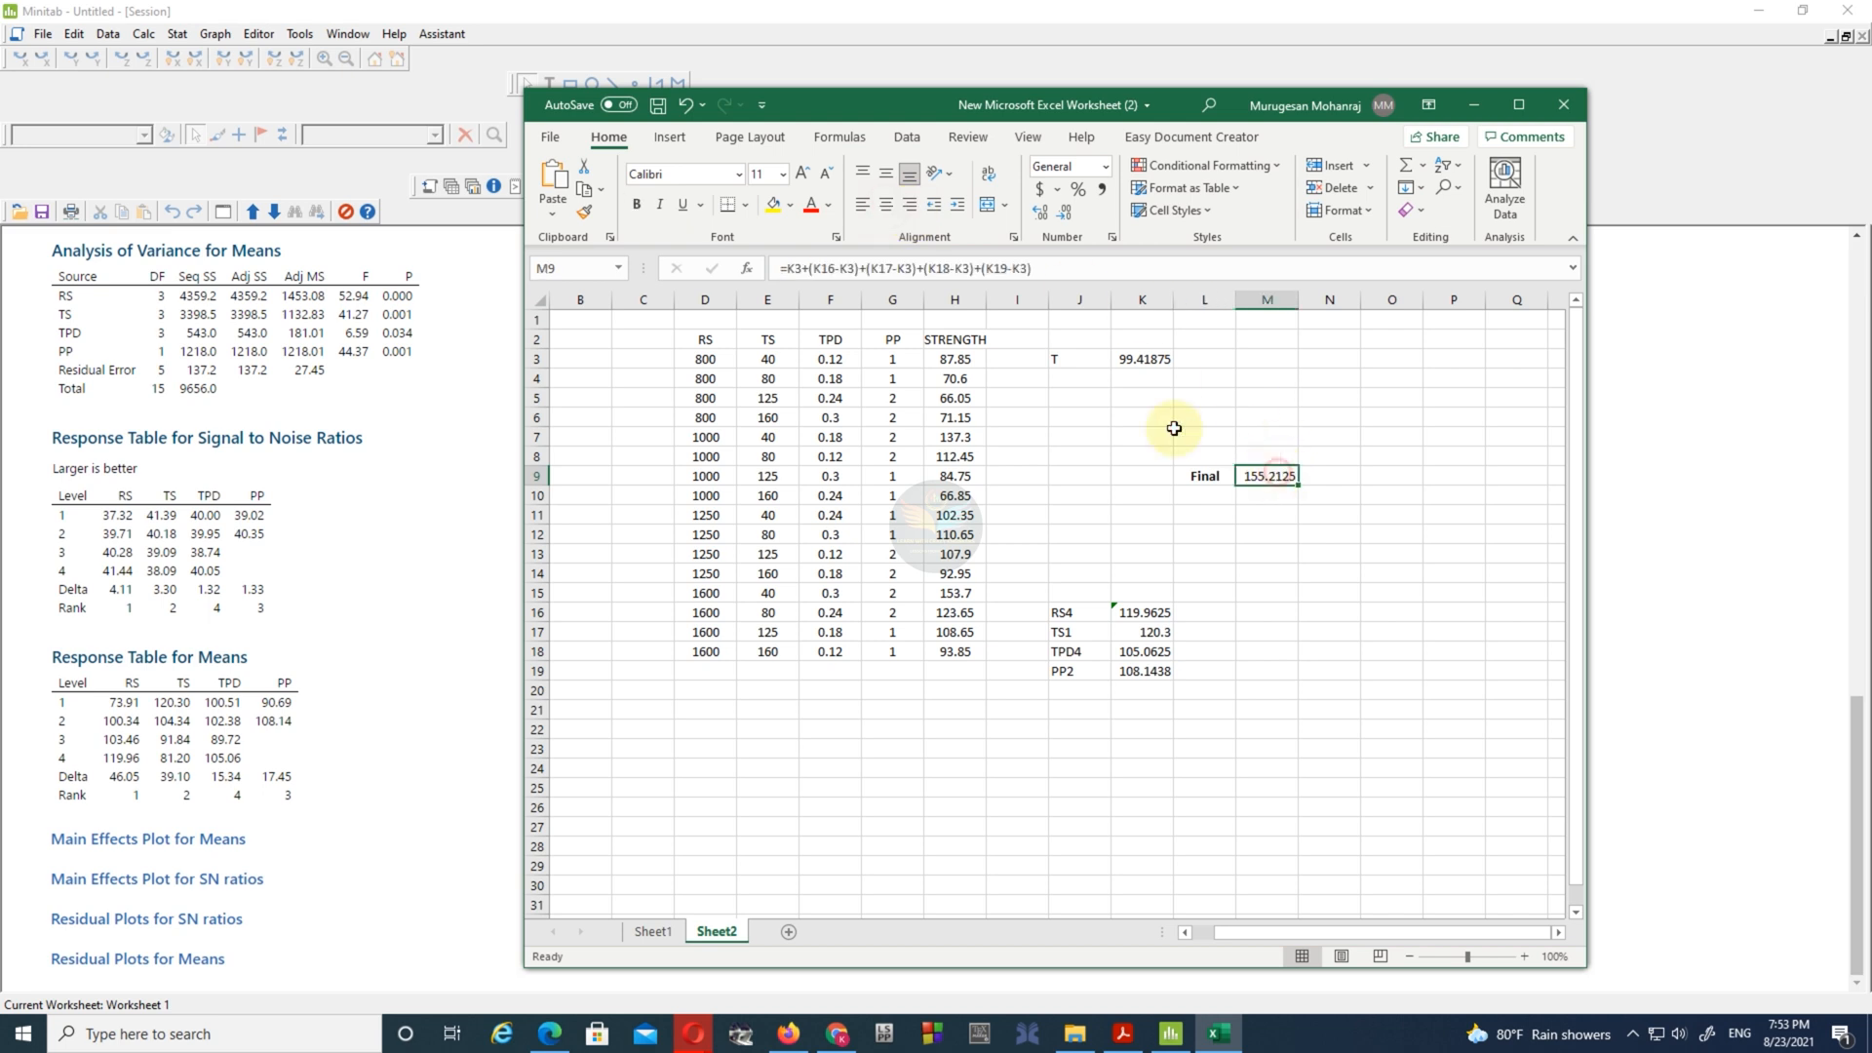
click(1199, 475)
click(773, 205)
click(1259, 471)
click(773, 205)
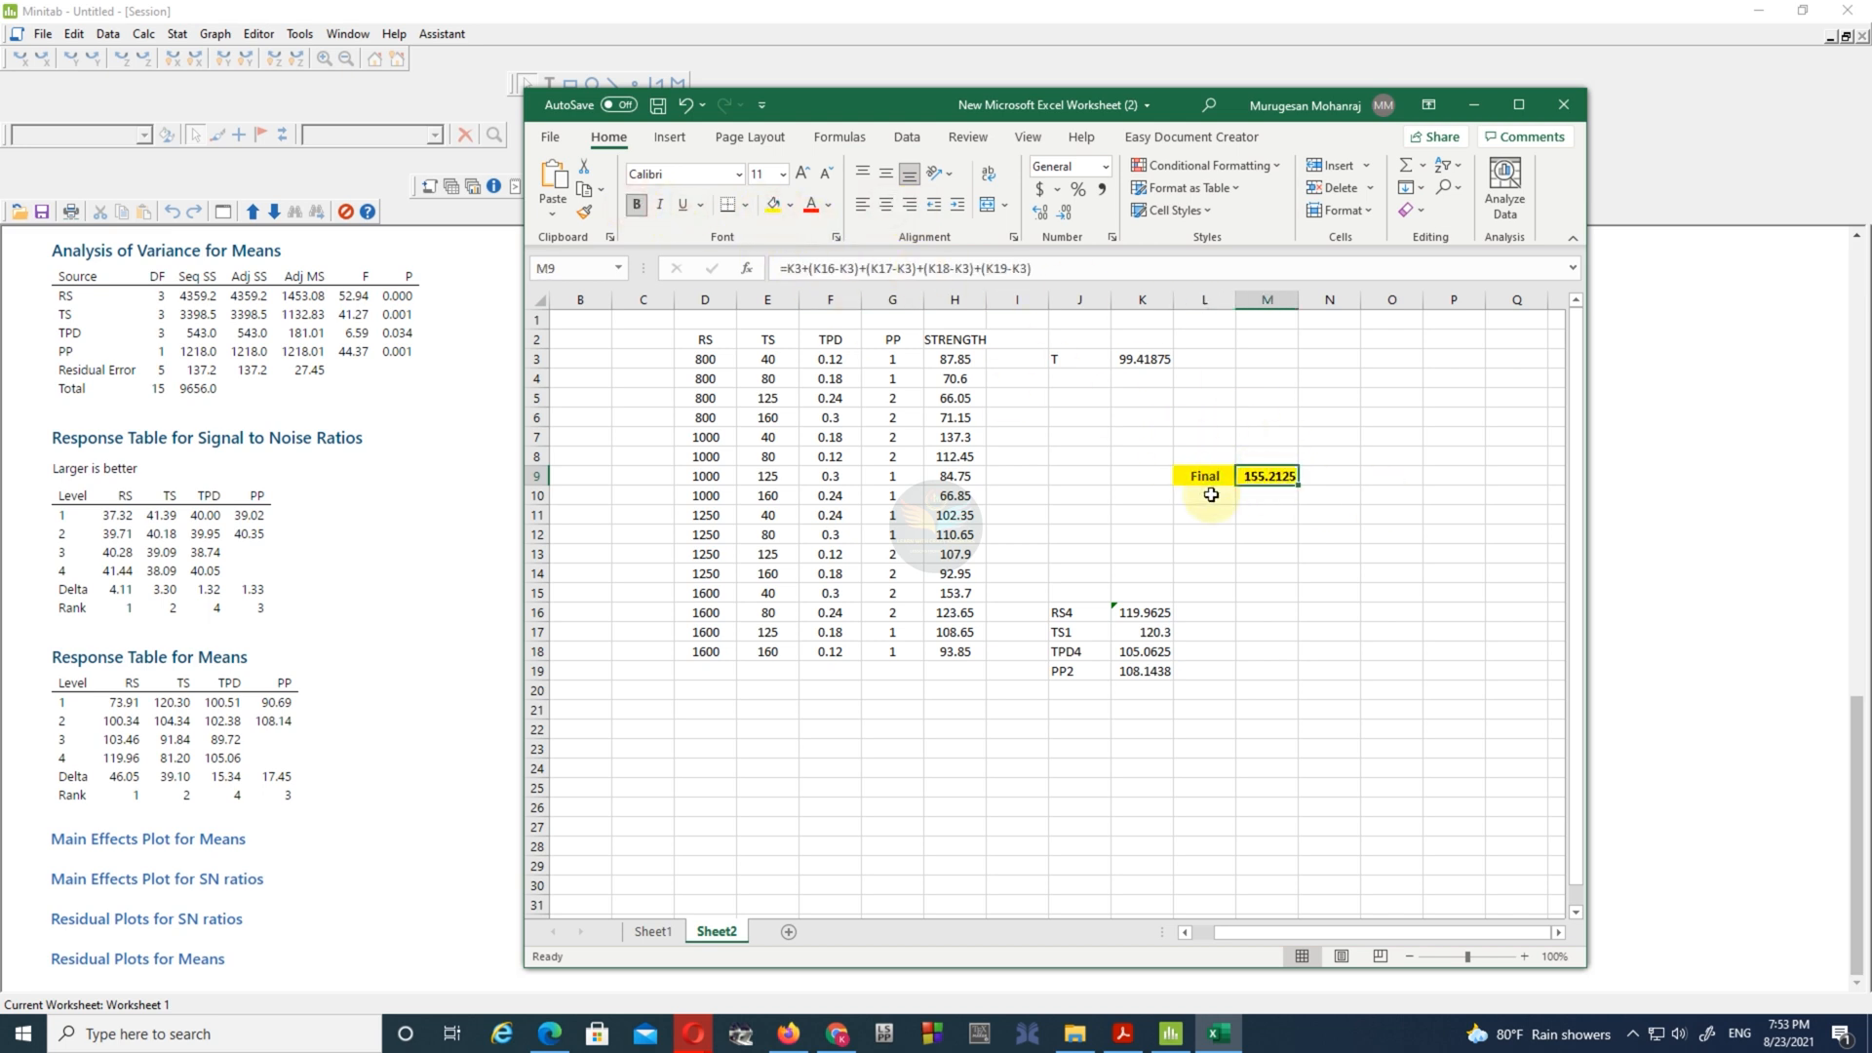
- Enter the label Optimum Value in K9 and widen column K to fit it
click(1141, 473)
text(Optimum Va)
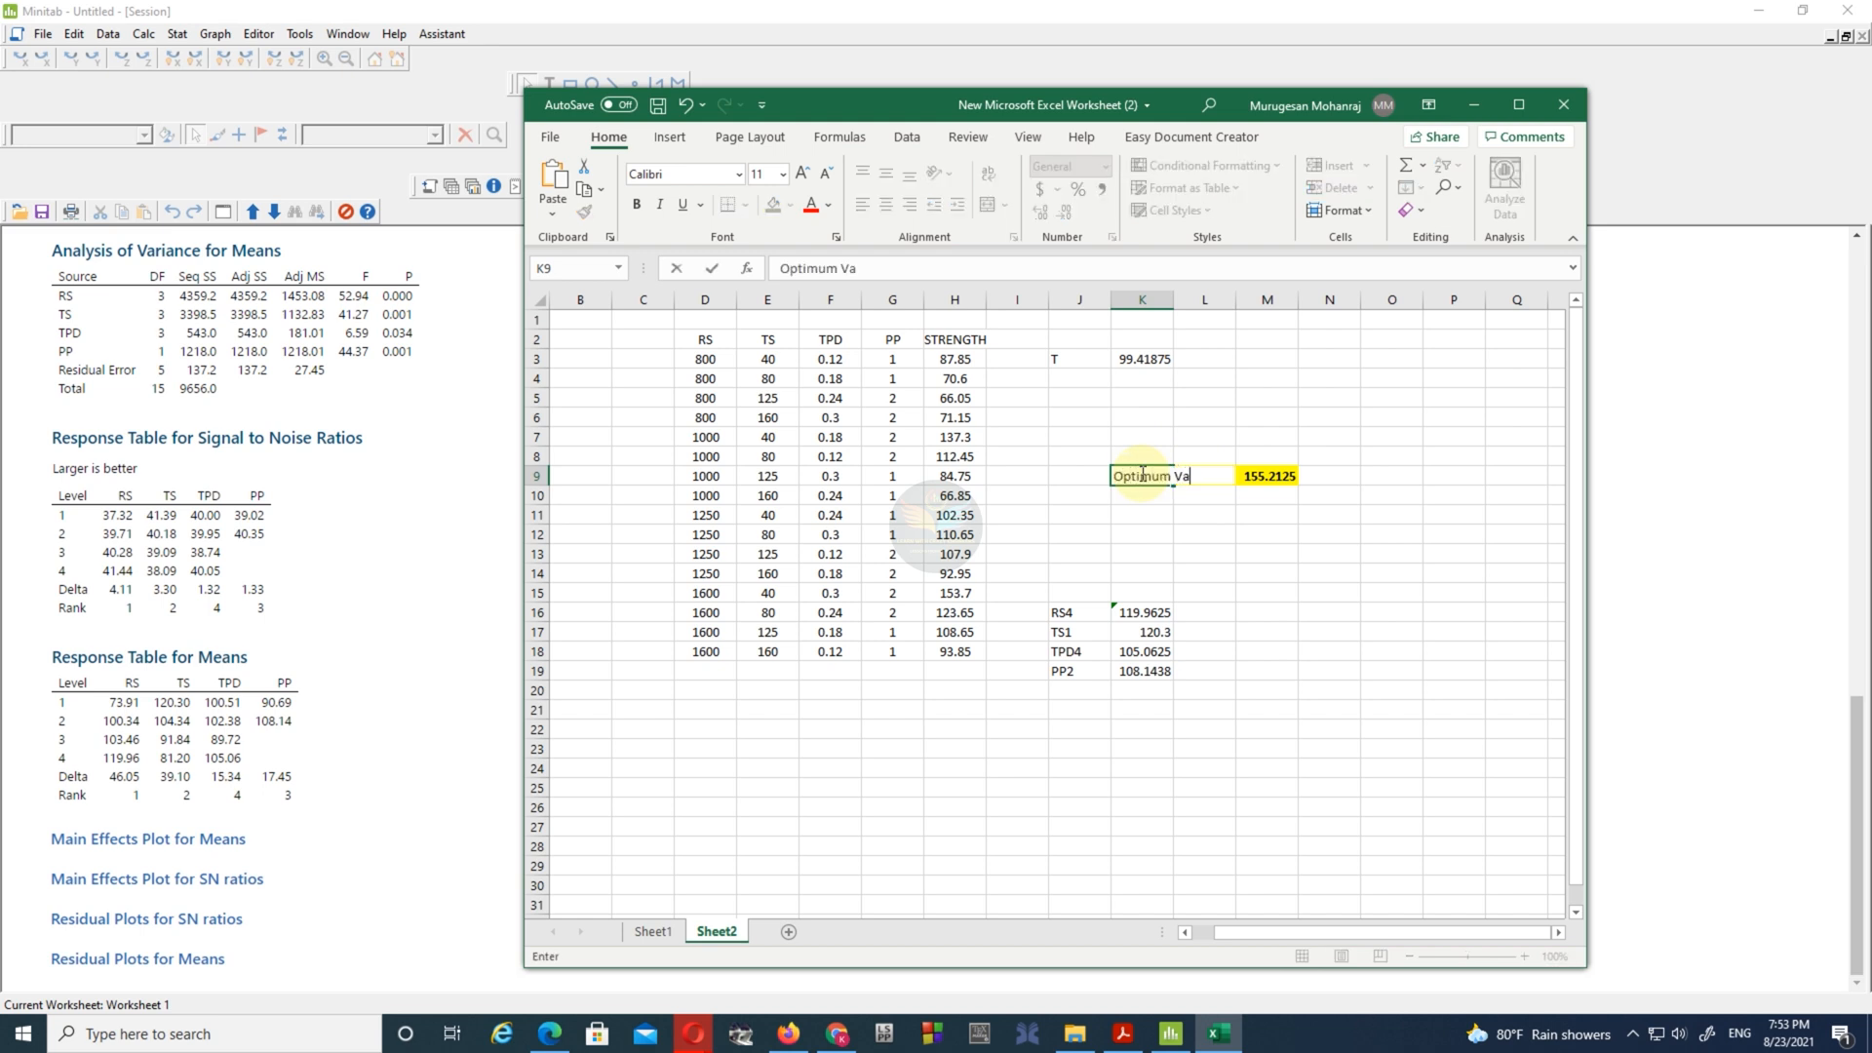
text(lue)
click(1142, 533)
drag(1175, 299, 1219, 301)
- Make the Optimum Value label in K9 bold and centre the contents of column K horizontally
click(1183, 476)
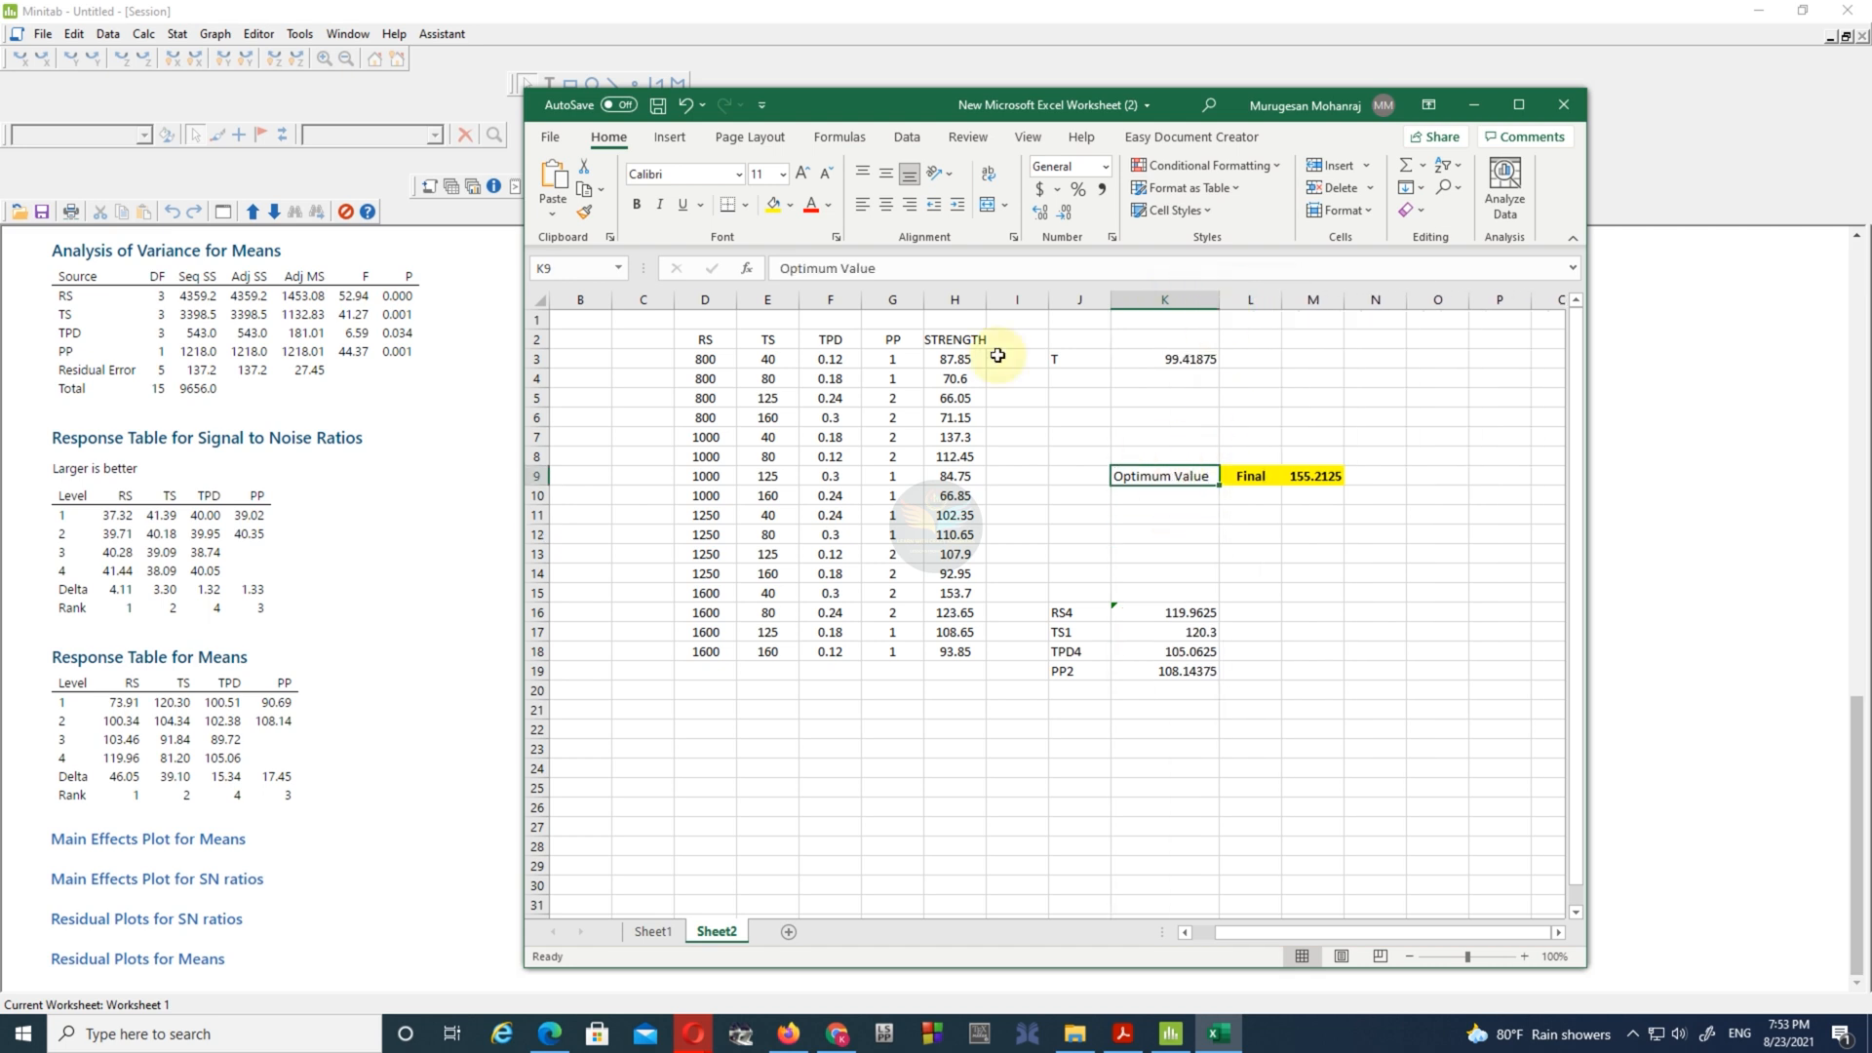
click(636, 207)
click(1164, 299)
click(886, 204)
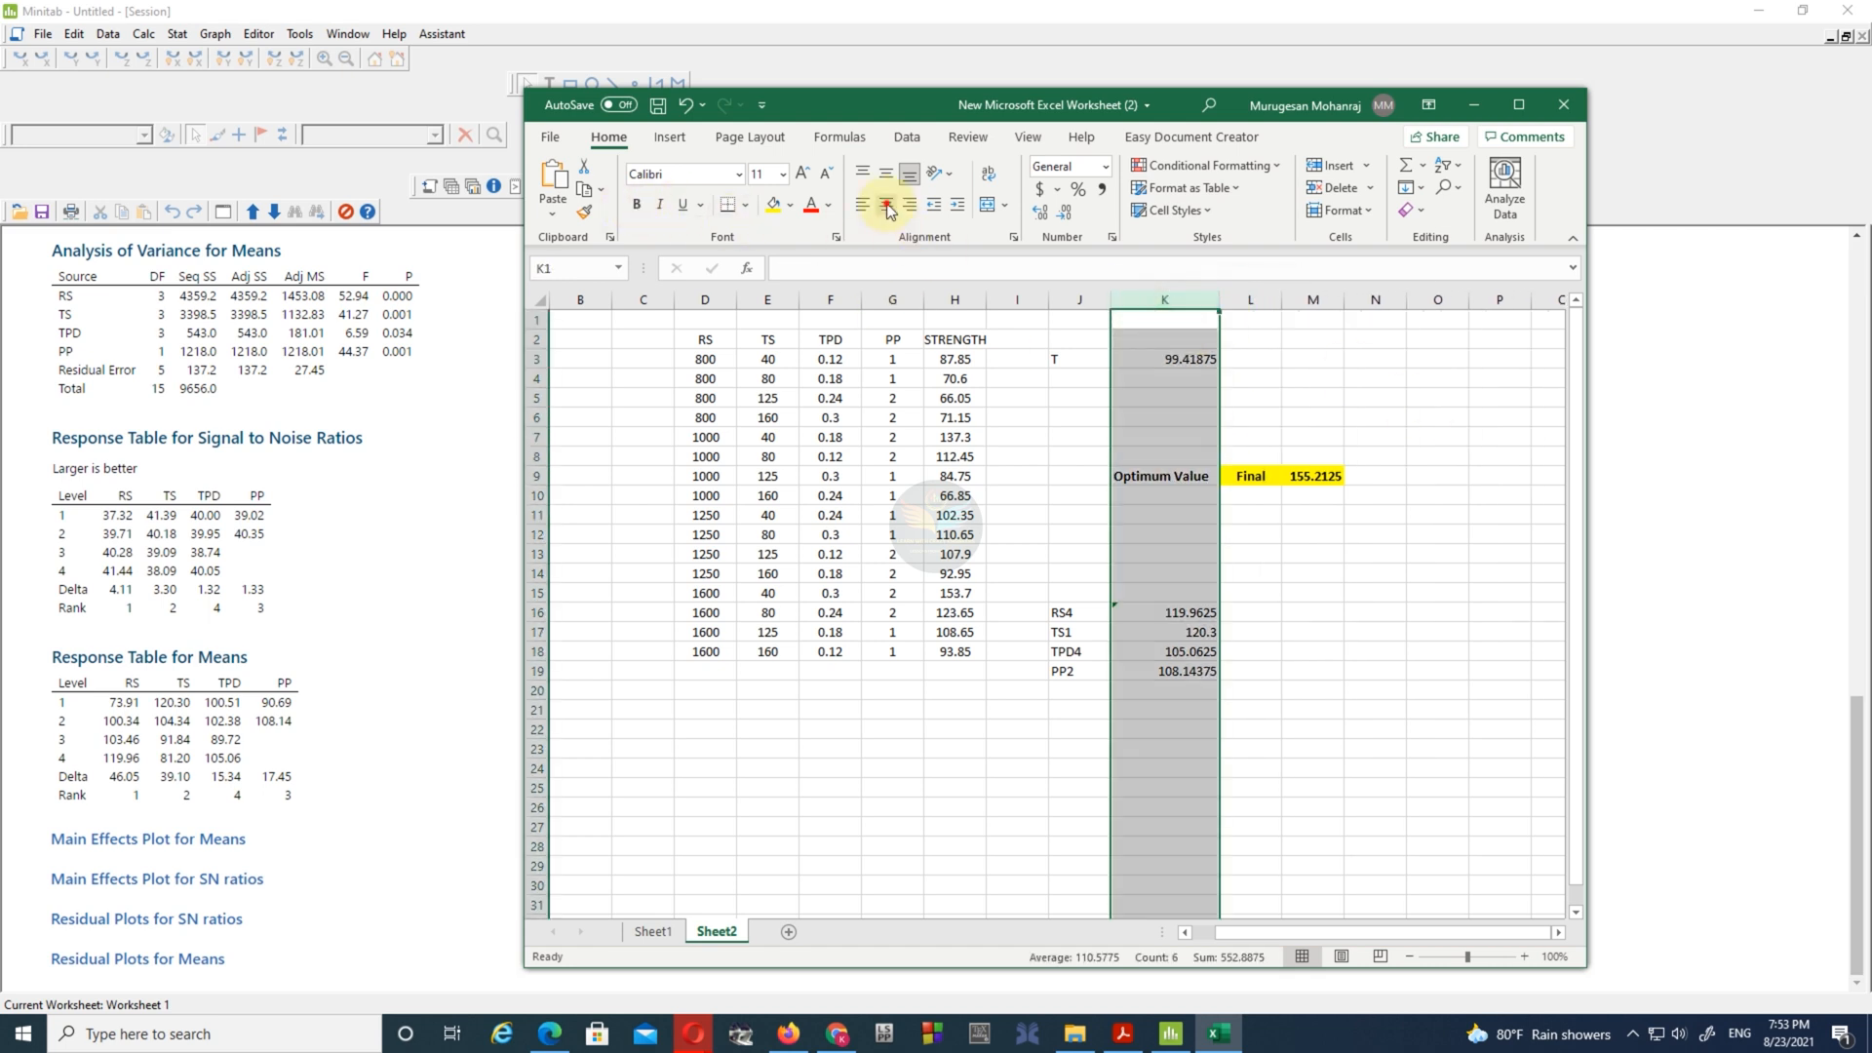
click(1323, 602)
- Fill K9 with yellow and save the workbook
click(1164, 476)
click(773, 204)
click(1455, 658)
key(ctrl+s)
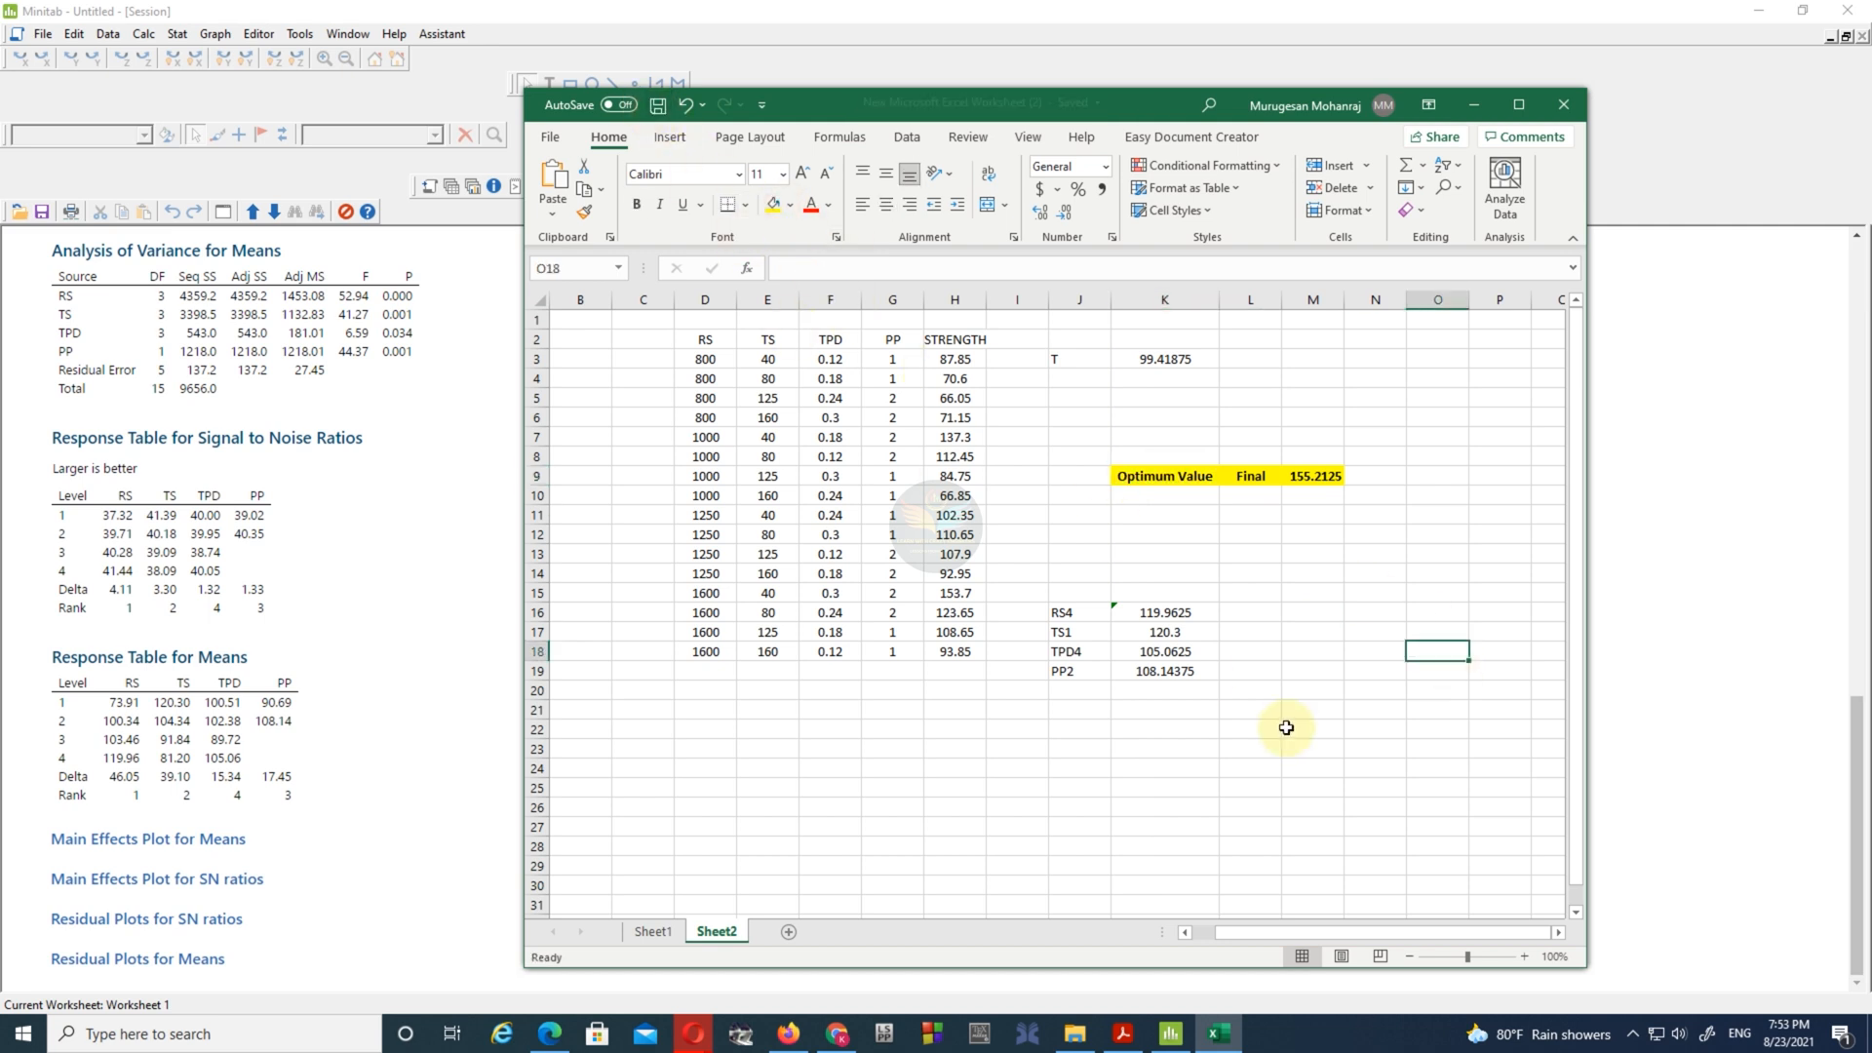
- Switch to the paper PDF and examine the predicted optimum strength equation and the experimental tensile strength on page 1058
click(1122, 1034)
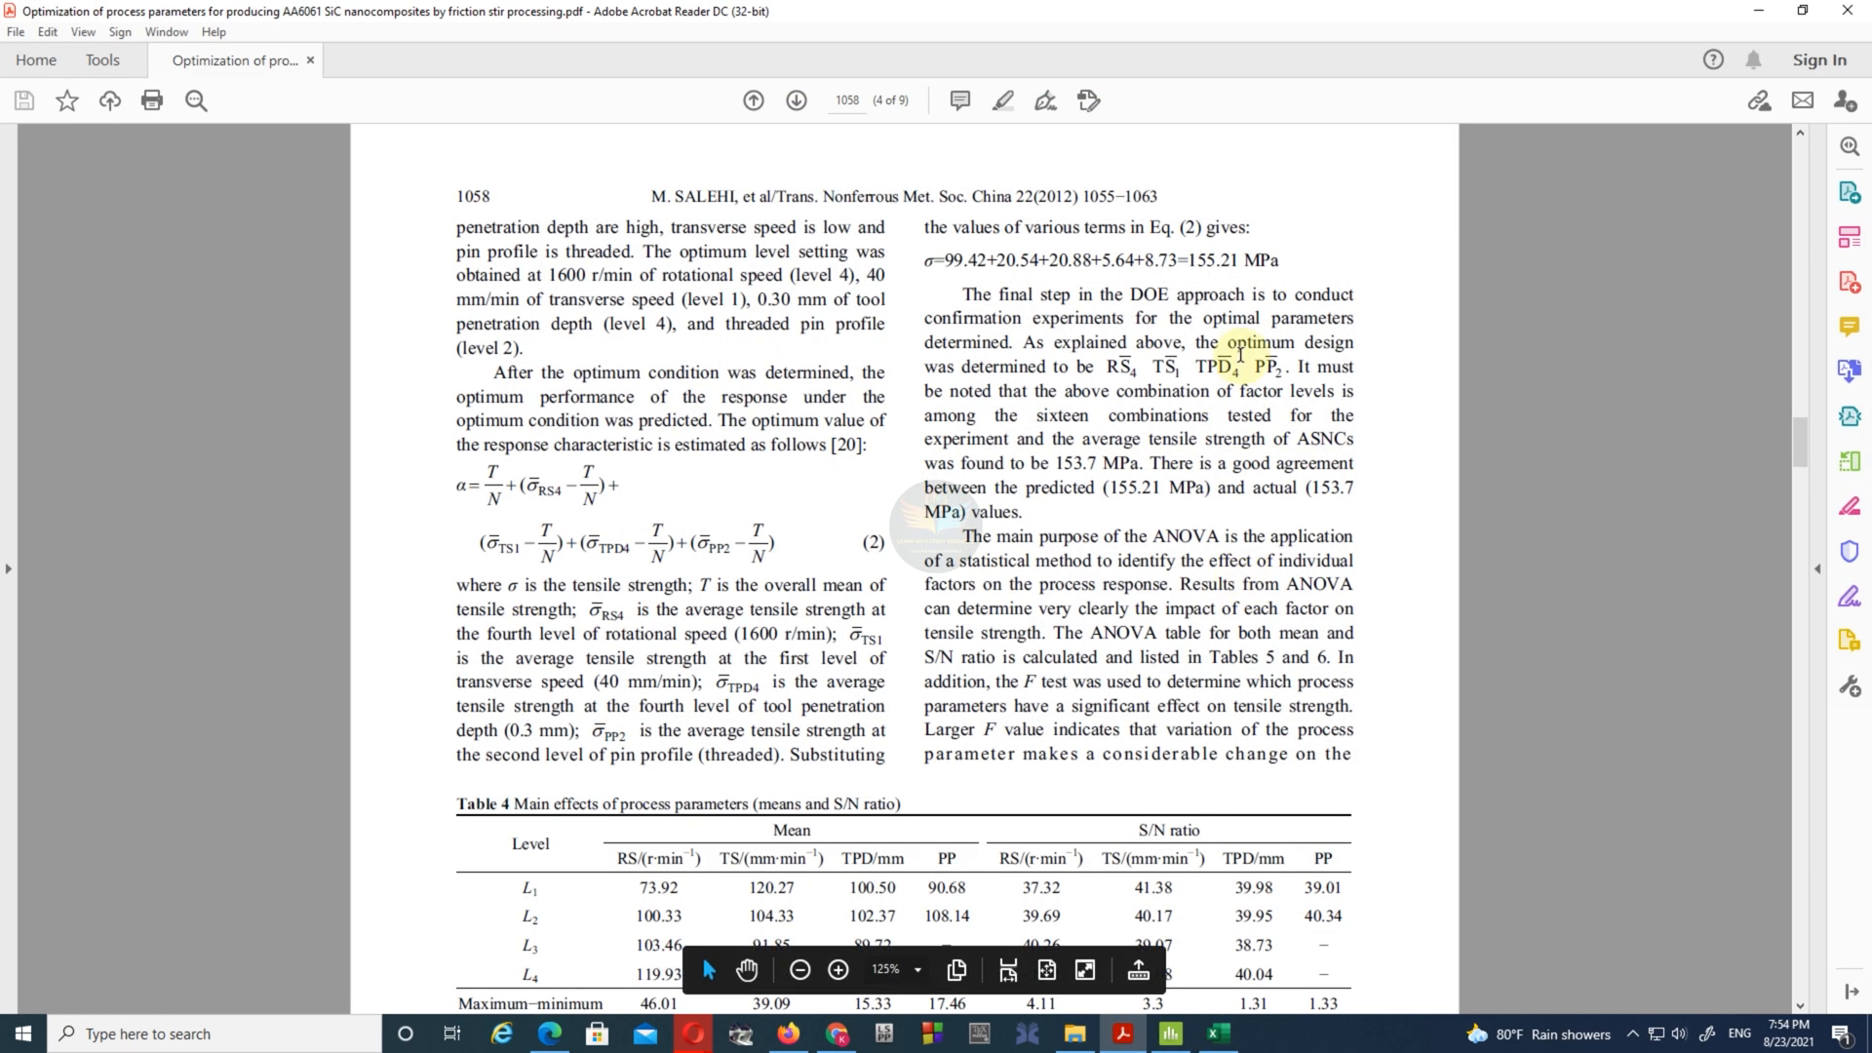
drag(1282, 255, 926, 255)
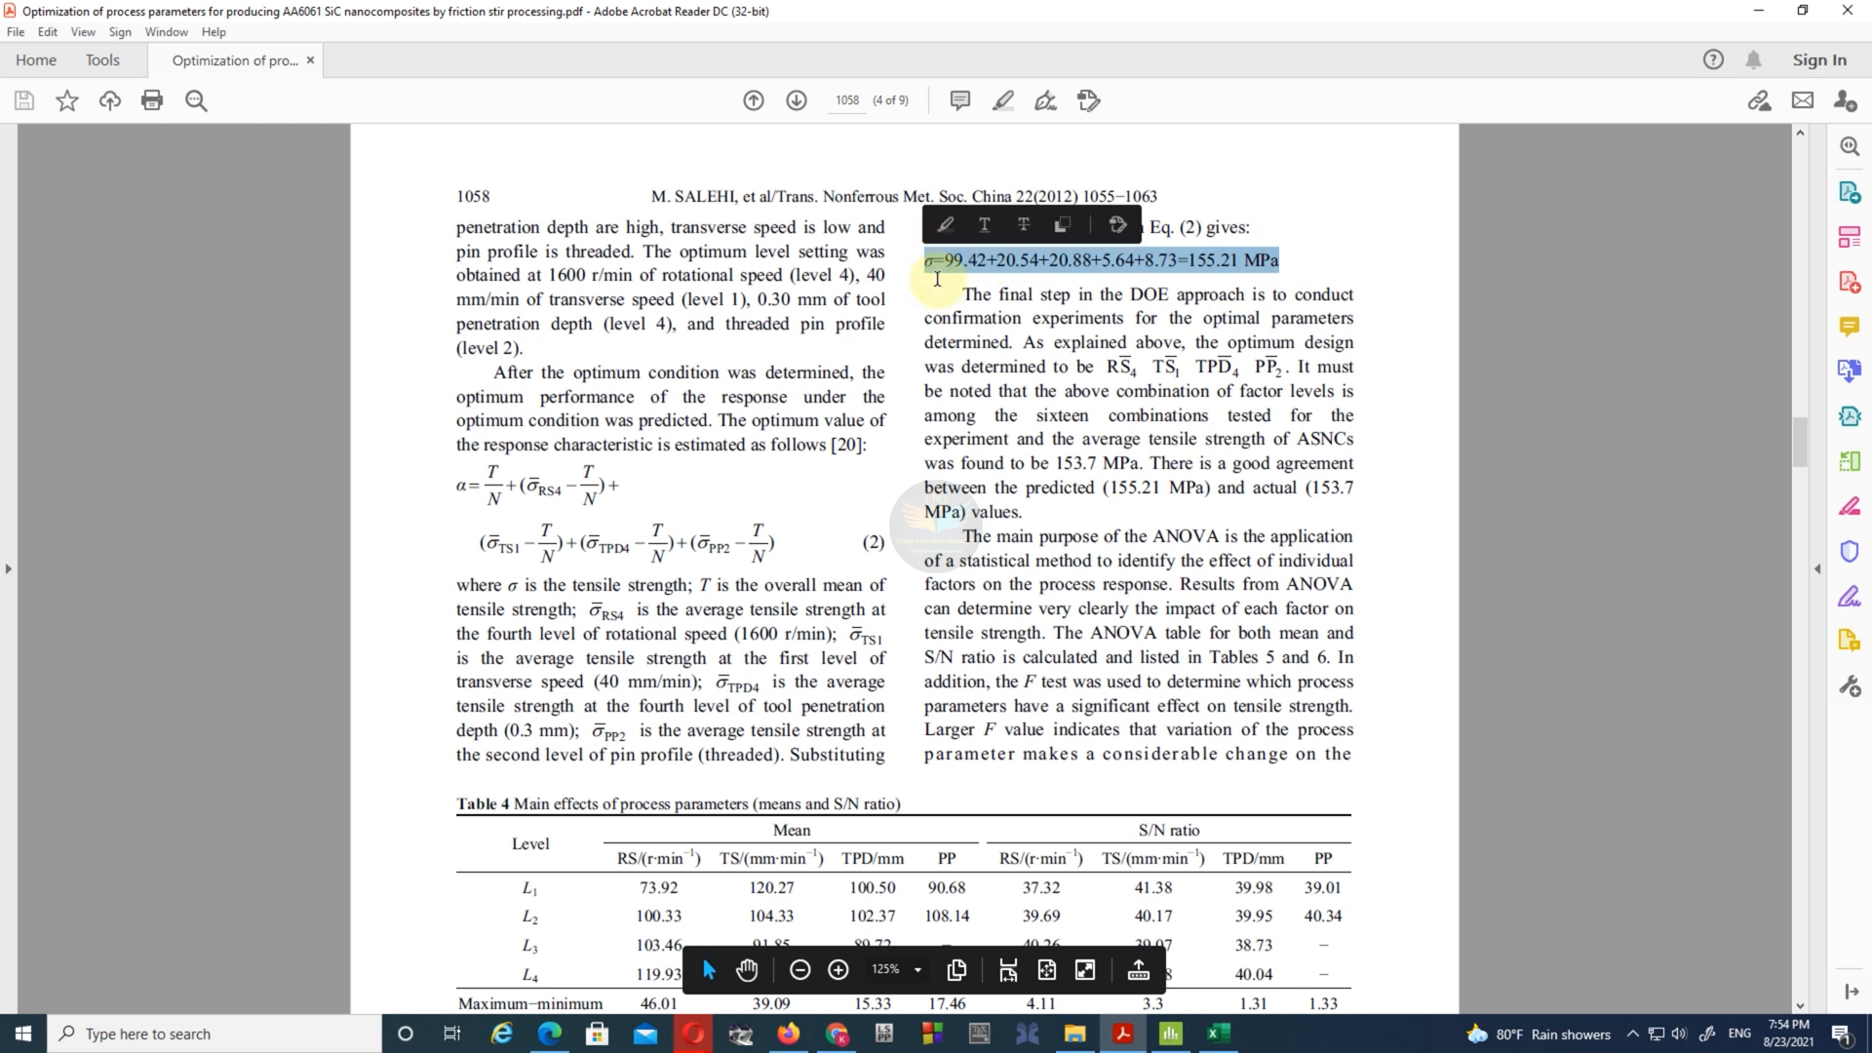
click(1124, 529)
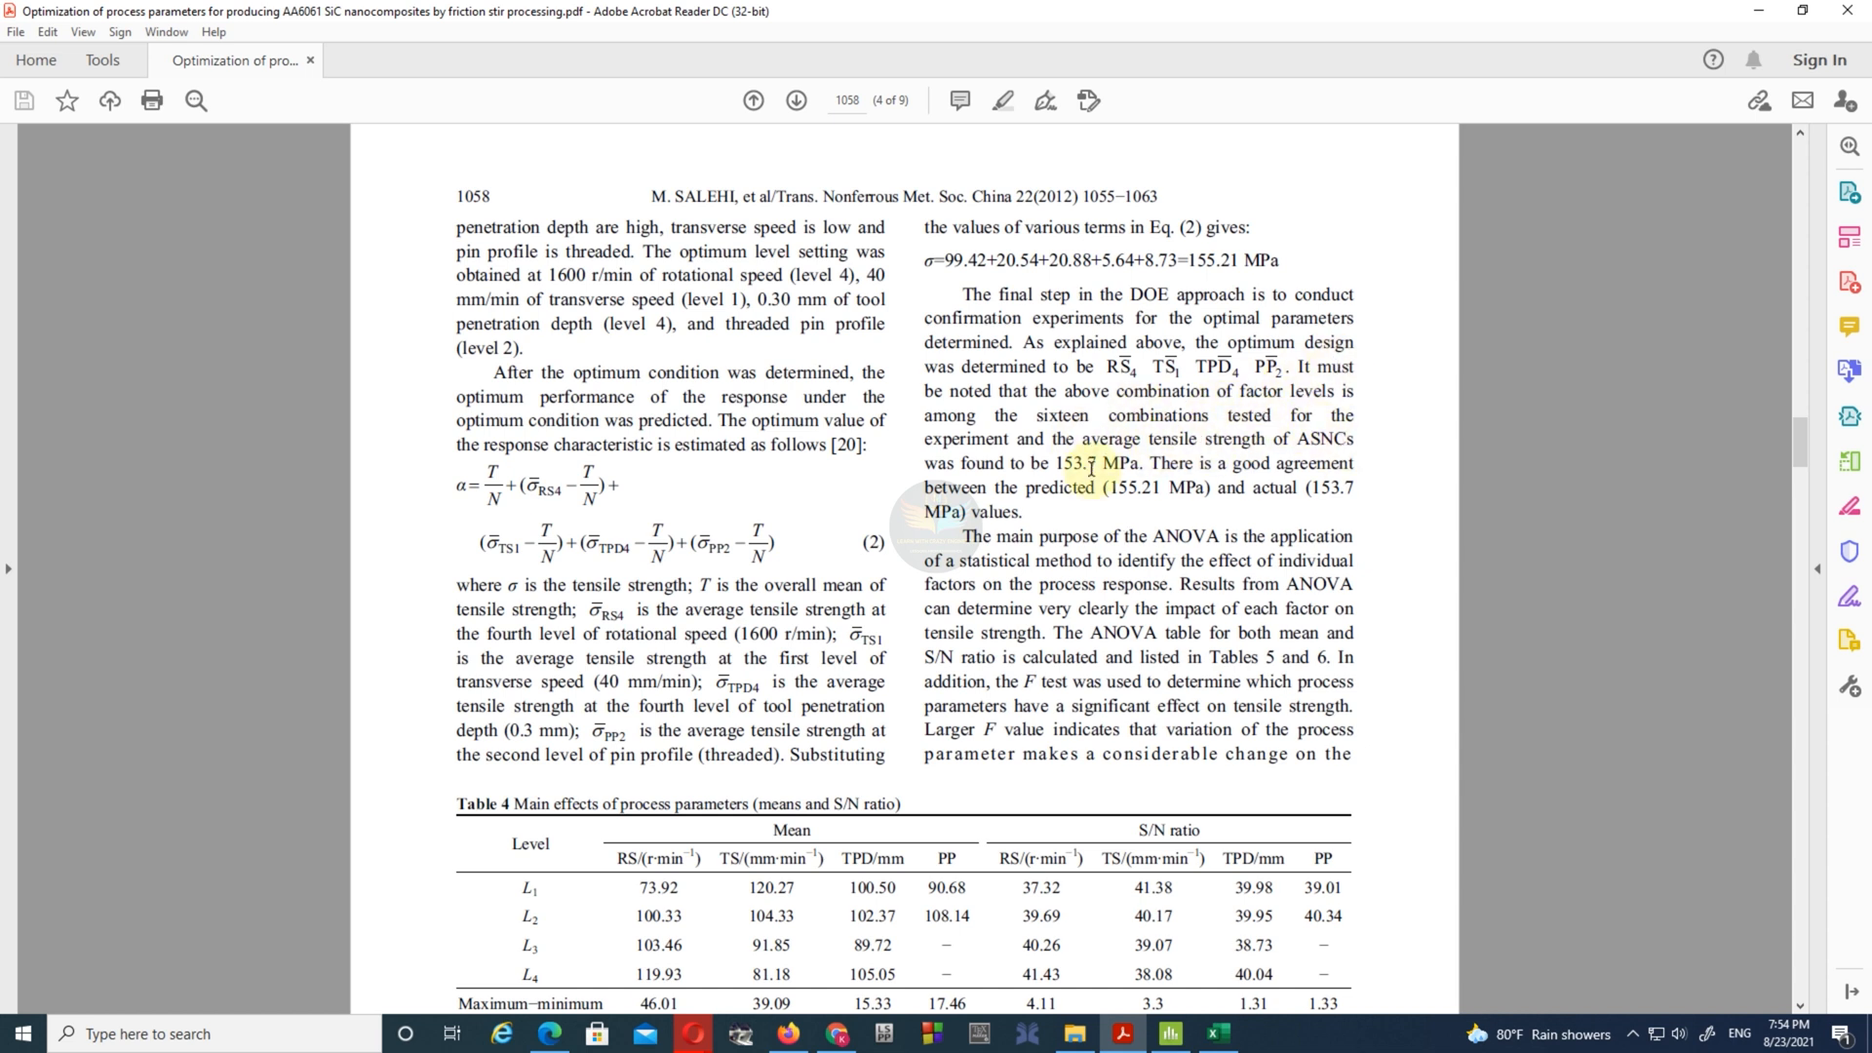
drag(1062, 465, 1139, 466)
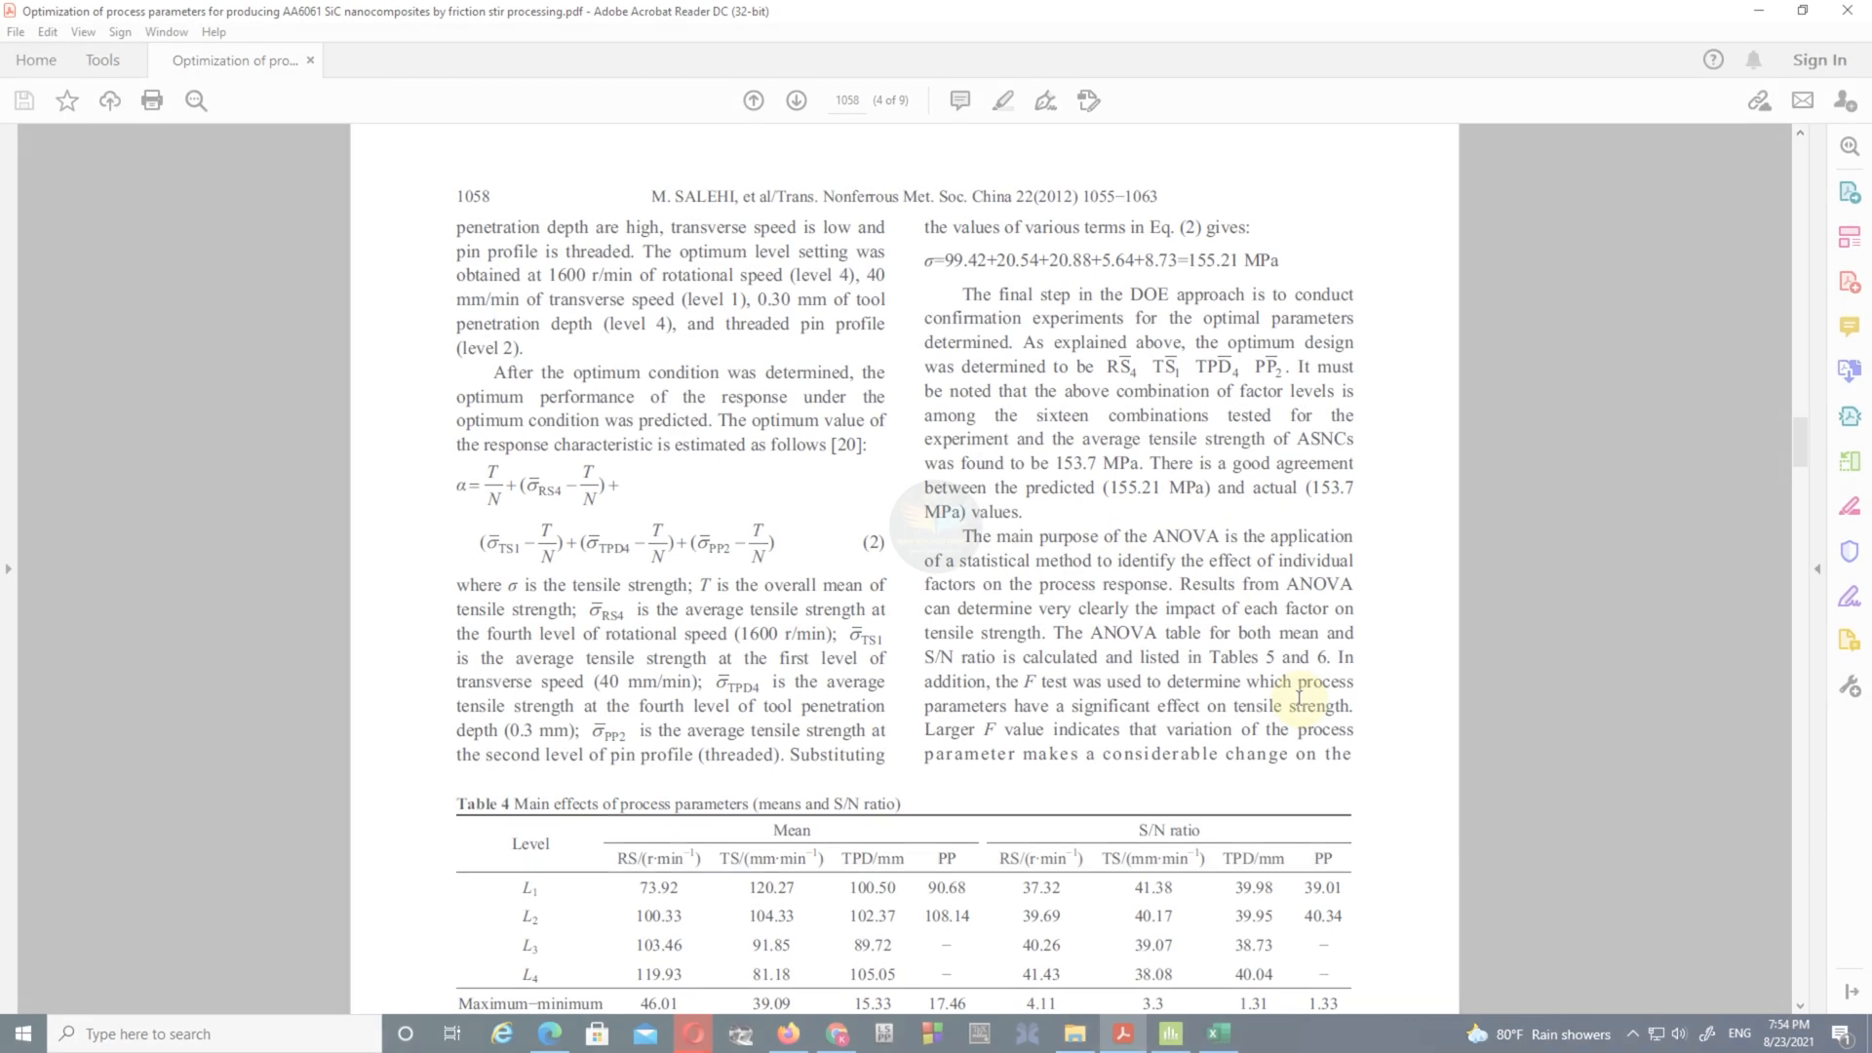
- Examine the paper's main effects and ANOVA tables and the pie chart of process parameter contributions
scroll(1305, 705, down, 15)
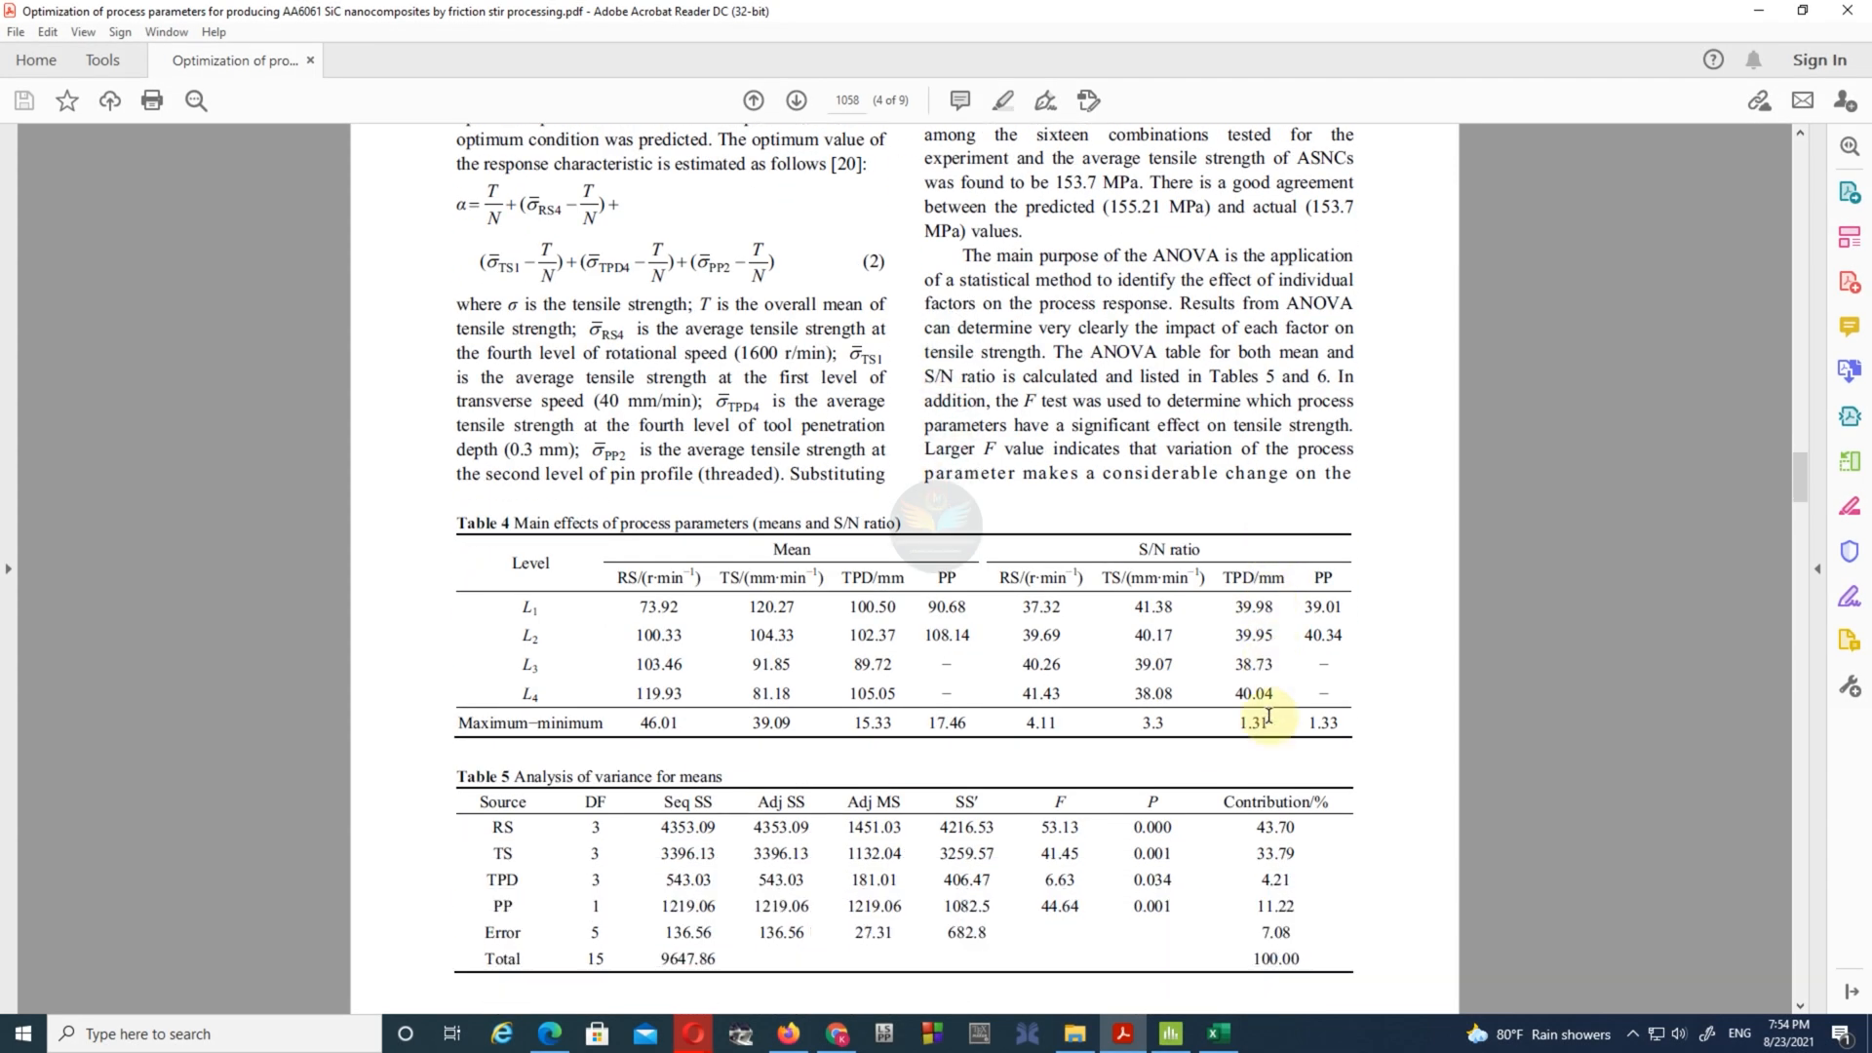
scroll(1261, 714, down, 7)
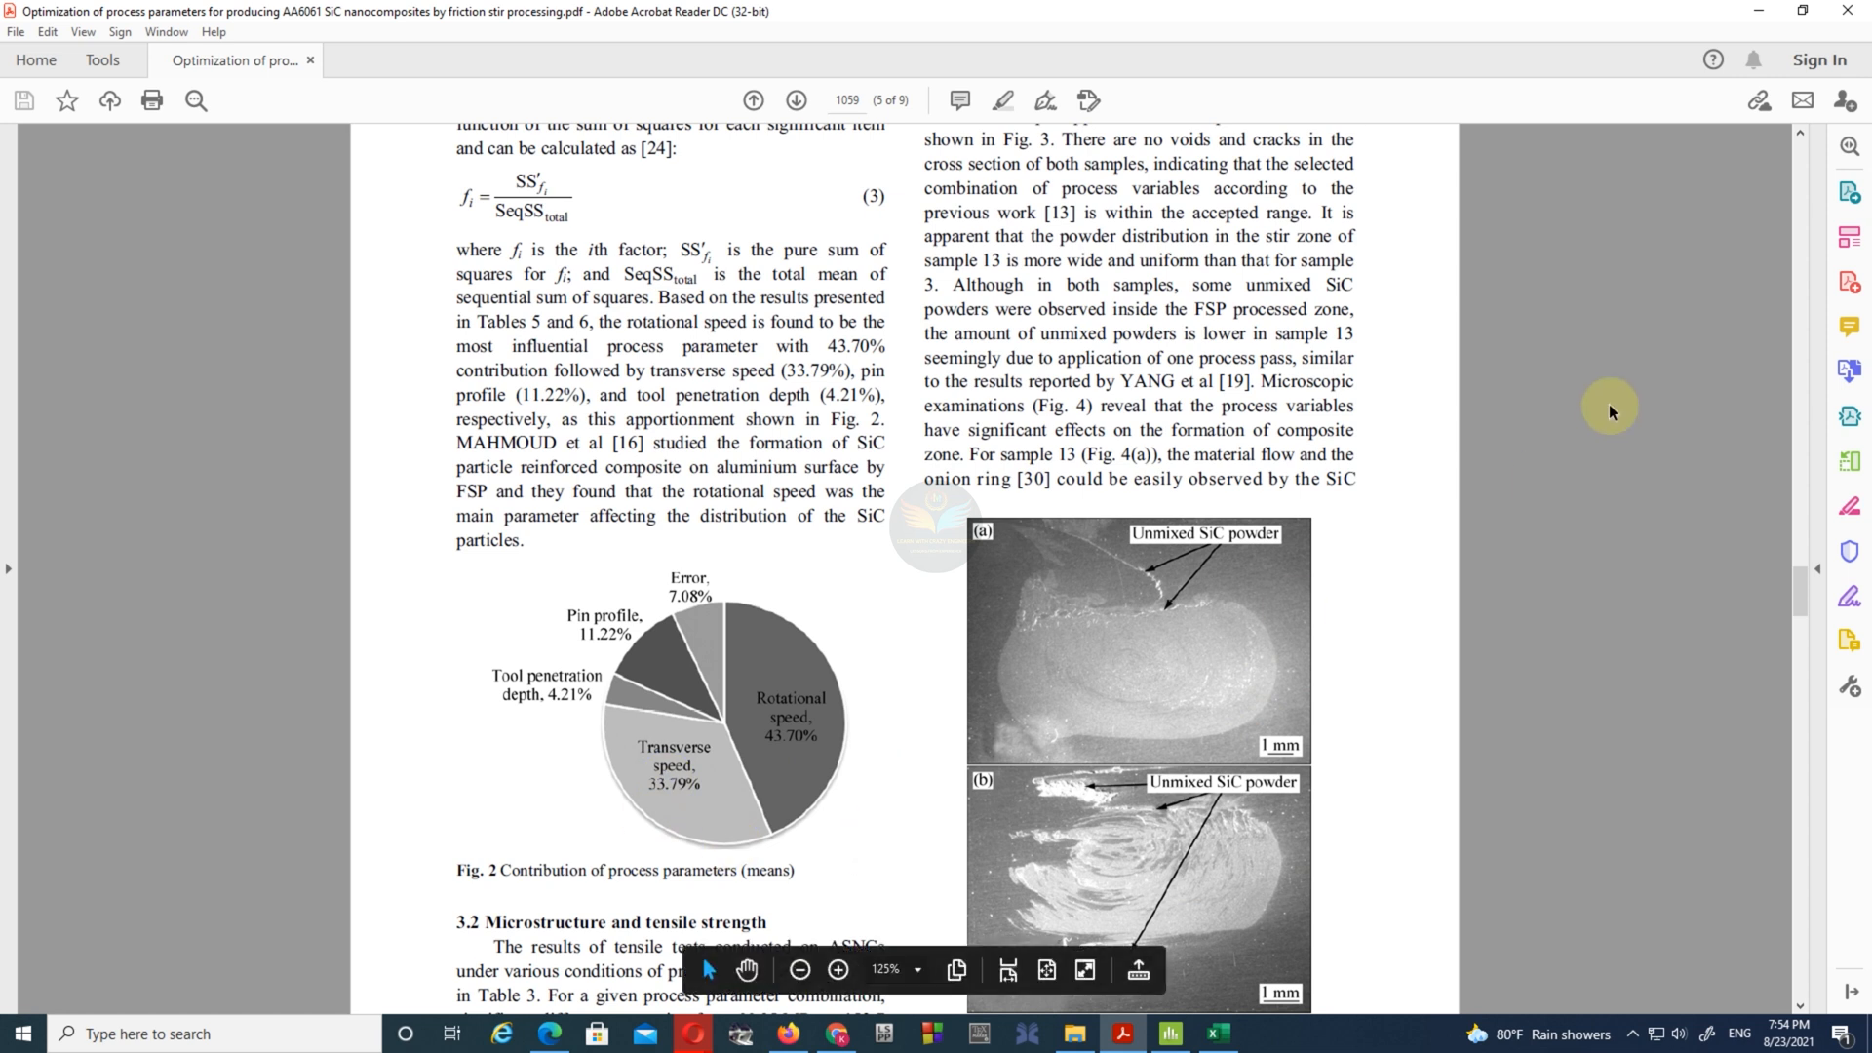
scroll(1389, 535, up, 2)
scroll(1389, 536, up, 20)
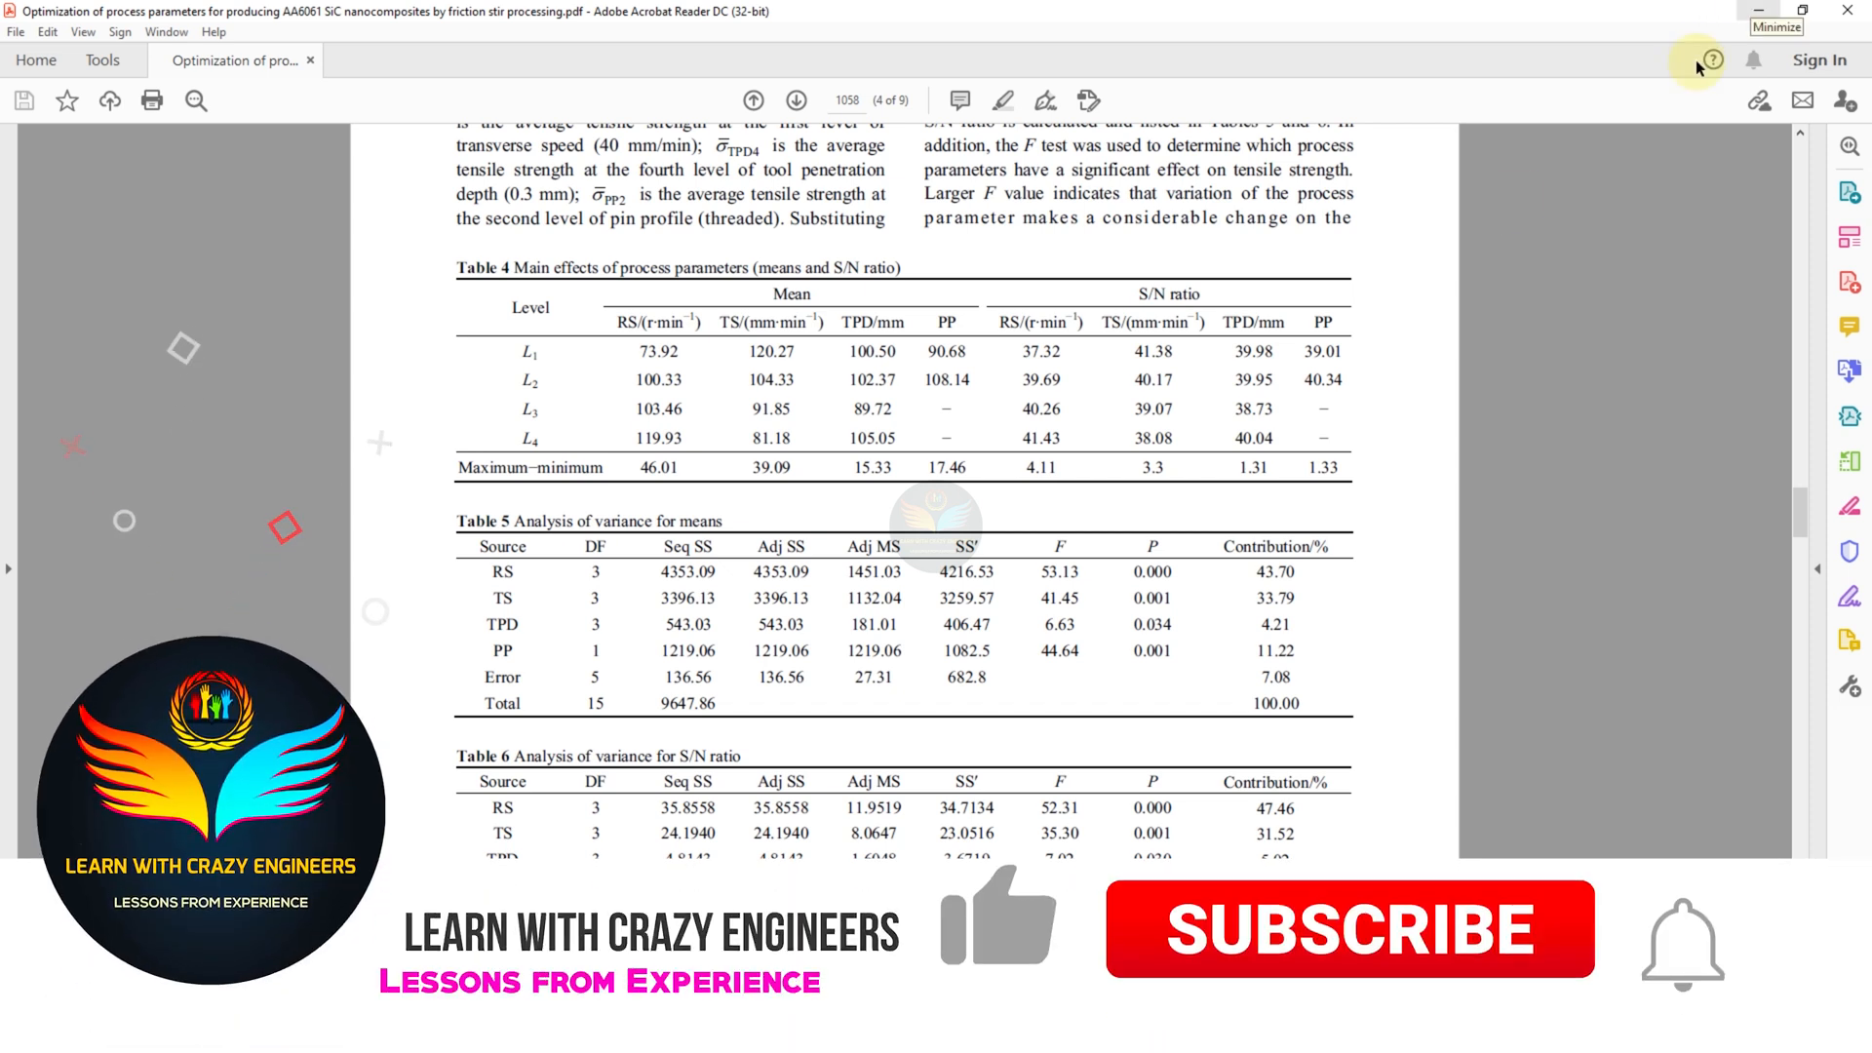
click(1758, 10)
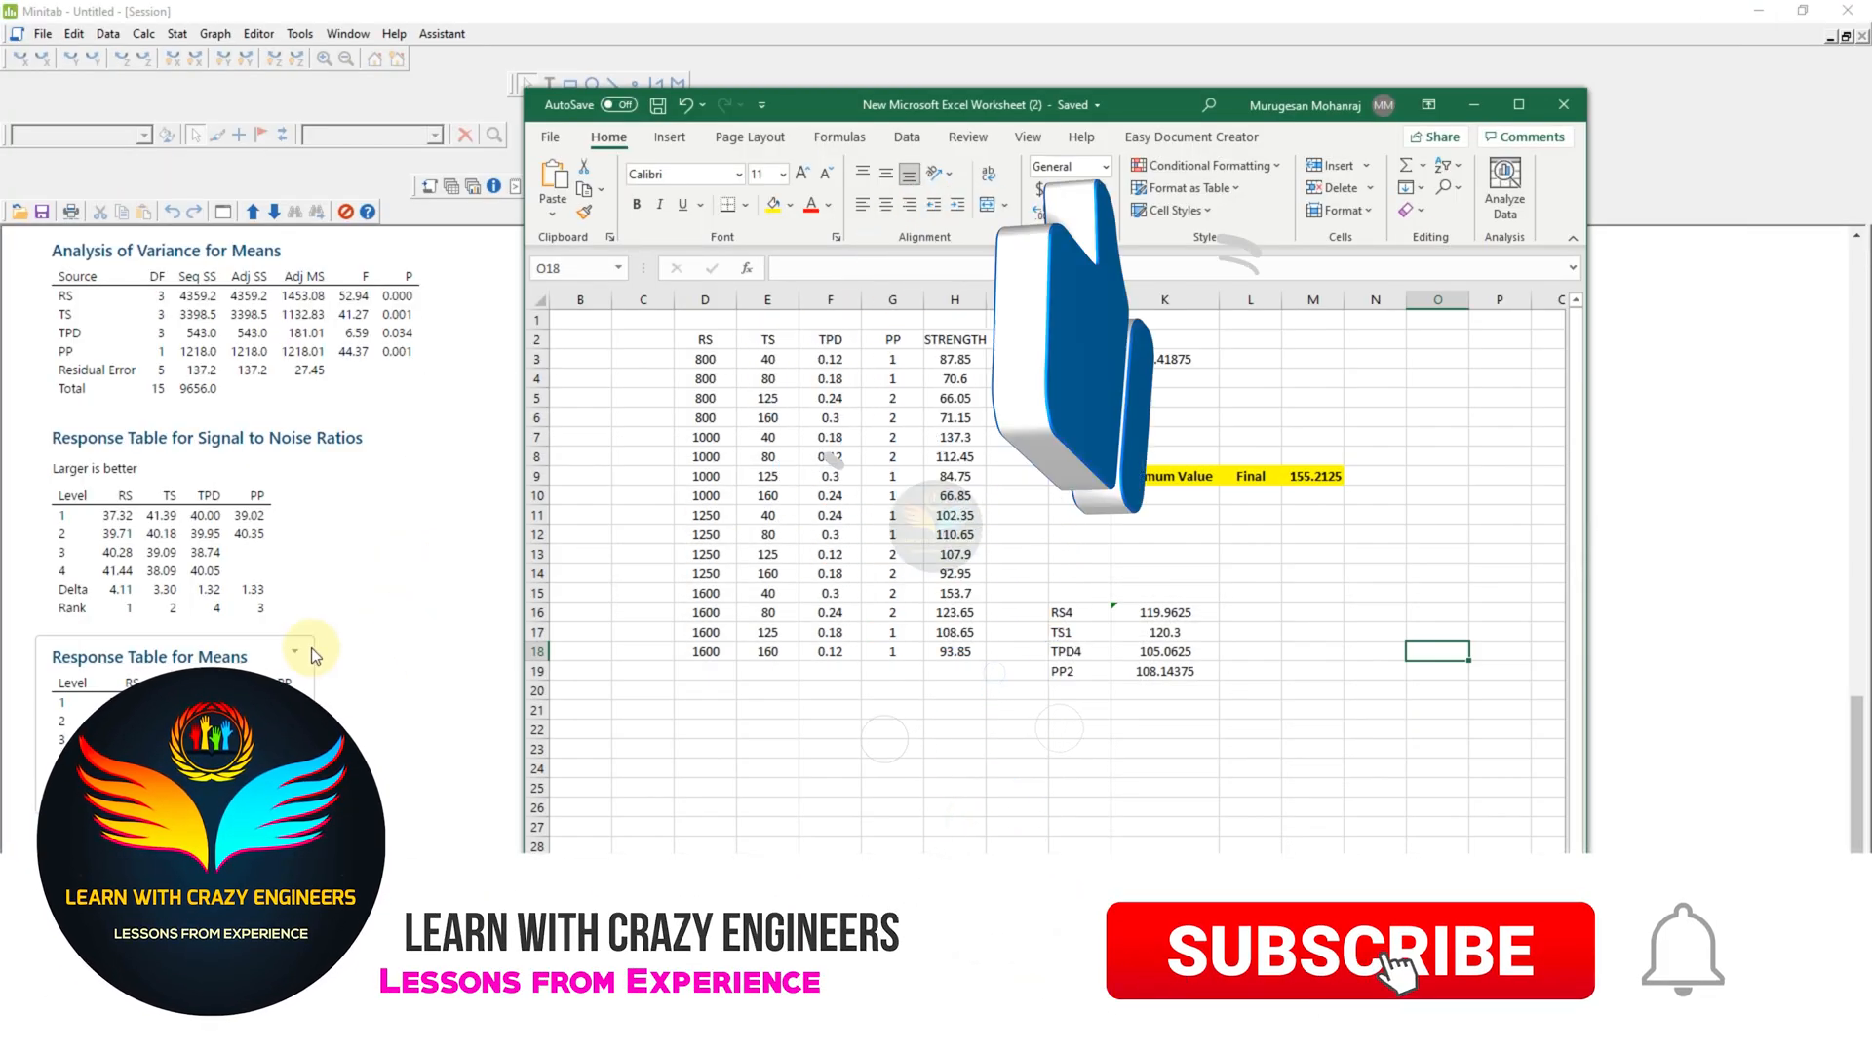
- Copy the Seq SS column from Minitab's Analysis of Variance for SN ratios into Sheet2 at F22 and centre the pasted cells
scroll(314, 648, up, 5)
scroll(230, 652, up, 5)
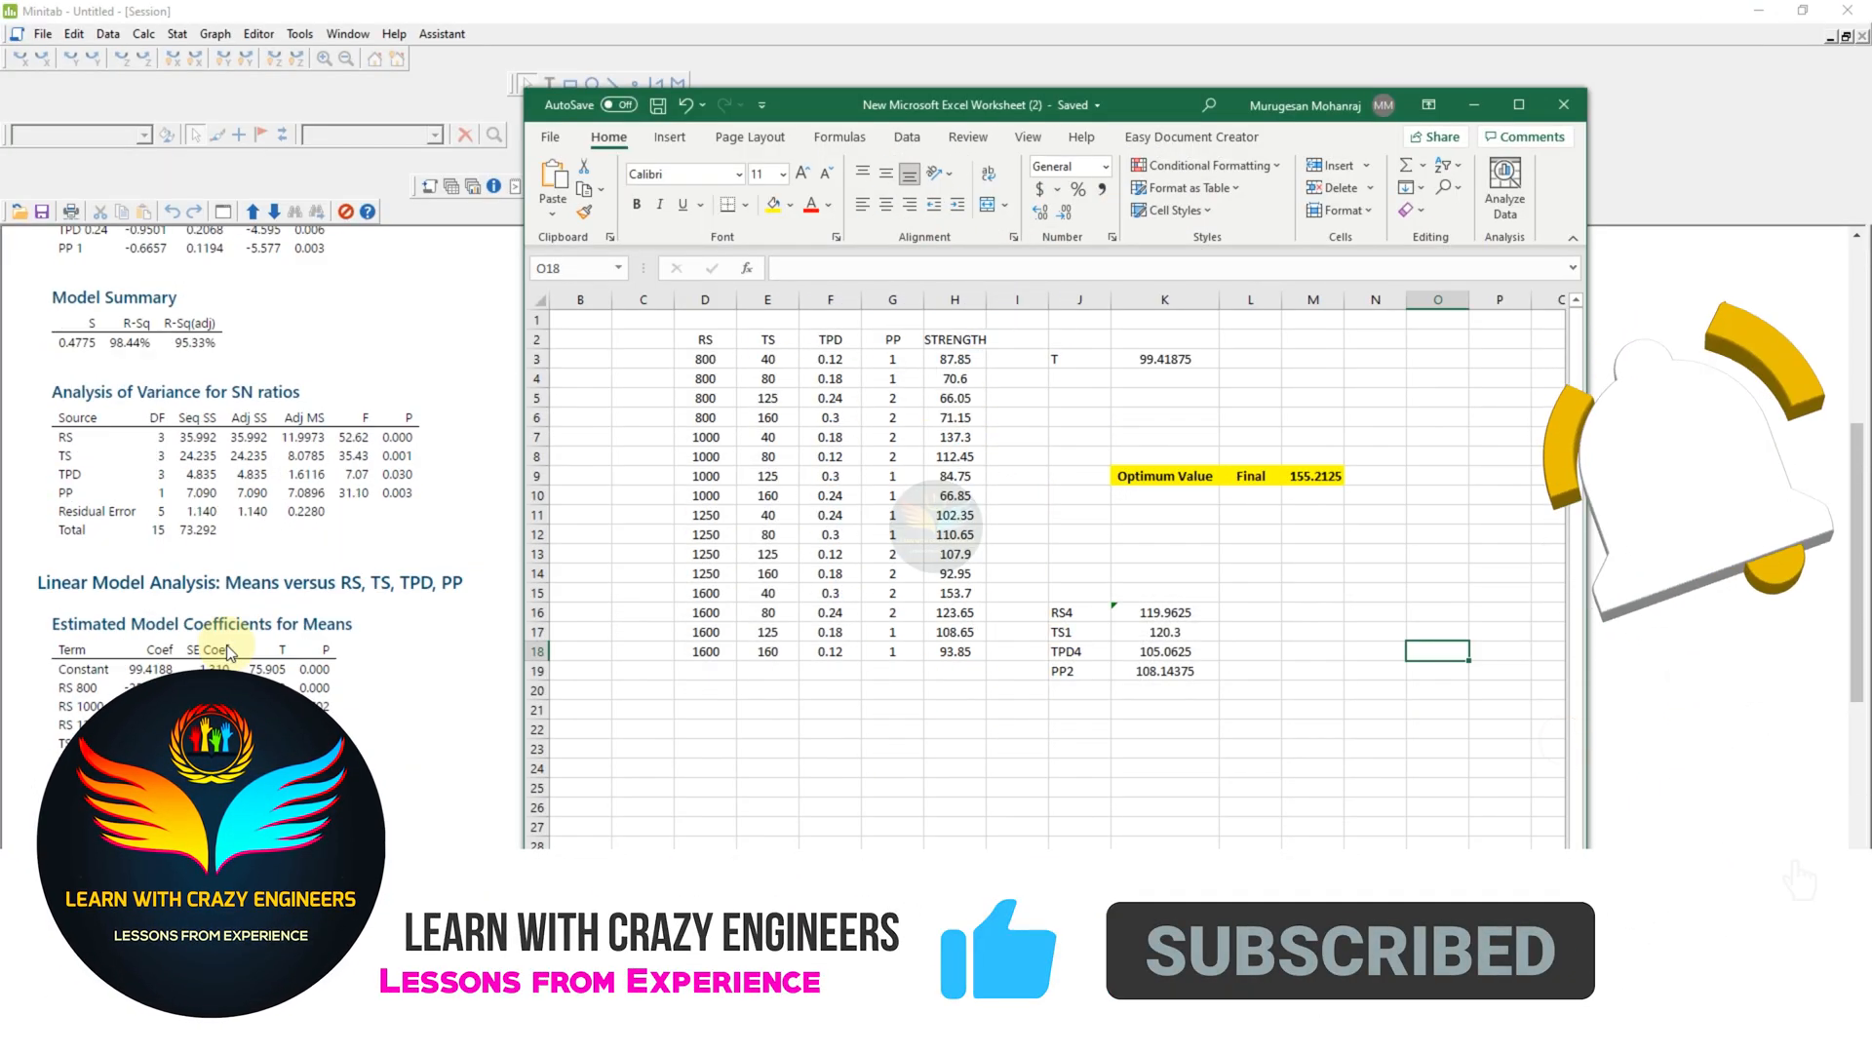
click(961, 768)
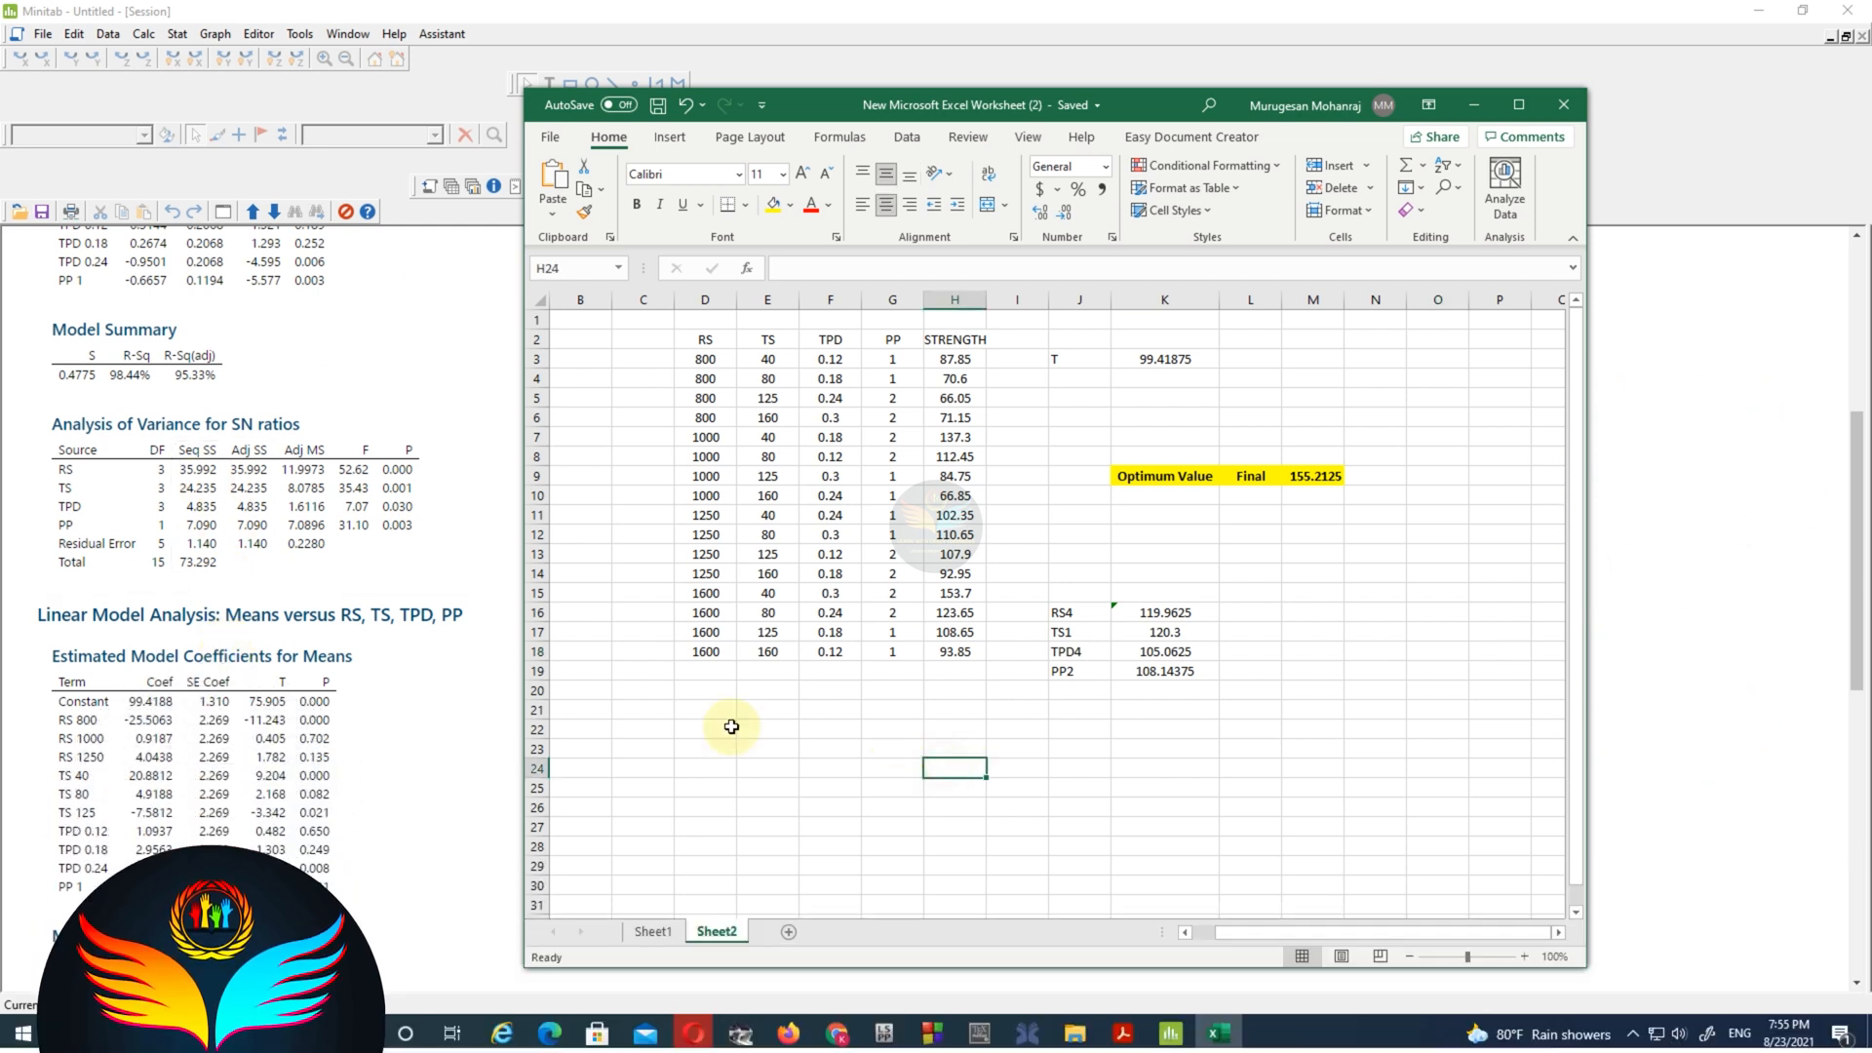
click(198, 478)
right_click(198, 510)
click(229, 517)
click(1218, 1033)
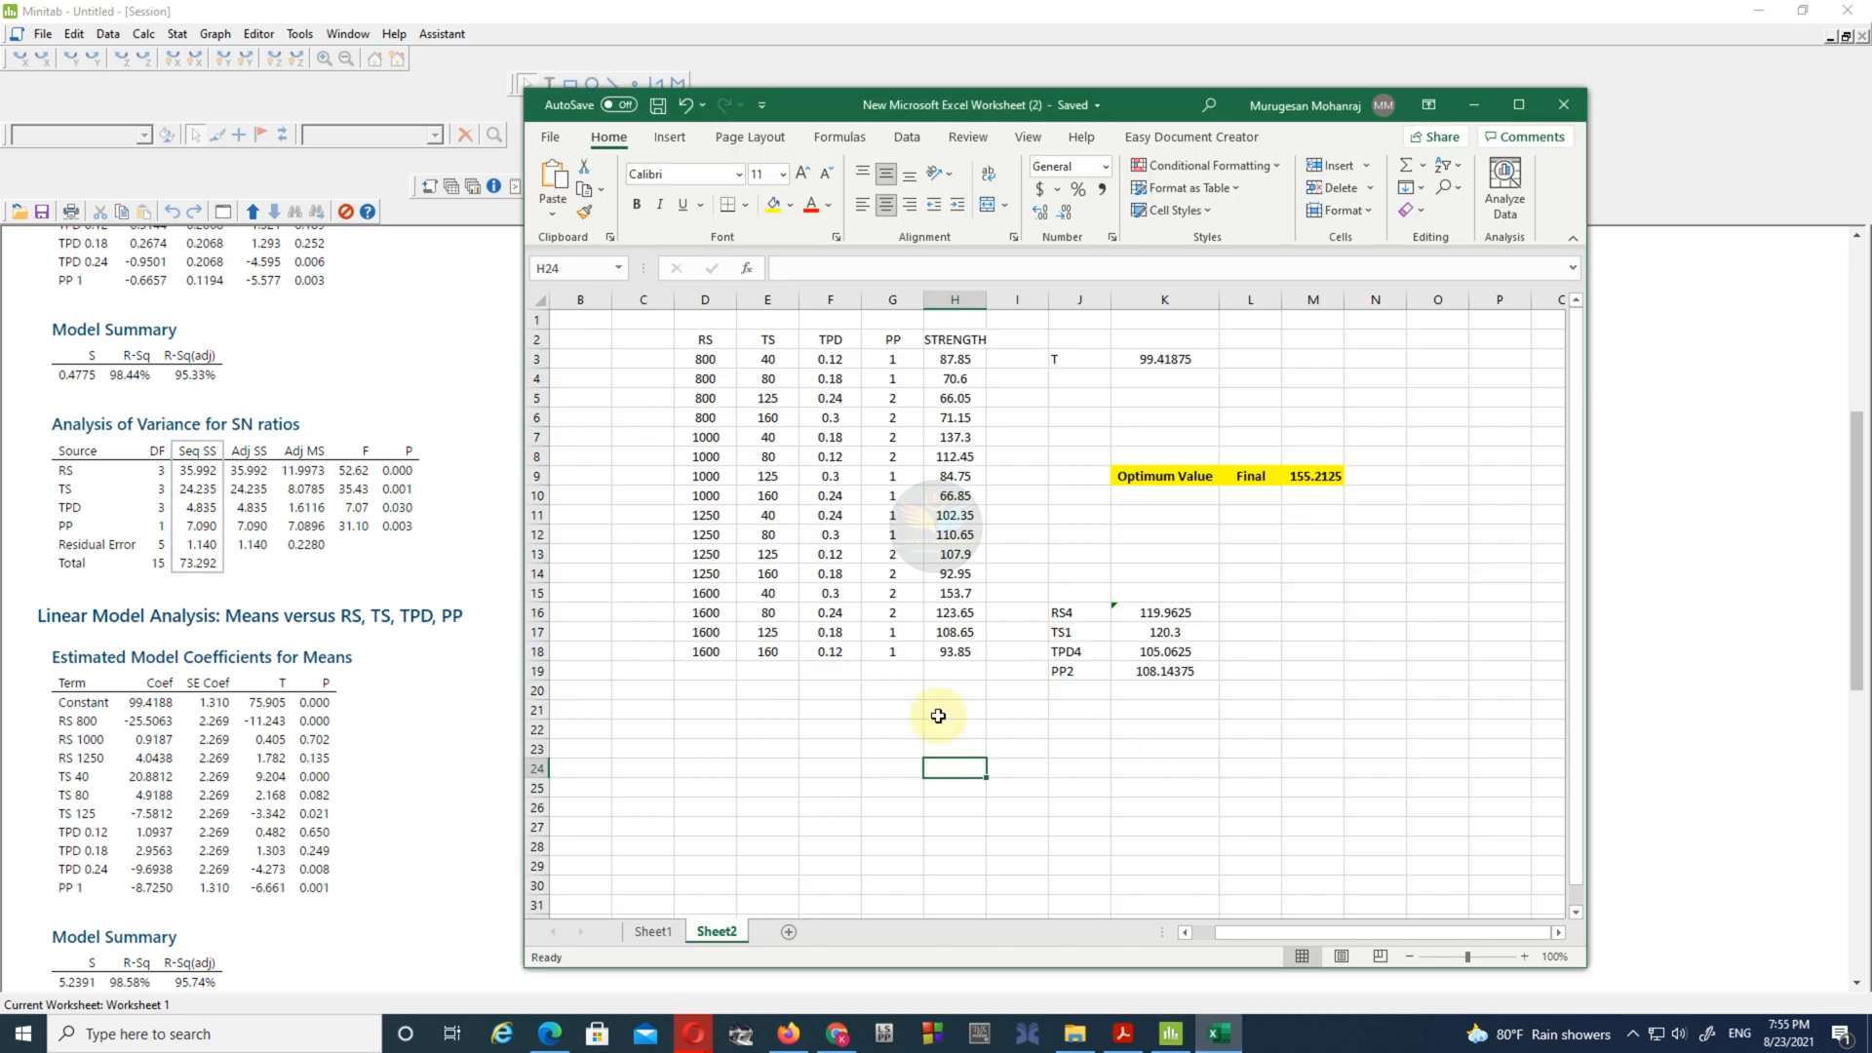
right_click(829, 729)
click(889, 305)
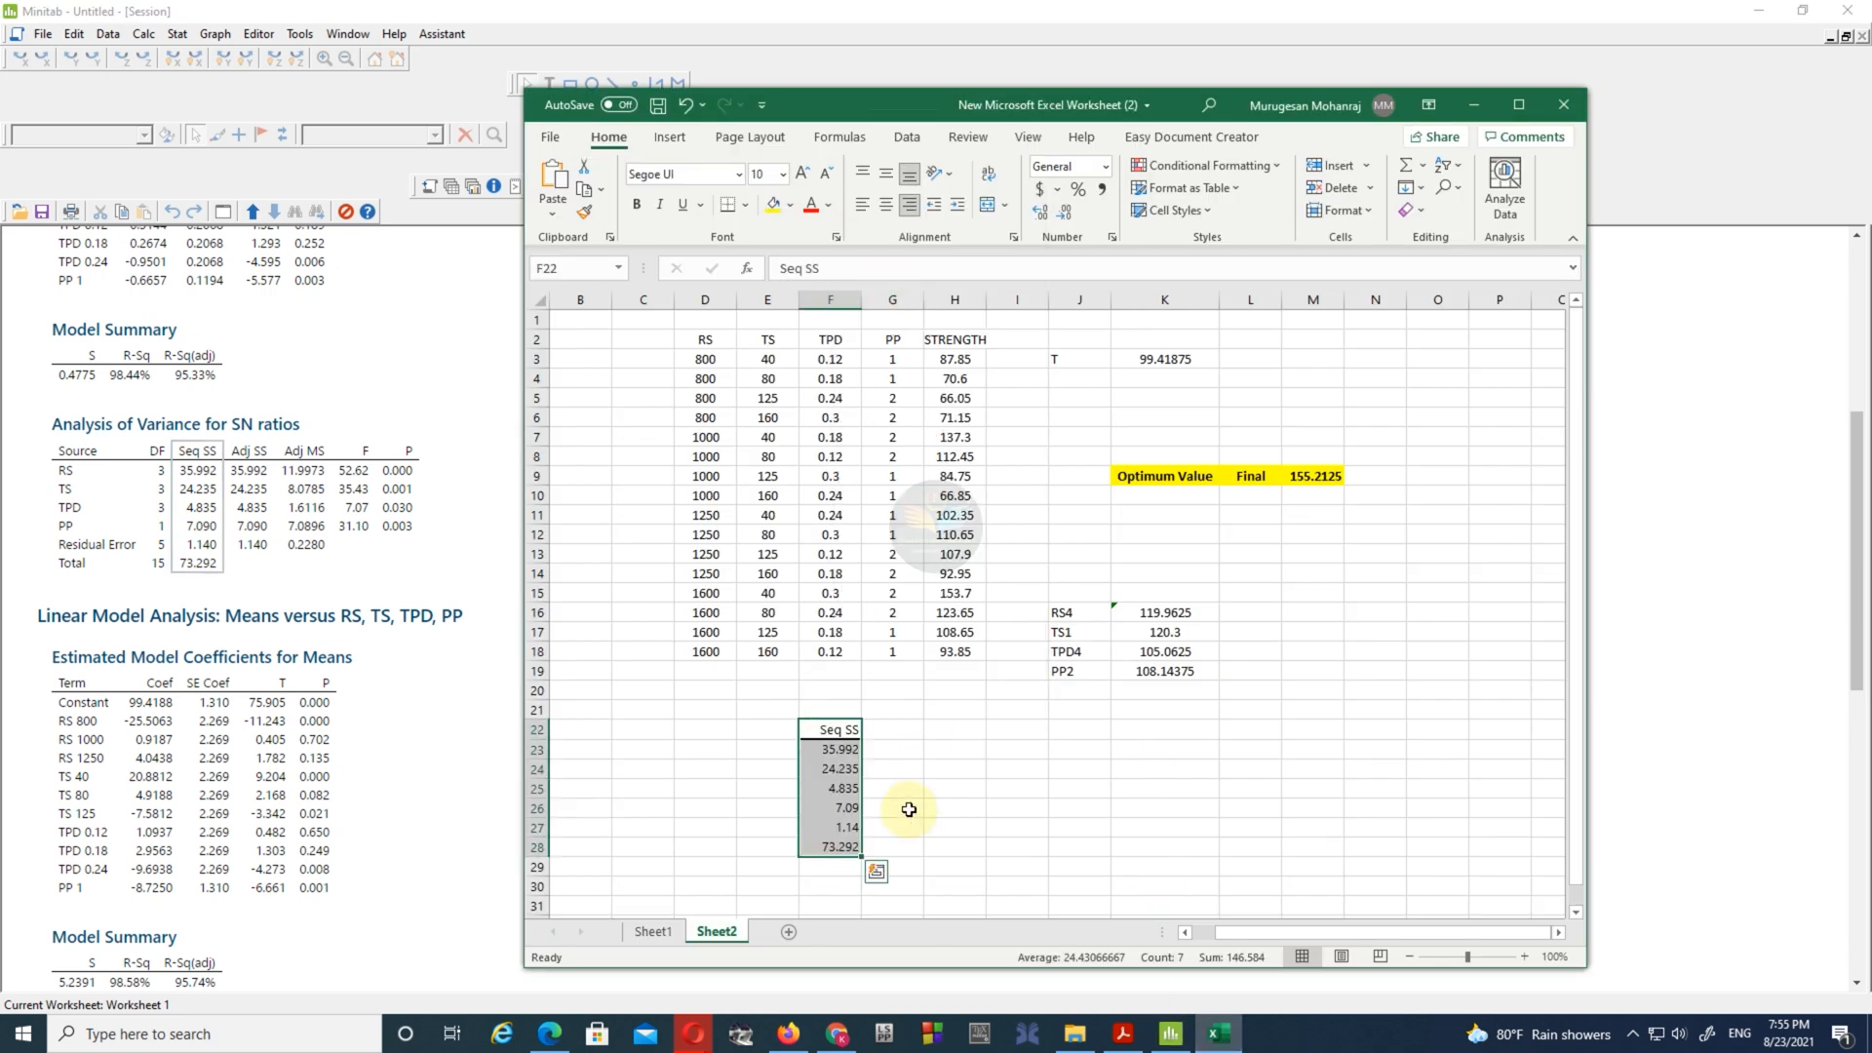
click(885, 204)
click(886, 173)
- Calculate the RS share of the total Seq SS in H23 with the formula =F23/F28
double_click(836, 751)
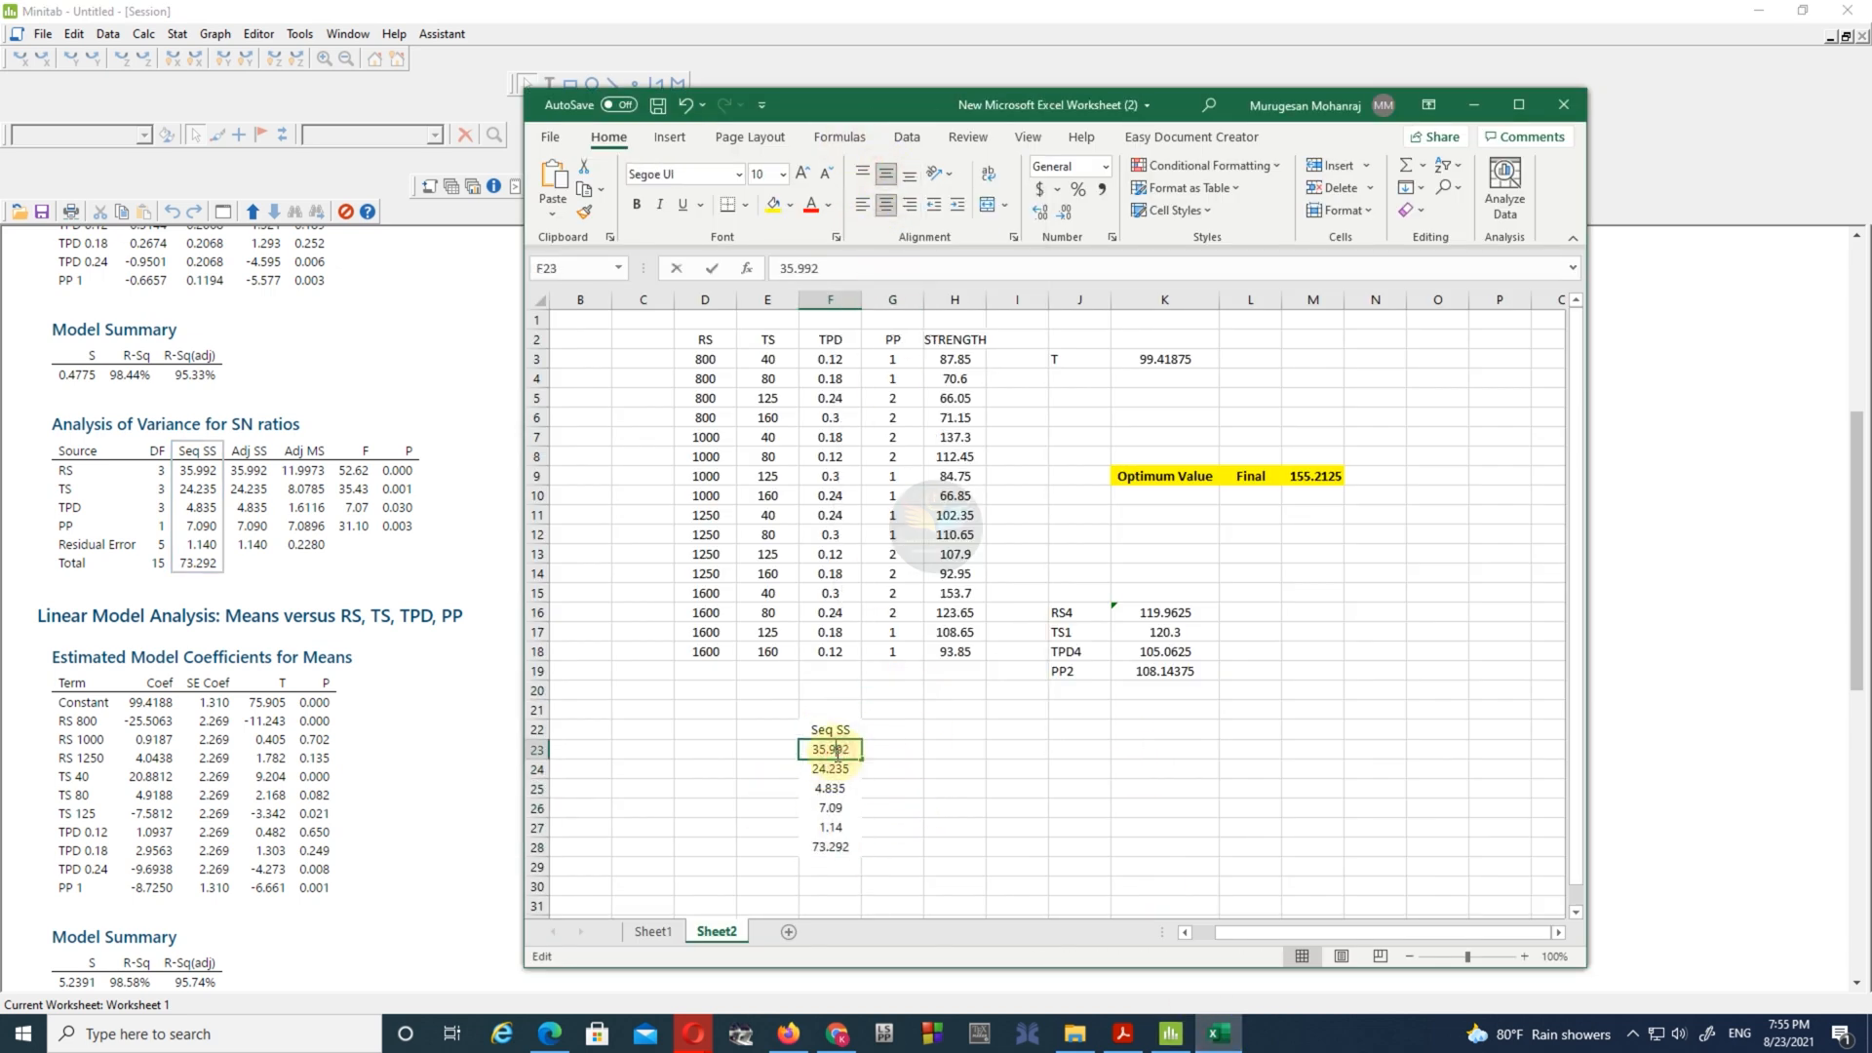
click(953, 749)
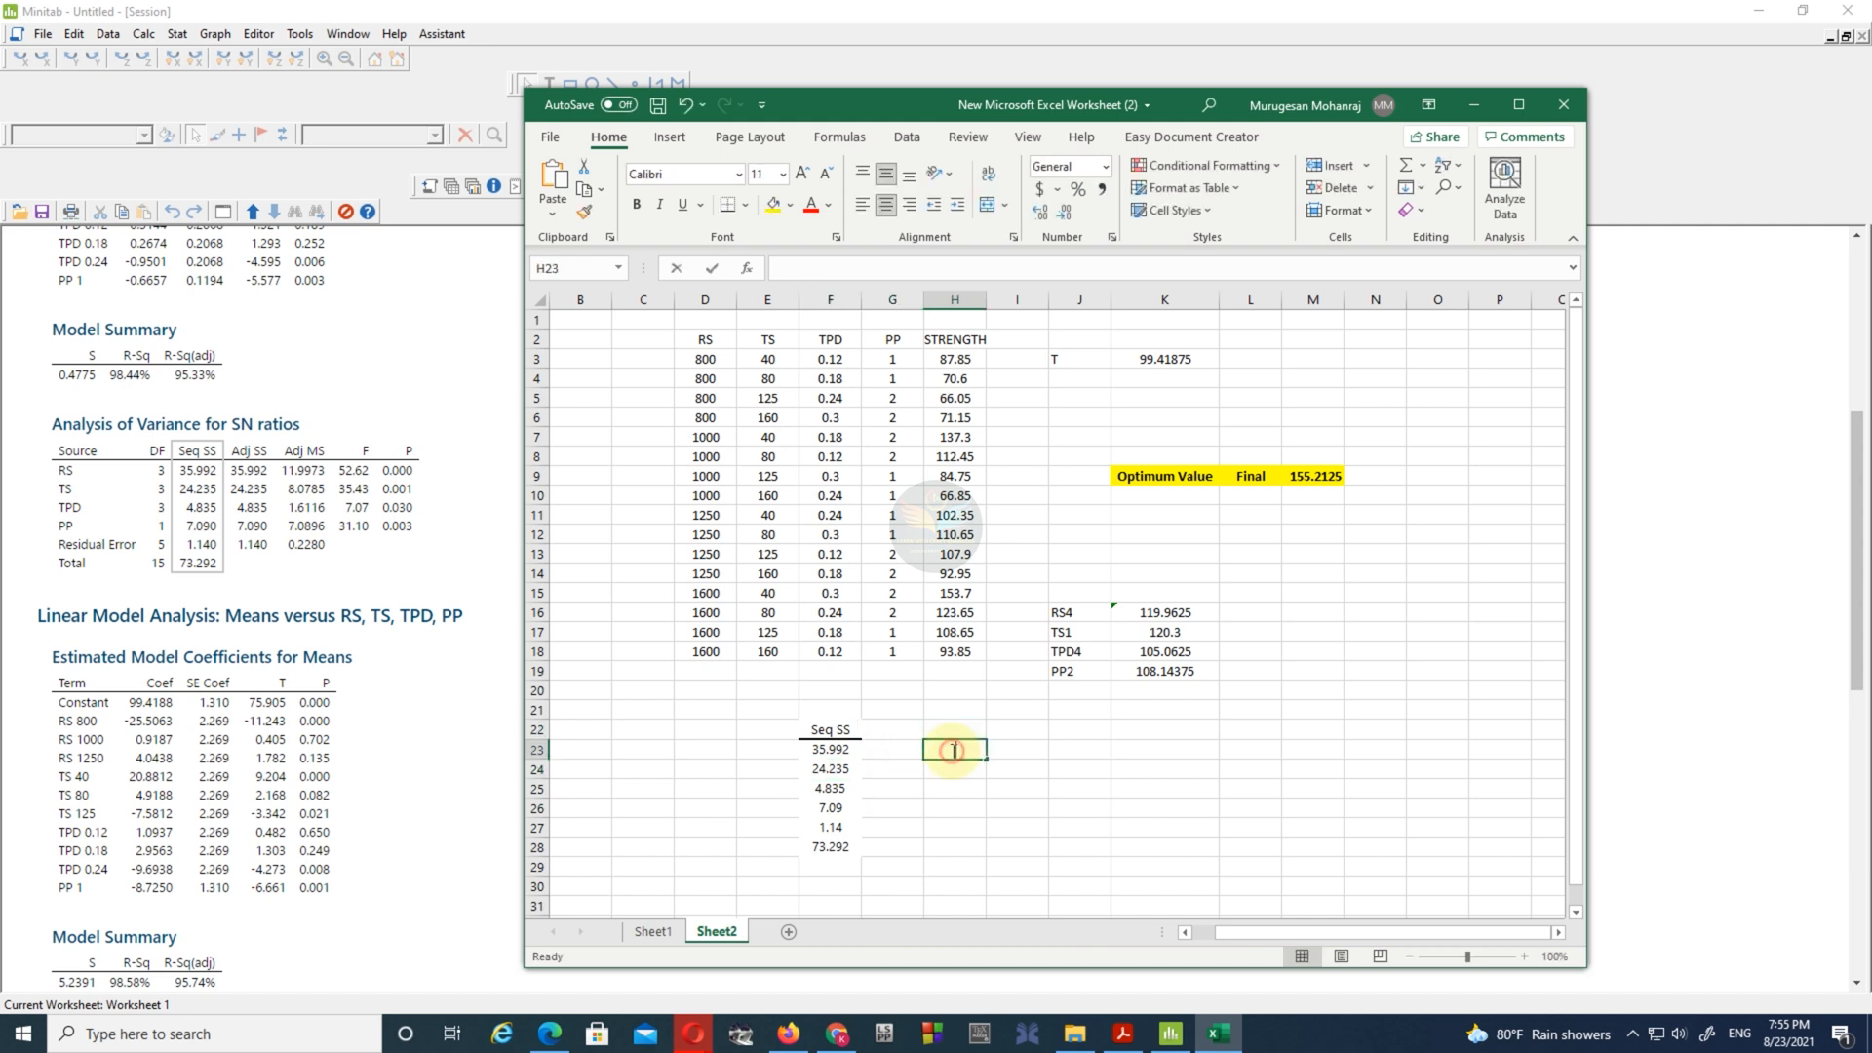
text(=)
click(848, 750)
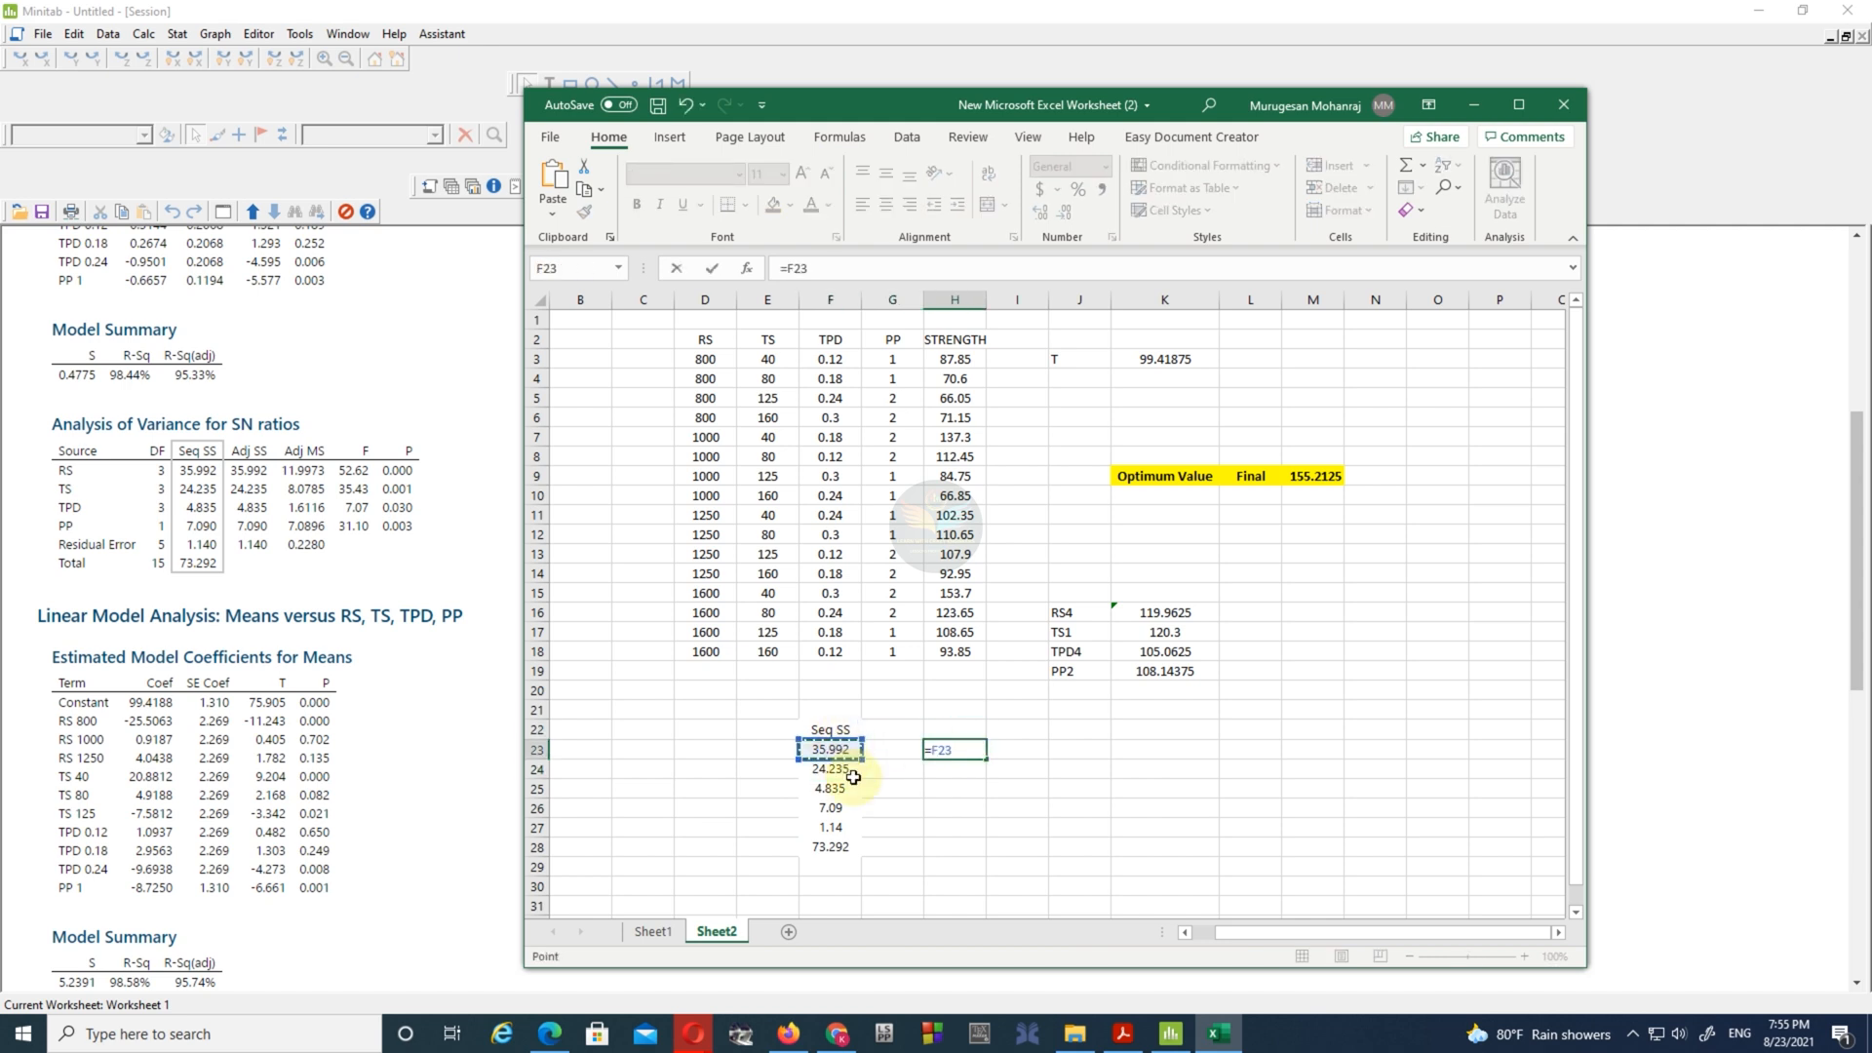
text(/)
click(829, 847)
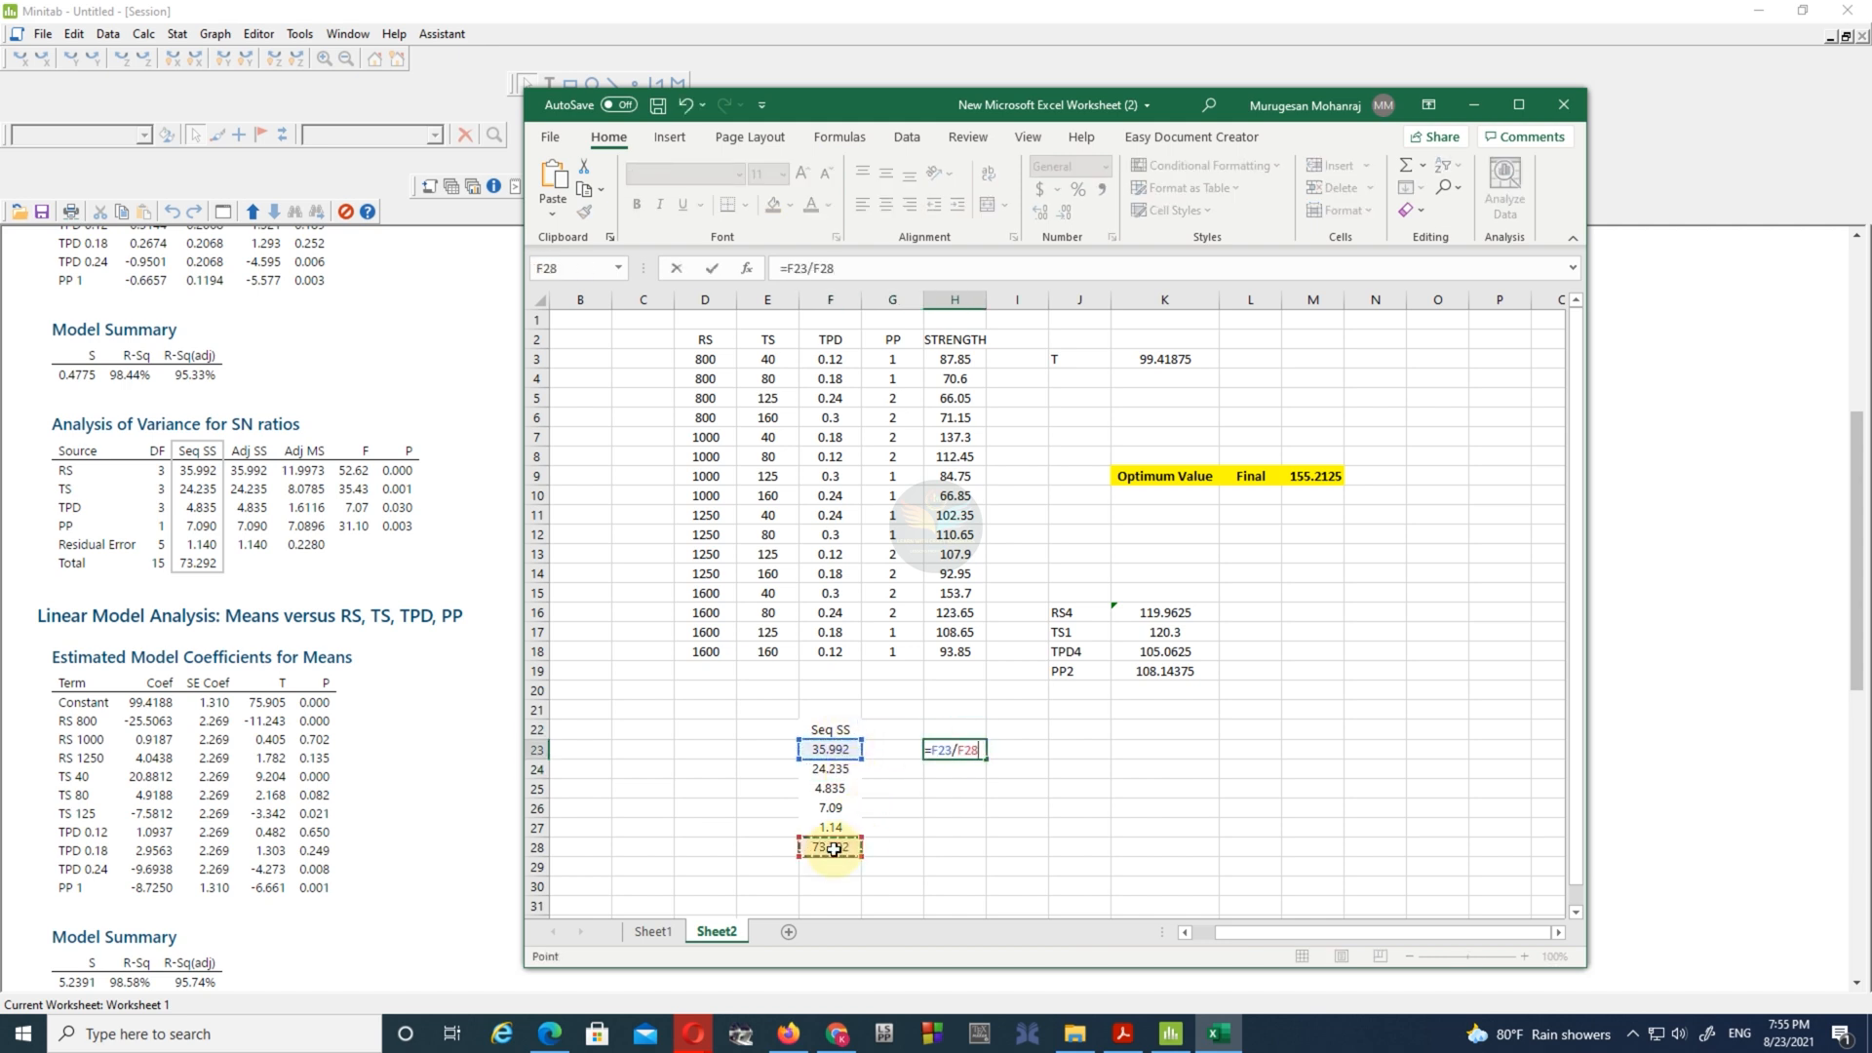
key(Return)
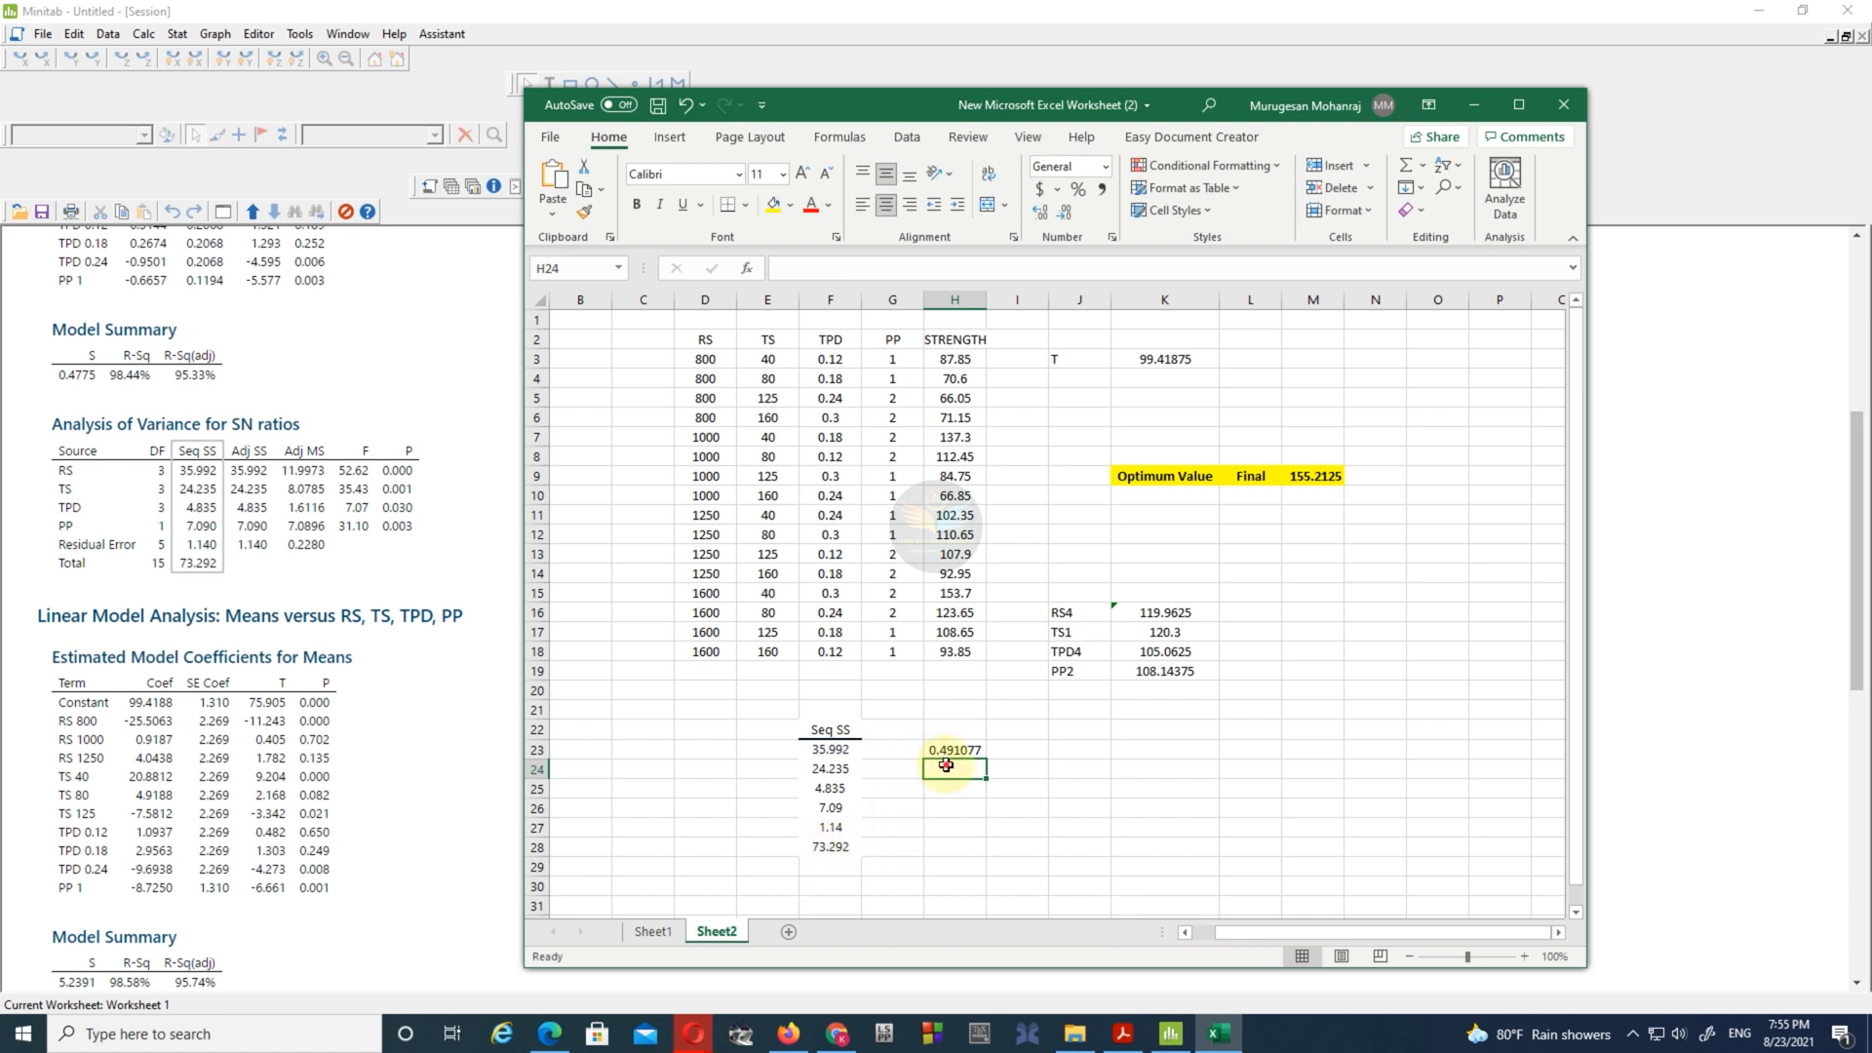
- Calculate the TS and TPD shares of the total Seq SS with =F24/F28 in H24 and =F25/F28 in H25
text(=)
click(843, 765)
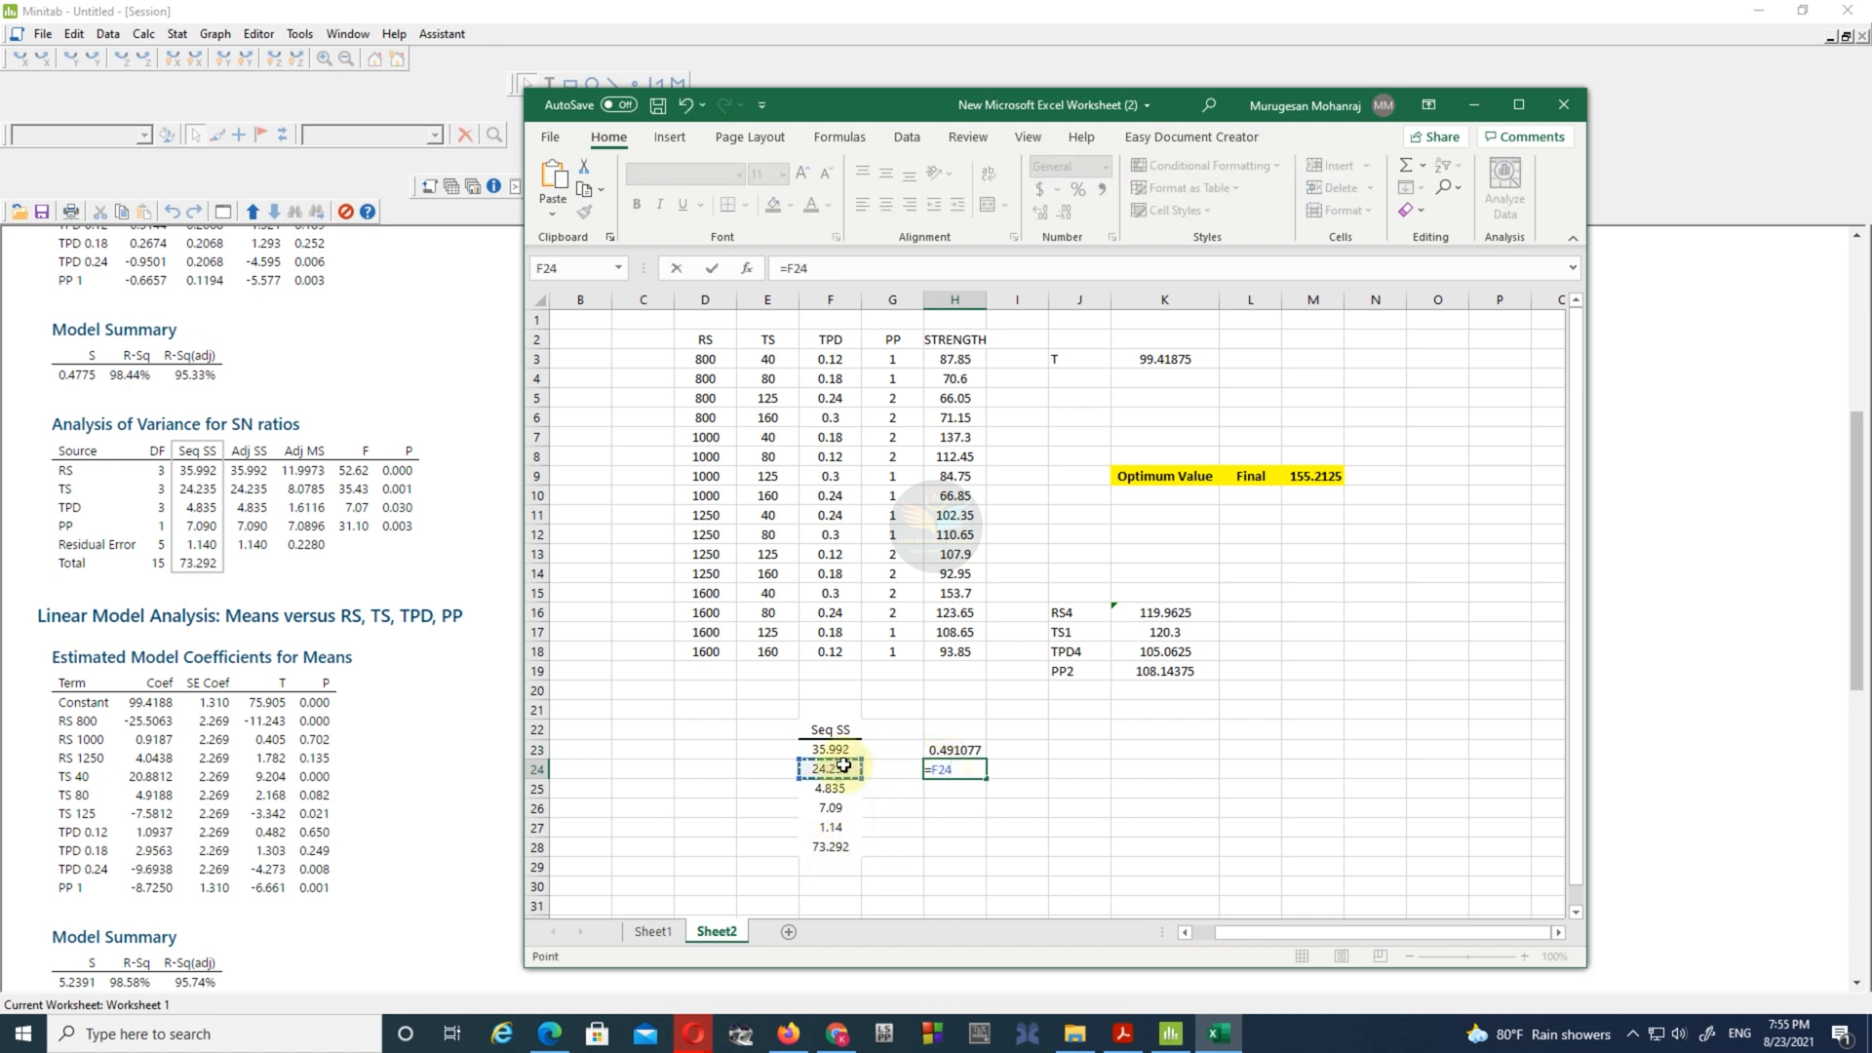
text(/)
click(834, 847)
key(Return)
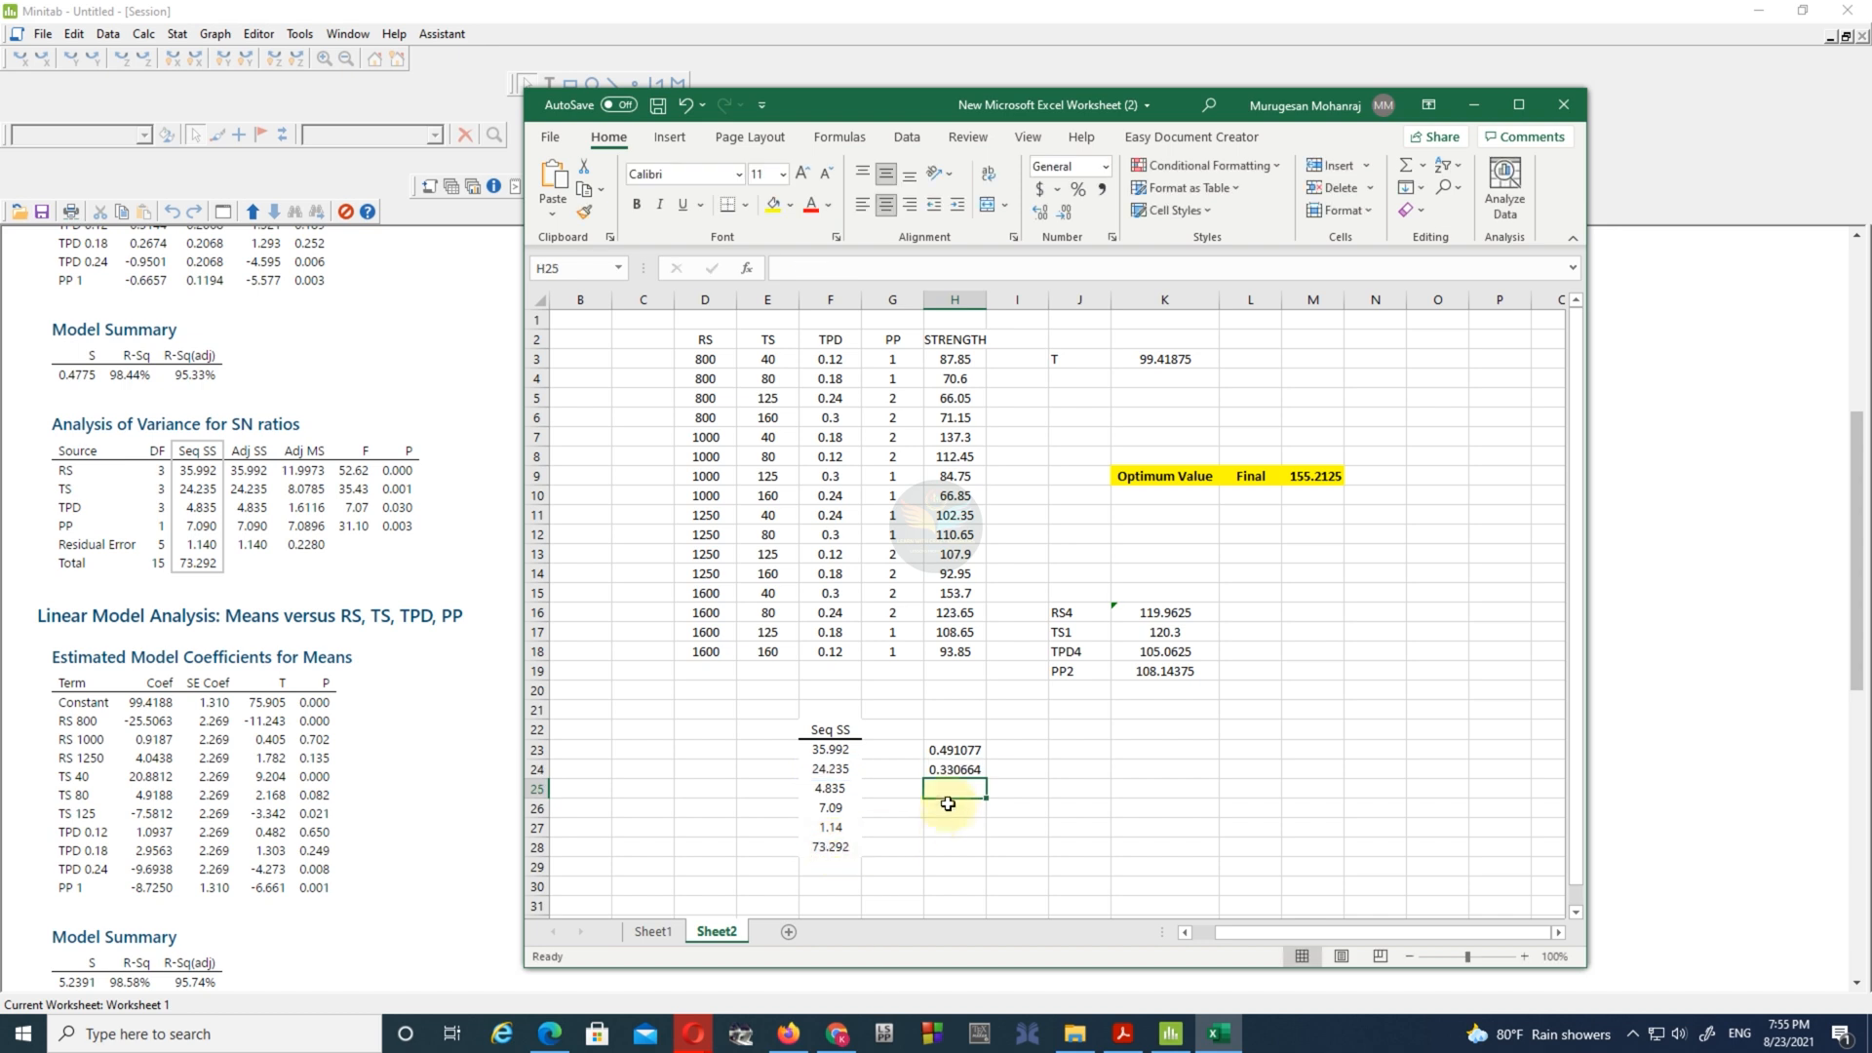
text(=)
click(843, 788)
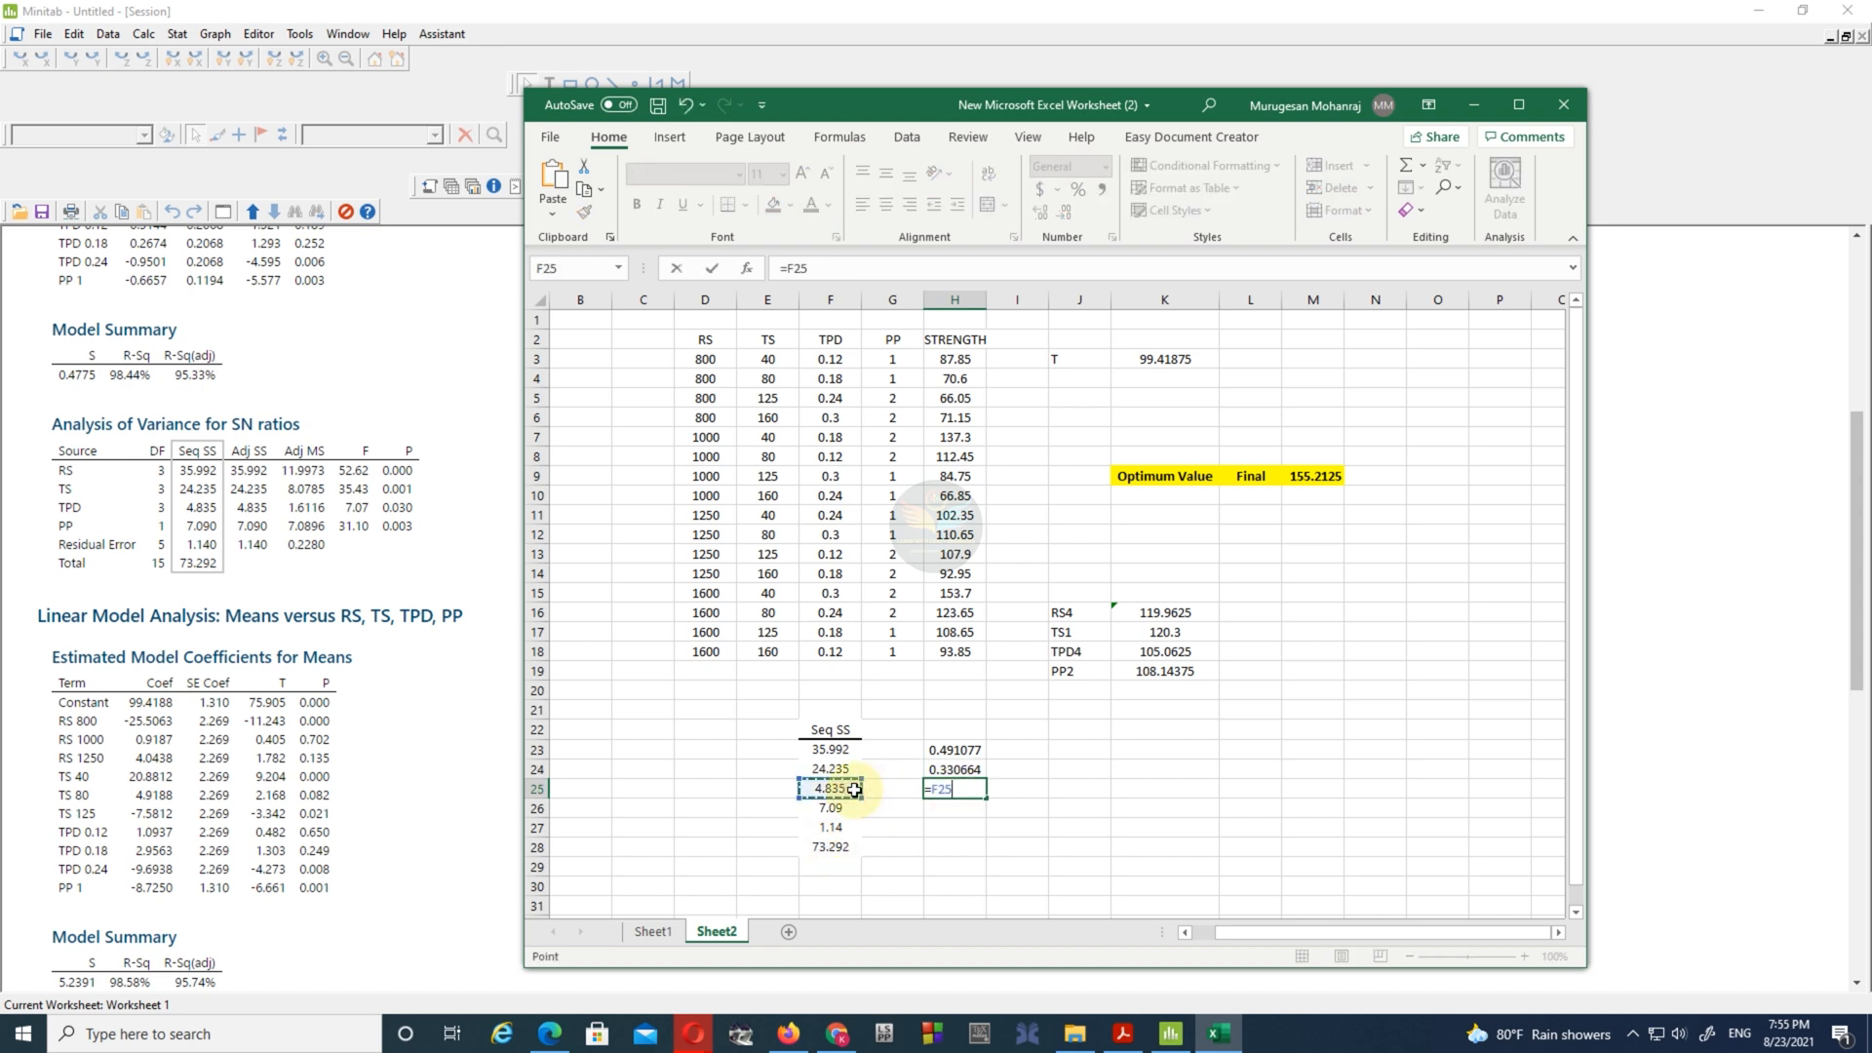
text(/)
click(833, 847)
key(Return)
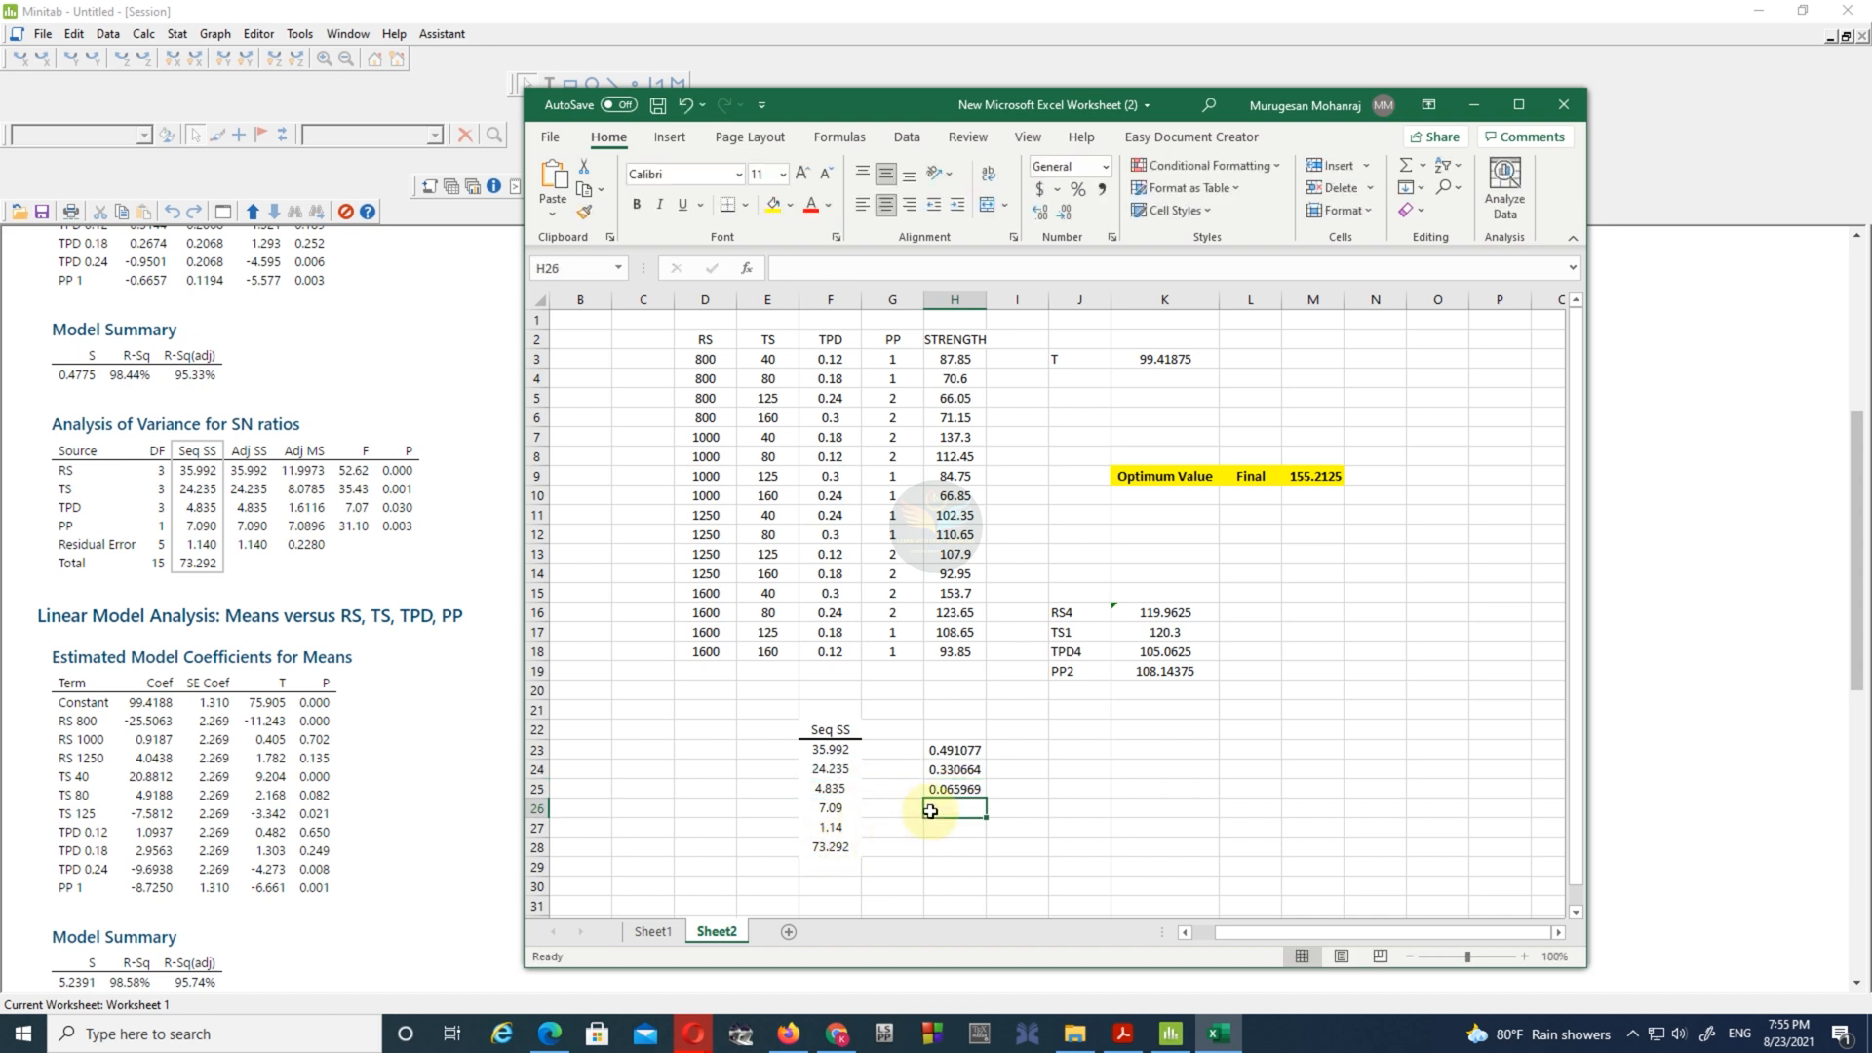
- Calculate the PP and residual error shares of the total Seq SS with =F26/F28 in H26 and =F27/F28 in H27
text(=)
click(853, 810)
text(/)
click(834, 846)
key(Return)
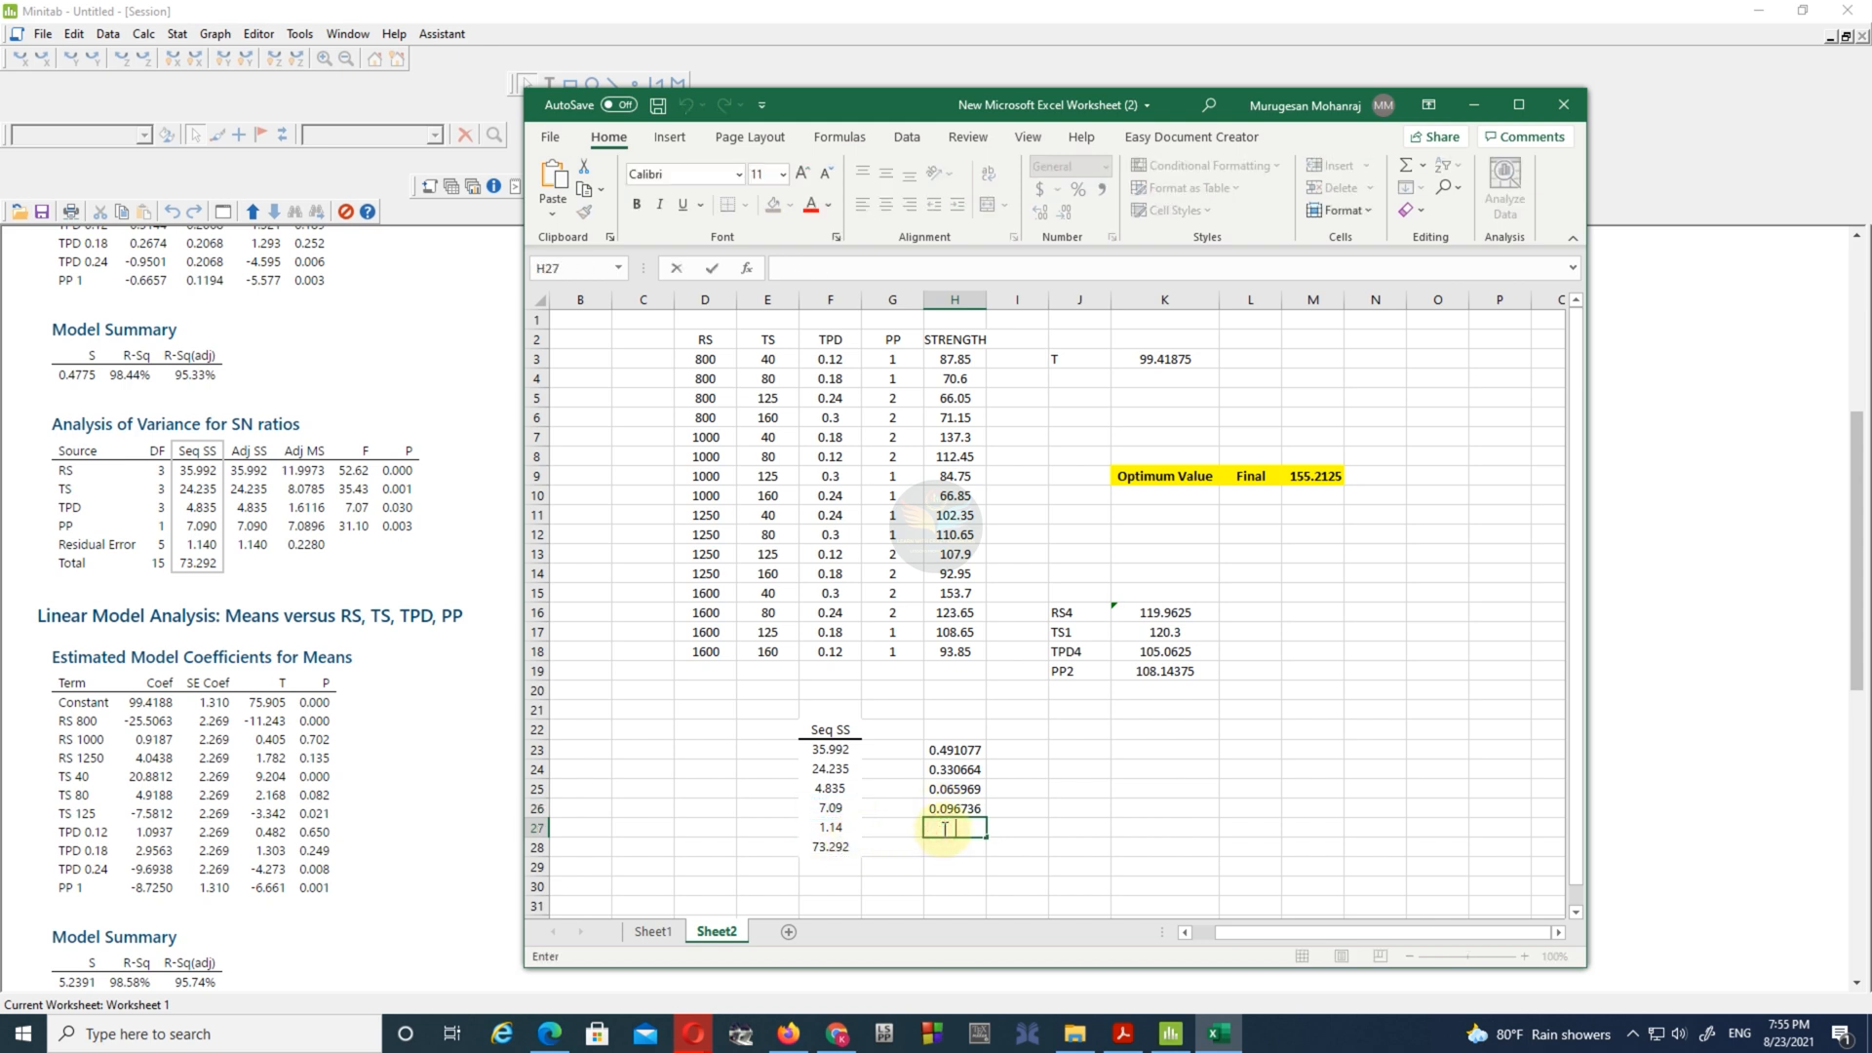
text(=)
click(848, 829)
text(/)
click(834, 846)
key(Return)
- Convert the shares to percentages with =H23*100 in I23 and fill the formula down to I27
click(1020, 753)
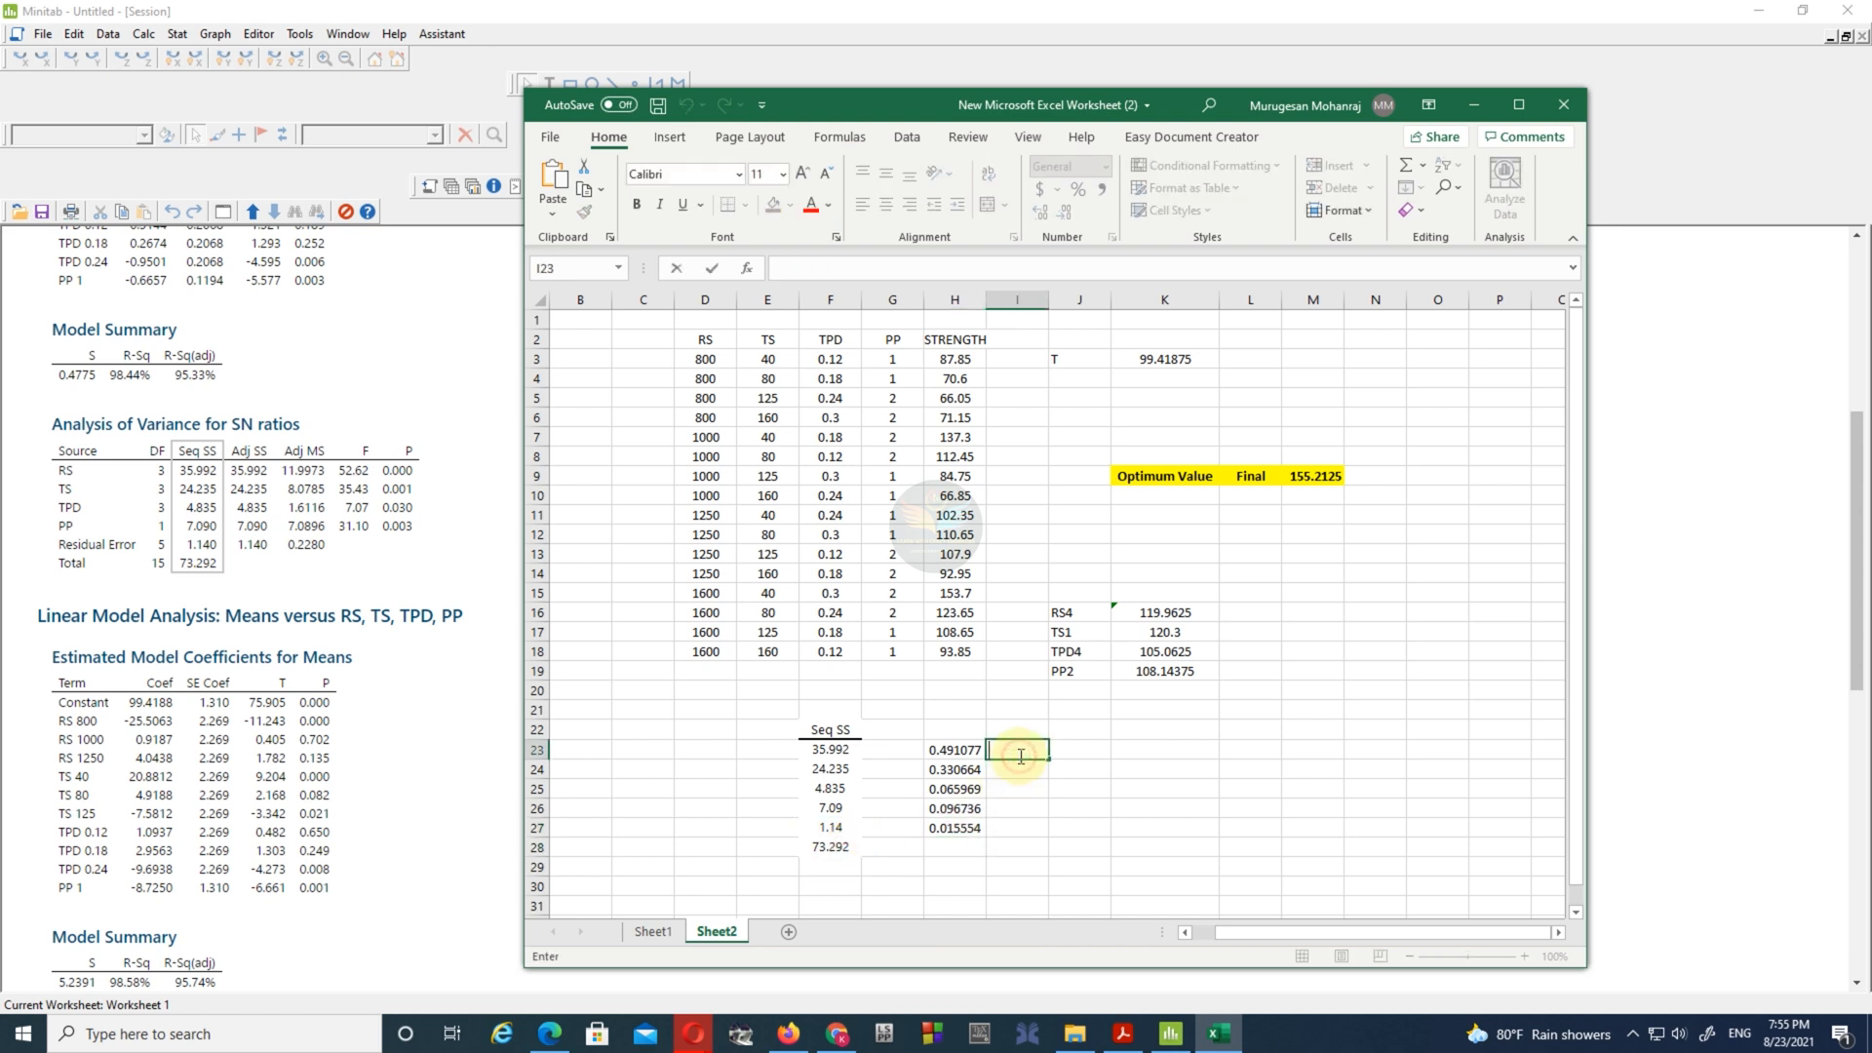
text(=)
click(949, 747)
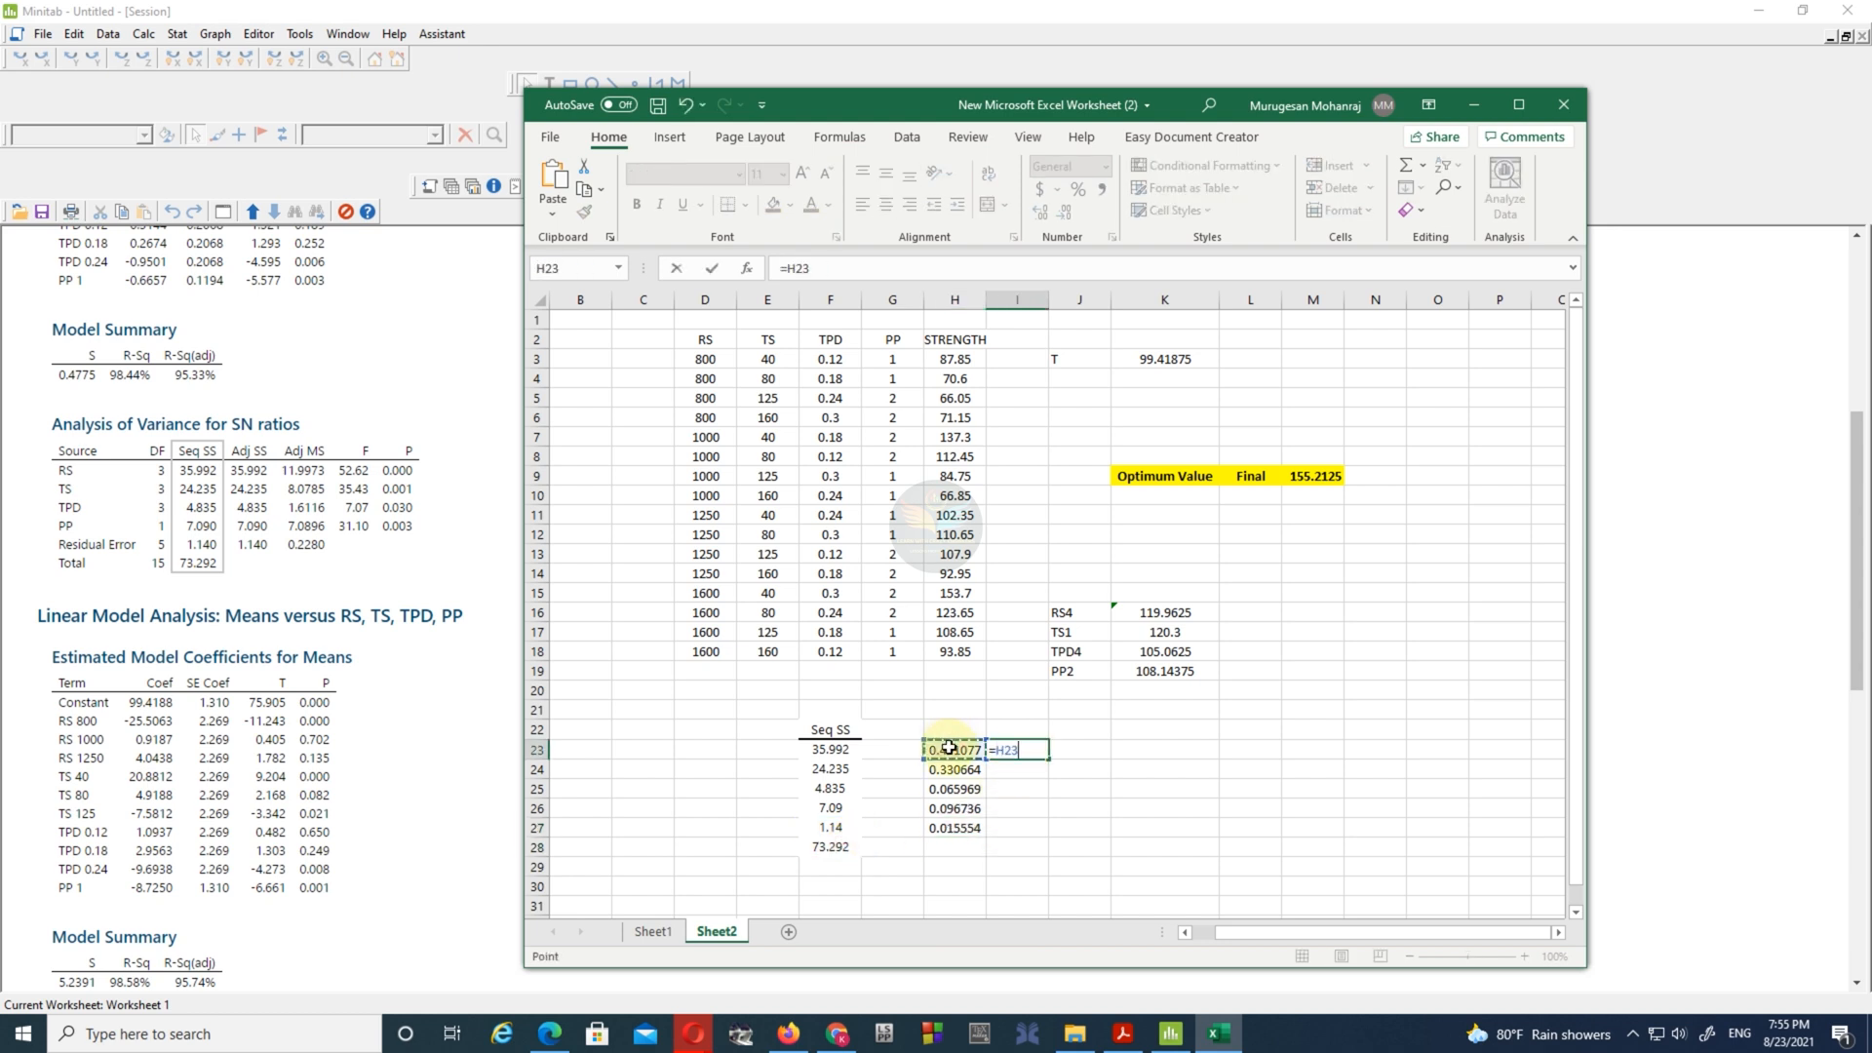
key(Return)
click(1023, 750)
drag(1050, 780, 1050, 836)
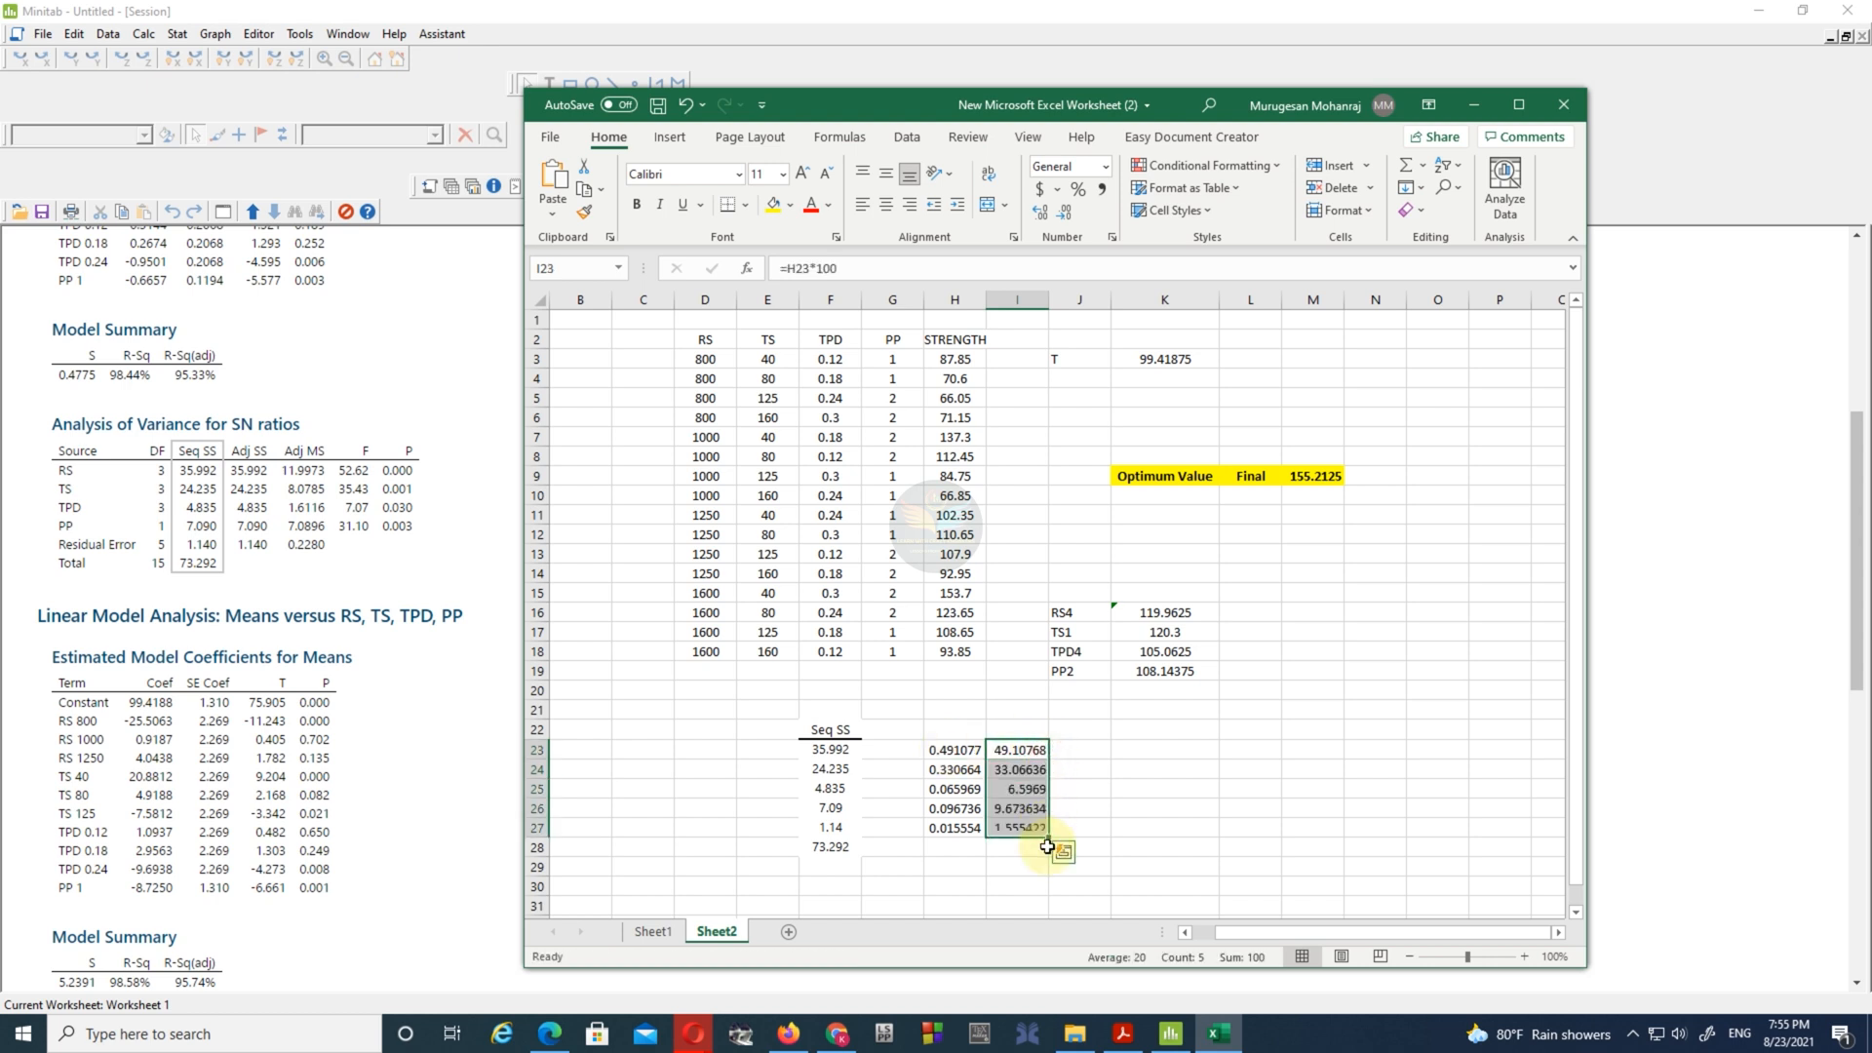
- Compare the calculated percentages in the Excel worksheet with the Contribution/% columns of Tables 5 and 6 in the paper in Acrobat Reader
click(1121, 1033)
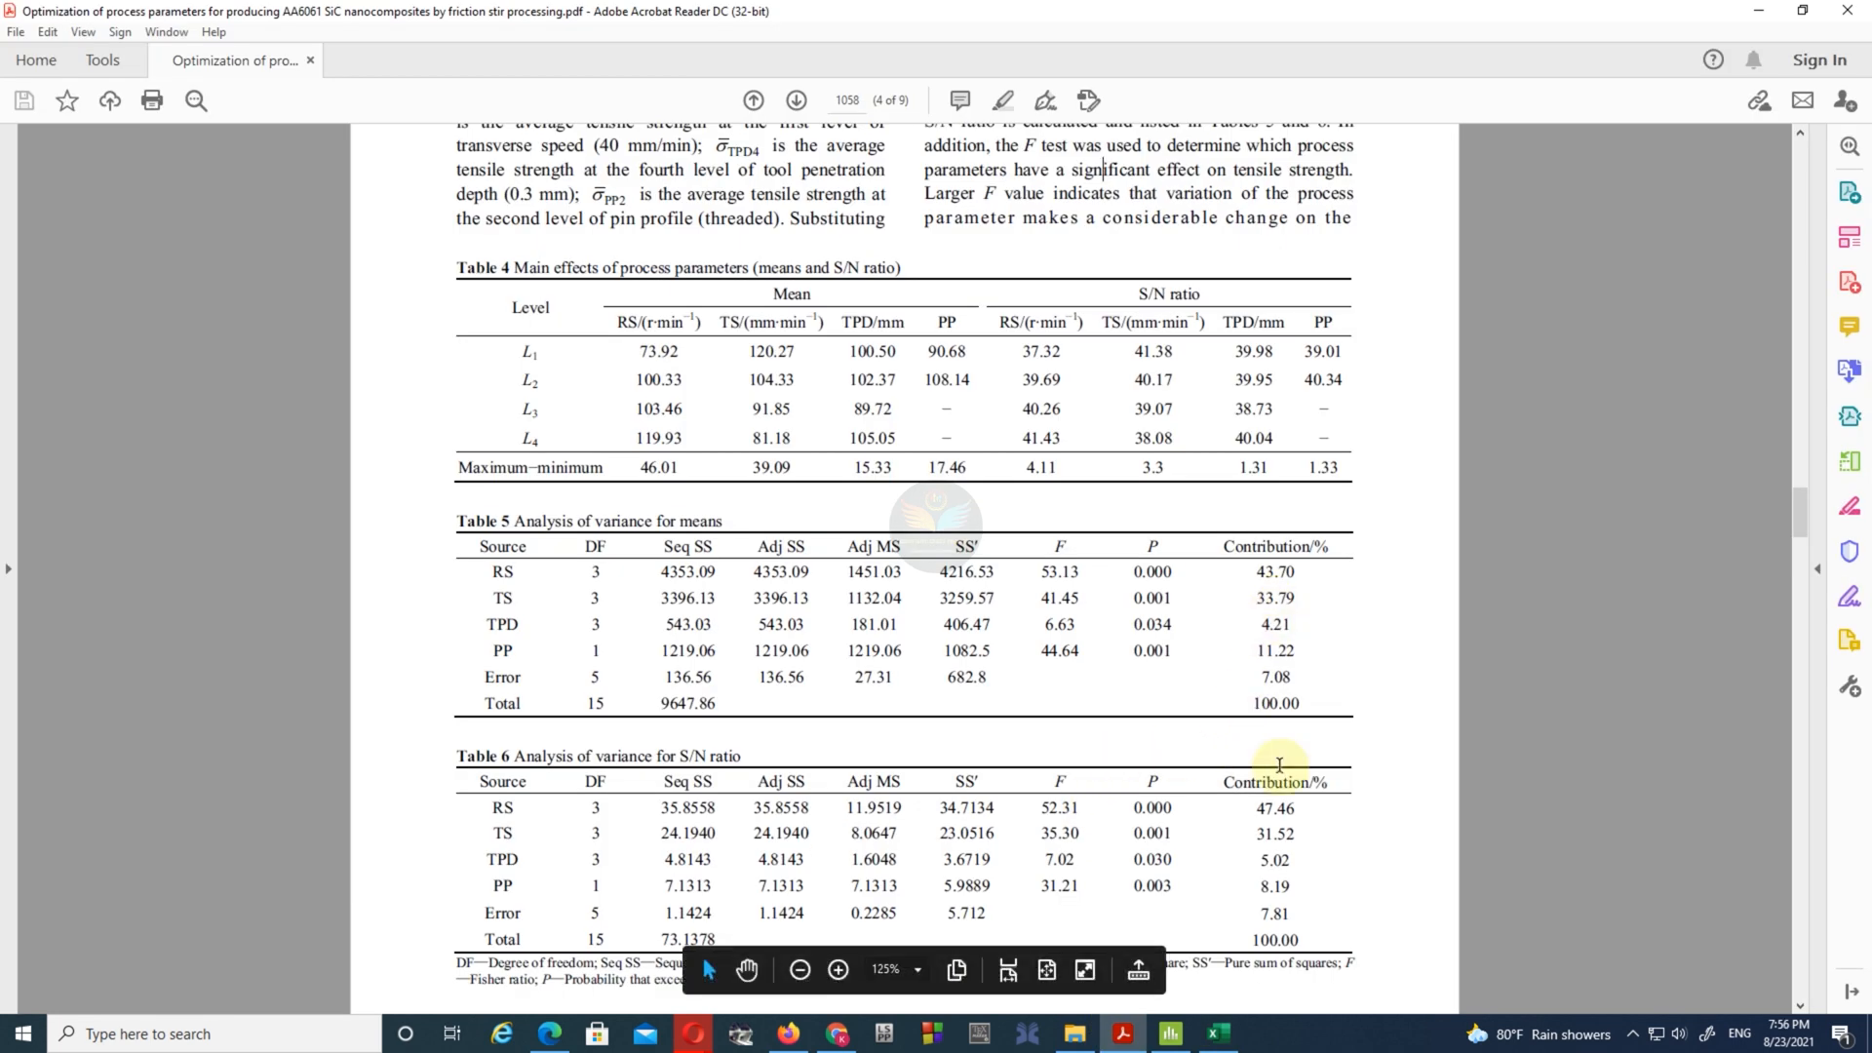
scroll(1277, 819, down, 2)
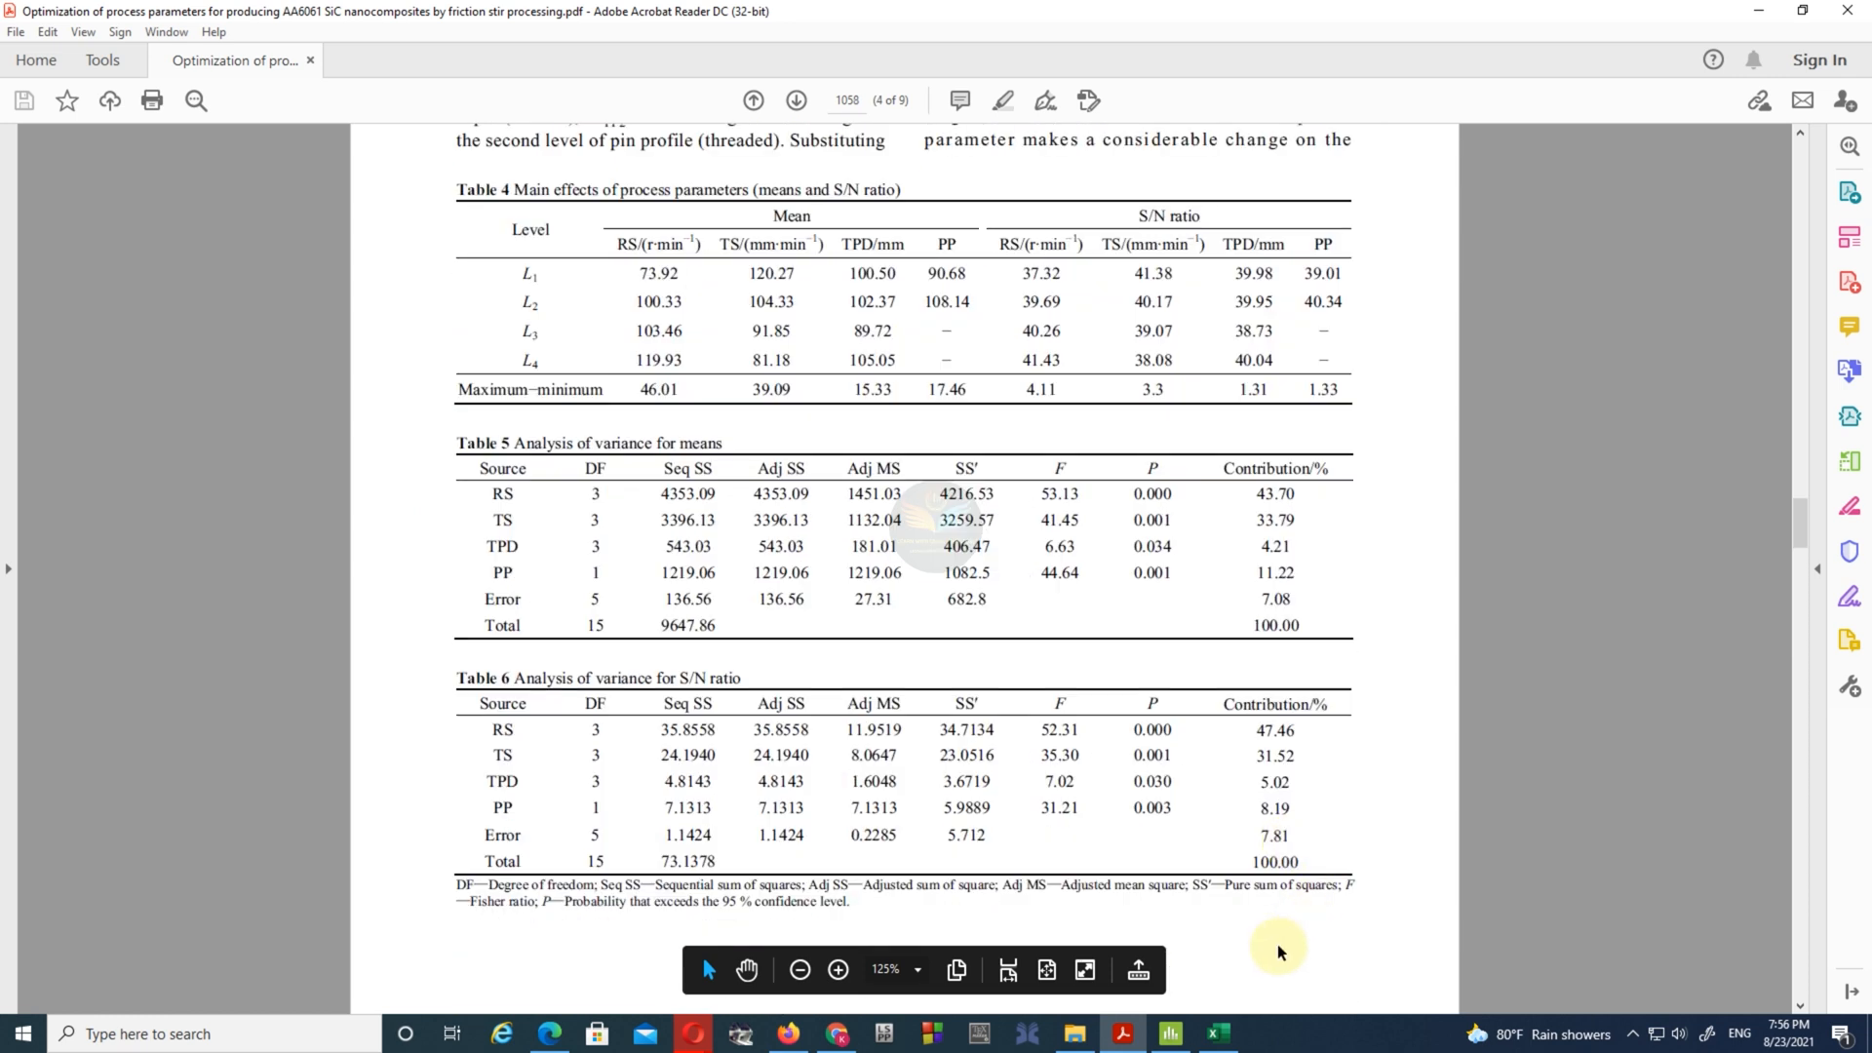
click(1220, 1033)
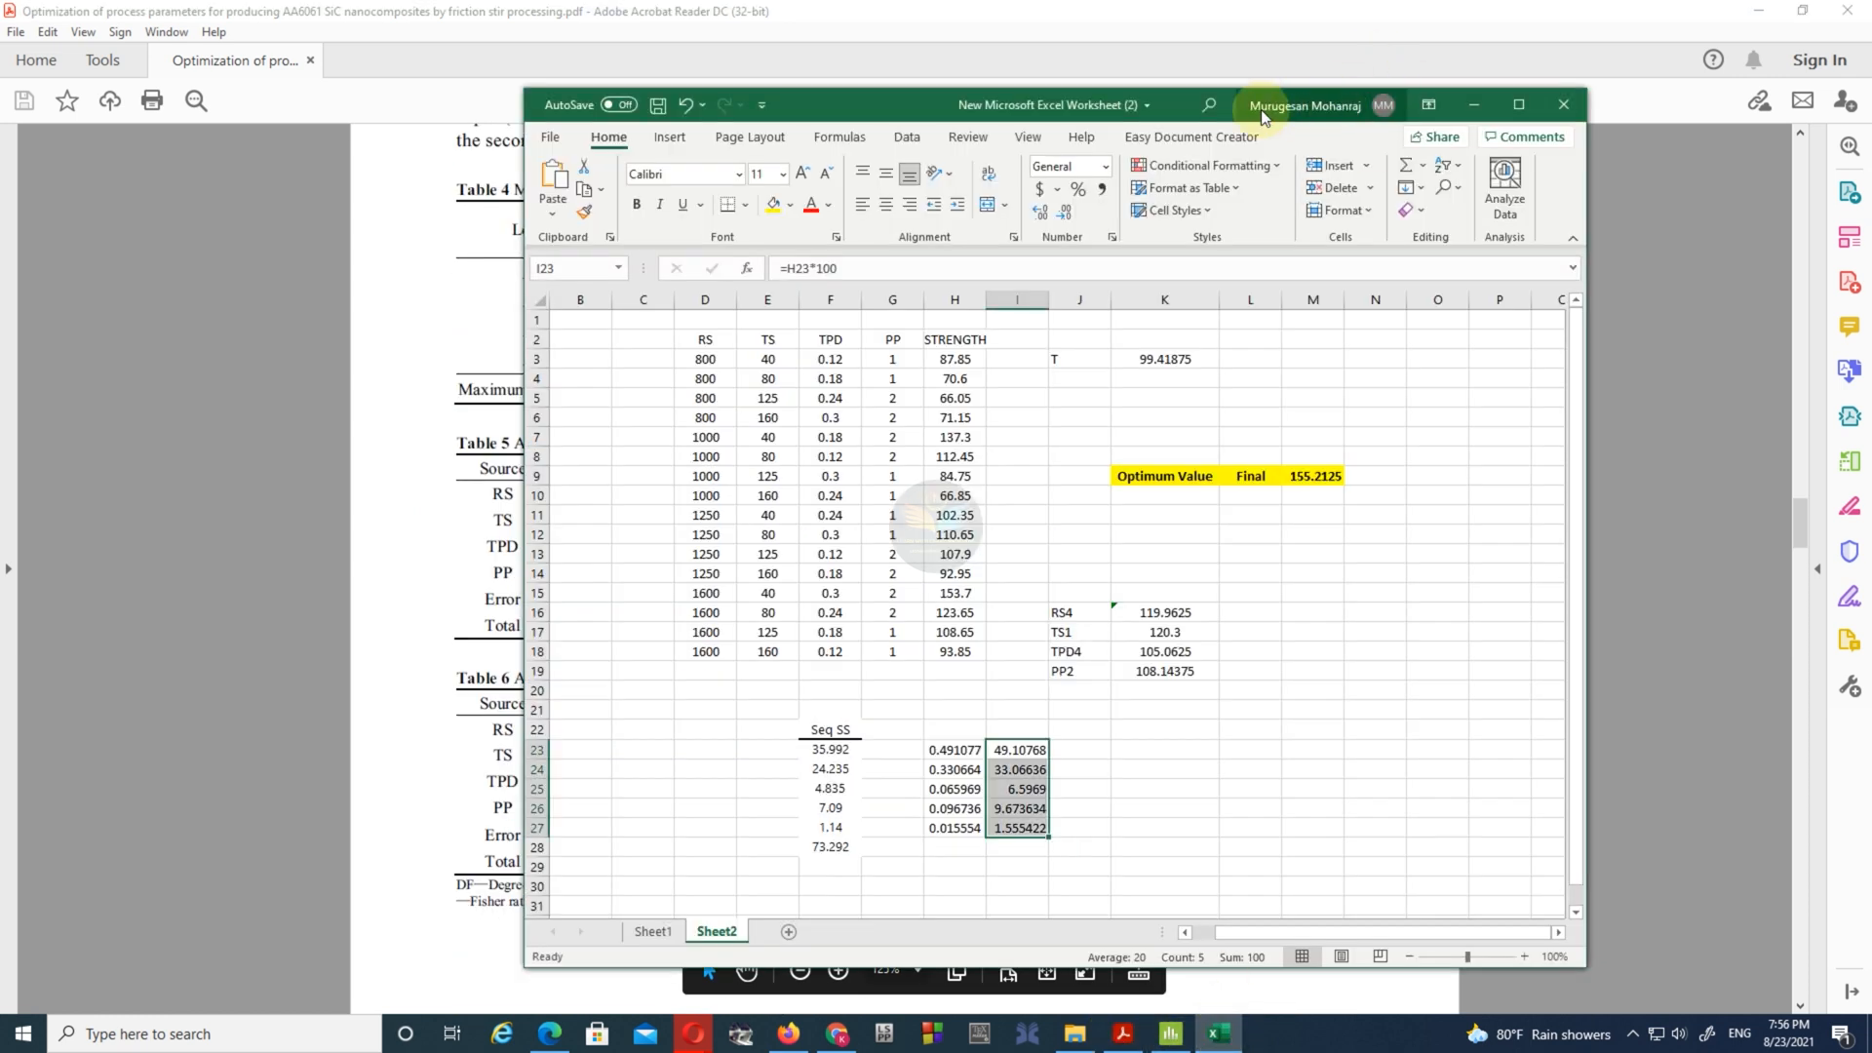
drag(880, 102, 1152, 103)
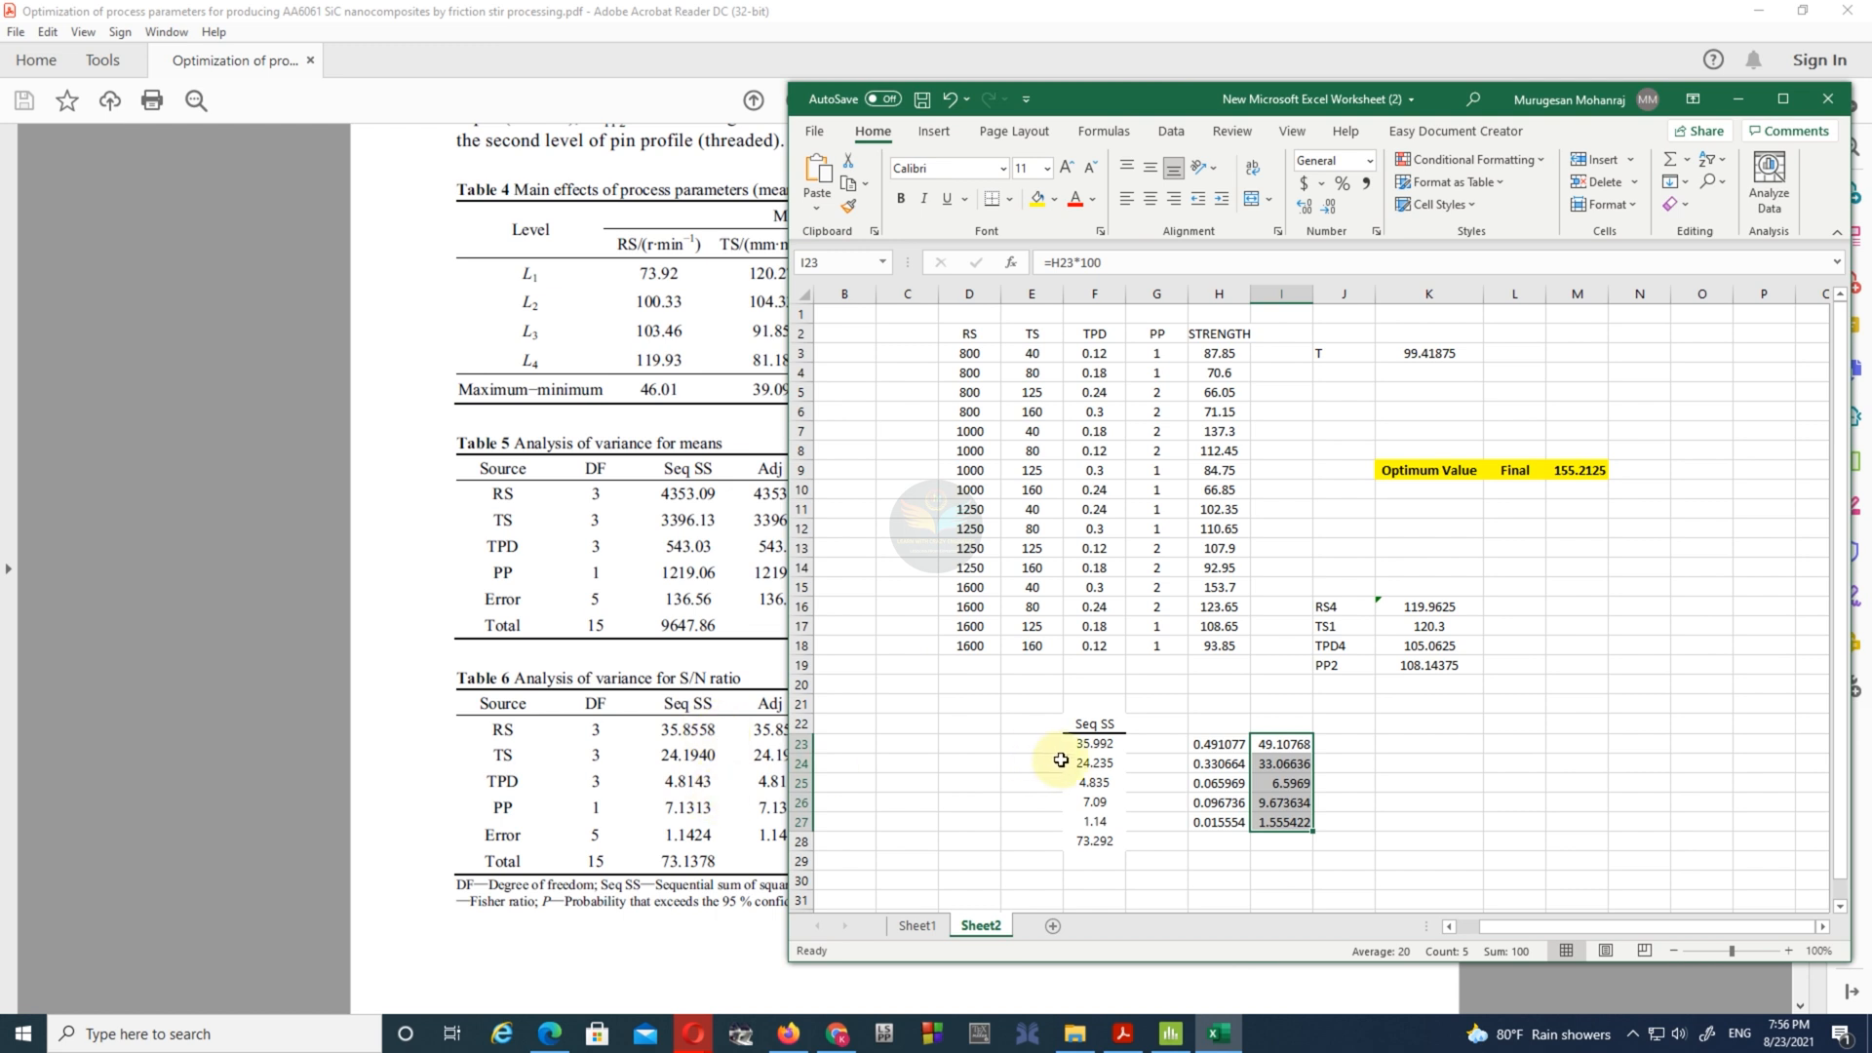
drag(1170, 99, 500, 112)
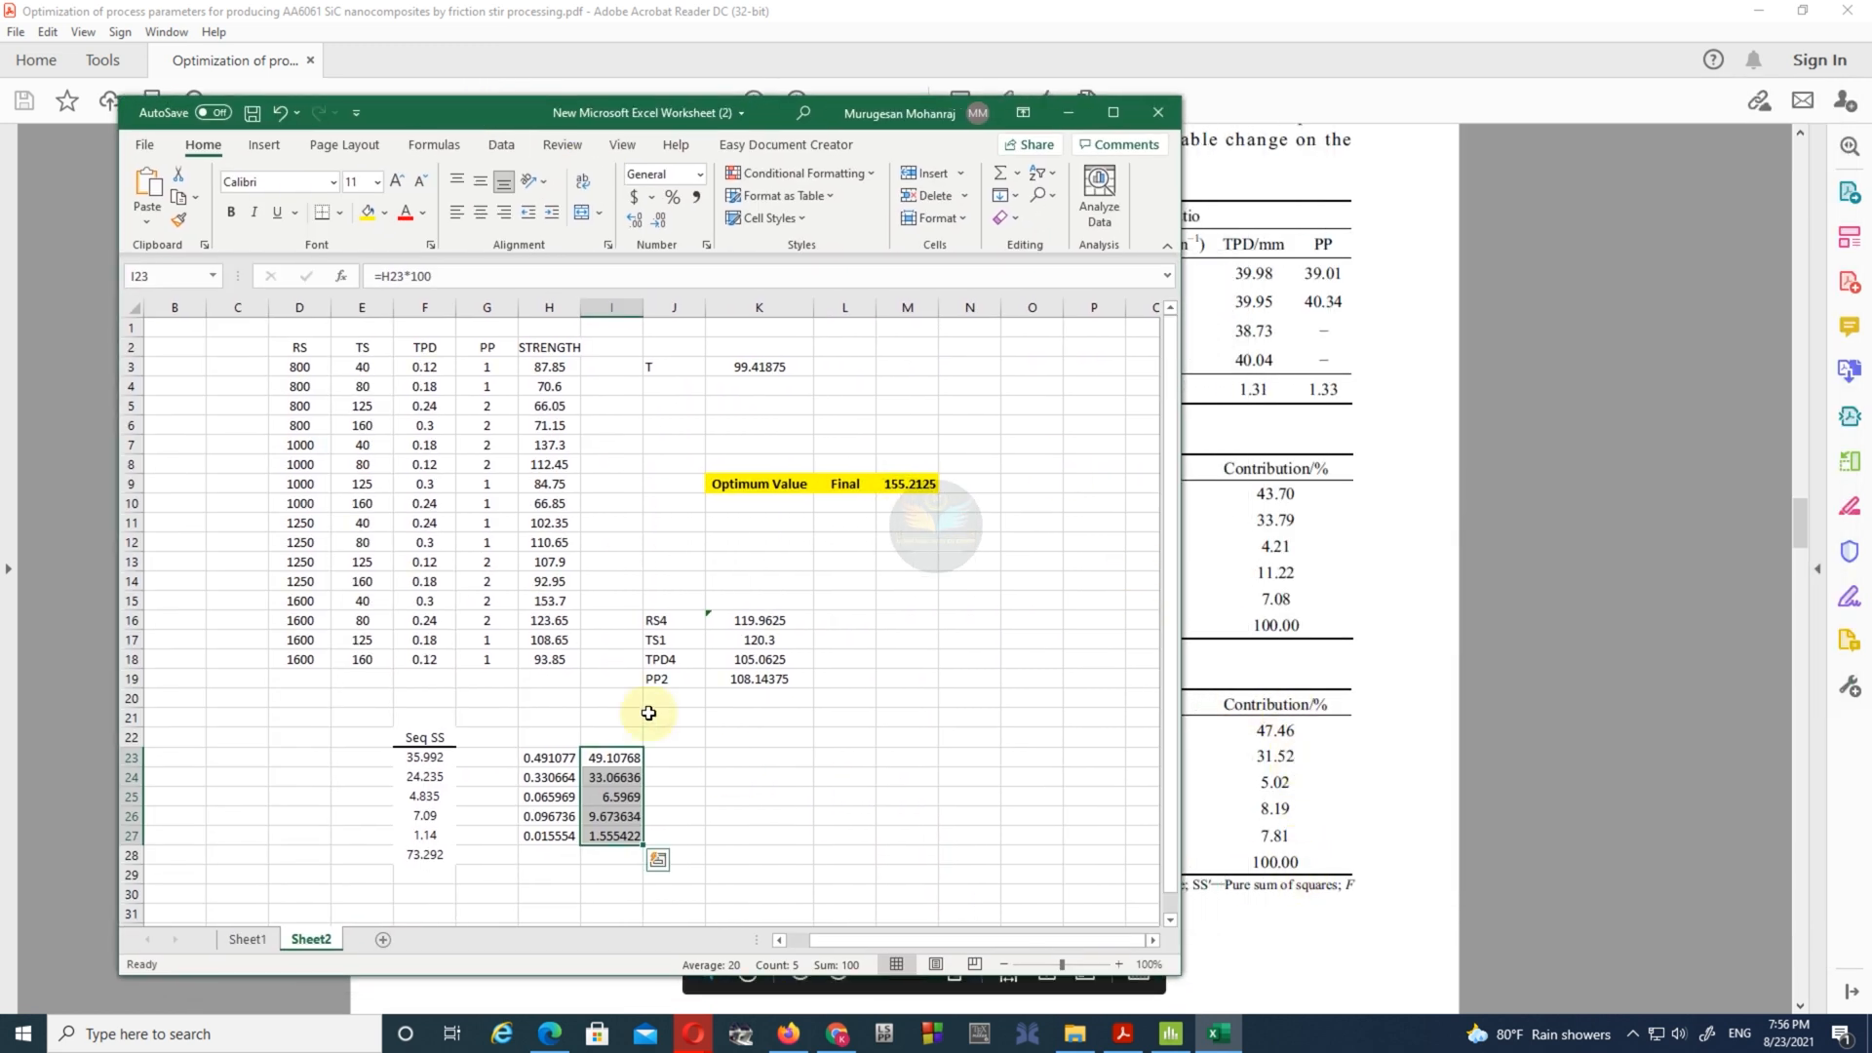
- Show the percentages in I23:I27 centred with two decimals and enter the heading "Contribution in %" in I22
click(635, 220)
click(658, 224)
click(658, 224)
click(658, 225)
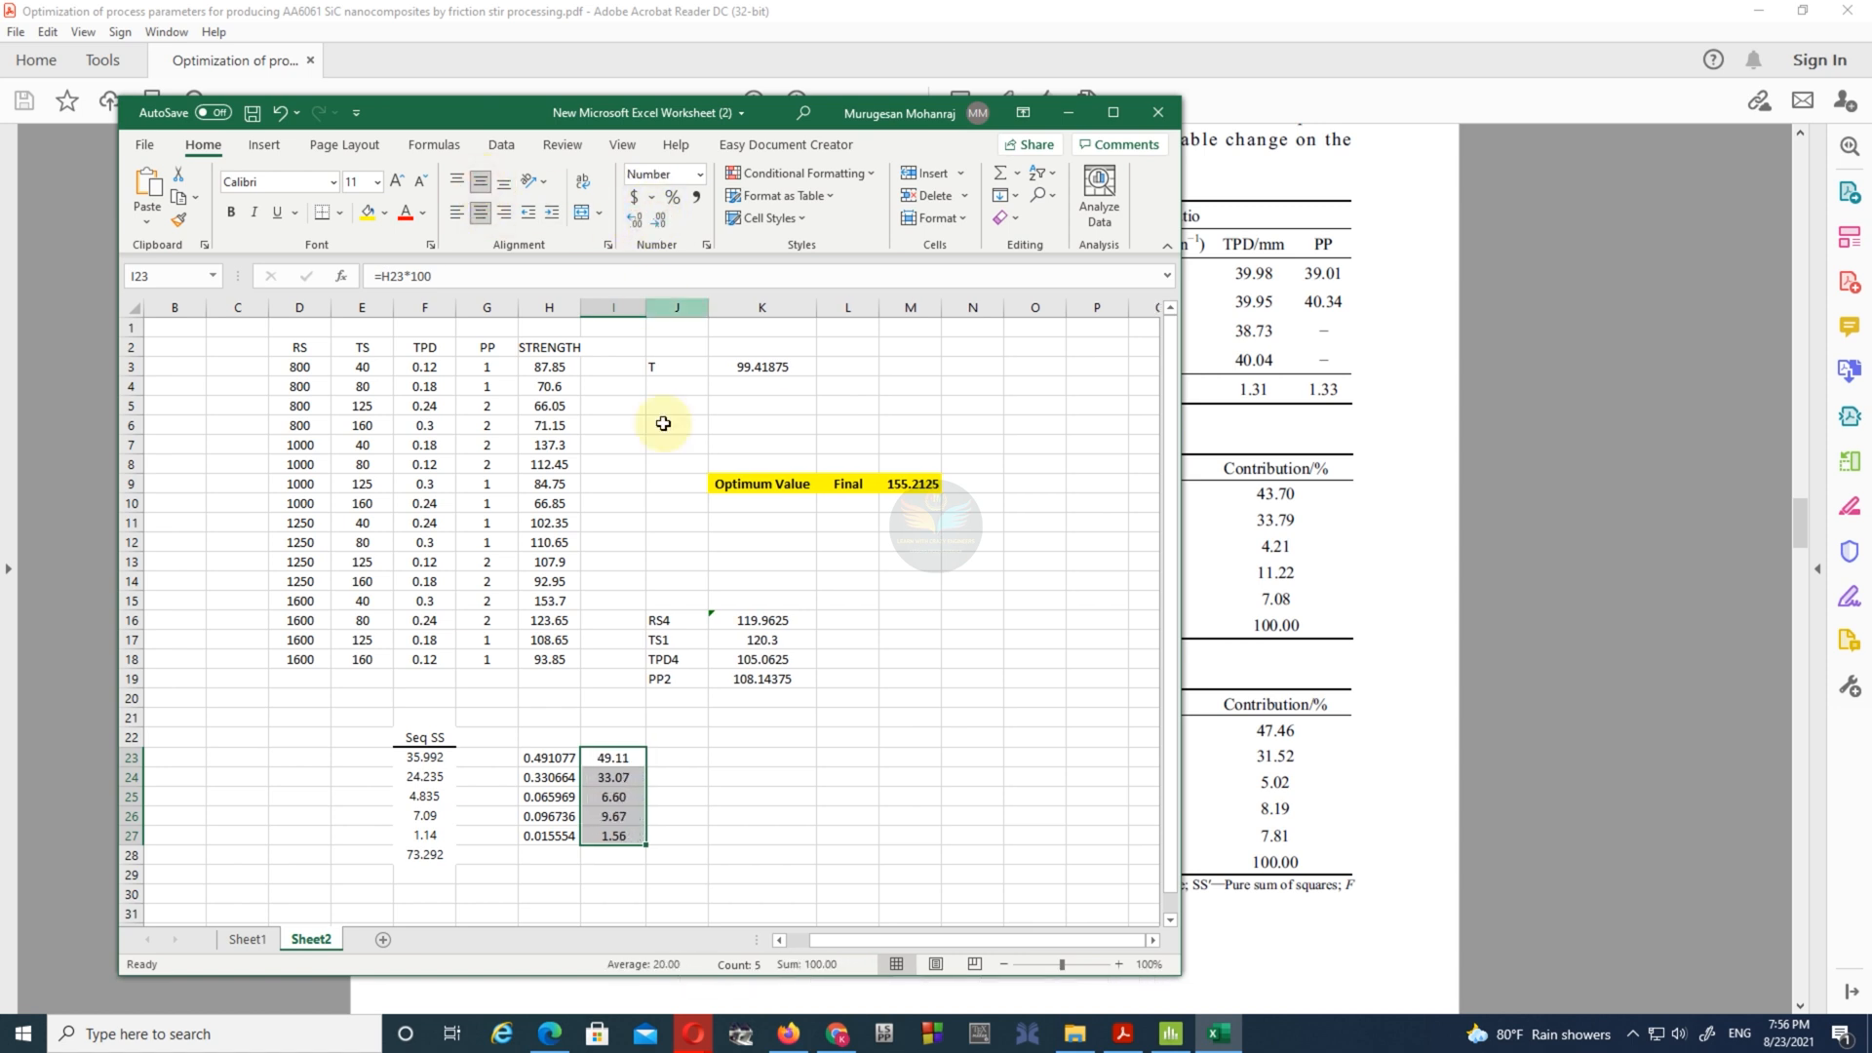
click(631, 738)
text(Contribution in)
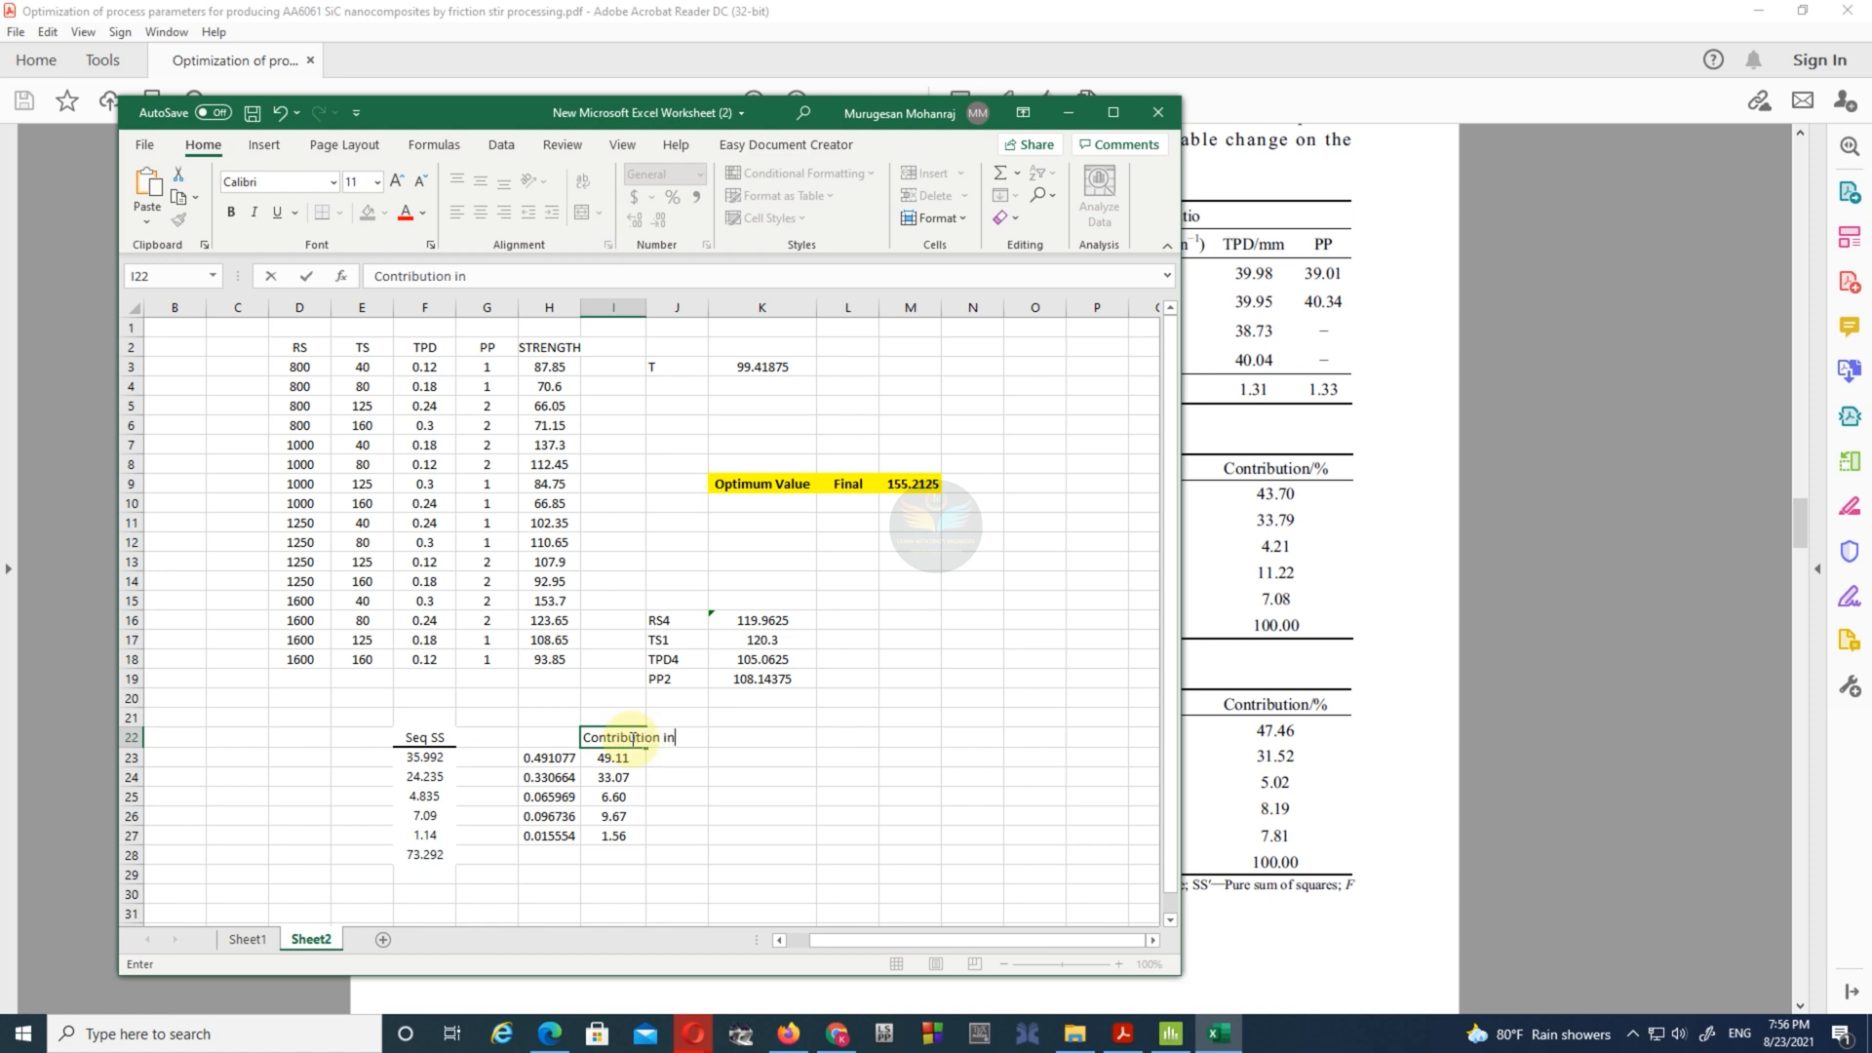
text( %)
- Widen column I to fit its heading and centre the contents of column J
click(763, 836)
drag(645, 308, 705, 318)
click(724, 308)
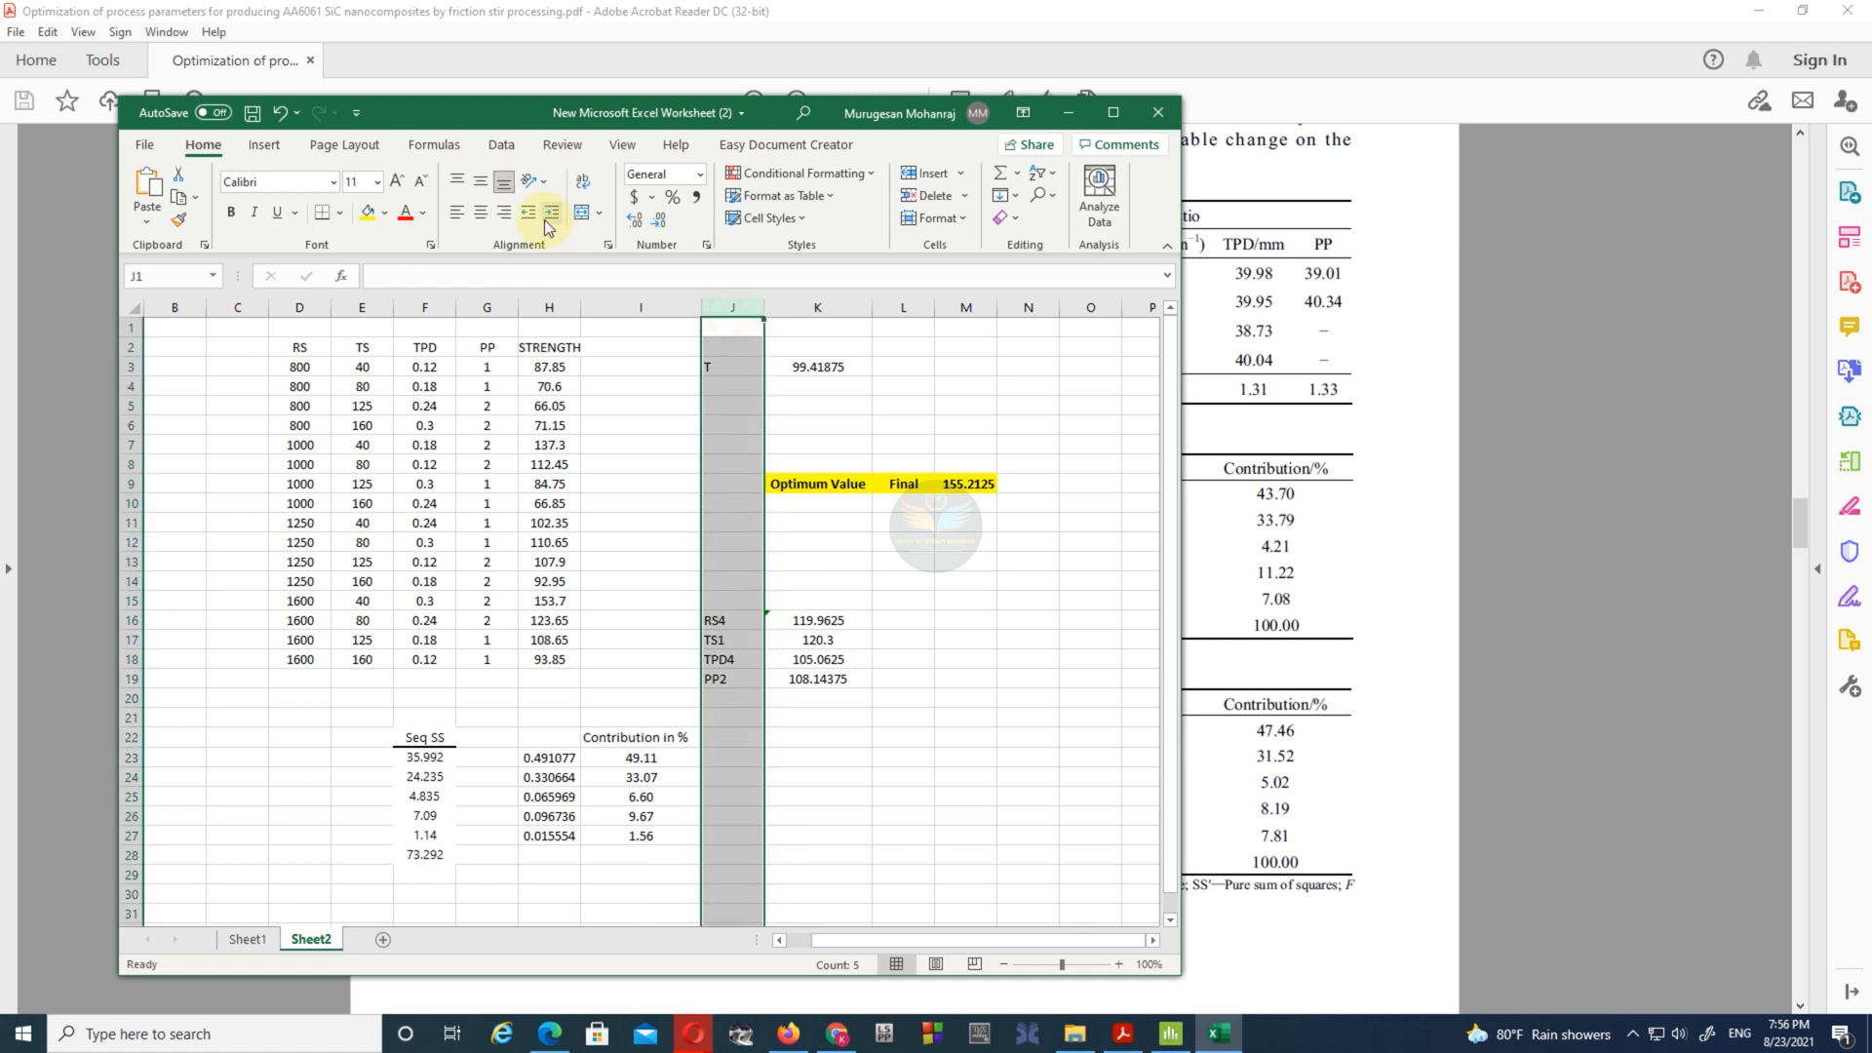
- Make the "Contribution in %" heading in I22 bold with an orange fill and save the workbook
click(631, 737)
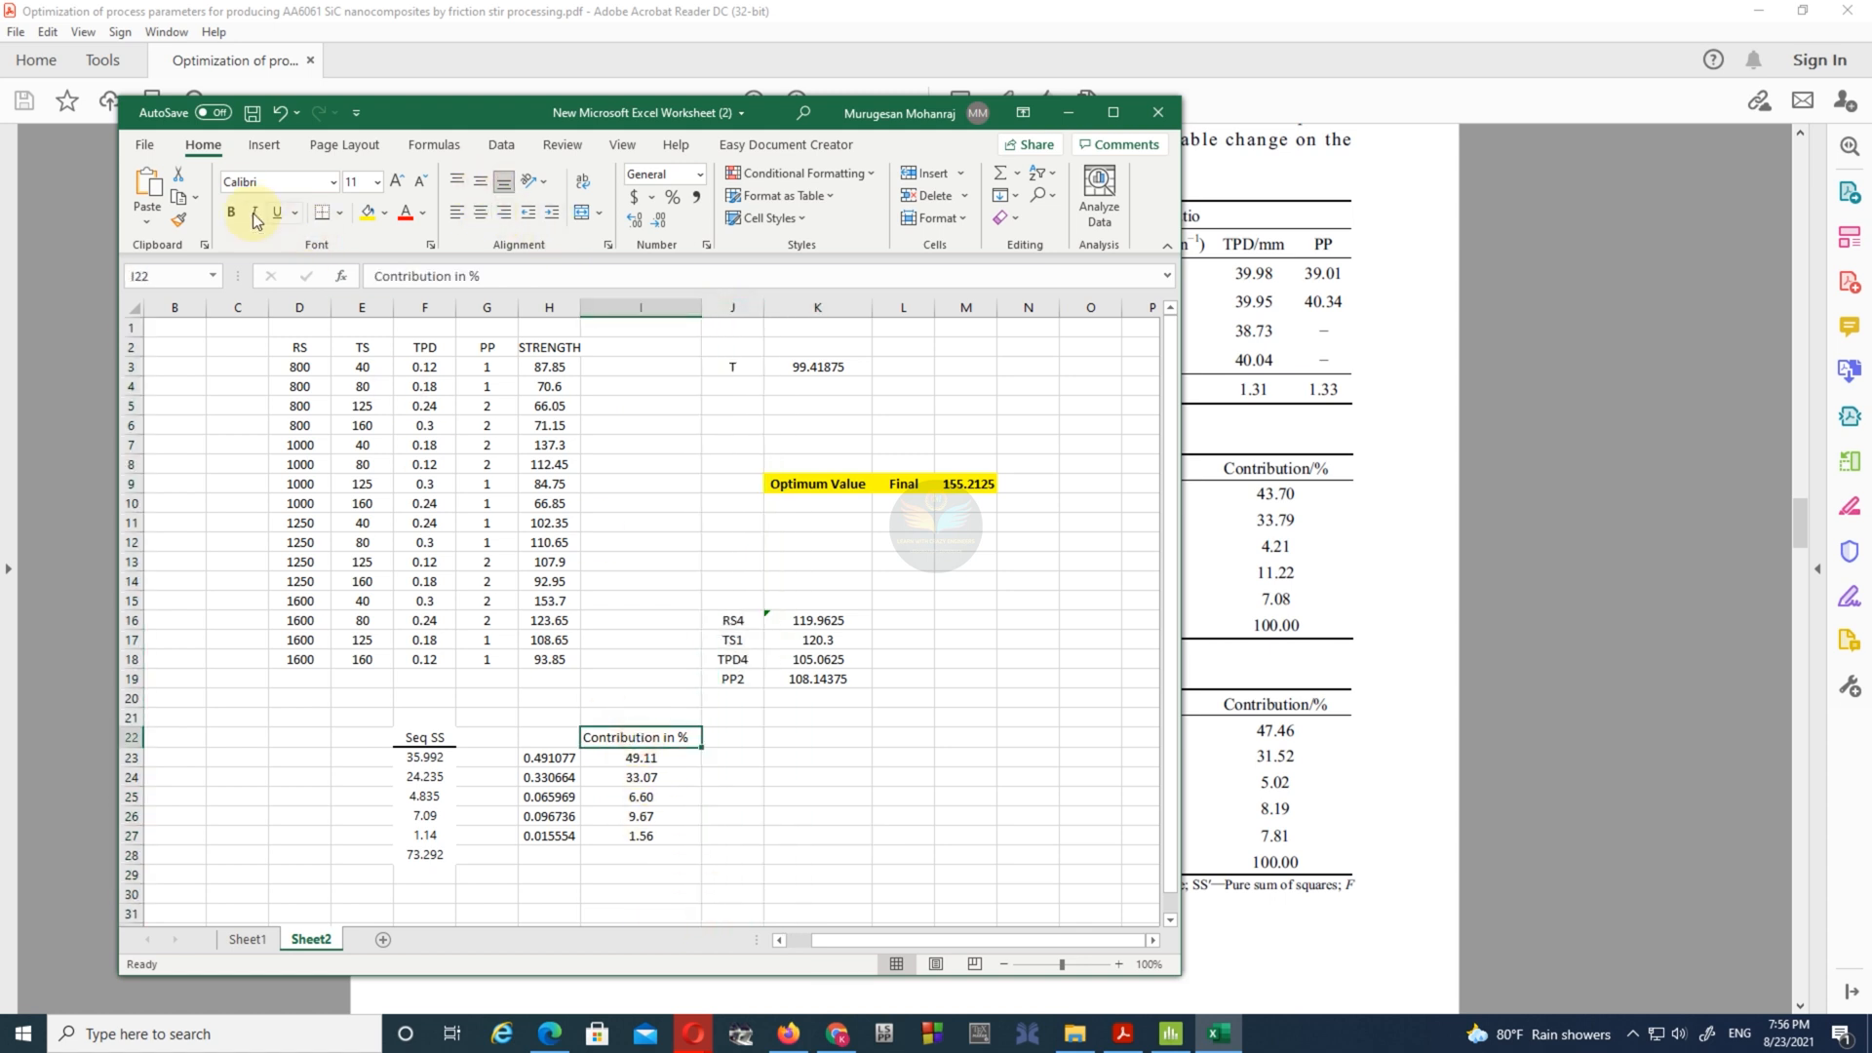
drag(650, 757, 661, 840)
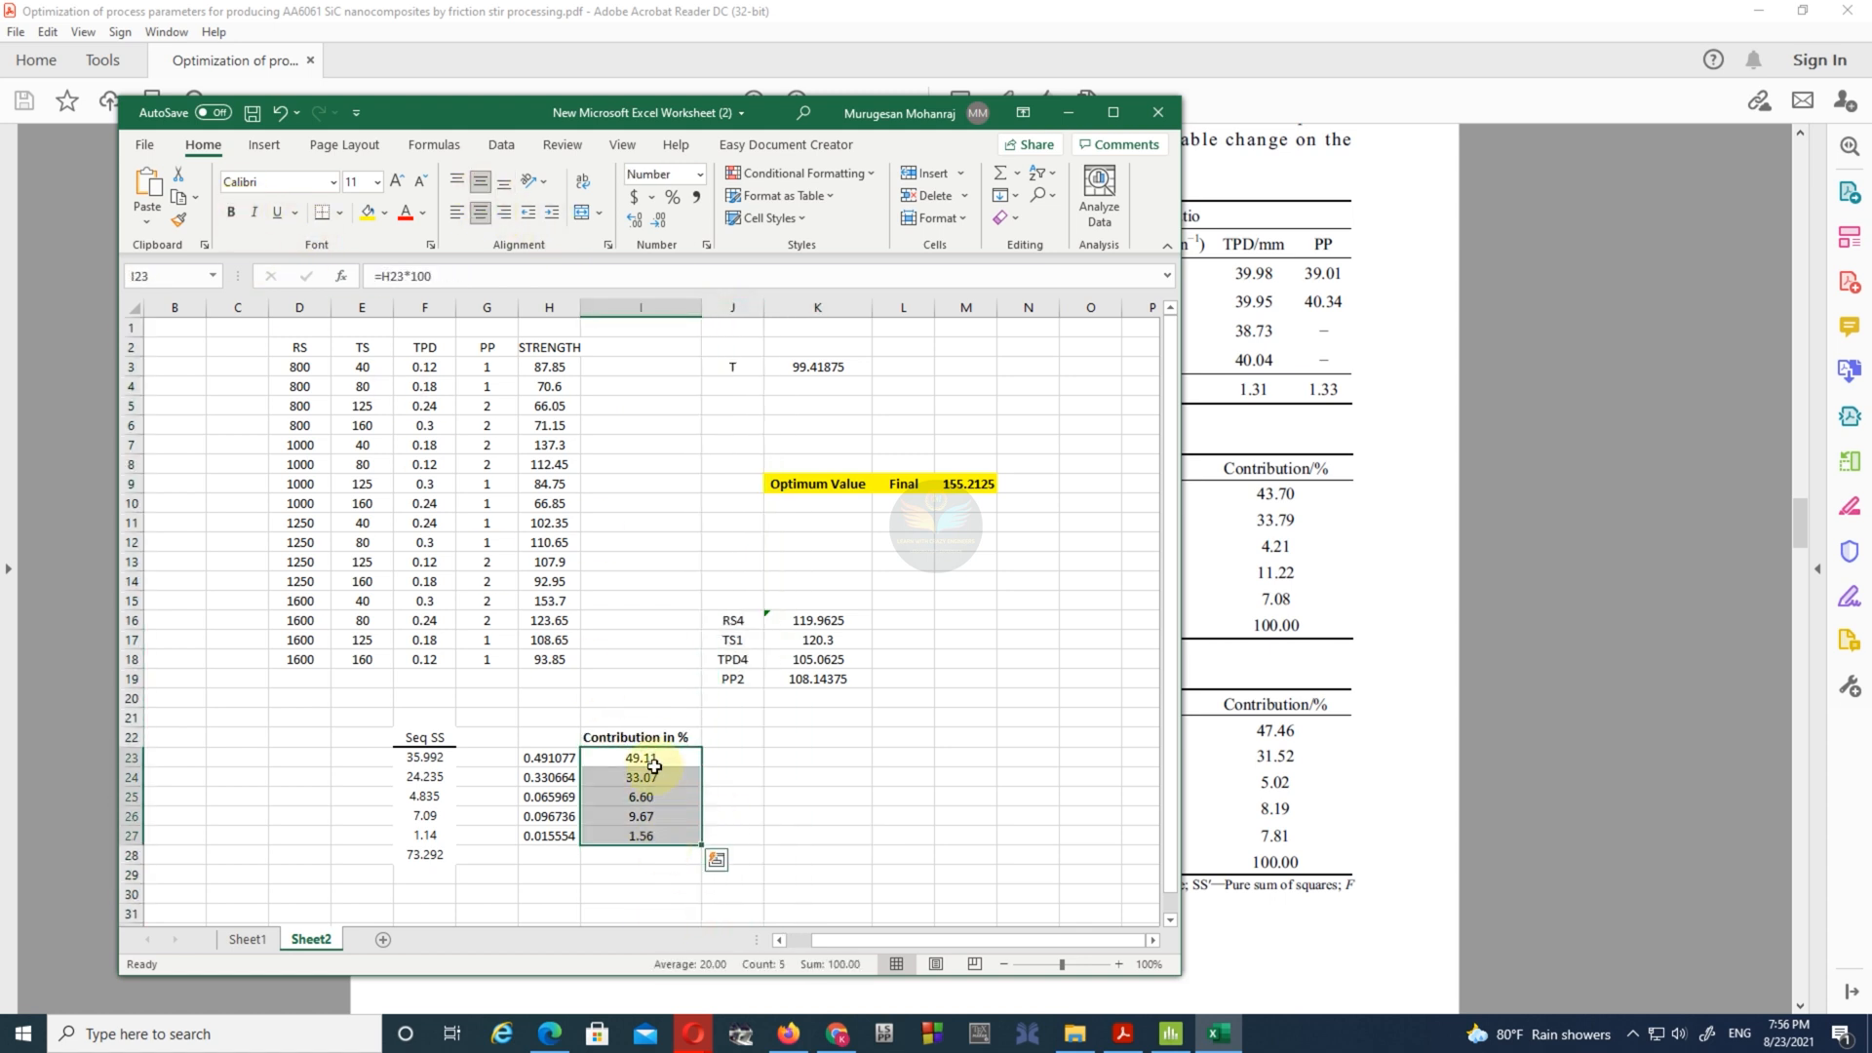
click(638, 730)
click(388, 216)
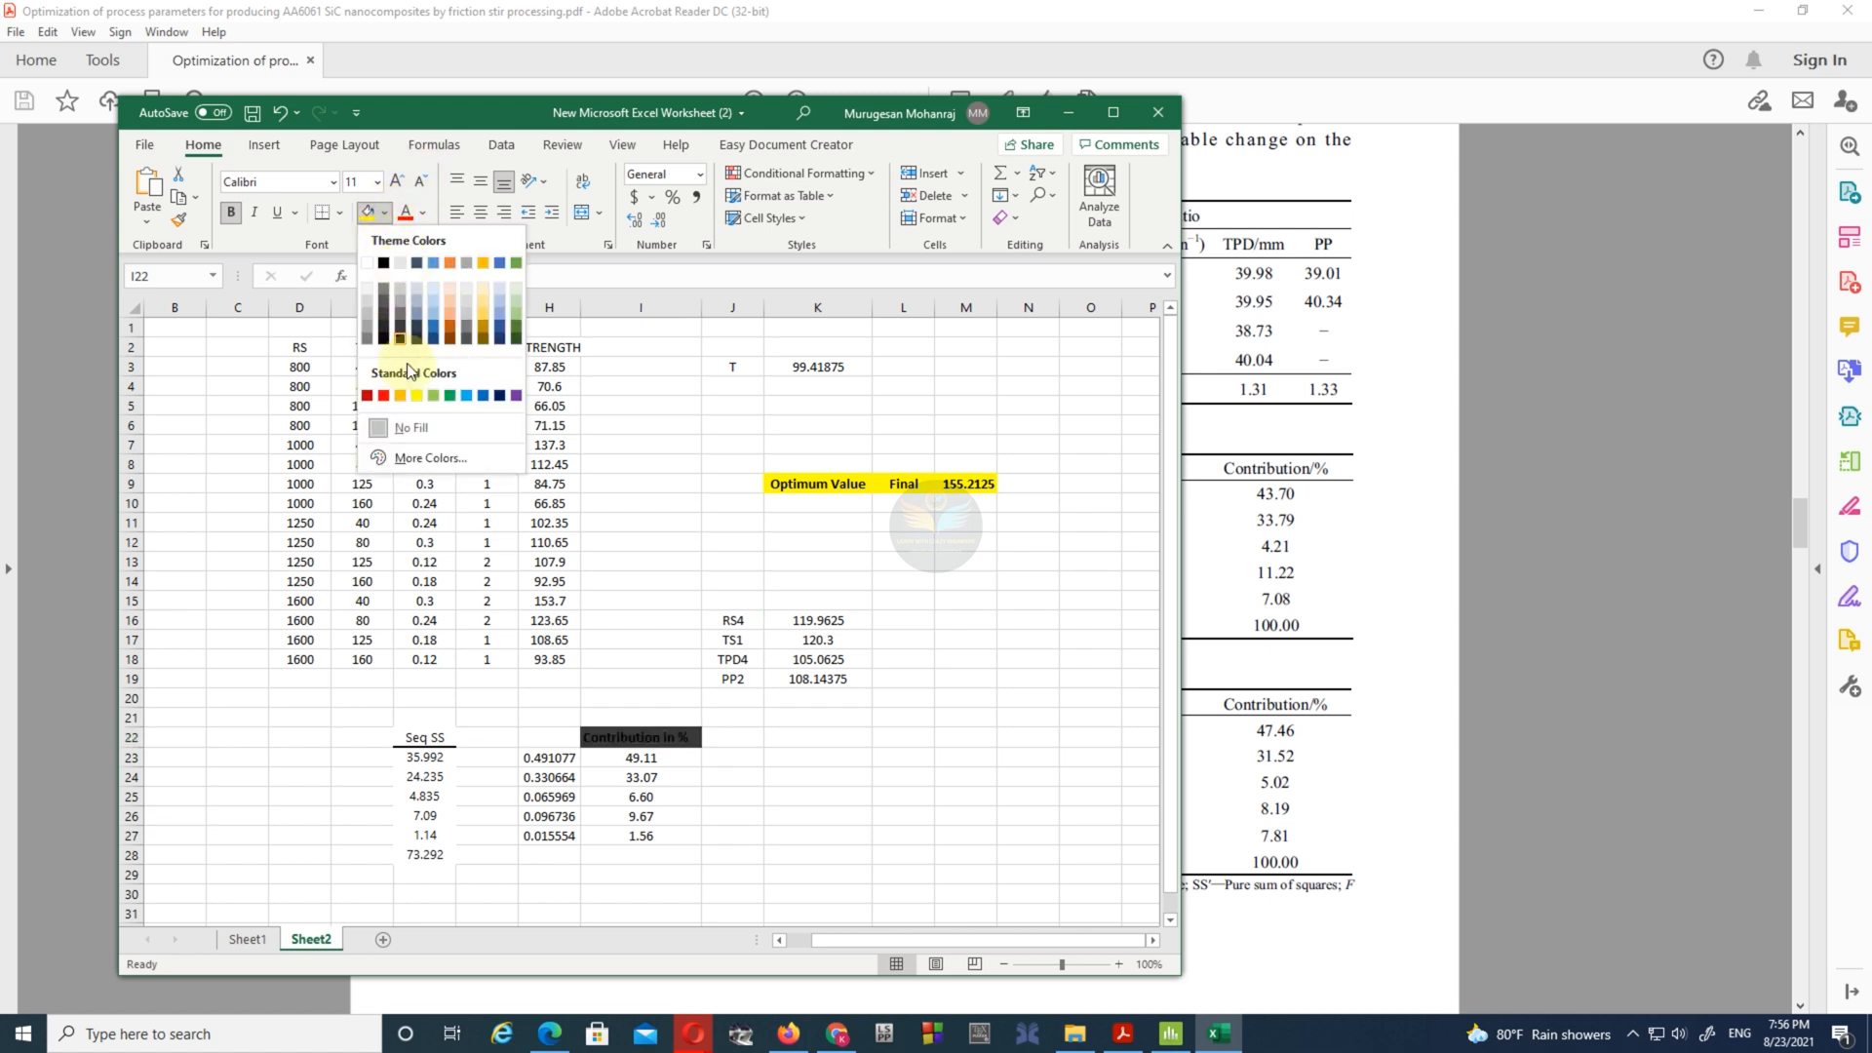
click(395, 395)
click(726, 856)
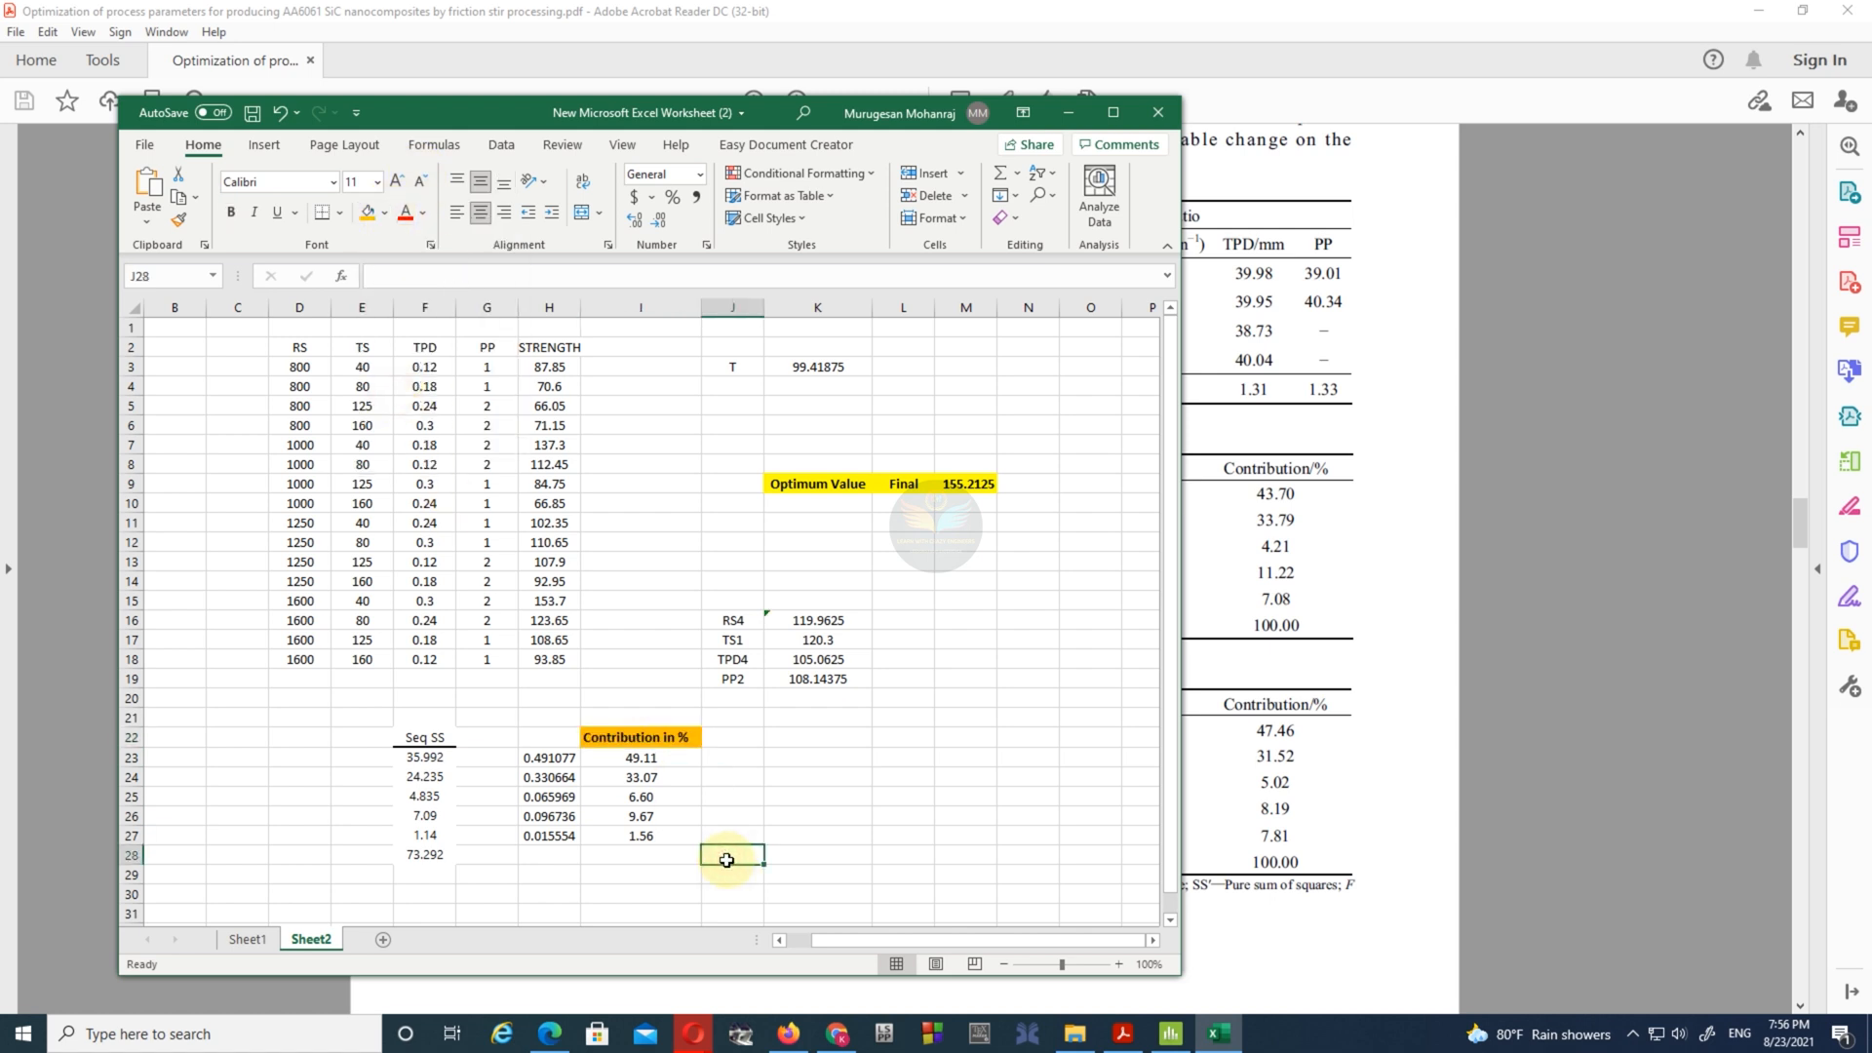
click(251, 112)
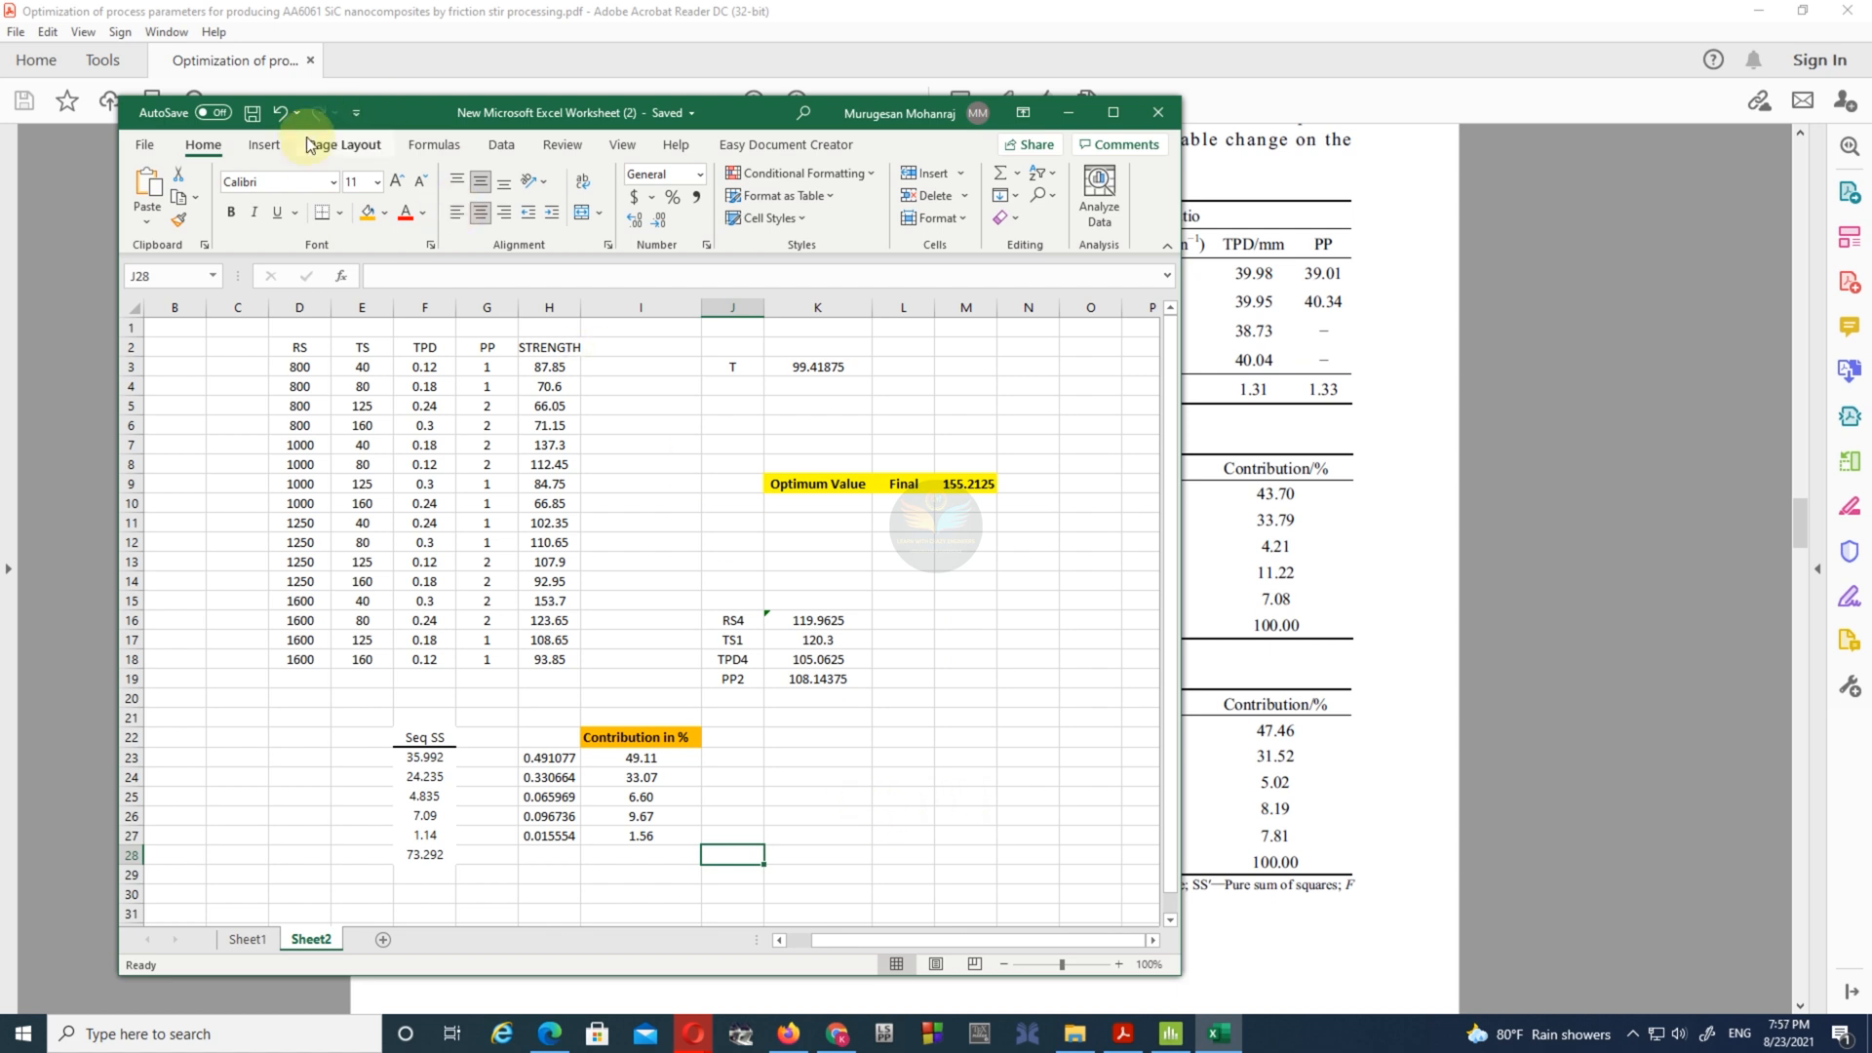
- Insert a 2-D pie chart of the contribution percentages in I23:I27
click(435, 145)
click(263, 146)
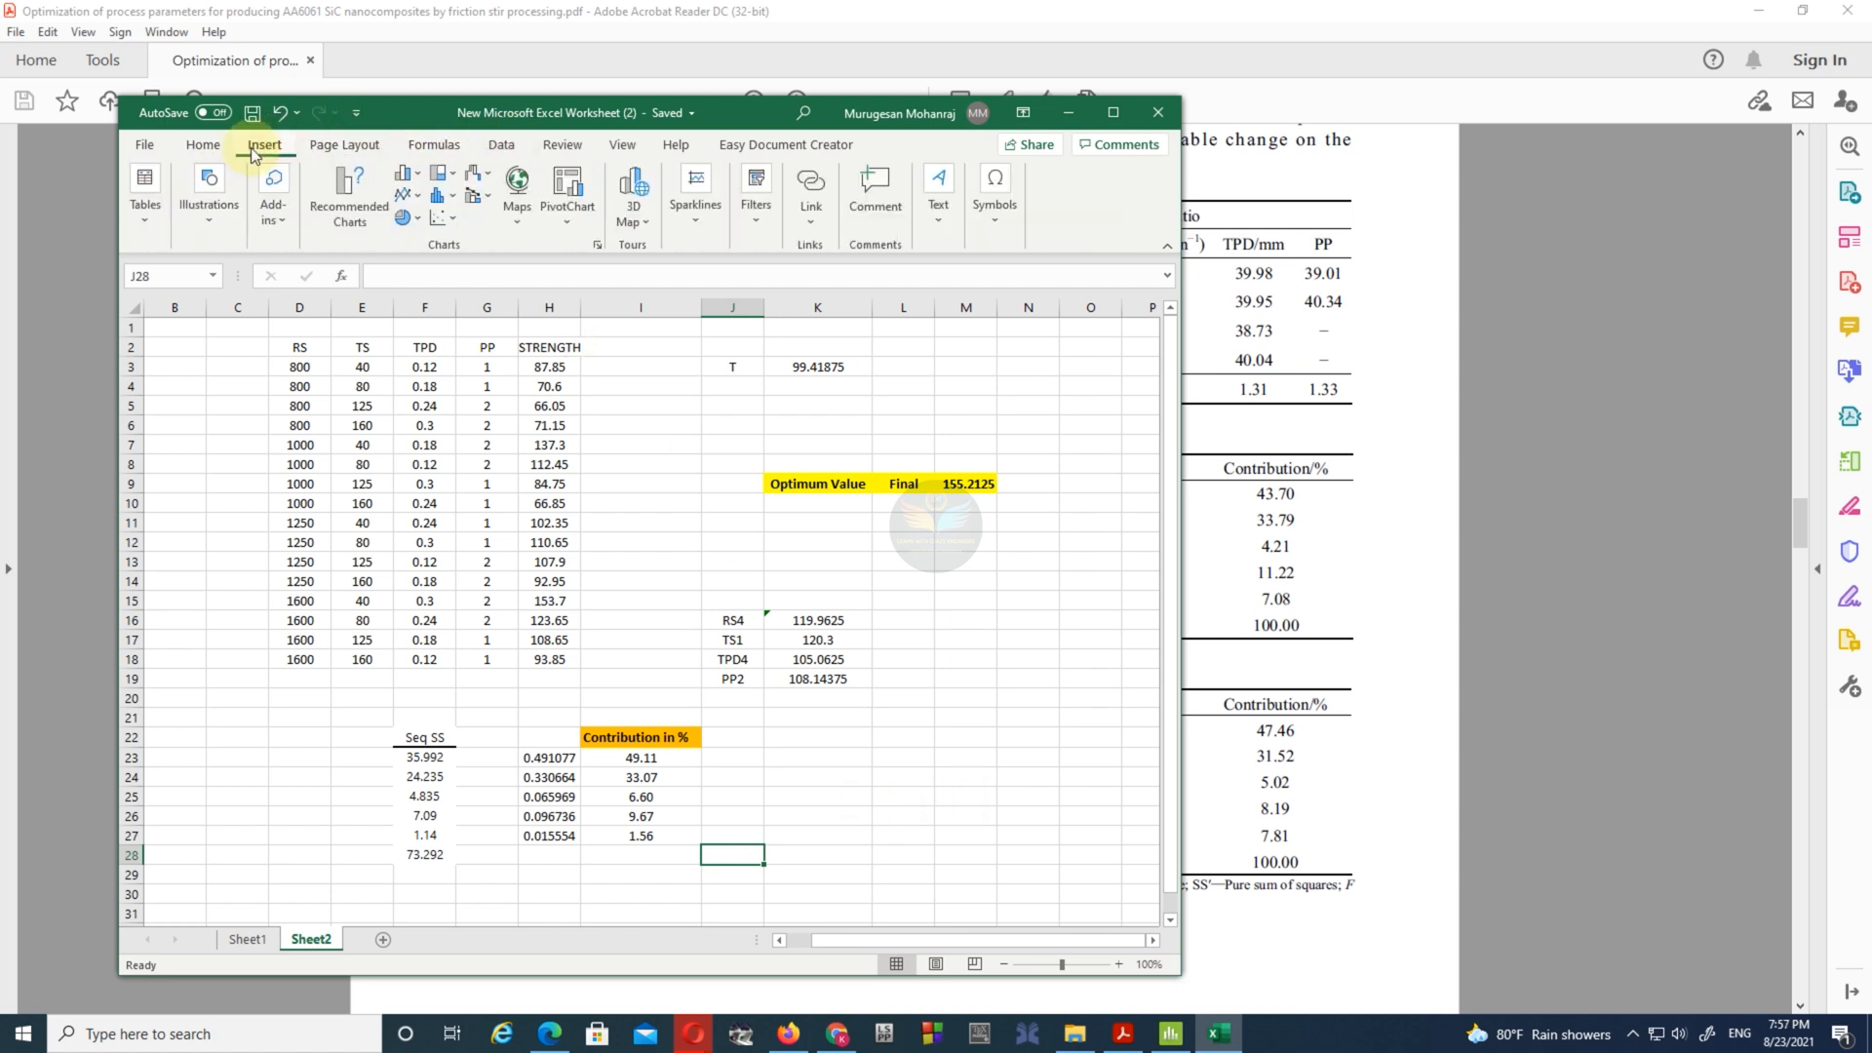
drag(623, 758, 641, 833)
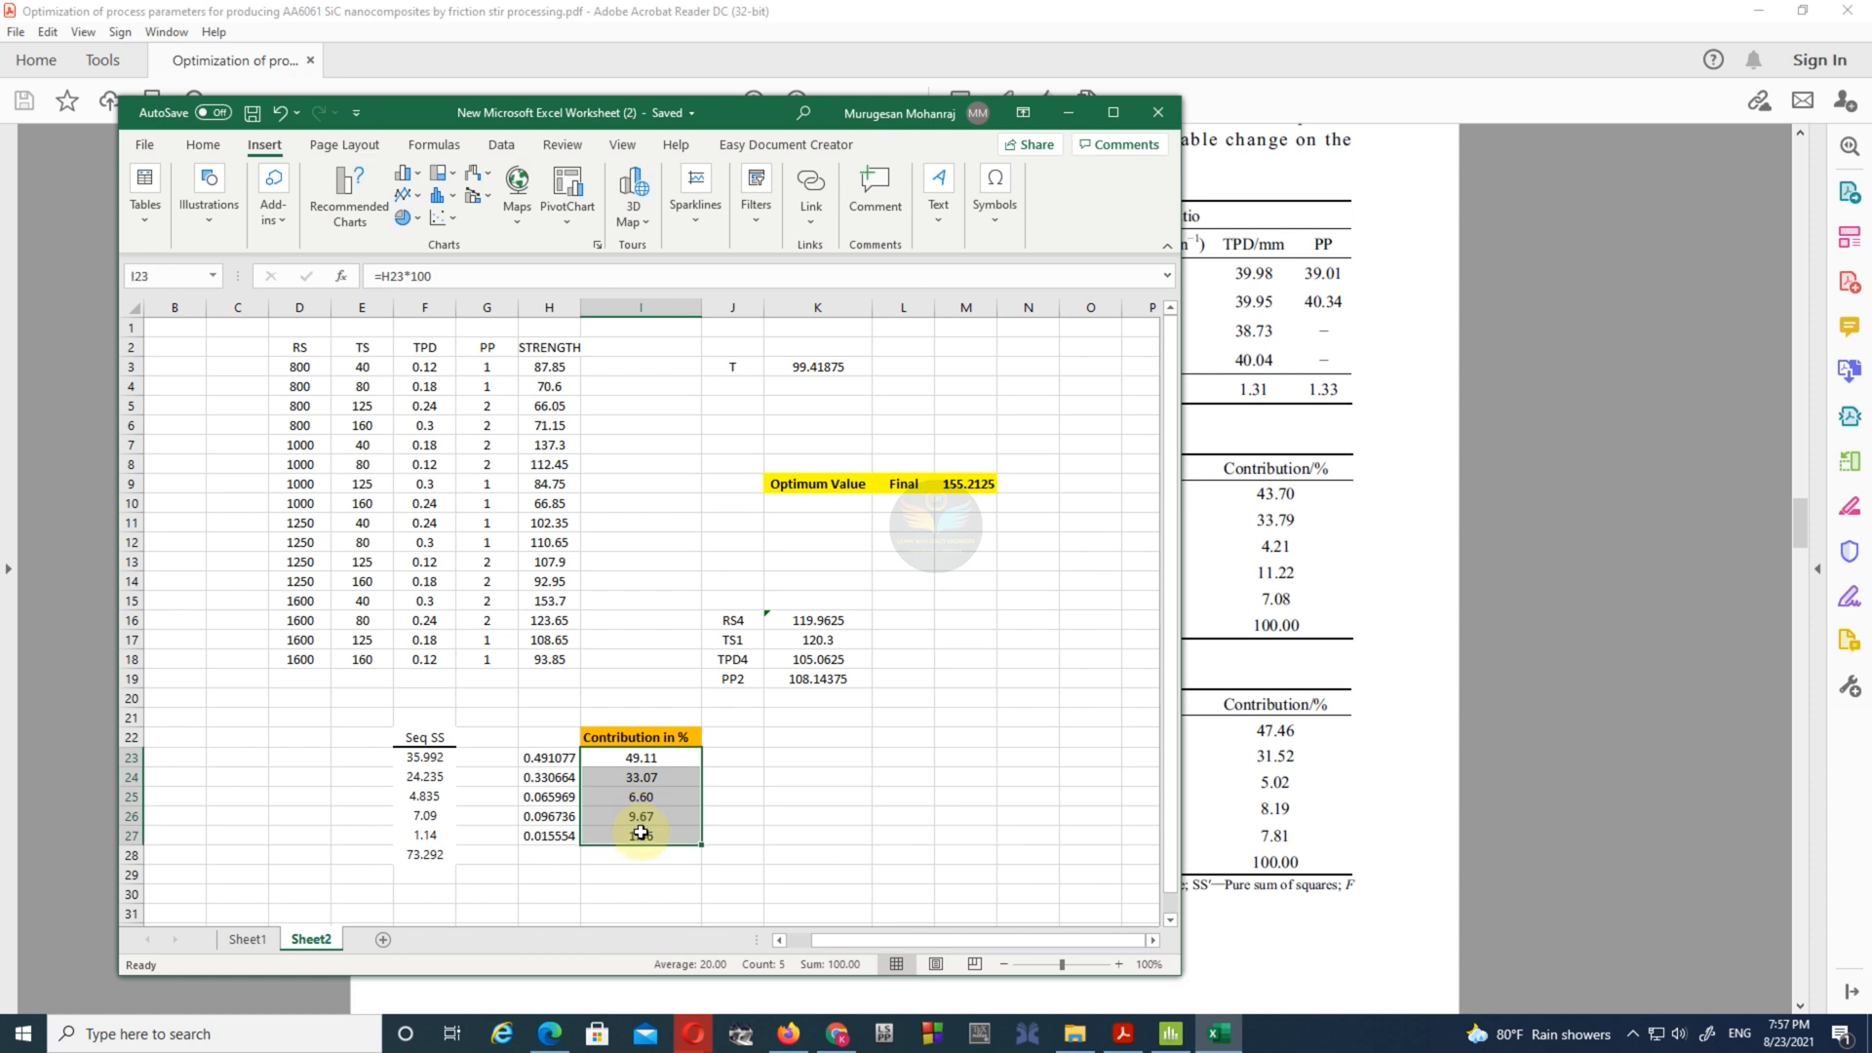
click(407, 217)
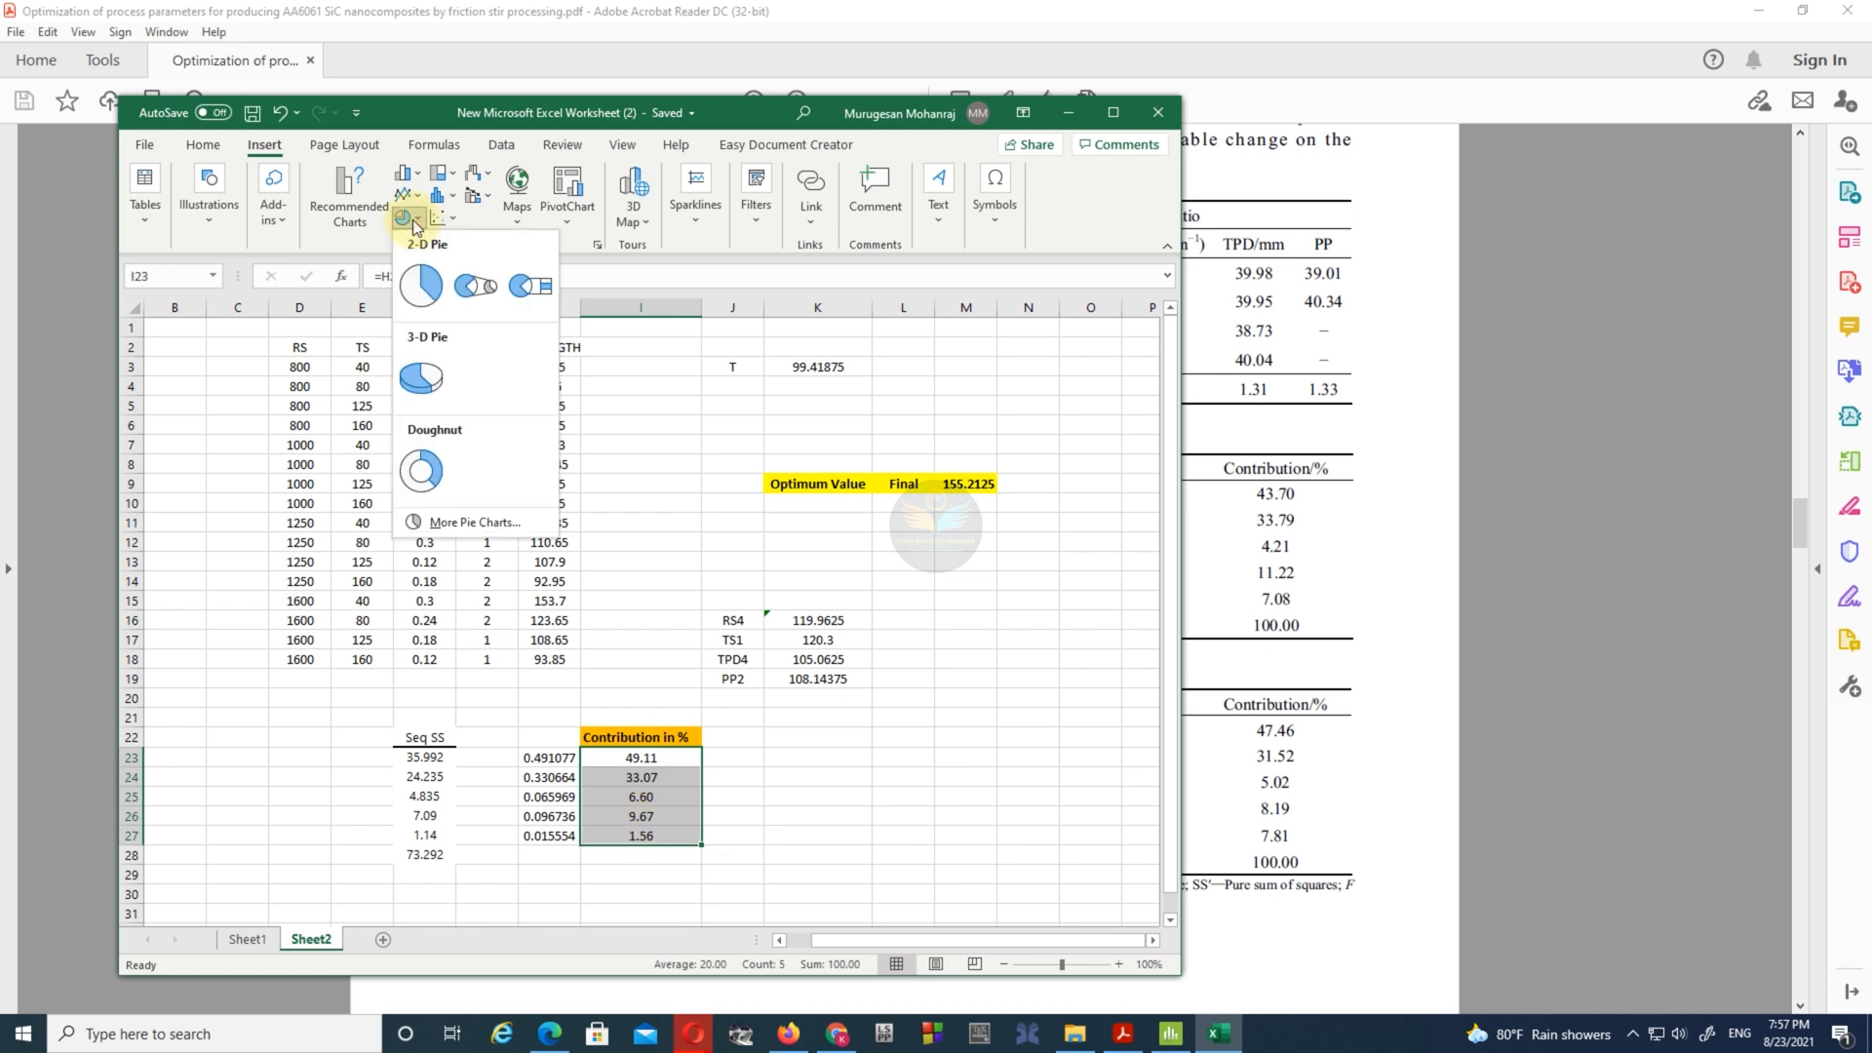
click(429, 284)
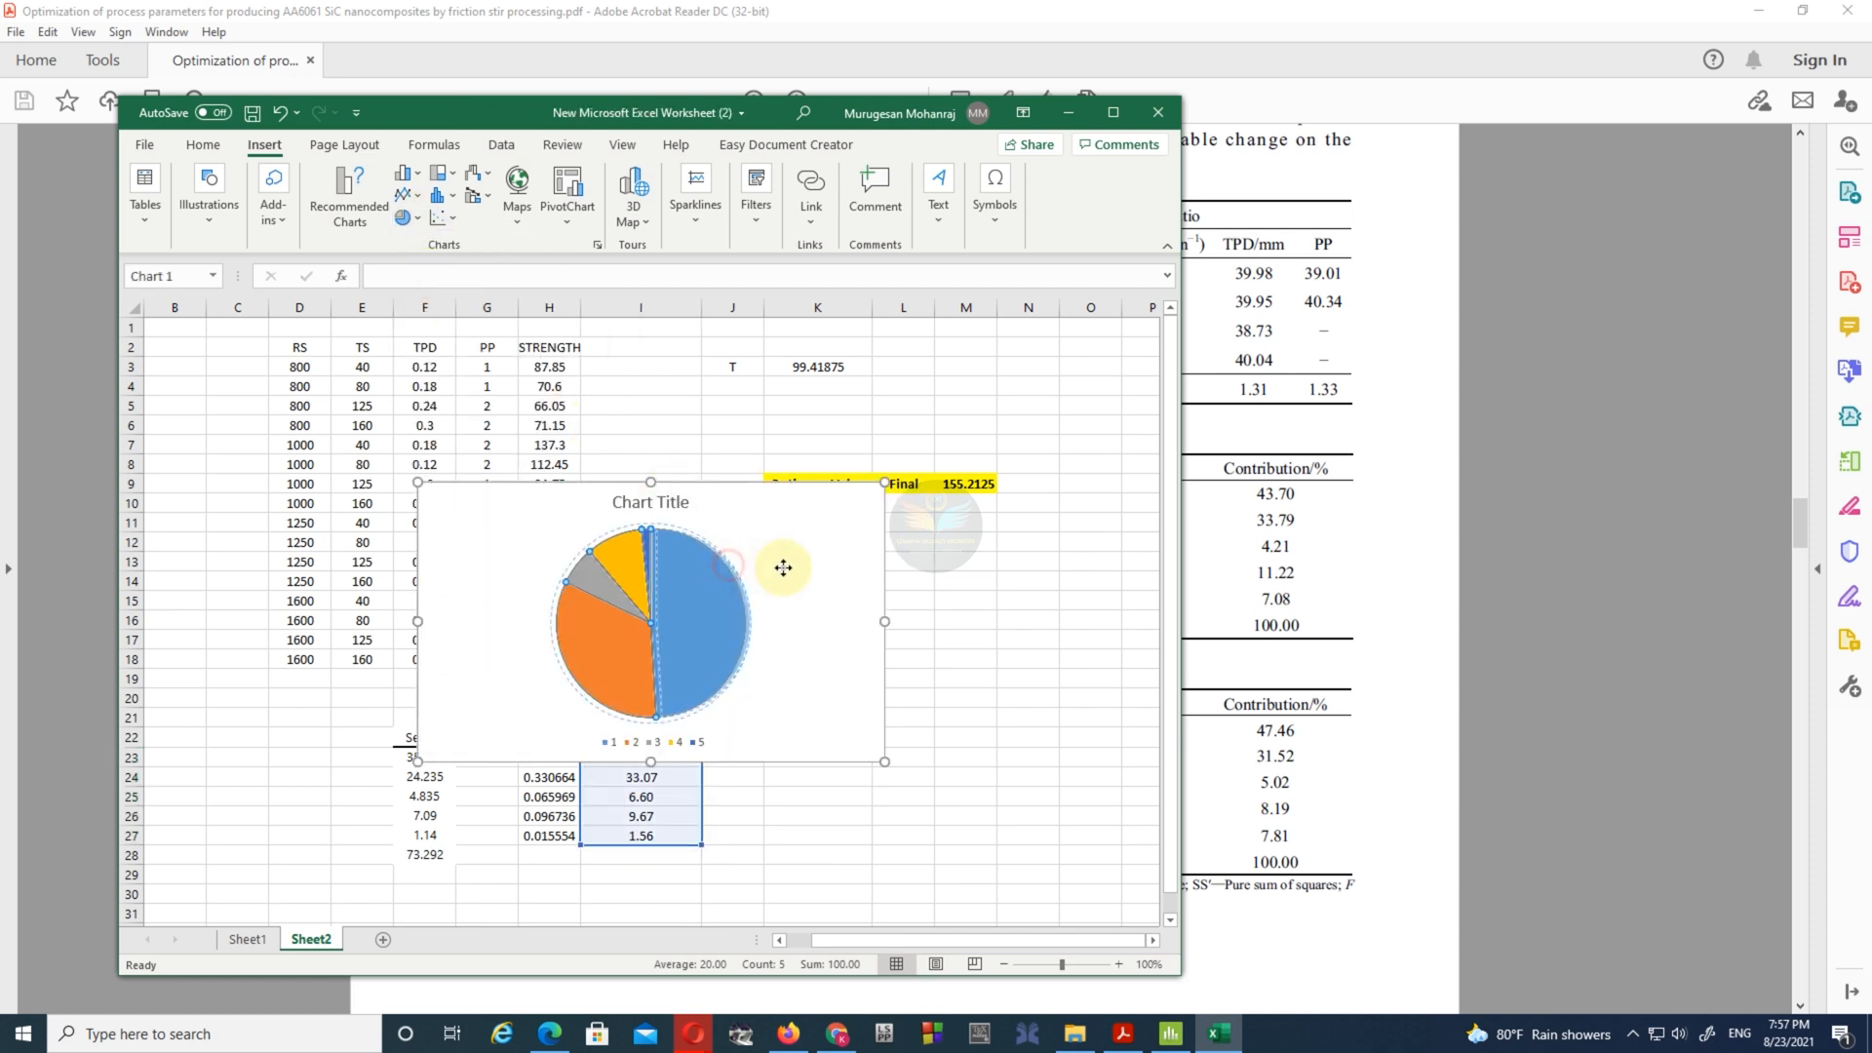
- Widen the Excel window and move the pie chart clear of the contribution data and the level averages
drag(847, 570, 854, 615)
key(ctrl+z)
click(835, 629)
drag(801, 700, 1029, 778)
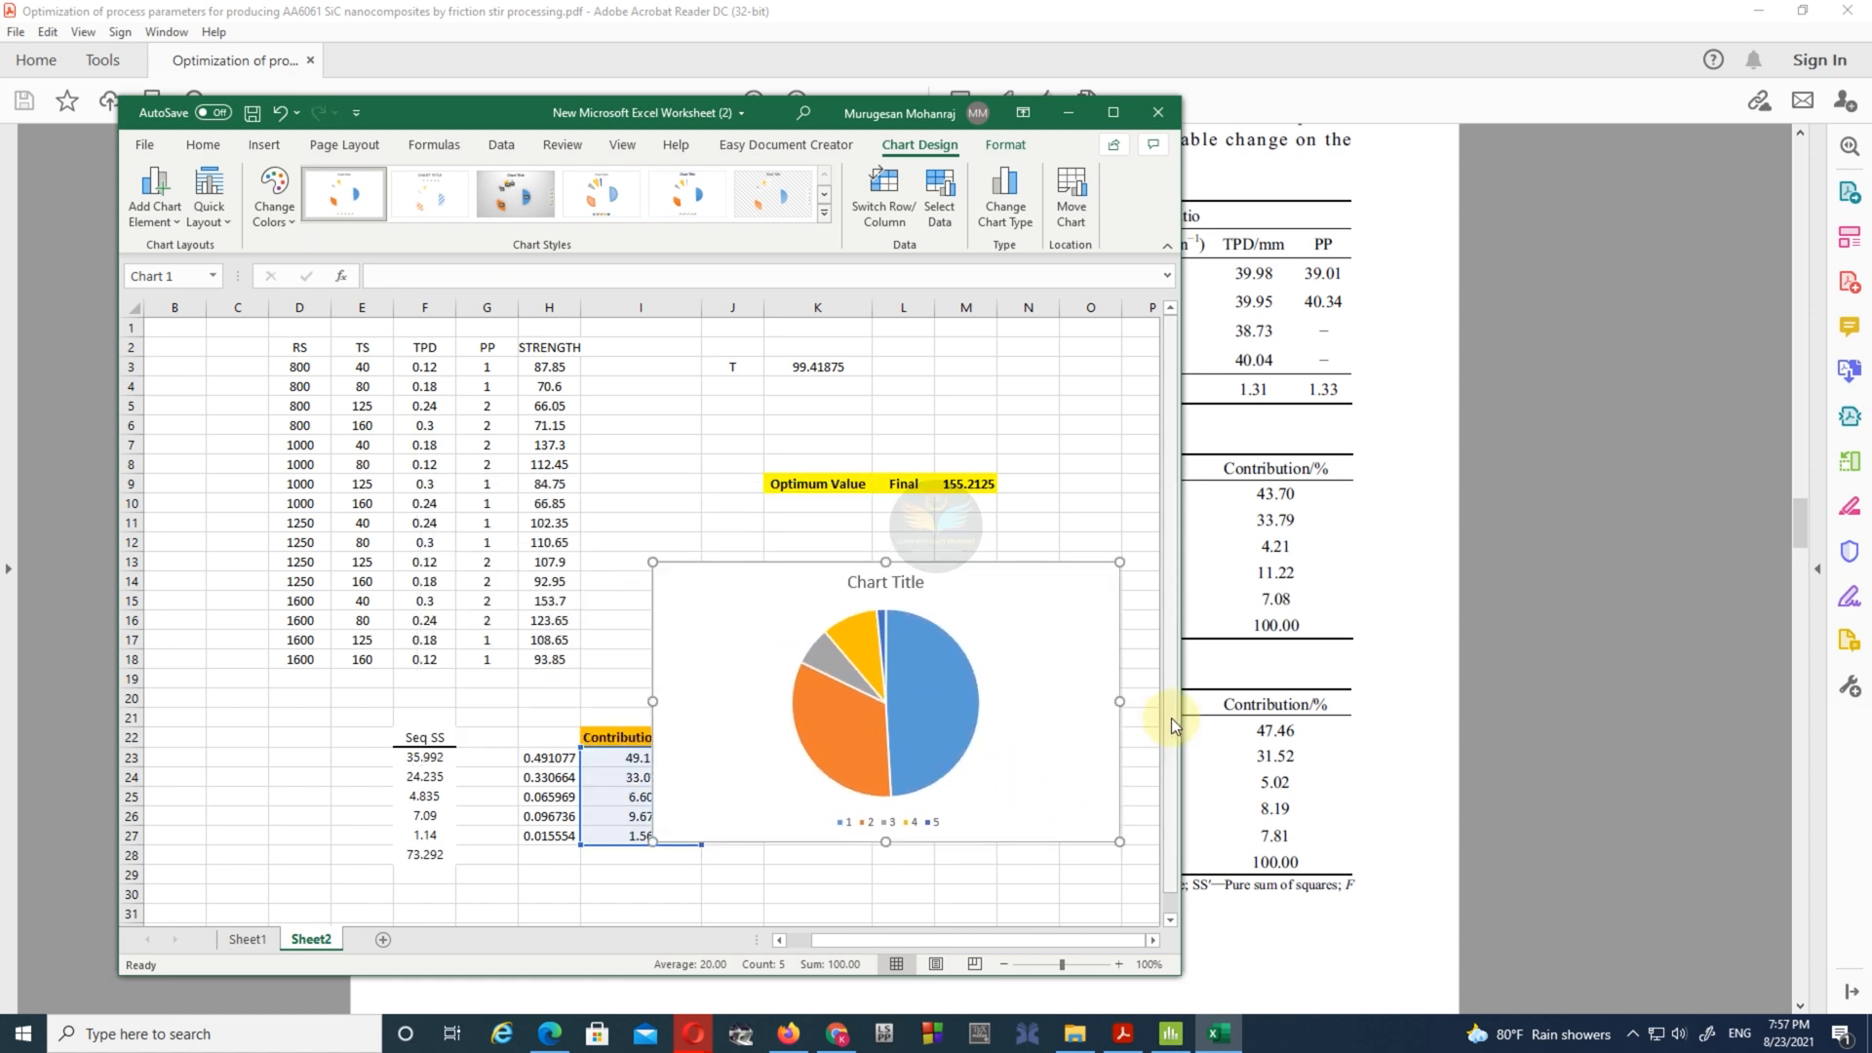
drag(1183, 715, 1437, 716)
drag(1014, 624, 1232, 659)
- Examine the Fig. 2 contribution pie chart in the paper in Acrobat Reader and return to the Excel worksheet
click(1123, 1033)
scroll(760, 731, down, 8)
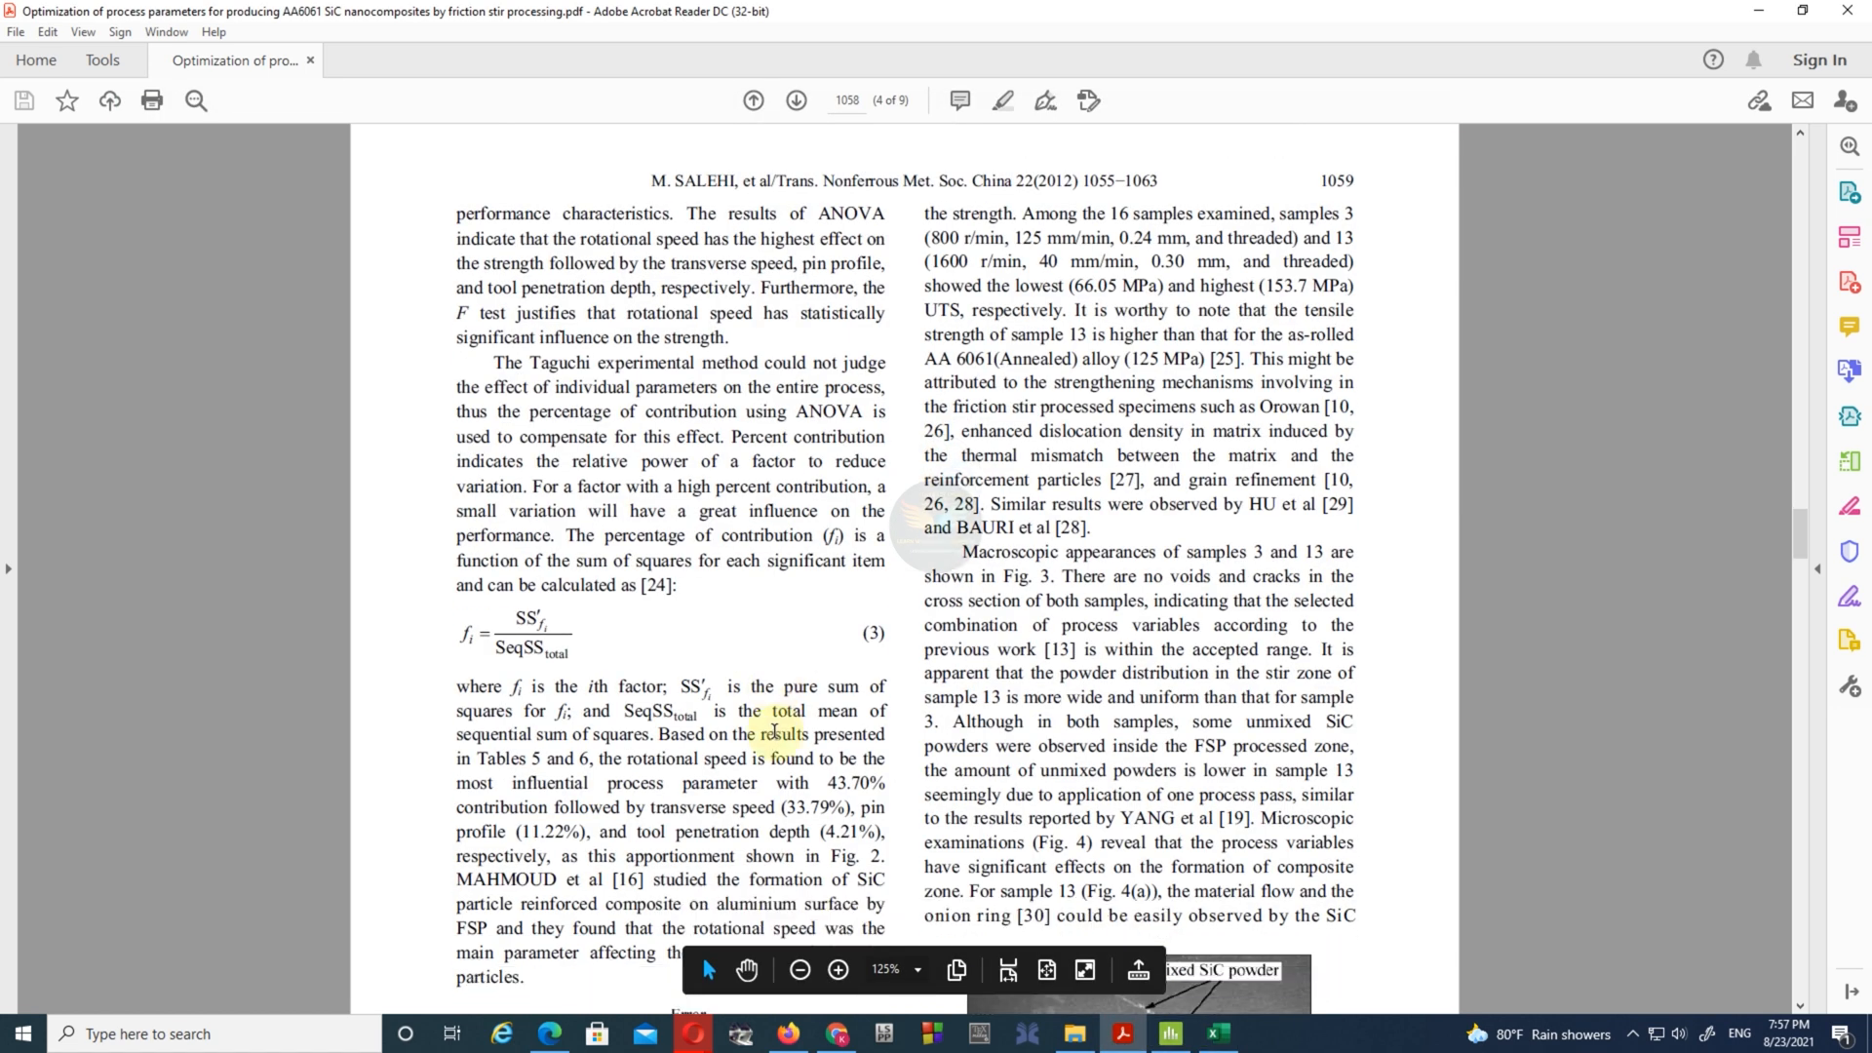
scroll(726, 743, down, 5)
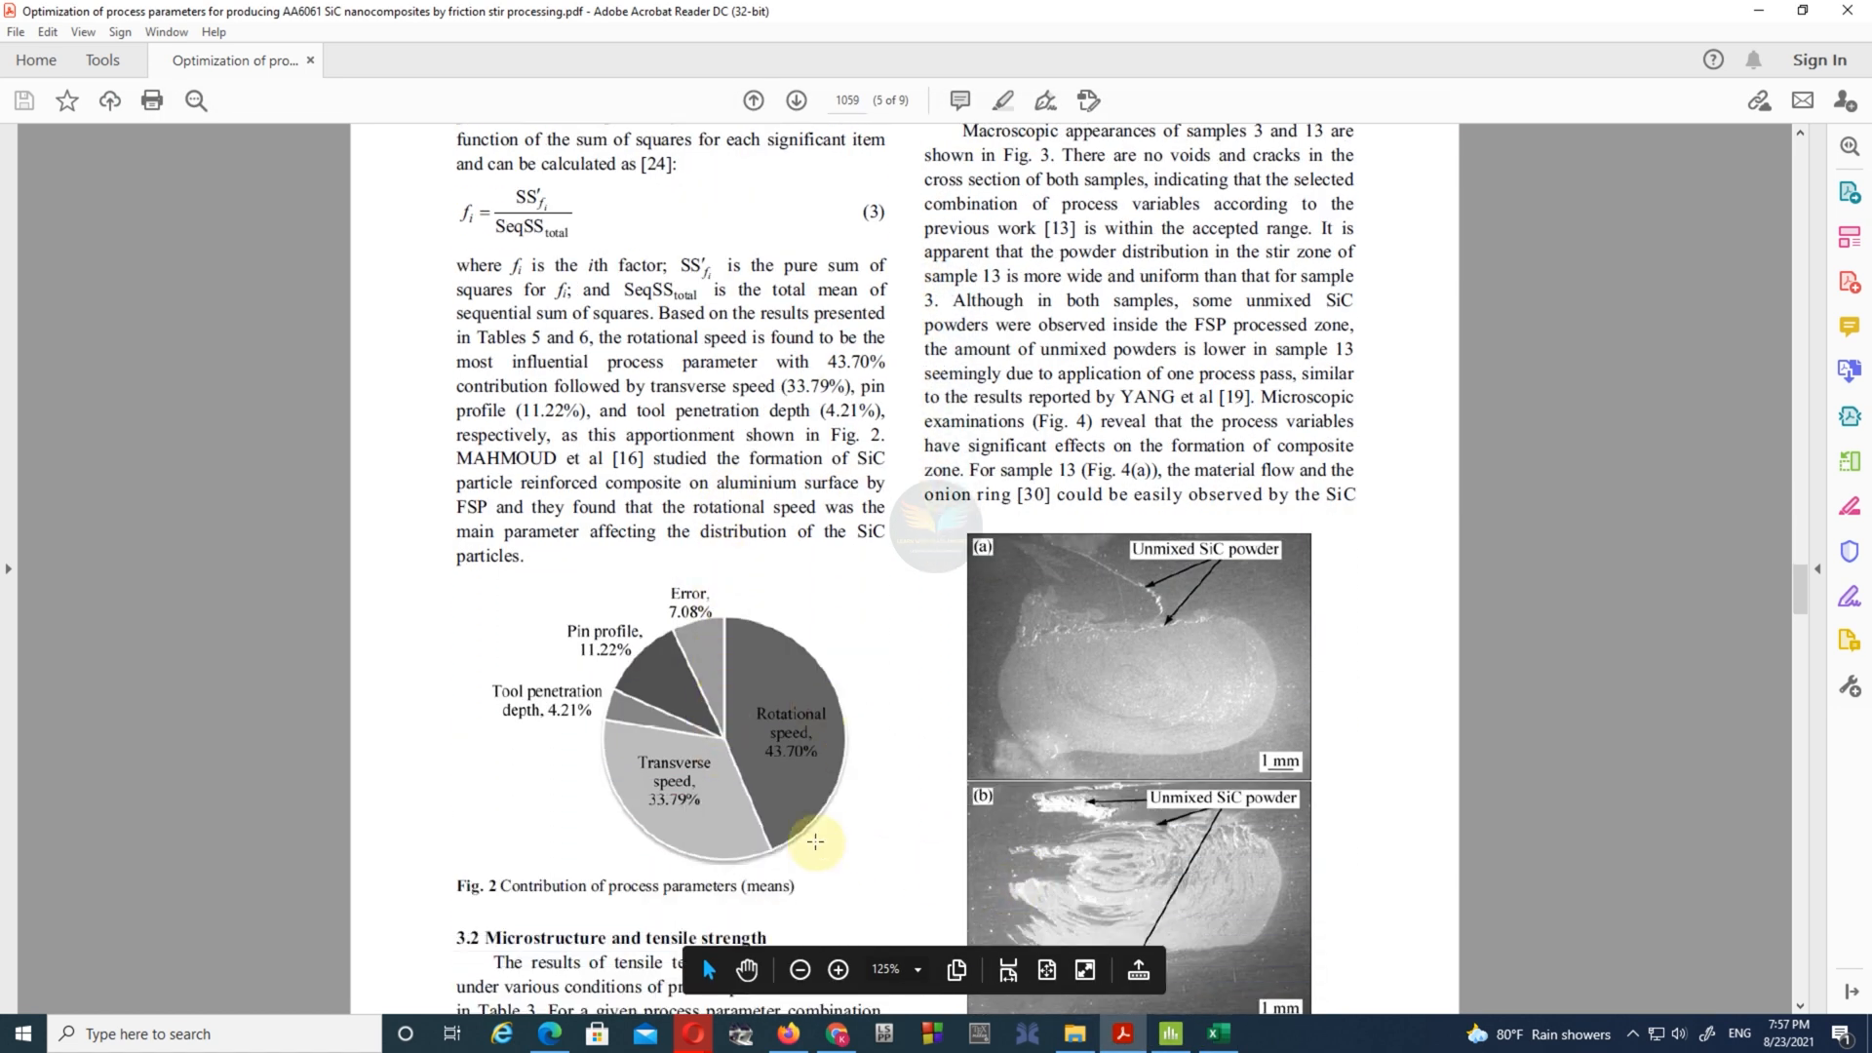
click(1217, 1033)
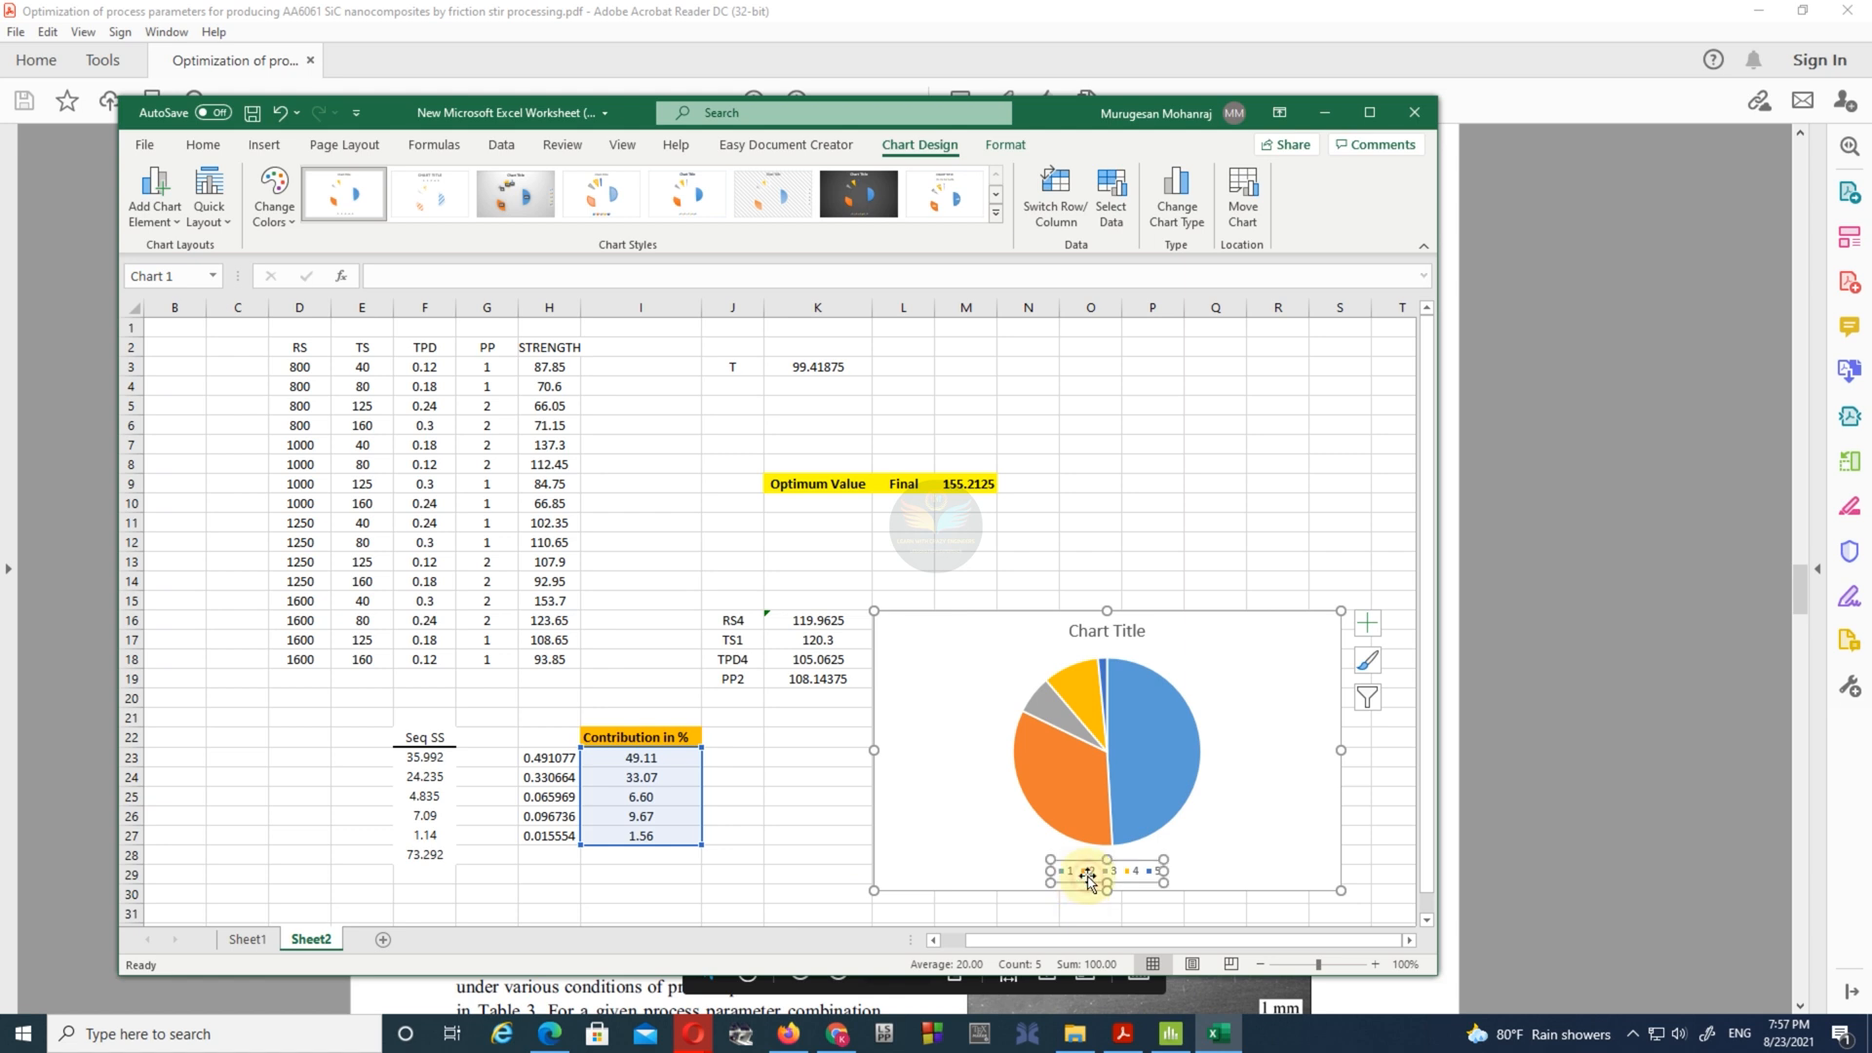
double_click(1091, 875)
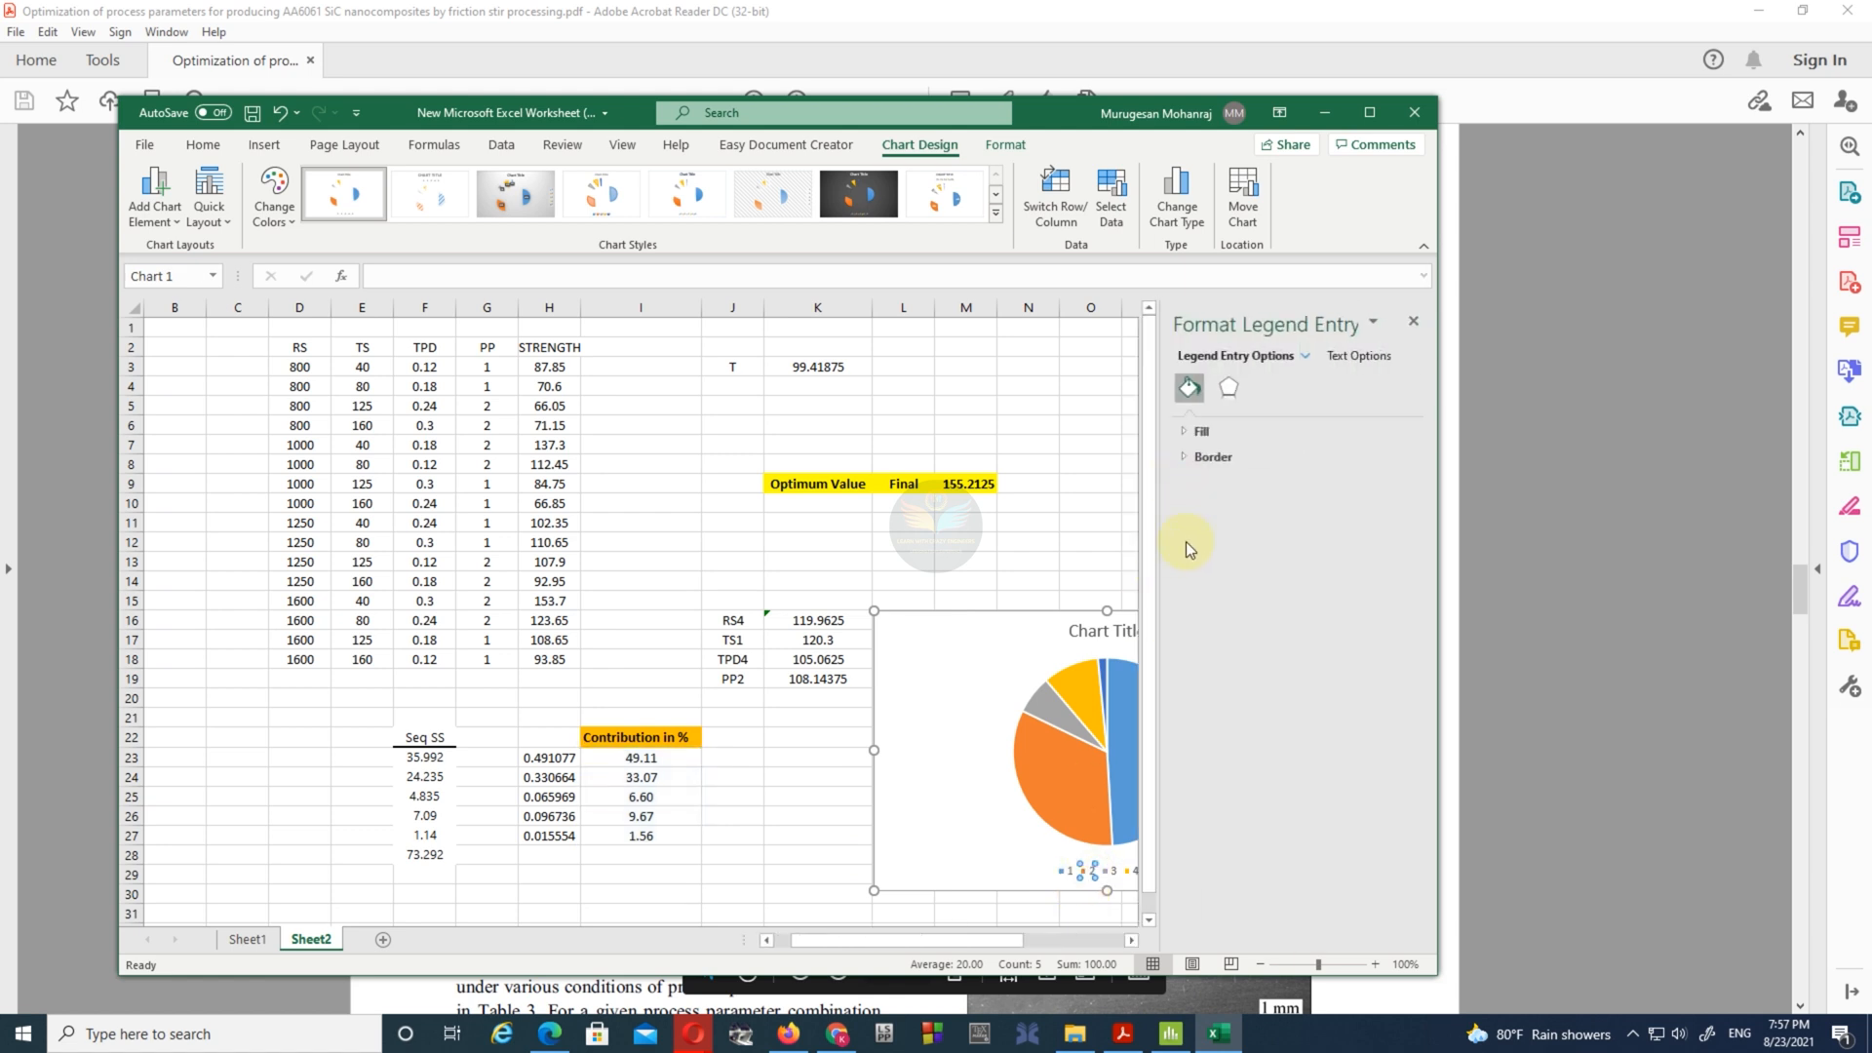
click(1304, 356)
click(1321, 422)
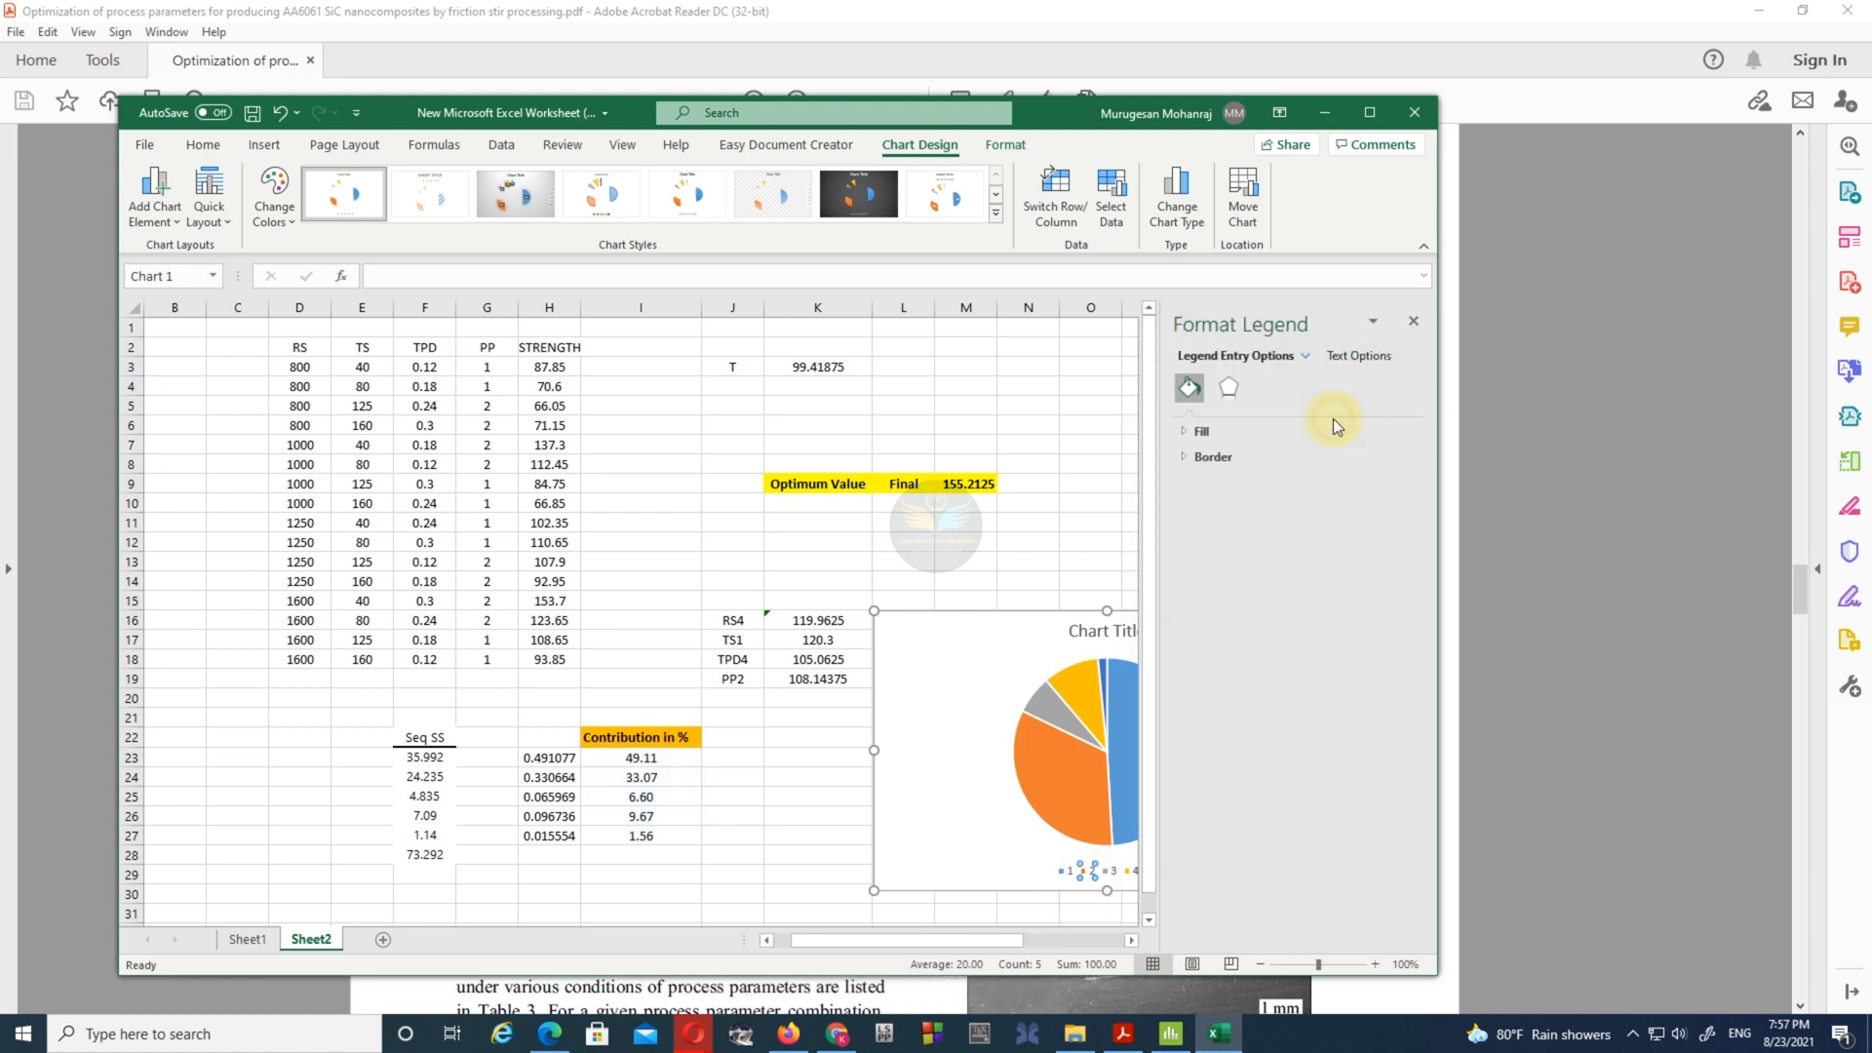
click(1413, 320)
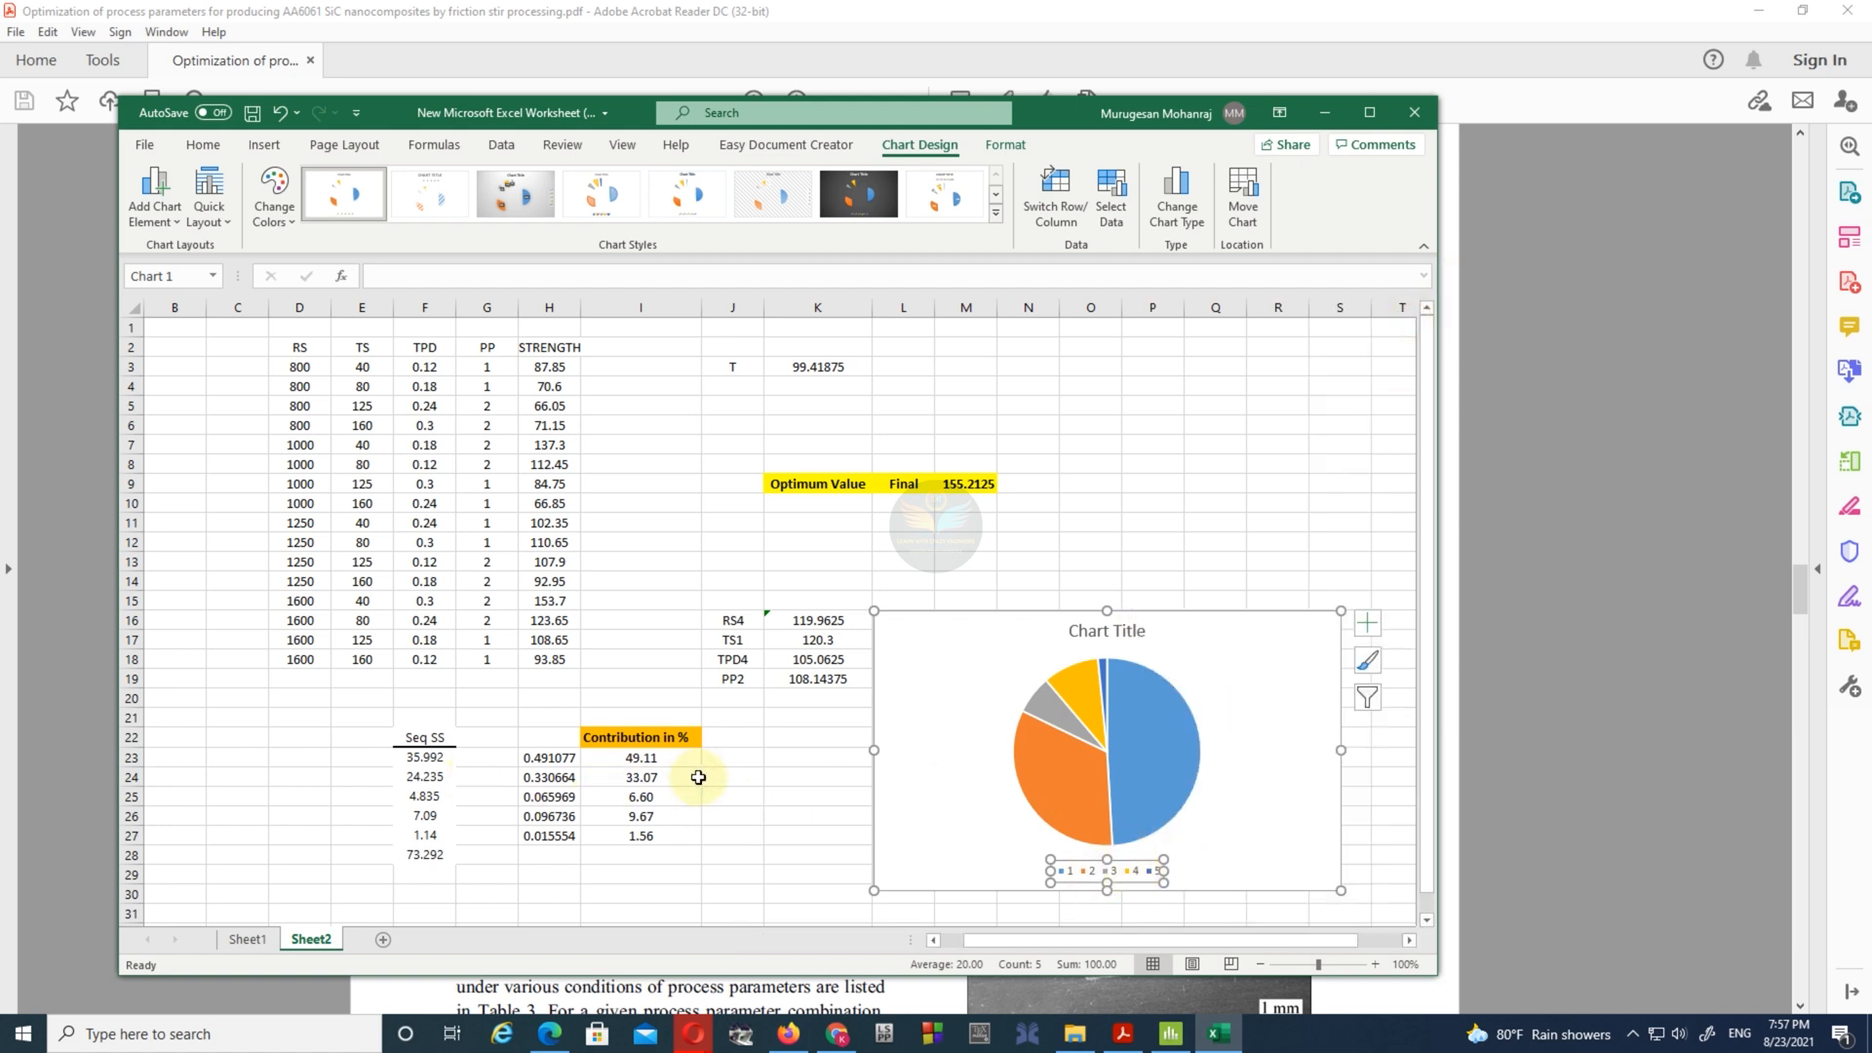
- Arrange the Excel window and the paper's window side by side so that both pie charts can be seen
click(724, 757)
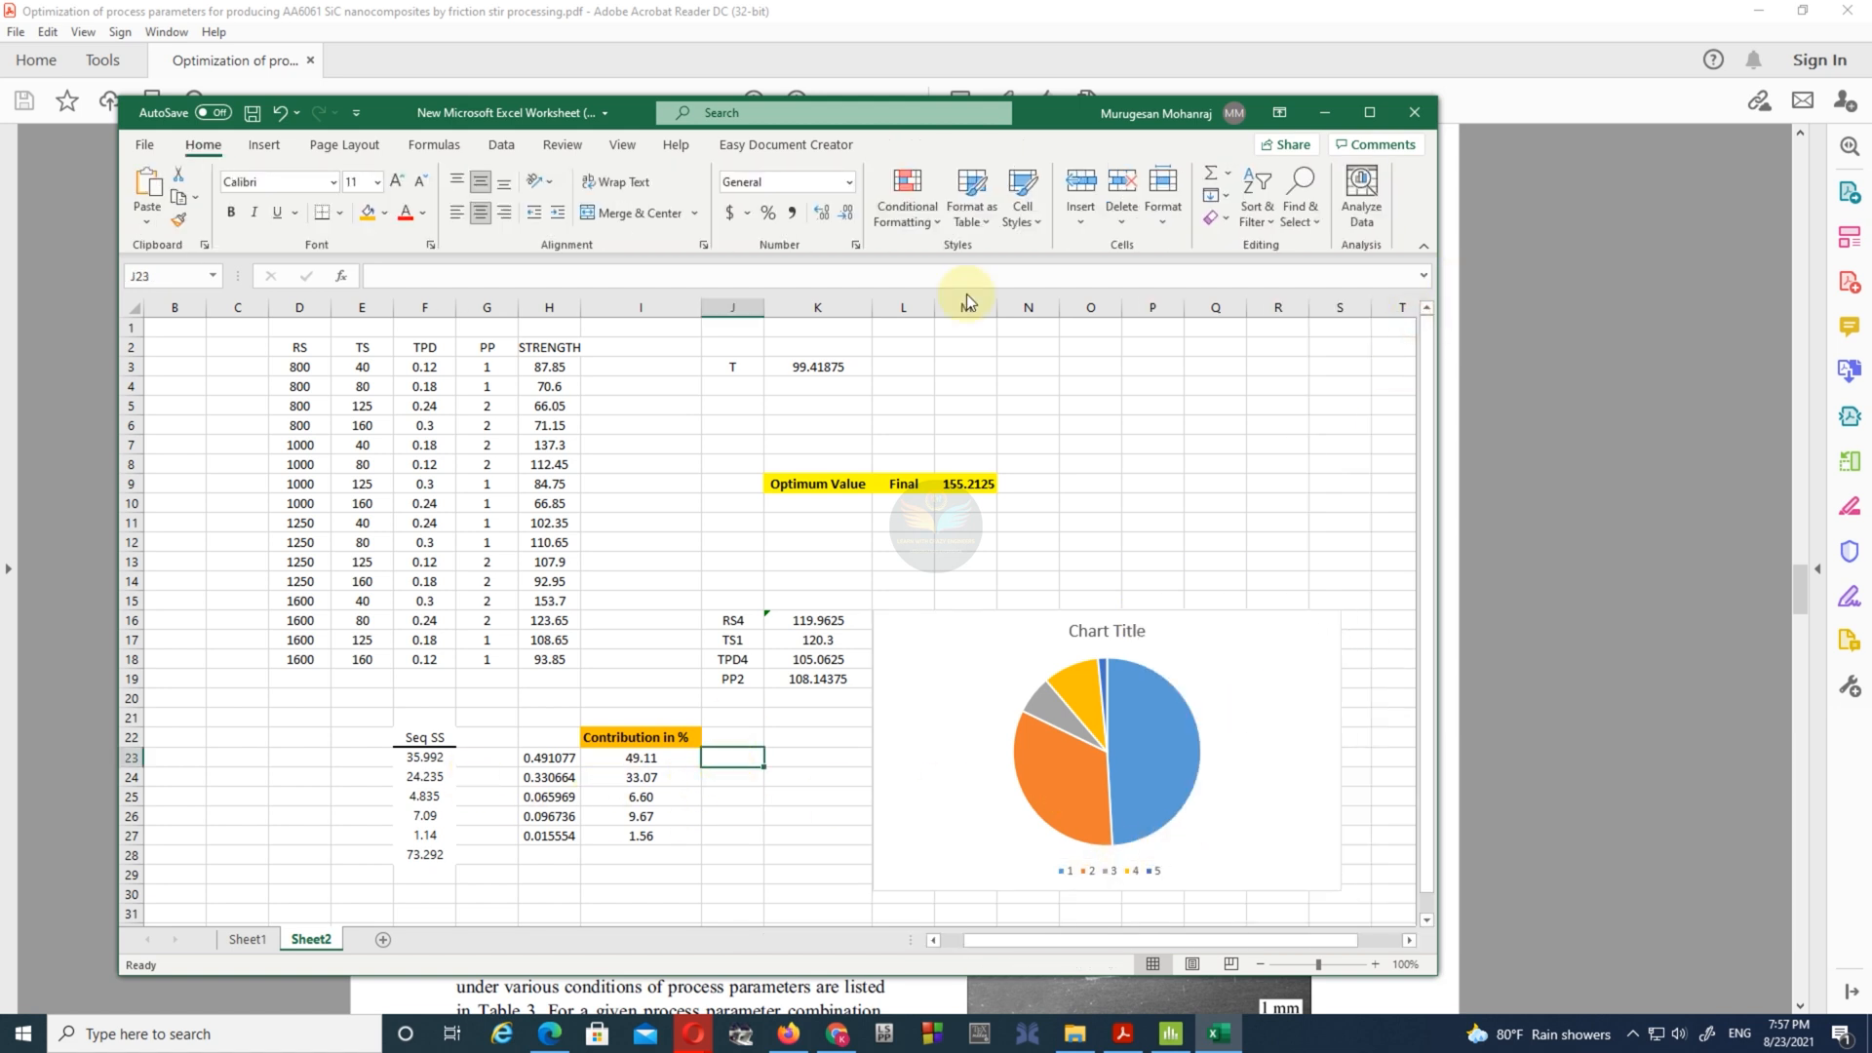
drag(1068, 113, 1519, 107)
drag(1676, 9, 436, 60)
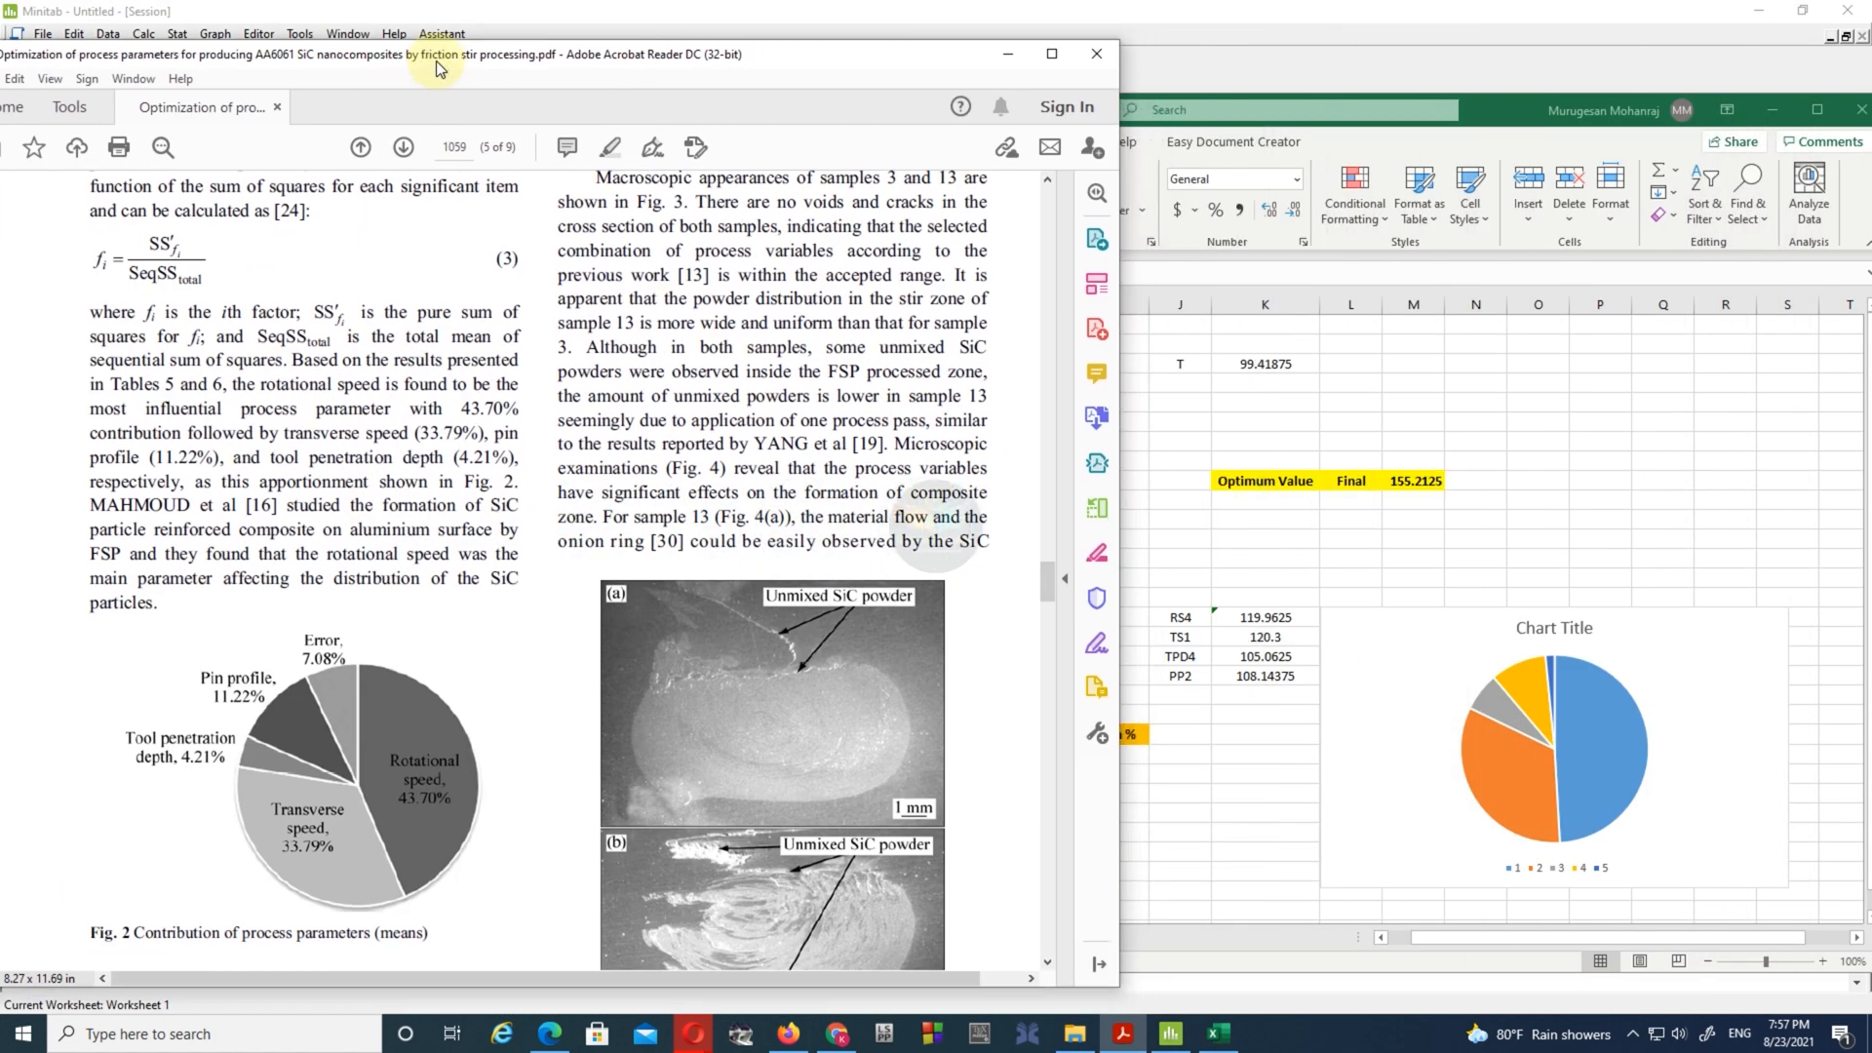
- Label the contribution percentages with RS, TS, TPD and PP in cells J23 to J26
click(1162, 760)
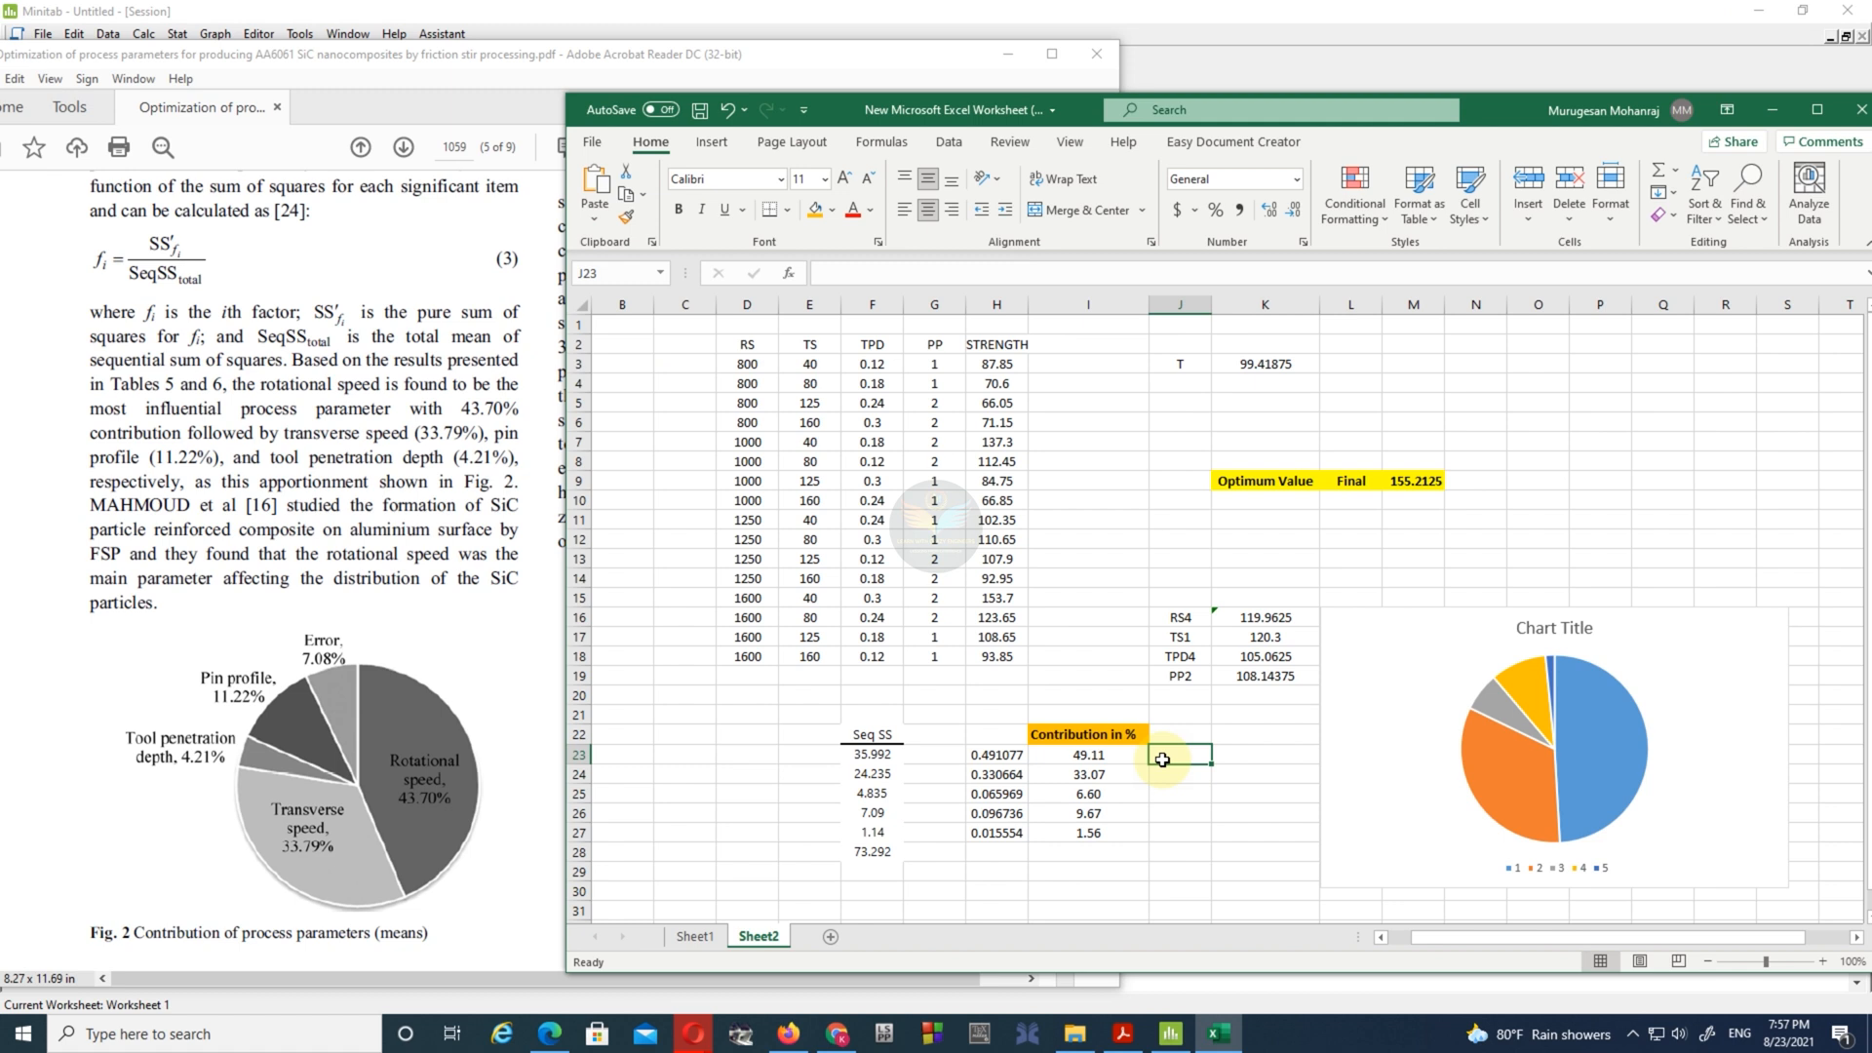
text(RS)
key(Return)
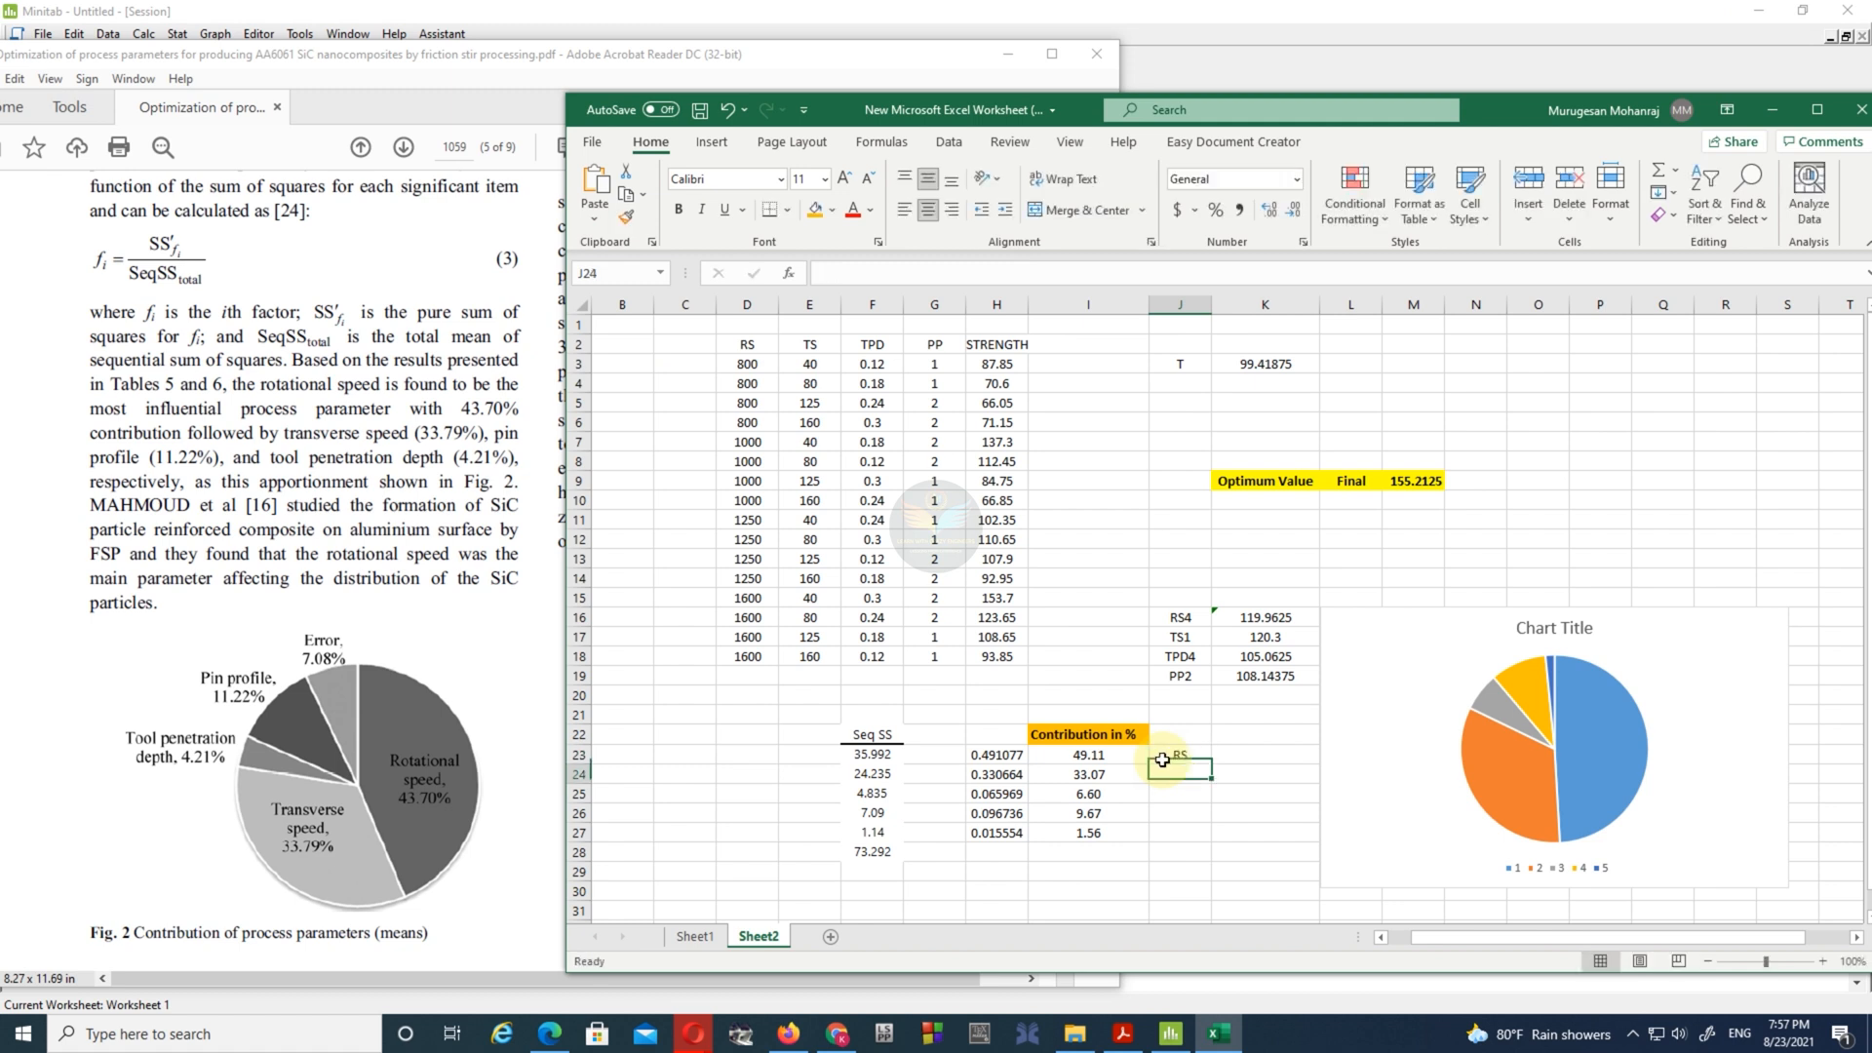
text(T)
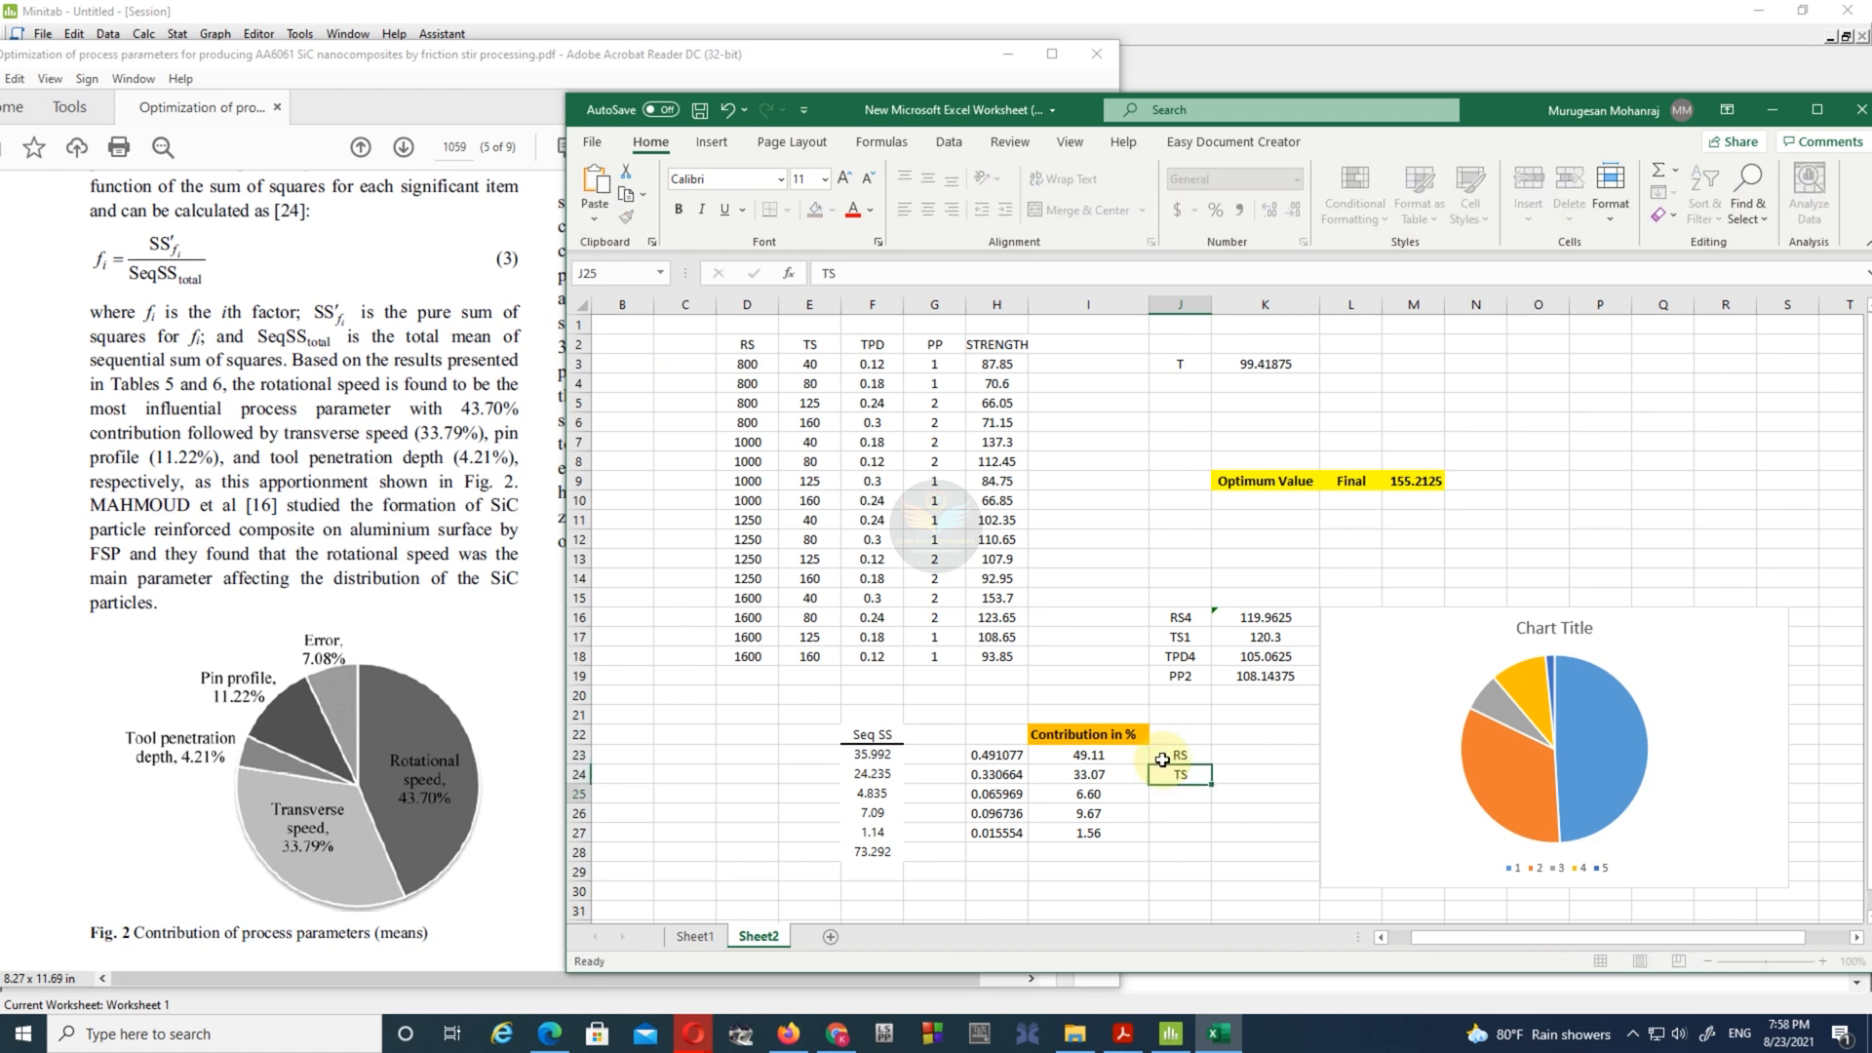
text(S)
key(Return)
text(TP)
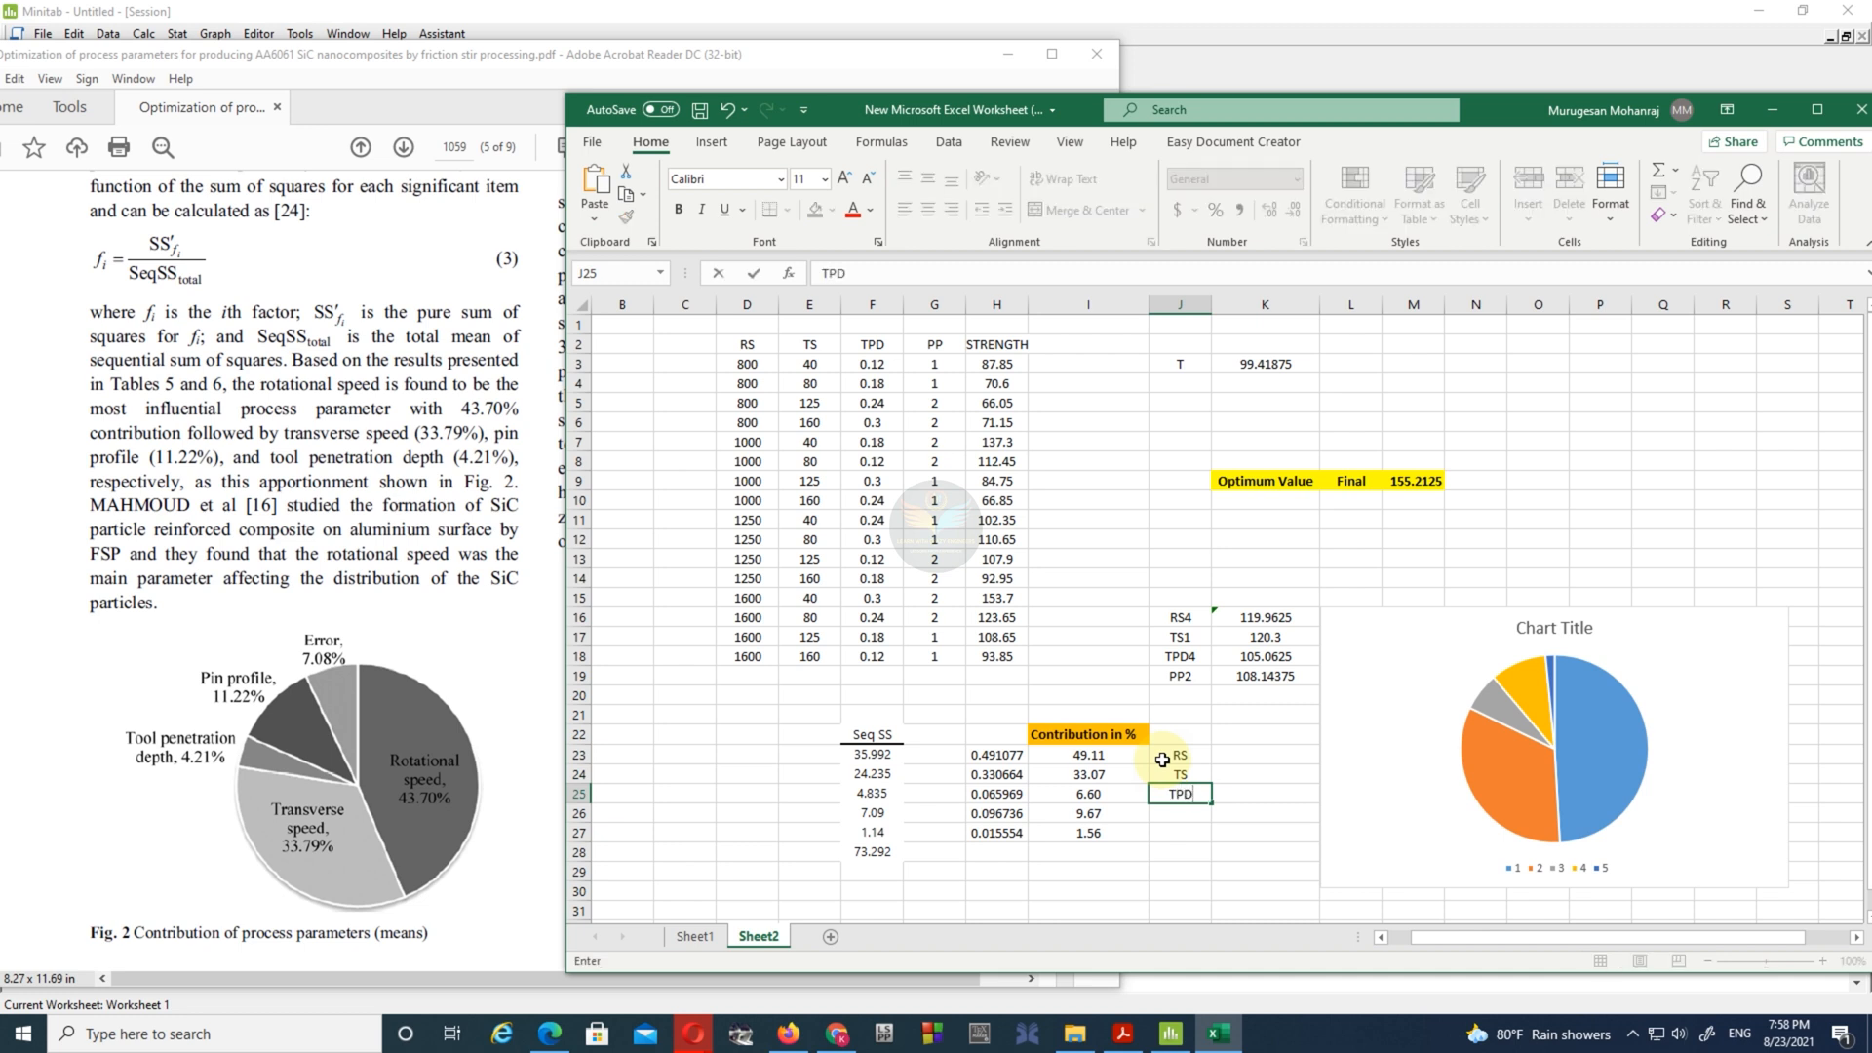
text(D)
key(Return)
text(P)
- Minimize the paper to see the source order in Minitab's variance table and enter the label Error in J27
click(1012, 59)
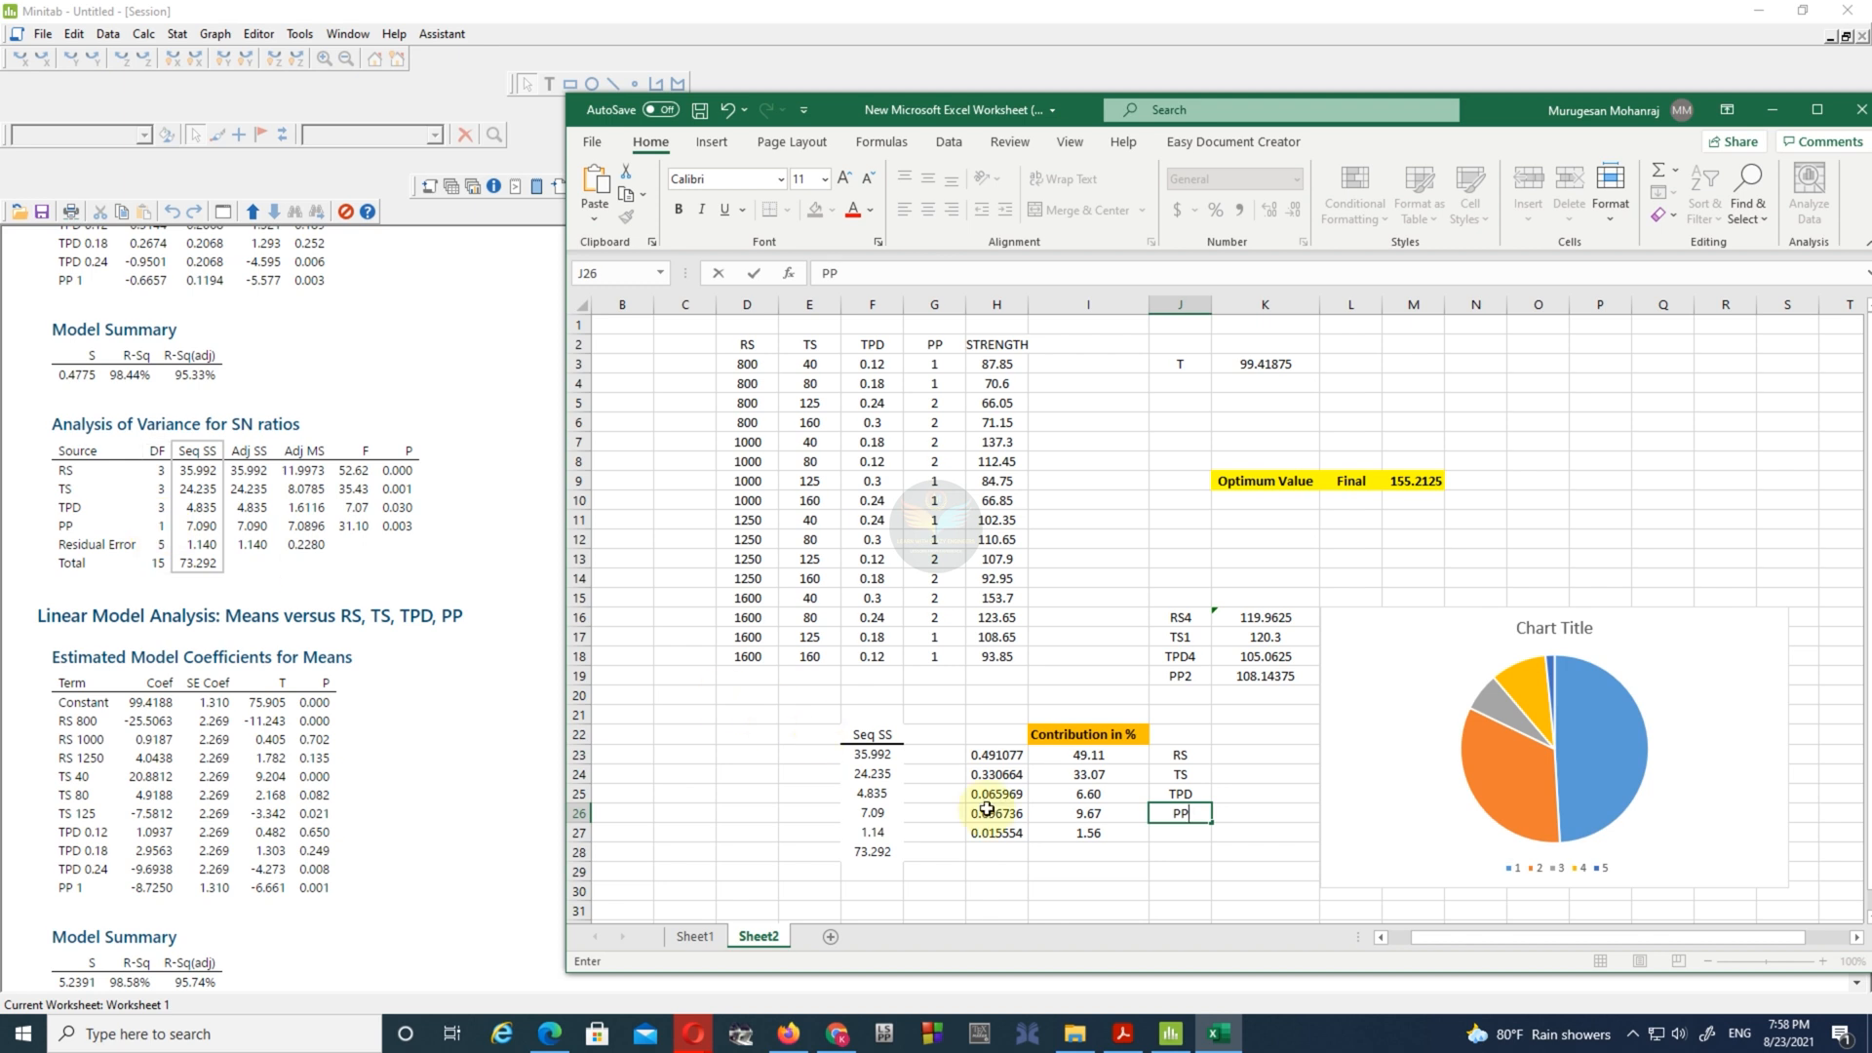
click(1161, 837)
text(Error)
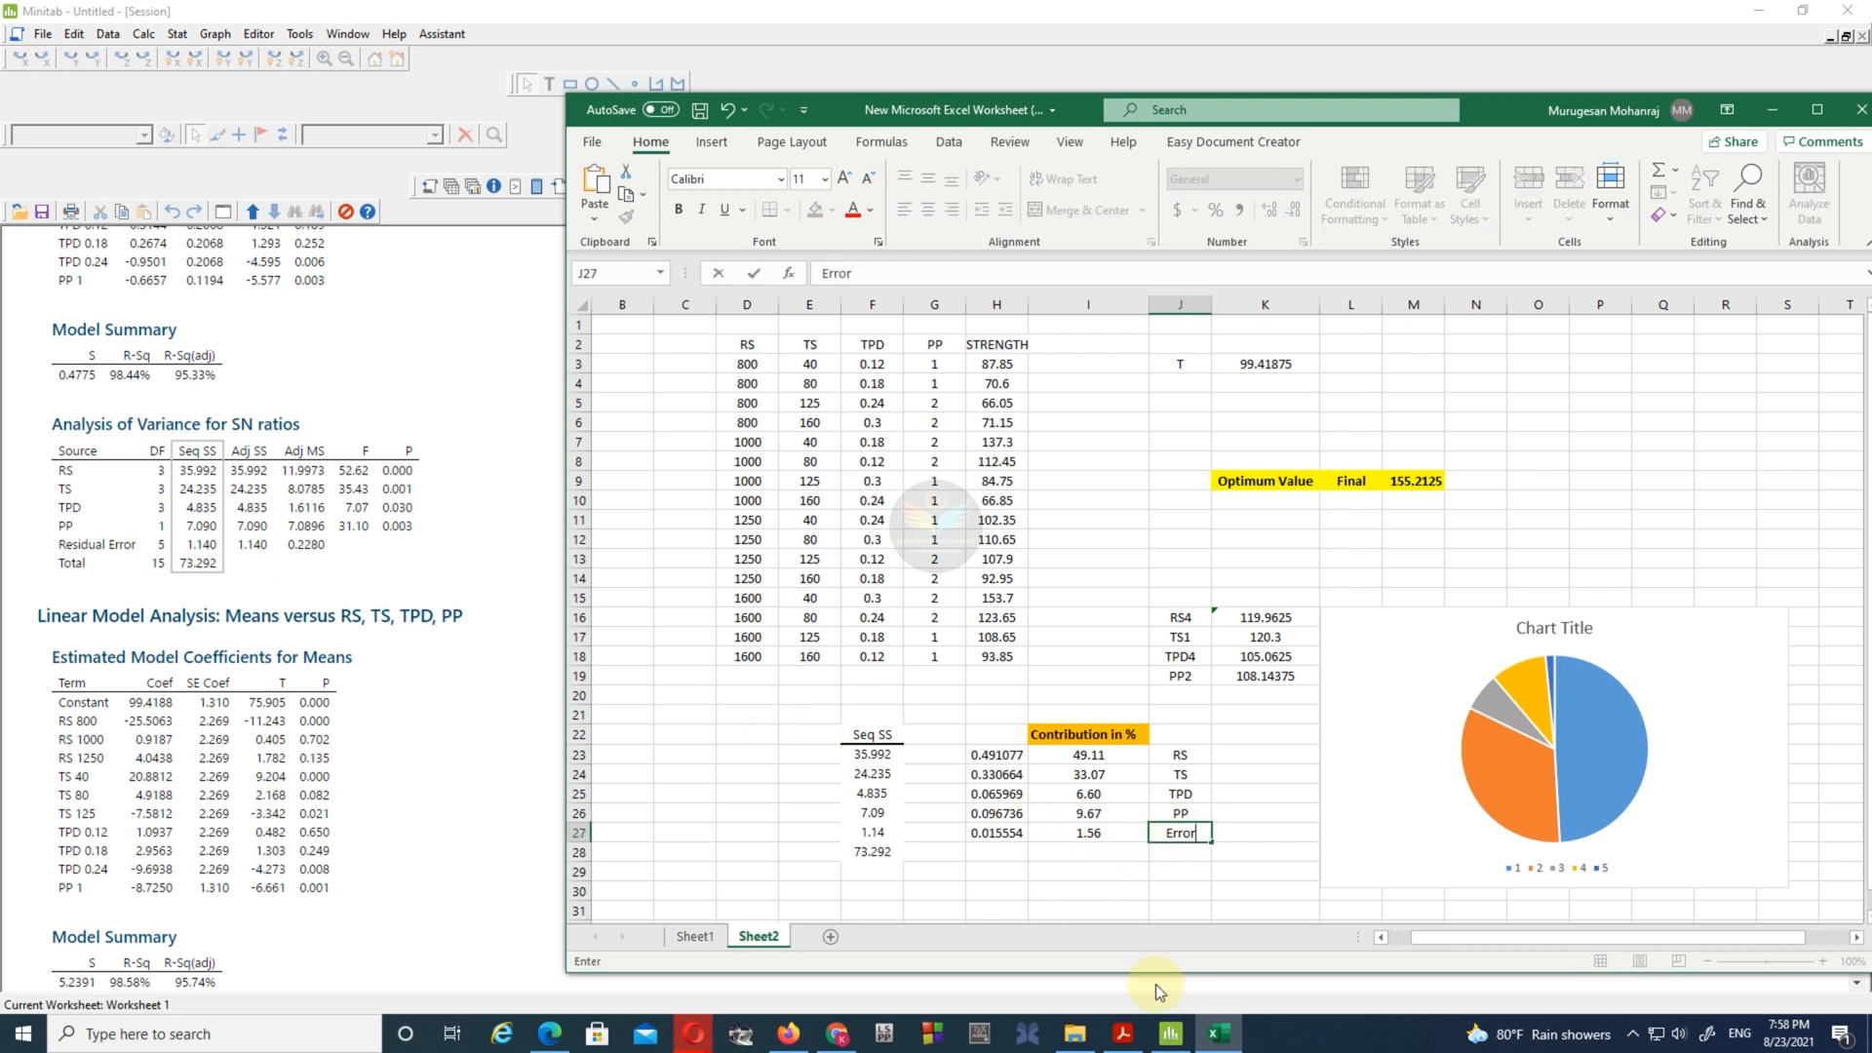
- Bring up the paper in Acrobat Reader behind the Excel worksheet and compare the contribution percentages with Fig. 2 and Tables 5 and 6
click(1122, 1033)
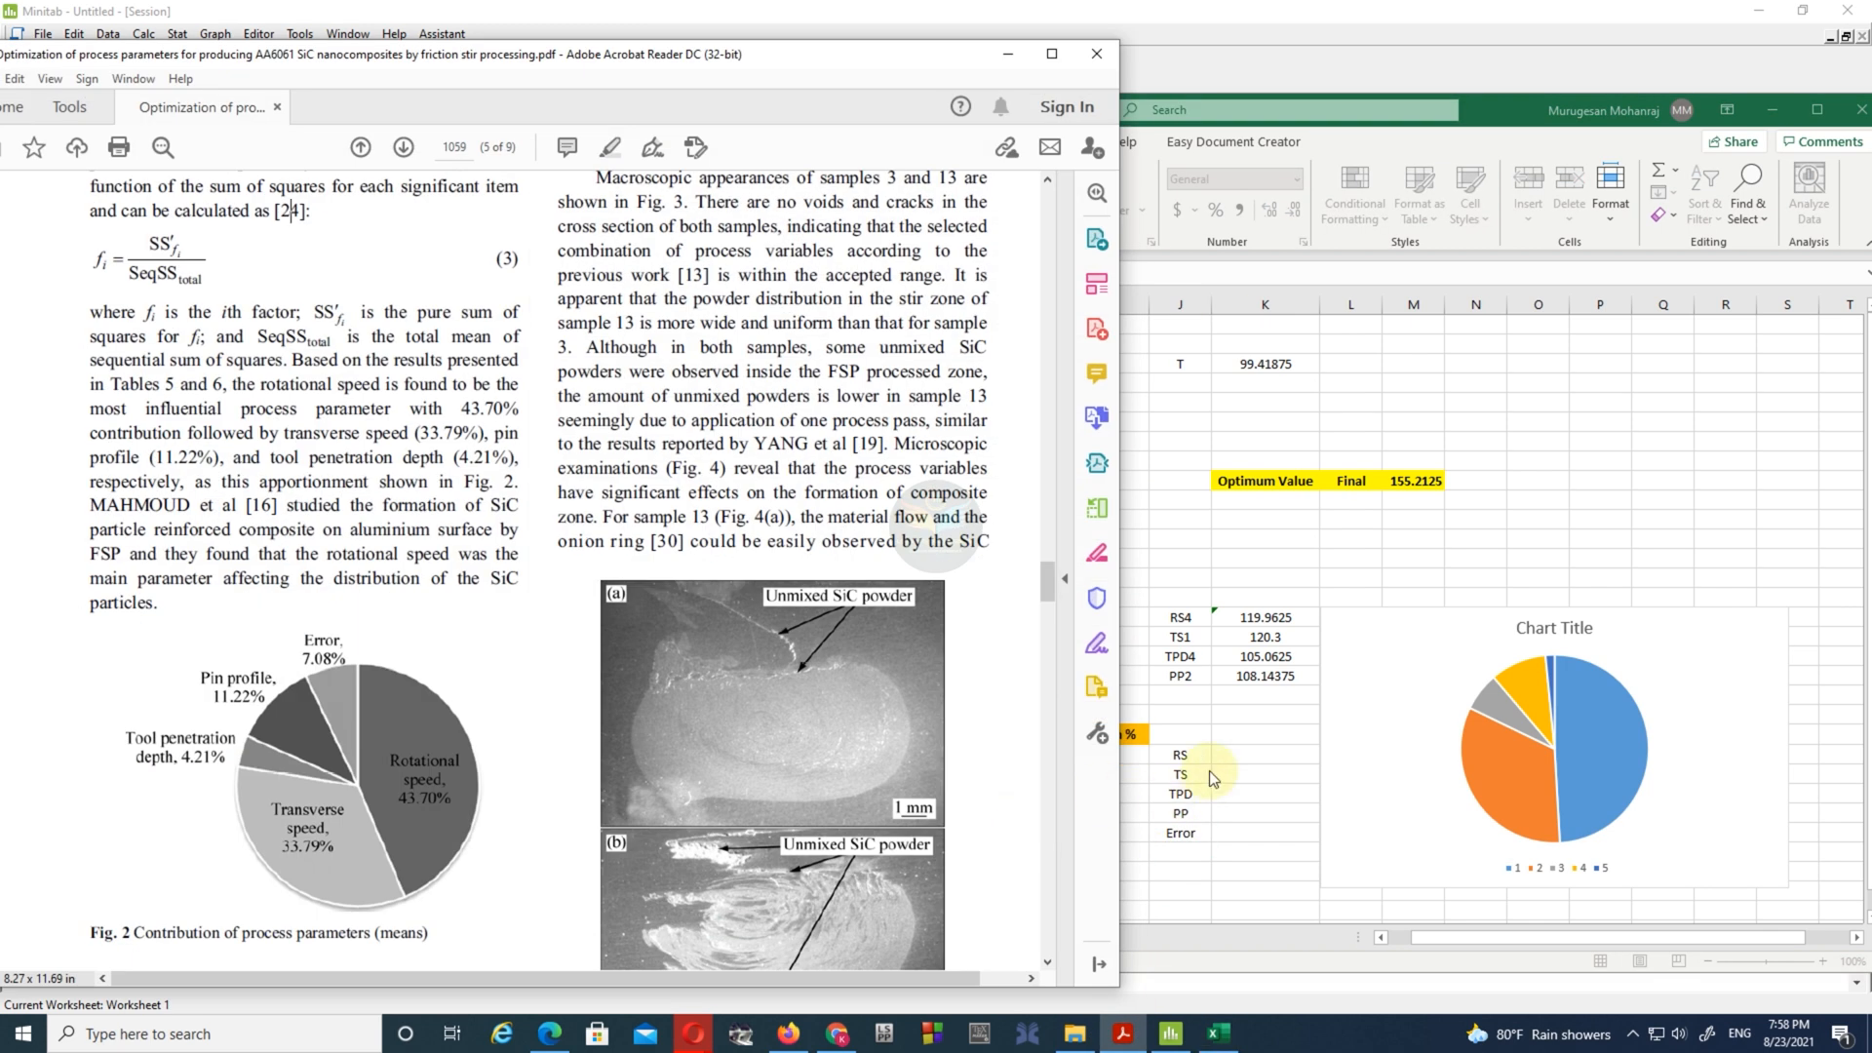
click(1266, 758)
click(1241, 831)
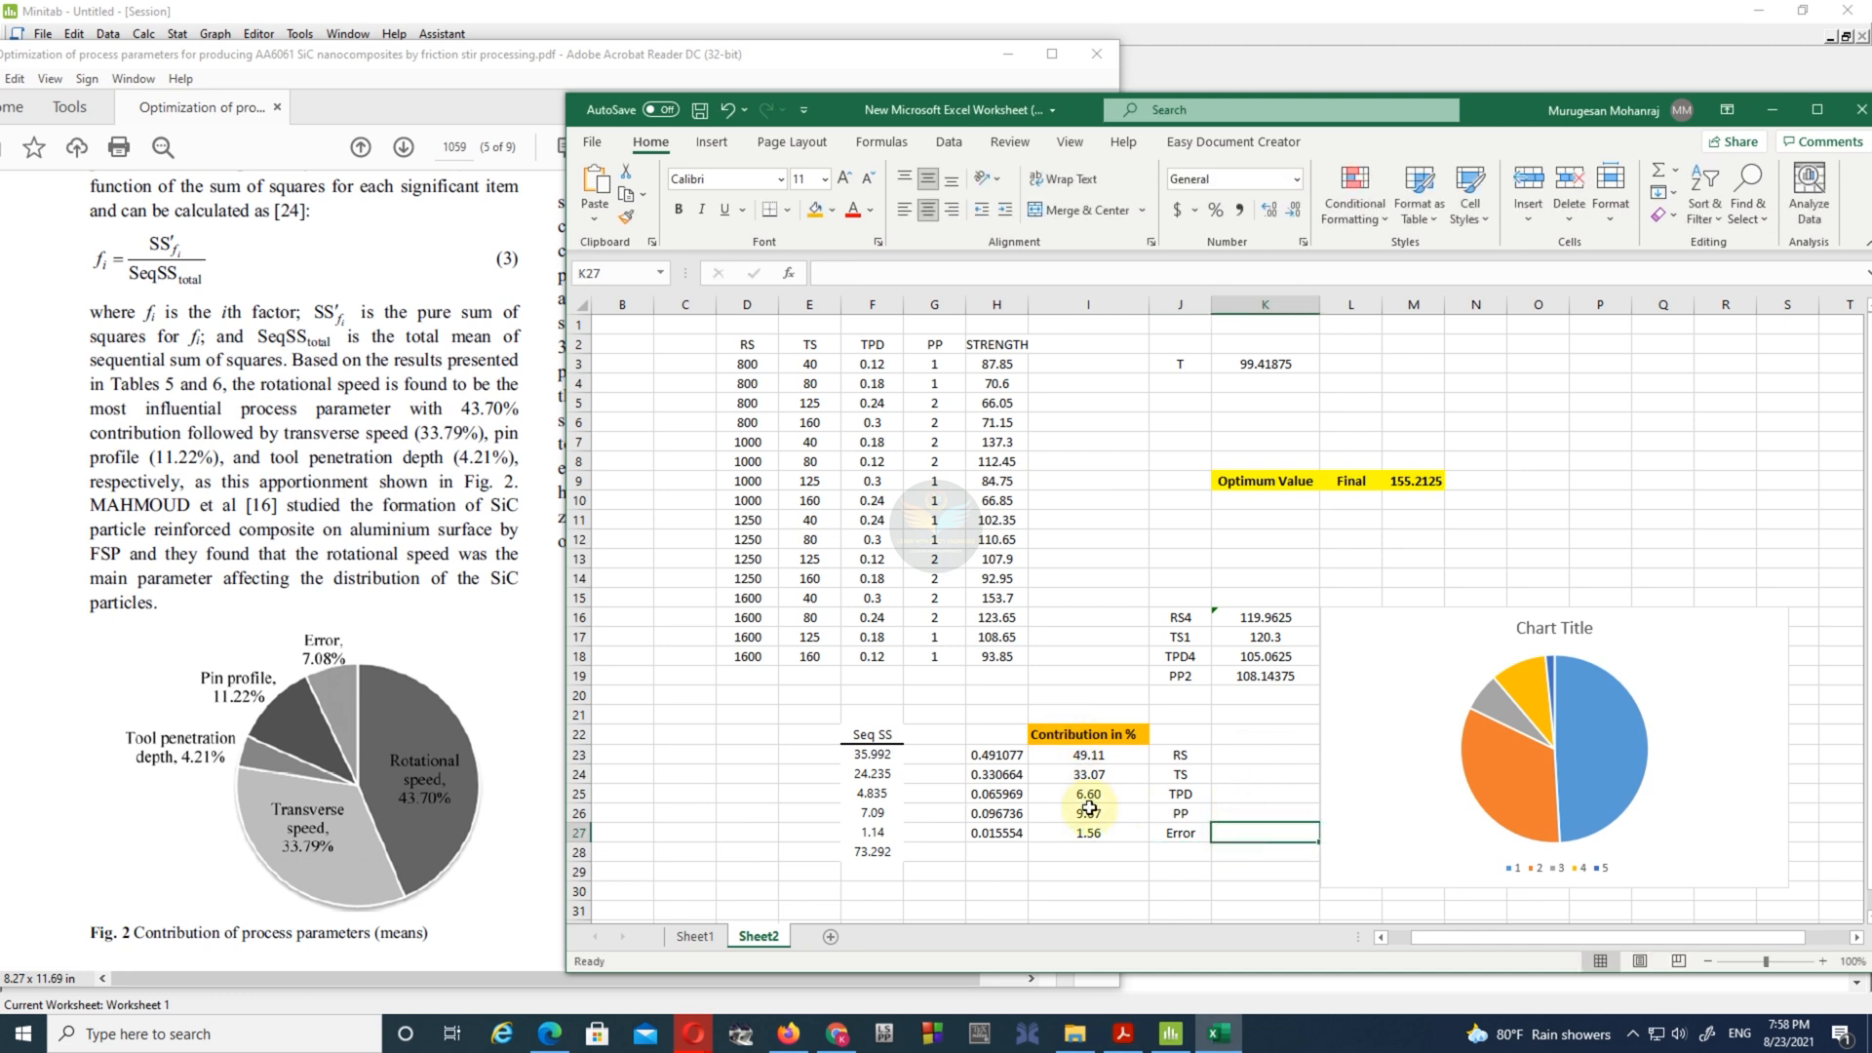
scroll(241, 533, up, 10)
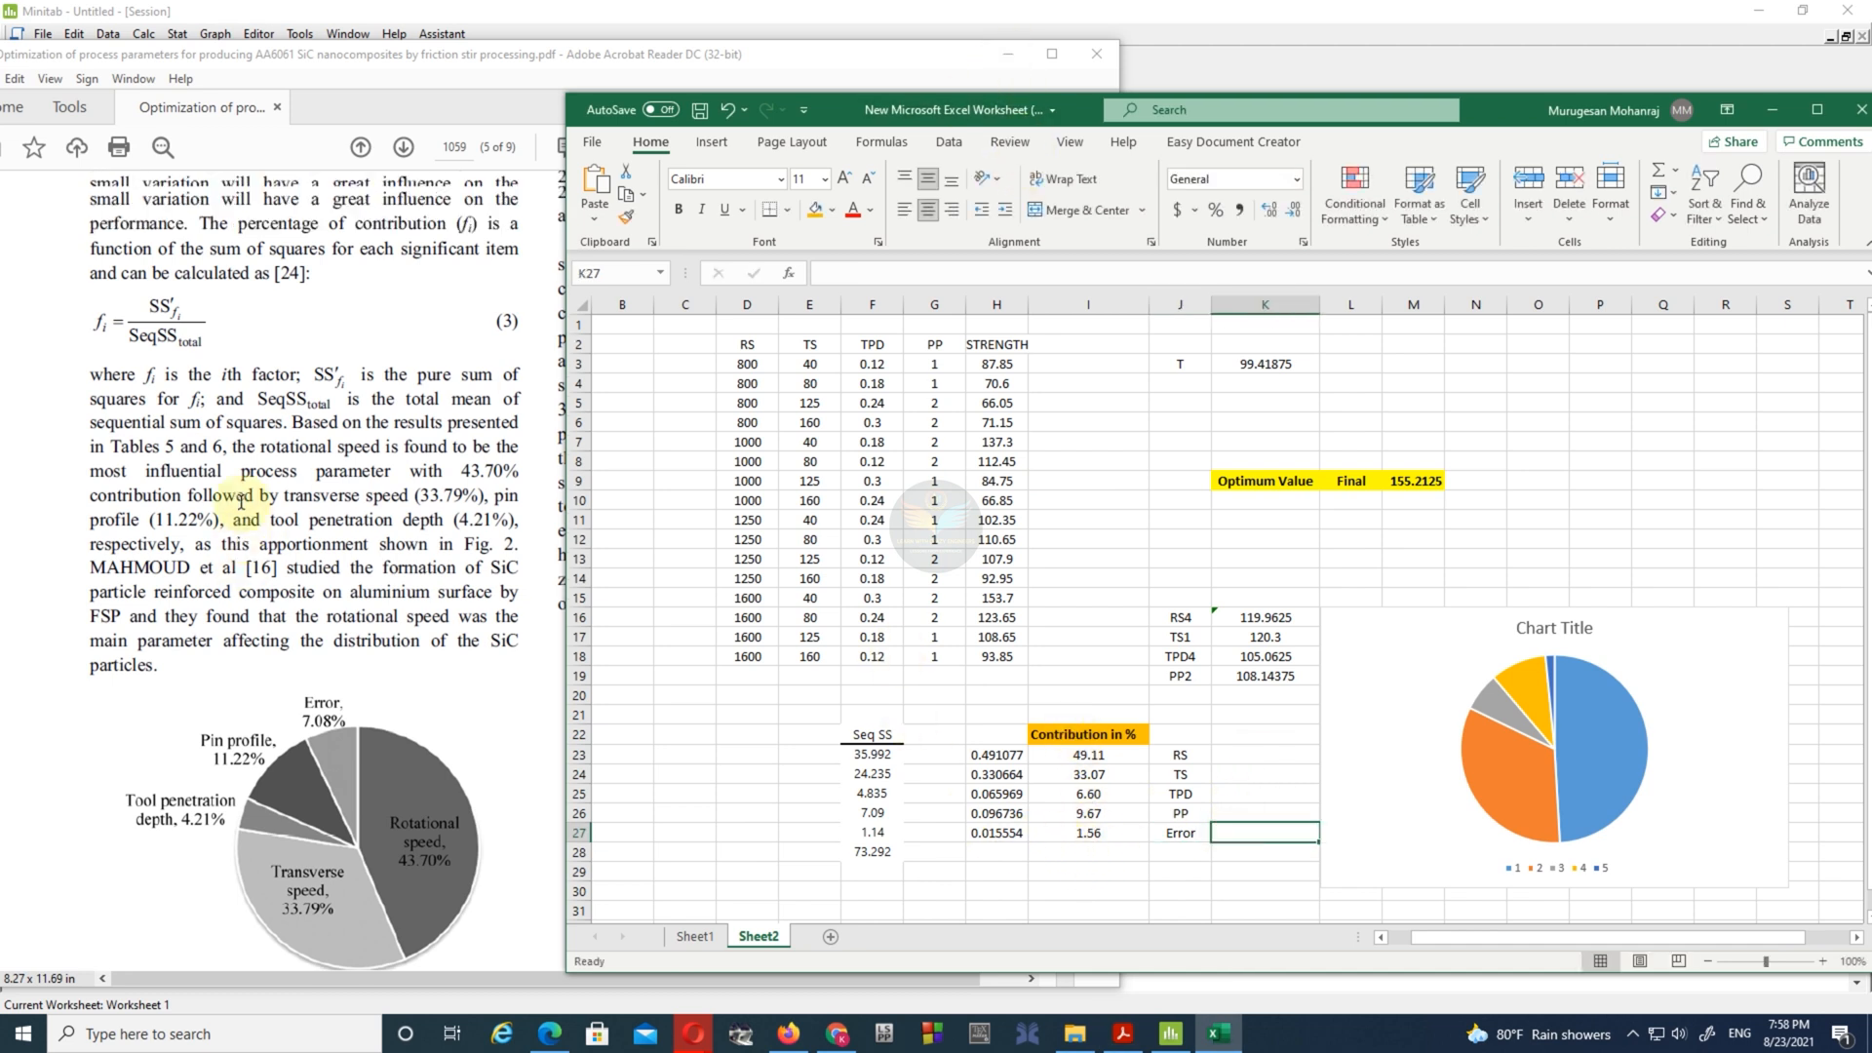
scroll(241, 533, down, 1)
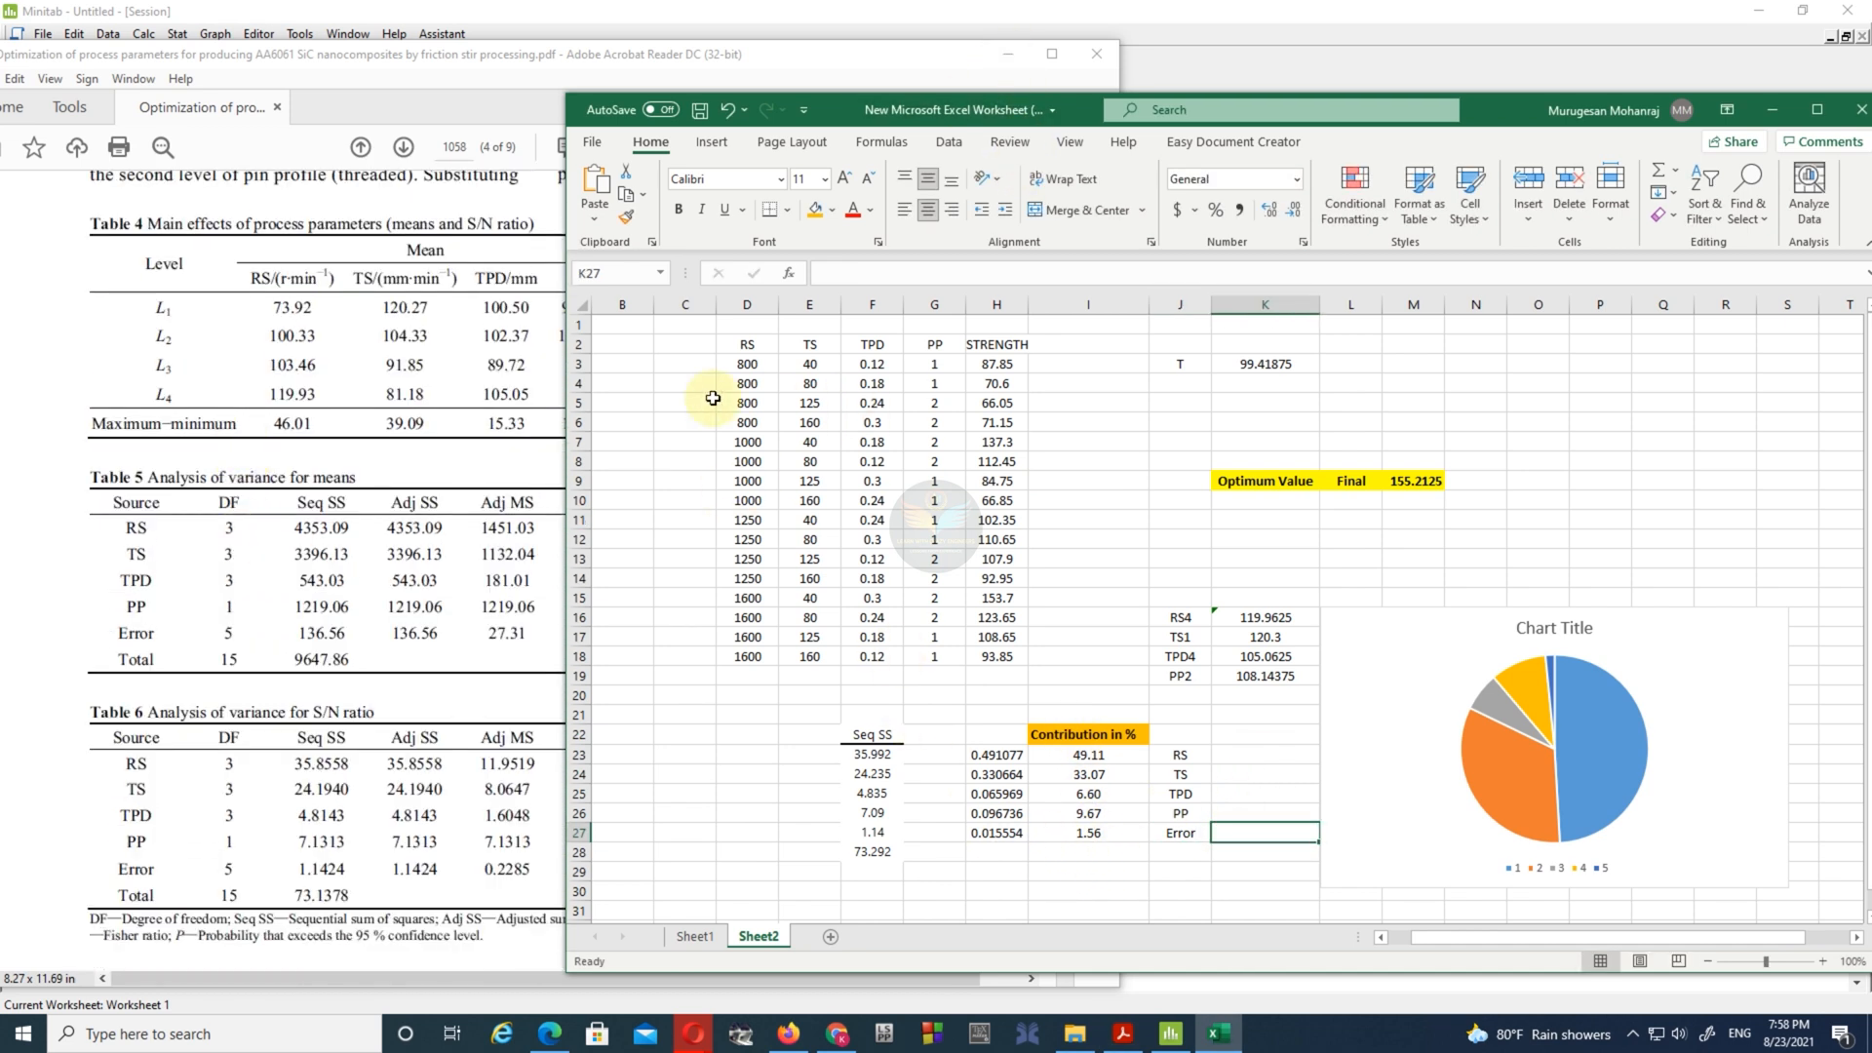
drag(1367, 97, 1238, 92)
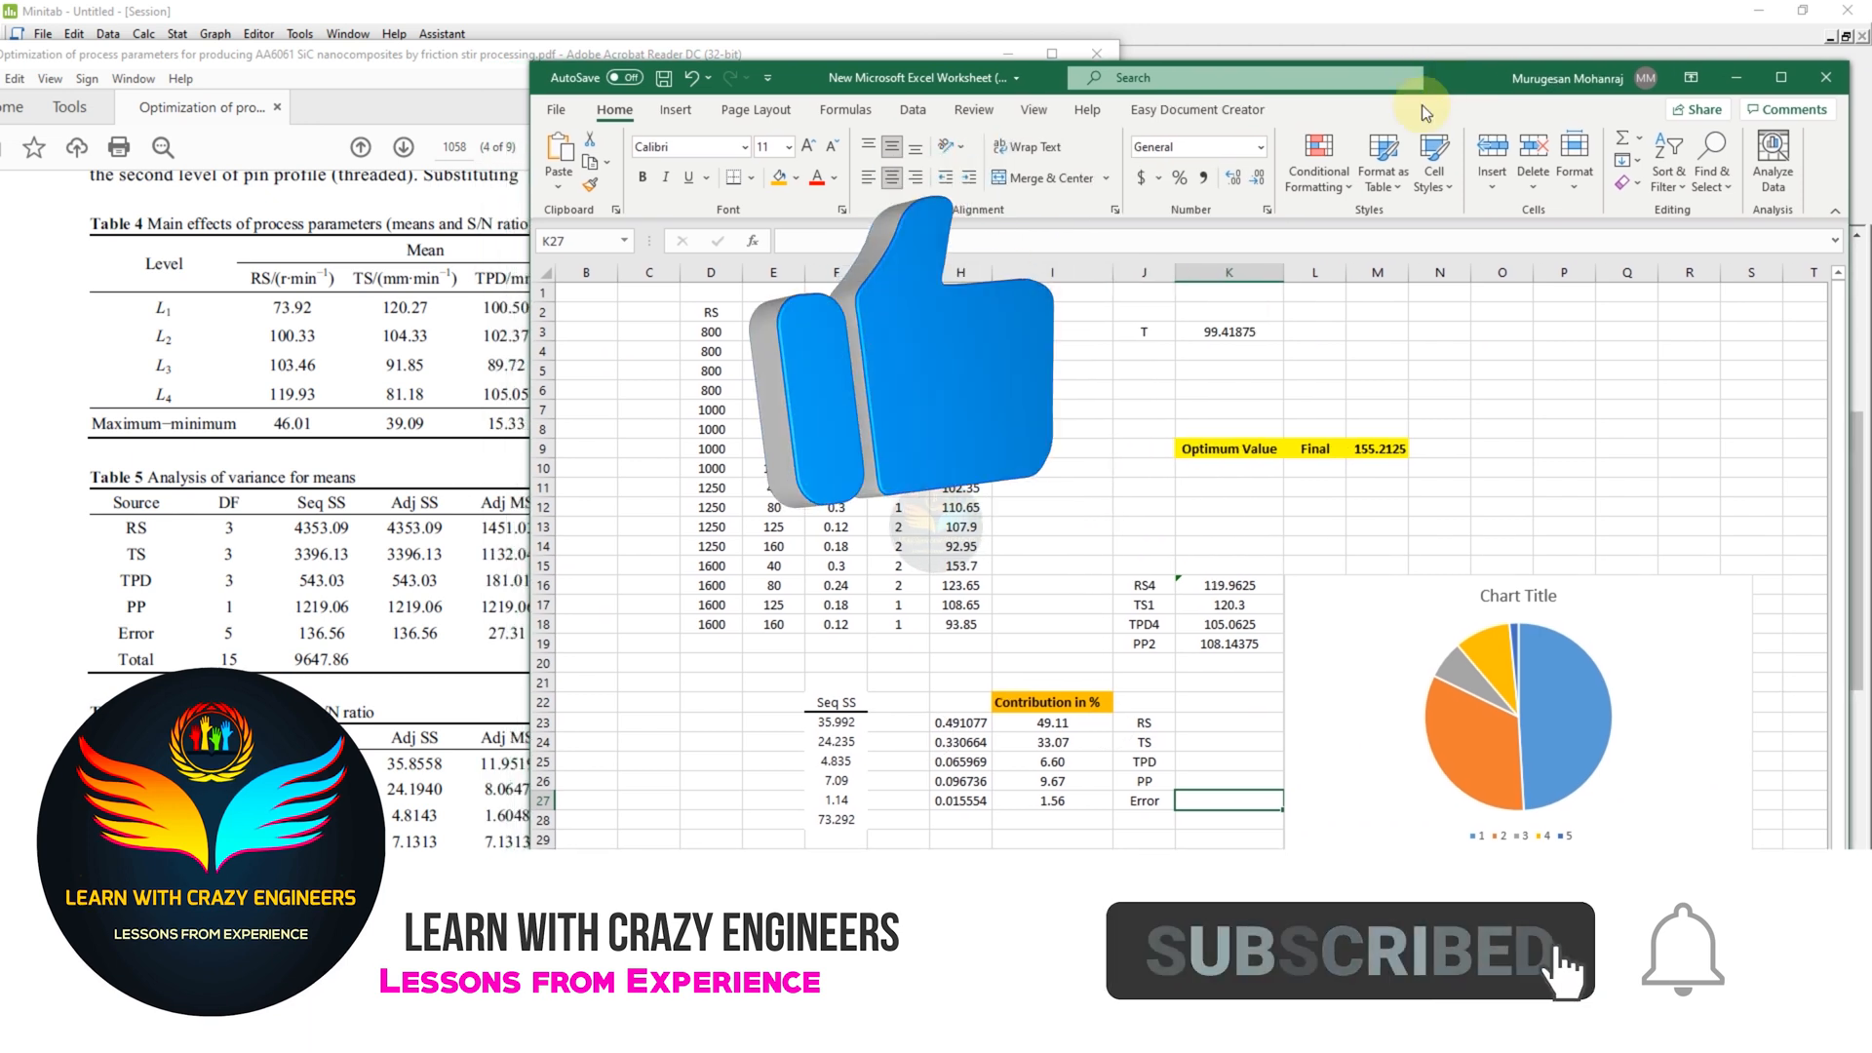
- Make the factor labels in cells J23 to J27 bold
drag(1144, 722, 1144, 801)
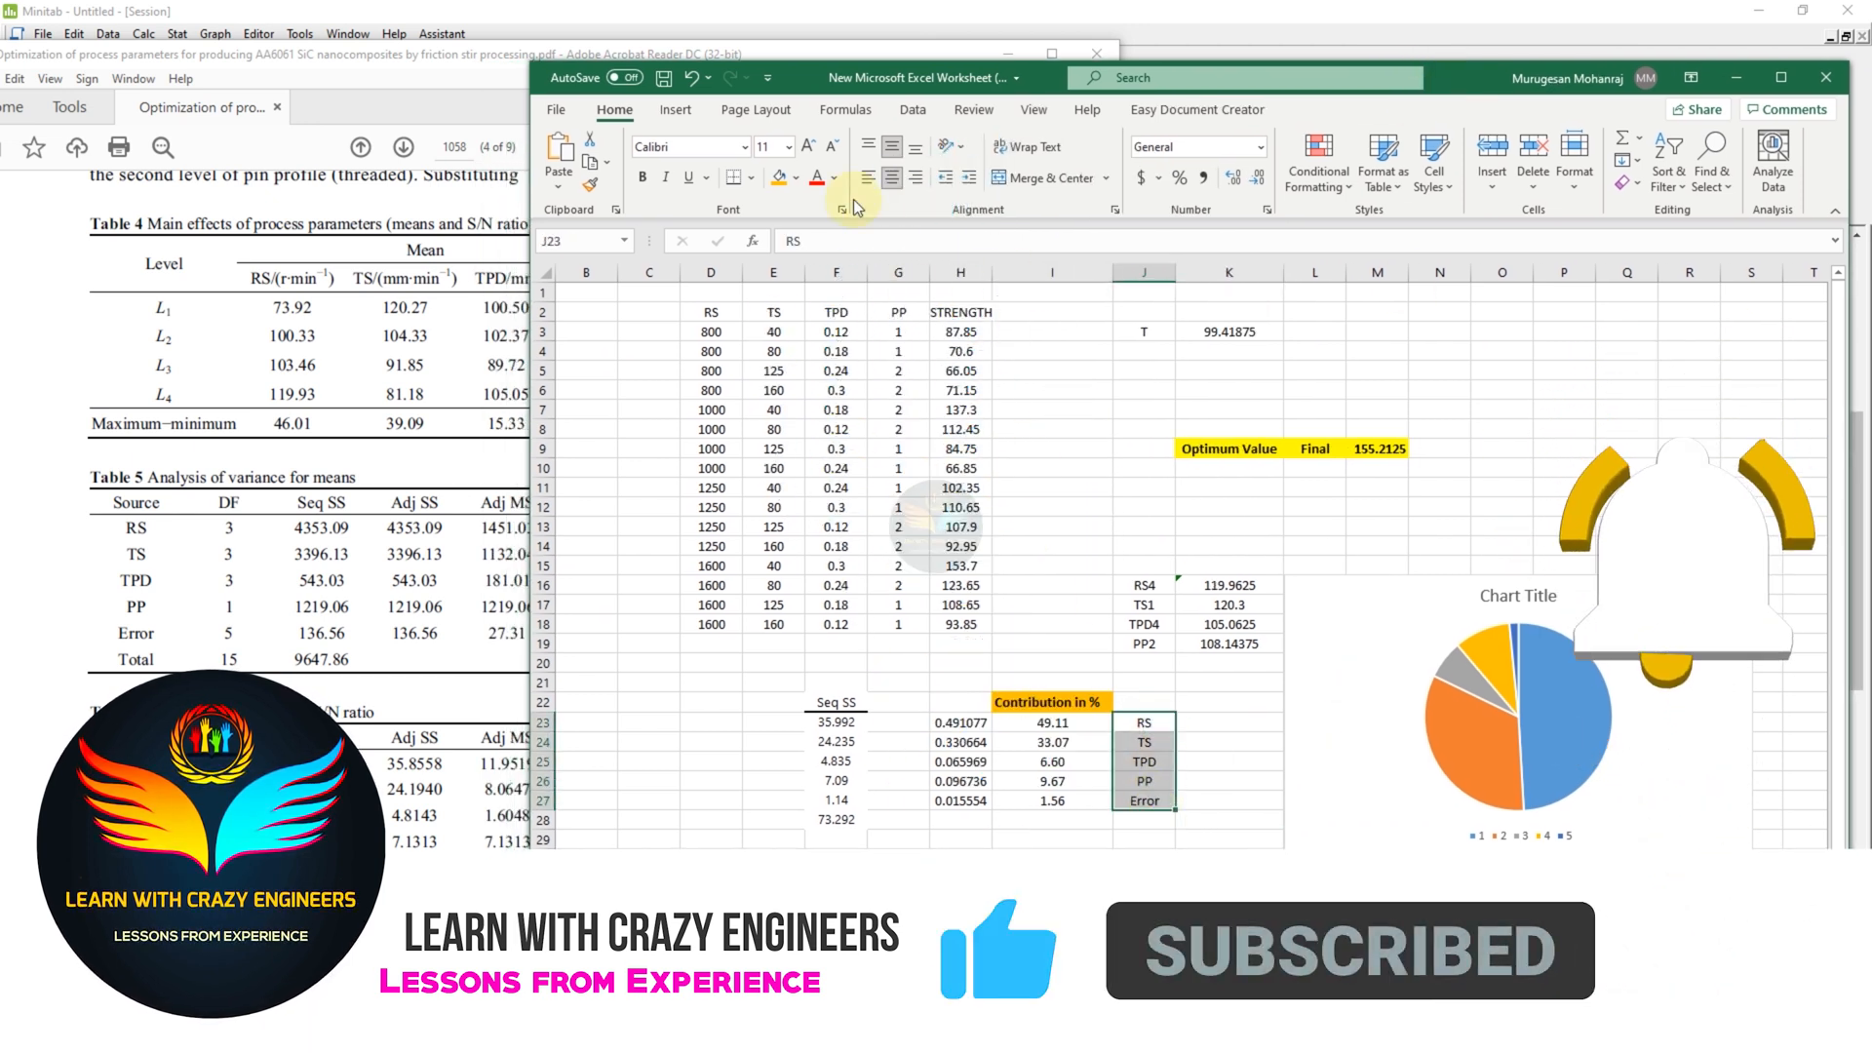
click(642, 177)
click(1161, 848)
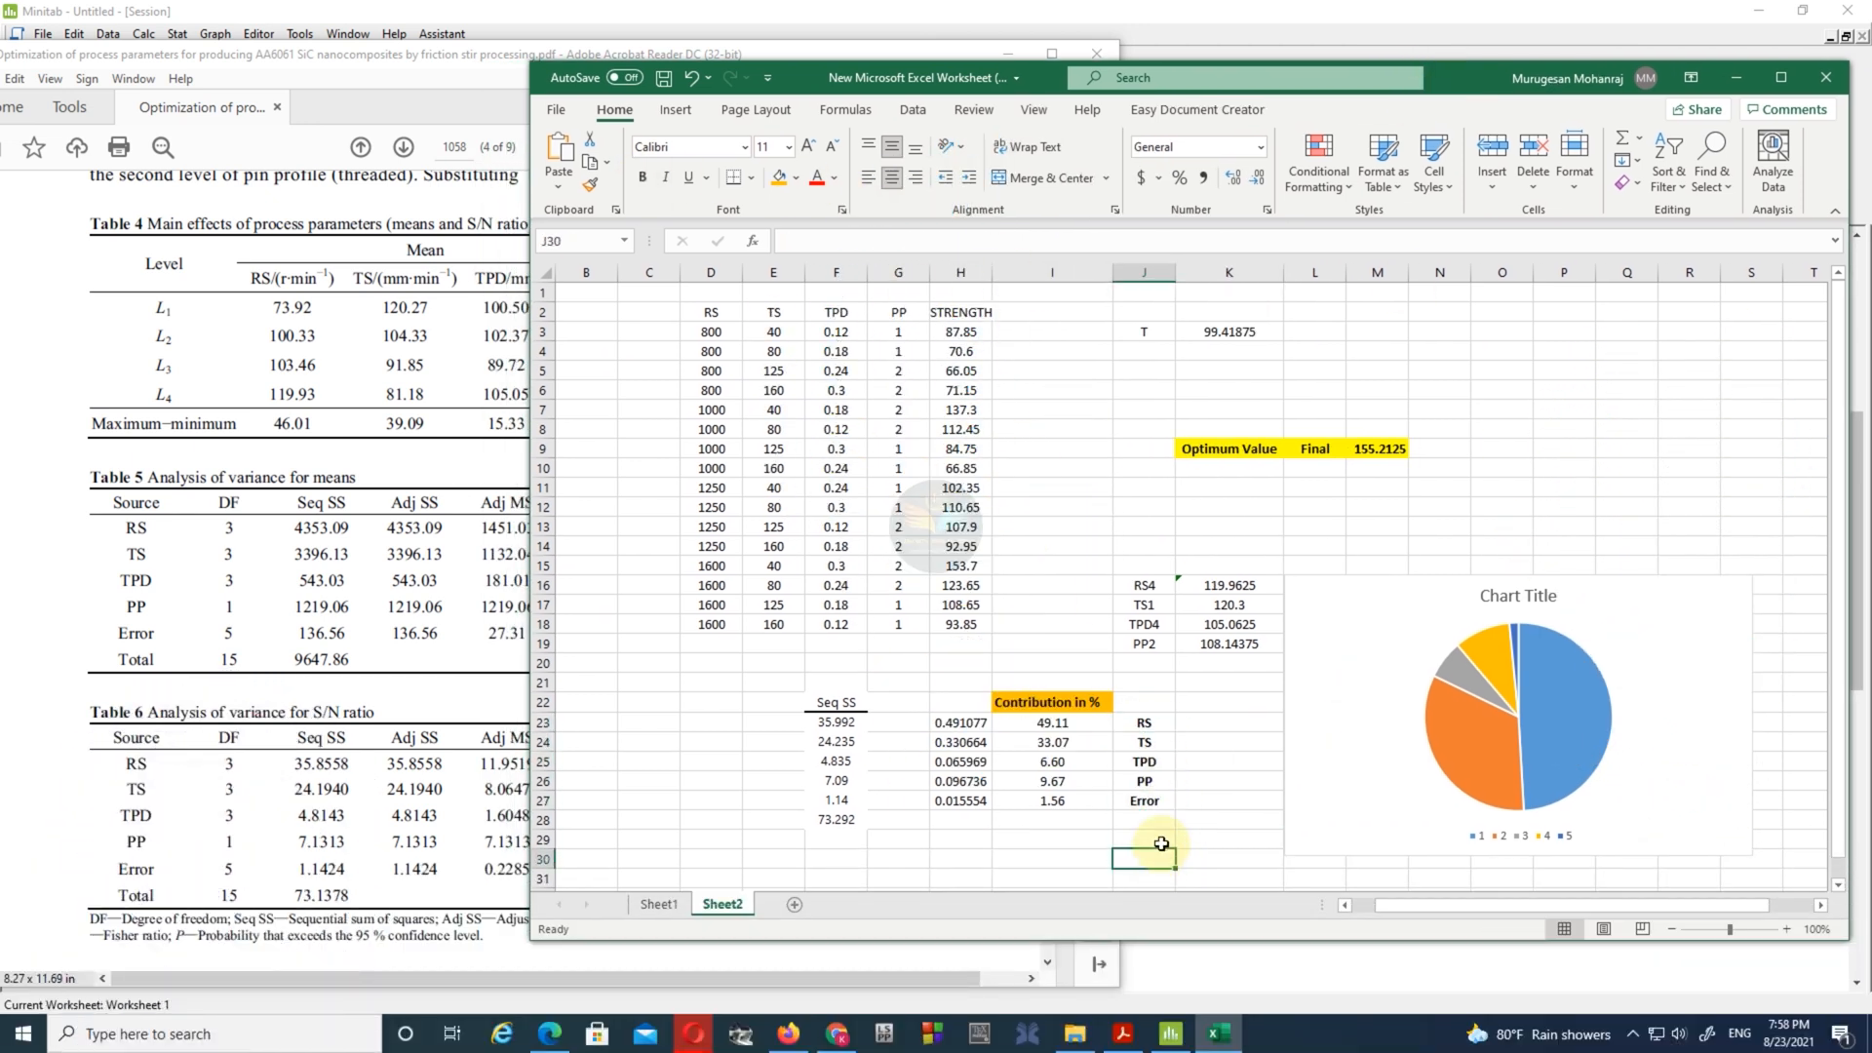
- Move the pie chart slightly up beside the data and title it Contribution Chart in bold red text
drag(1636, 645, 1655, 580)
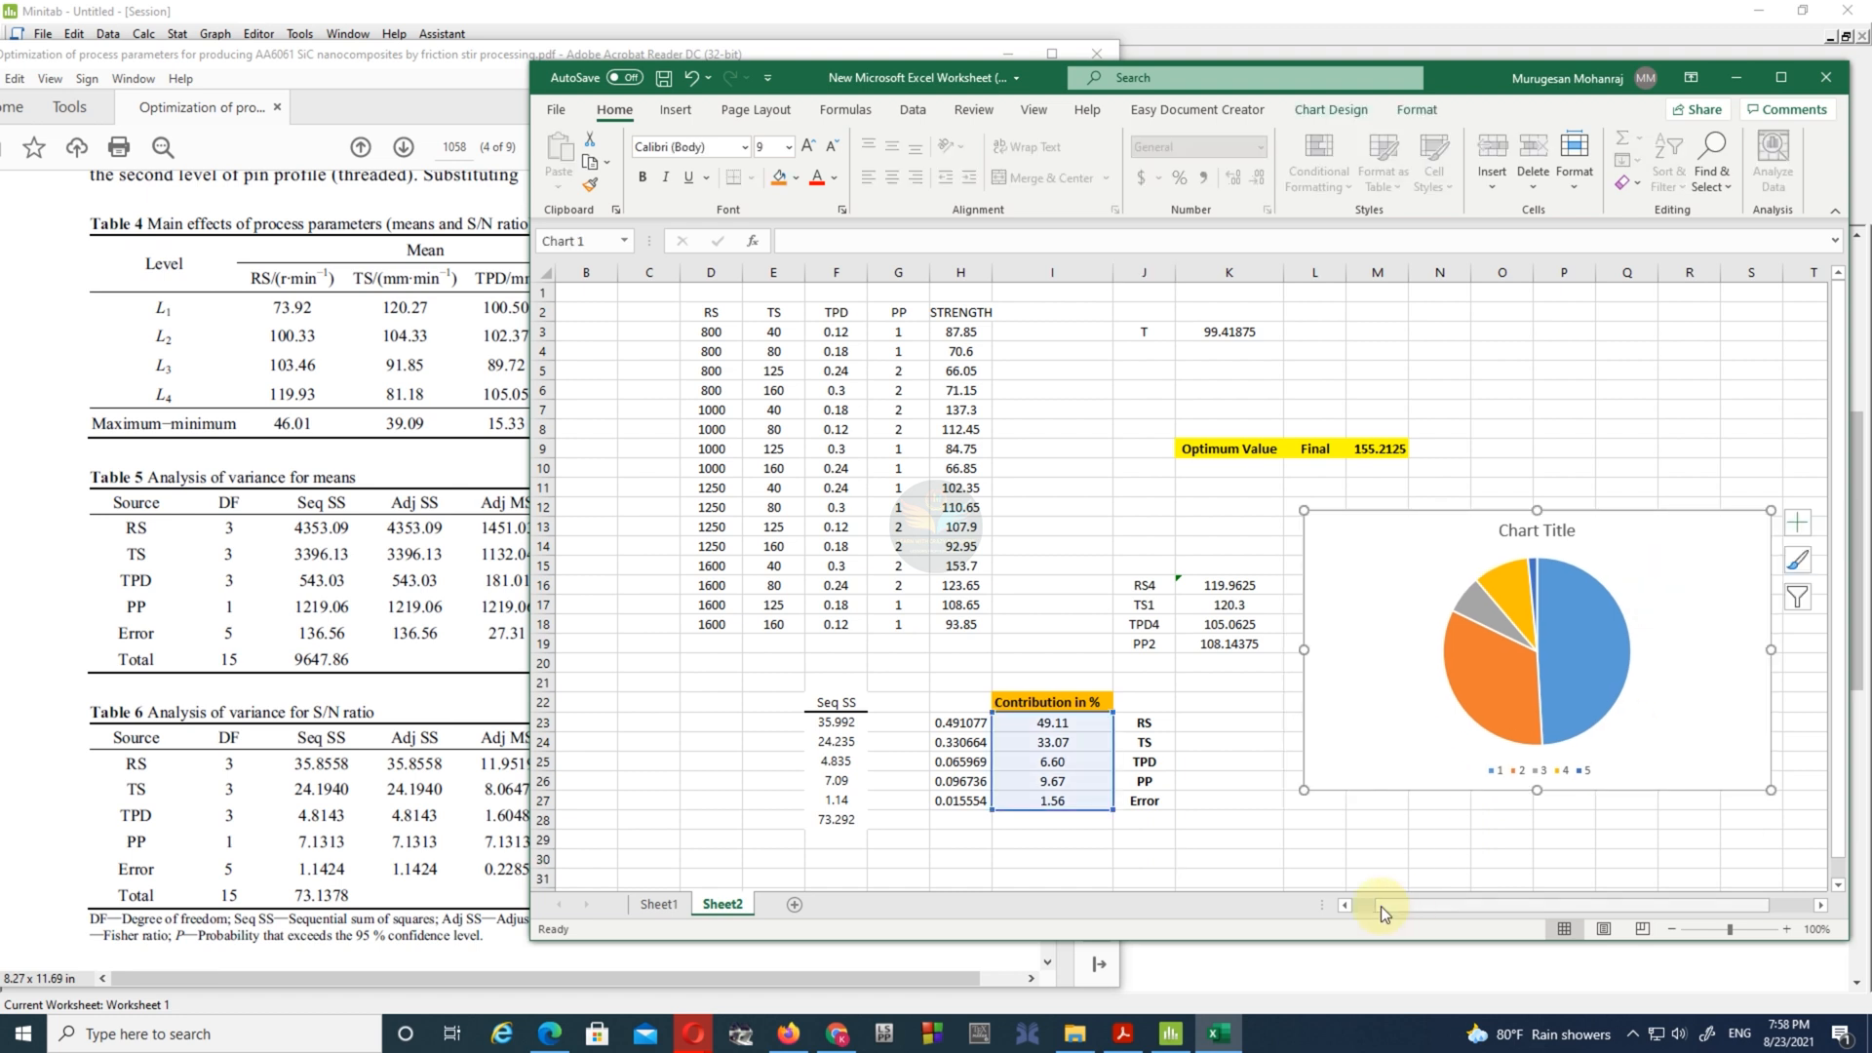
double_click(1524, 536)
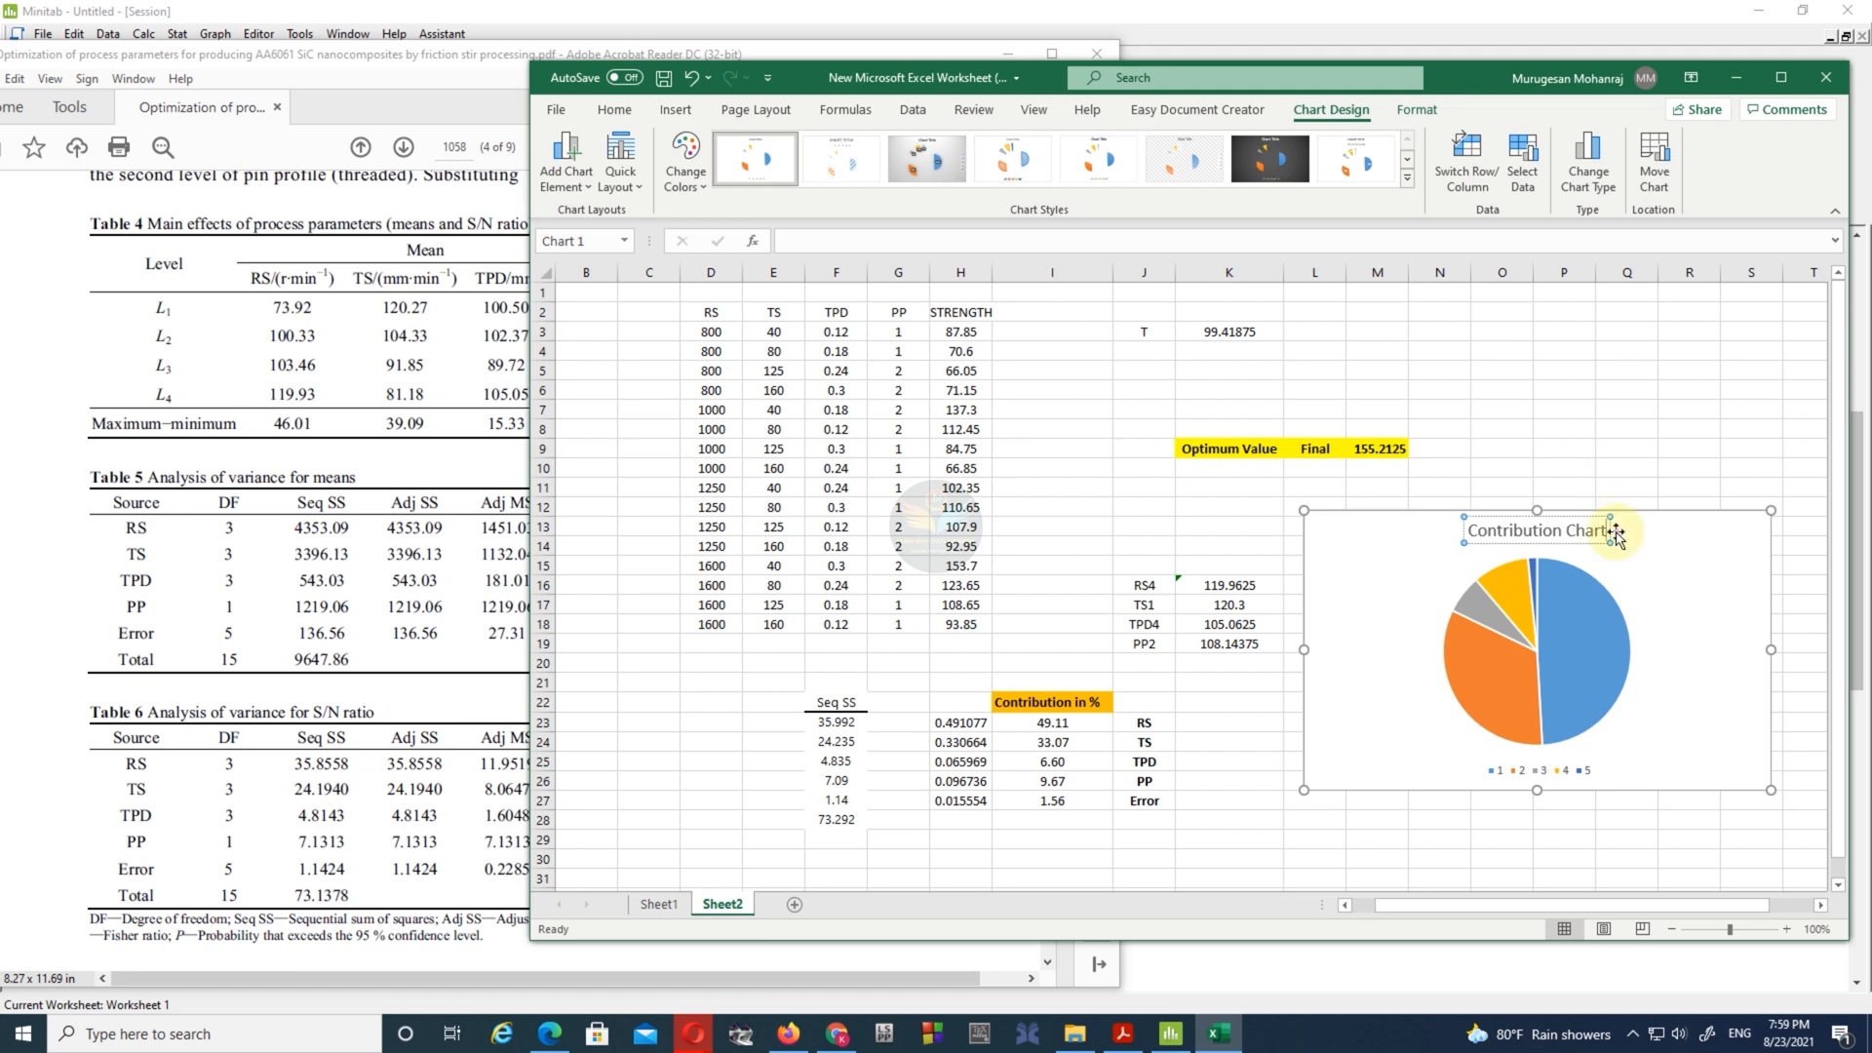
click(614, 110)
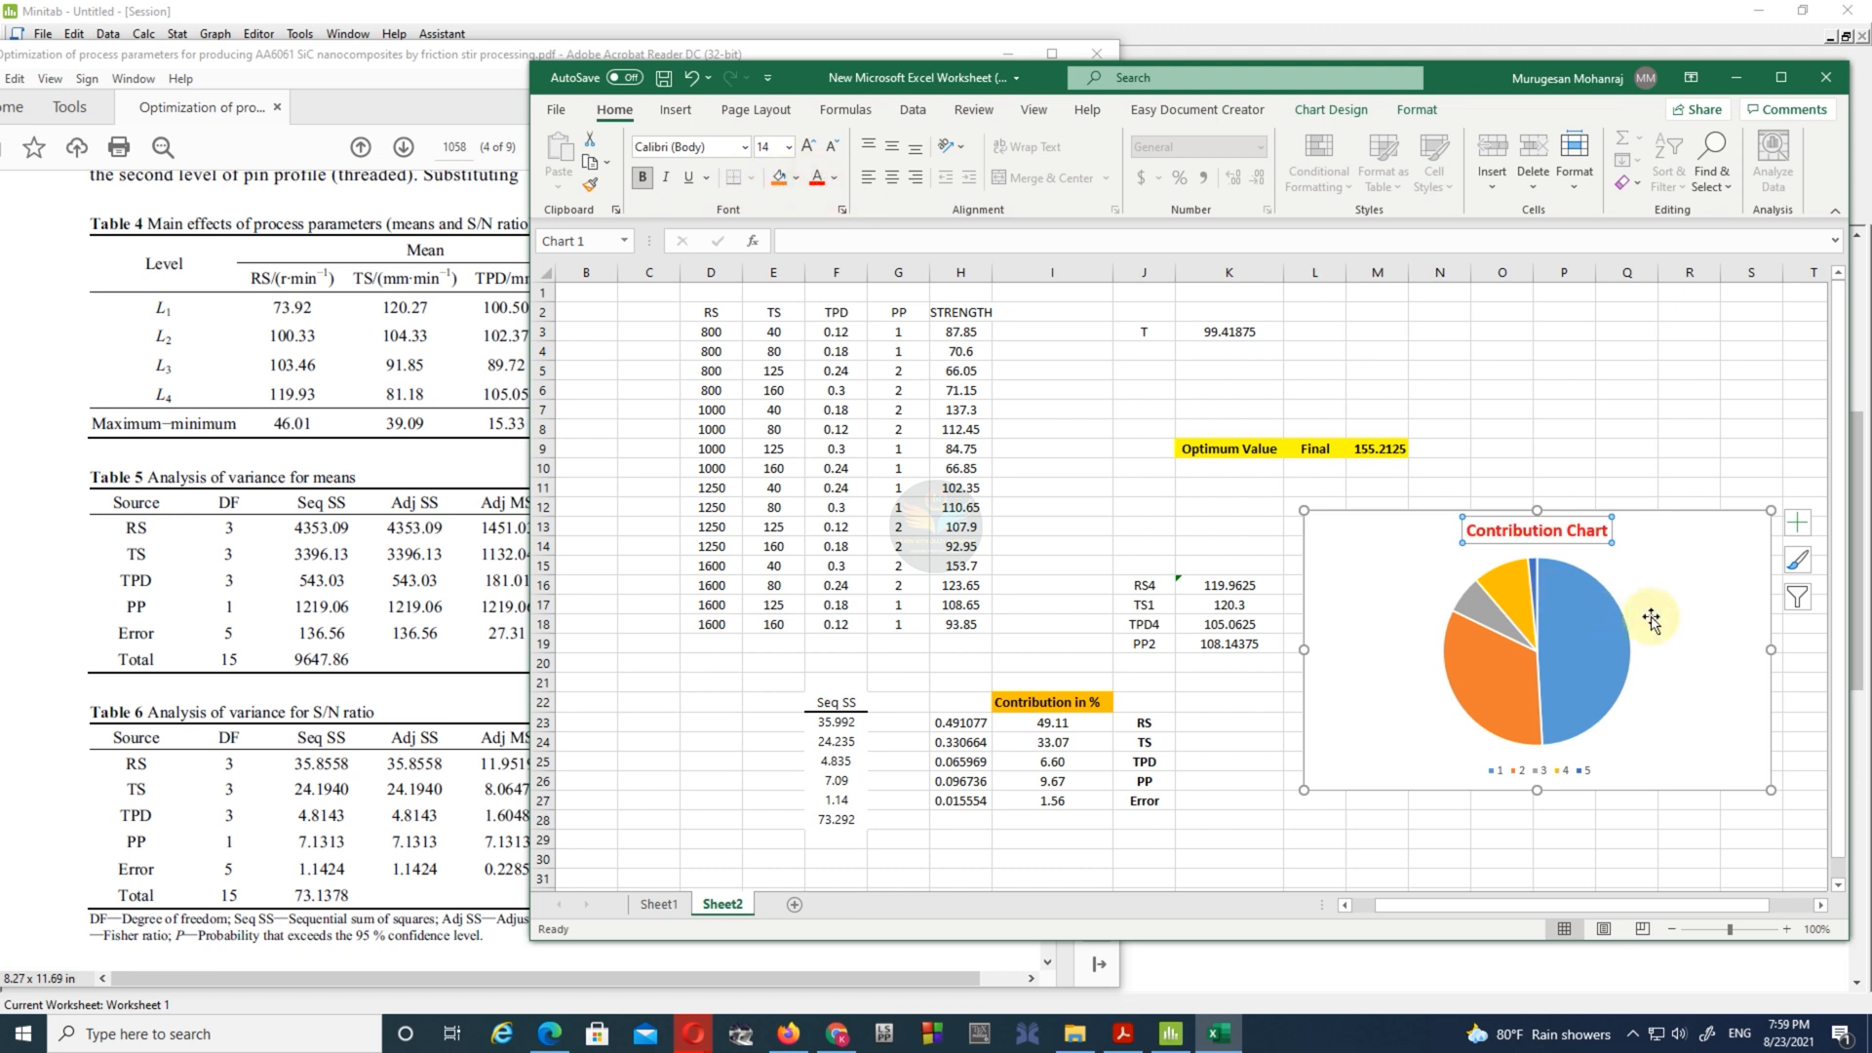
- Save the workbook, close Excel and return to the paper in Acrobat Reader
click(1068, 526)
click(663, 78)
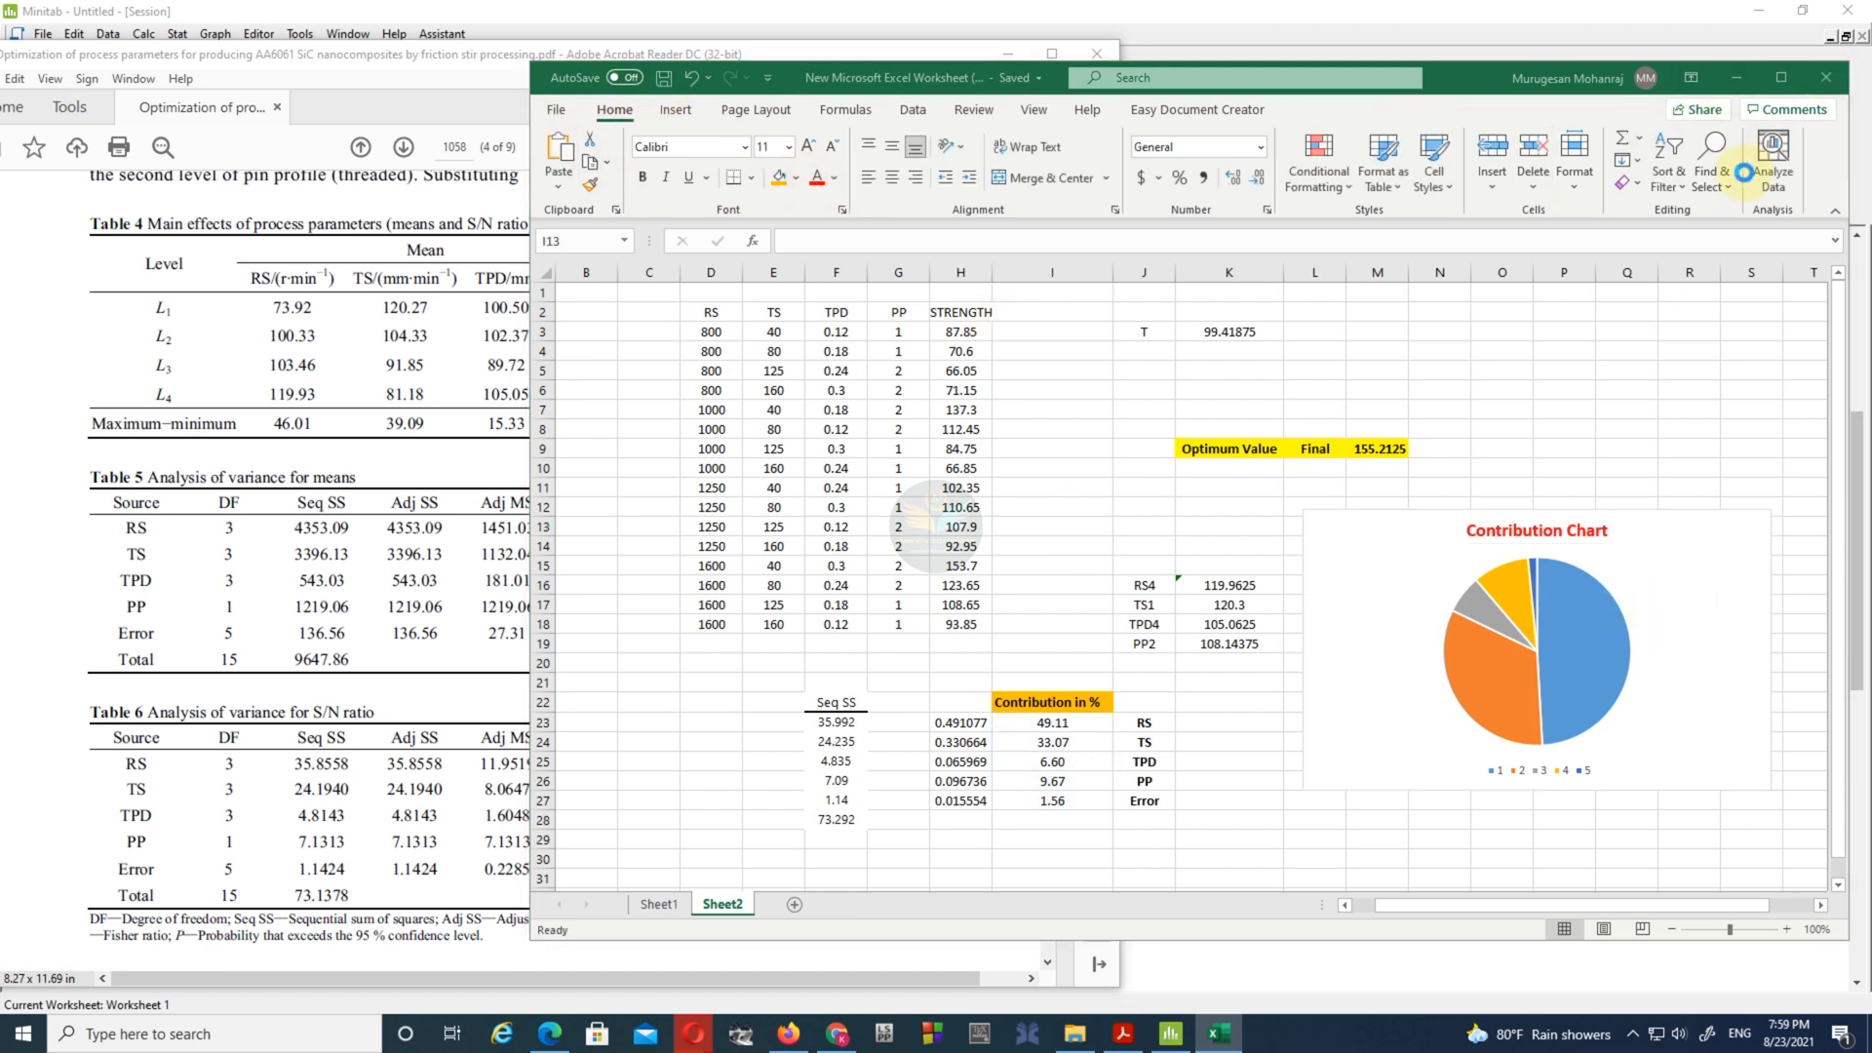
click(1825, 78)
click(871, 548)
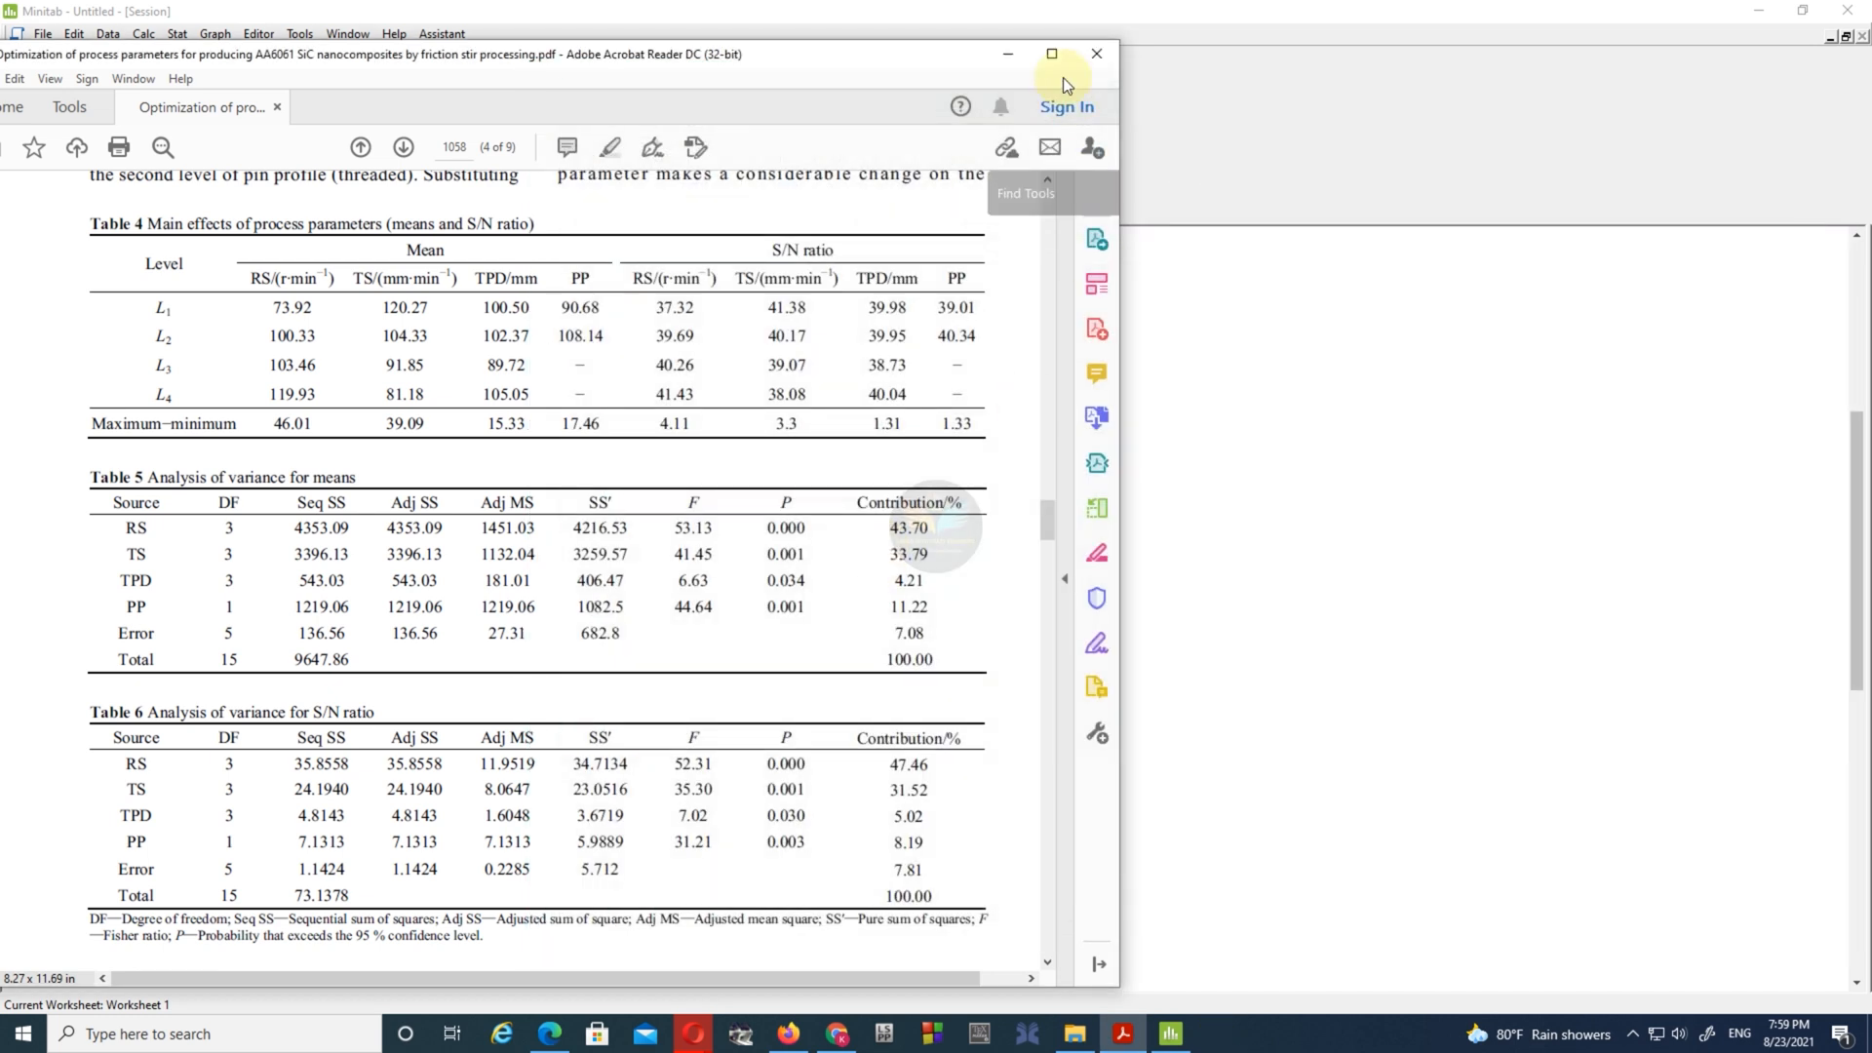